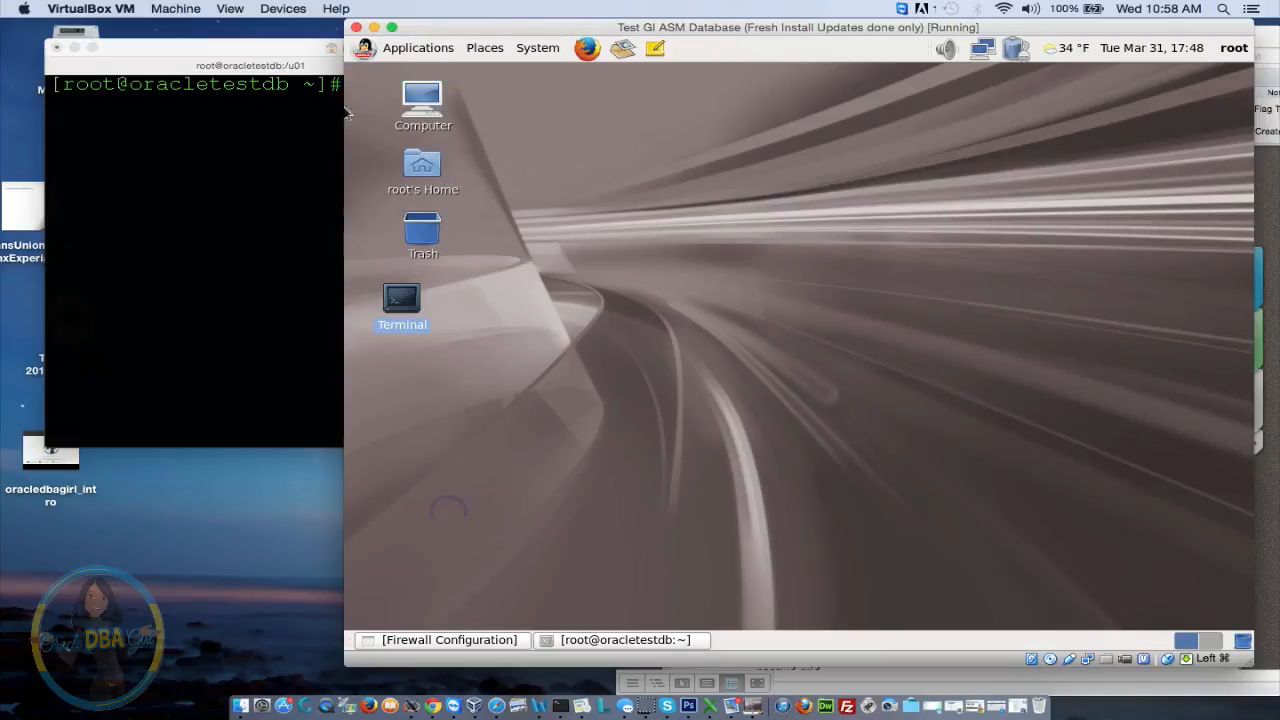
Insert the Guest Additions CD image into the running VM
{"action": "left_click", "coordinate": [283, 8]}
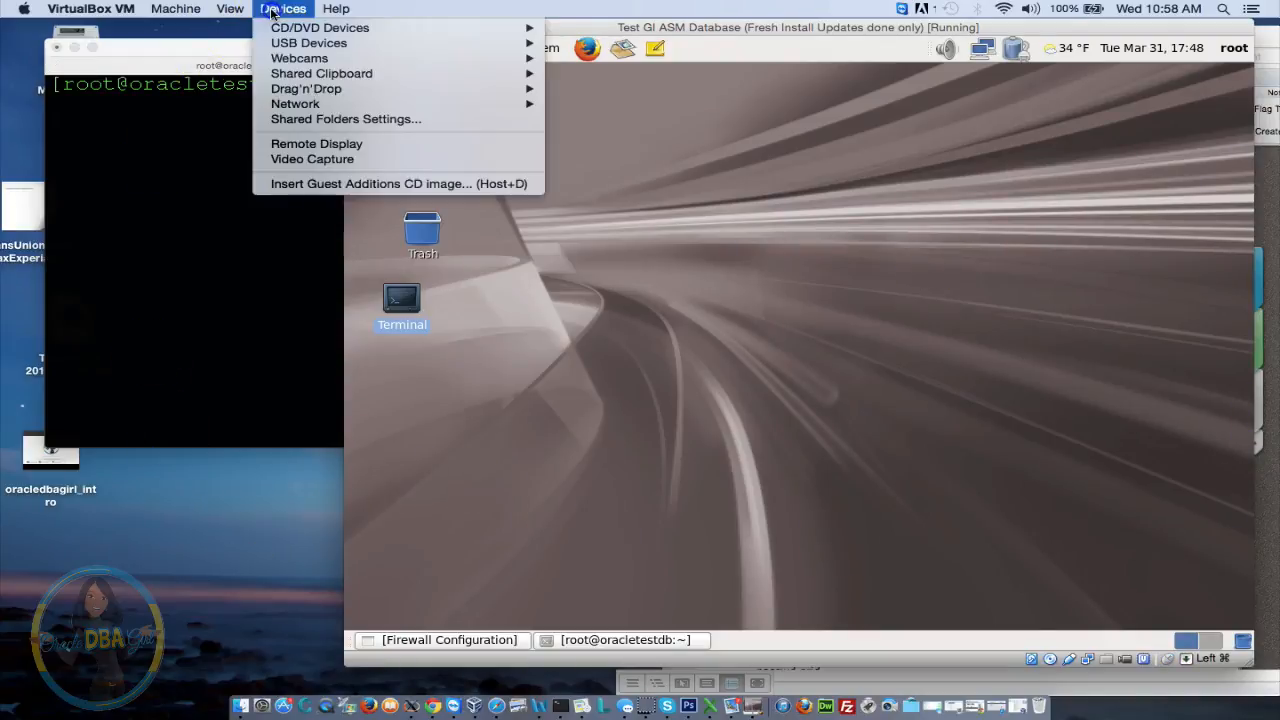
{"action": "left_click", "coordinate": [350, 186]}
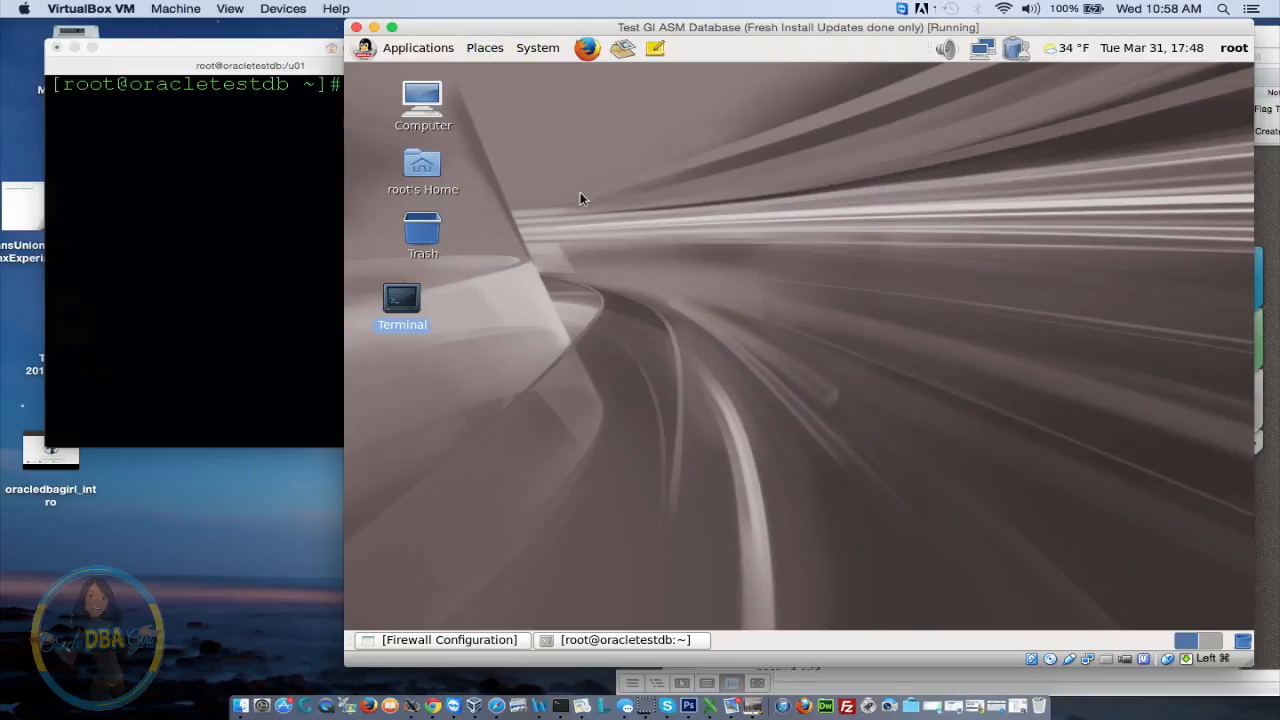
{"action": "right_click", "coordinate": [484, 54]}
{"action": "left_click", "coordinate": [485, 53]}
Dismiss the stray guest context menus and open the Places list showing the VBOXADDITIONS disc
{"action": "right_click", "coordinate": [655, 227]}
{"action": "left_click", "coordinate": [605, 218]}
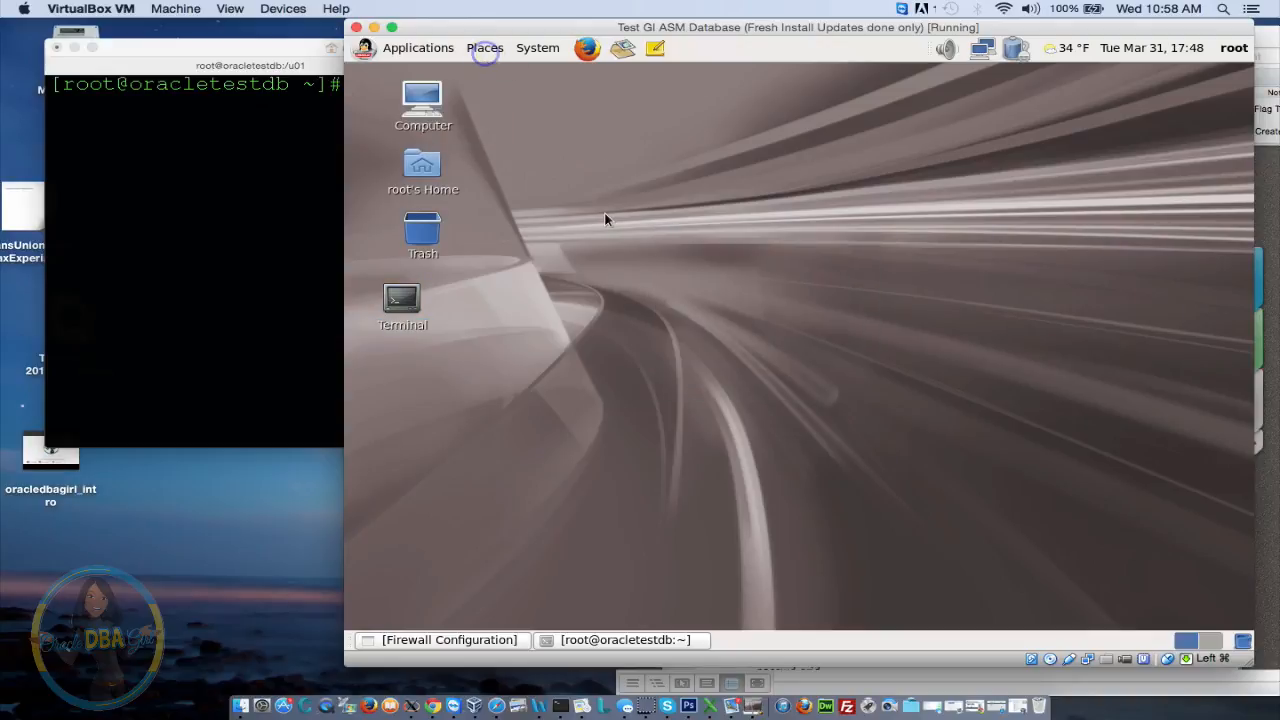
{"action": "right_click", "coordinate": [482, 53]}
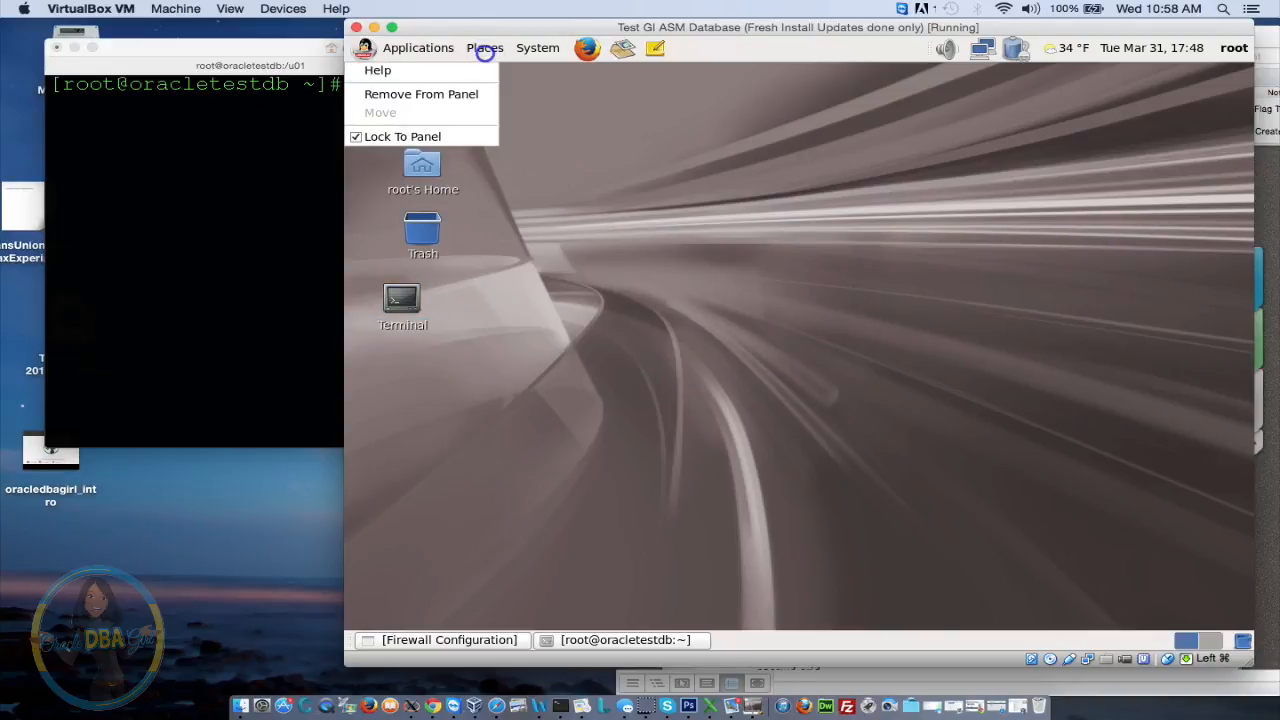
{"action": "left_click", "coordinate": [658, 276]}
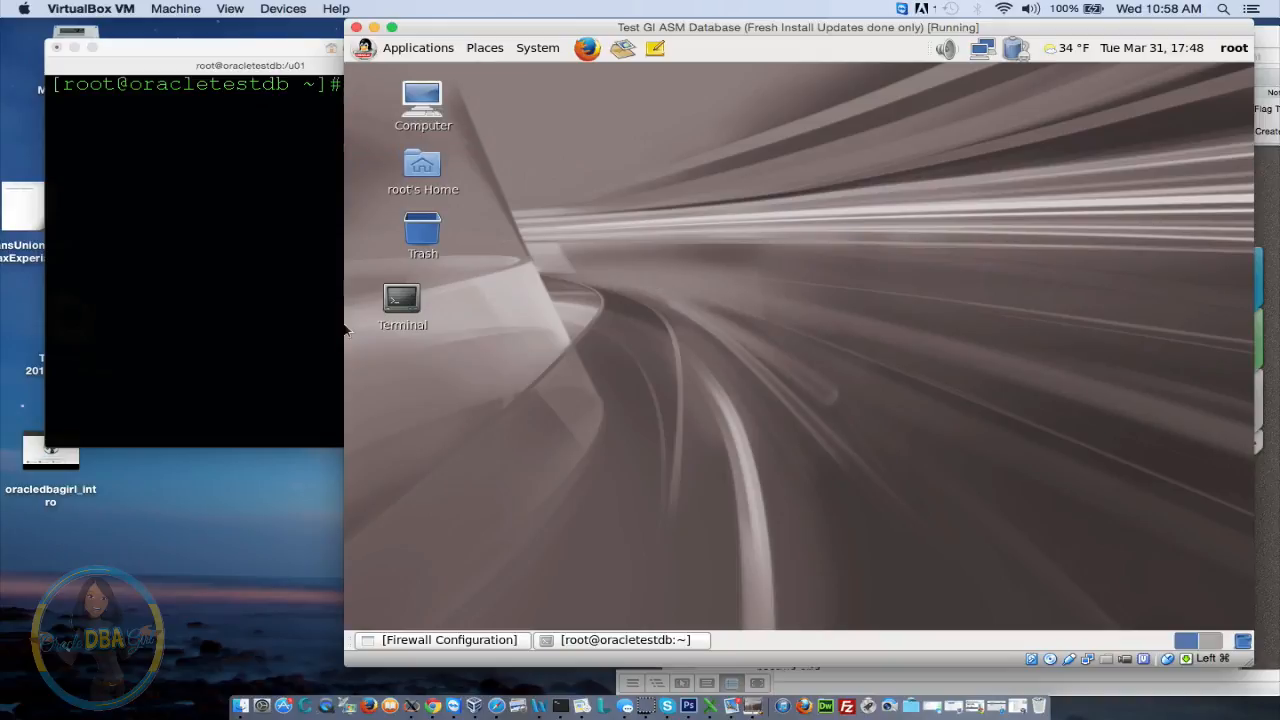
{"action": "right_click", "coordinate": [347, 566]}
{"action": "left_click", "coordinate": [326, 60]}
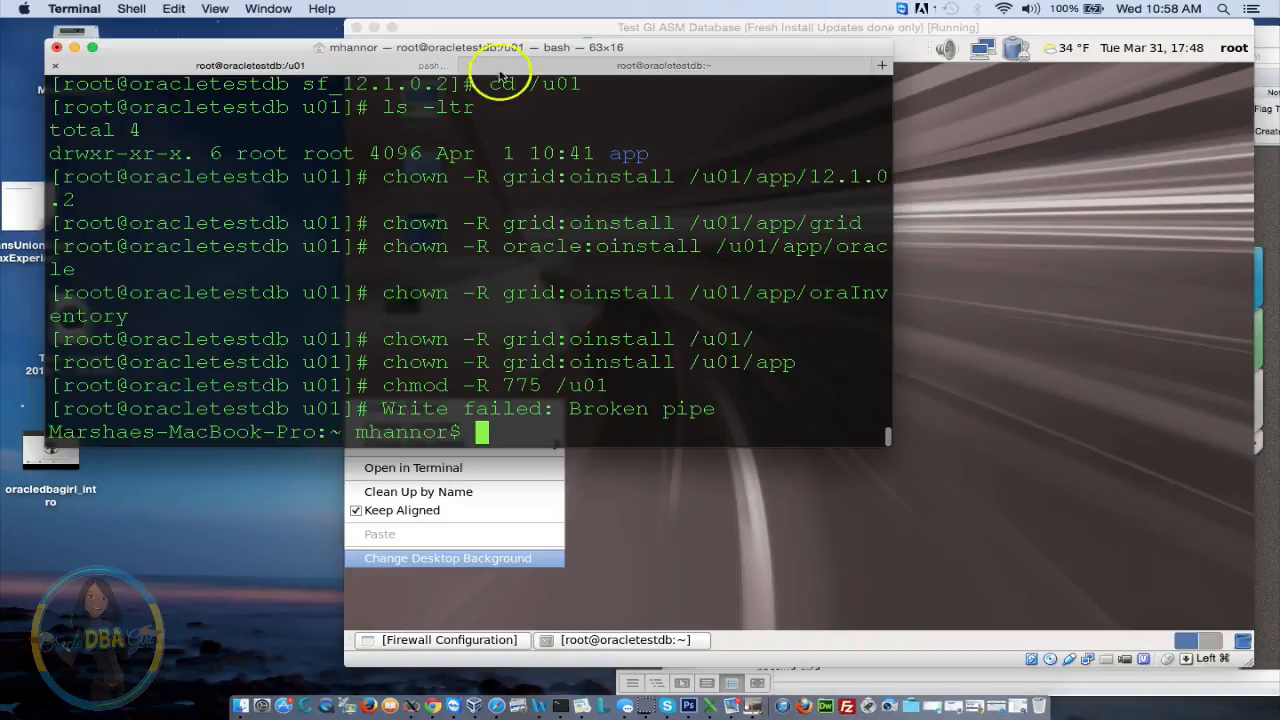
{"action": "left_click", "coordinate": [935, 252]}
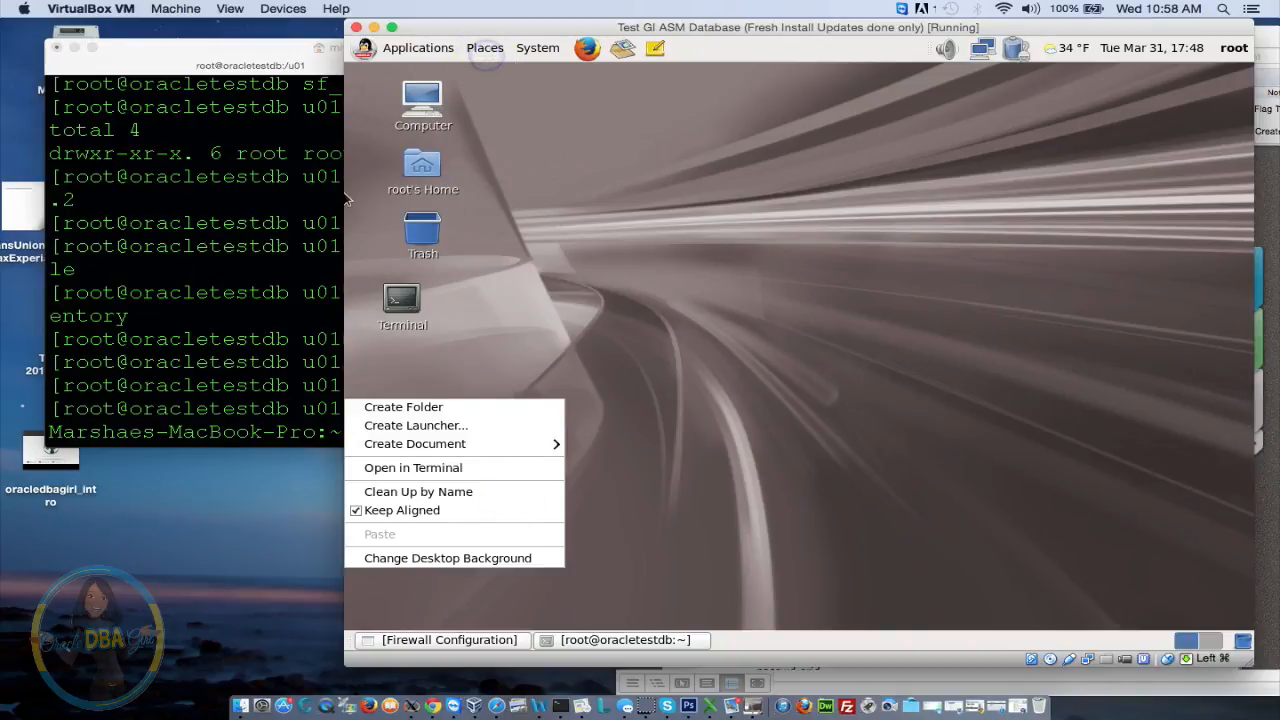
{"action": "left_click", "coordinate": [486, 53]}
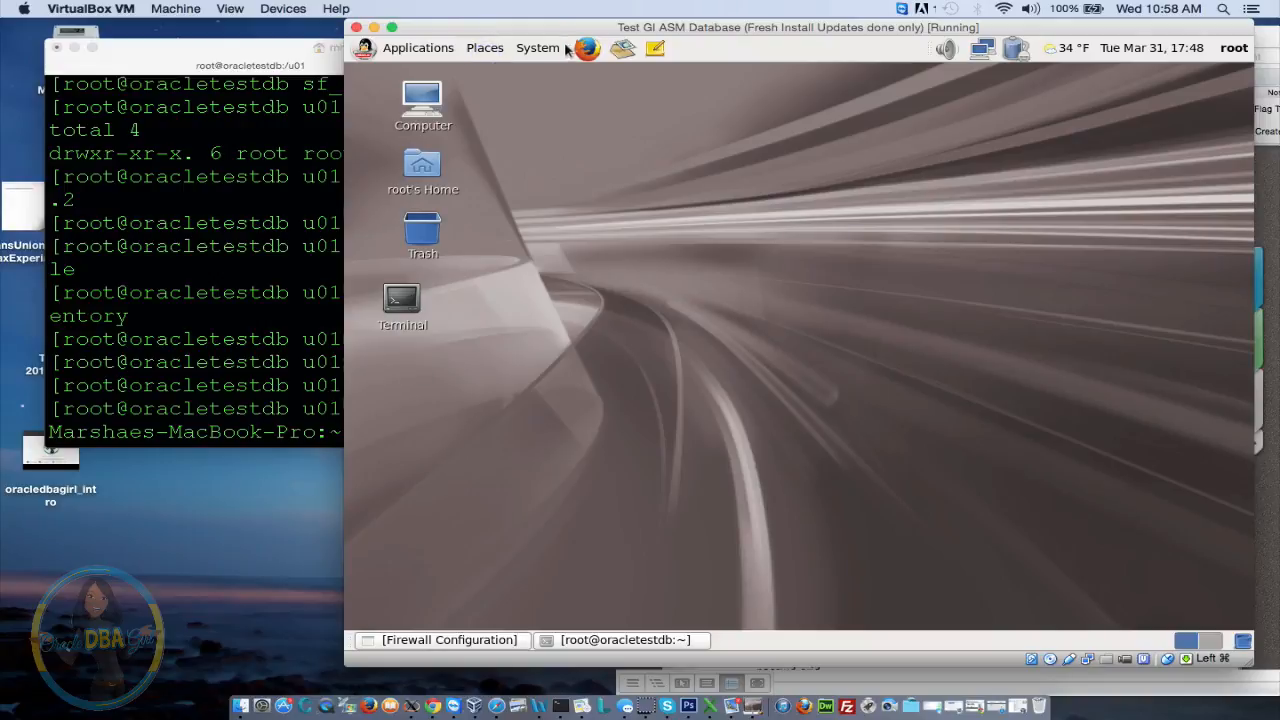
{"action": "left_click", "coordinate": [505, 47]}
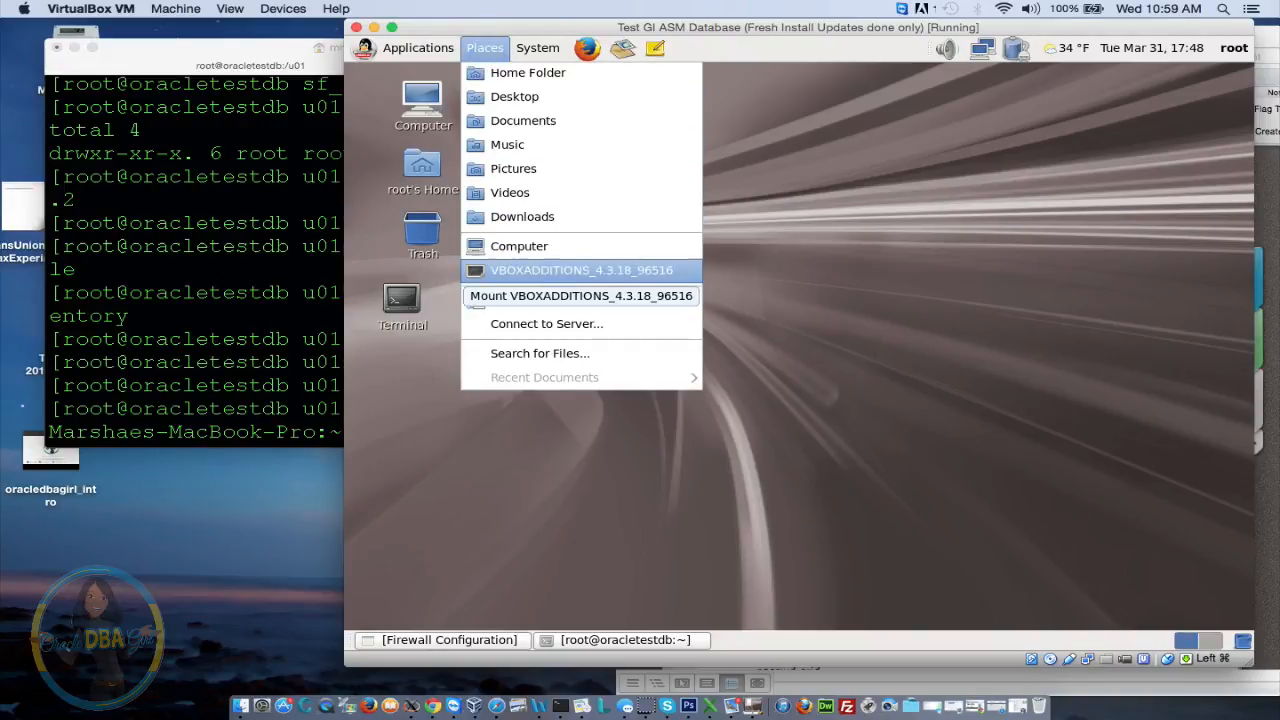
Run the Guest Additions installer from the VBOXADDITIONS disc's autorun prompt and close the finished window
{"action": "left_click", "coordinate": [548, 279]}
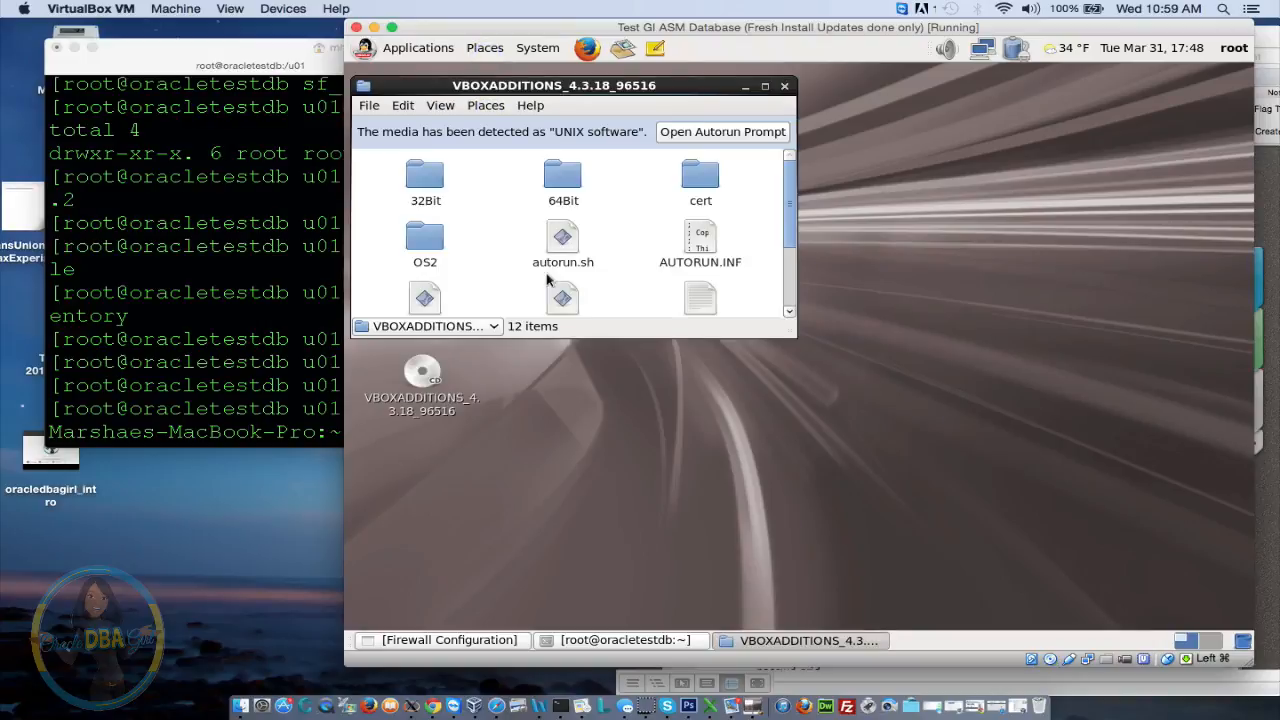
{"action": "left_click", "coordinate": [751, 133]}
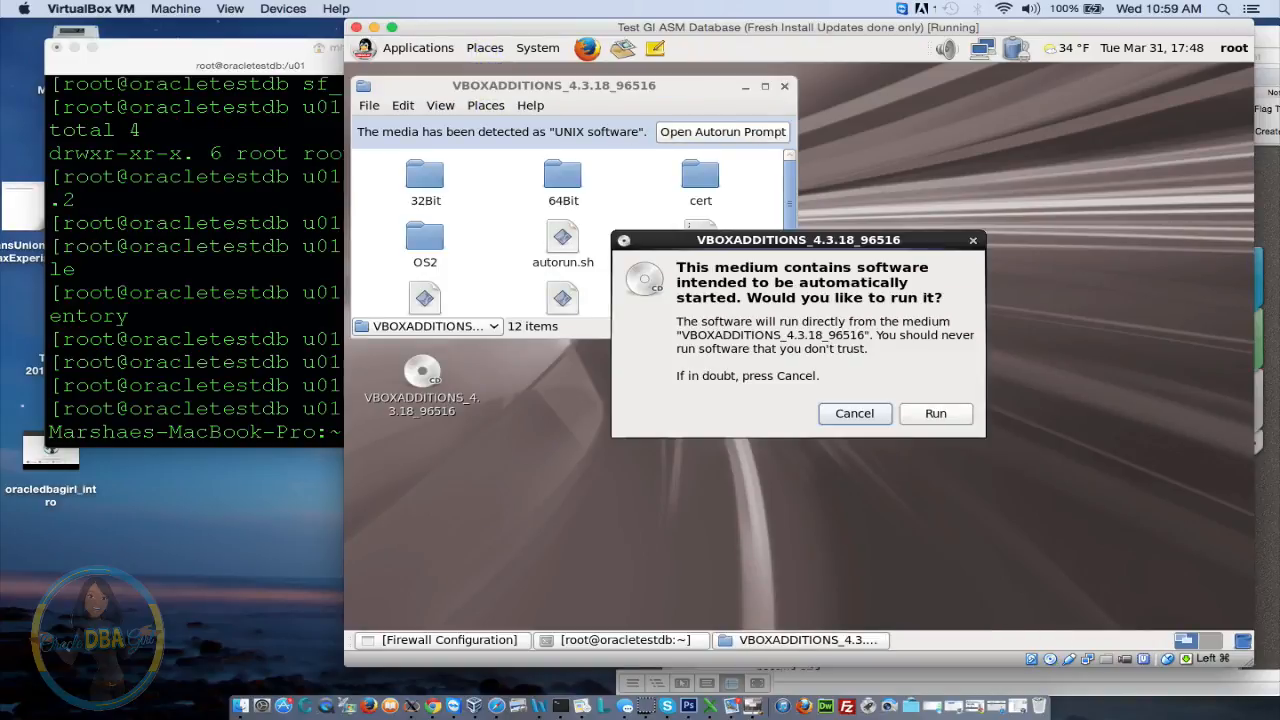
{"action": "left_click", "coordinate": [935, 414]}
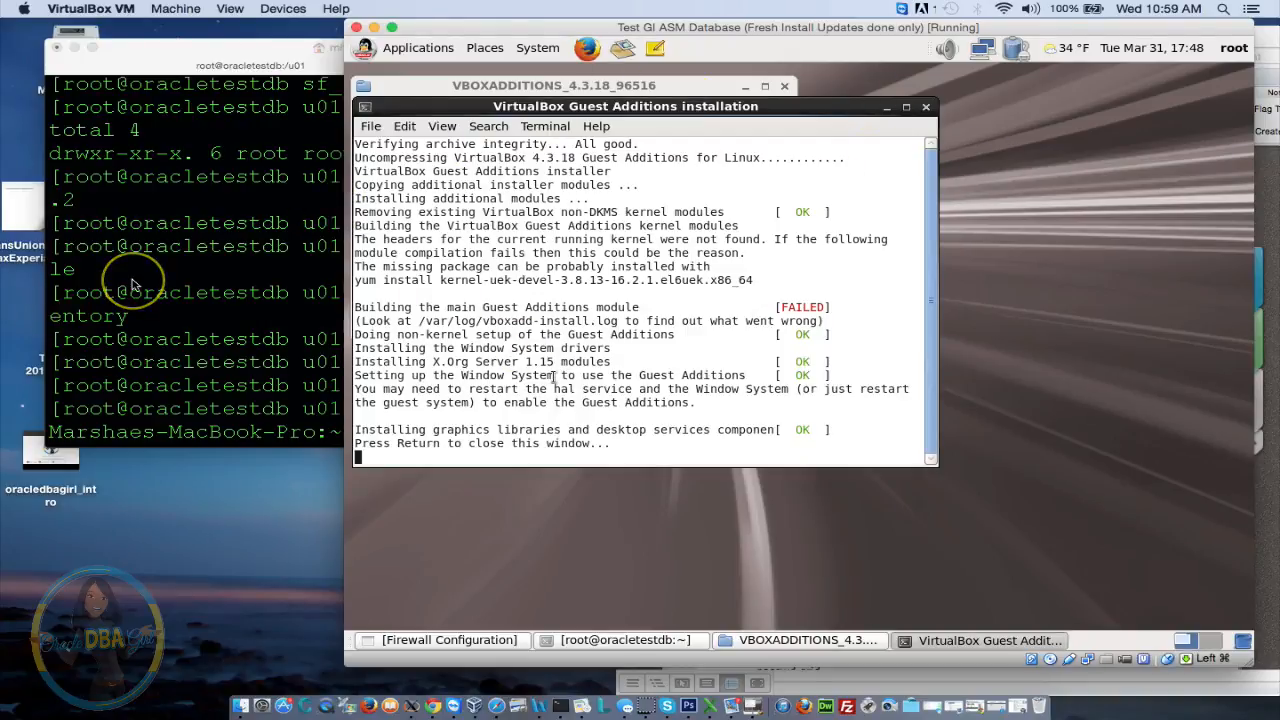
{"action": "key", "text": "Return"}
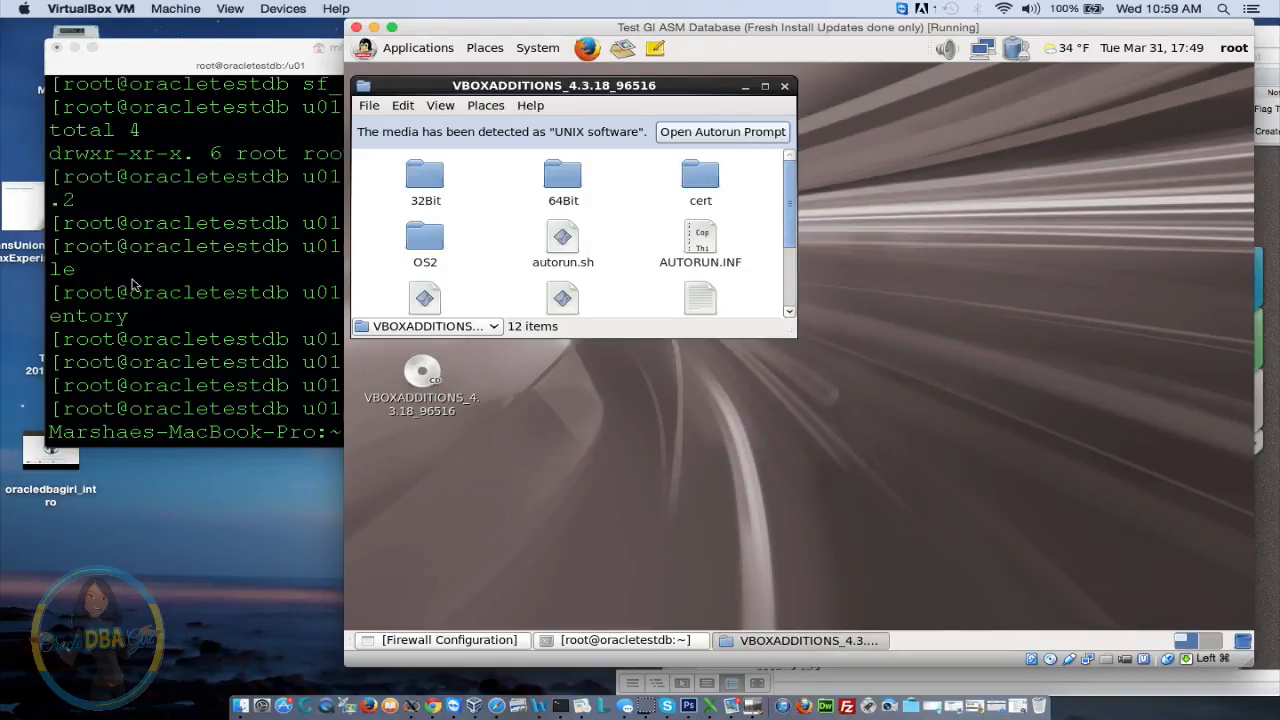
{"action": "left_click", "coordinate": [139, 384]}
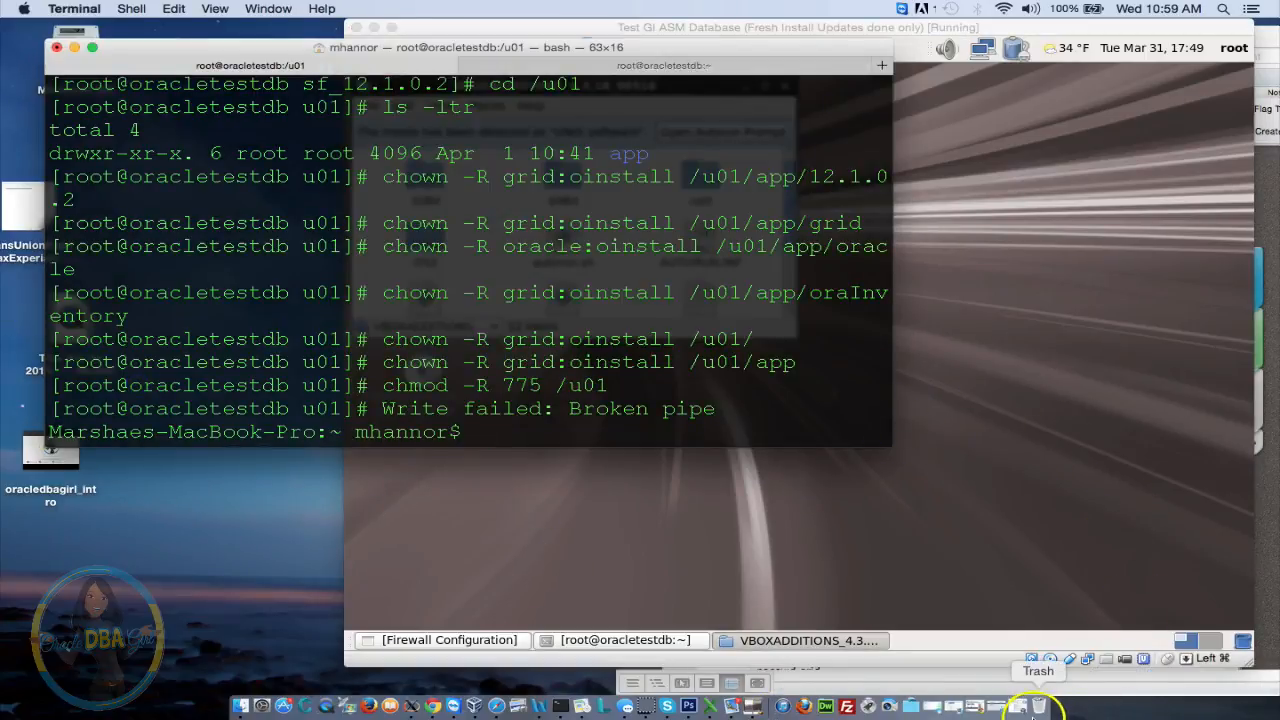
Copy the kernel-uek-devel yum install command from the Word notes into Terminal
{"action": "left_click", "coordinate": [931, 705]}
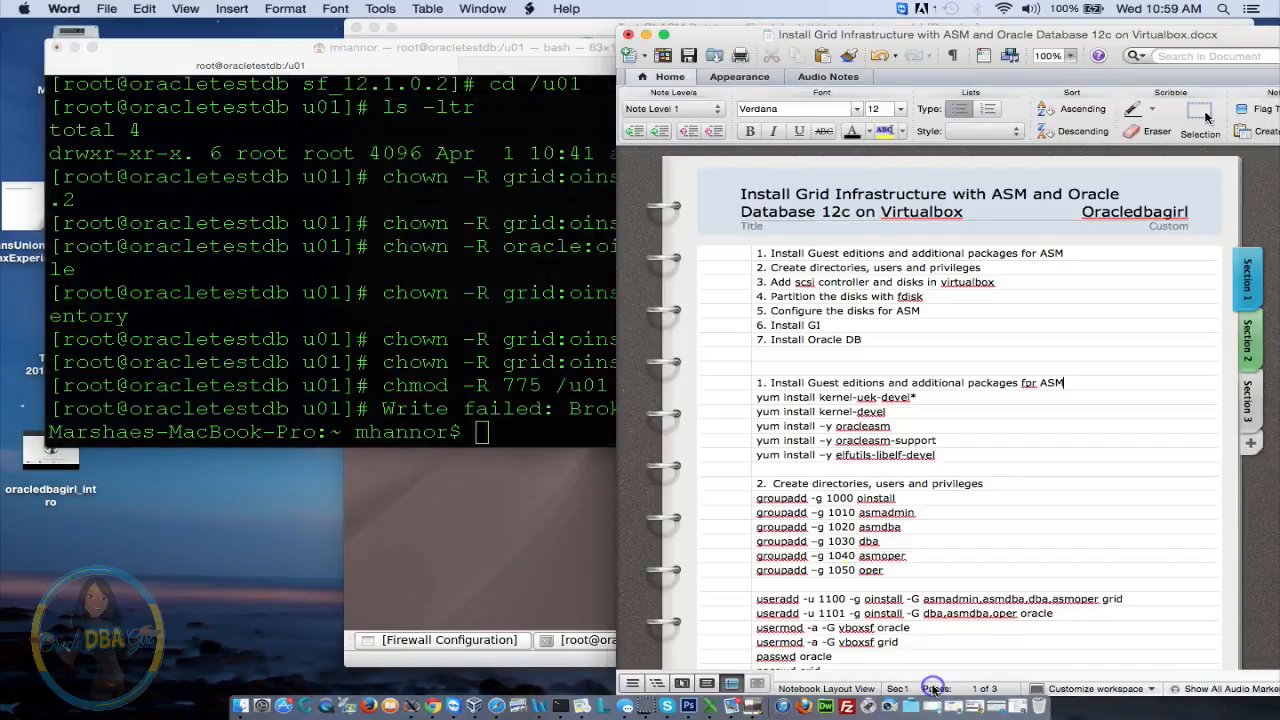
{"action": "left_click_drag", "start_coordinate": [886, 411], "coordinate": [740, 400]}
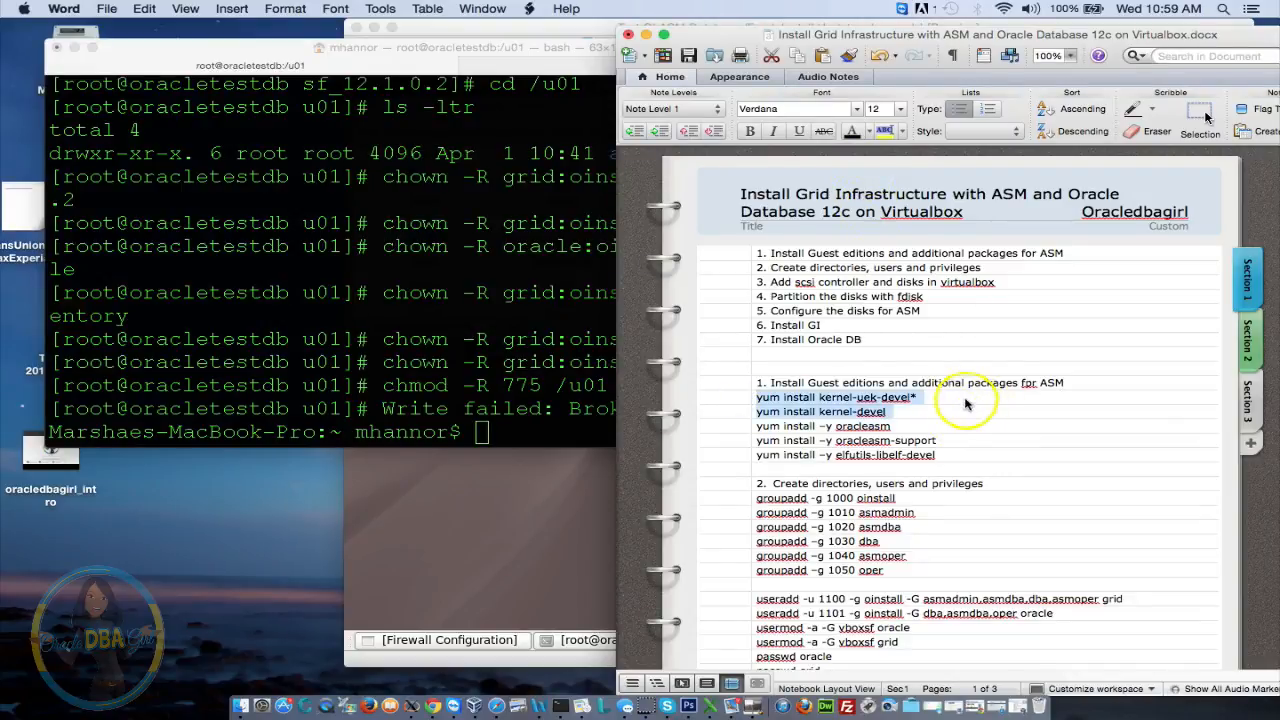
{"action": "left_click_drag", "start_coordinate": [966, 400], "coordinate": [720, 398]}
{"action": "key", "text": "super+c"}
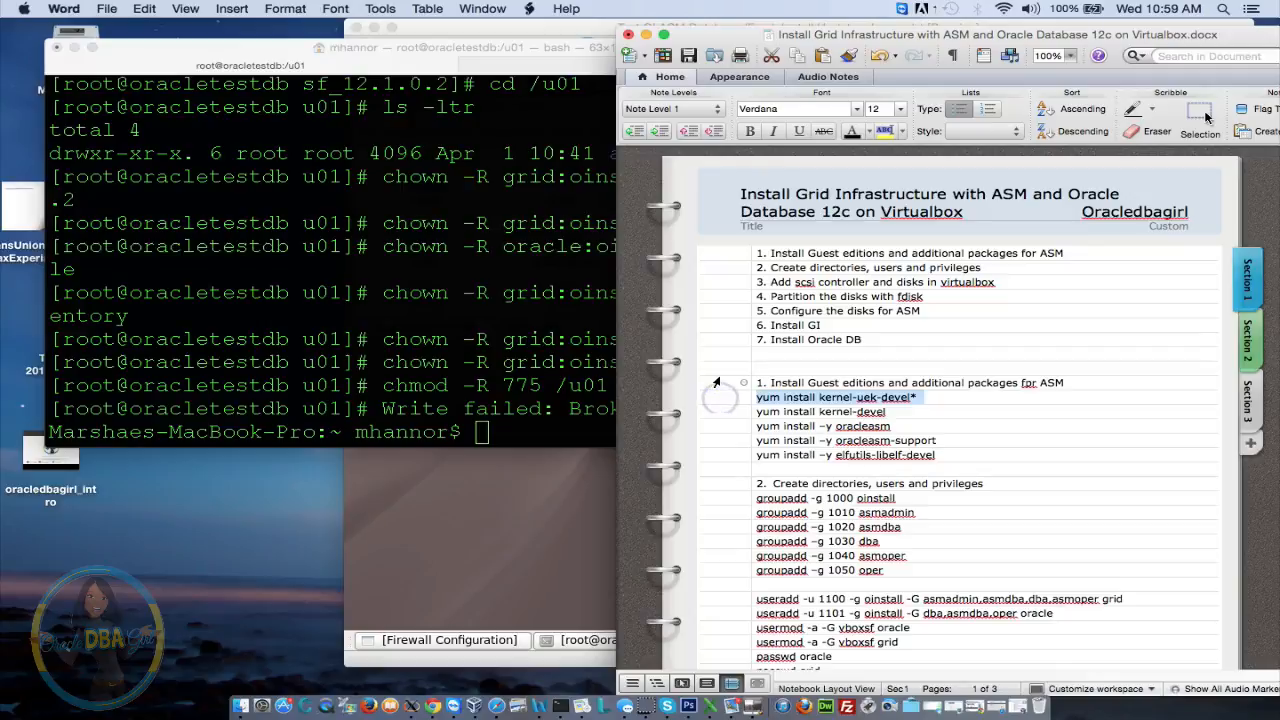
{"action": "left_click", "coordinate": [380, 321]}
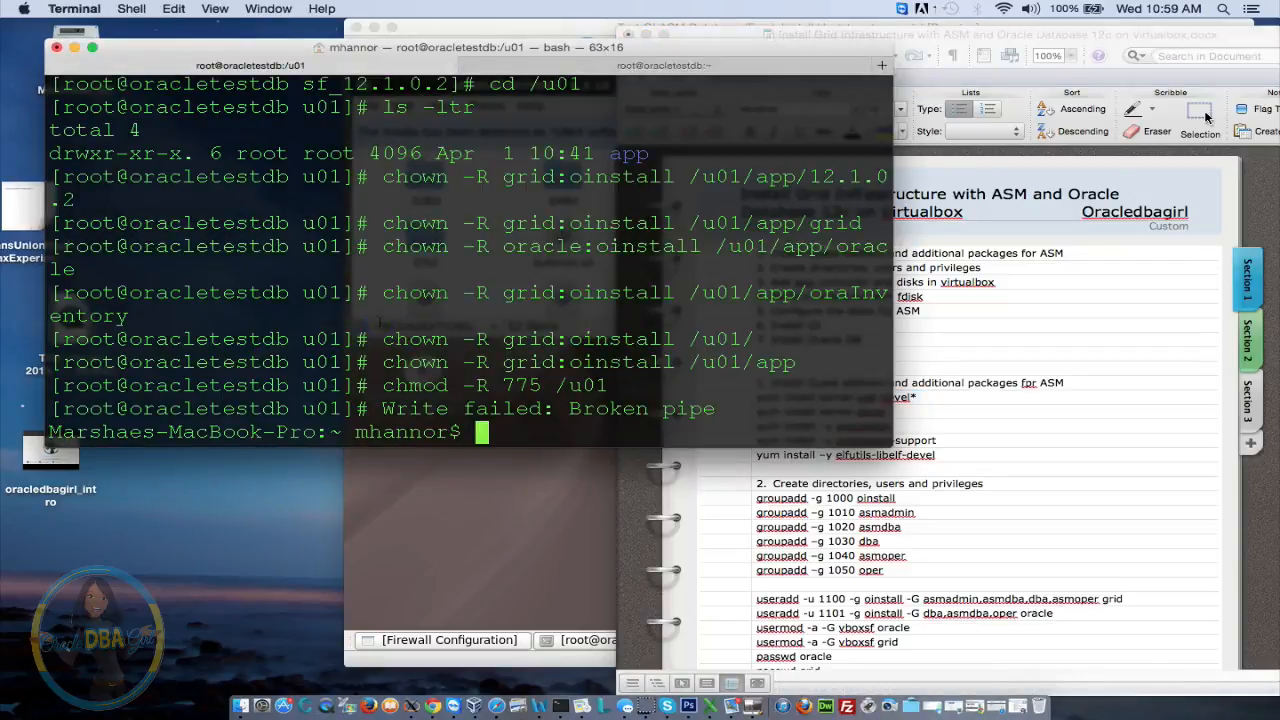
{"action": "key", "text": "super+v"}
{"action": "key", "text": "Return"}
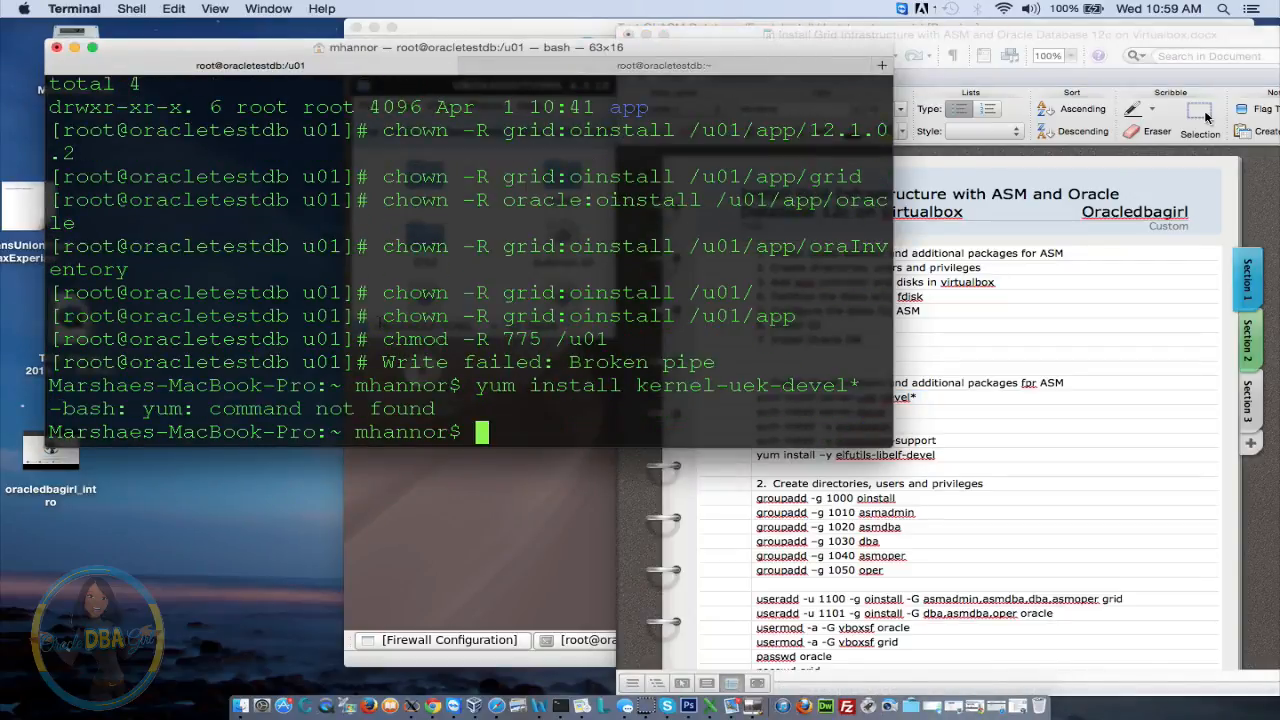
Log into the VM as root over ssh and run yum install kernel-uek-devel*, answering y
{"action": "key", "text": "Up"}
{"action": "key", "text": "Up"}
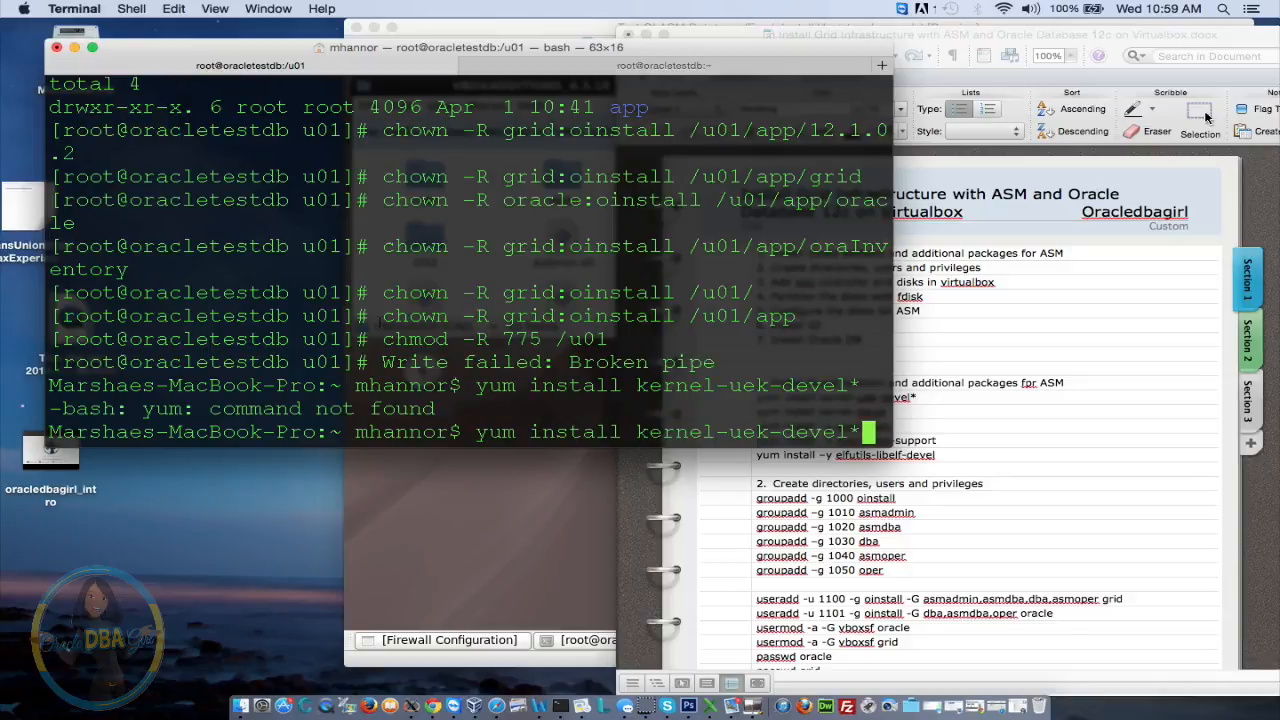
{"action": "key", "text": "Return"}
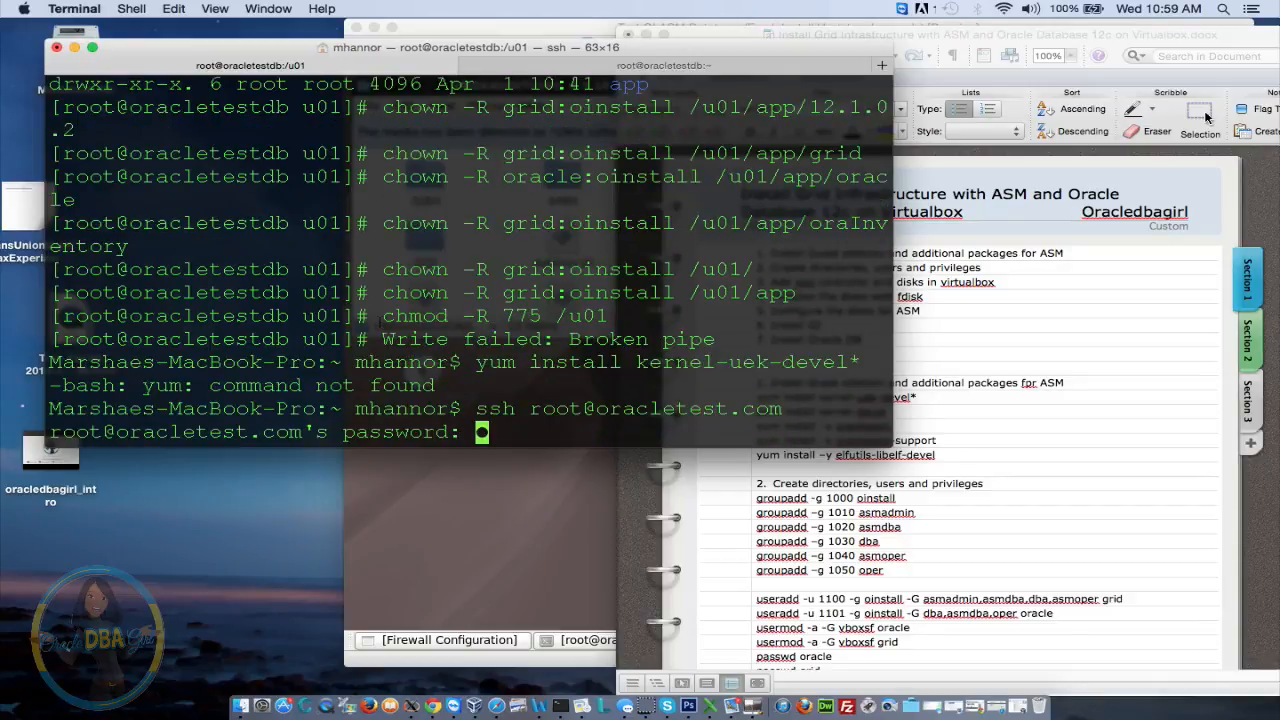
{"action": "key", "text": "Return"}
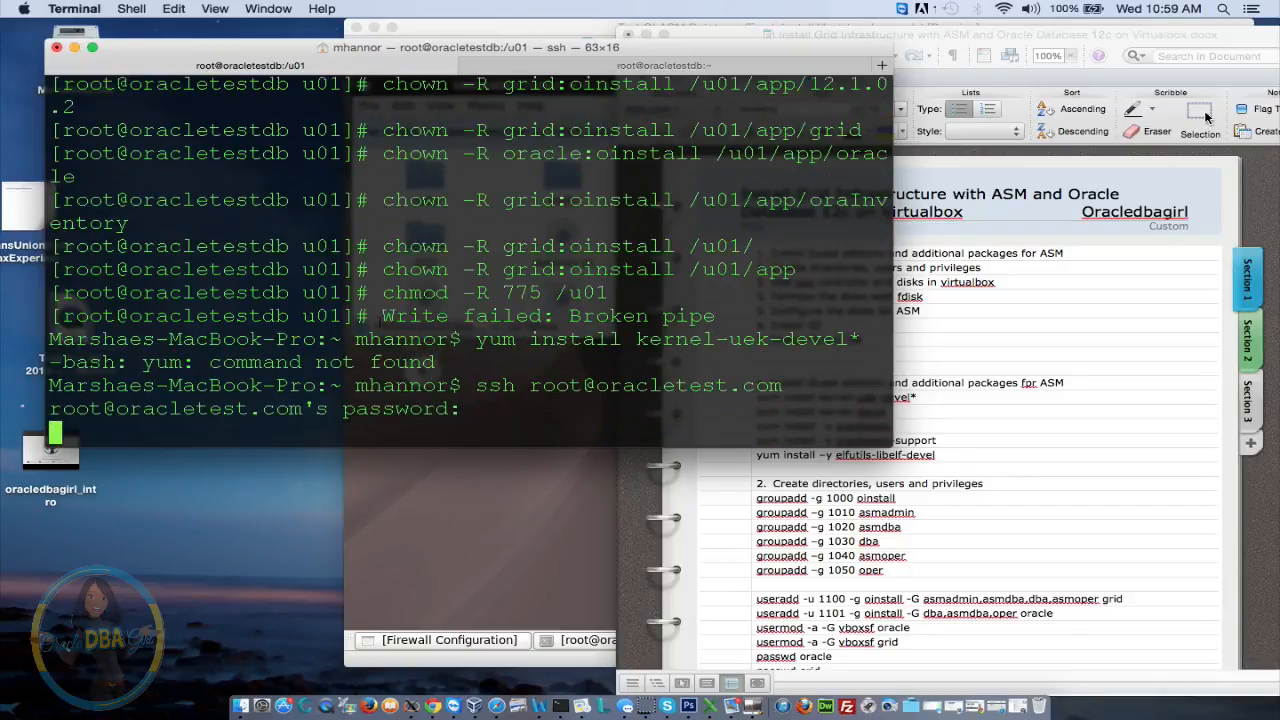
{"action": "key", "text": "super+v"}
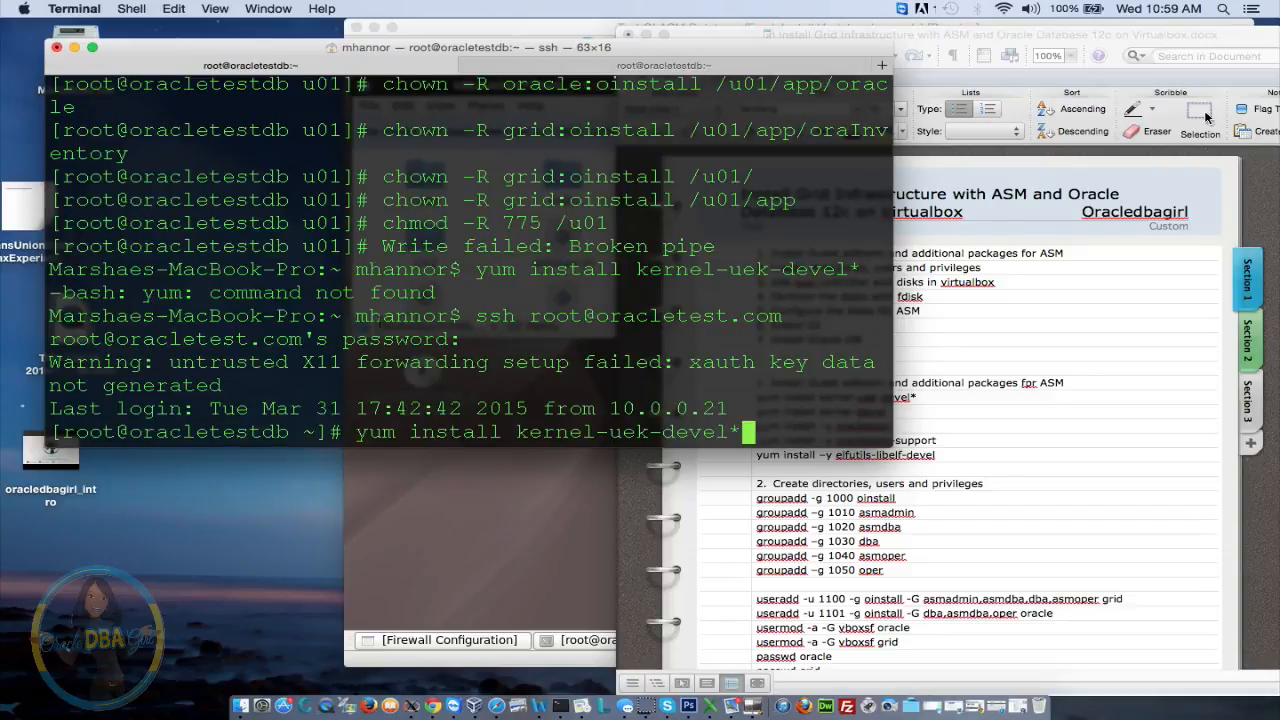
{"action": "key", "text": "Return"}
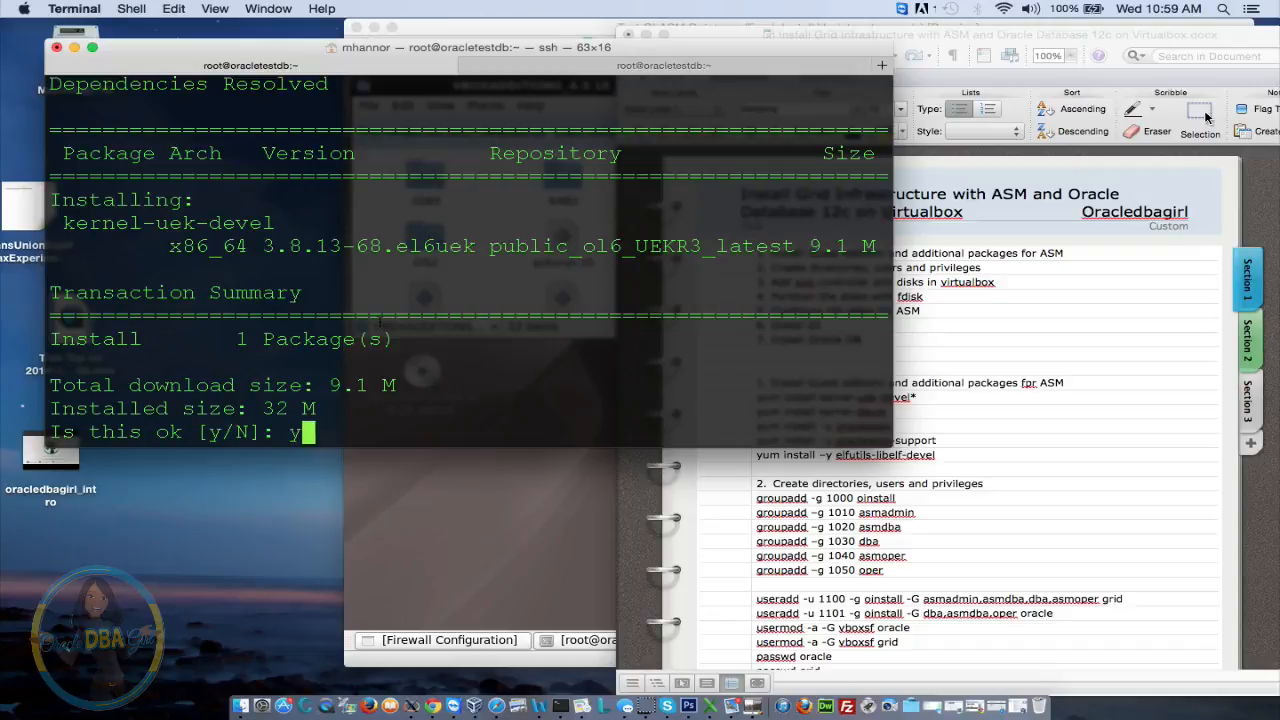
{"action": "type", "text": "y"}
{"action": "key", "text": "Return"}
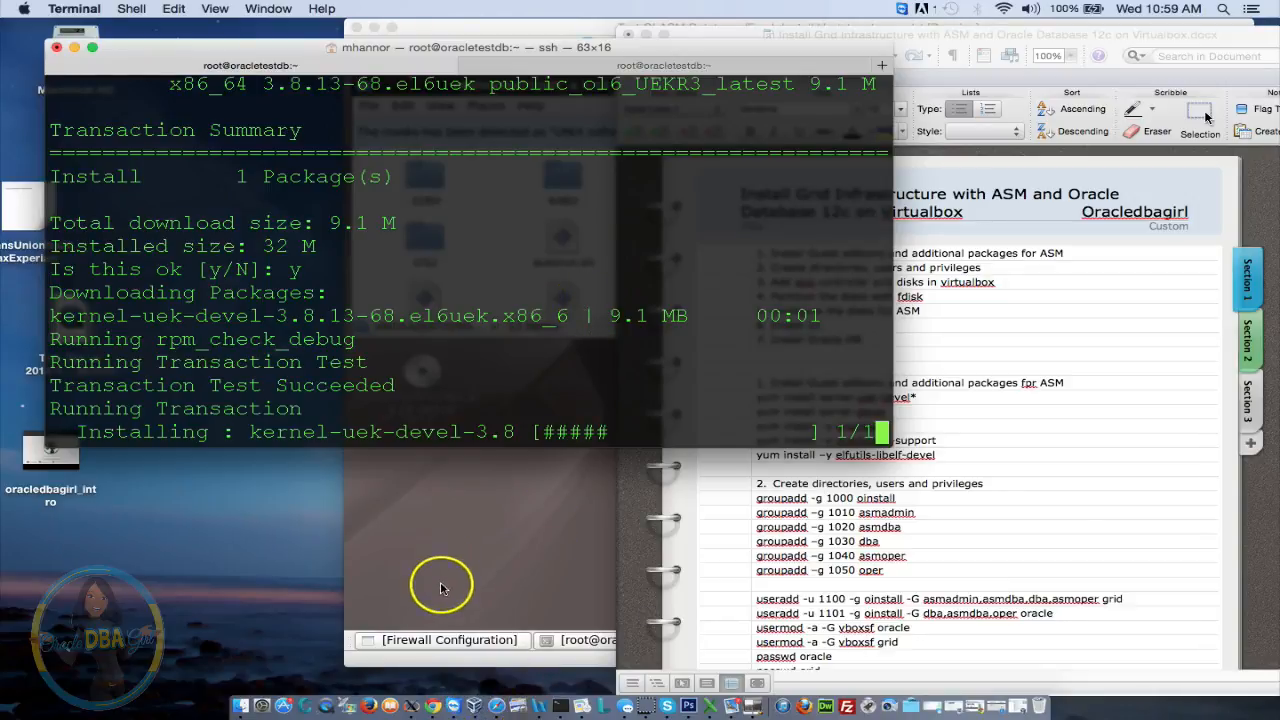
{"action": "left_click", "coordinate": [476, 706]}
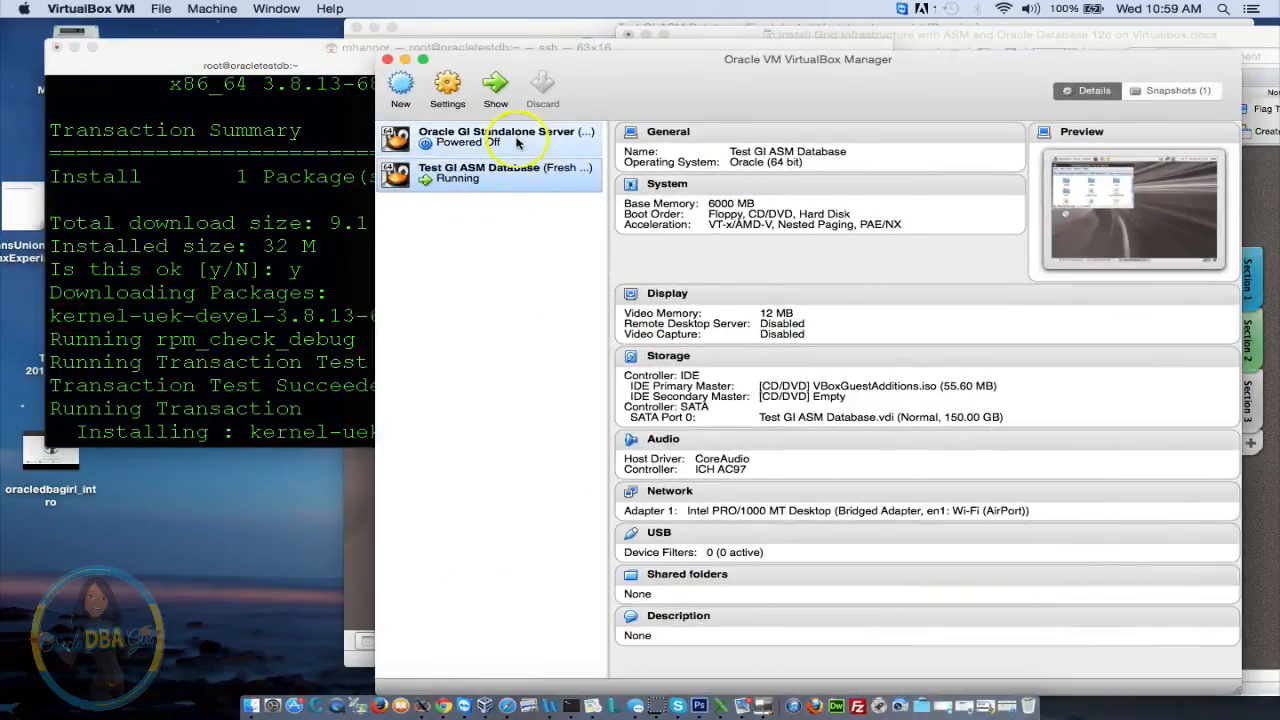
In the VM's Shared Folders settings, add a share pointing at the host Documents folder, named Documents
{"action": "left_click", "coordinate": [447, 89]}
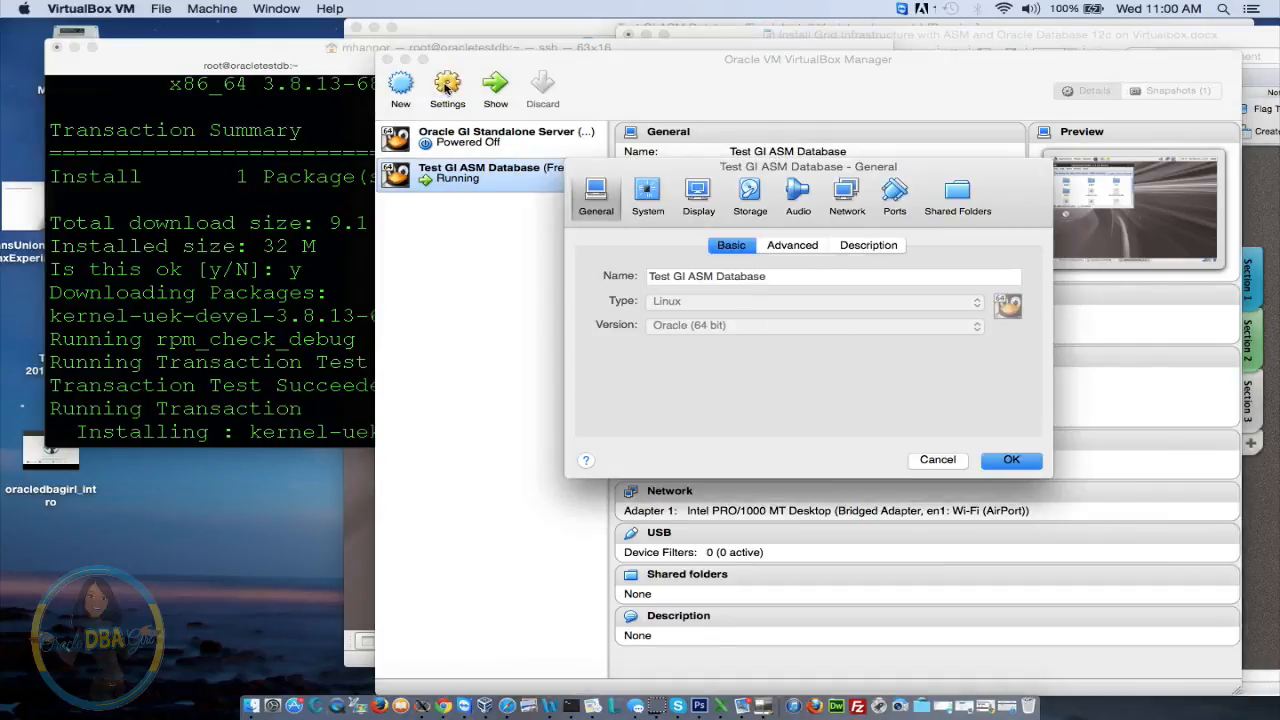
{"action": "left_click", "coordinate": [960, 202]}
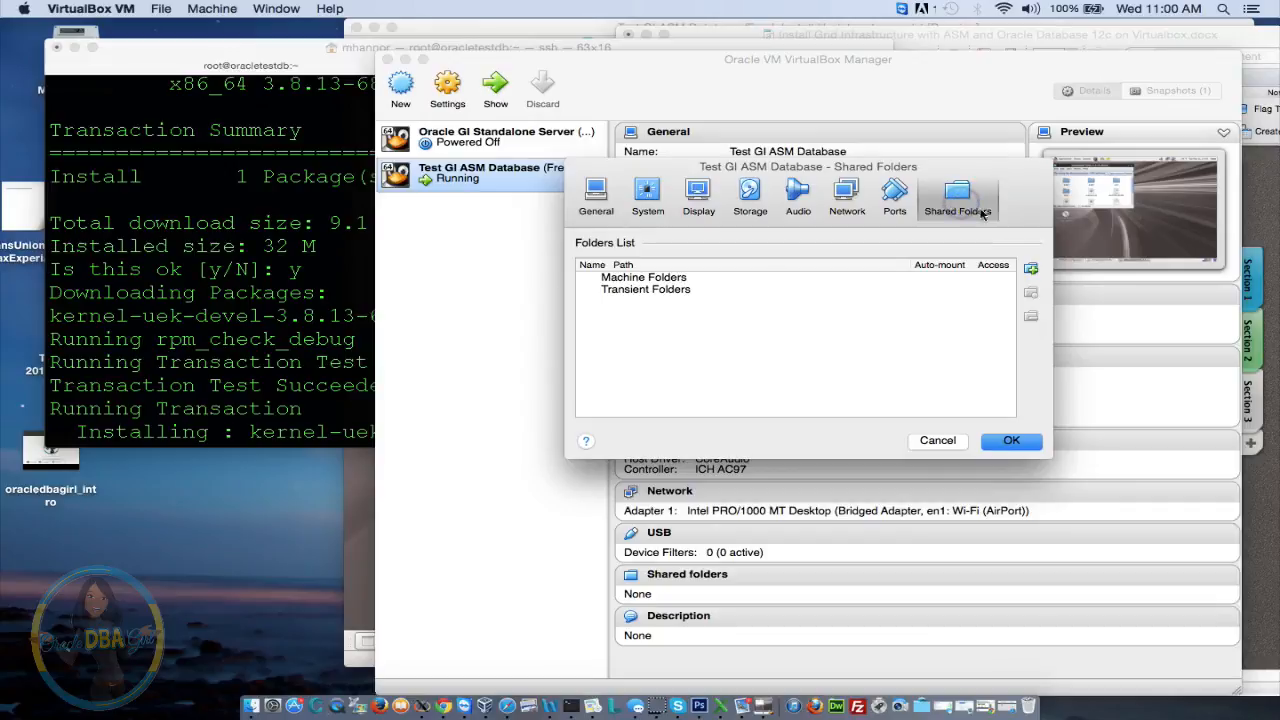
{"action": "left_click", "coordinate": [1031, 269]}
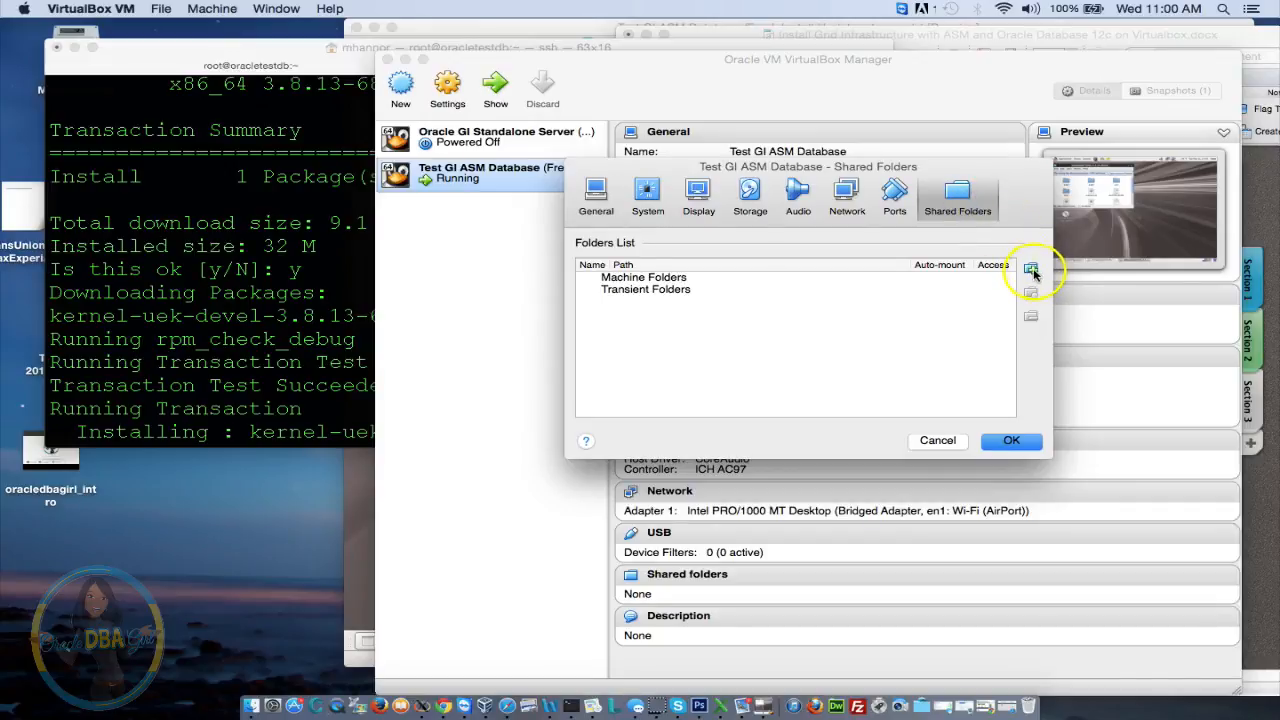
{"action": "left_click", "coordinate": [1032, 271]}
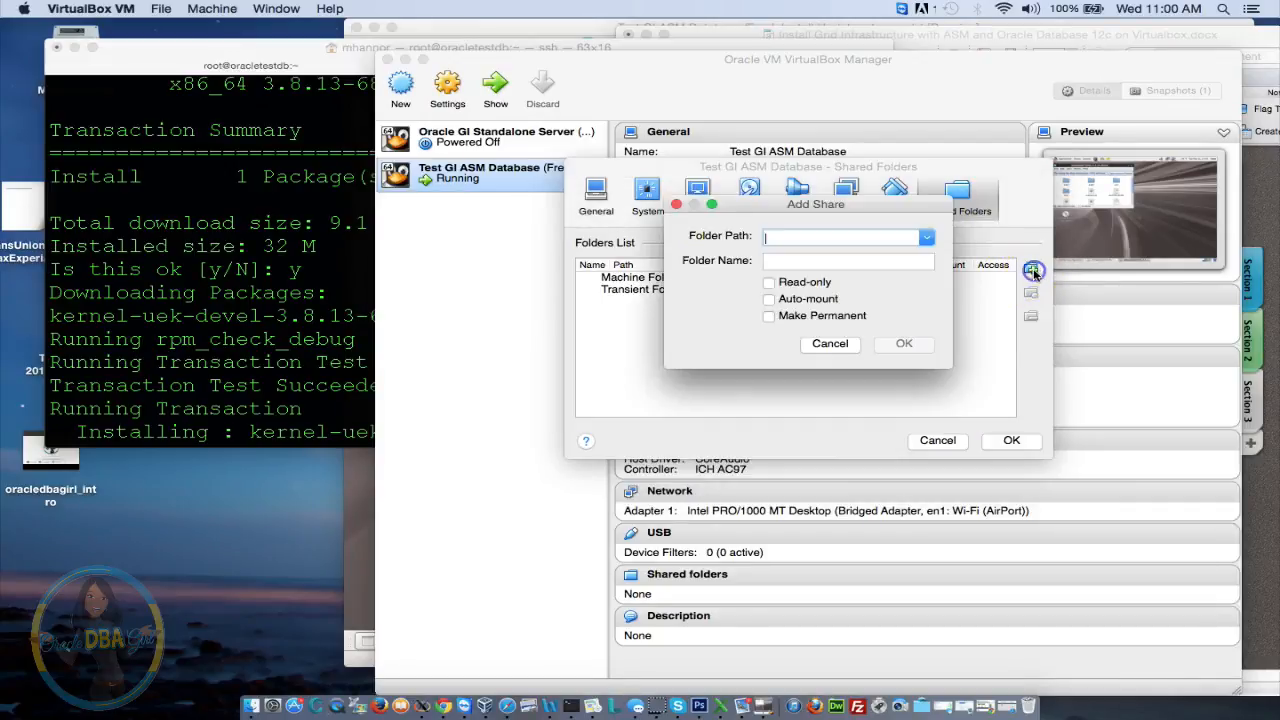
{"action": "left_click", "coordinate": [926, 240]}
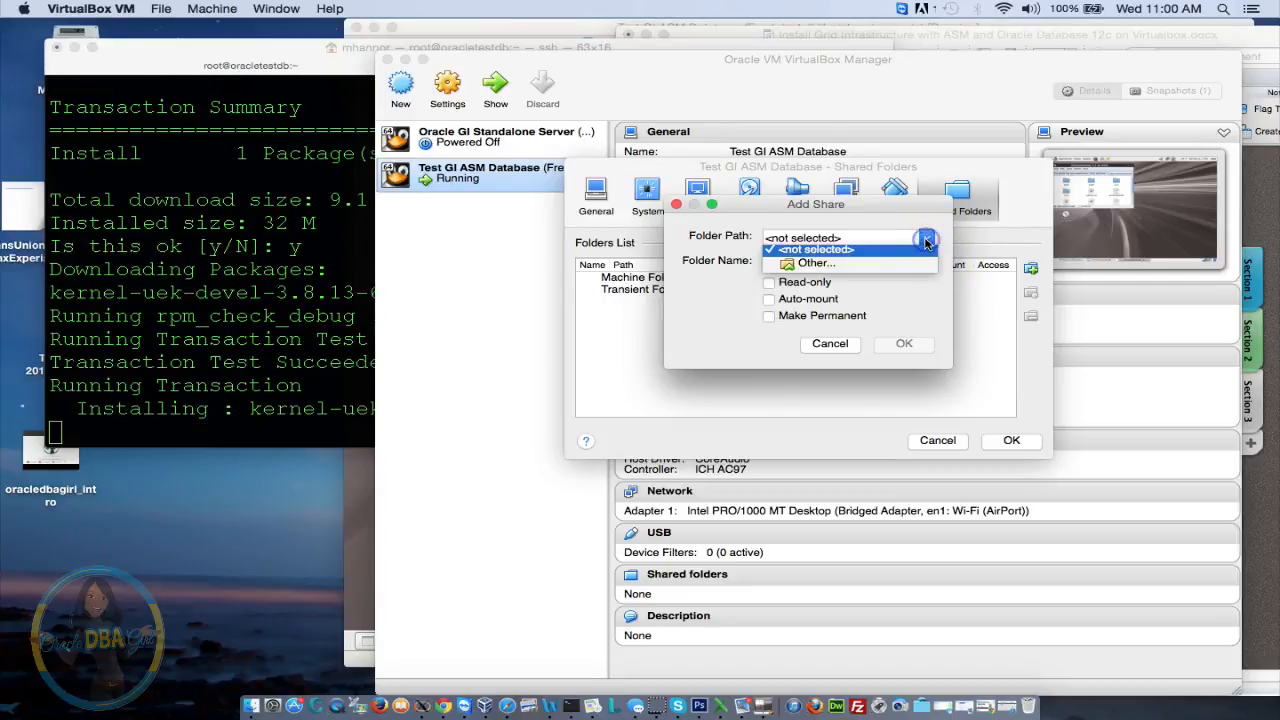
{"action": "left_click", "coordinate": [833, 267]}
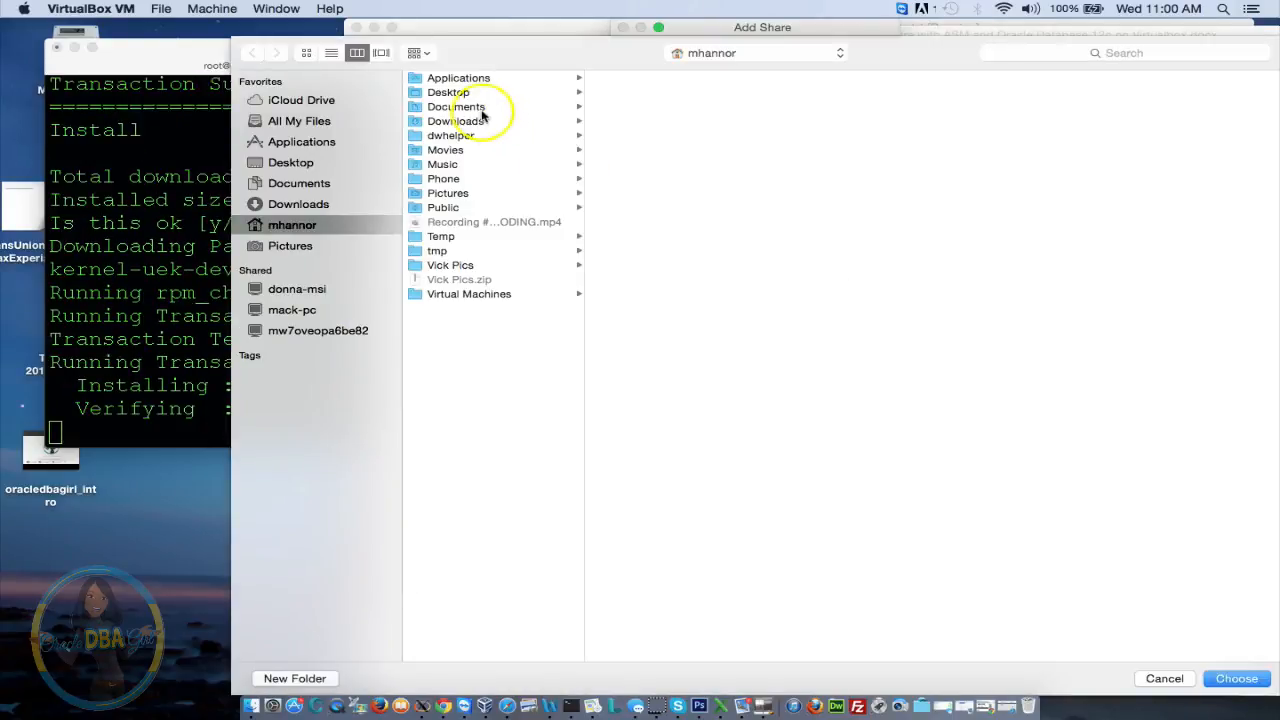
{"action": "left_click", "coordinate": [480, 107]}
{"action": "key", "text": "Escape"}
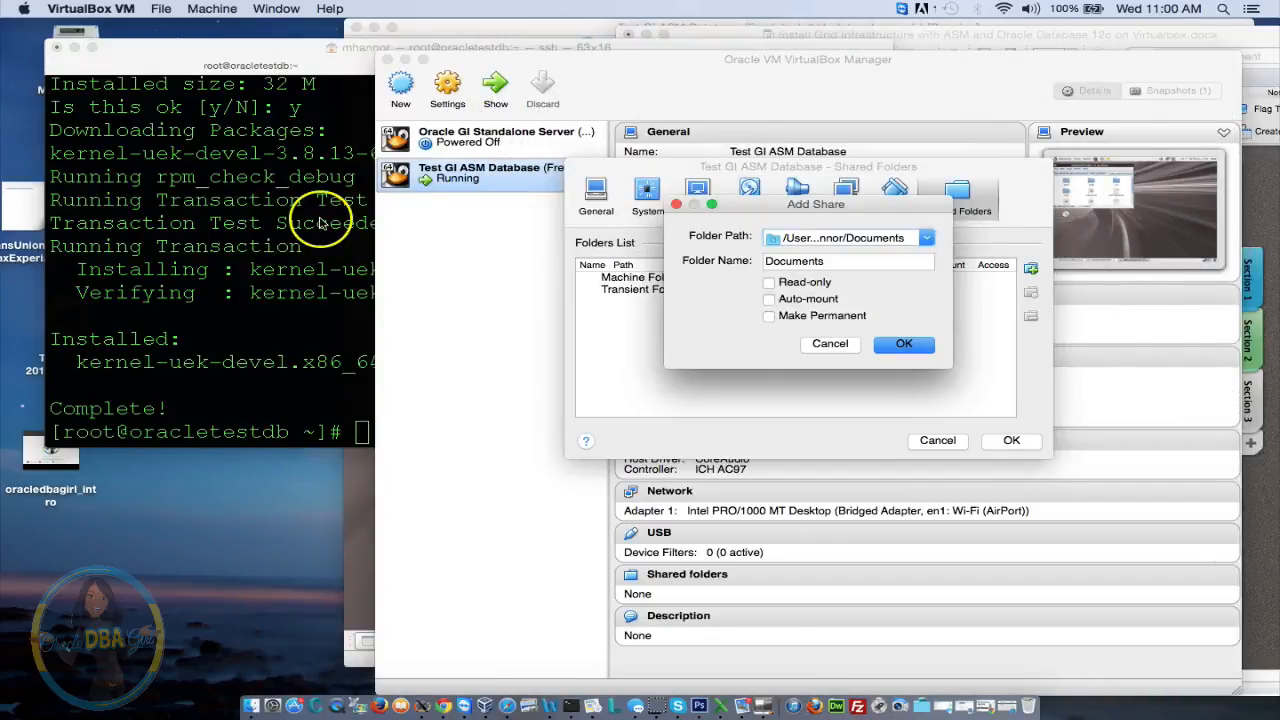
{"action": "left_click", "coordinate": [221, 304]}
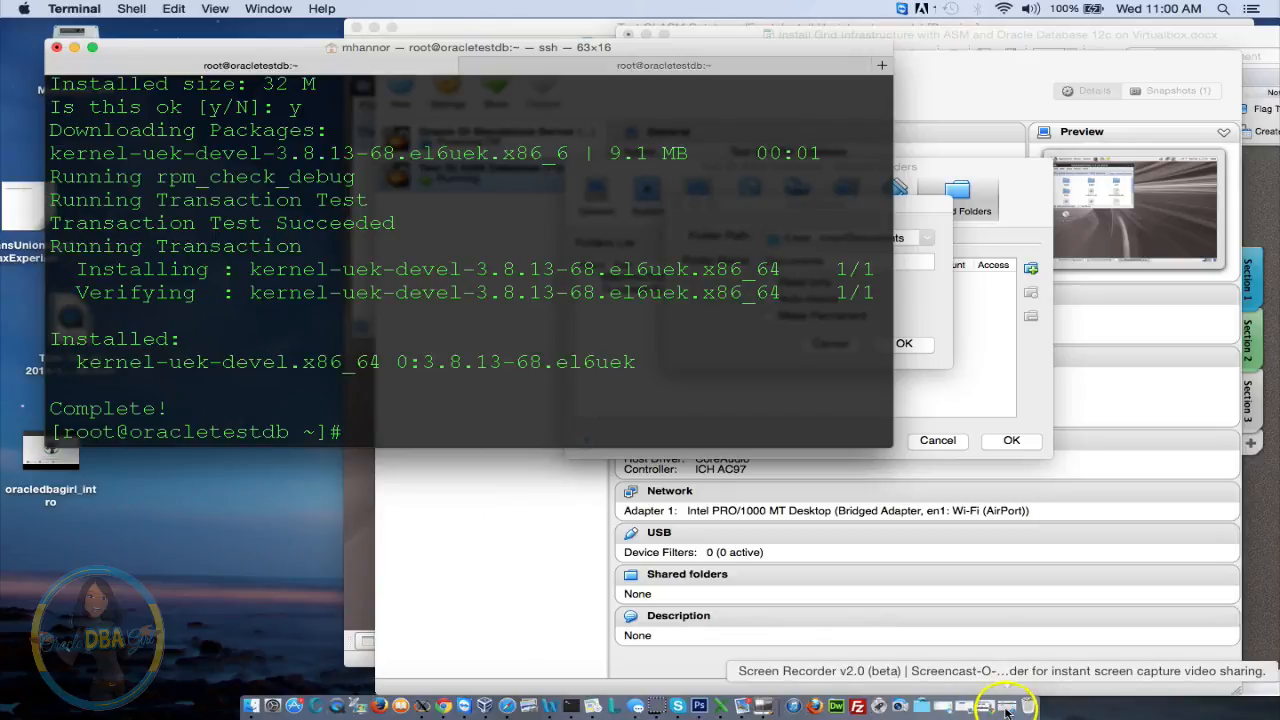
Copy 'yum install kernel-devel' from the Word notes and run it in the ssh session
{"action": "left_click", "coordinate": [964, 707]}
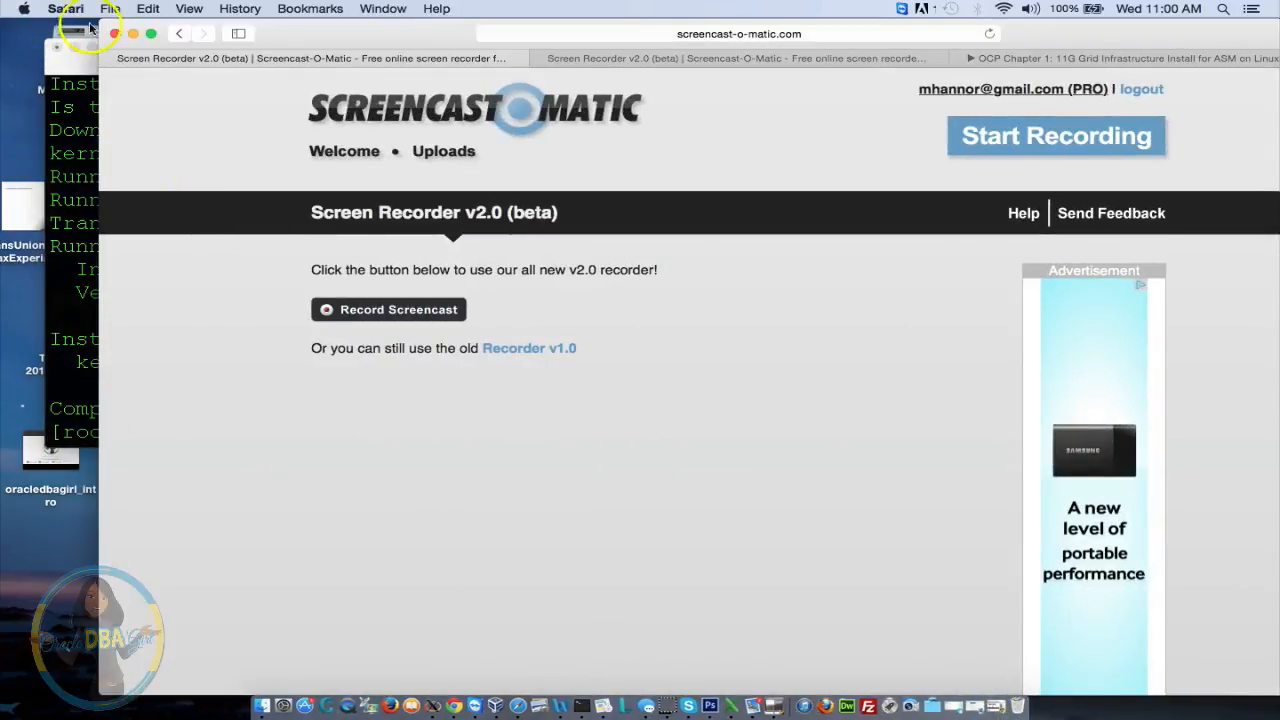
{"action": "left_click", "coordinate": [131, 36]}
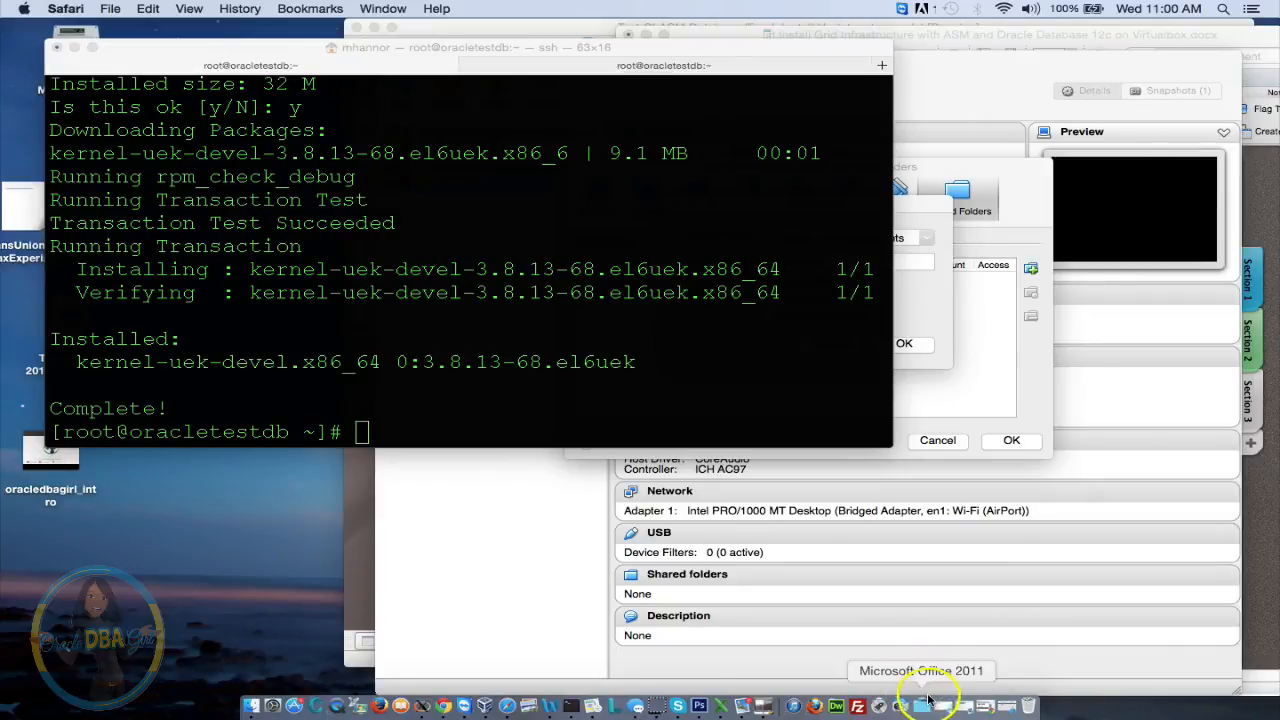
{"action": "left_click", "coordinate": [553, 706]}
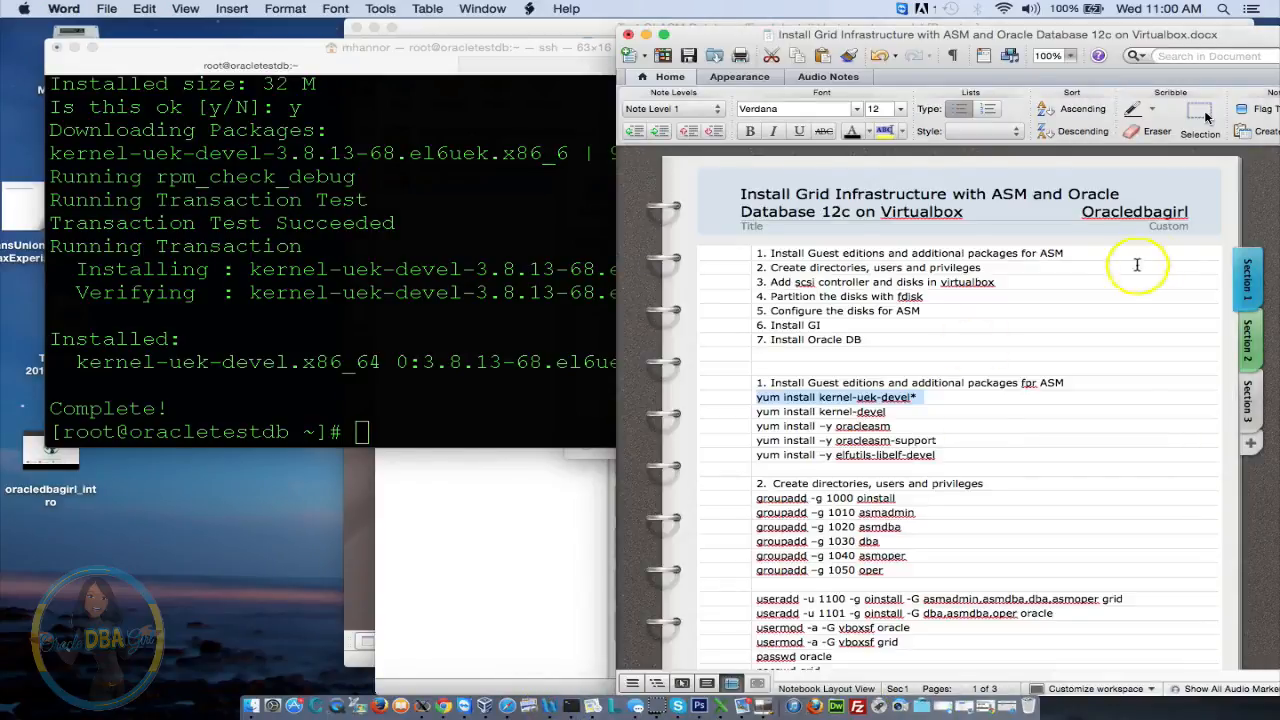
{"action": "left_click", "coordinate": [736, 407]}
{"action": "key", "text": "super+c"}
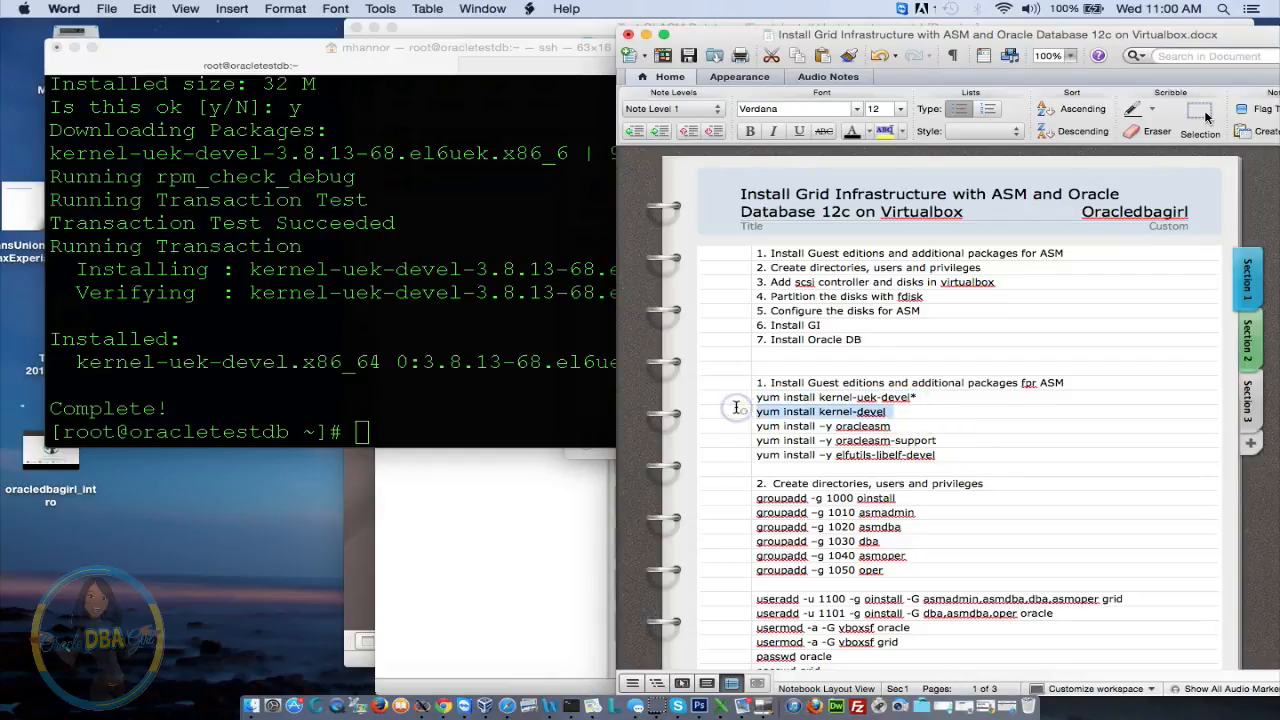
{"action": "left_click", "coordinate": [481, 312]}
{"action": "key", "text": "super+v"}
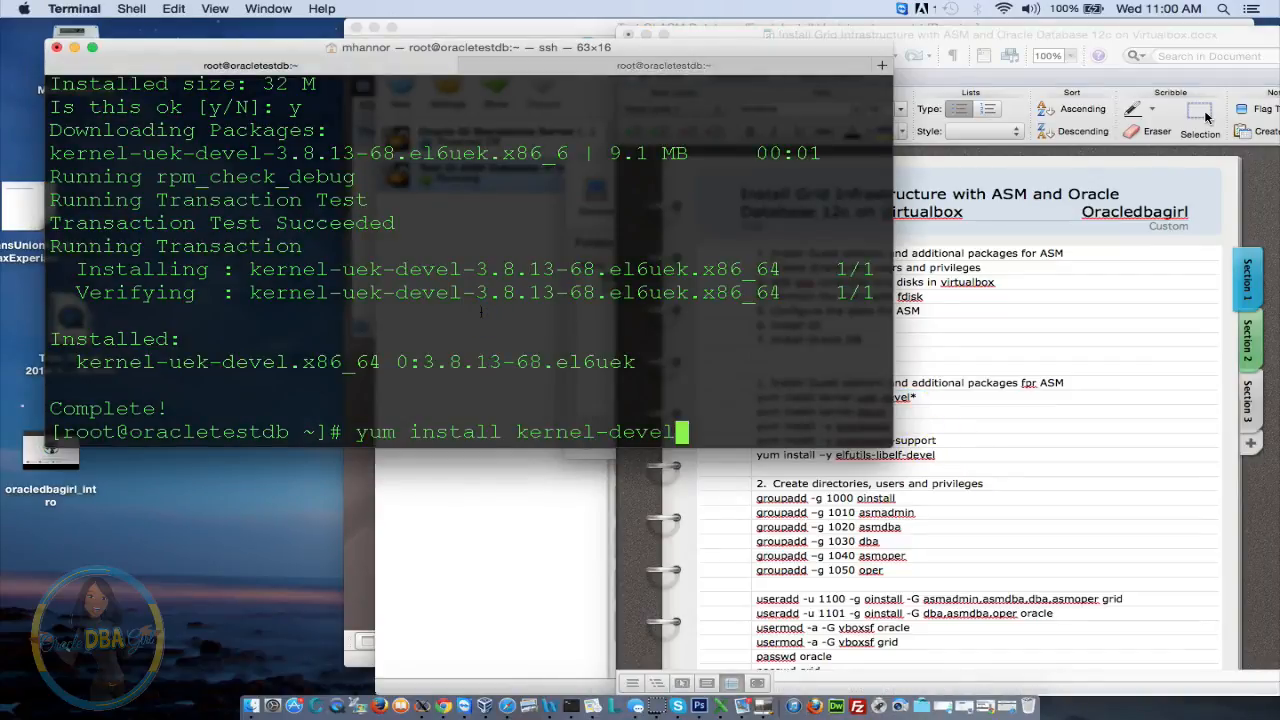
{"action": "key", "text": "Return"}
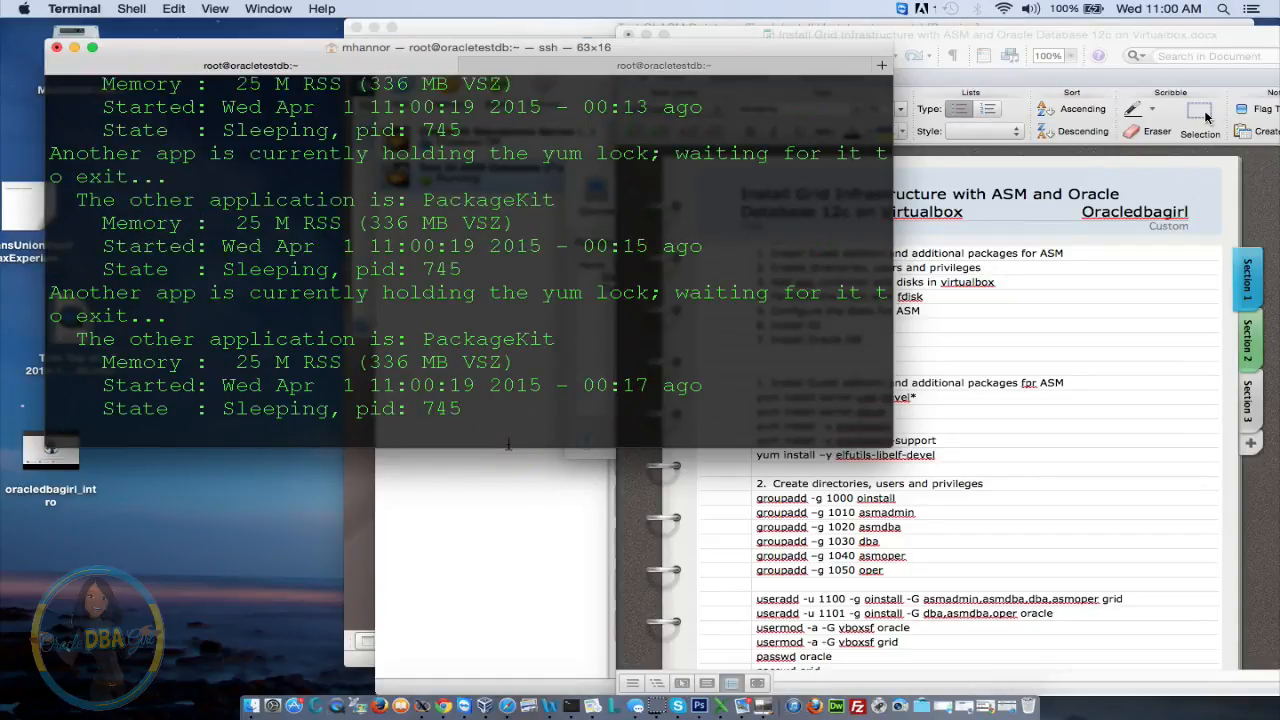
Cancel the blocked yum, kill PackageKit process 745 with kill -9, and rerun yum install kernel-devel
{"action": "key", "text": "ctrl+c"}
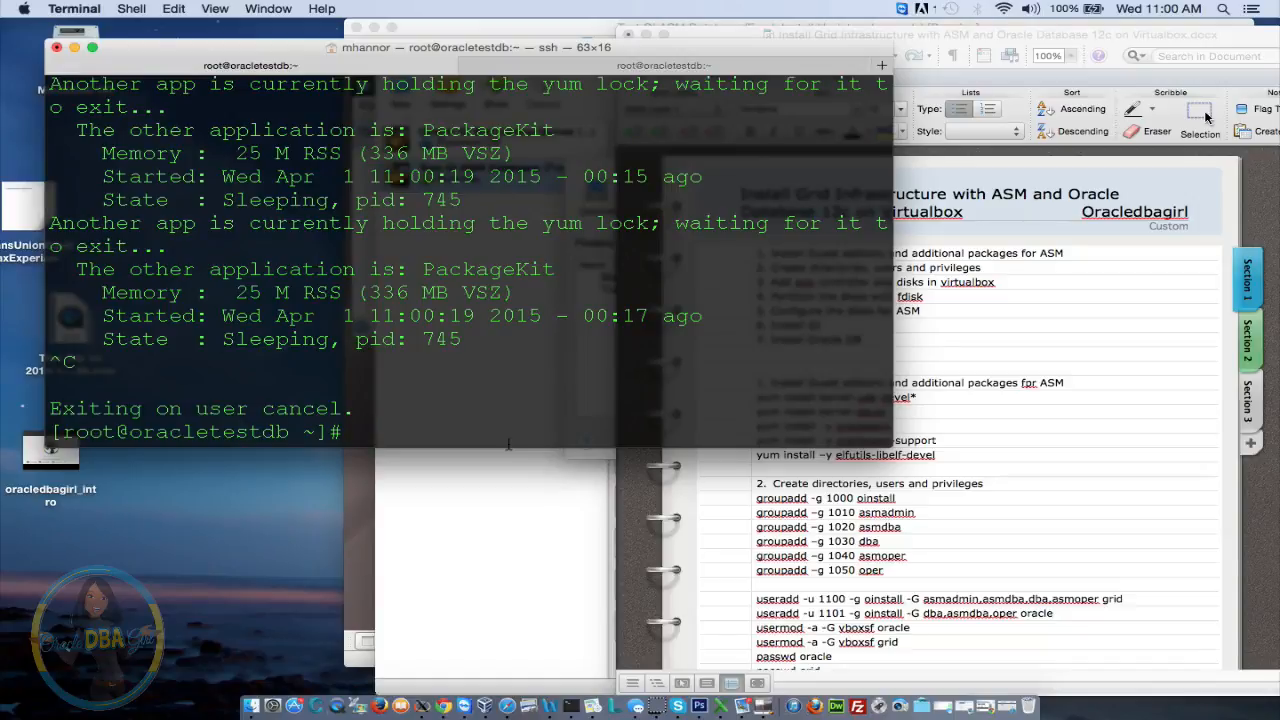
{"action": "left_click", "coordinate": [459, 428]}
{"action": "type", "text": "kill -9 745"}
{"action": "key", "text": "Return"}
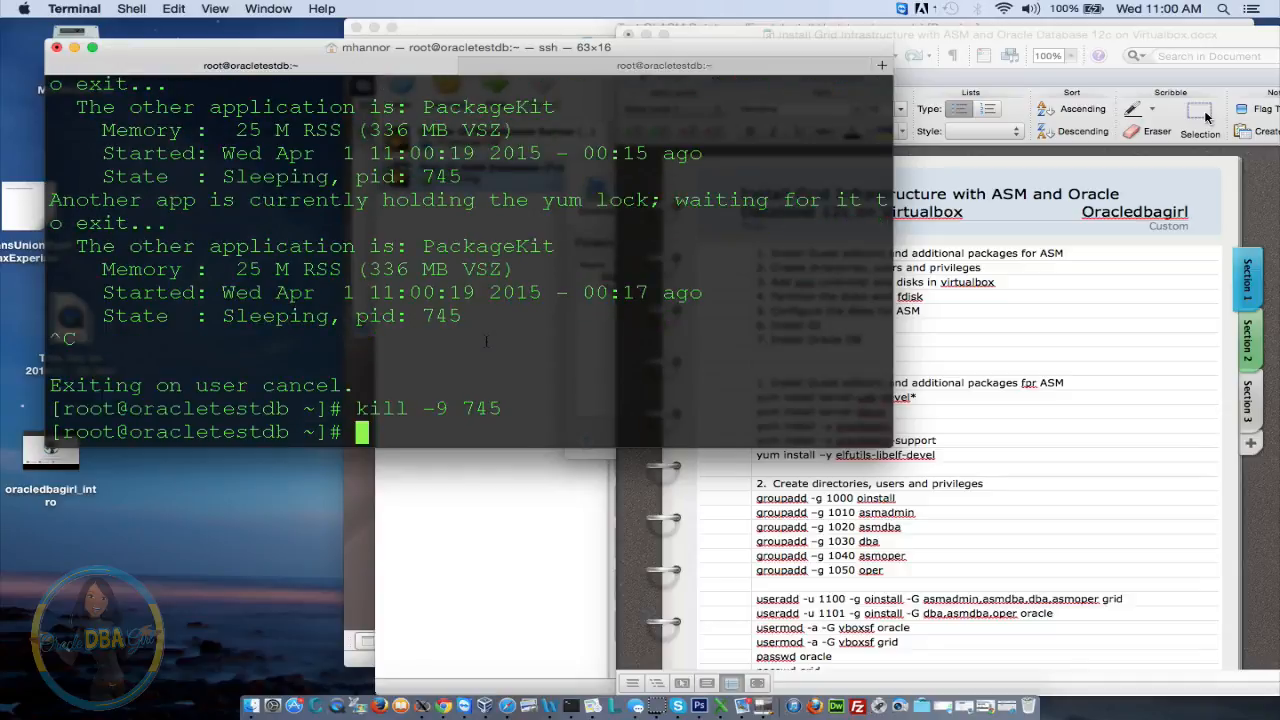
{"action": "type", "text": "yum install kernel-devel"}
{"action": "key", "text": "Return"}
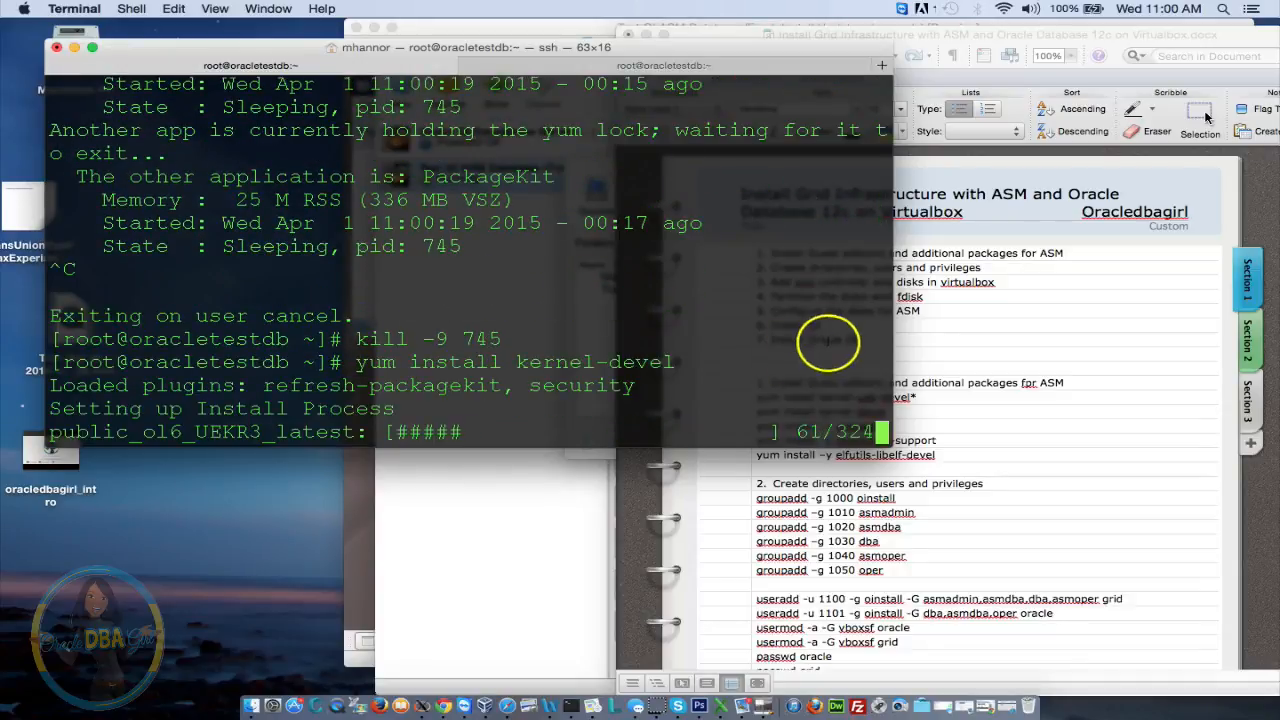
{"action": "left_click", "coordinate": [982, 55]}
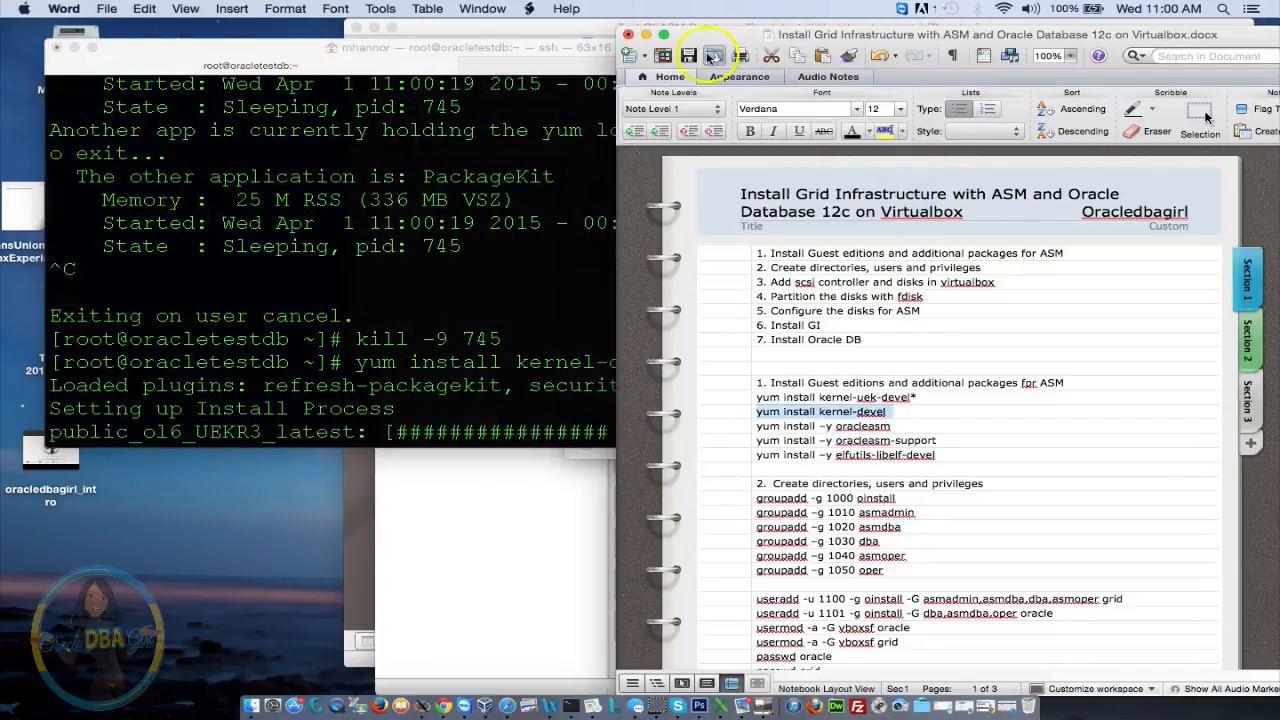
{"action": "left_click", "coordinate": [645, 35]}
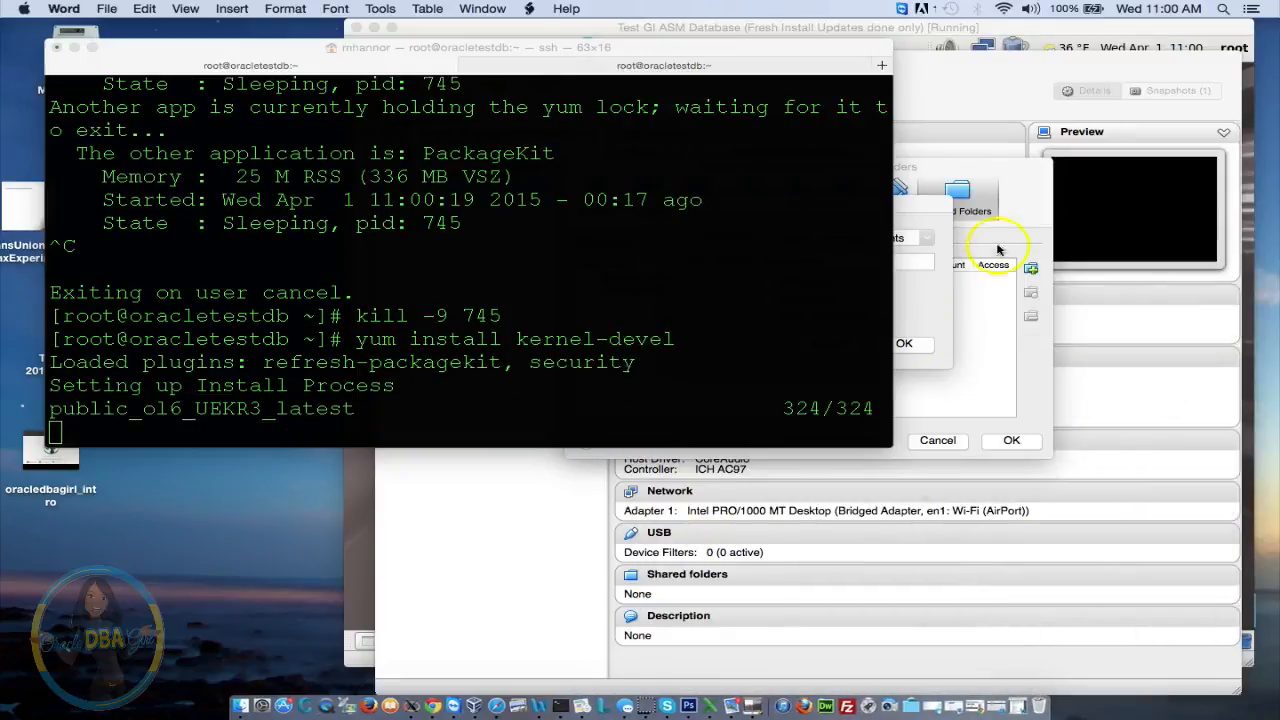
Set the new shared folder's path to the host Software folder
{"action": "left_click", "coordinate": [924, 207]}
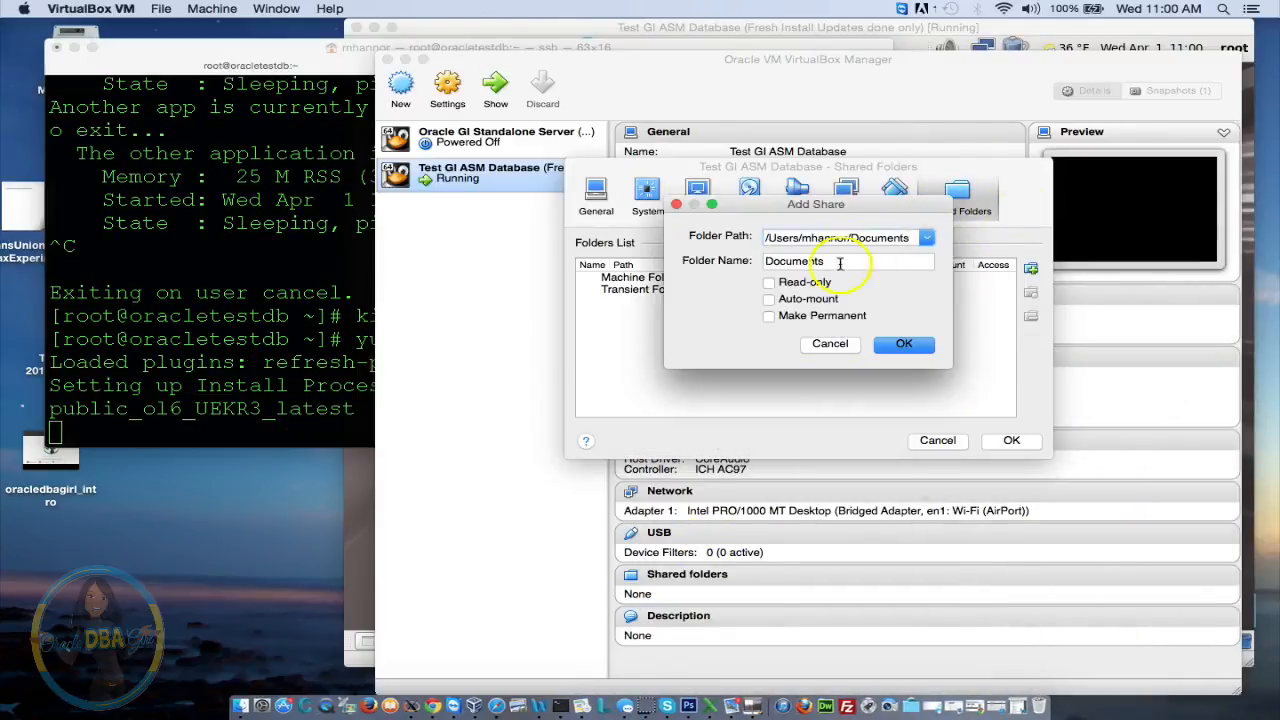
{"action": "left_click", "coordinate": [927, 238]}
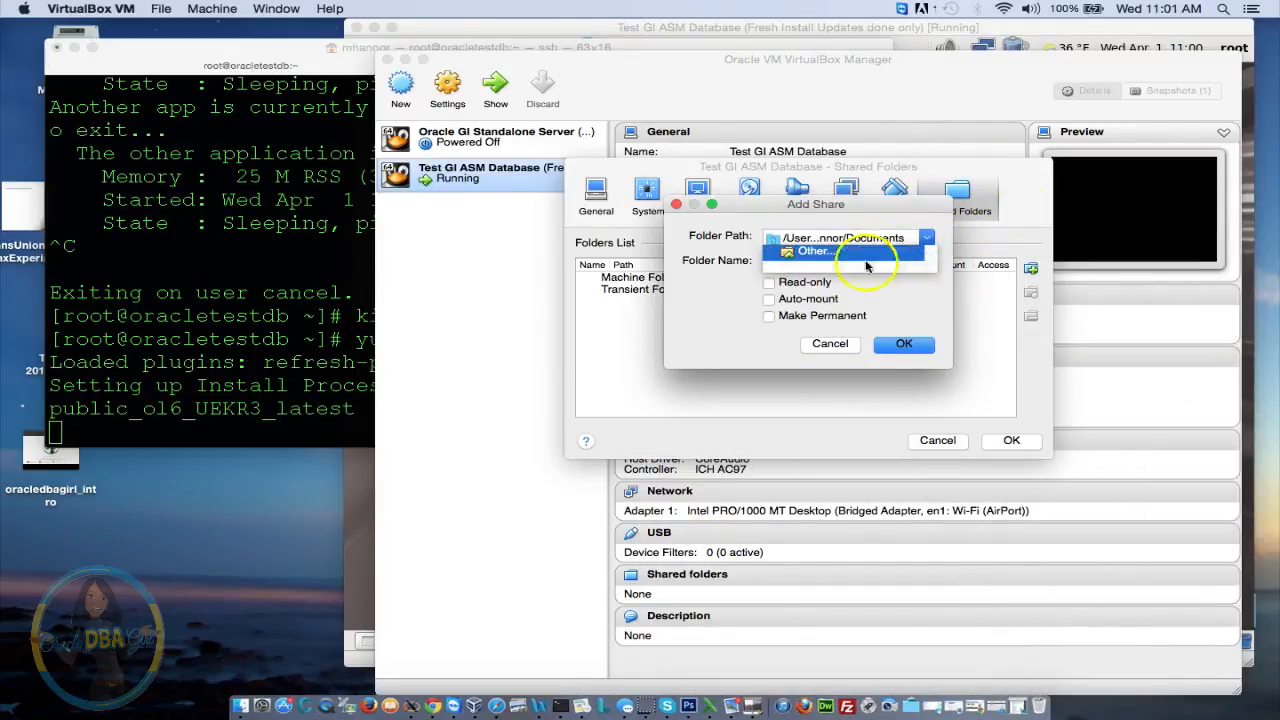
{"action": "left_click", "coordinate": [810, 251]}
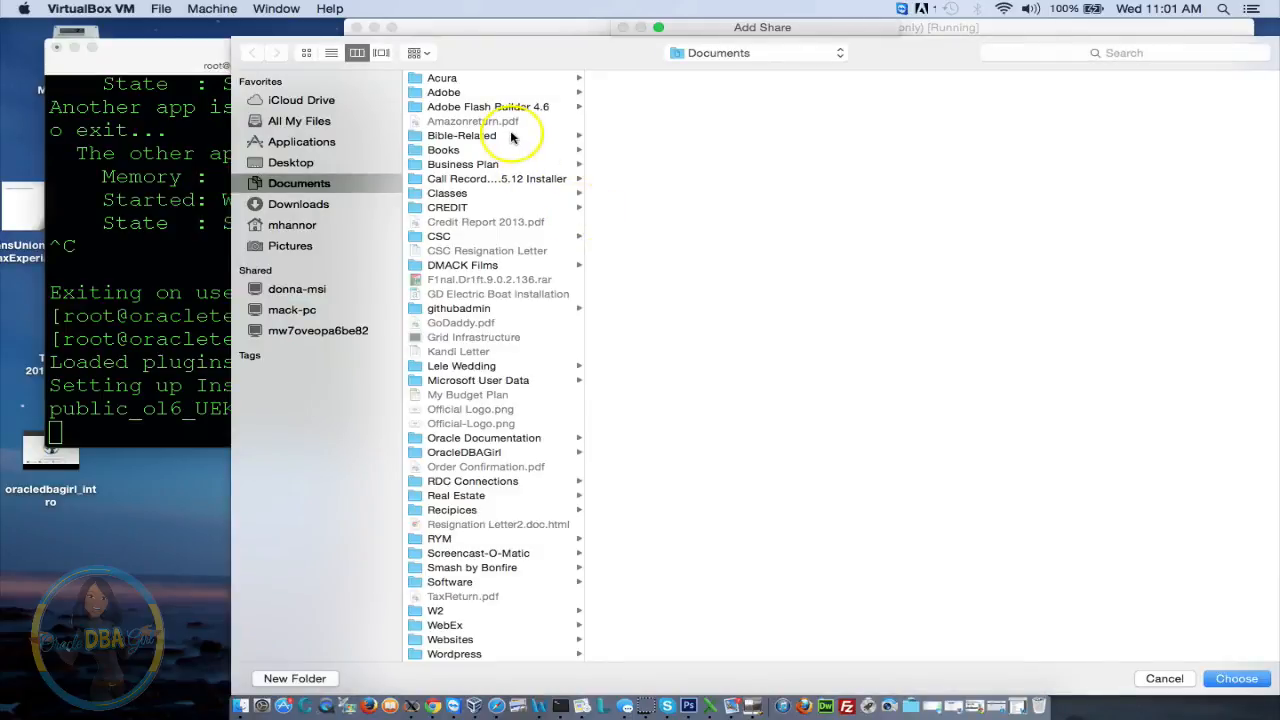
{"action": "left_click", "coordinate": [455, 582]}
{"action": "key", "text": "Return"}
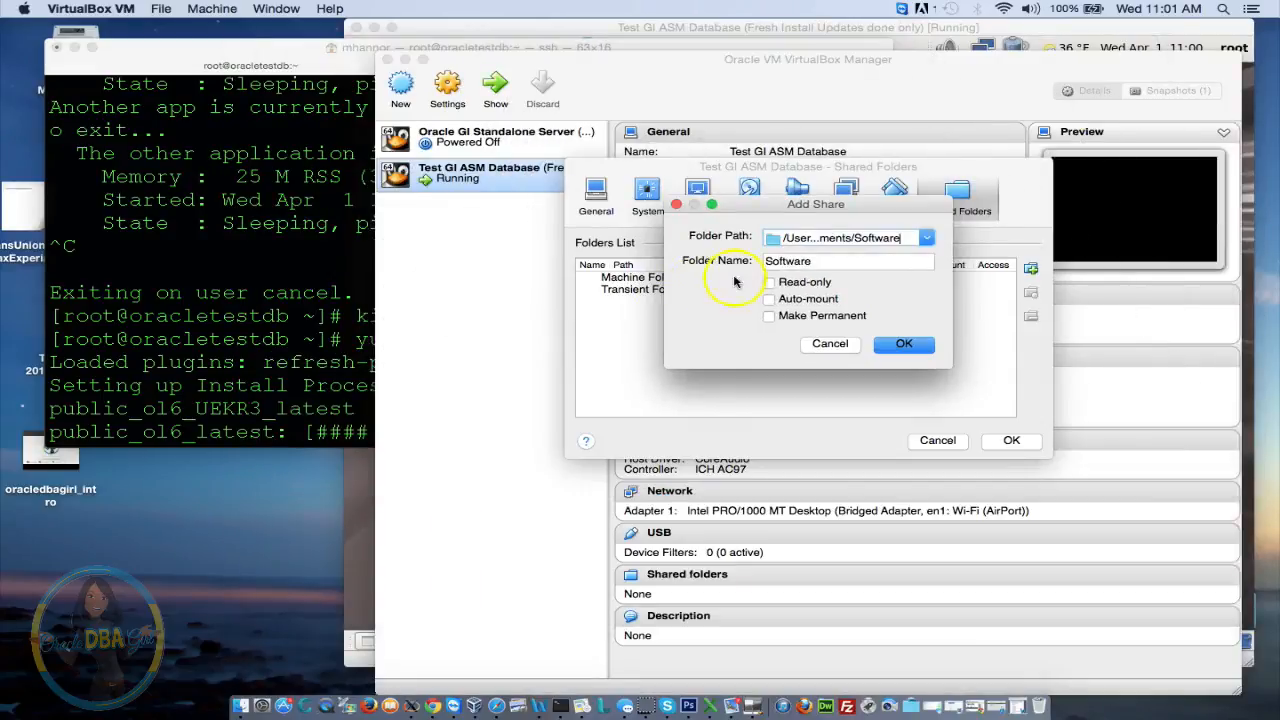
Repoint the share to Software/Oracle/12.1.0.2, make it permanent, and save the shared folder settings
{"action": "left_click", "coordinate": [922, 239]}
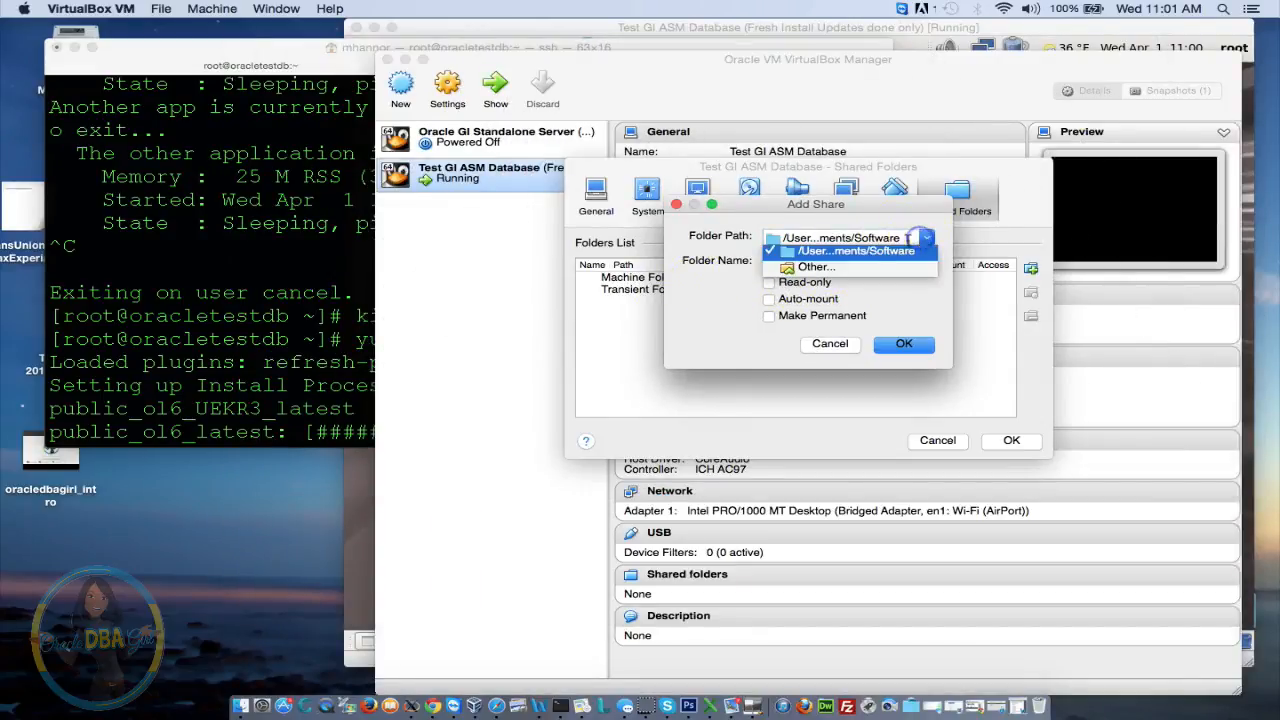
{"action": "left_click", "coordinate": [820, 268]}
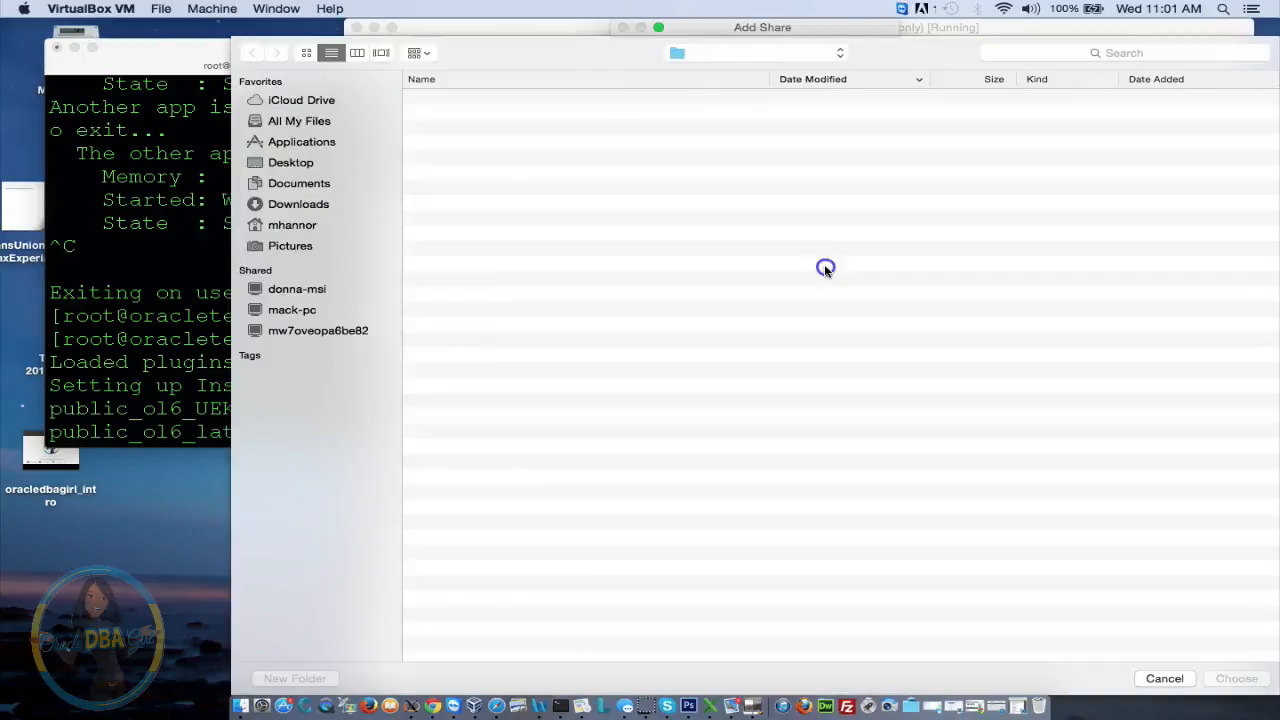
{"action": "left_click", "coordinate": [626, 78]}
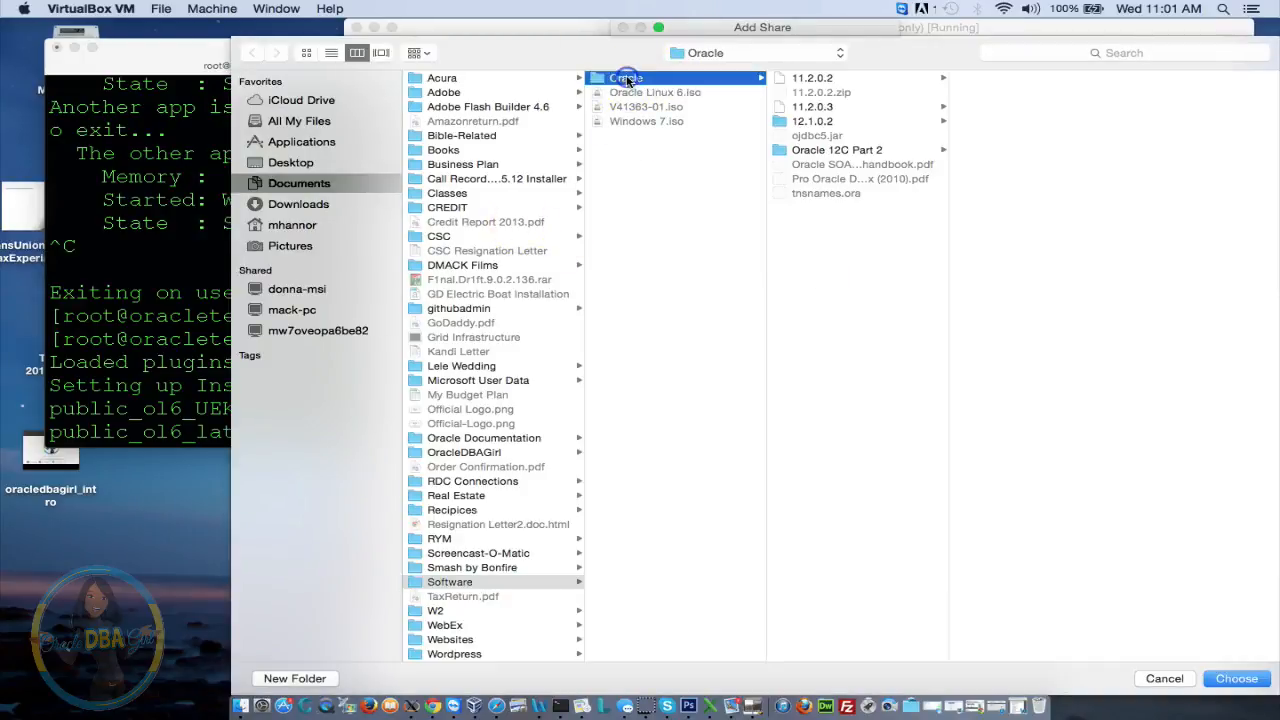
{"action": "left_click", "coordinate": [836, 122]}
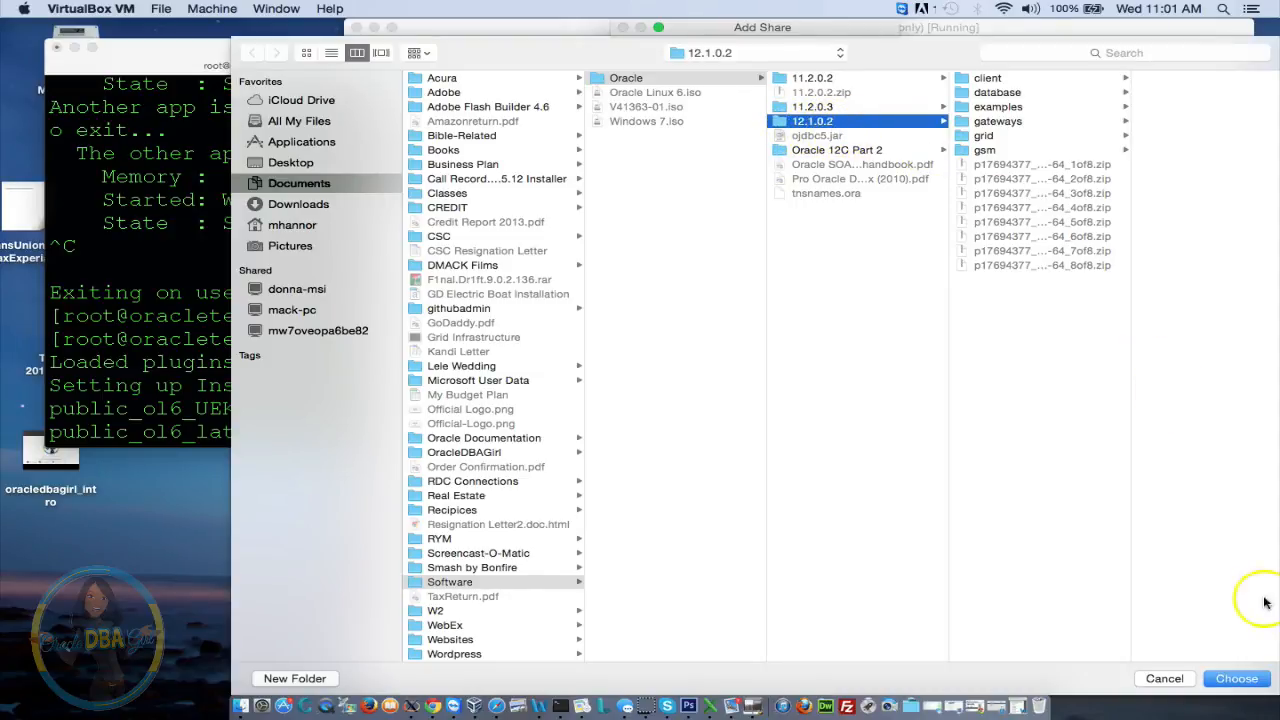
{"action": "left_click", "coordinate": [1237, 679]}
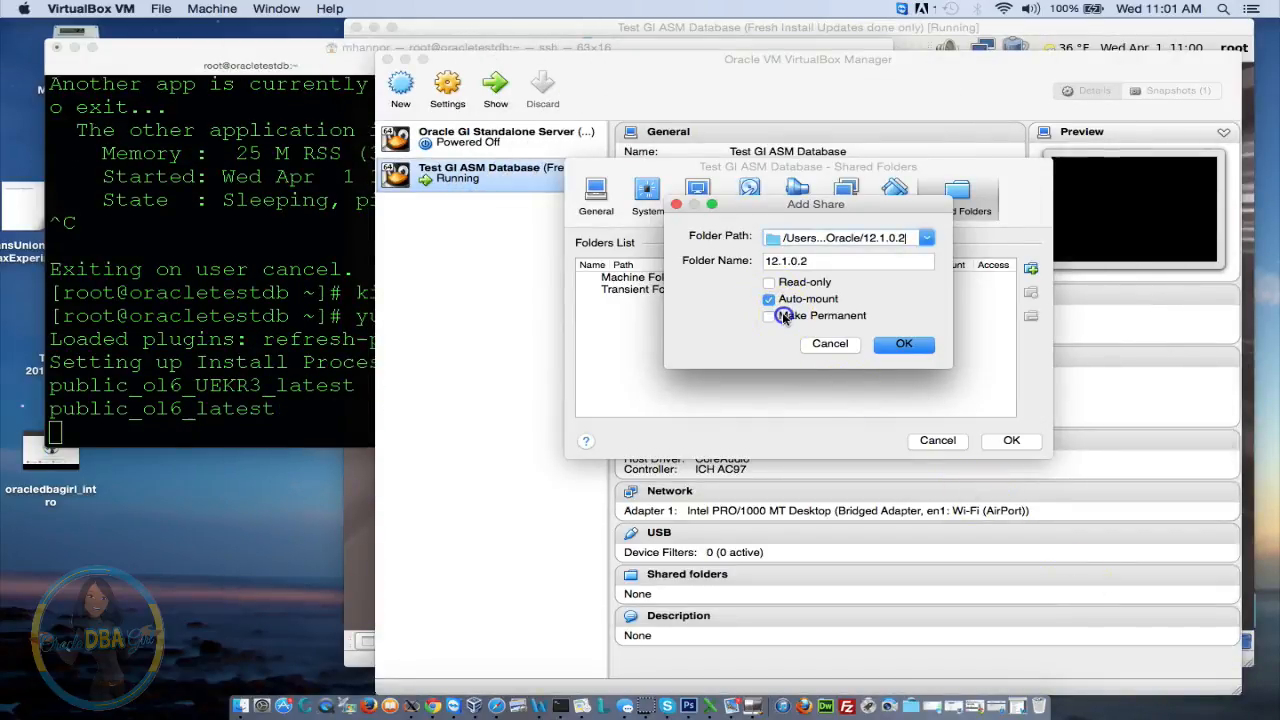
{"action": "left_click", "coordinate": [783, 316]}
{"action": "left_click", "coordinate": [914, 350]}
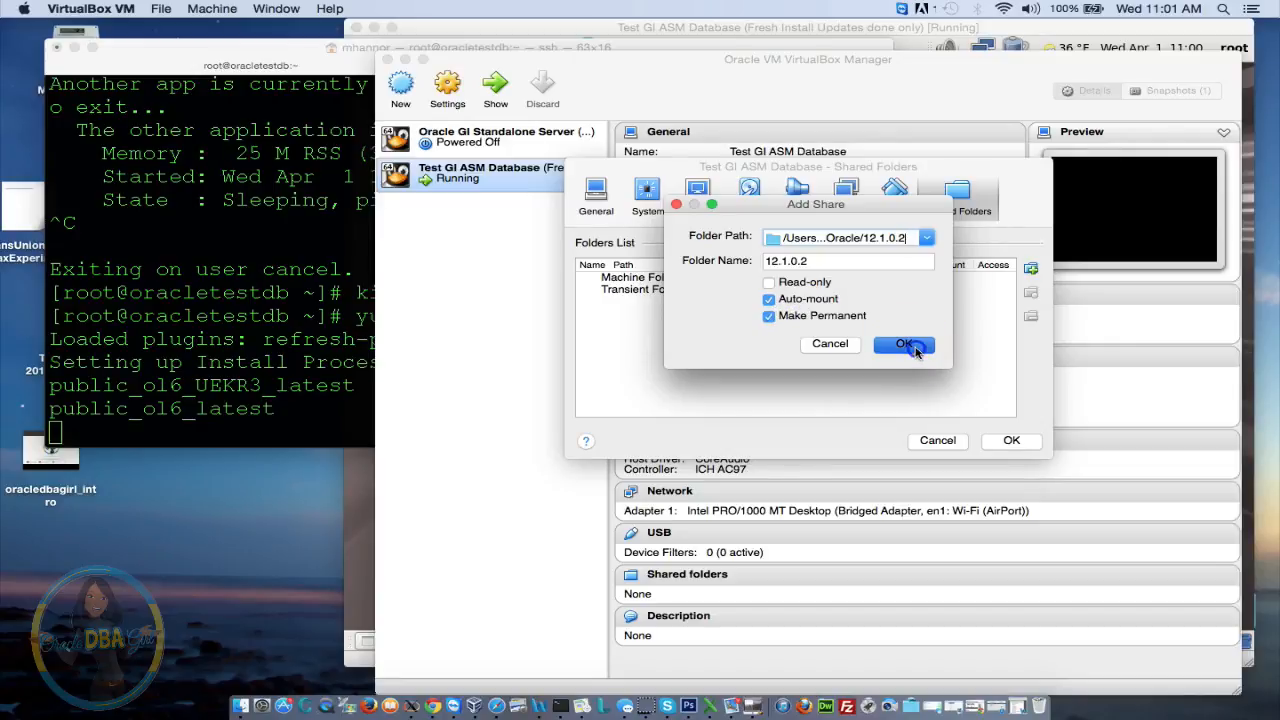
{"action": "left_click", "coordinate": [1010, 449]}
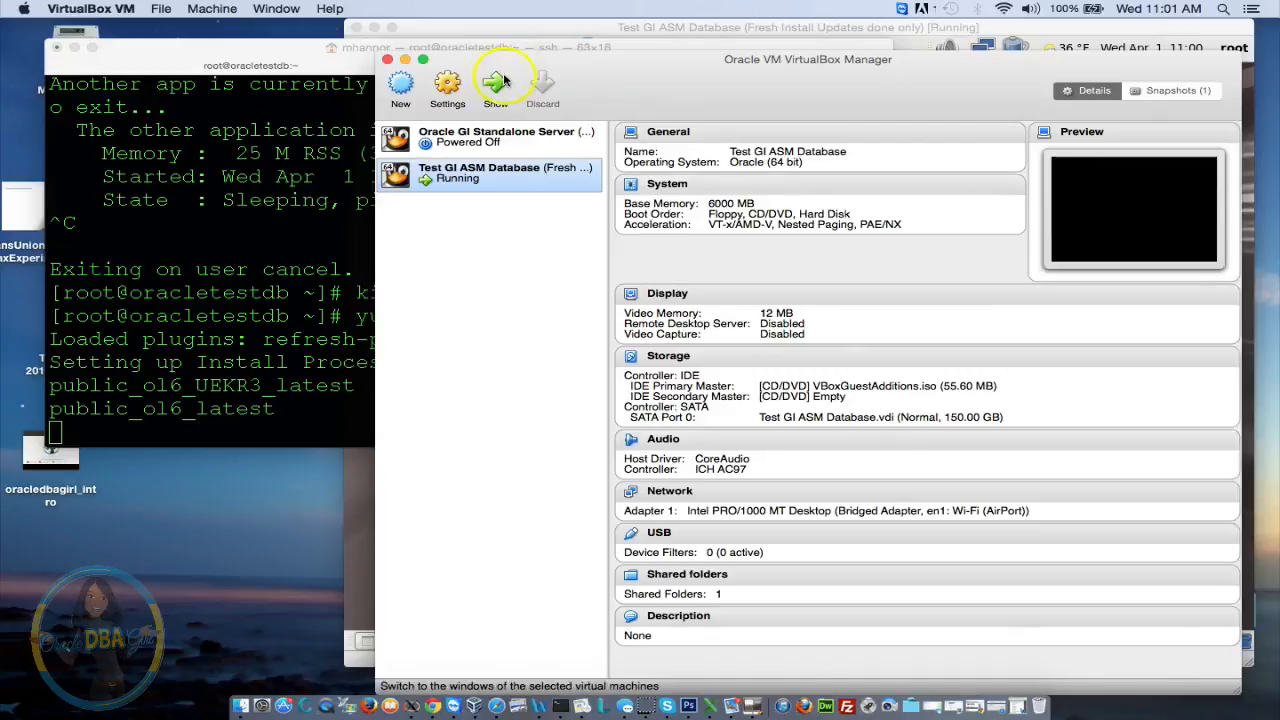
Minimize VirtualBox Manager while kernel-devel finishes installing, then bring the VM window forward
{"action": "left_click", "coordinate": [404, 61]}
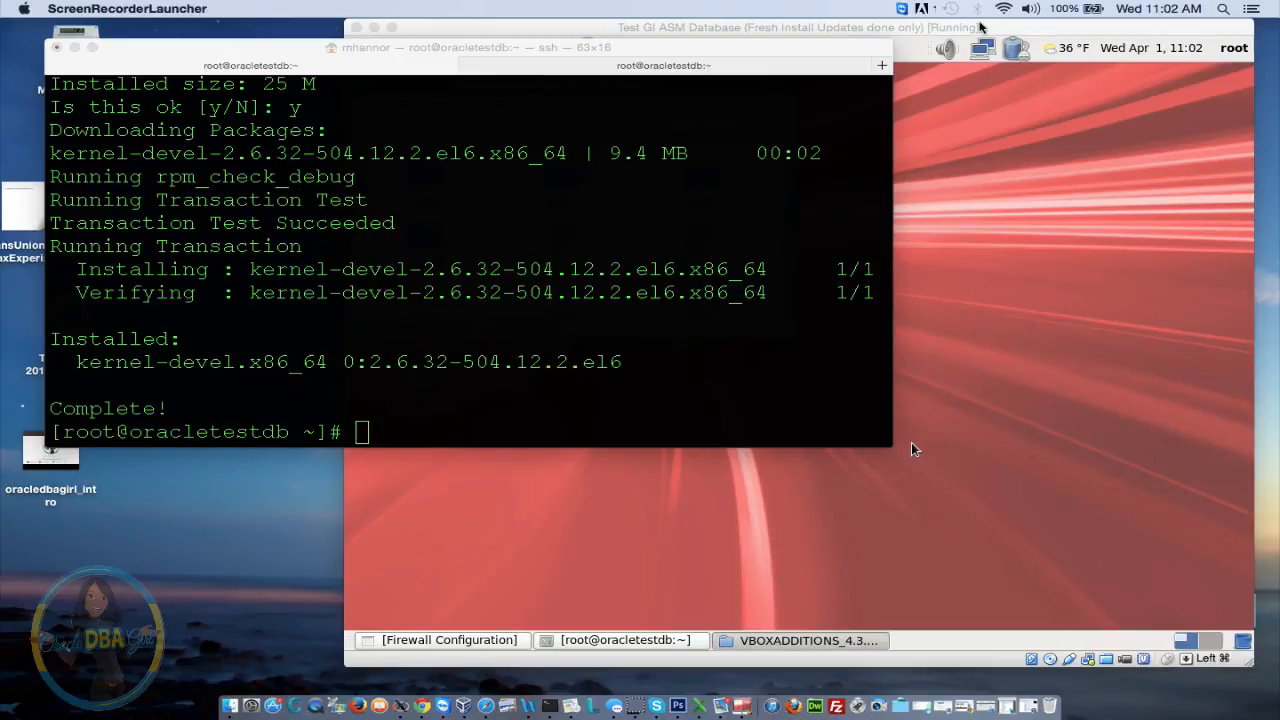
{"action": "left_click", "coordinate": [980, 24]}
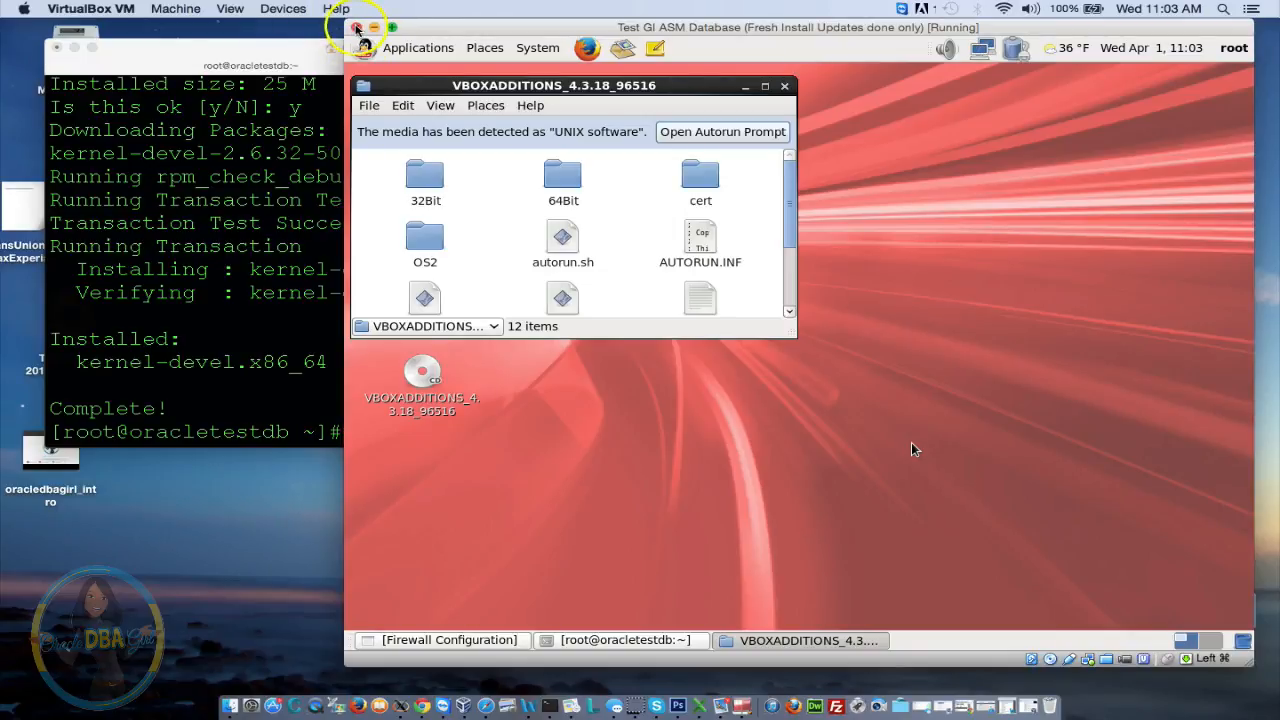
Power off the VM without restoring the snapshot and boot the Test GI ASM Database VM again
{"action": "left_click", "coordinate": [355, 27]}
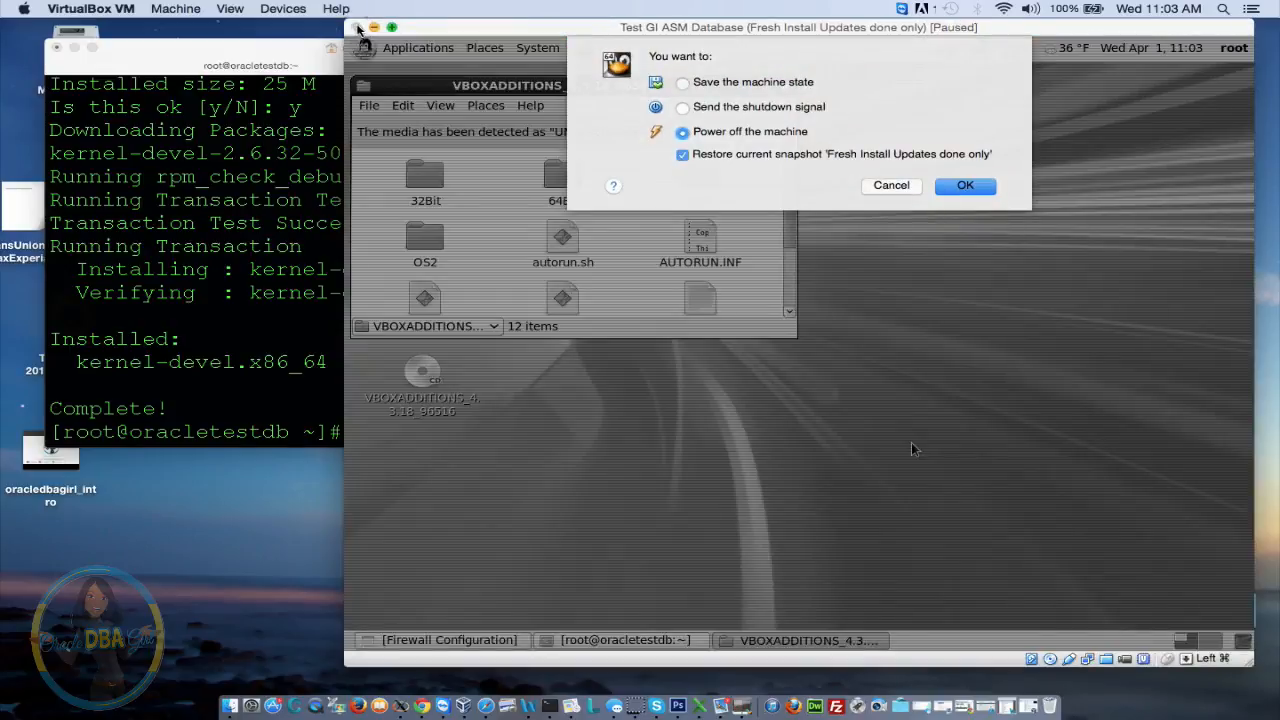
{"action": "left_click", "coordinate": [682, 154]}
{"action": "left_click", "coordinate": [985, 192]}
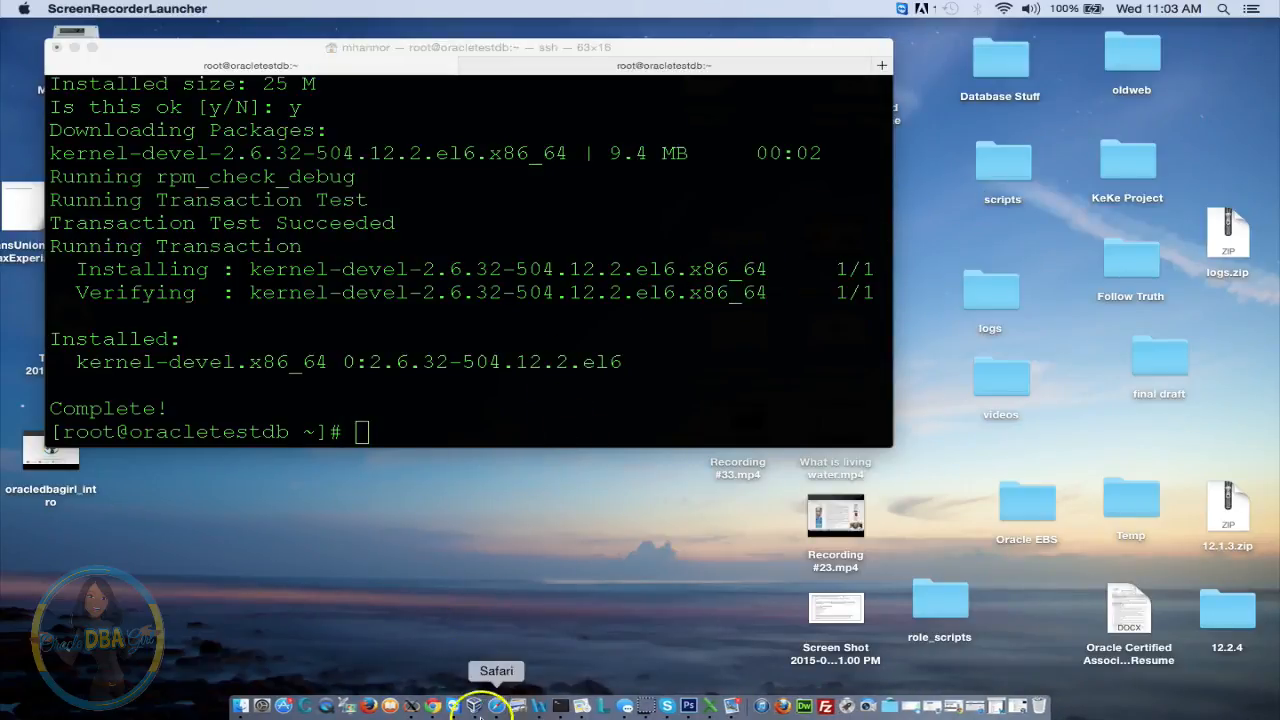
{"action": "left_click", "coordinate": [476, 706]}
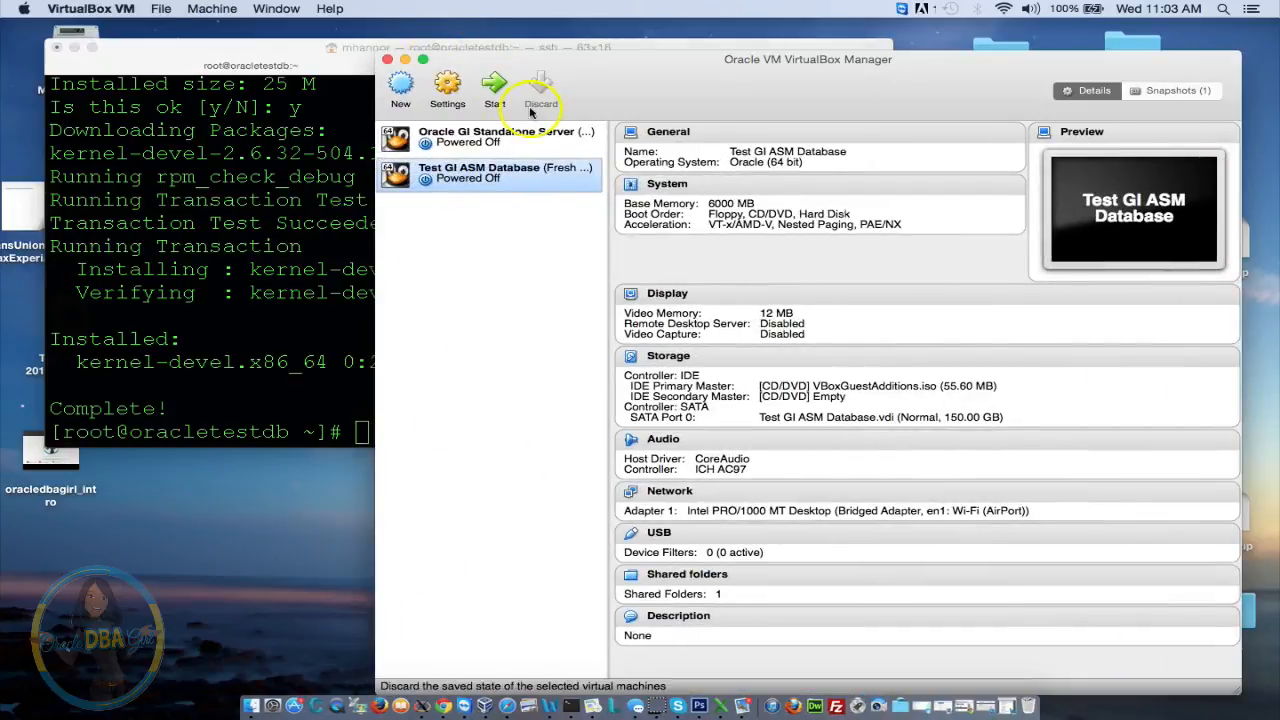
{"action": "left_click", "coordinate": [494, 86]}
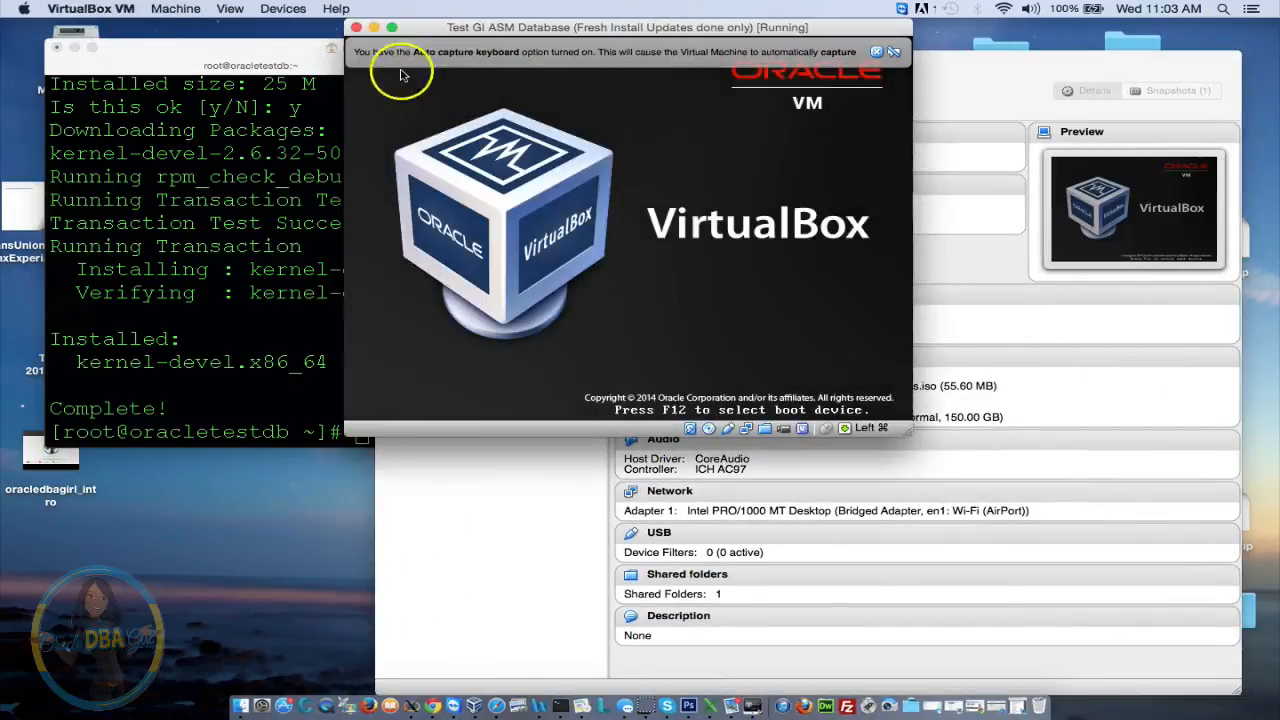
{"action": "left_click", "coordinate": [374, 27]}
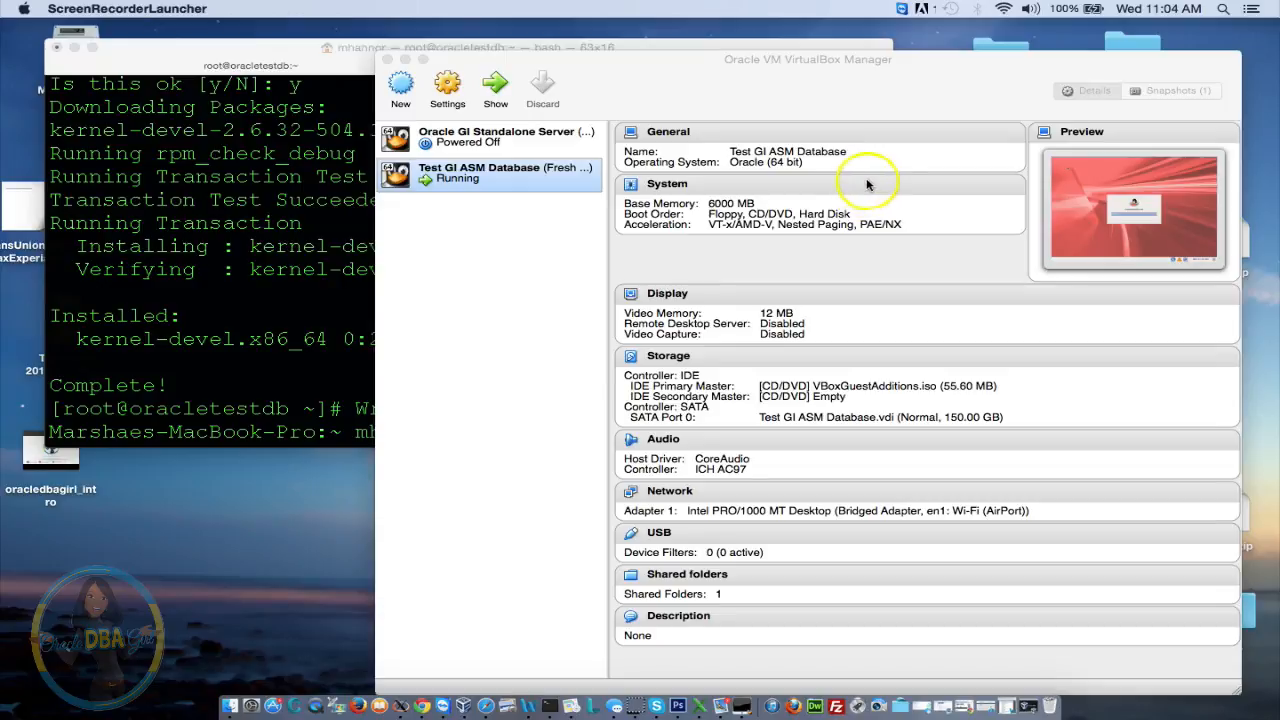
{"action": "double_click", "coordinate": [478, 183]}
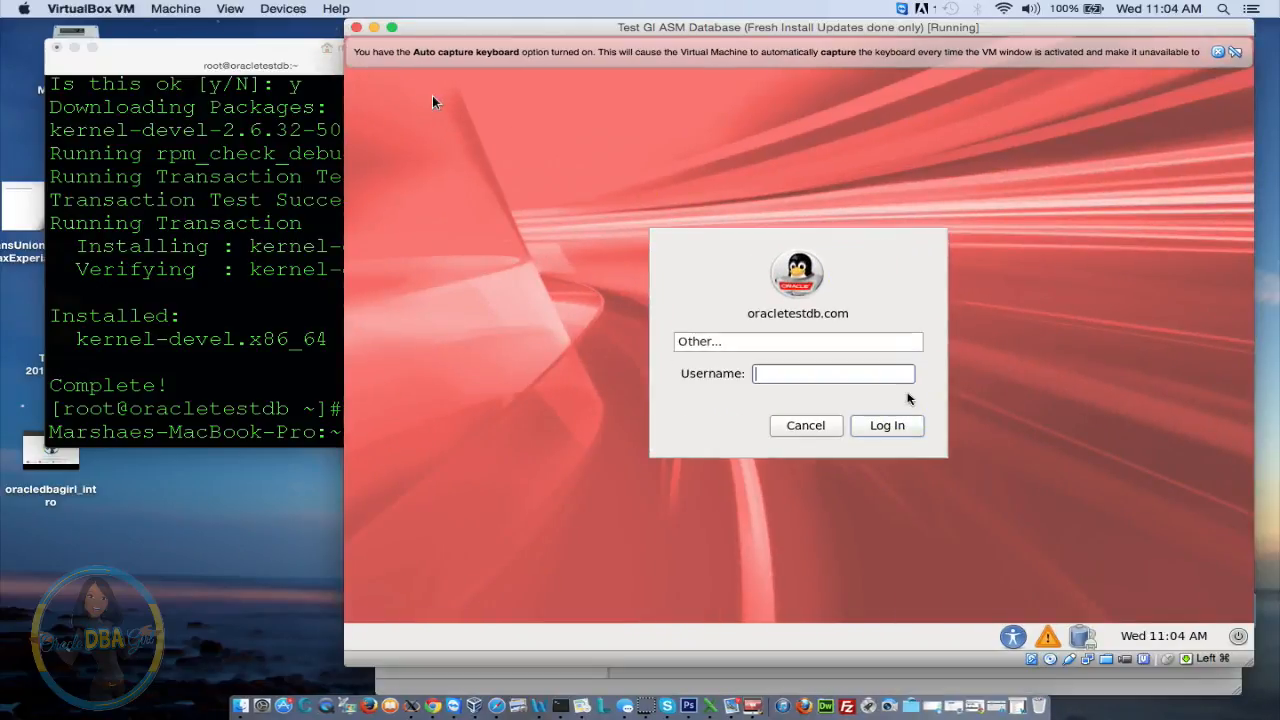
Sign in to the guest desktop as root with the root password
{"action": "type", "text": "root"}
{"action": "key", "text": "Return"}
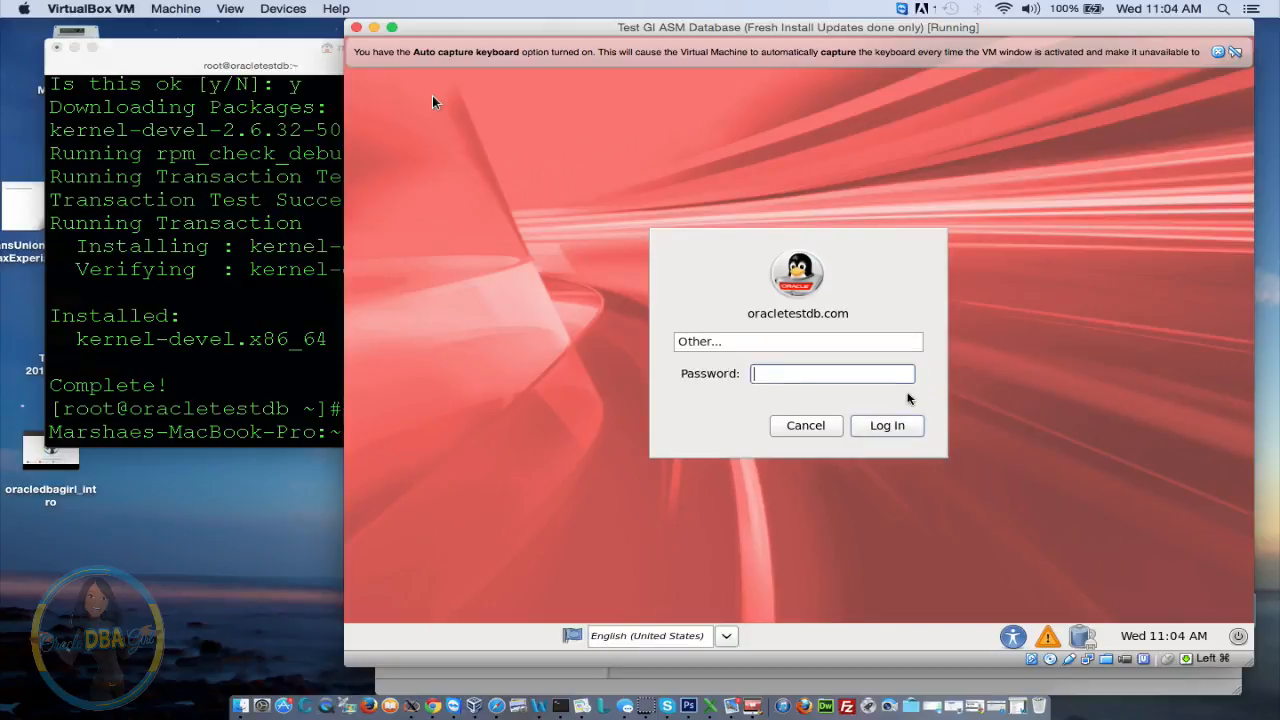
{"action": "type", "text": "•••••"}
{"action": "key", "text": "Return"}
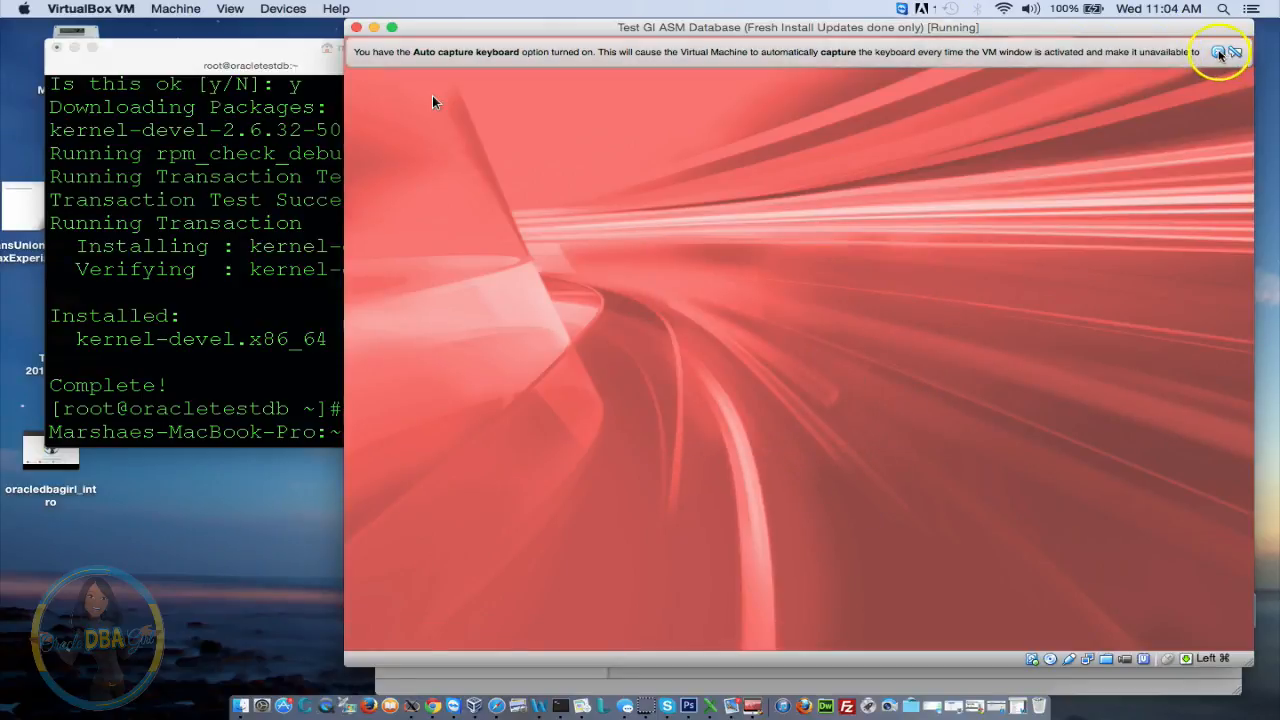
{"action": "left_click", "coordinate": [1220, 53]}
Reconnect to the VM as root over ssh in Terminal
{"action": "left_click", "coordinate": [130, 285]}
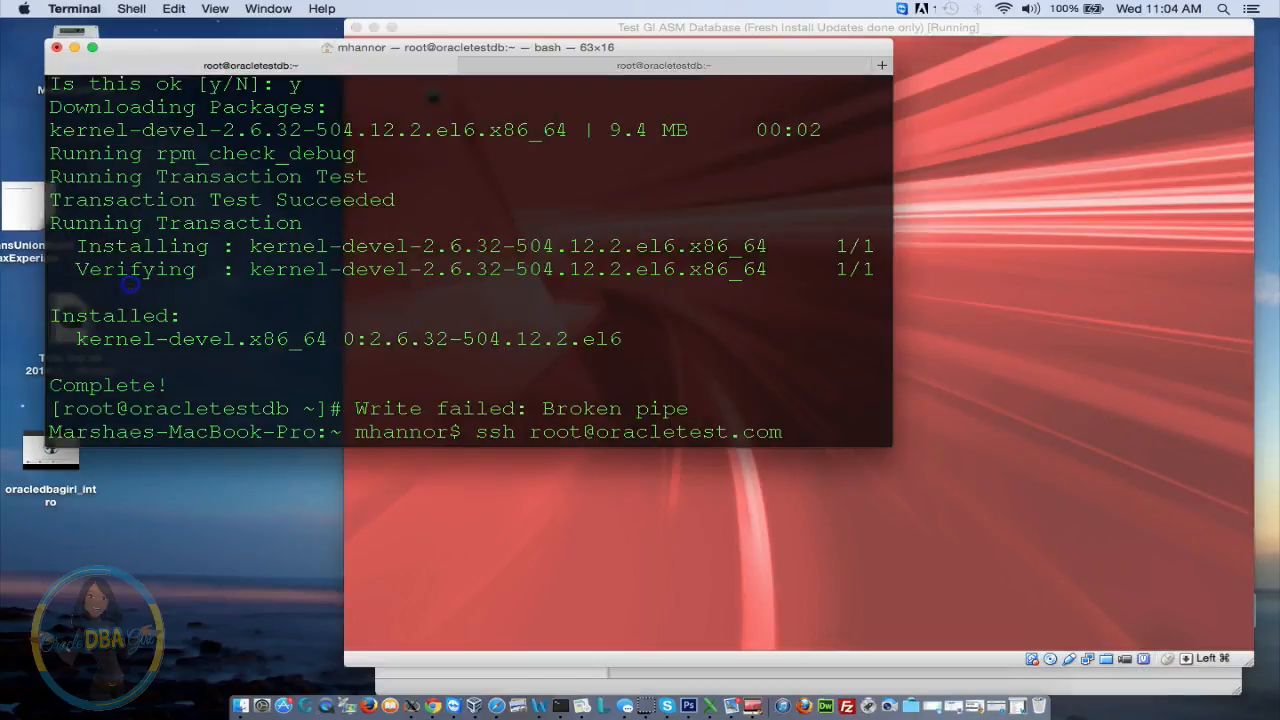
{"action": "key", "text": "Return"}
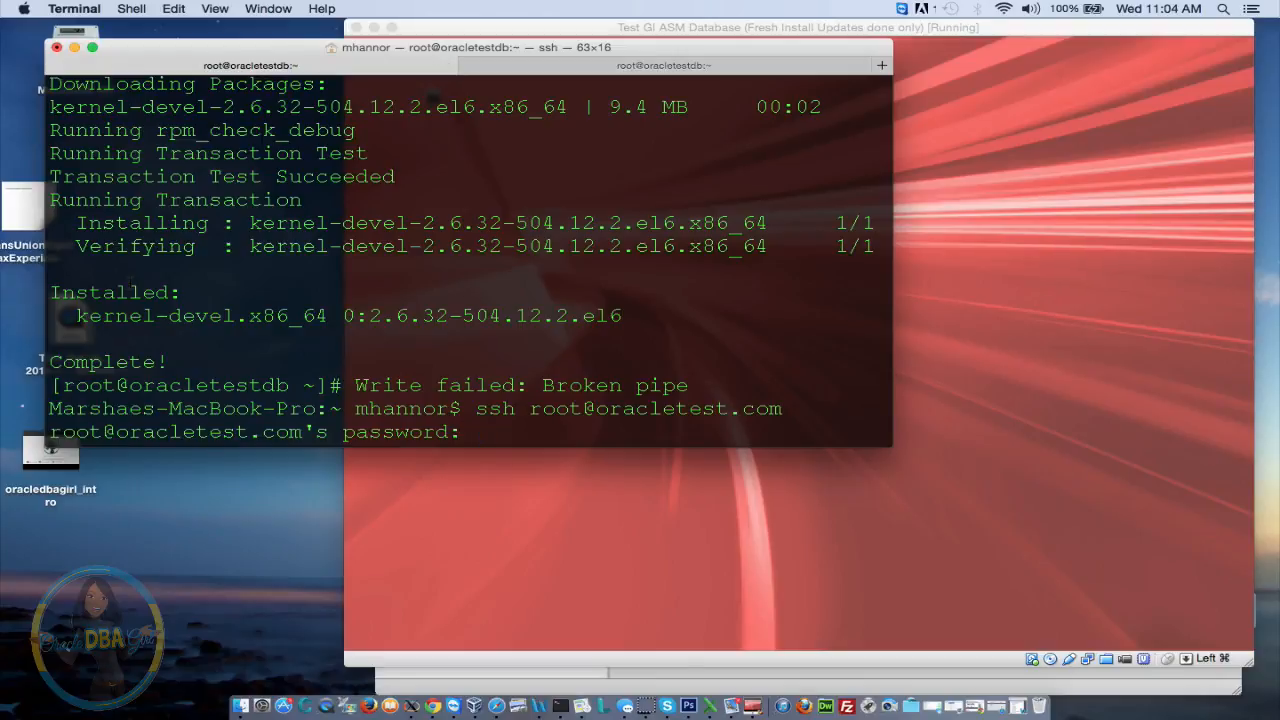
{"action": "key", "text": "Return"}
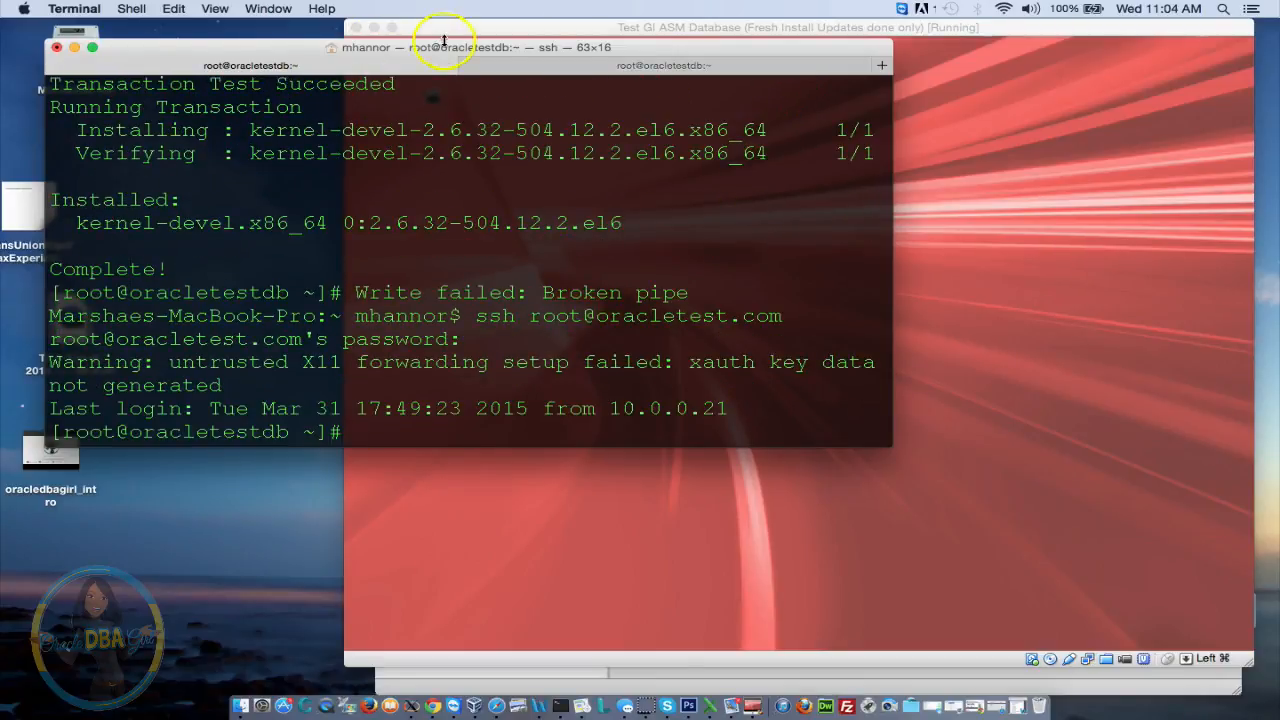
{"action": "left_click_drag", "start_coordinate": [443, 48], "coordinate": [409, 38]}
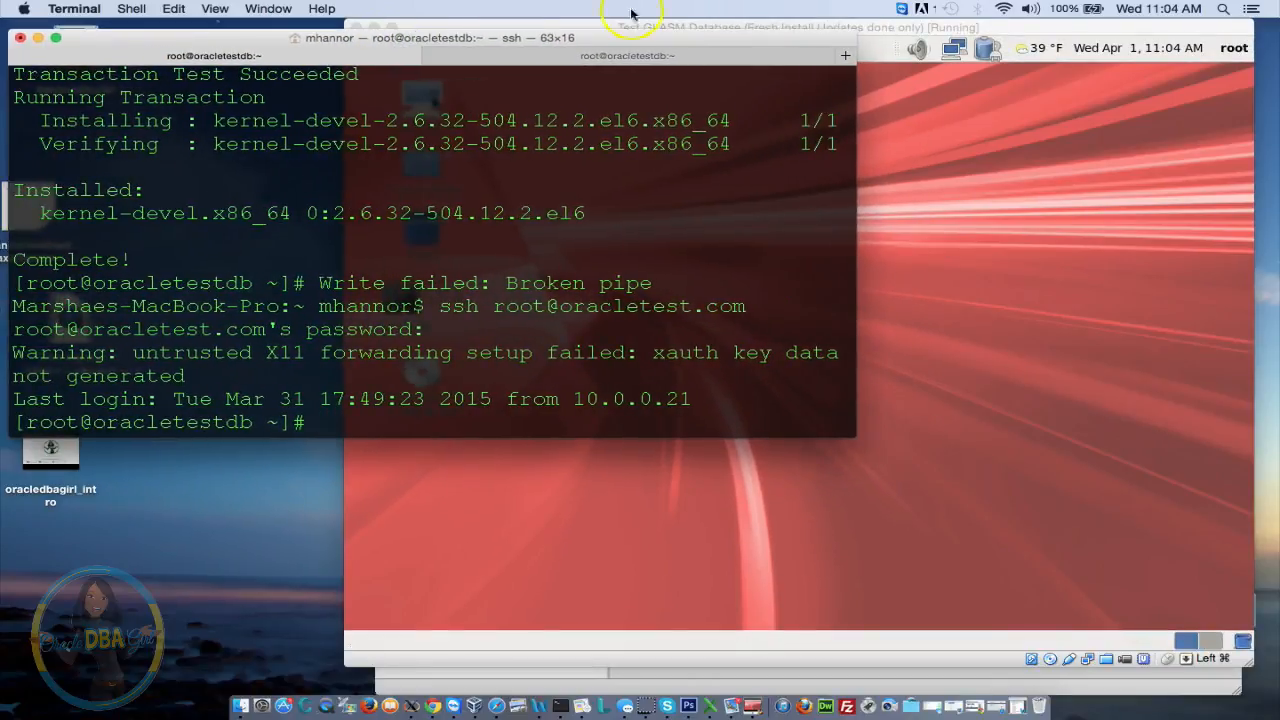
Open the VBOXADDITIONS CD in the guest and run the Guest Additions 4.3.18 installer to completion
{"action": "left_click", "coordinate": [916, 28]}
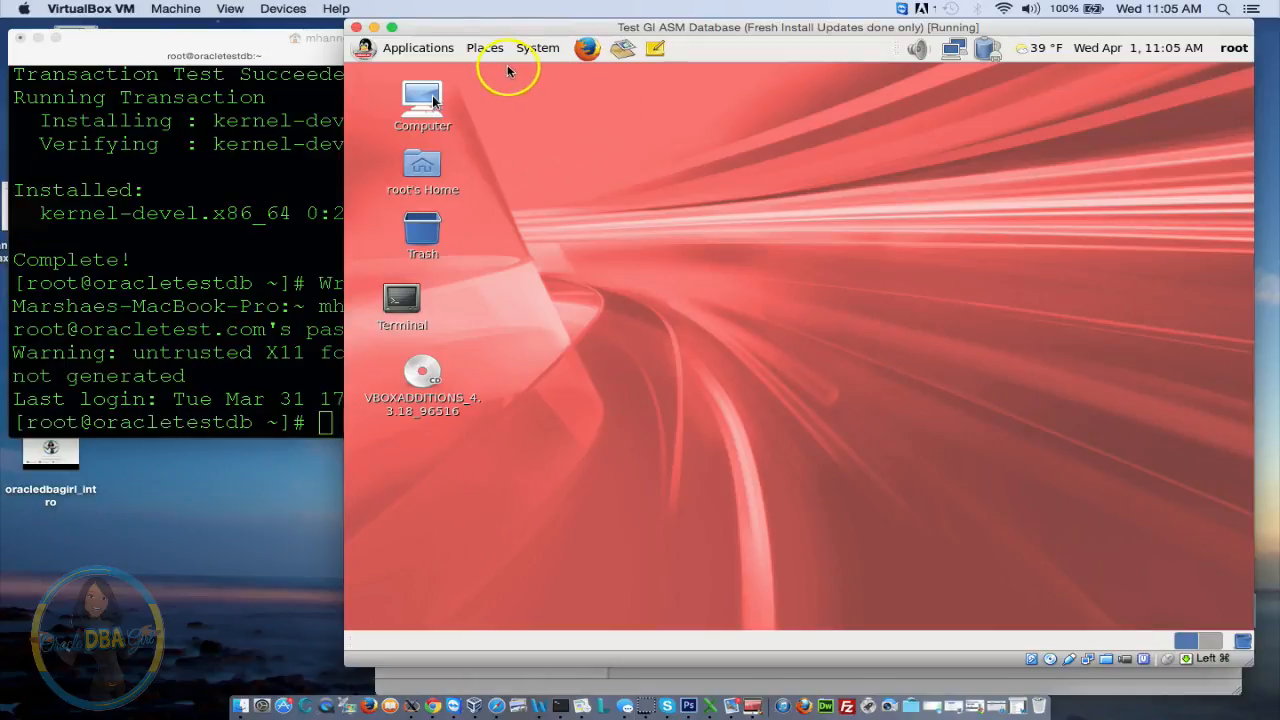
{"action": "double_click", "coordinate": [428, 100]}
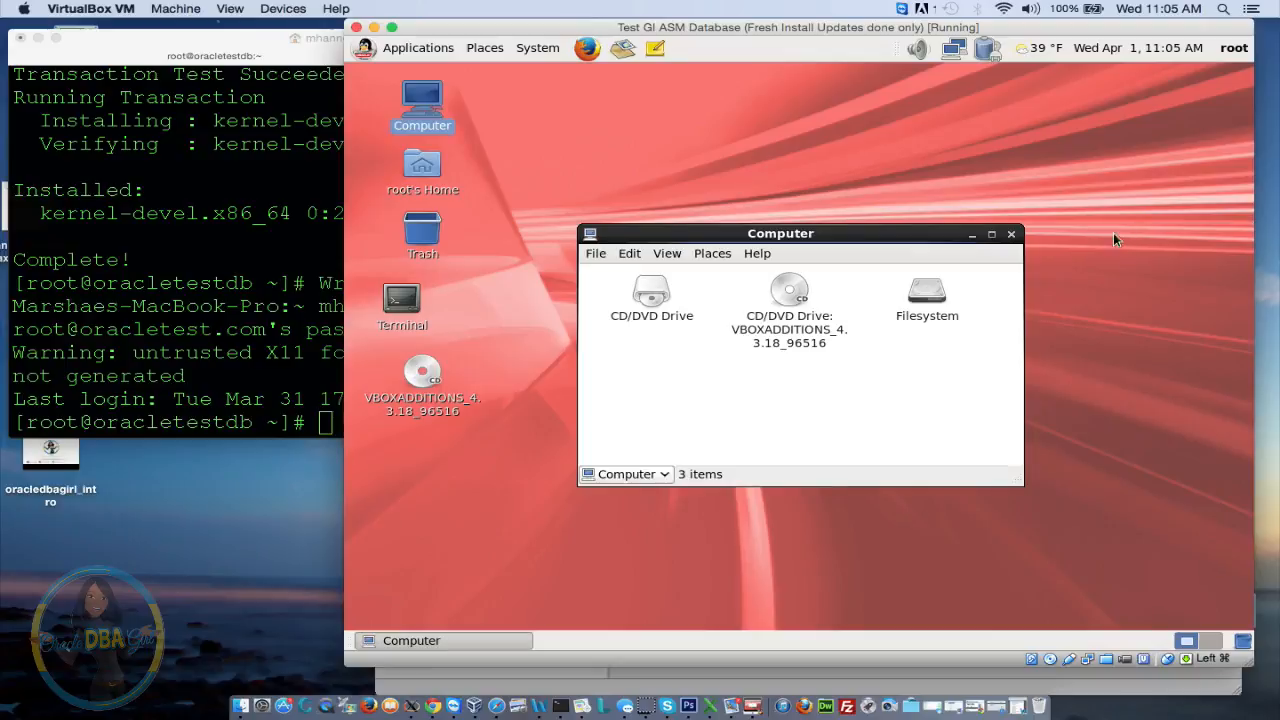
{"action": "left_click", "coordinate": [1011, 234]}
{"action": "double_click", "coordinate": [422, 398]}
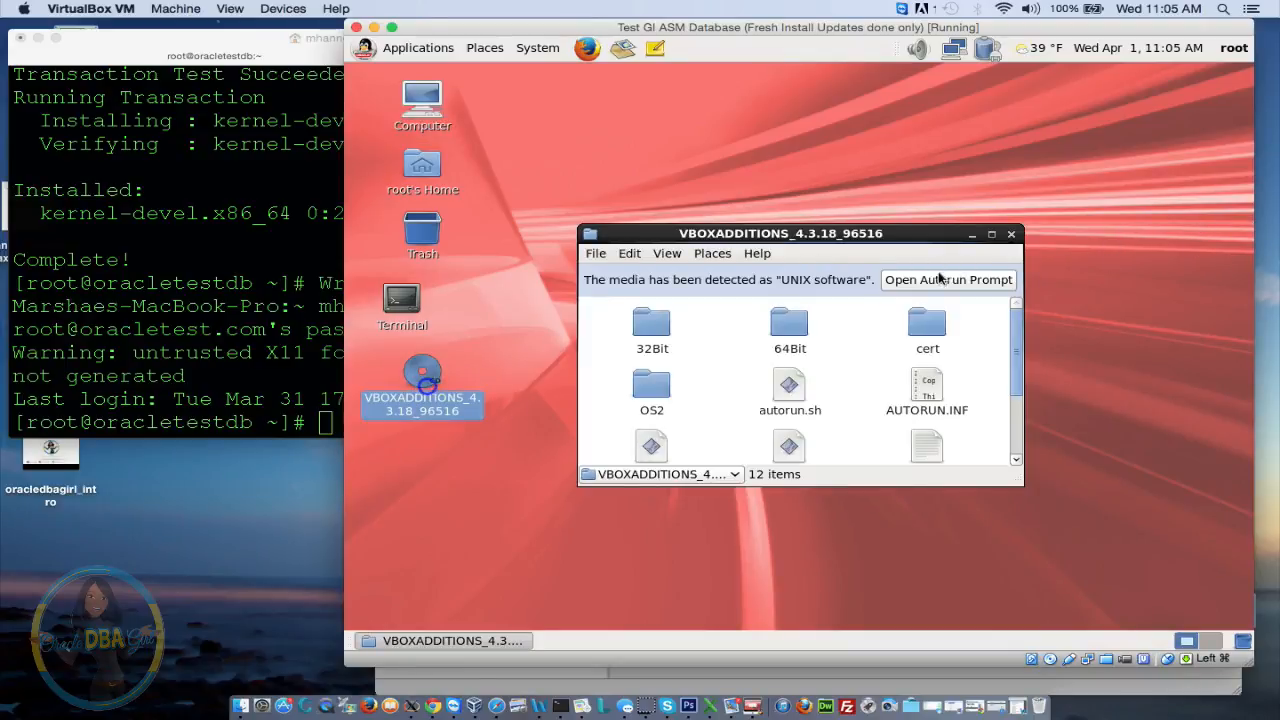
{"action": "left_click", "coordinate": [940, 280]}
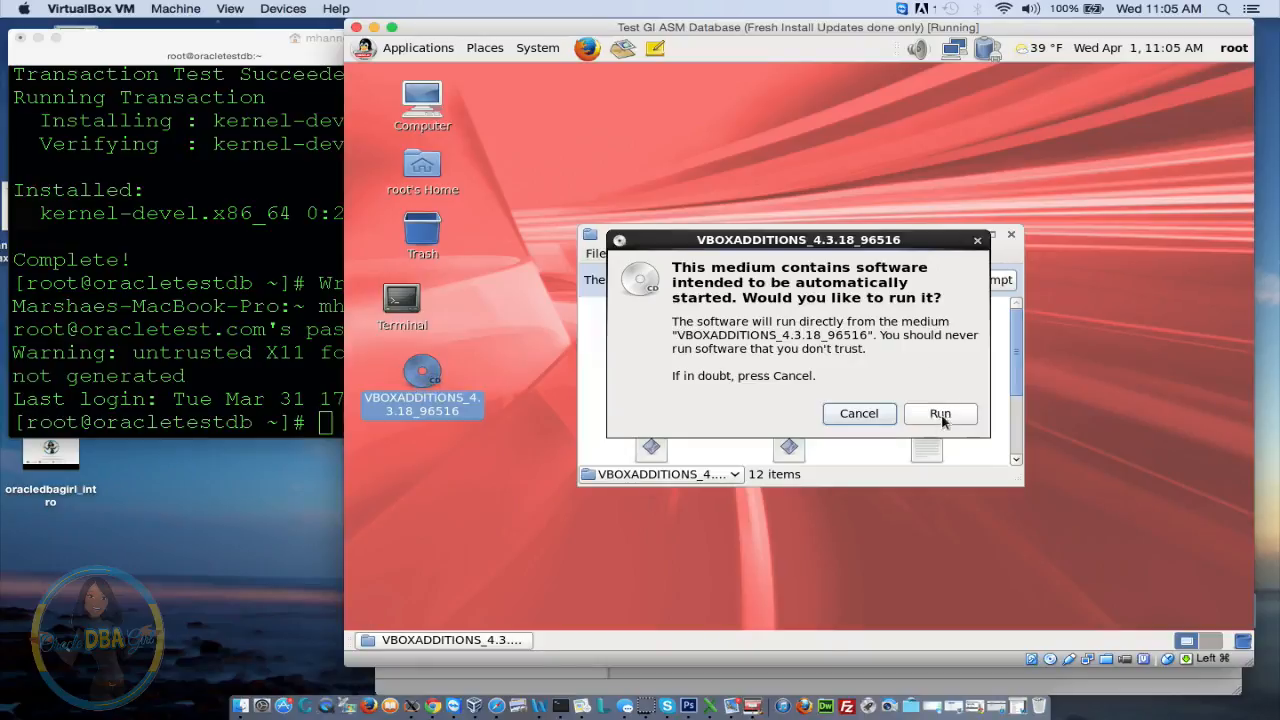
{"action": "left_click", "coordinate": [940, 413]}
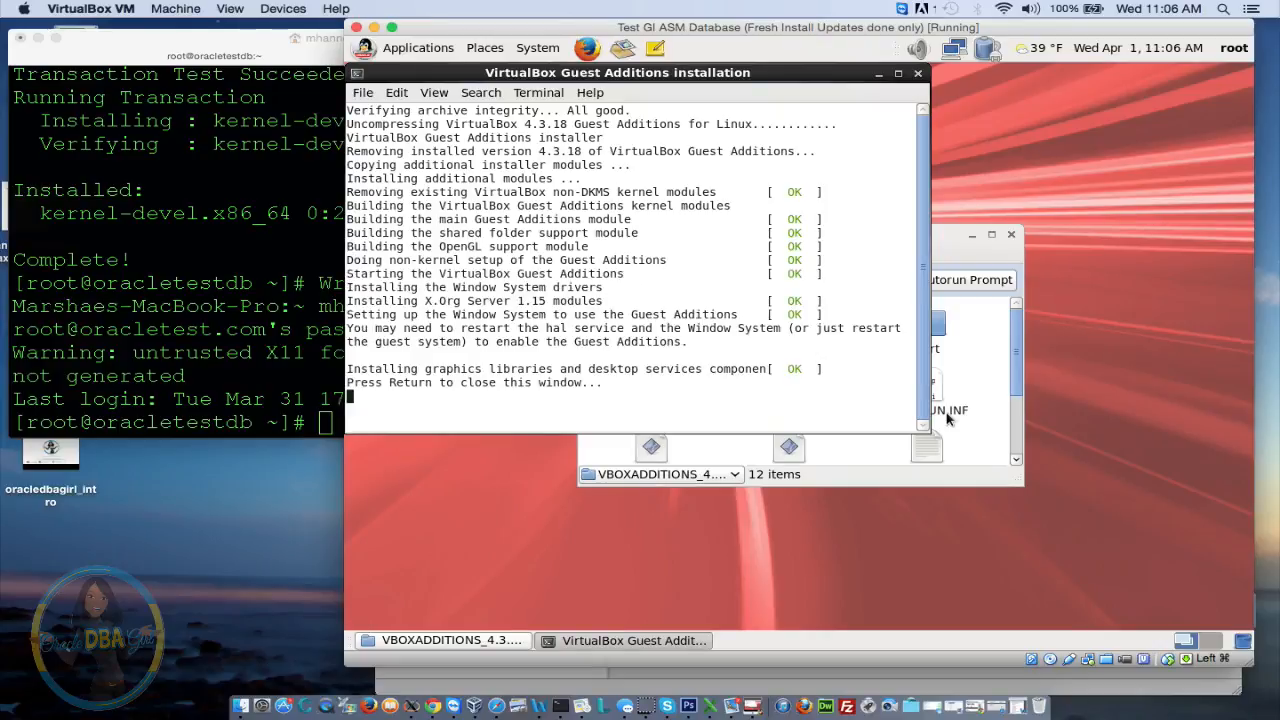
{"action": "key", "text": "Return"}
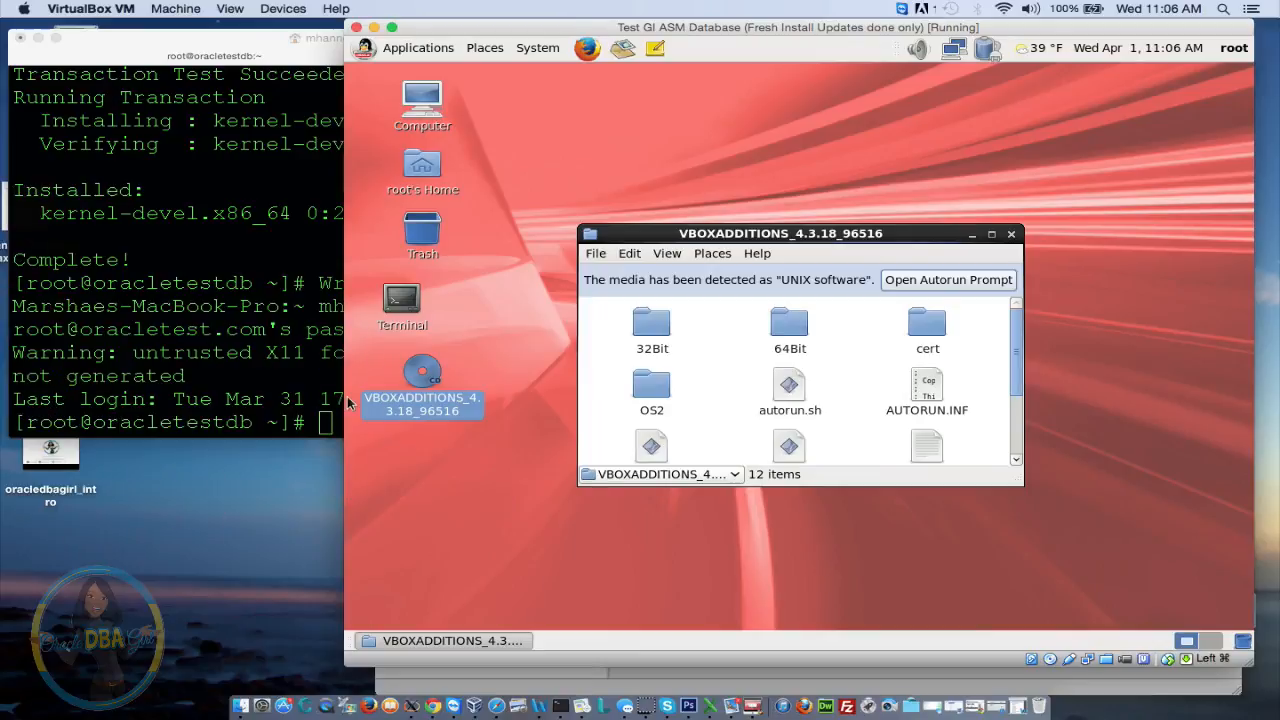
In the ssh session, change into /media and list its contents
{"action": "left_click", "coordinate": [374, 27]}
{"action": "left_click", "coordinate": [343, 188]}
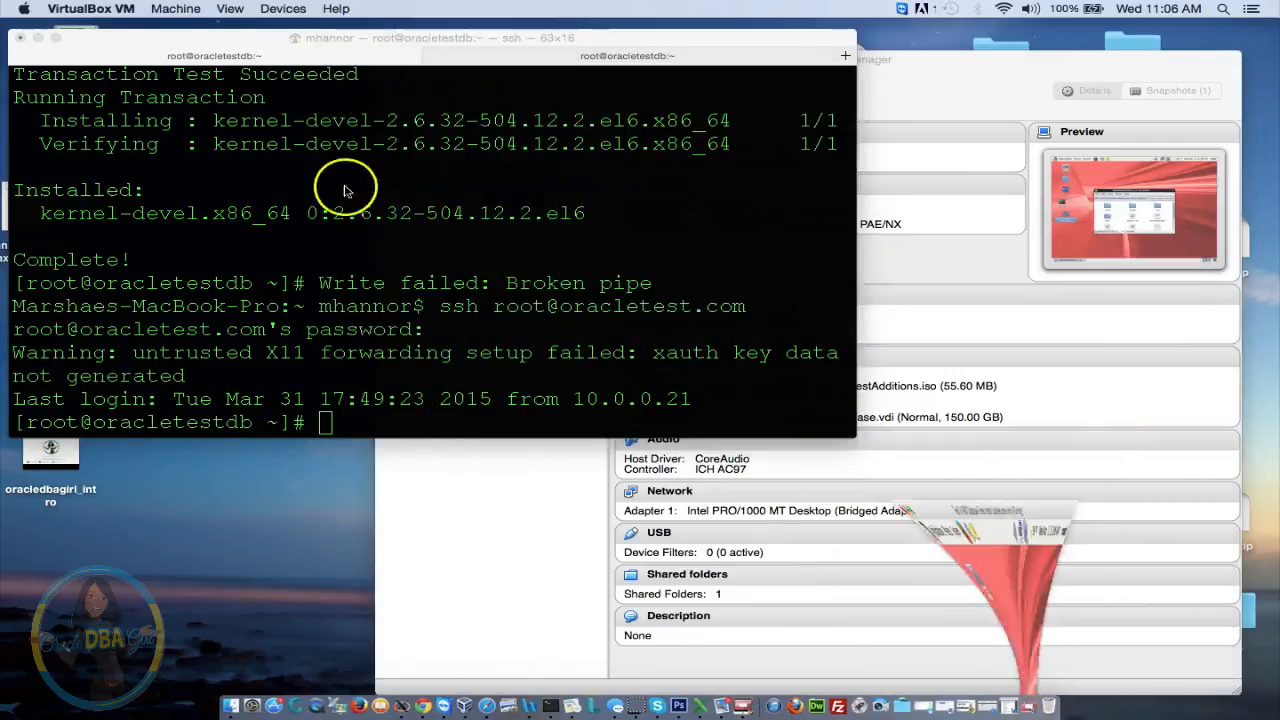
{"action": "type", "text": "cd /media/"}
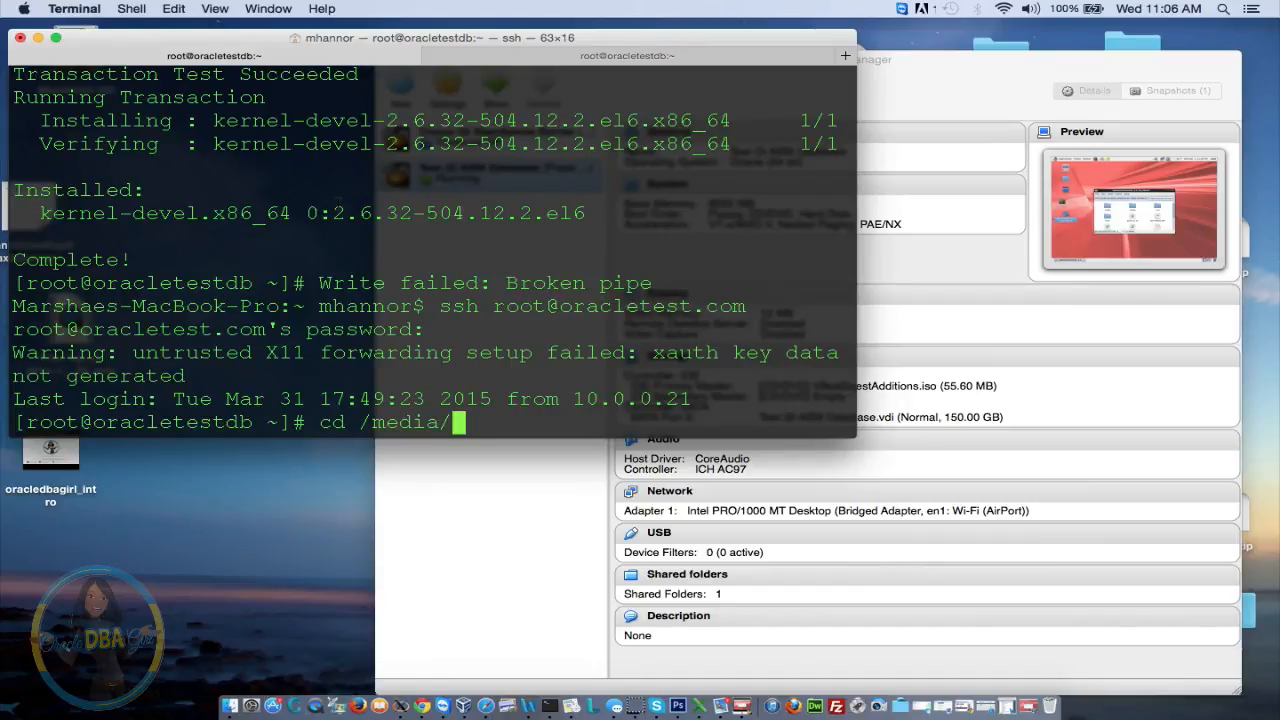
{"action": "key", "text": "Return"}
{"action": "type", "text": "ls"}
{"action": "key", "text": "Return"}
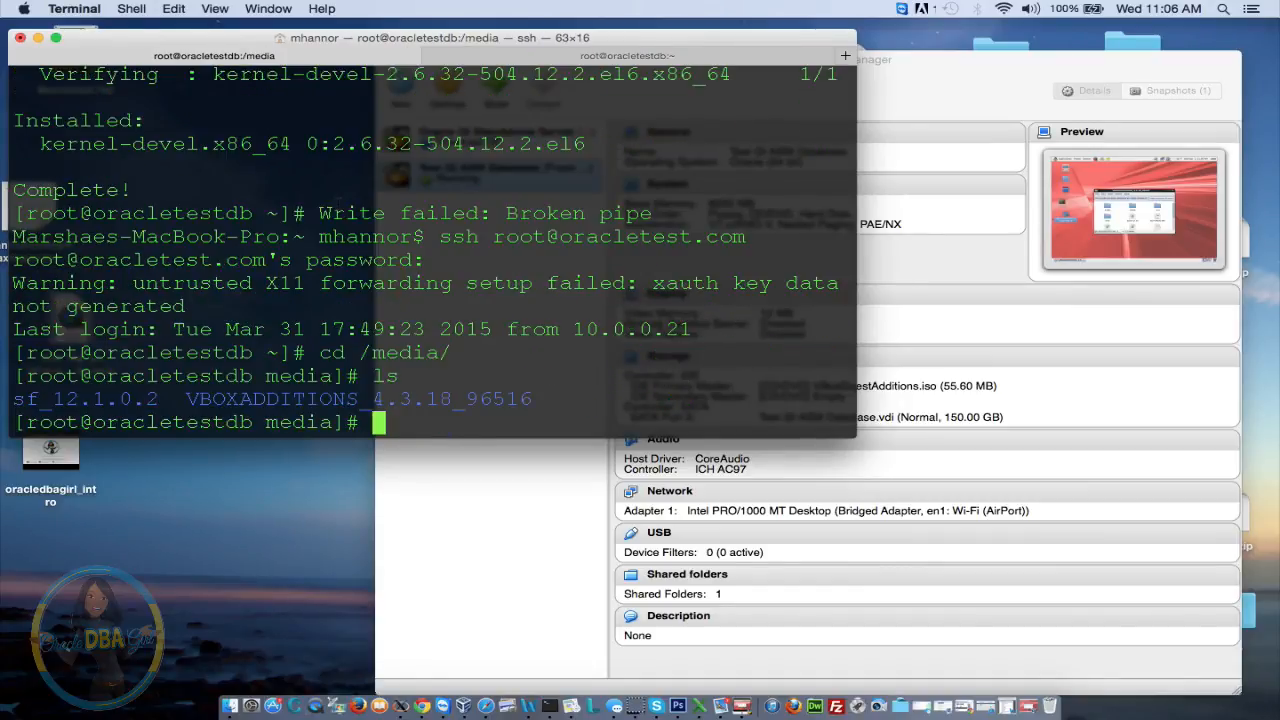
Enter the sf_12.1.0.2 shared folder and list its Oracle install files
{"action": "left_click_drag", "start_coordinate": [14, 399], "coordinate": [172, 400]}
{"action": "left_click", "coordinate": [305, 260]}
{"action": "type", "text": "cd sf"}
{"action": "key", "text": "Tab"}
{"action": "key", "text": "Return"}
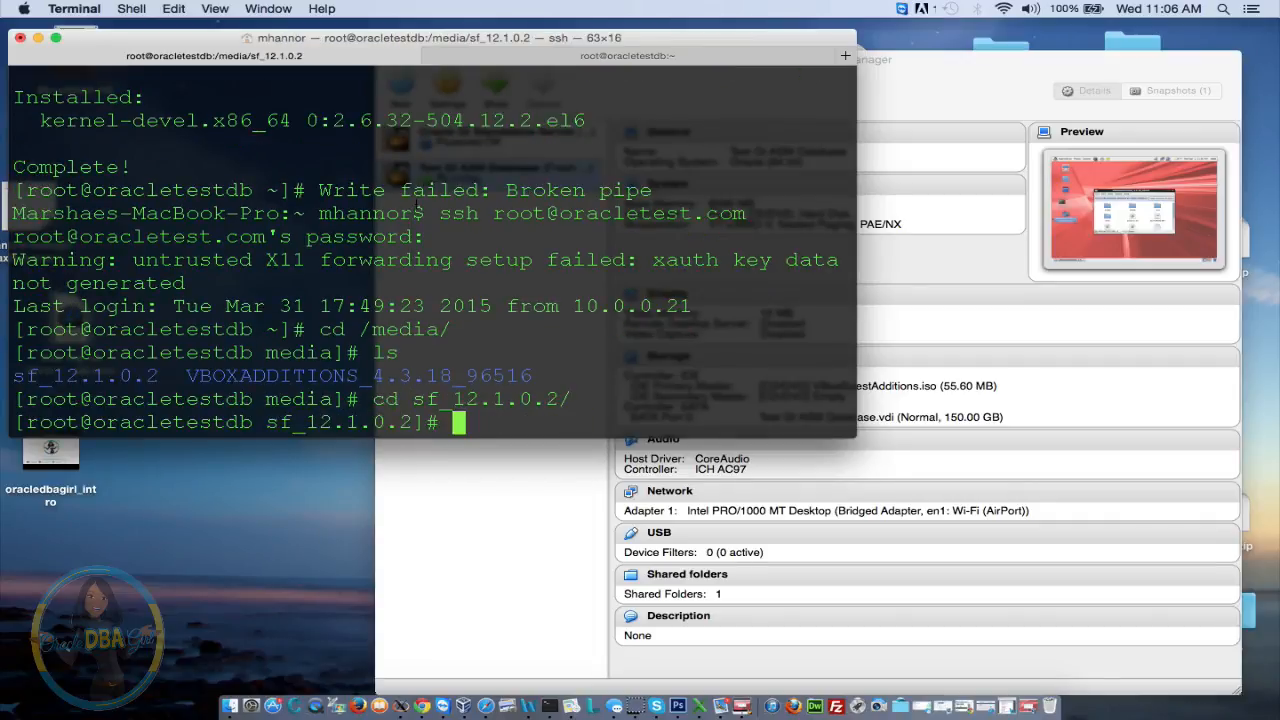
{"action": "type", "text": "ls"}
{"action": "key", "text": "Return"}
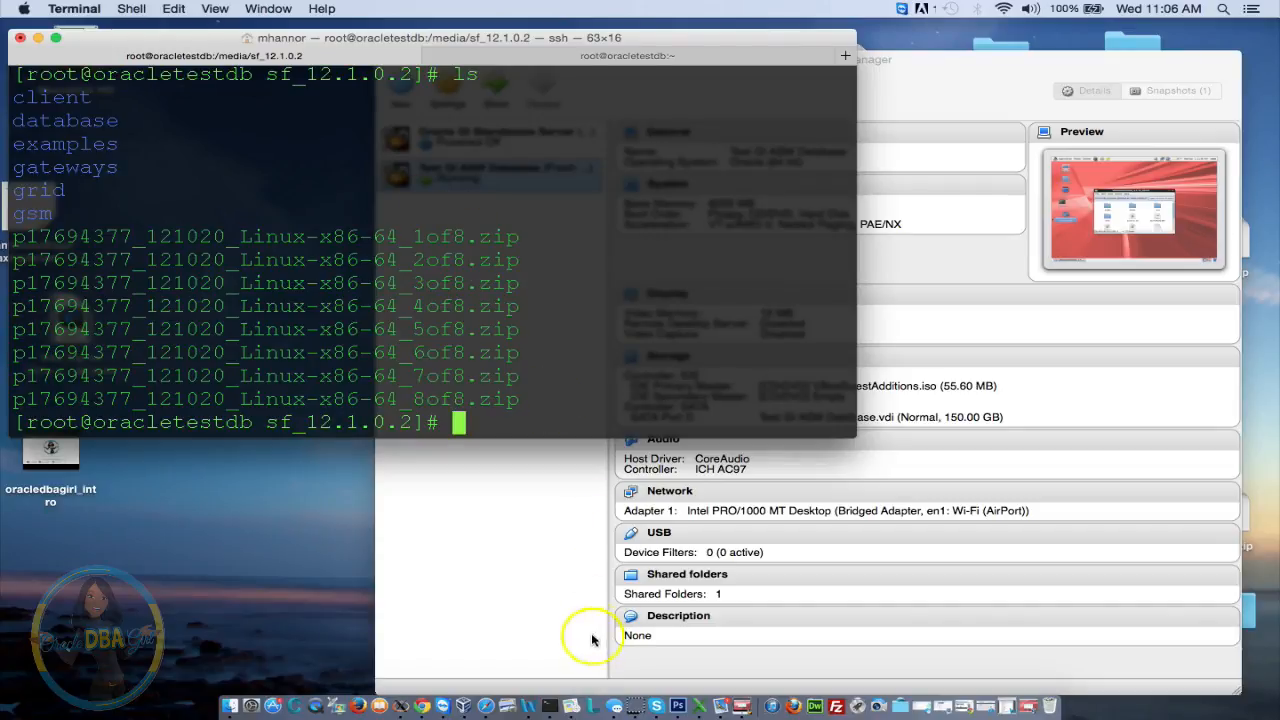
Minimize VirtualBox Manager and highlight the additional ASM packages in the Word notes
{"action": "left_click", "coordinate": [523, 583]}
{"action": "left_click", "coordinate": [405, 60]}
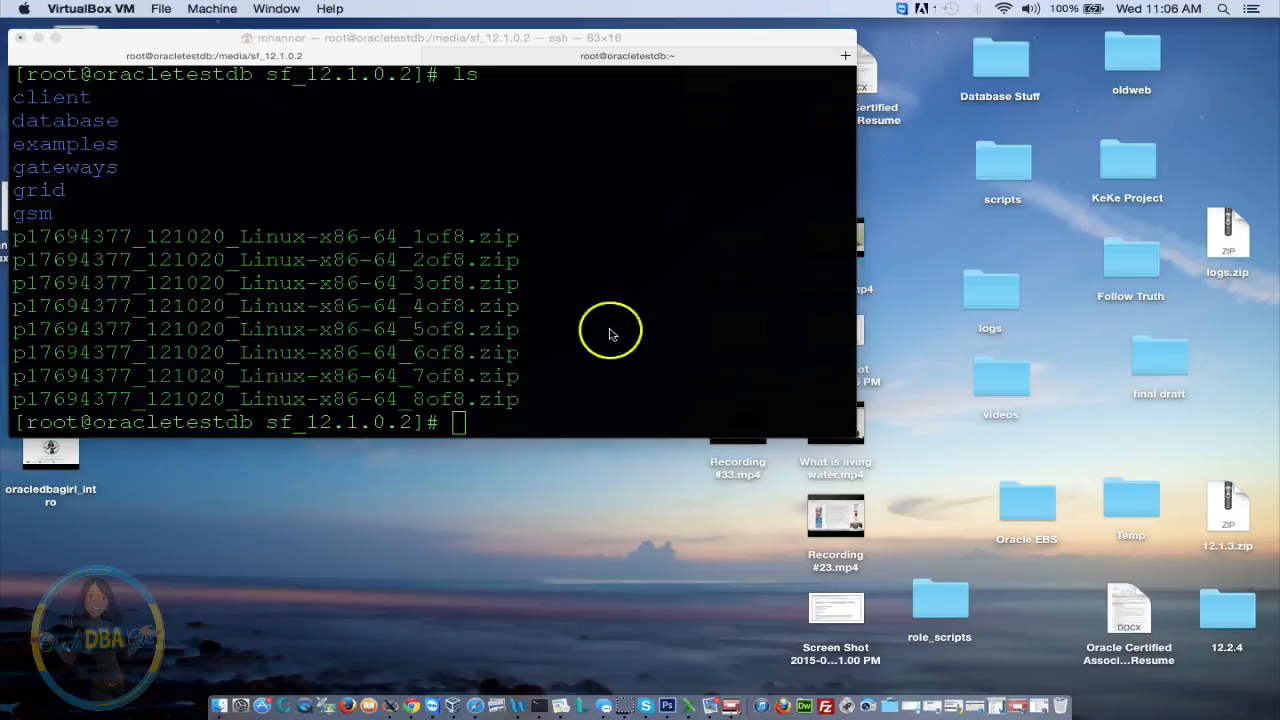
{"action": "left_click", "coordinate": [522, 706]}
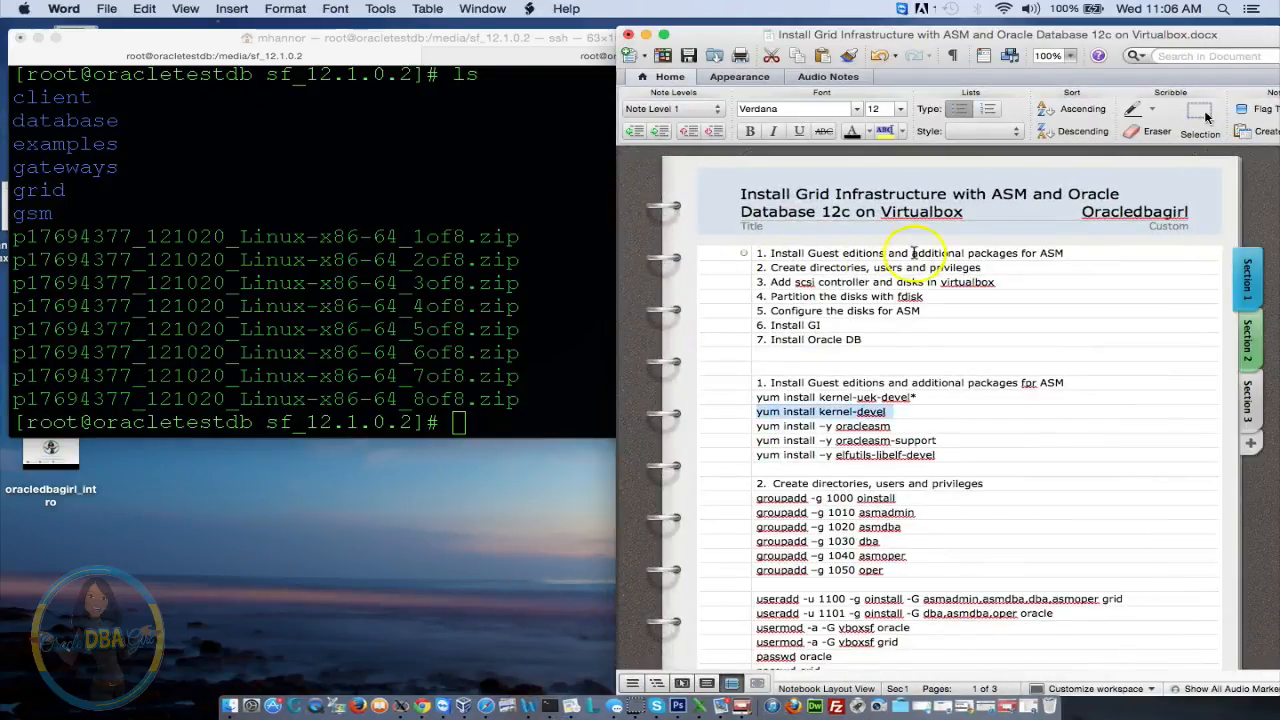
{"action": "left_click_drag", "start_coordinate": [910, 253], "coordinate": [1065, 257]}
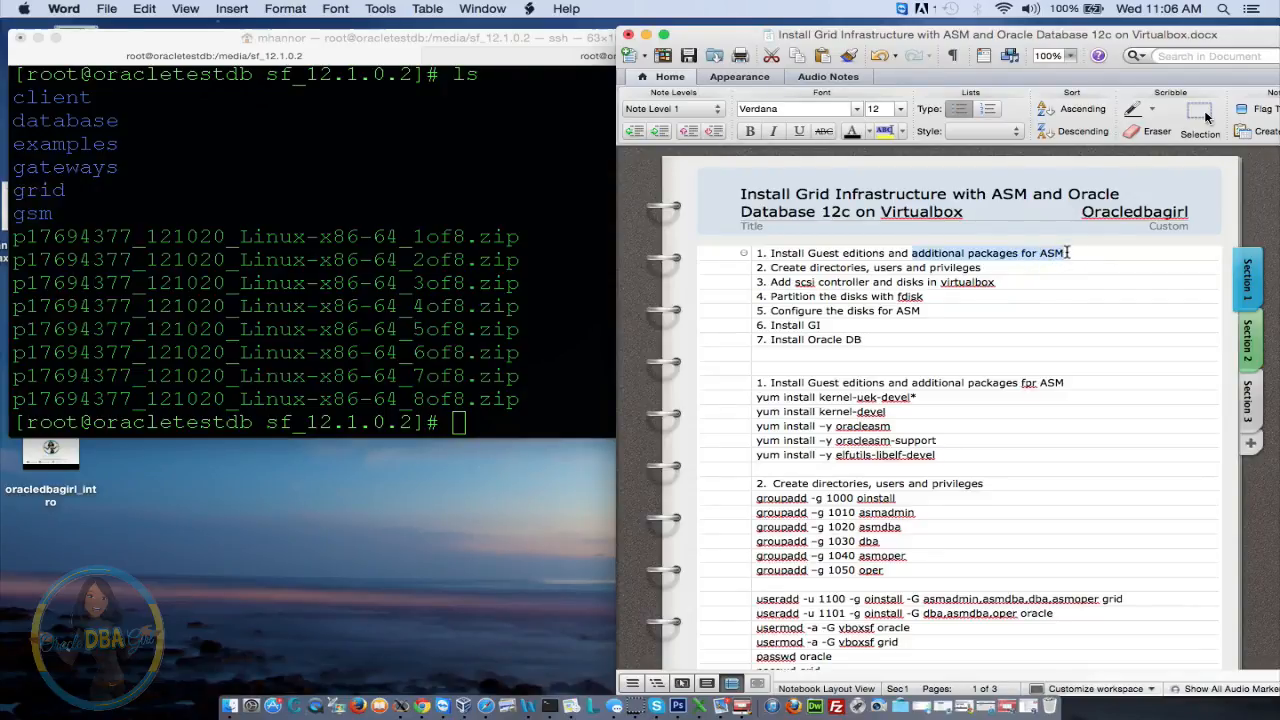
Install oracleasm by pasting 'yum install -y oracleasm' from the Word notes into Terminal
{"action": "left_click", "coordinate": [1056, 262]}
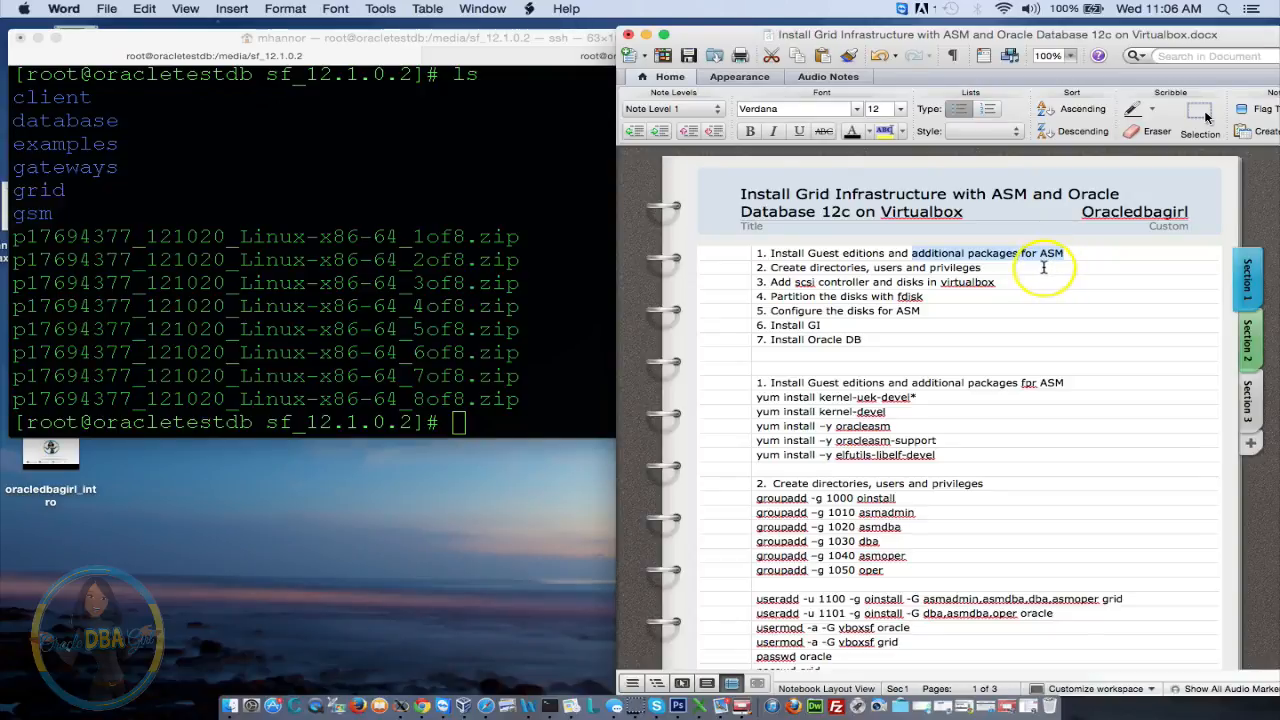
{"action": "left_click_drag", "start_coordinate": [952, 458], "coordinate": [725, 426]}
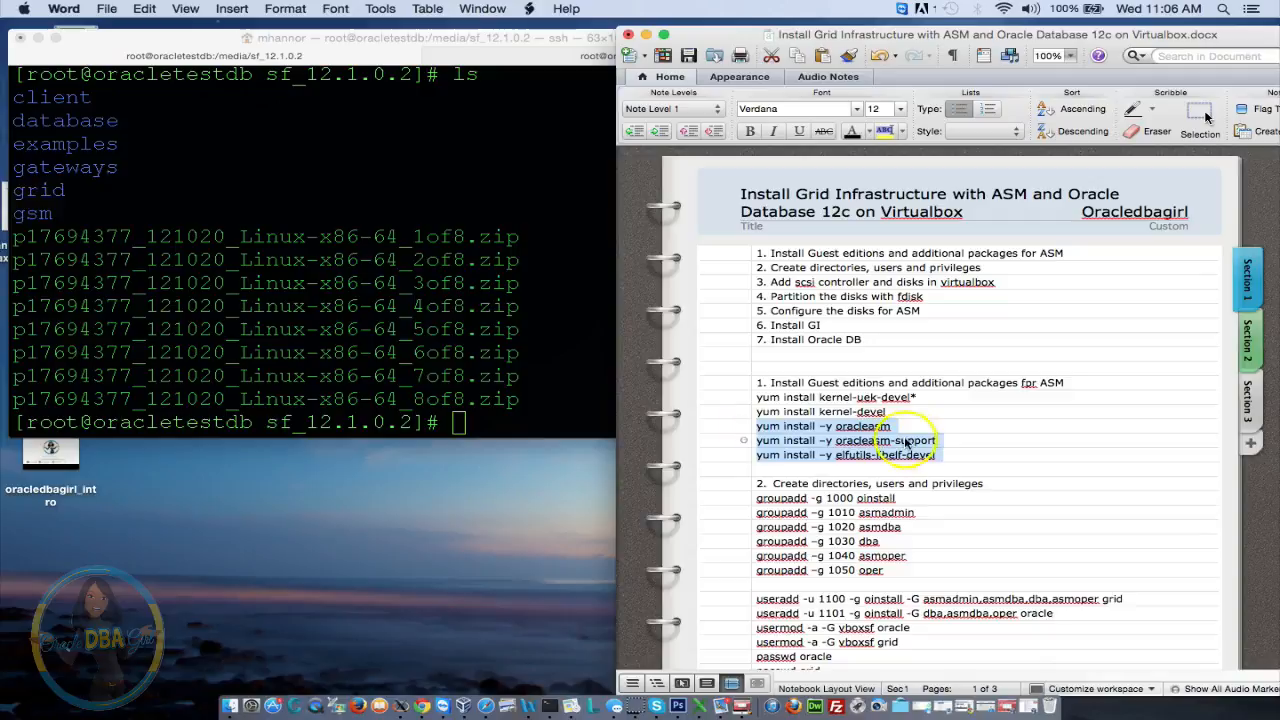
{"action": "left_click_drag", "start_coordinate": [912, 432], "coordinate": [718, 421]}
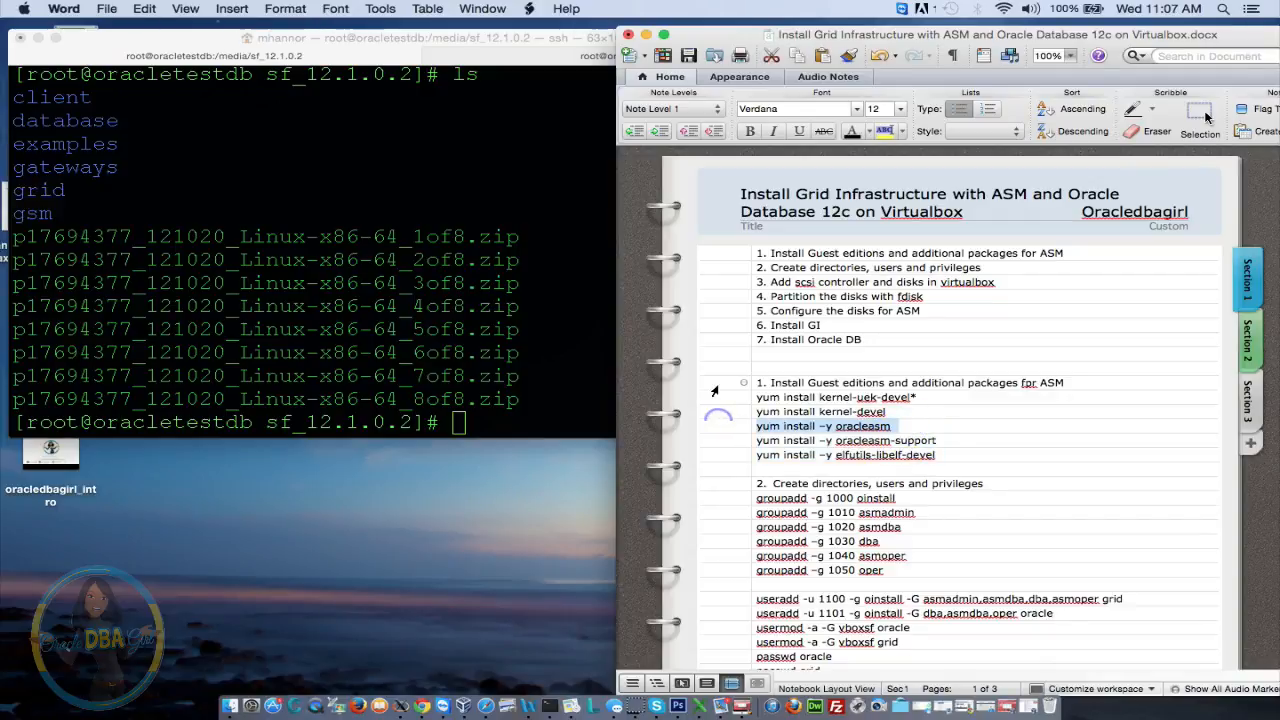
{"action": "left_click", "coordinate": [495, 292]}
{"action": "type", "text": "yum install -y oracleasm"}
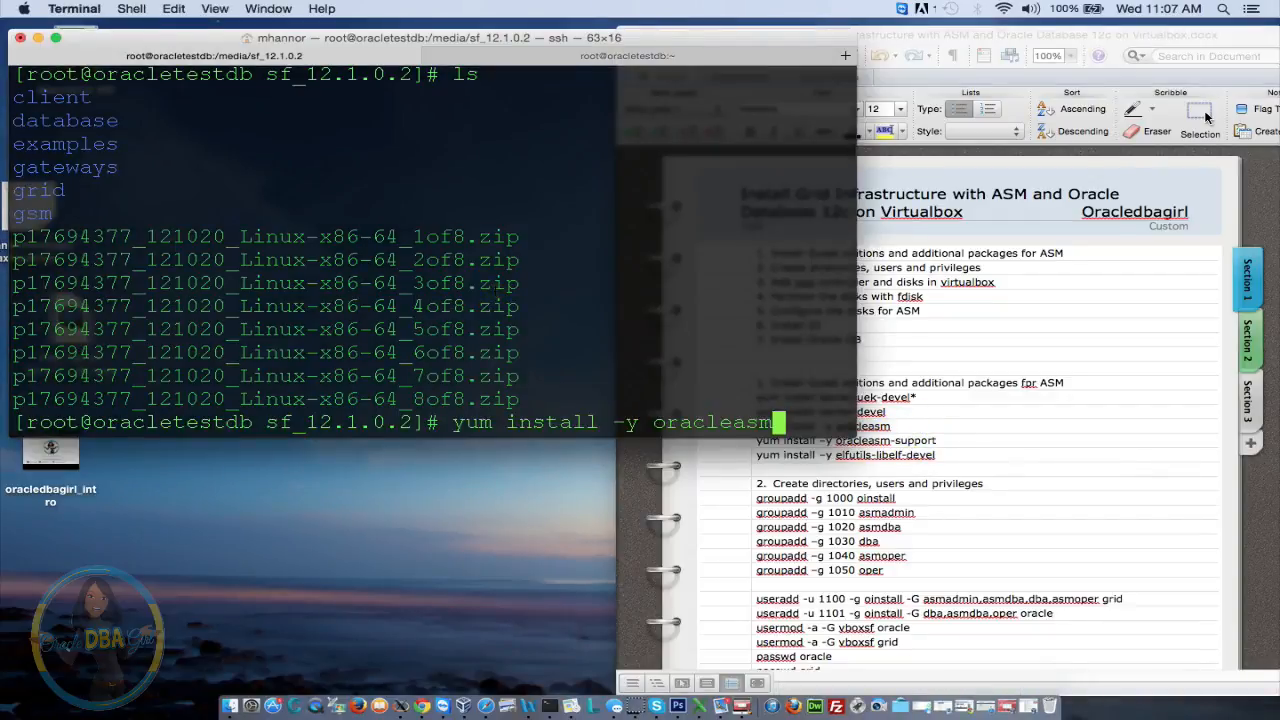
{"action": "key", "text": "Return"}
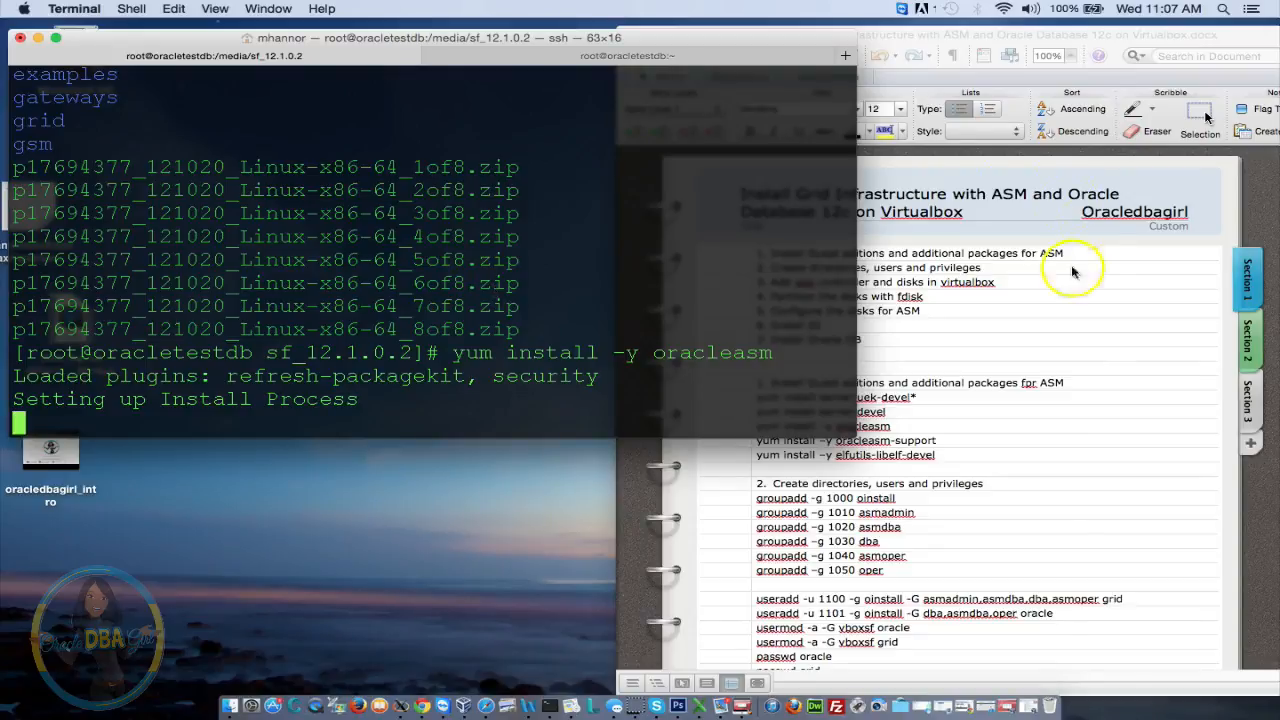
Go back to the Word notes and find the groupadd -g commands
{"action": "left_click", "coordinate": [1076, 452]}
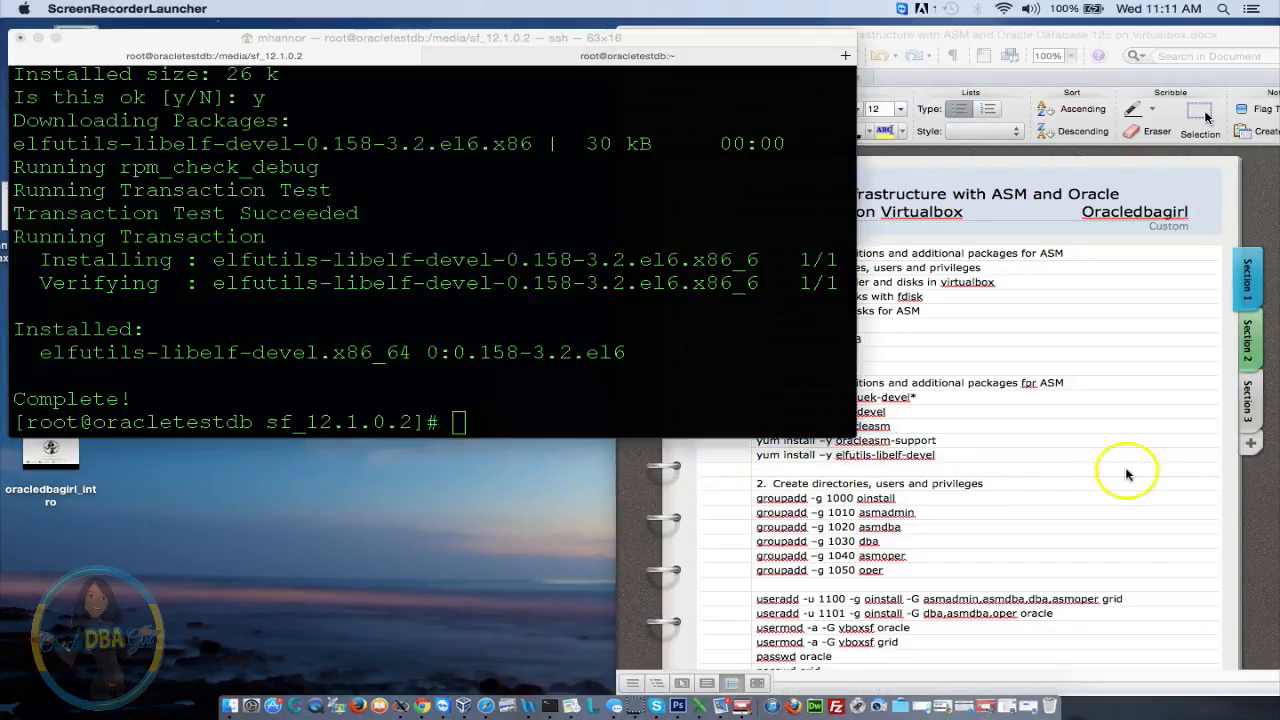
{"action": "left_click", "coordinate": [1112, 466]}
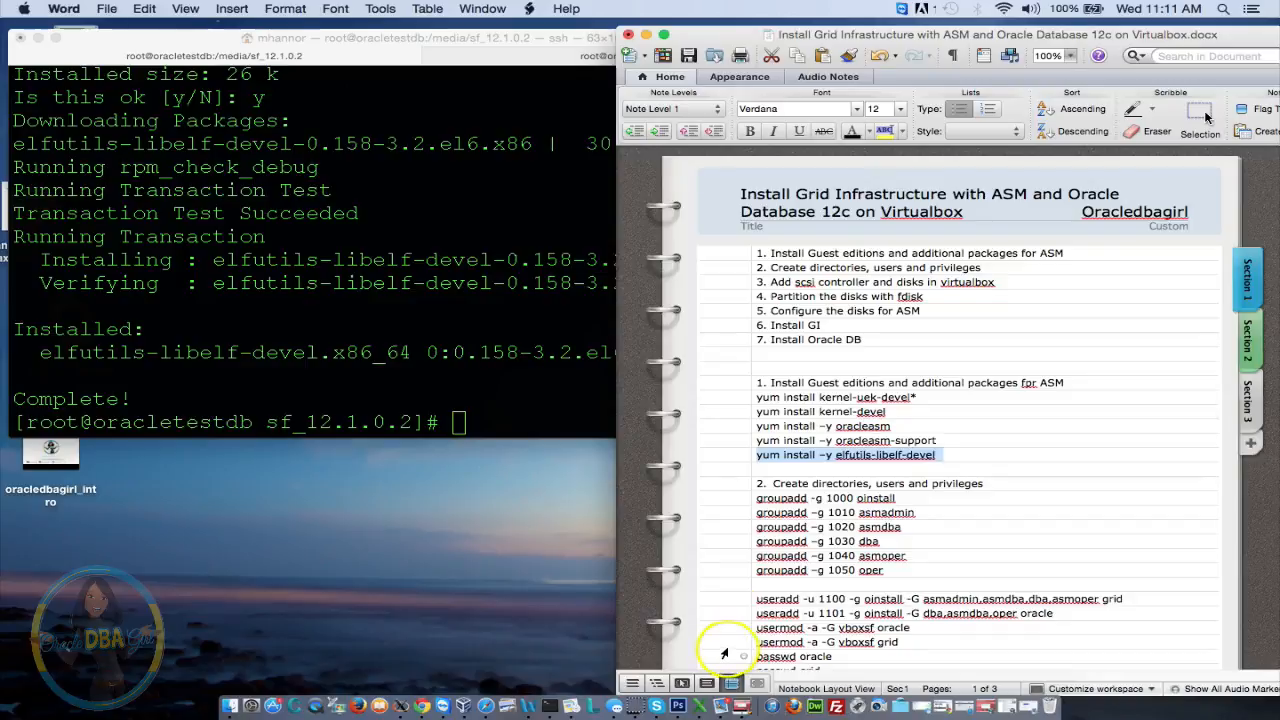
{"action": "left_click_drag", "start_coordinate": [755, 527], "coordinate": [824, 527]}
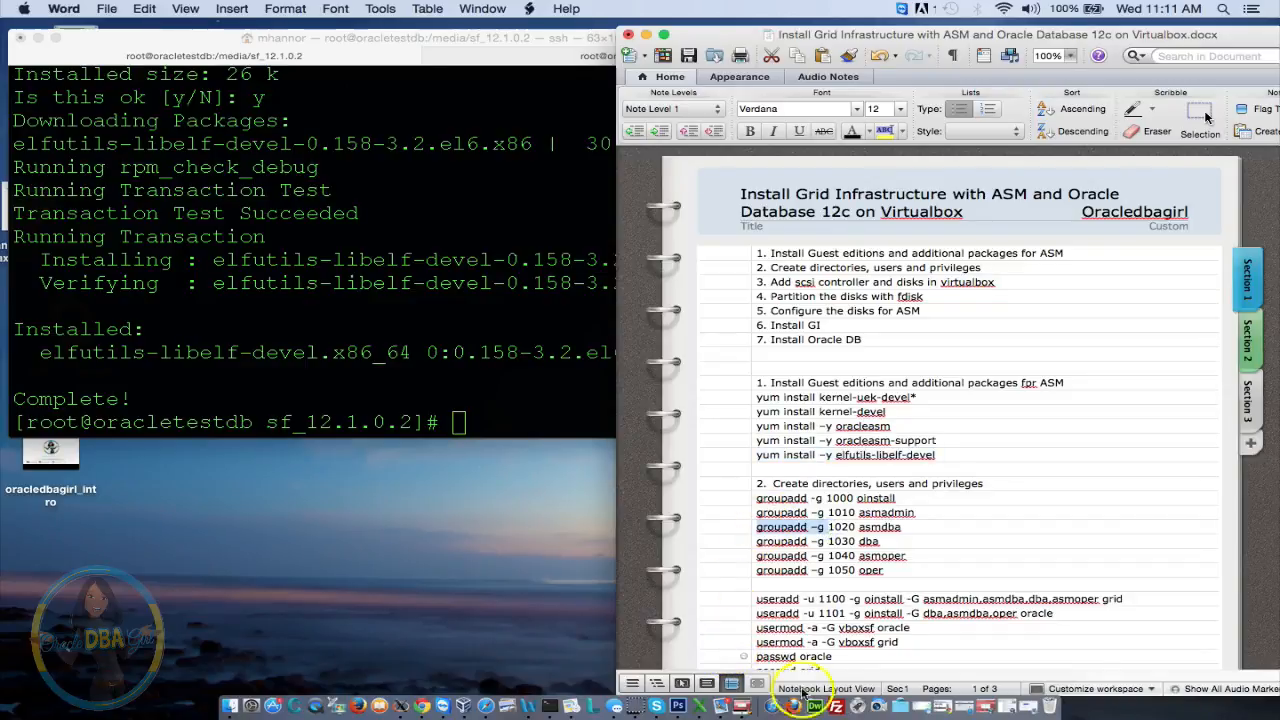
{"action": "left_click", "coordinate": [1102, 427]}
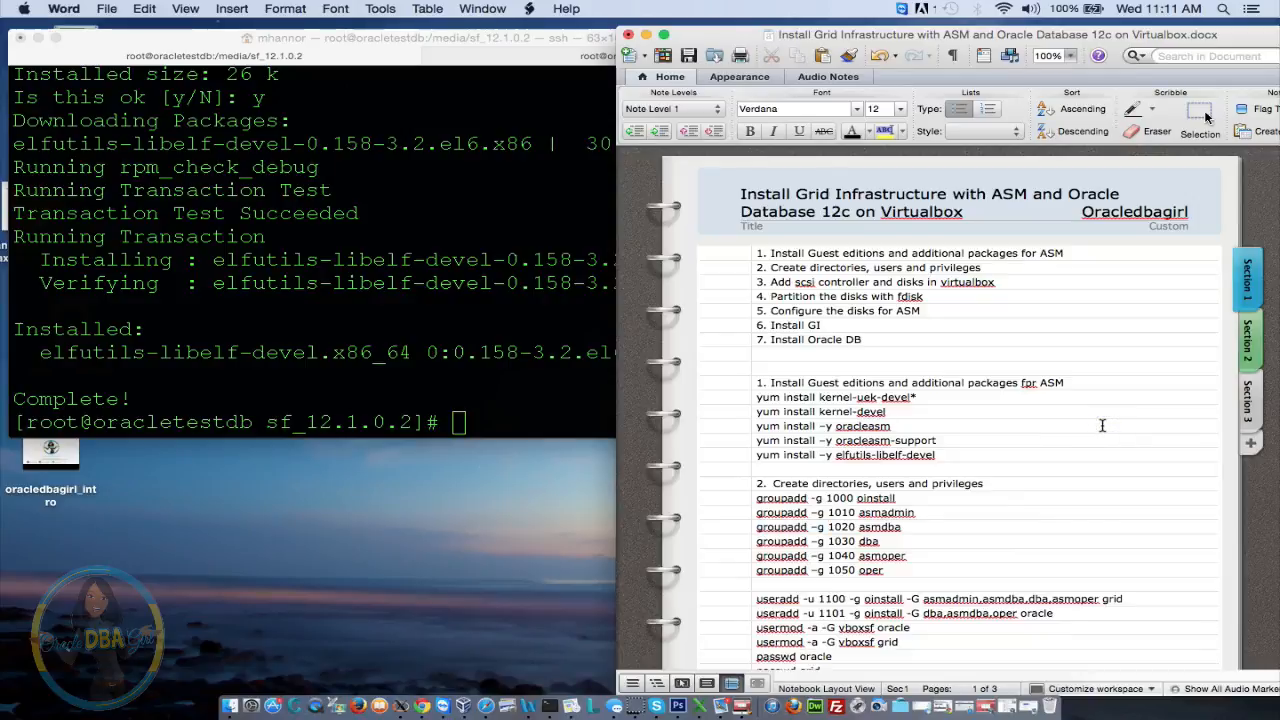
Create the oinstall group with ID 1000 and the asmadmin group with ID 1010
{"action": "scroll", "coordinate": [1102, 426], "scroll_direction": "down", "scroll_amount": 5}
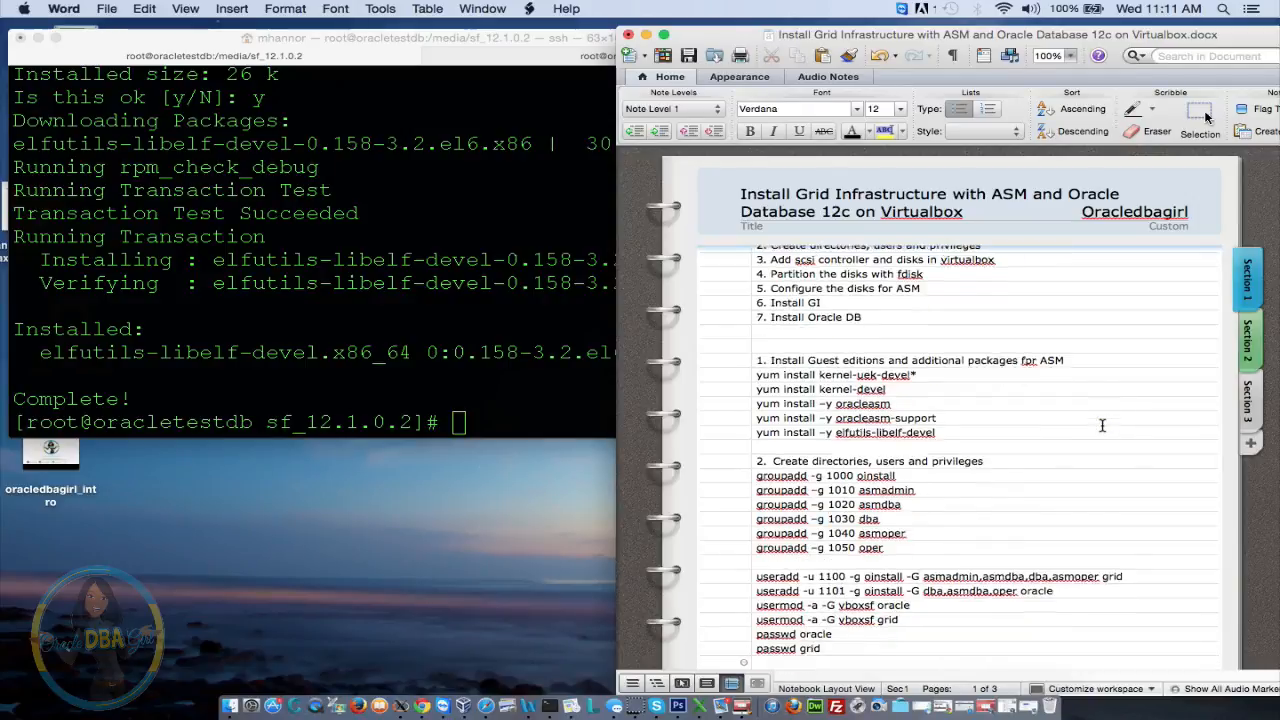
{"action": "scroll", "coordinate": [1102, 426], "scroll_direction": "down", "scroll_amount": 1}
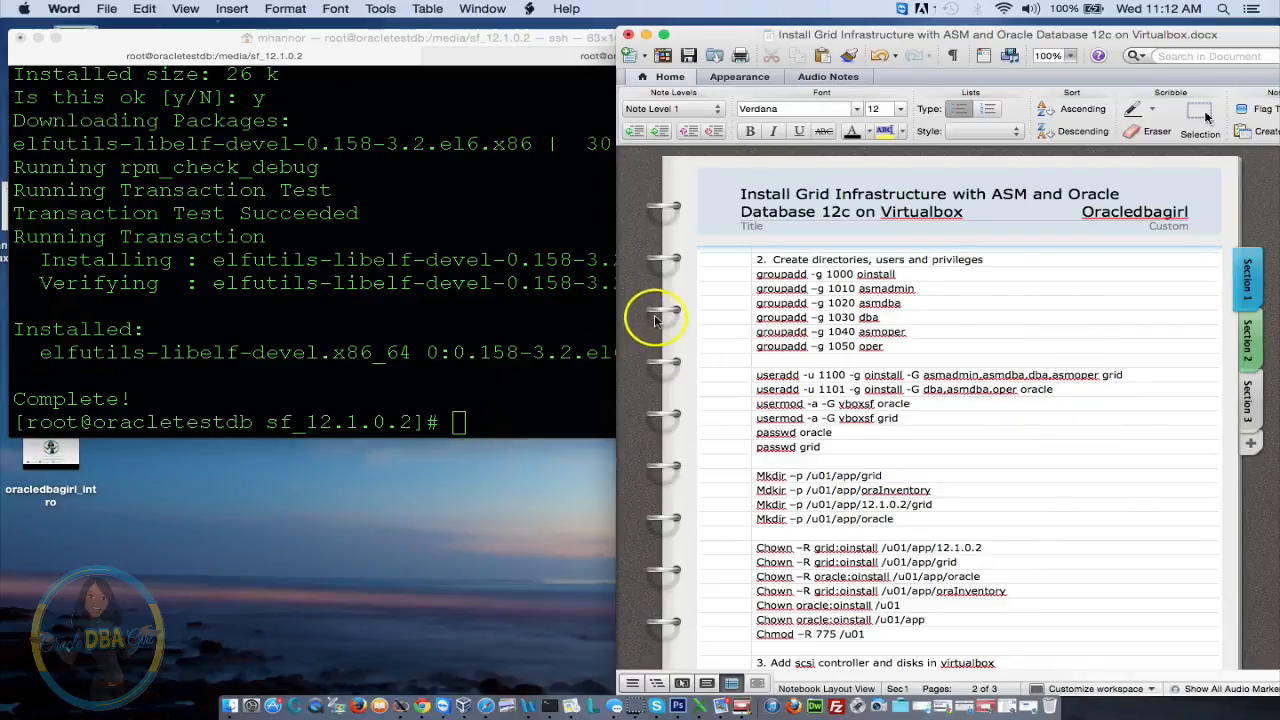
{"action": "left_click", "coordinate": [434, 276]}
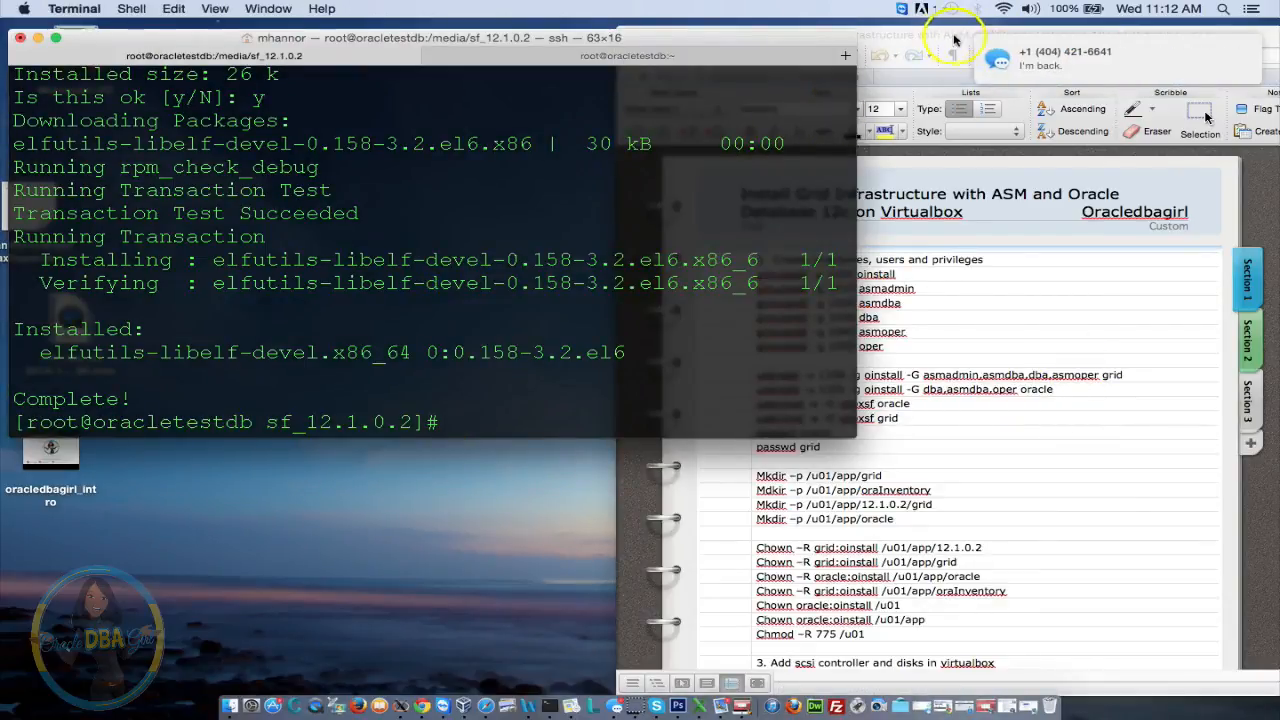
{"action": "left_click_drag", "start_coordinate": [931, 35], "coordinate": [1036, 80]}
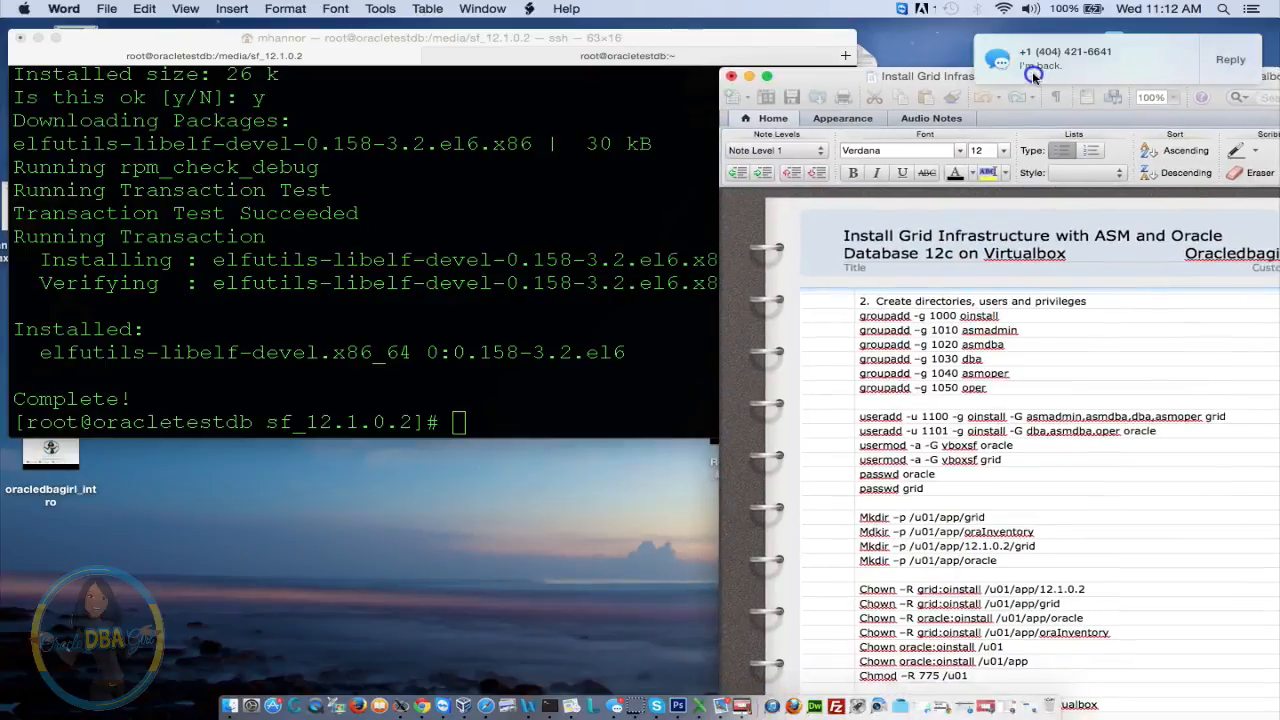
{"action": "left_click", "coordinate": [567, 281]}
{"action": "type", "text": "gr"}
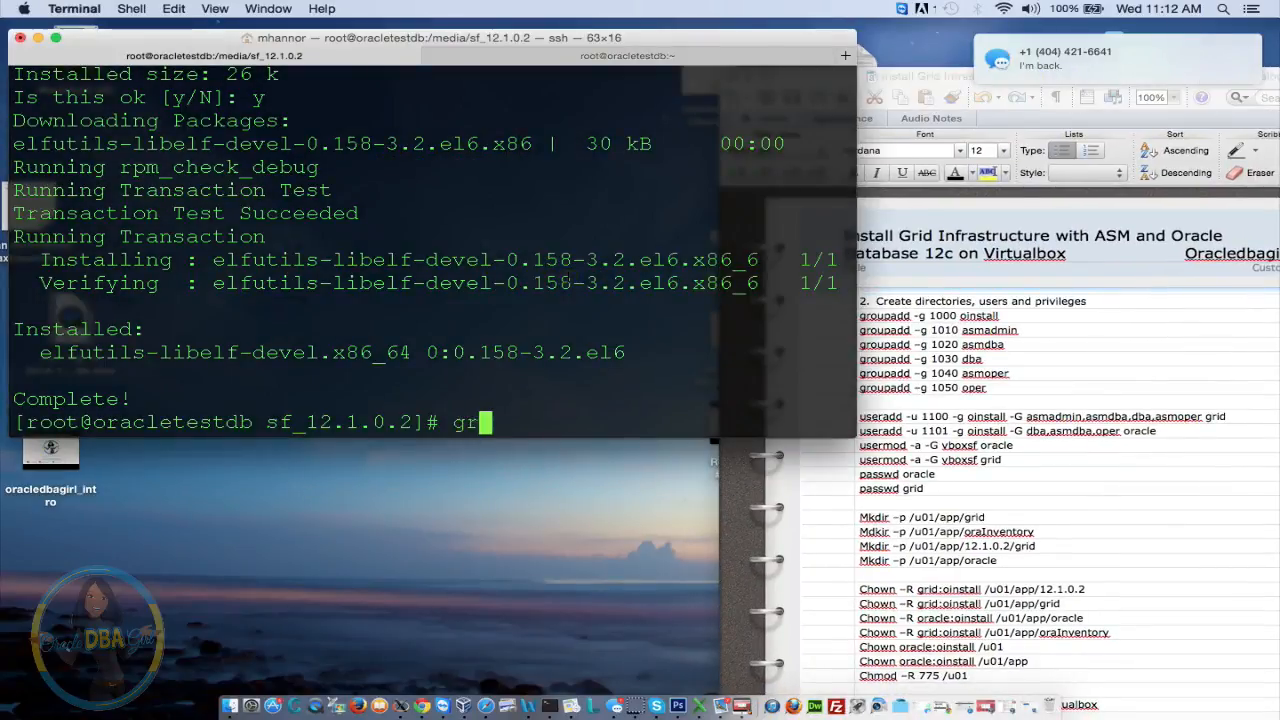
{"action": "type", "text": "oupadd"}
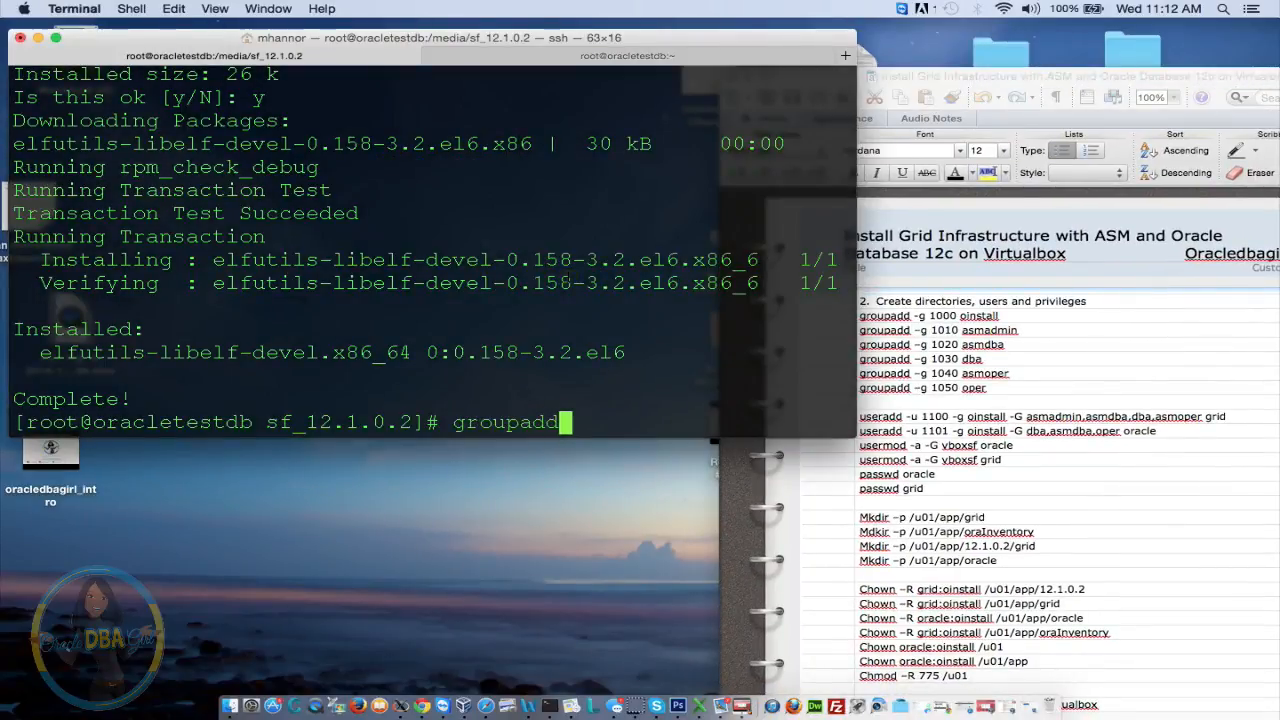
{"action": "type", "text": " -g 10"}
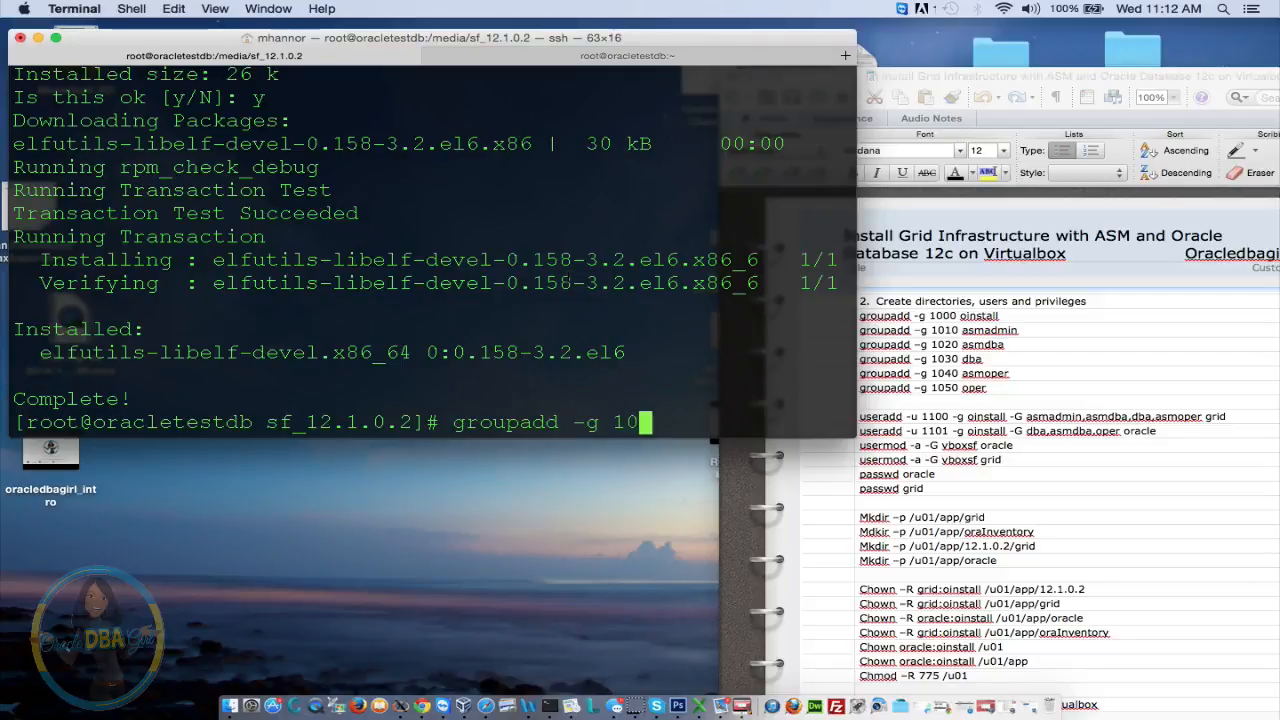
{"action": "type", "text": "00 oinstall"}
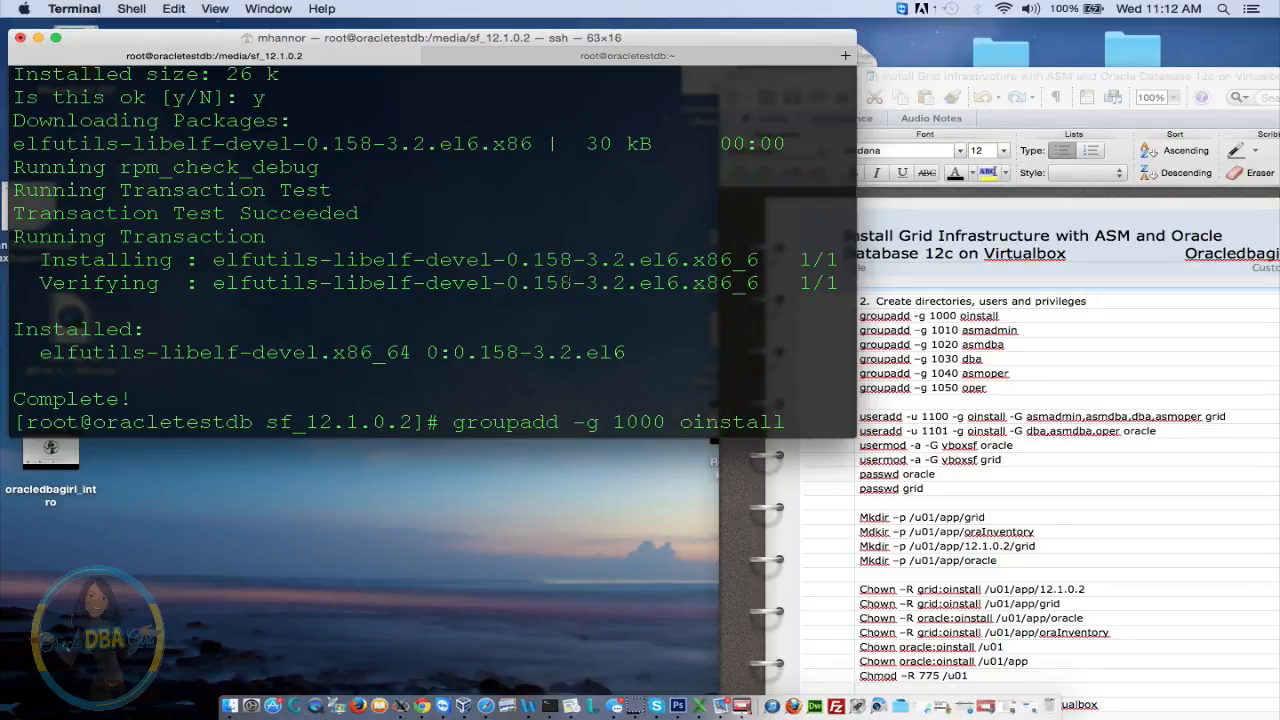
{"action": "key", "text": "Return"}
{"action": "key", "text": "Up"}
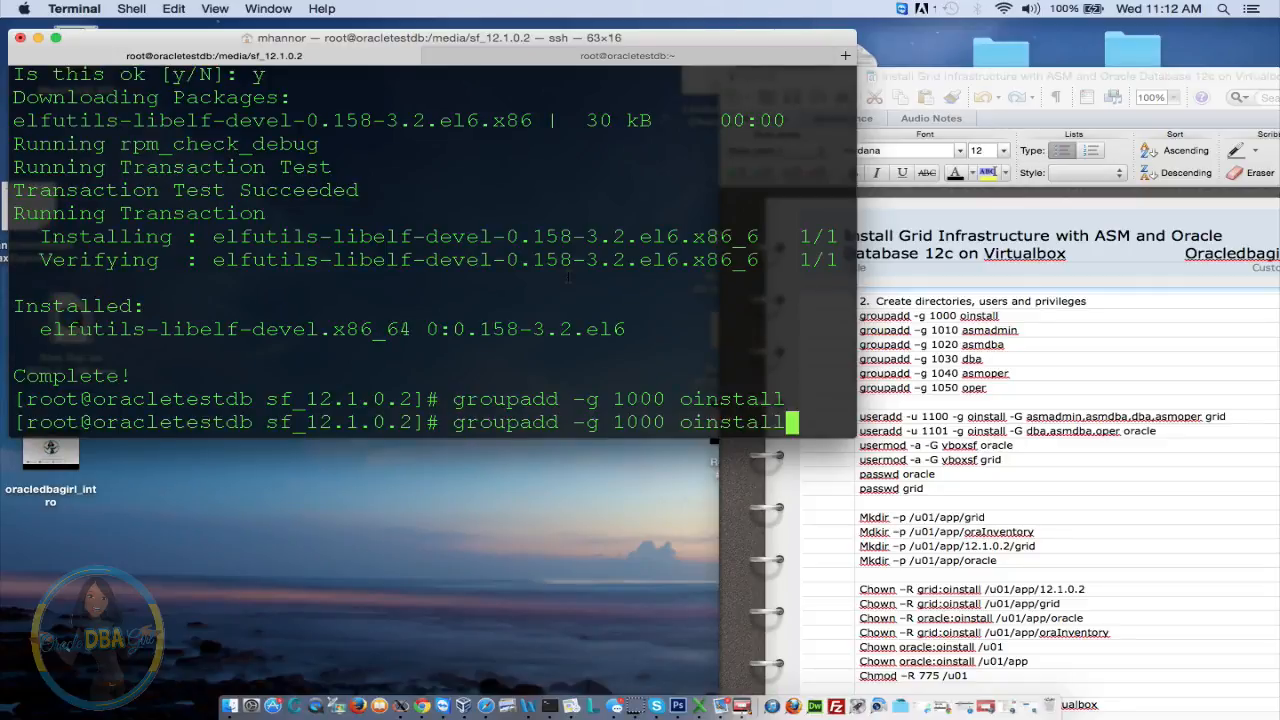
{"action": "key", "text": "BackSpace"}
{"action": "key", "text": "BackSpace"}
{"action": "key", "text": "BackSpace"}
{"action": "key", "text": "BackSpace"}
{"action": "key", "text": "BackSpace"}
{"action": "key", "text": "BackSpace"}
{"action": "key", "text": "BackSpace"}
{"action": "key", "text": "BackSpace"}
{"action": "key", "text": "BackSpace"}
{"action": "key", "text": "BackSpace"}
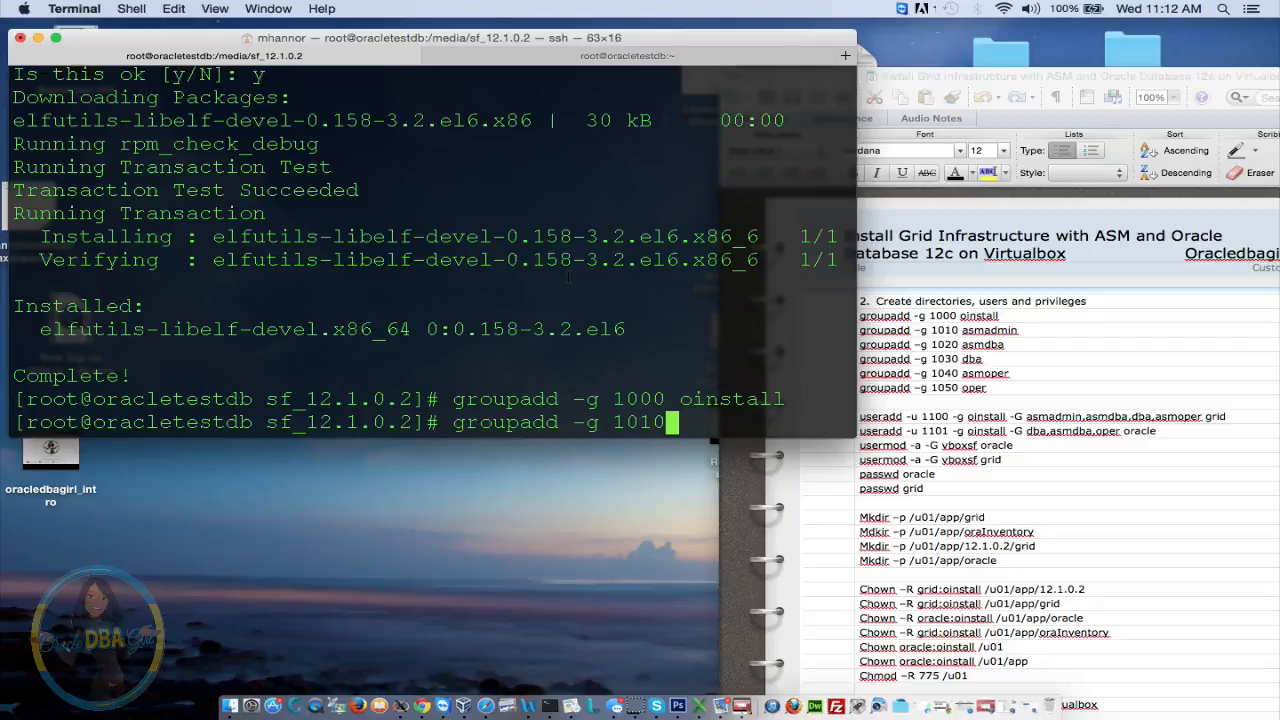
{"action": "type", "text": "asmadmin"}
{"action": "key", "text": "Return"}
Create the asmdba group with ID 1020 and the dba group with ID 1030
{"action": "key", "text": "Up"}
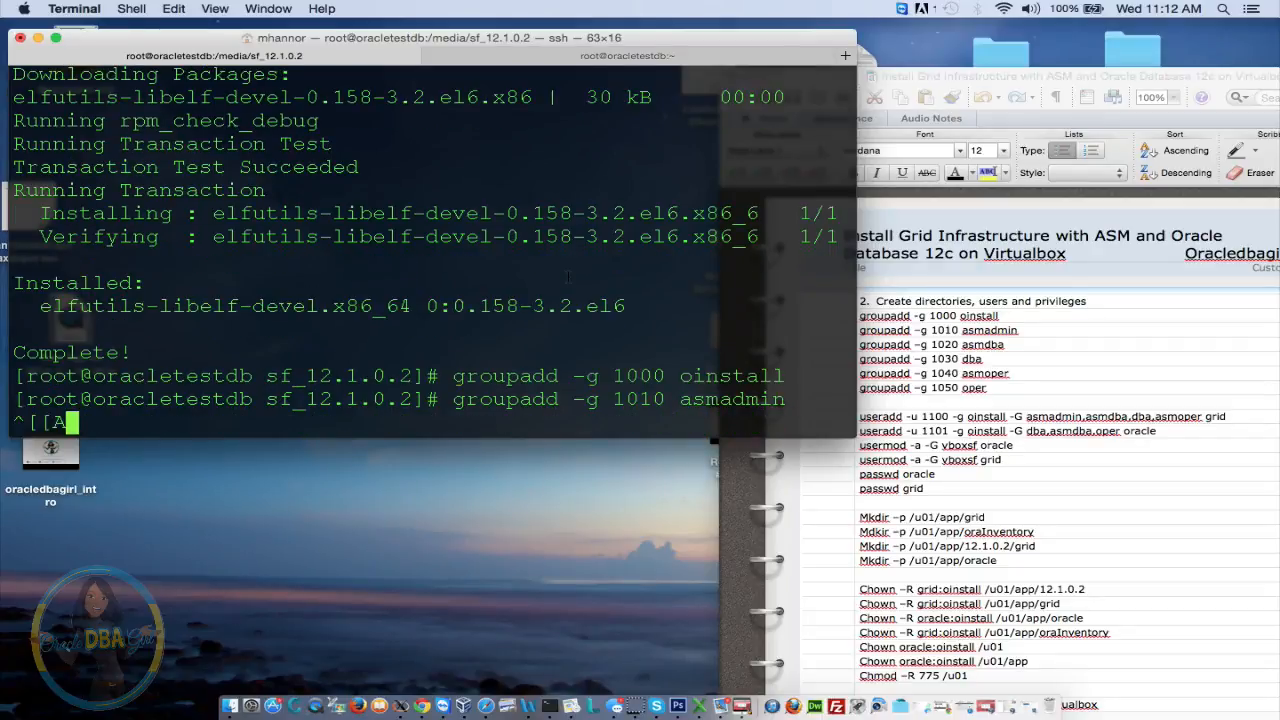
{"action": "key", "text": "Up"}
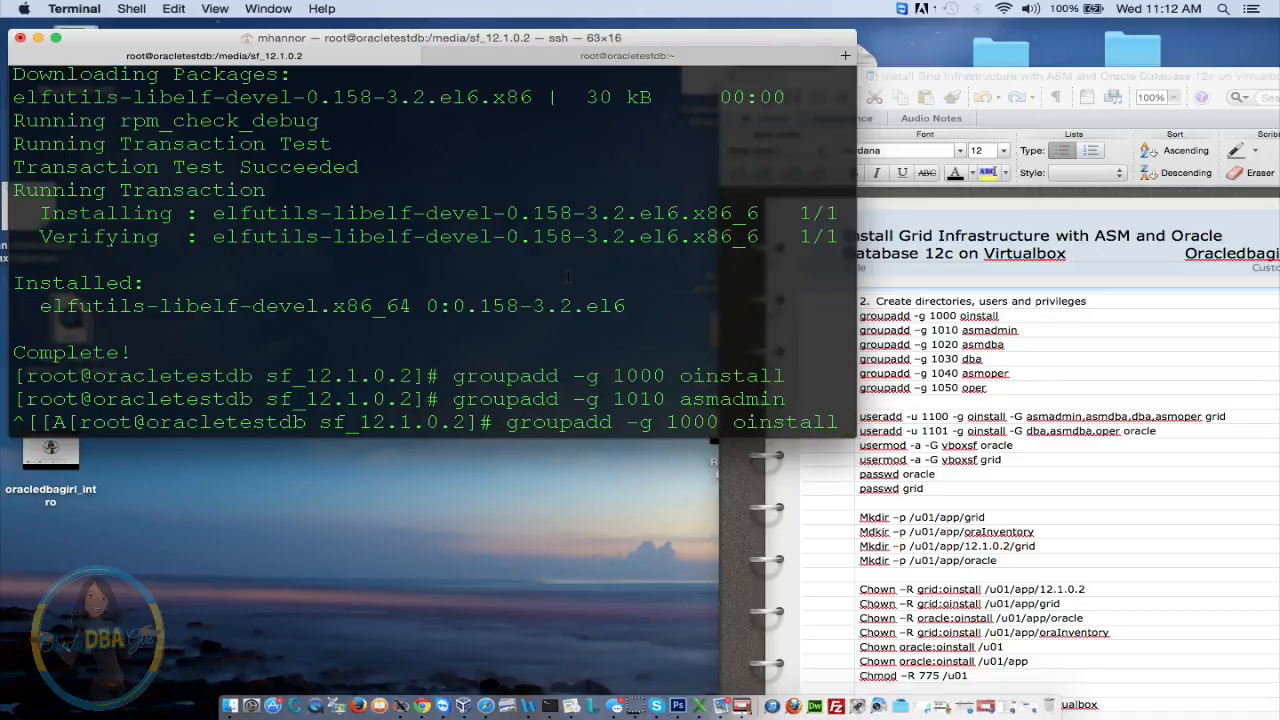
{"action": "key", "text": "BackSpace"}
{"action": "key", "text": "BackSpace"}
{"action": "key", "text": "BackSpace"}
{"action": "key", "text": "BackSpace"}
{"action": "key", "text": "BackSpace"}
{"action": "key", "text": "BackSpace"}
{"action": "key", "text": "BackSpace"}
{"action": "key", "text": "BackSpace"}
{"action": "key", "text": "BackSpace"}
{"action": "key", "text": "BackSpace"}
{"action": "key", "text": "ctrl+c"}
{"action": "key", "text": "Up"}
{"action": "key", "text": "BackSpace"}
{"action": "key", "text": "BackSpace"}
{"action": "key", "text": "BackSpace"}
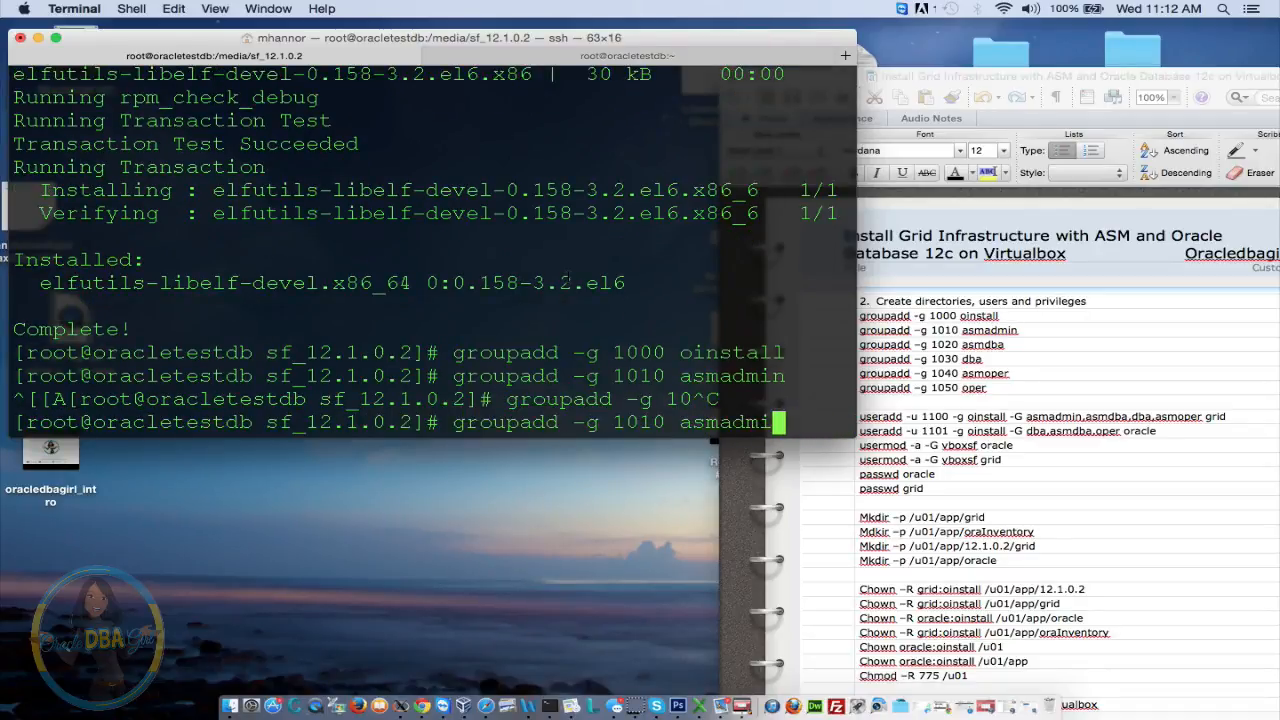
{"action": "key", "text": "BackSpace"}
{"action": "key", "text": "BackSpace"}
{"action": "key", "text": "BackSpace"}
{"action": "key", "text": "BackSpace"}
{"action": "key", "text": "BackSpace"}
{"action": "key", "text": "BackSpace"}
{"action": "key", "text": "BackSpace"}
{"action": "key", "text": "BackSpace"}
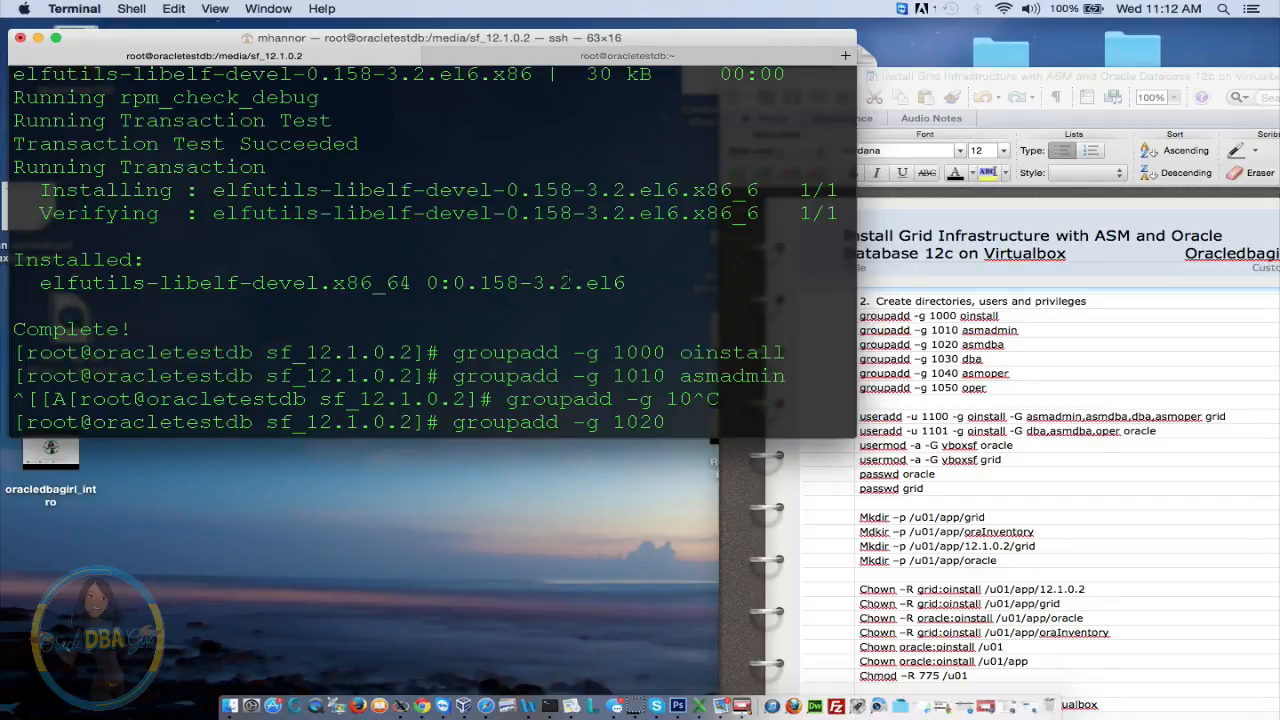
{"action": "type", "text": "asmdba"}
{"action": "key", "text": "Return"}
{"action": "key", "text": "Up"}
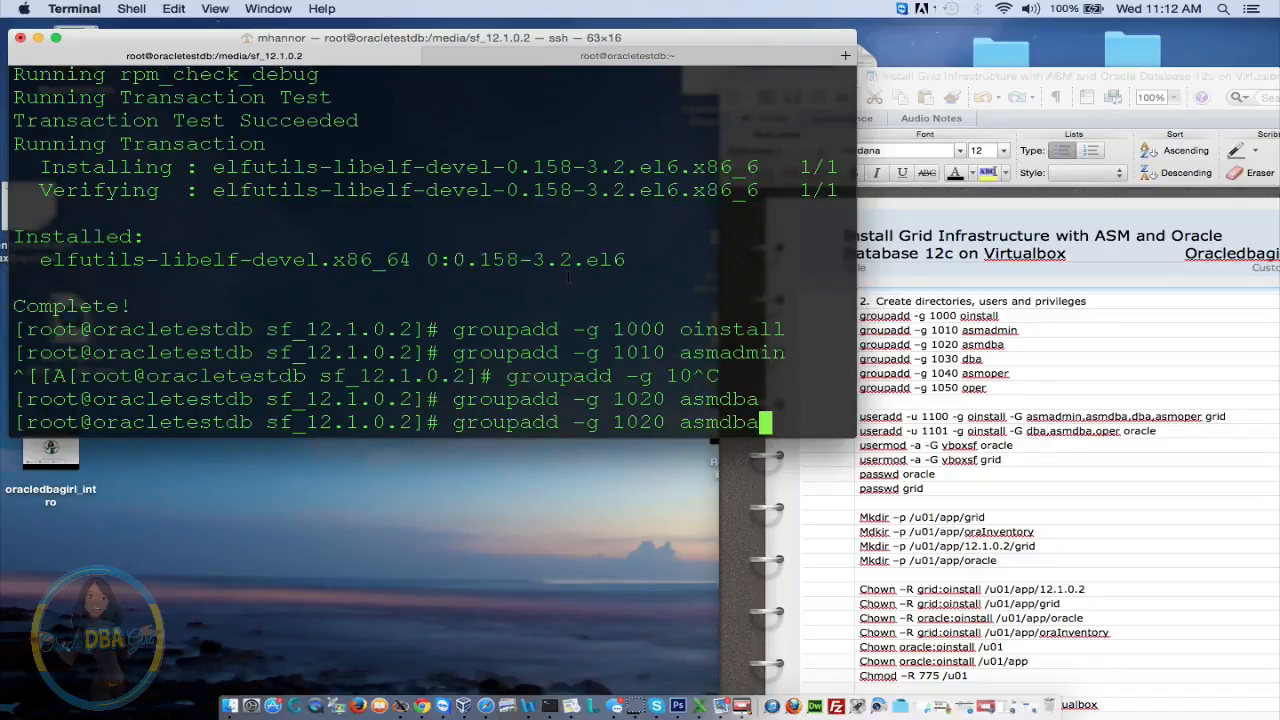
{"action": "key", "text": "BackSpace"}
{"action": "key", "text": "BackSpace"}
{"action": "key", "text": "BackSpace"}
{"action": "key", "text": "BackSpace"}
{"action": "key", "text": "BackSpace"}
{"action": "key", "text": "BackSpace"}
{"action": "key", "text": "BackSpace"}
{"action": "key", "text": "BackSpace"}
{"action": "key", "text": "BackSpace"}
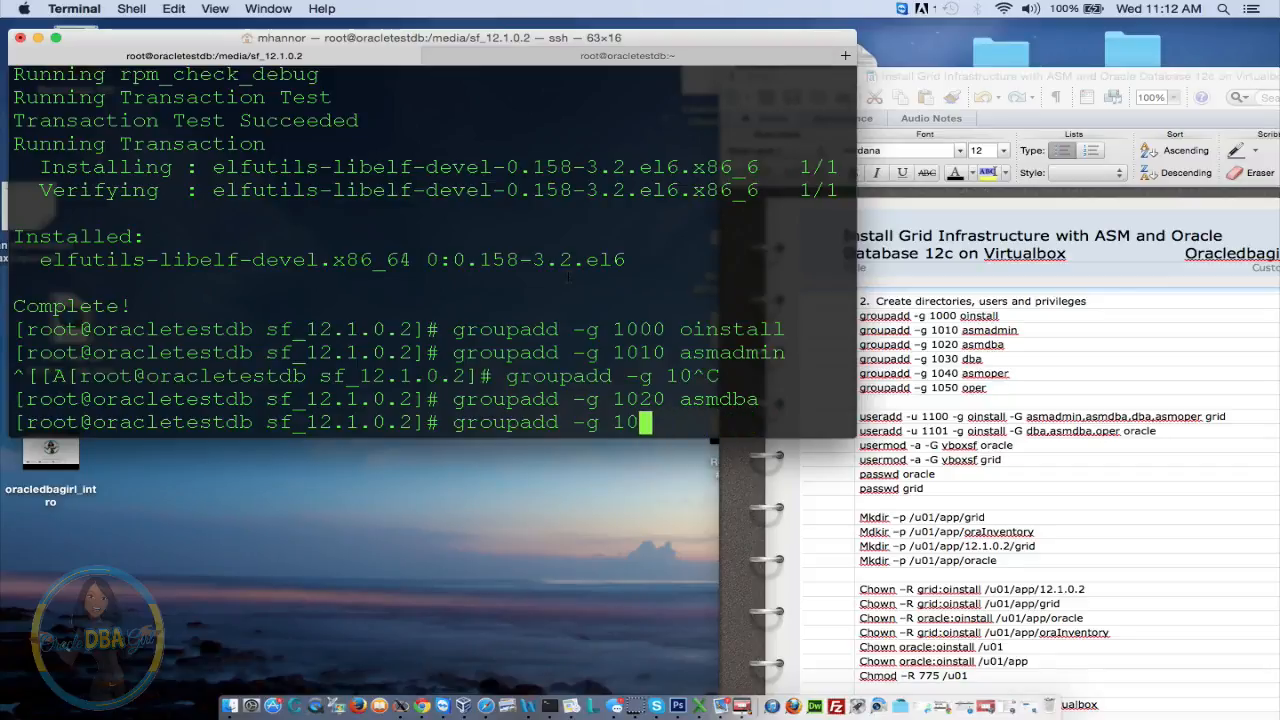
{"action": "type", "text": "30 dba"}
{"action": "key", "text": "Return"}
Create the asmoper group with ID 1040 and the oper group with ID 1050
{"action": "key", "text": "Up"}
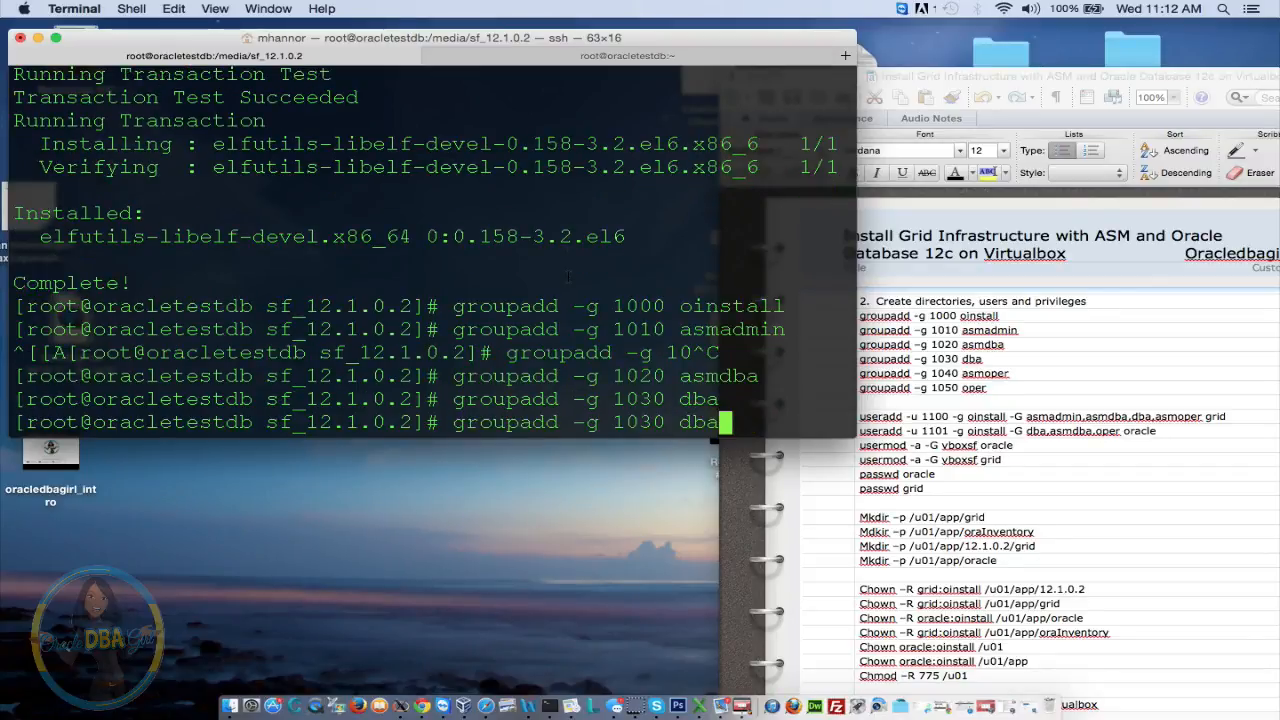
{"action": "key", "text": "BackSpace"}
{"action": "key", "text": "BackSpace"}
{"action": "key", "text": "BackSpace"}
{"action": "key", "text": "BackSpace"}
{"action": "key", "text": "BackSpace"}
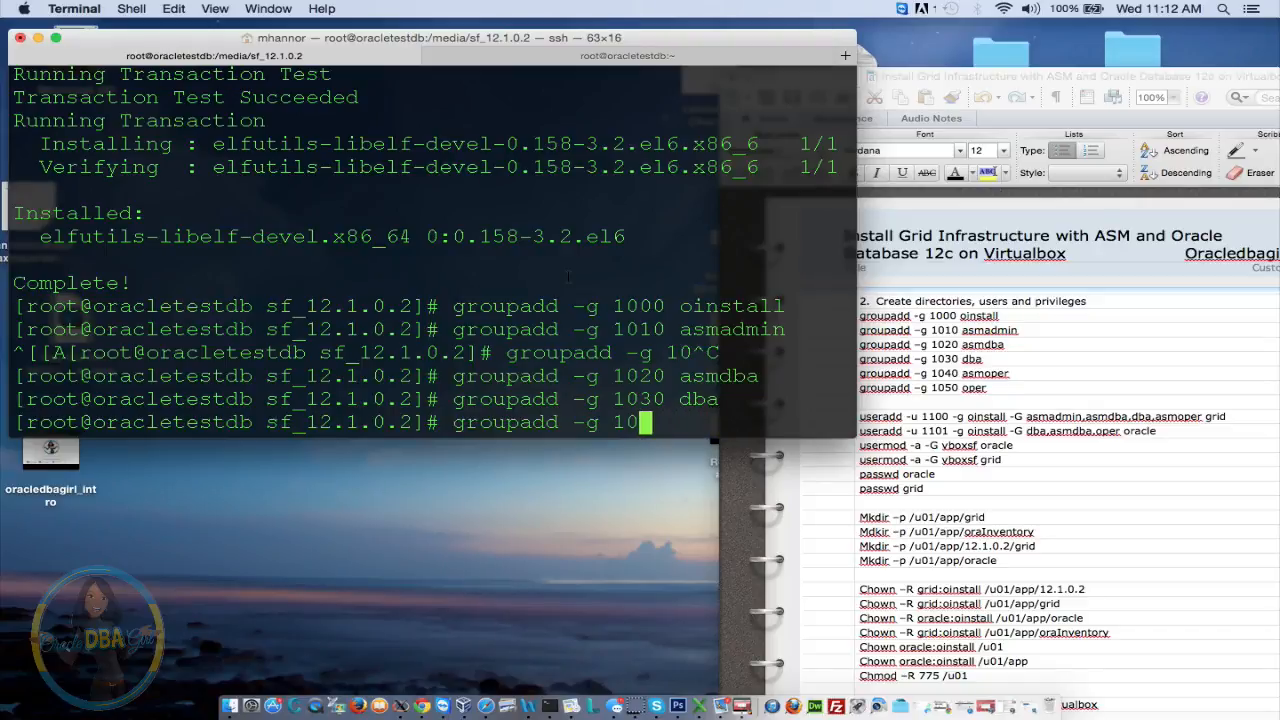
{"action": "type", "text": "40 ads"}
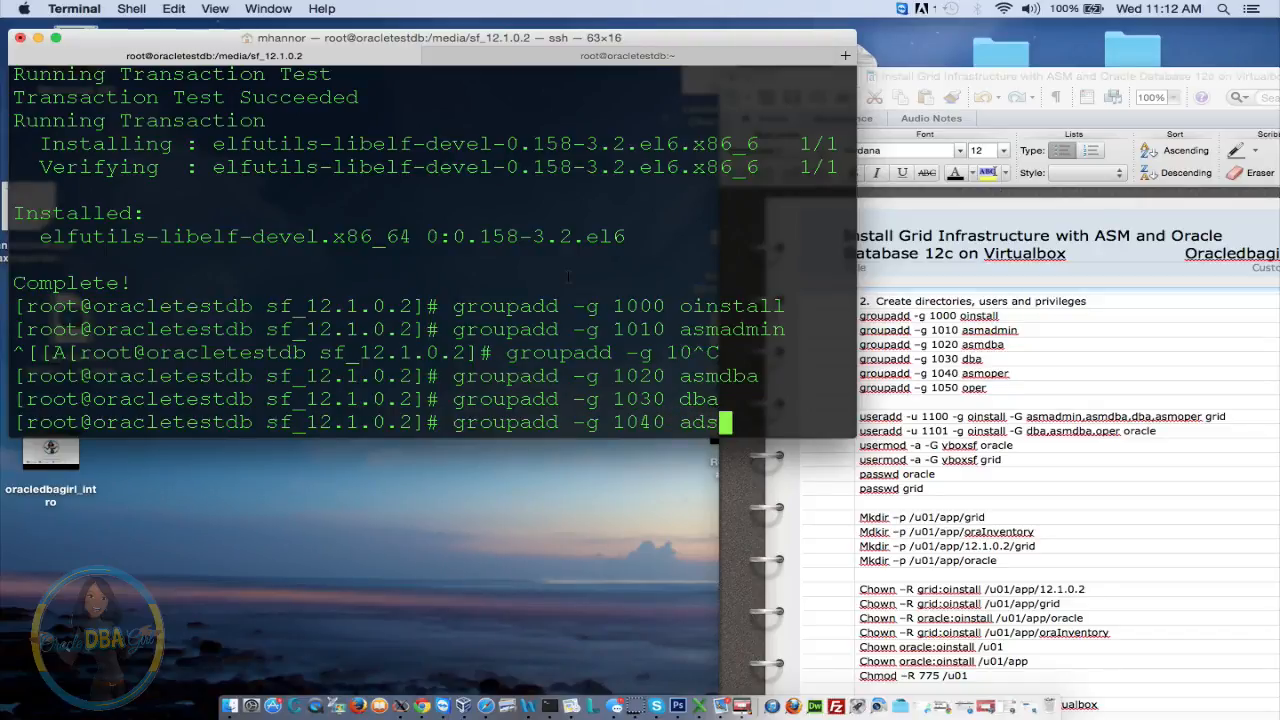
{"action": "key", "text": "BackSpace"}
{"action": "key", "text": "BackSpace"}
{"action": "type", "text": "smop"}
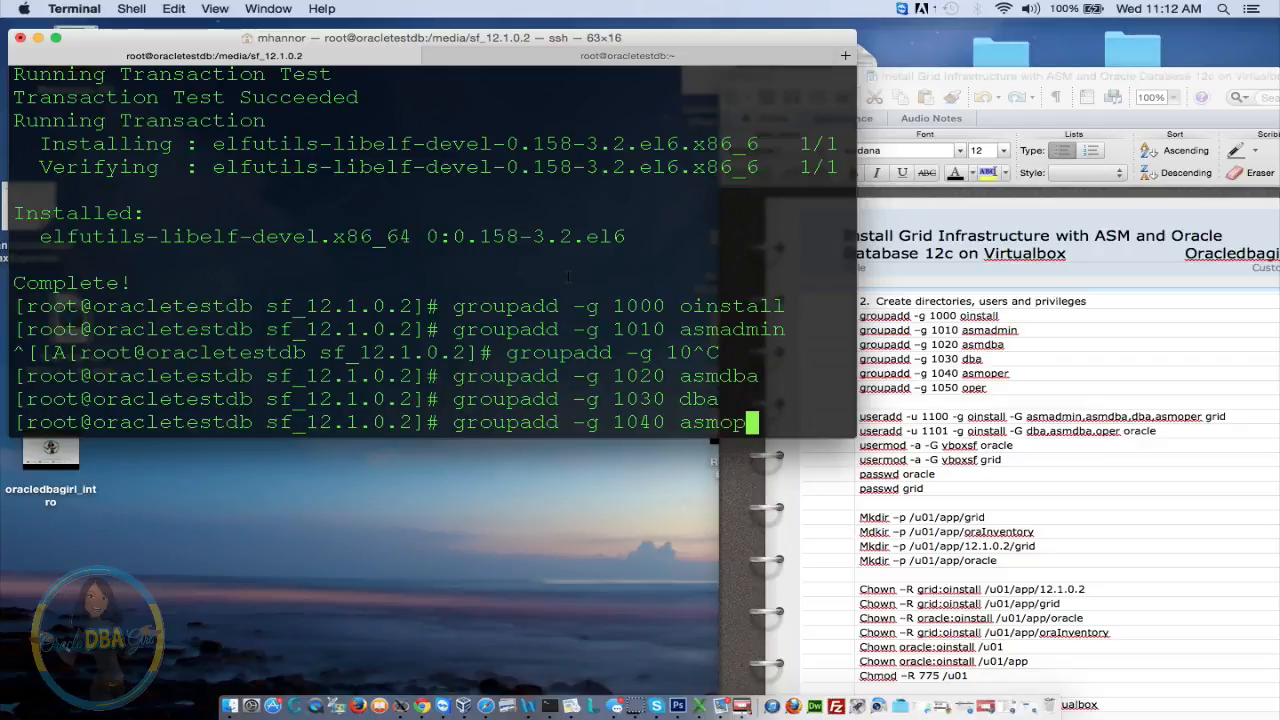
{"action": "type", "text": "er"}
{"action": "key", "text": "Return"}
{"action": "key", "text": "Up"}
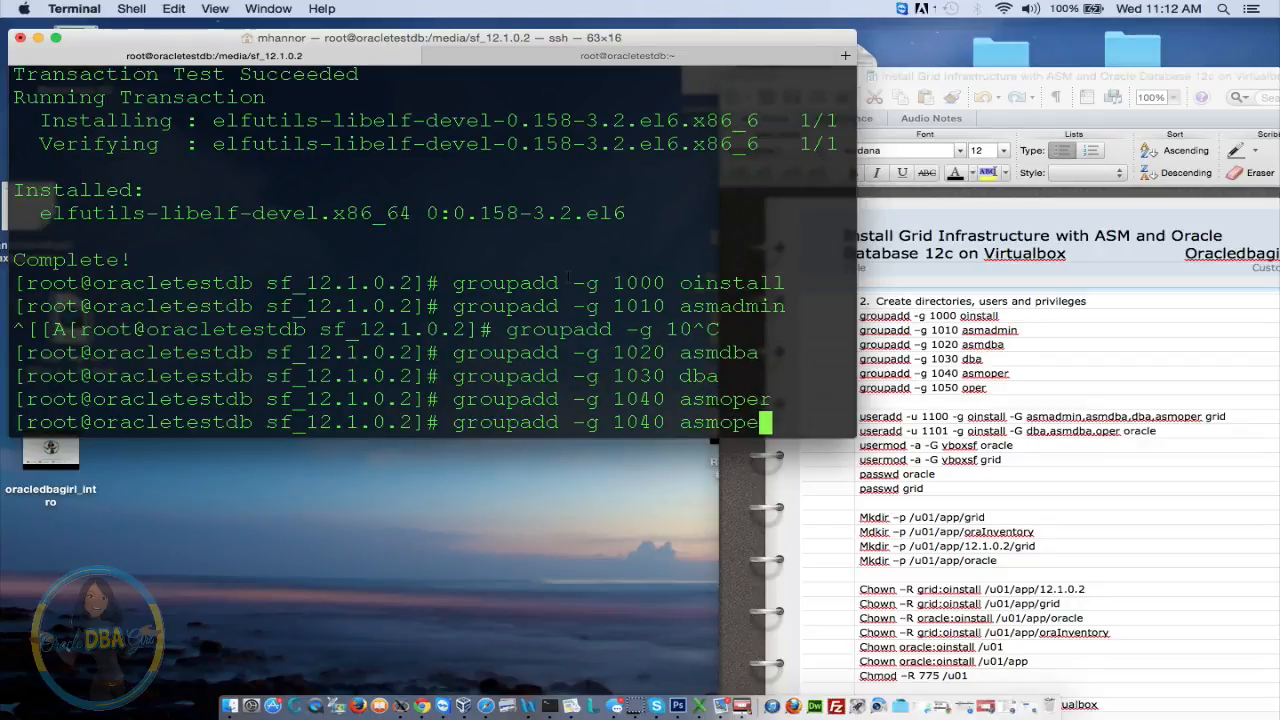
{"action": "type", "text": "r"}
{"action": "key", "text": "BackSpace"}
{"action": "key", "text": "BackSpace"}
{"action": "key", "text": "BackSpace"}
{"action": "key", "text": "BackSpace"}
{"action": "key", "text": "BackSpace"}
{"action": "key", "text": "BackSpace"}
{"action": "key", "text": "BackSpace"}
{"action": "key", "text": "BackSpace"}
{"action": "key", "text": "BackSpace"}
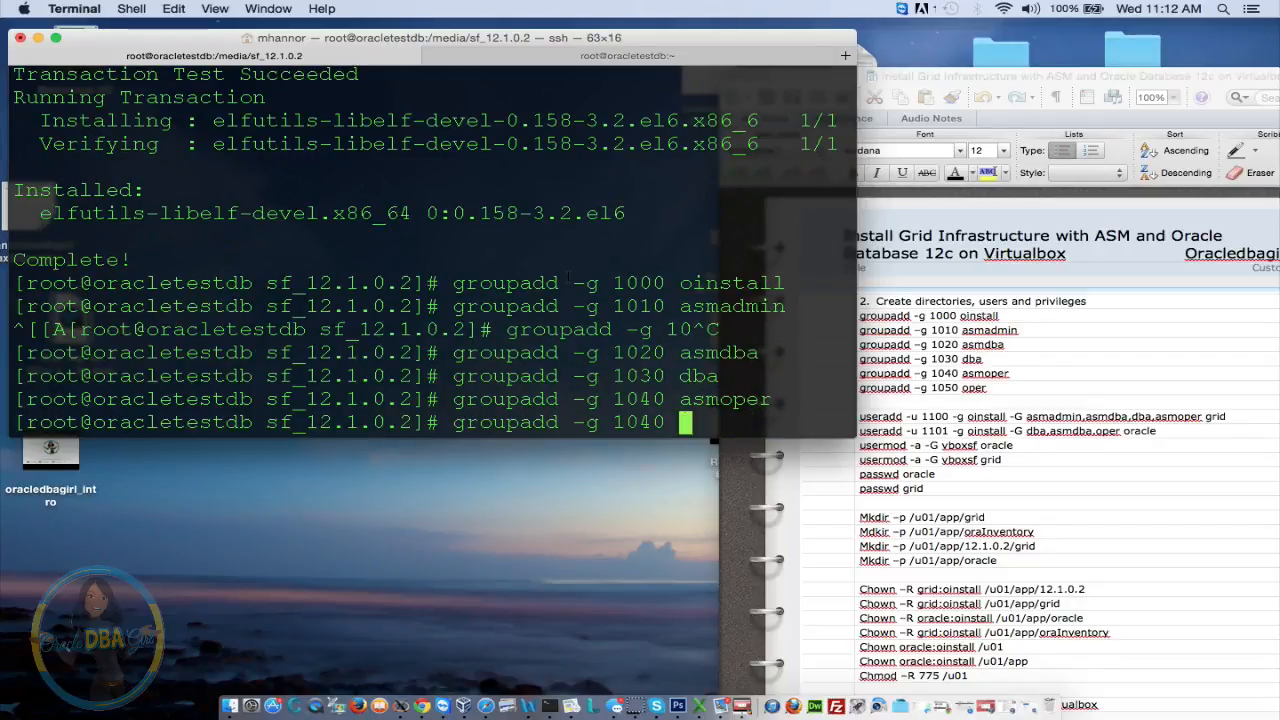
{"action": "type", "text": "50 "}
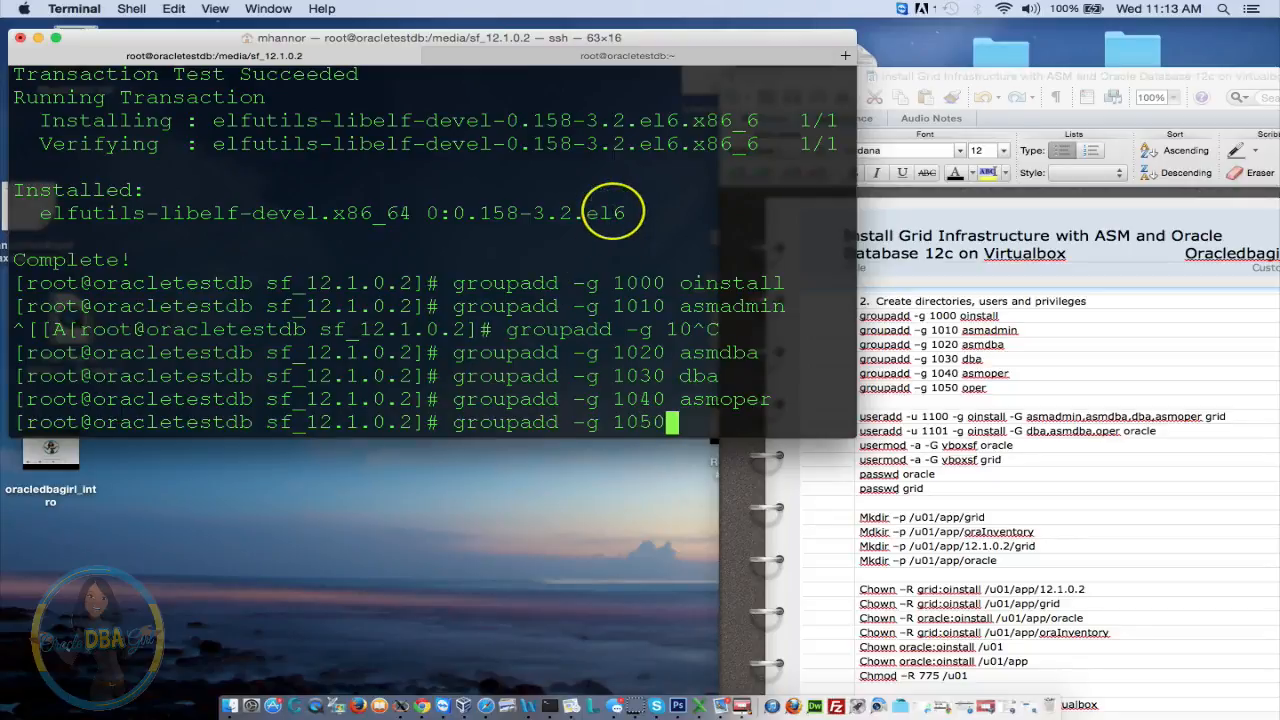
{"action": "type", "text": "ope"}
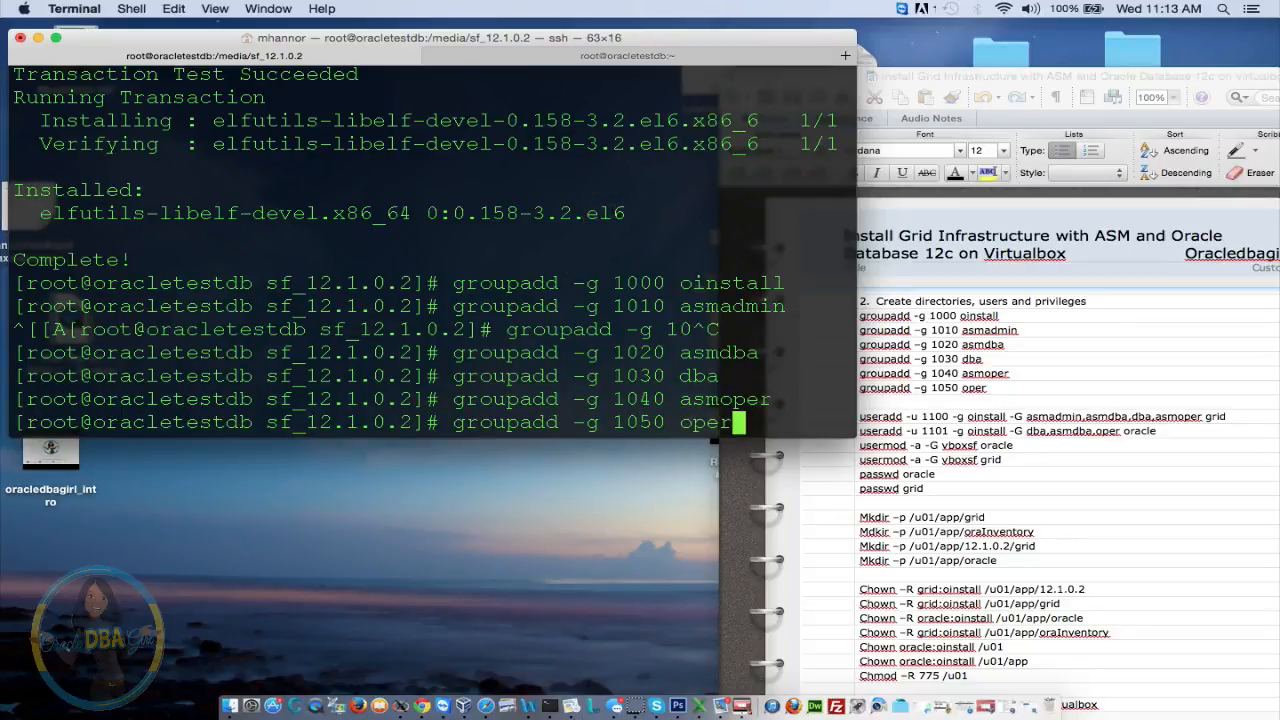
{"action": "type", "text": "r"}
{"action": "key", "text": "Return"}
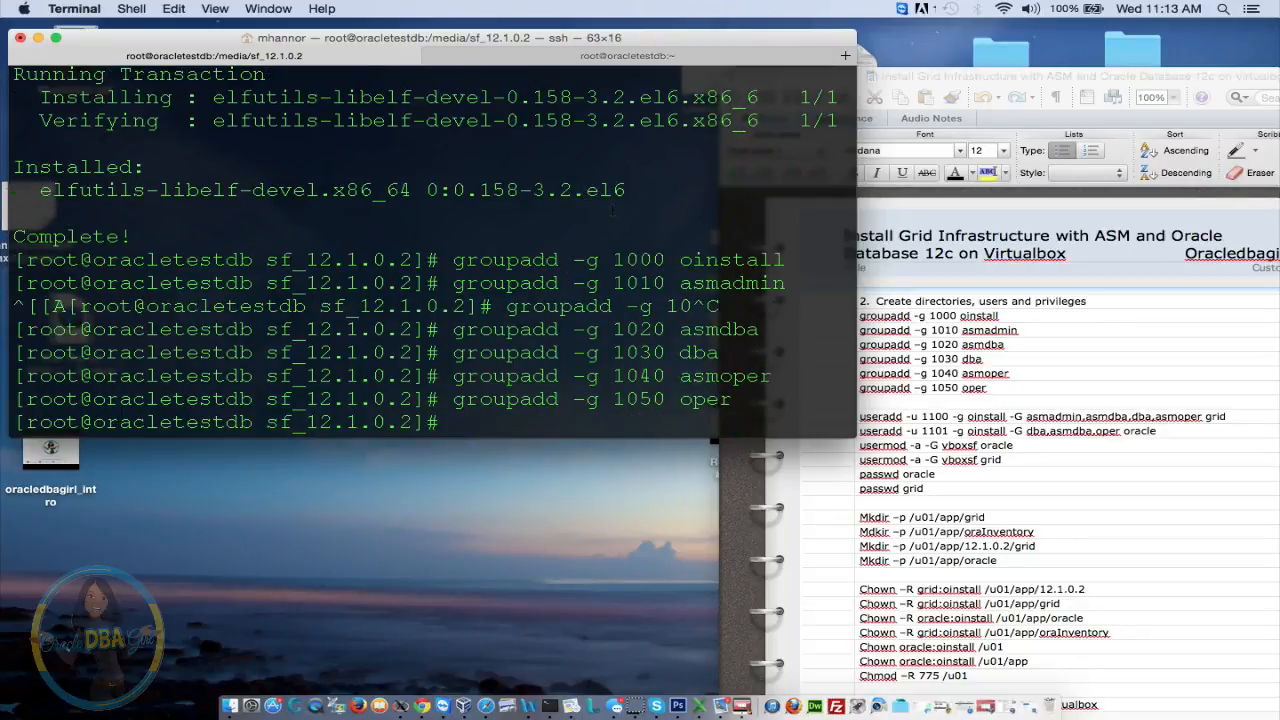
Create the grid user (UID 1100, primary group oinstall) with the useradd line copied from the notes
{"action": "left_click", "coordinate": [922, 398]}
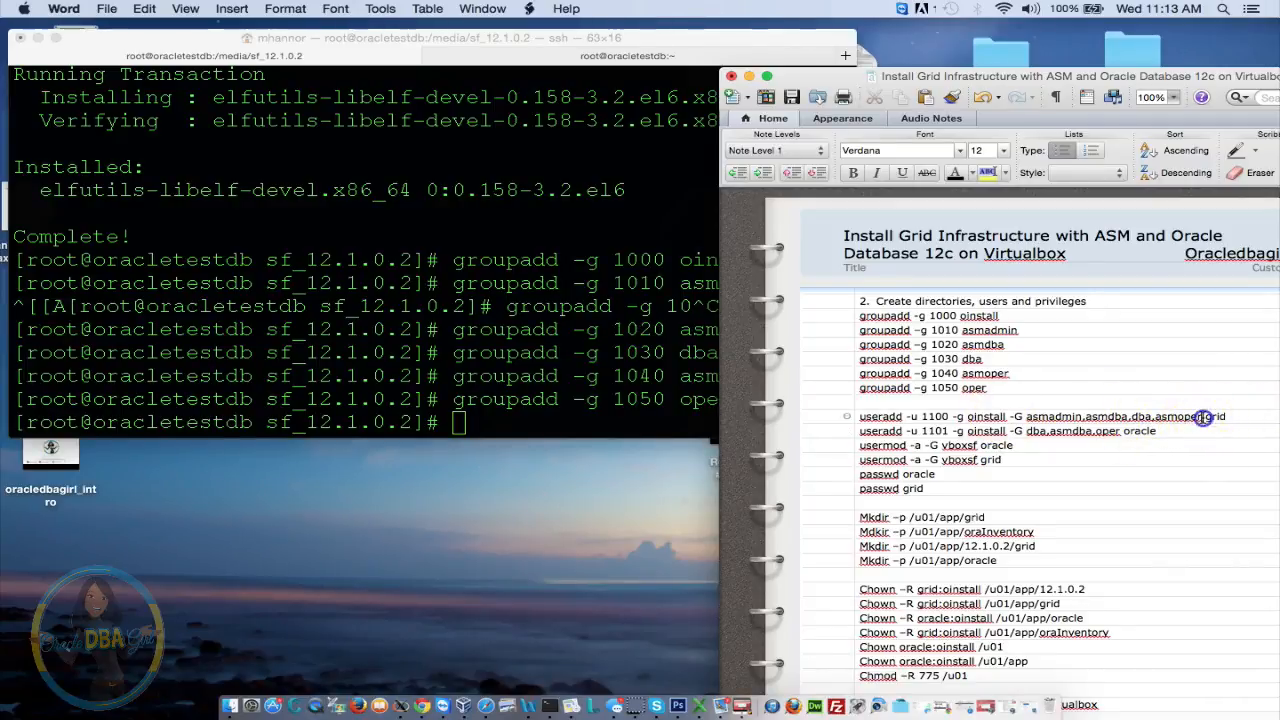
{"action": "left_click_drag", "start_coordinate": [1202, 417], "coordinate": [1043, 417]}
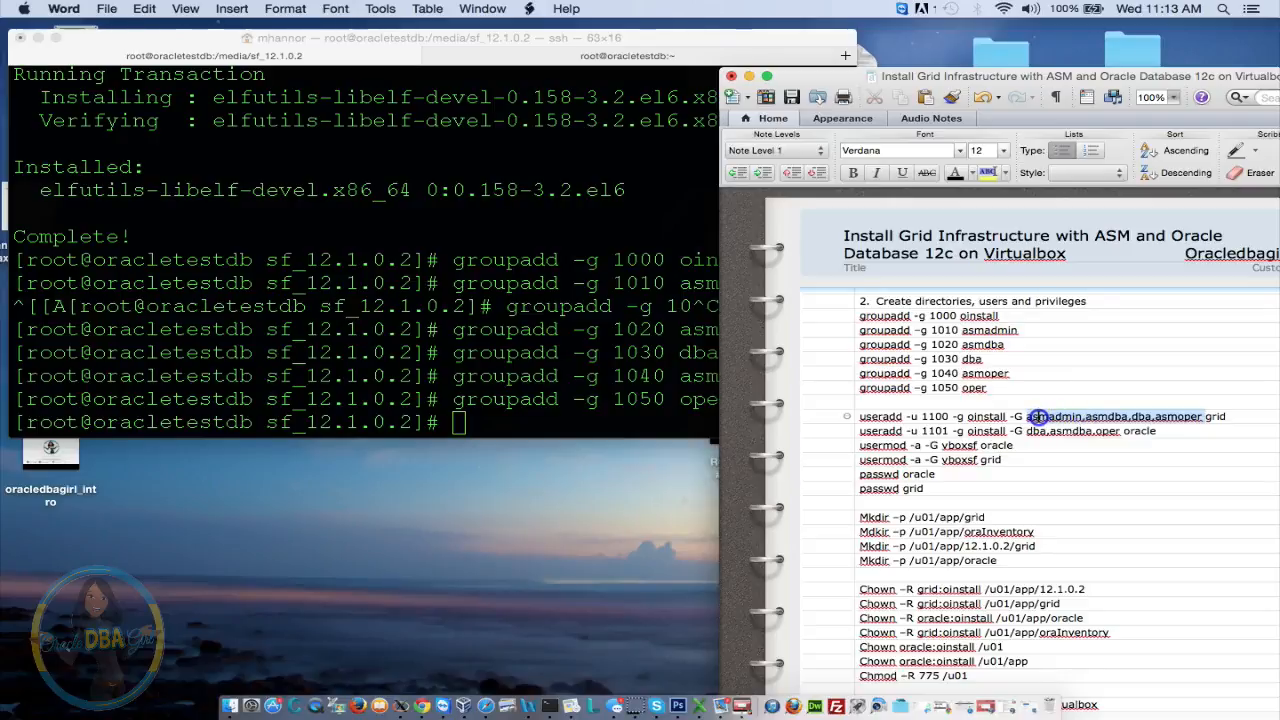
{"action": "left_click", "coordinate": [978, 417]}
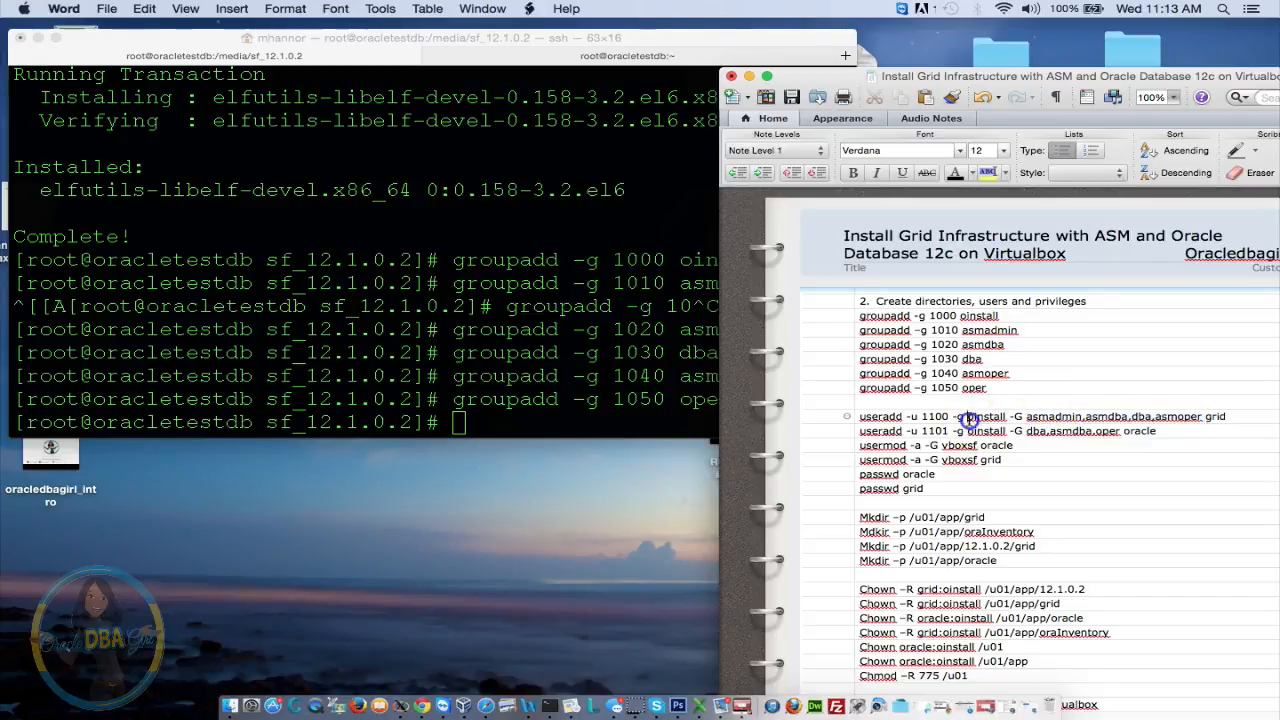
{"action": "left_click_drag", "start_coordinate": [968, 418], "coordinate": [1006, 417]}
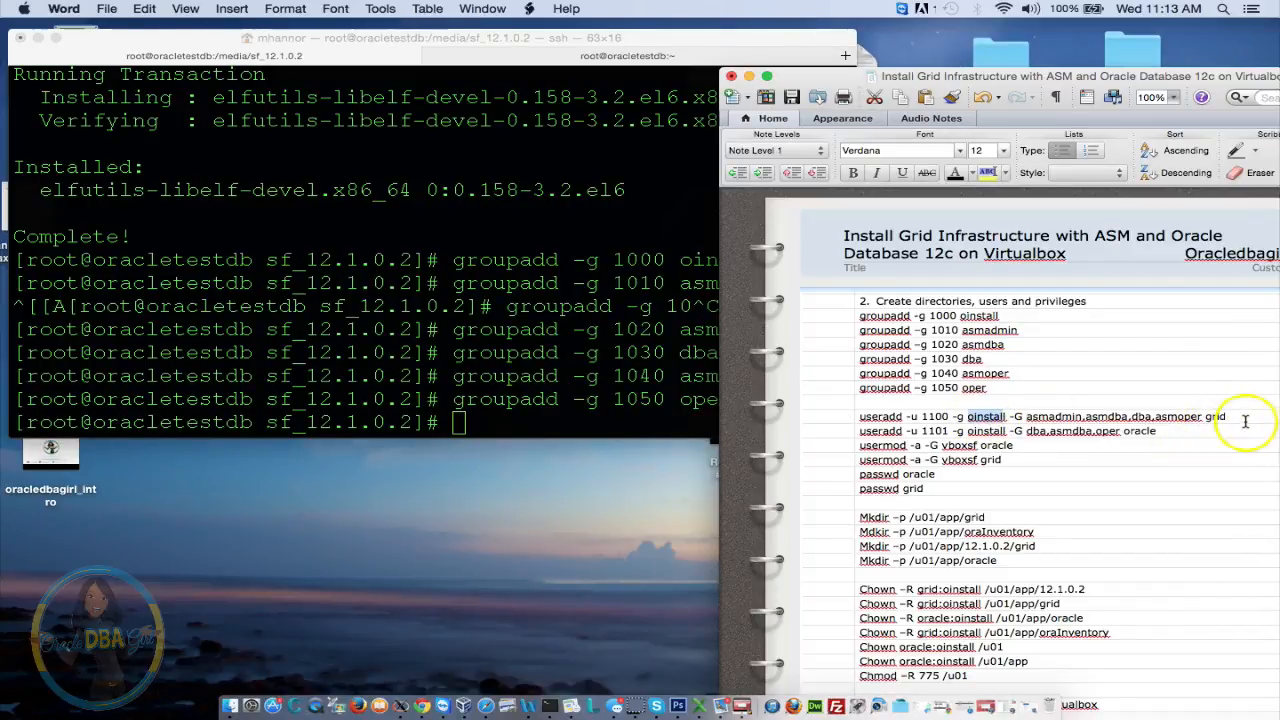
{"action": "left_click_drag", "start_coordinate": [1228, 418], "coordinate": [860, 402]}
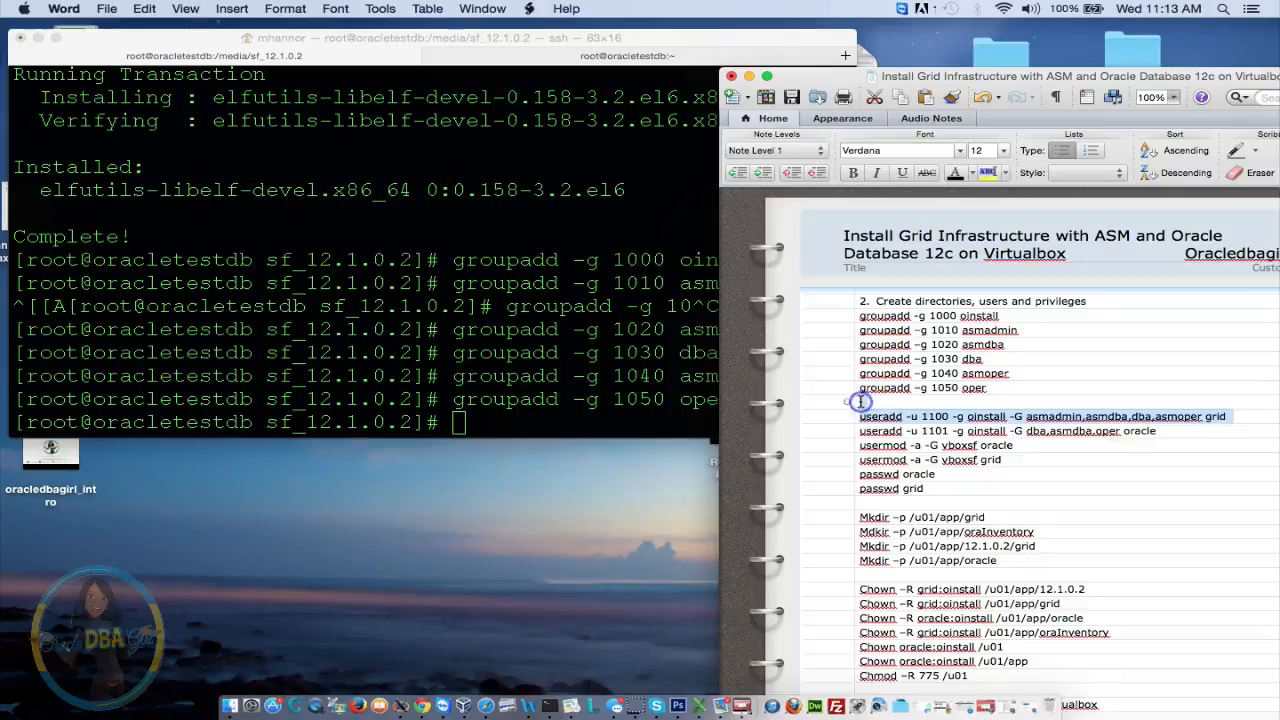
{"action": "key", "text": "super+c"}
{"action": "left_click", "coordinate": [516, 335]}
{"action": "key", "text": "super+v"}
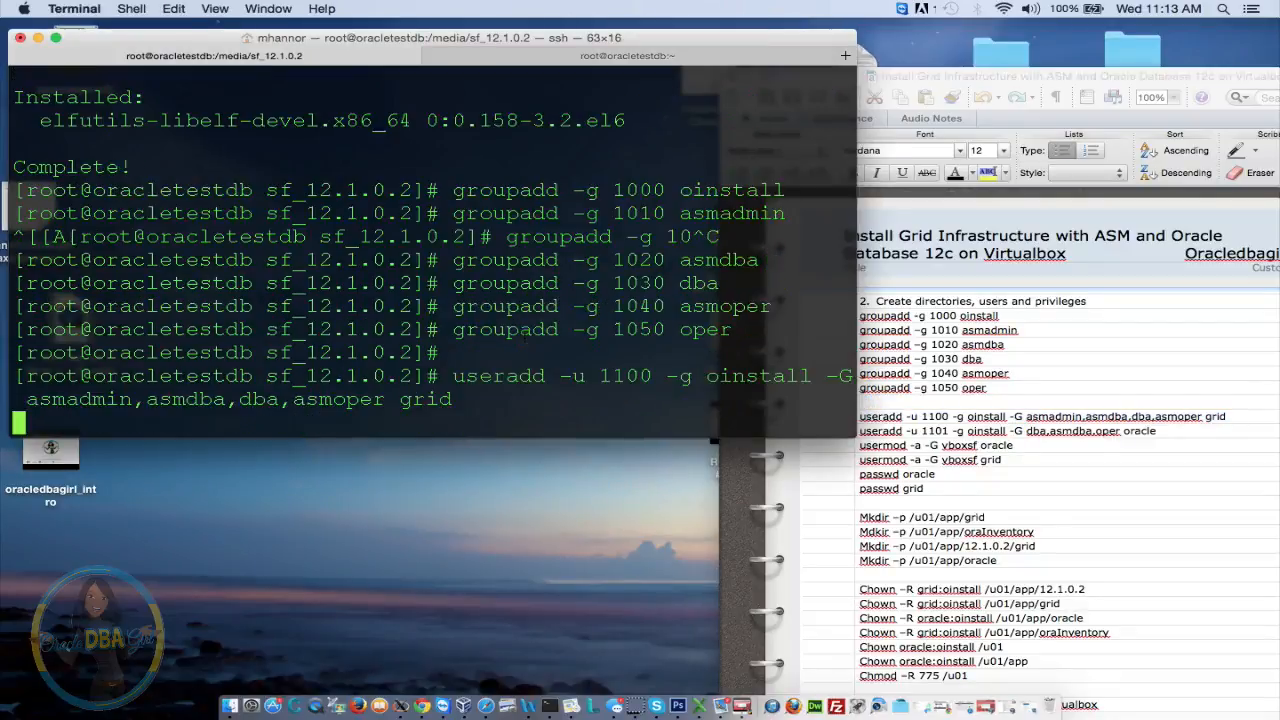
{"action": "key", "text": "Return"}
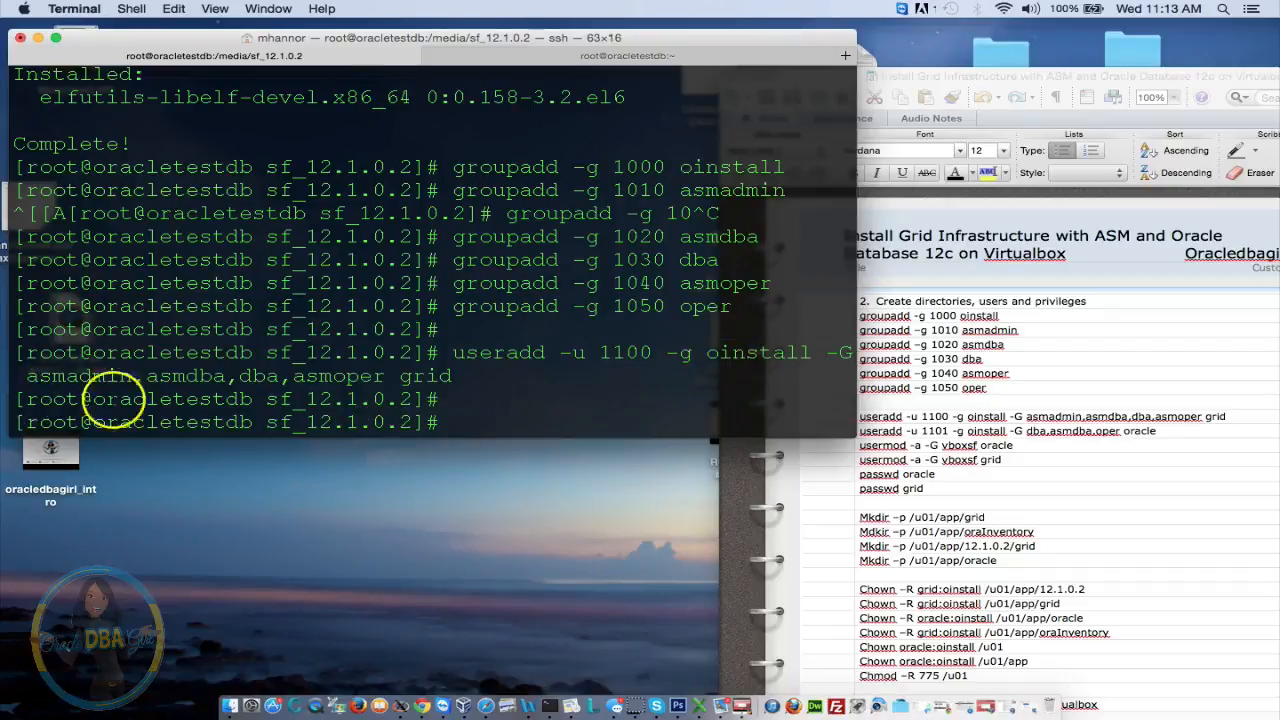
Create the oracle user with UID 1101, primary group oinstall, also in dba, asmdba and oper
{"action": "triple_click", "coordinate": [1183, 421]}
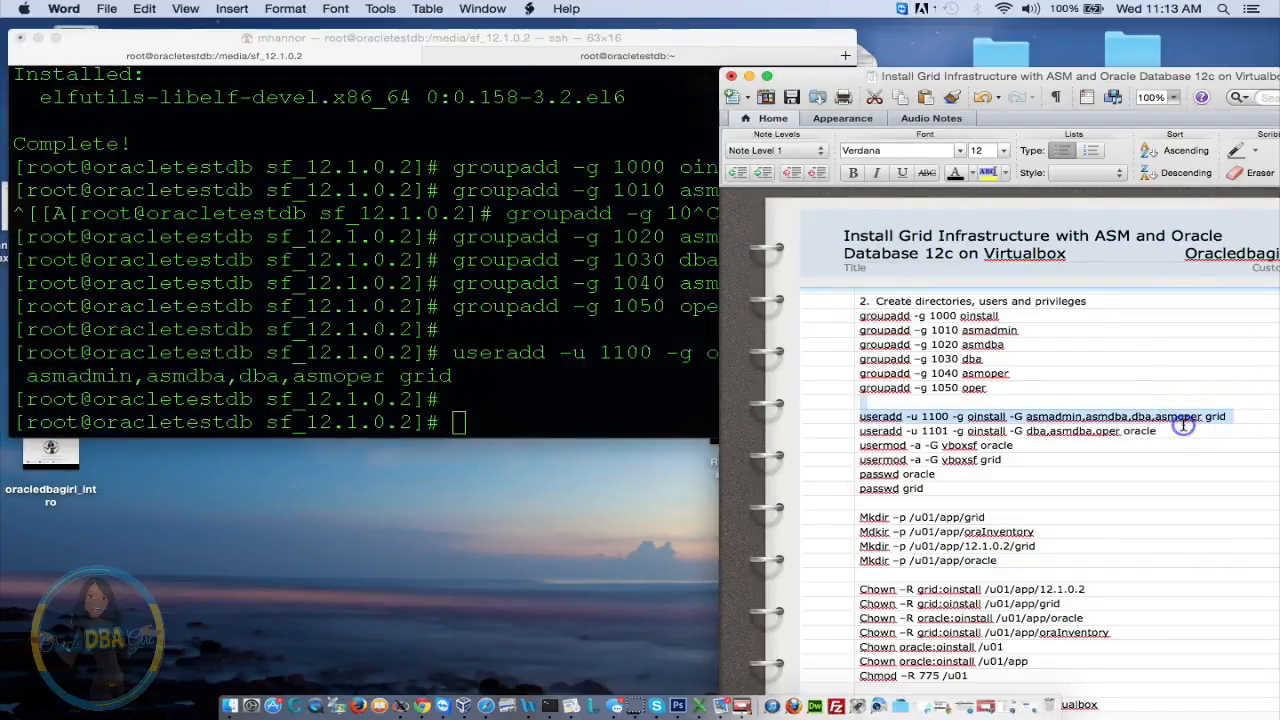
{"action": "triple_click", "coordinate": [903, 436]}
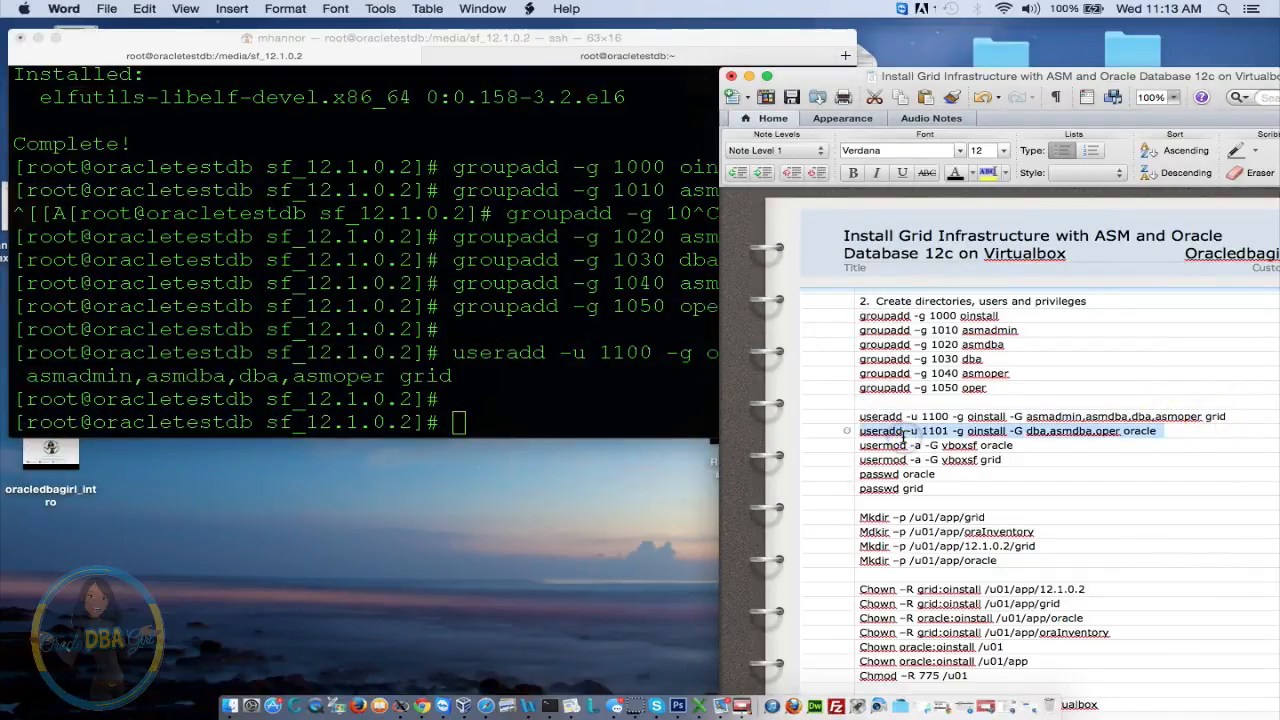
{"action": "left_click", "coordinate": [600, 398]}
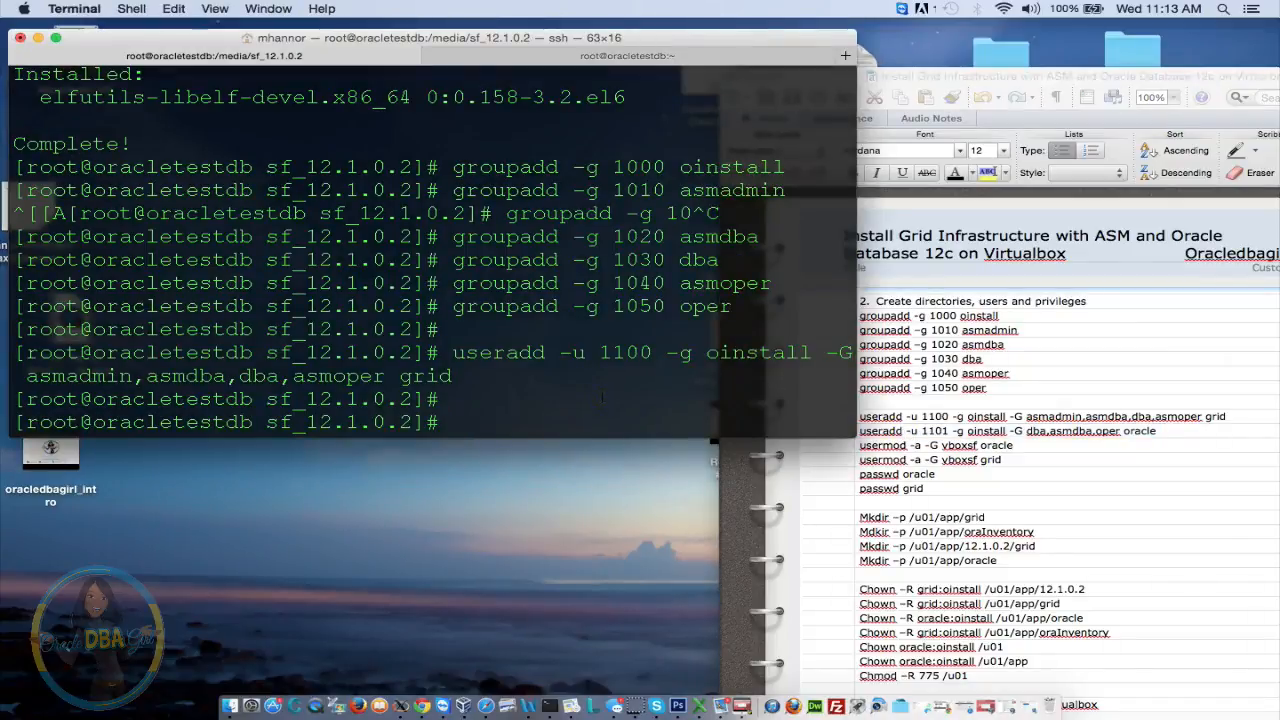
{"action": "left_click", "coordinate": [1215, 445]}
{"action": "left_click_drag", "start_coordinate": [1157, 432], "coordinate": [838, 438]}
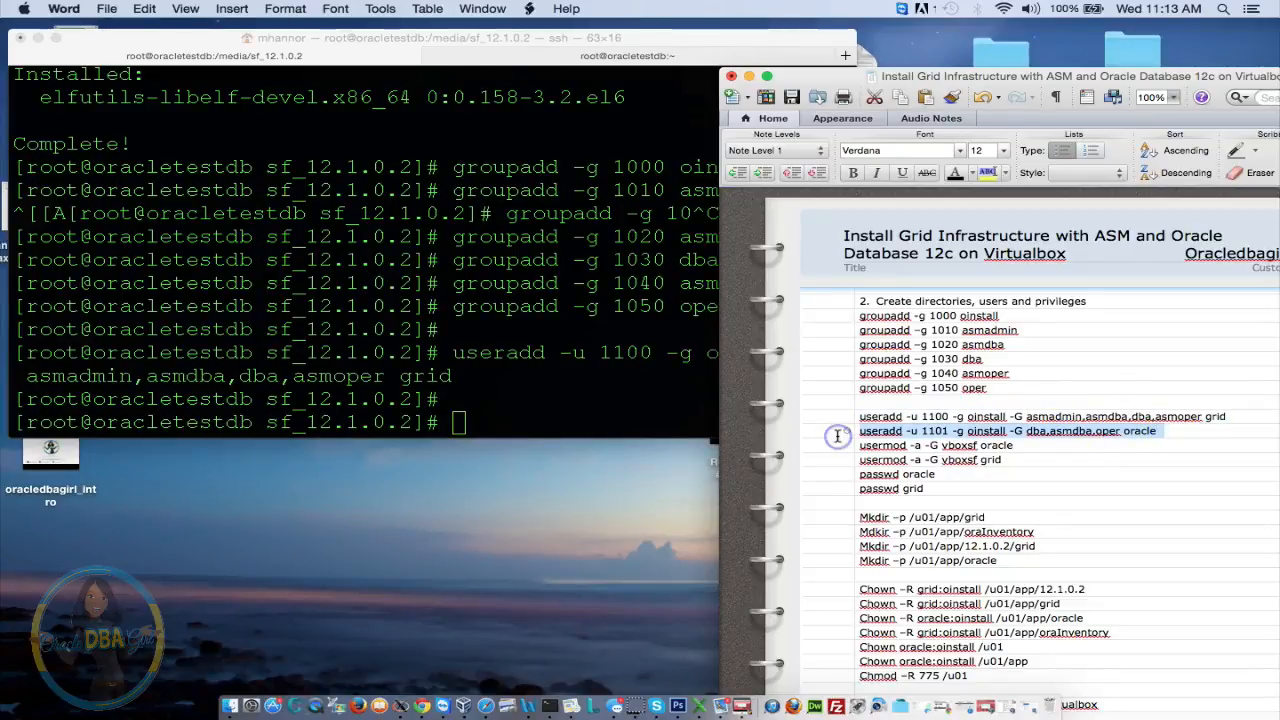
{"action": "left_click", "coordinate": [486, 369]}
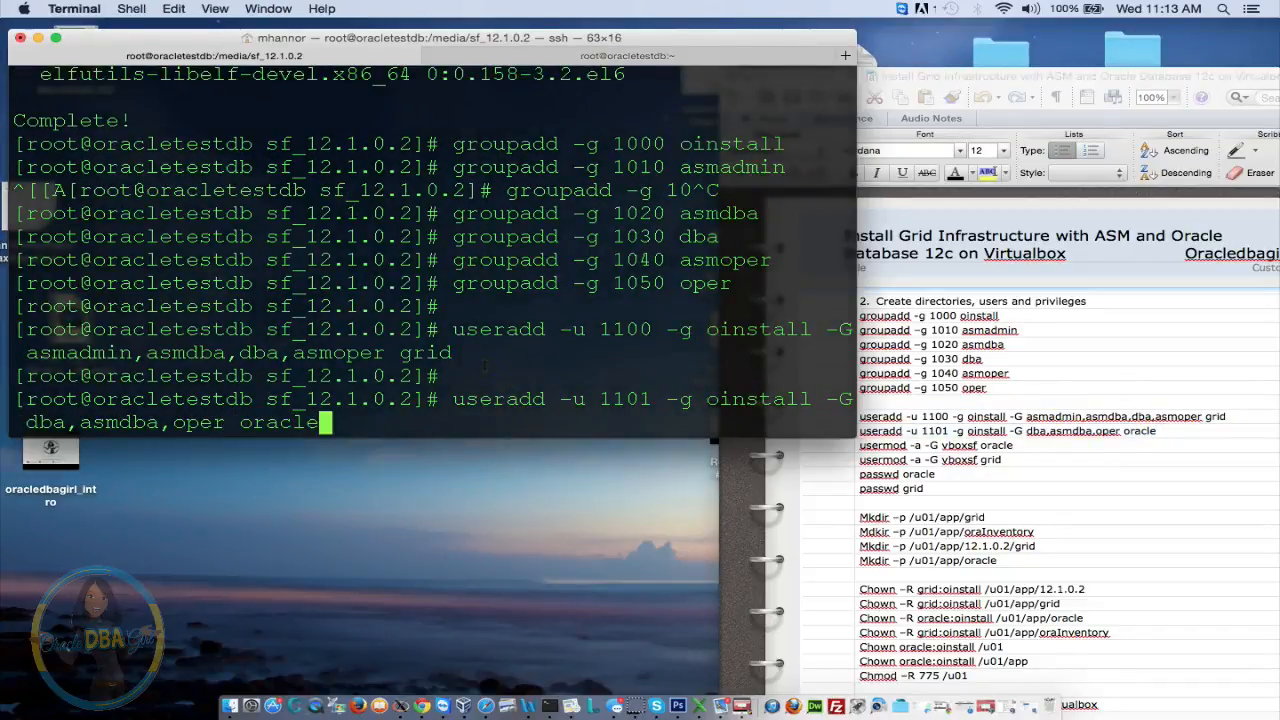
{"action": "key", "text": "Return"}
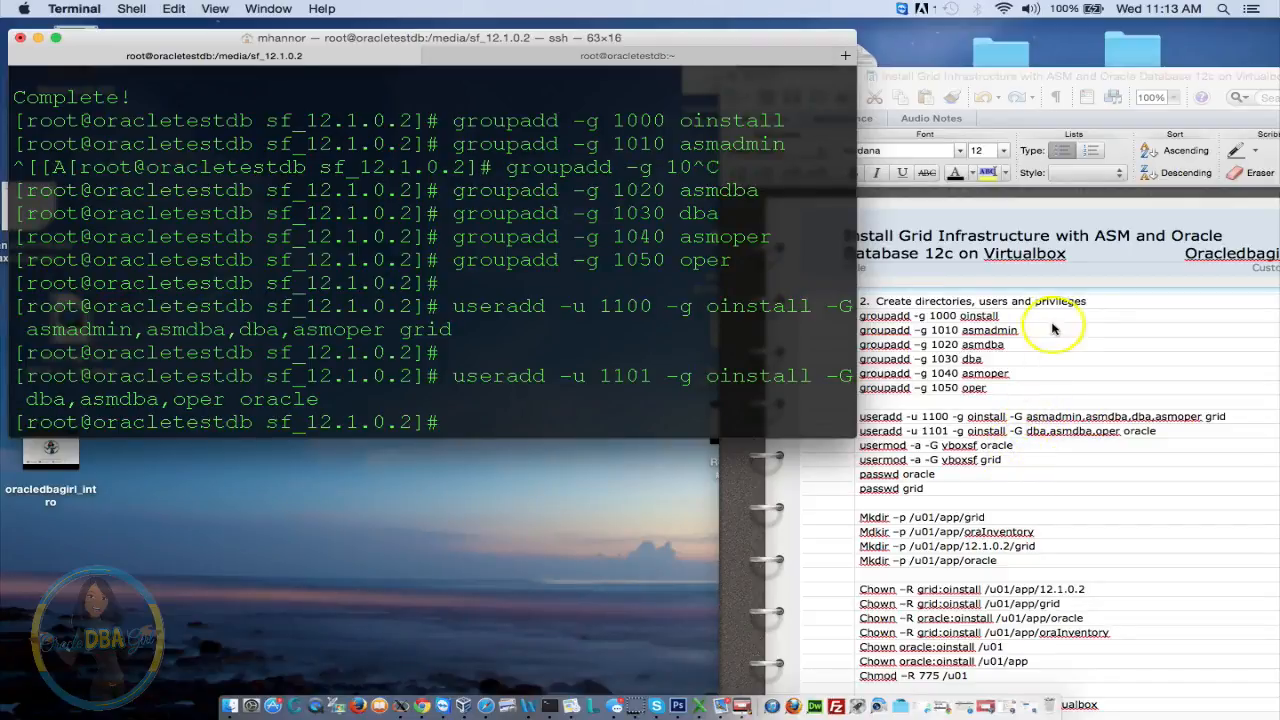
Add the oracle user to the vboxsf group with usermod -a -G vboxsf oracle
{"action": "left_click", "coordinate": [1022, 438]}
{"action": "triple_click", "coordinate": [1022, 436]}
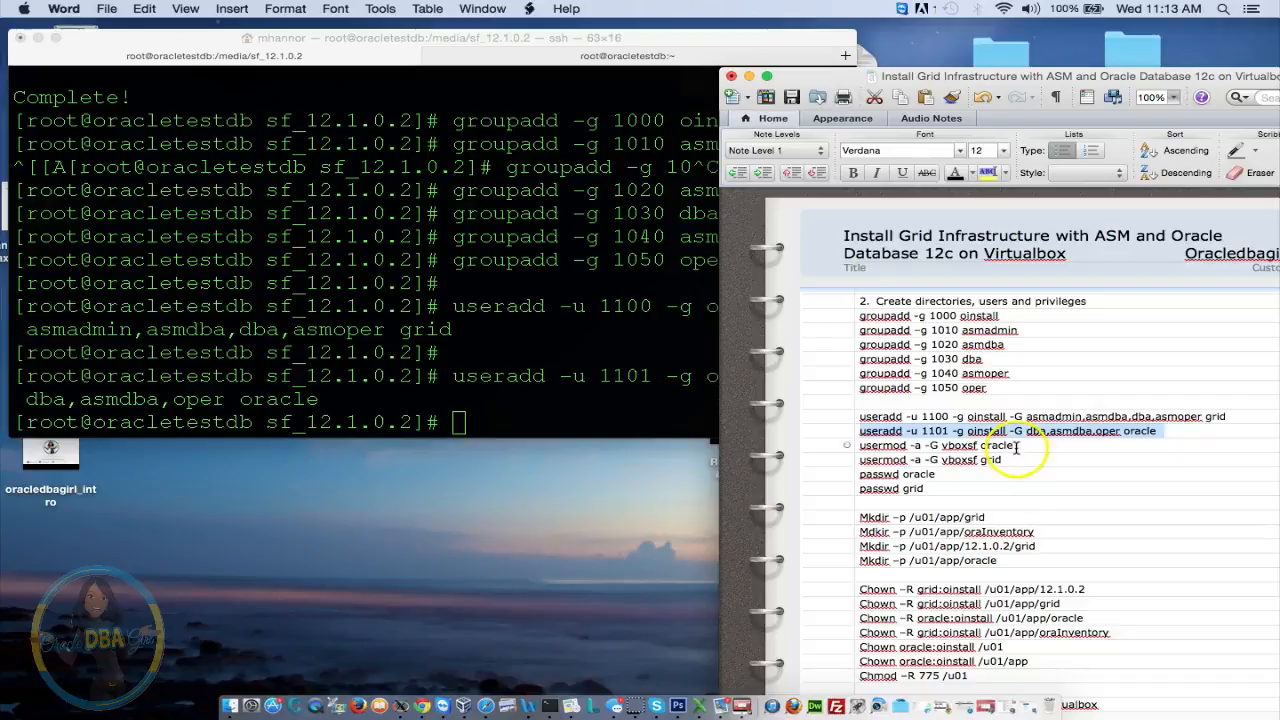
{"action": "left_click", "coordinate": [953, 445]}
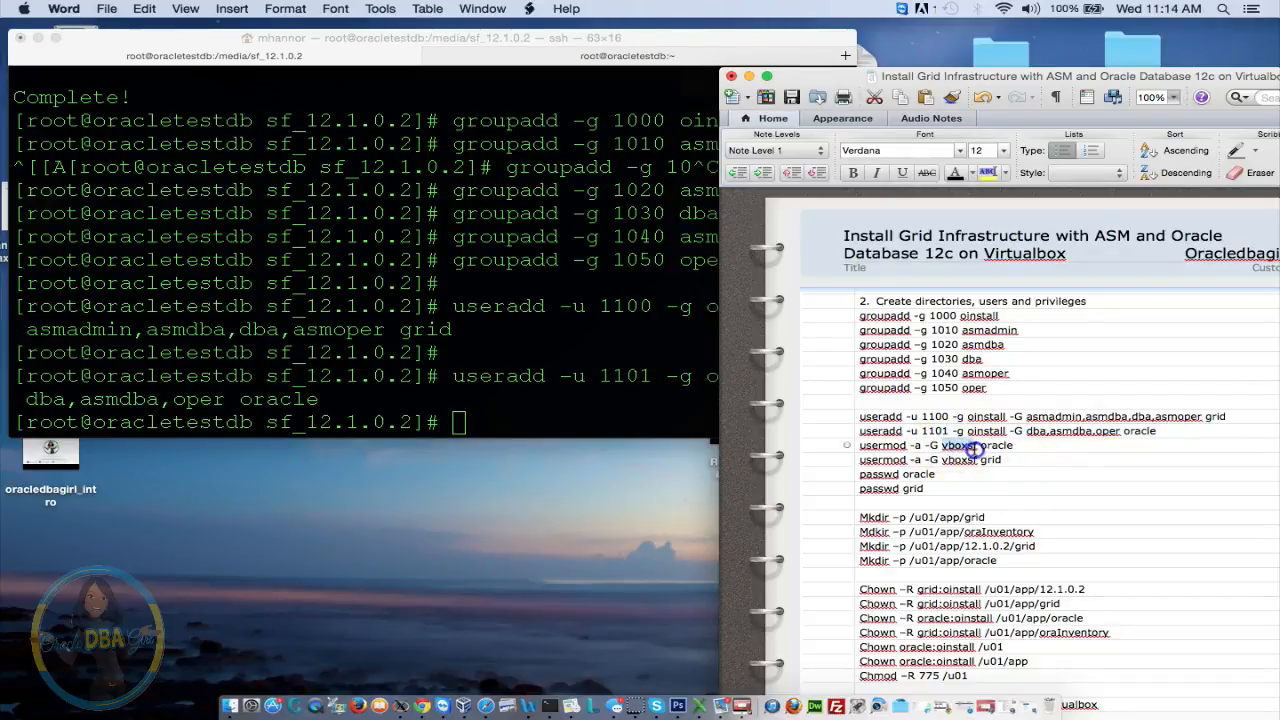
{"action": "left_click_drag", "start_coordinate": [1016, 446], "coordinate": [870, 445]}
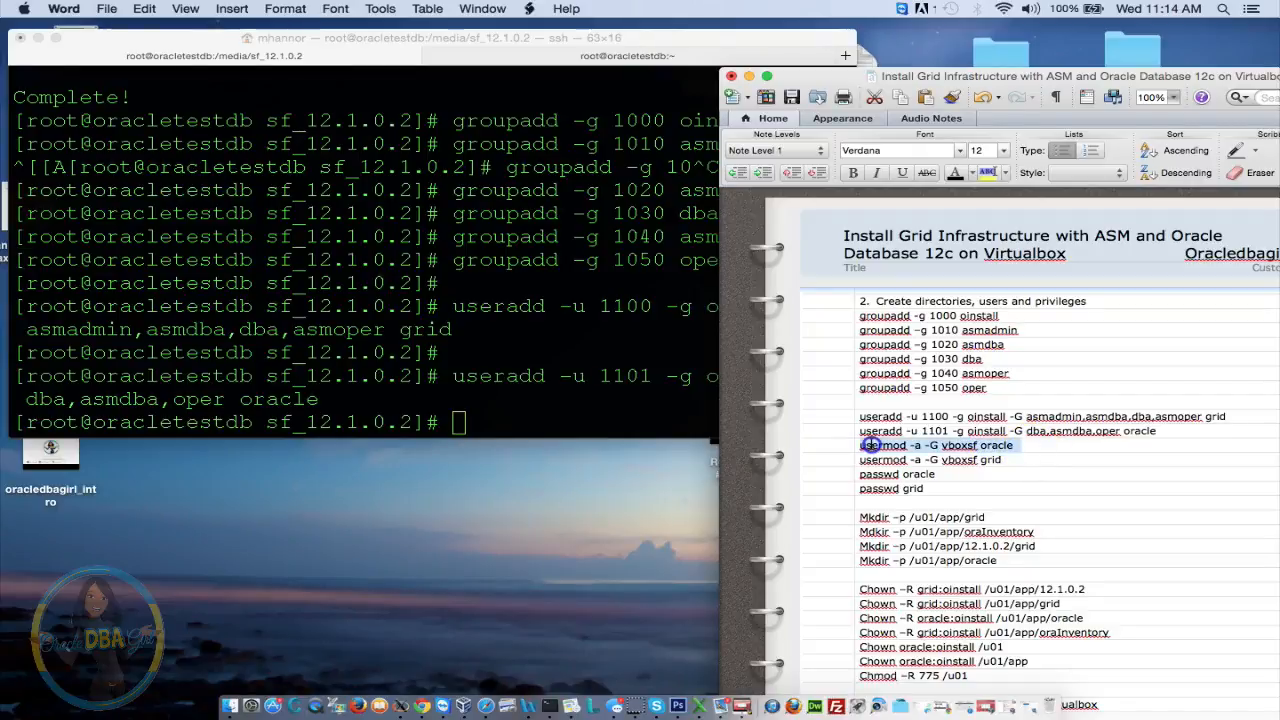
{"action": "left_click", "coordinate": [615, 425]}
{"action": "key", "text": "super+v"}
{"action": "key", "text": "Return"}
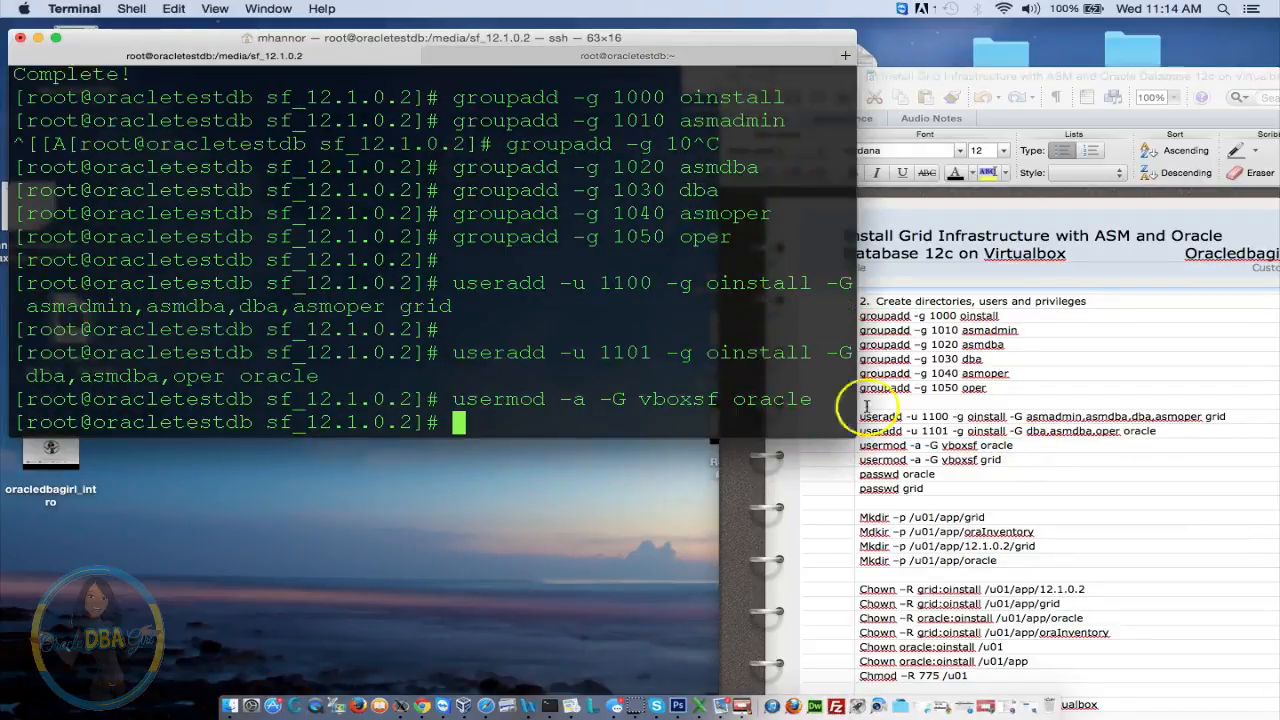
Add the grid user to the vboxsf group with usermod -a -G vboxsf grid
{"action": "left_click", "coordinate": [1015, 468]}
{"action": "left_click_drag", "start_coordinate": [1005, 460], "coordinate": [813, 462]}
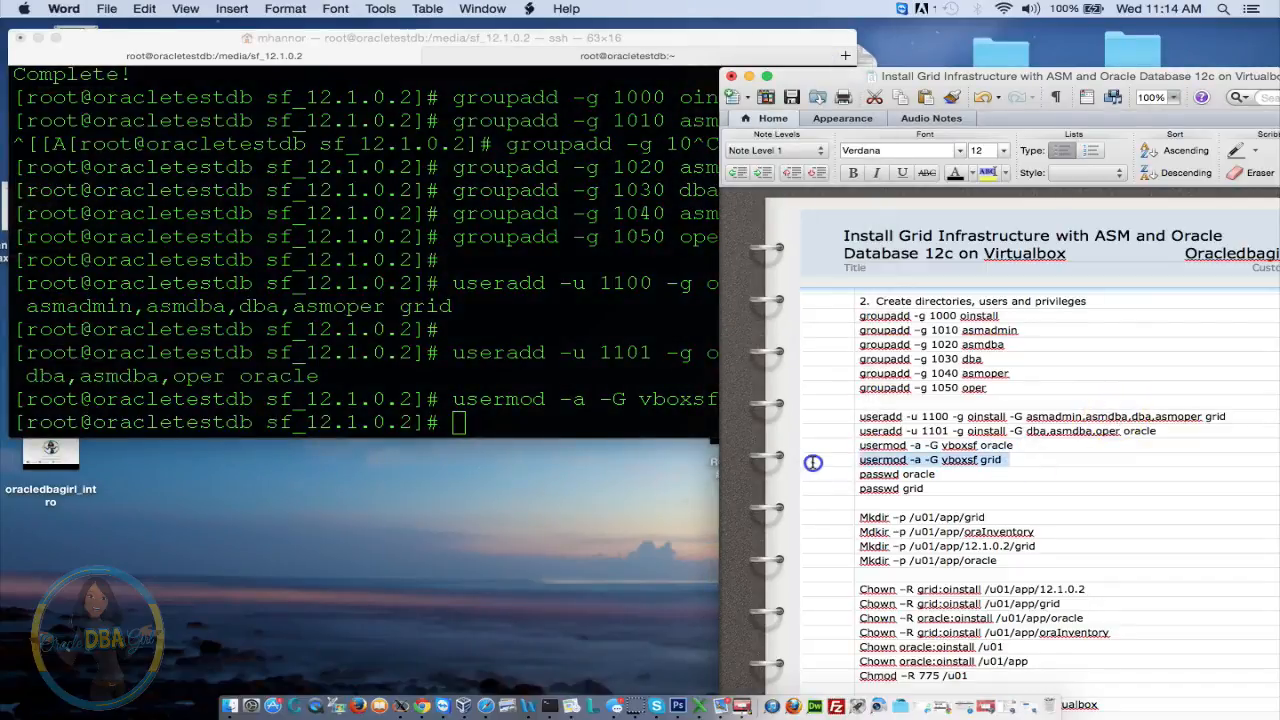
{"action": "left_click", "coordinate": [530, 398]}
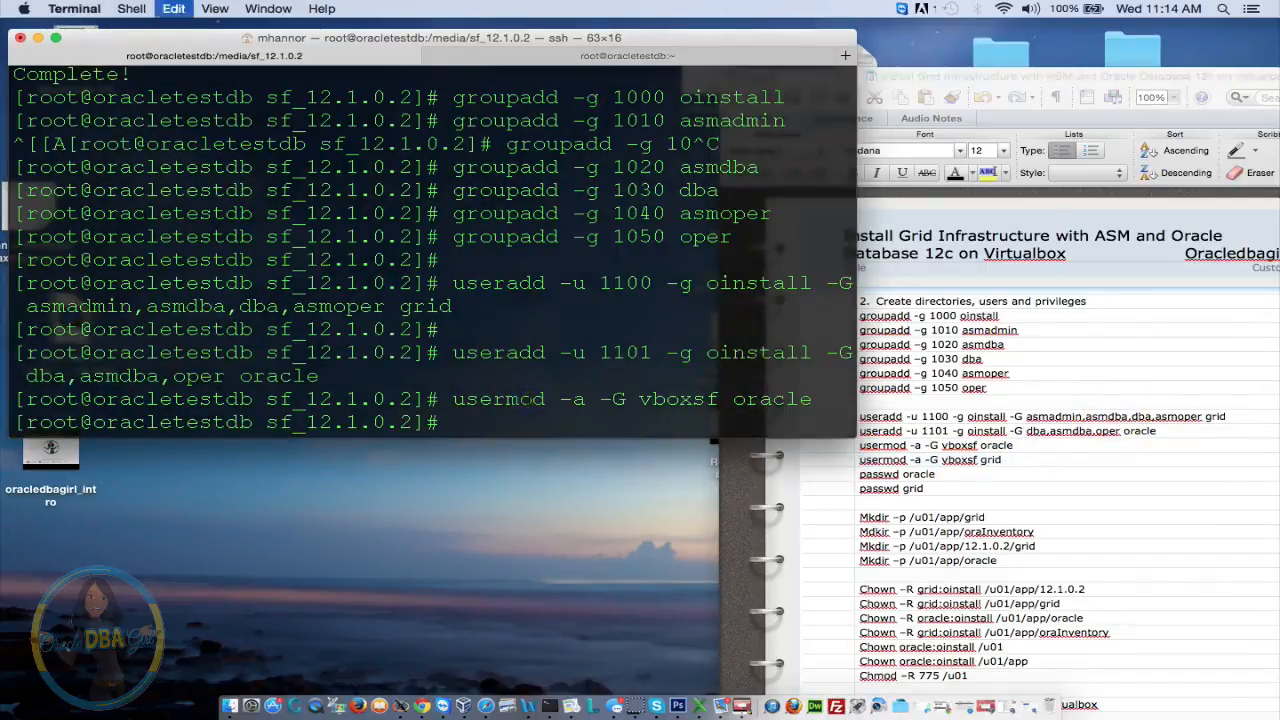
{"action": "key", "text": "super+v"}
{"action": "key", "text": "Return"}
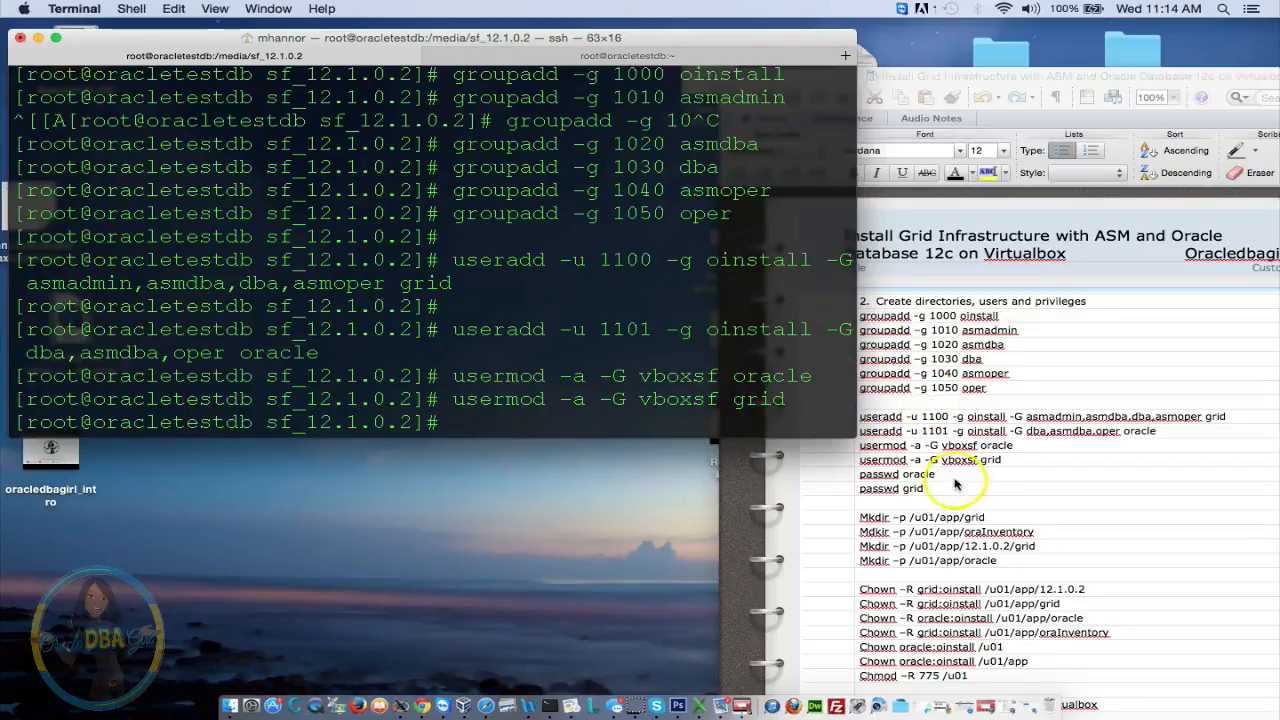
Set and confirm a new password for the oracle user with passwd oracle
{"action": "type", "text": "pass"}
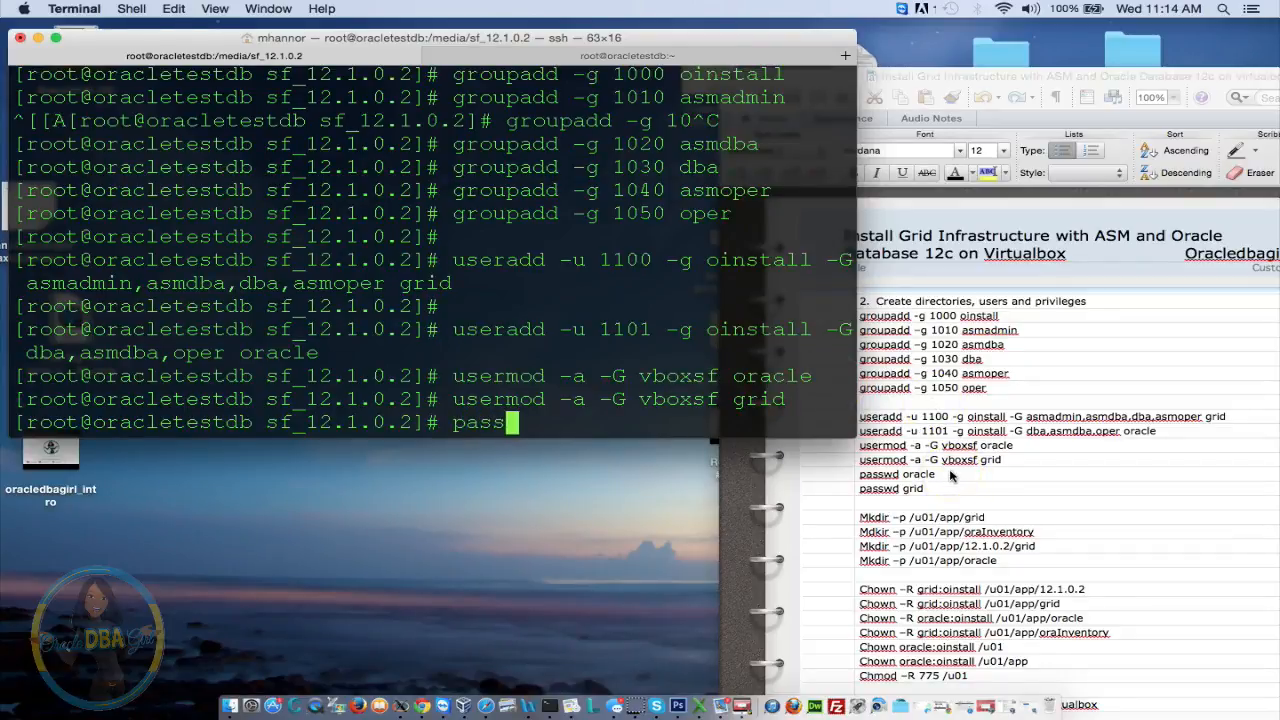
{"action": "type", "text": "wd ora"}
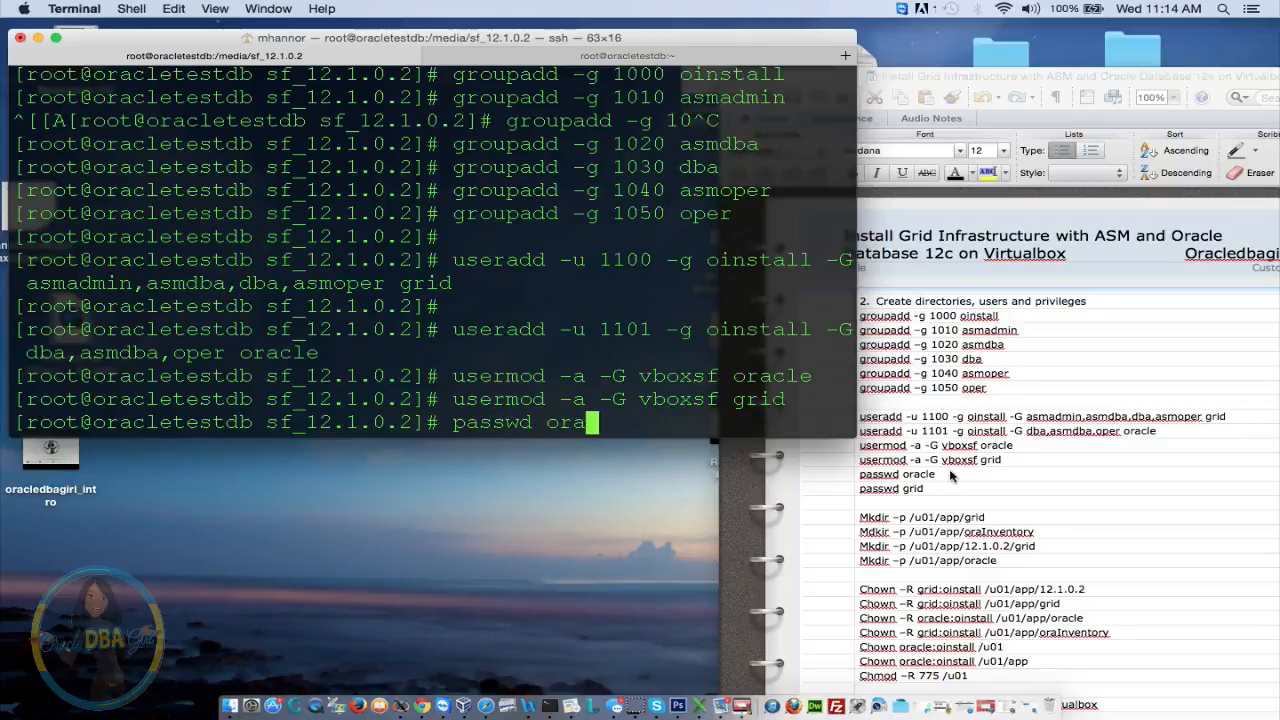
{"action": "type", "text": "cle"}
{"action": "key", "text": "Return"}
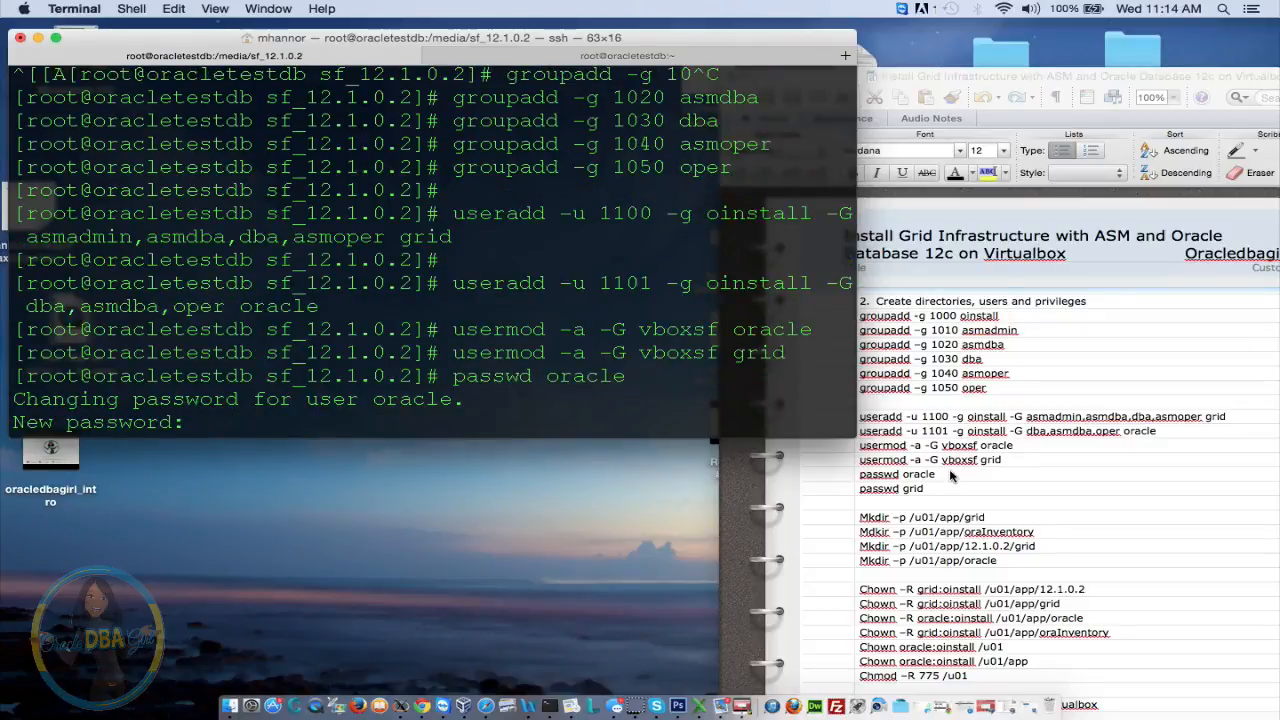
{"action": "key", "text": "Return"}
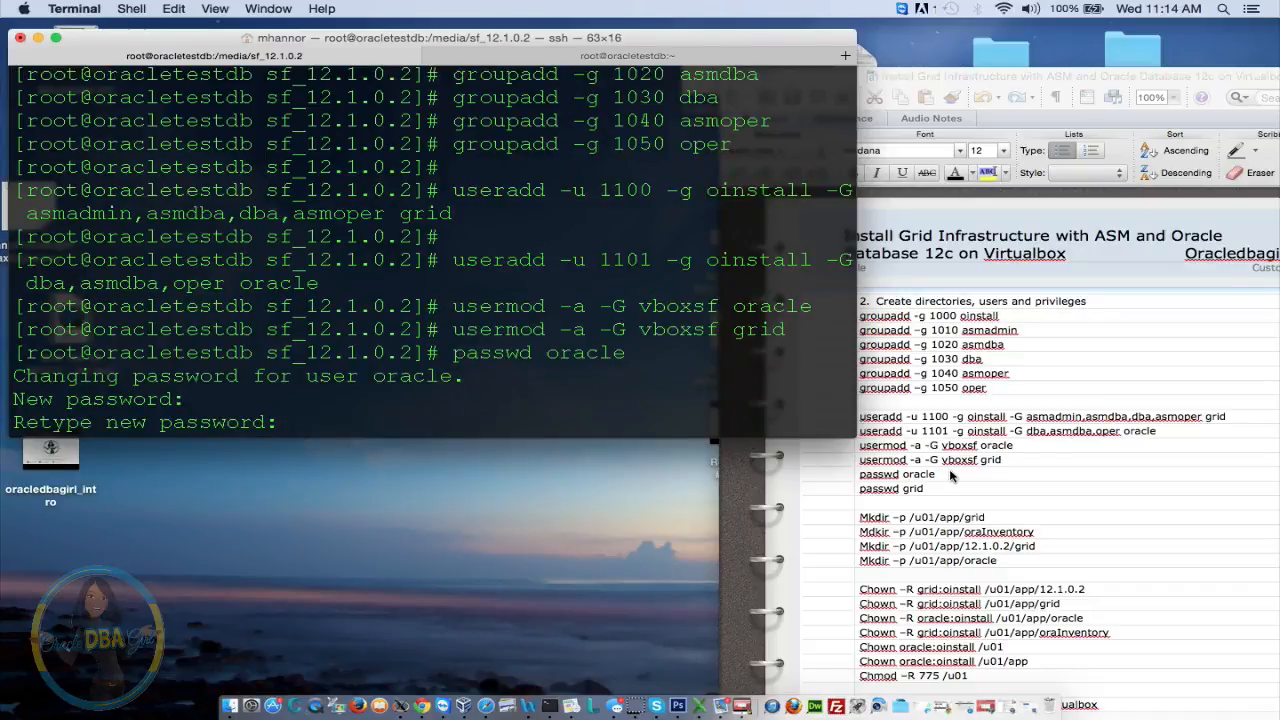
{"action": "key", "text": "Return"}
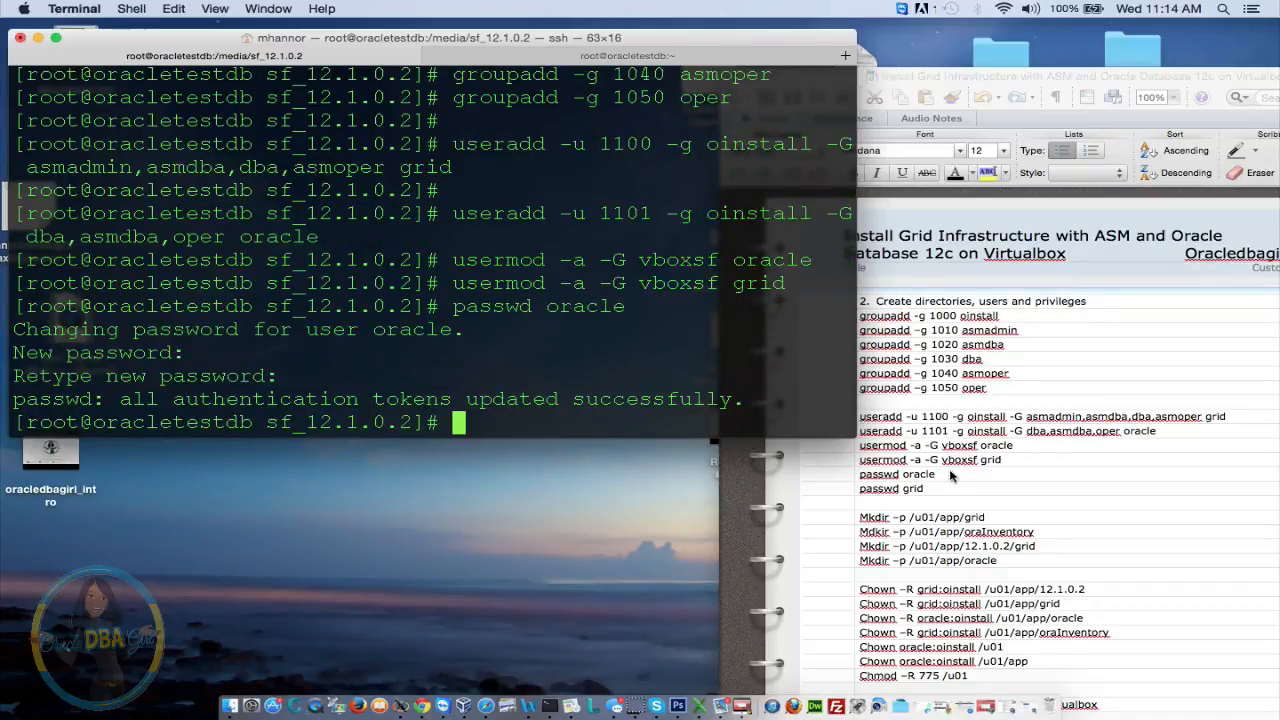
Set and confirm a new password for the grid user, then go back to the setup notes
{"action": "key", "text": "Up"}
{"action": "key", "text": "BackSpace"}
{"action": "key", "text": "BackSpace"}
{"action": "key", "text": "BackSpace"}
{"action": "key", "text": "BackSpace"}
{"action": "key", "text": "BackSpace"}
{"action": "key", "text": "BackSpace"}
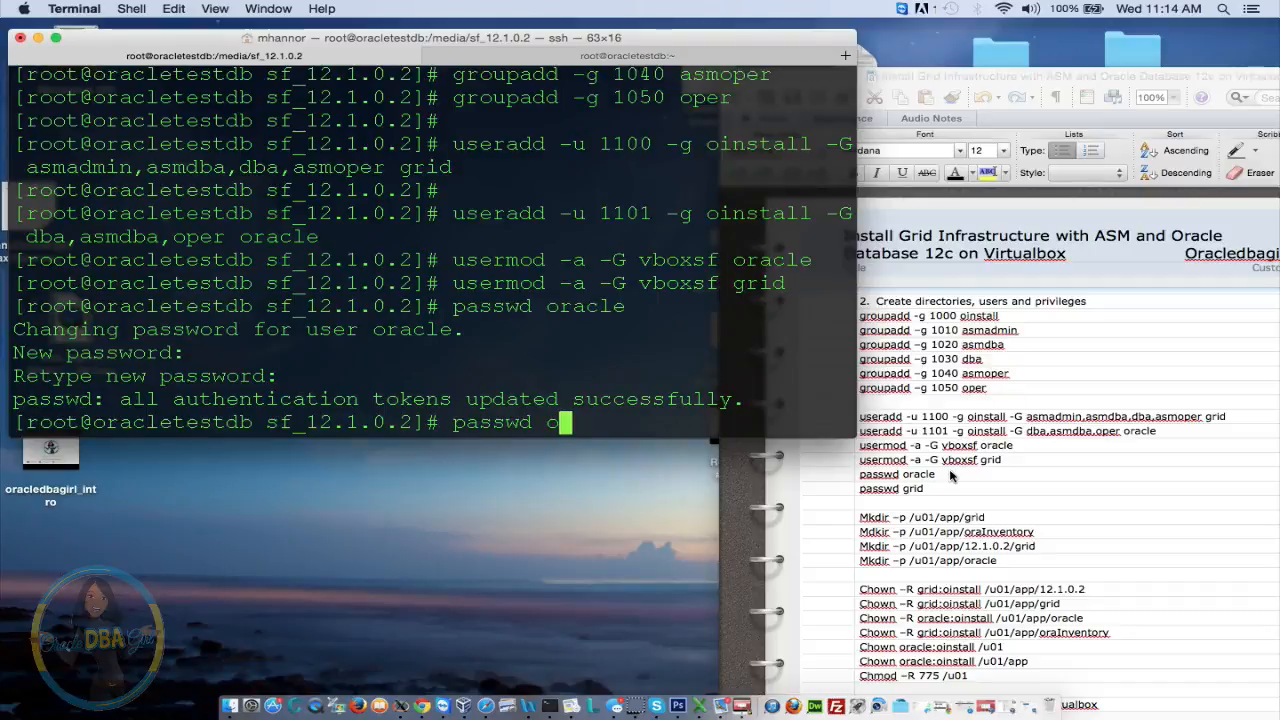
{"action": "type", "text": "grid"}
{"action": "key", "text": "Return"}
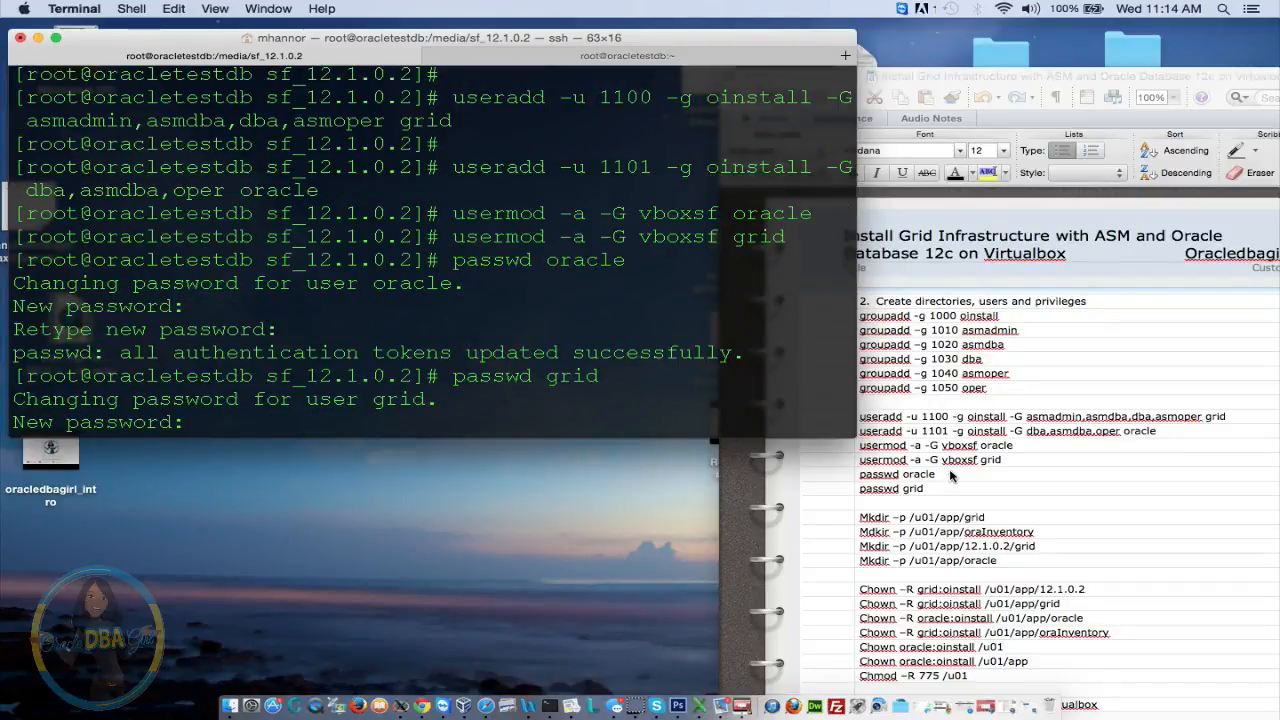
{"action": "key", "text": "Return"}
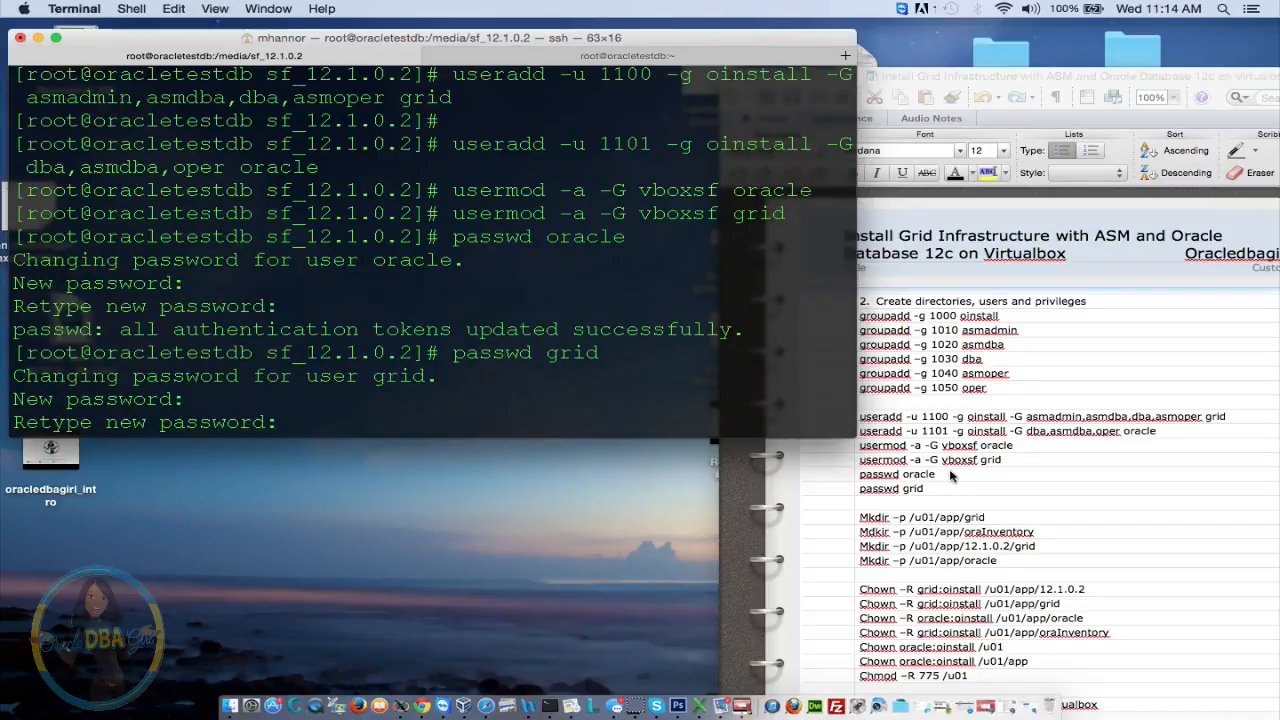
{"action": "key", "text": "Return"}
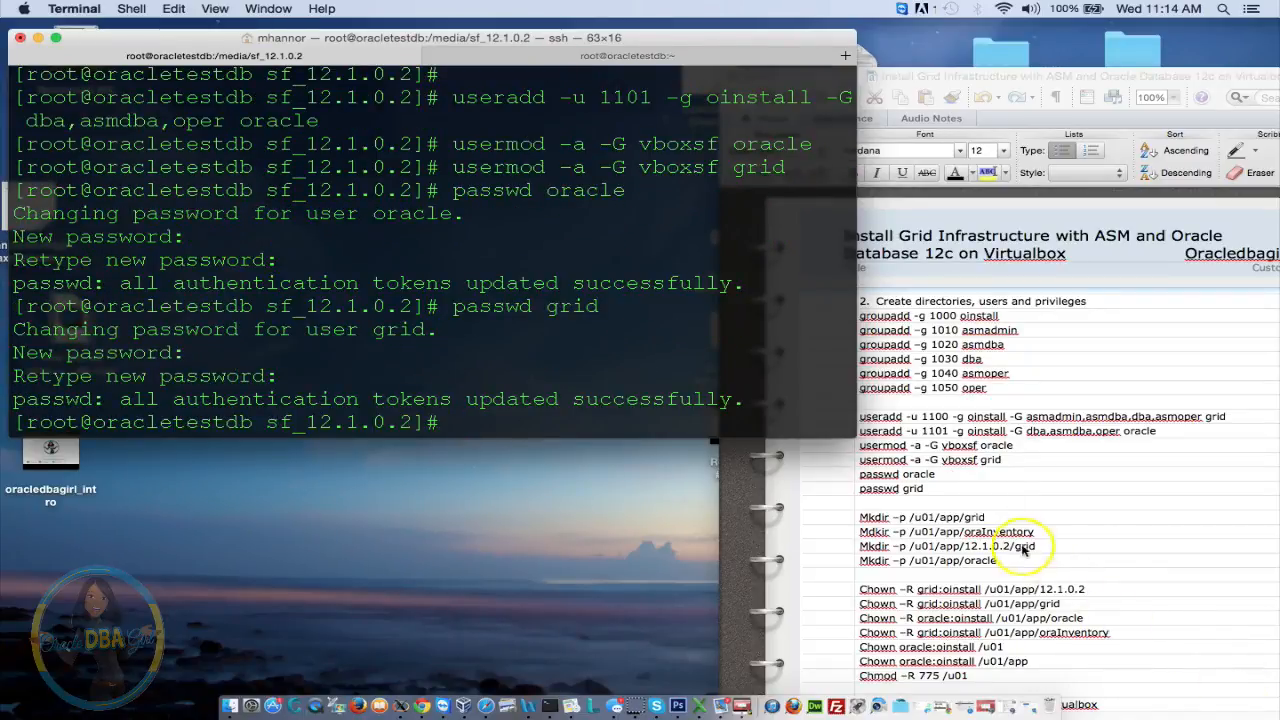
{"action": "left_click", "coordinate": [944, 492]}
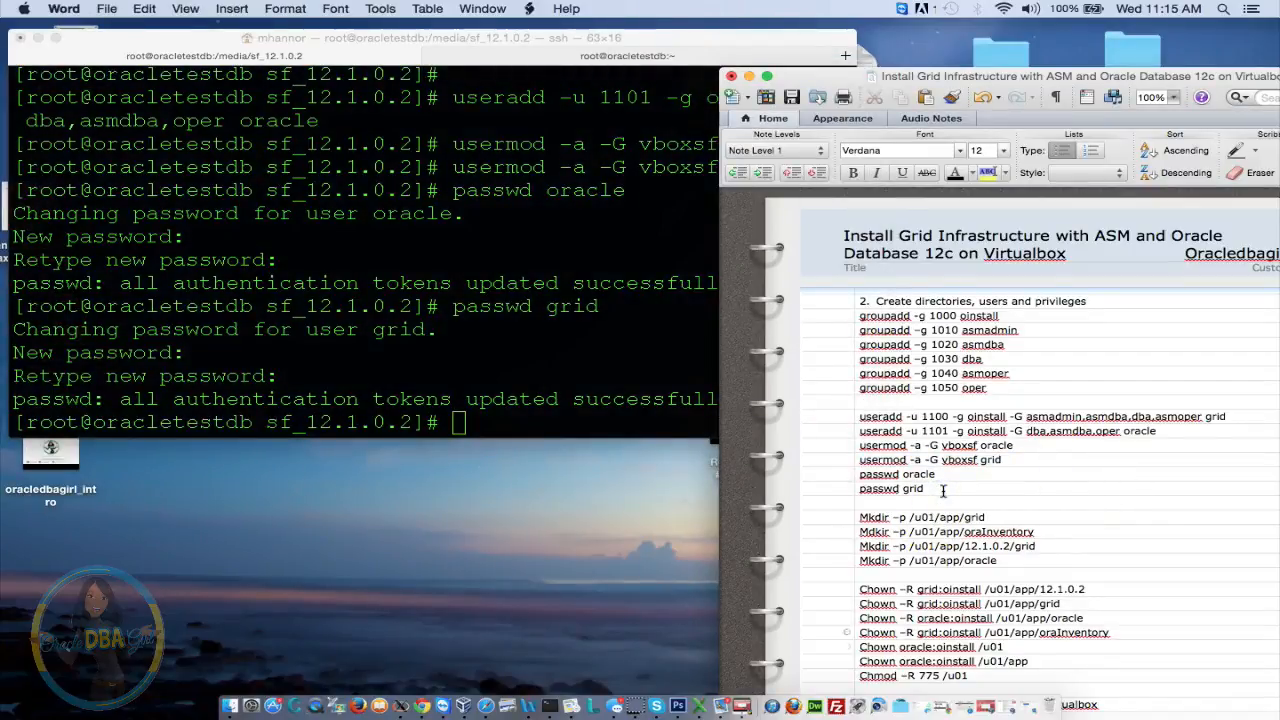
Create the /u01/app/grid and /u01/app/oraInventory directories with mkdir -p
{"action": "scroll", "coordinate": [943, 491], "scroll_direction": "down", "scroll_amount": 10}
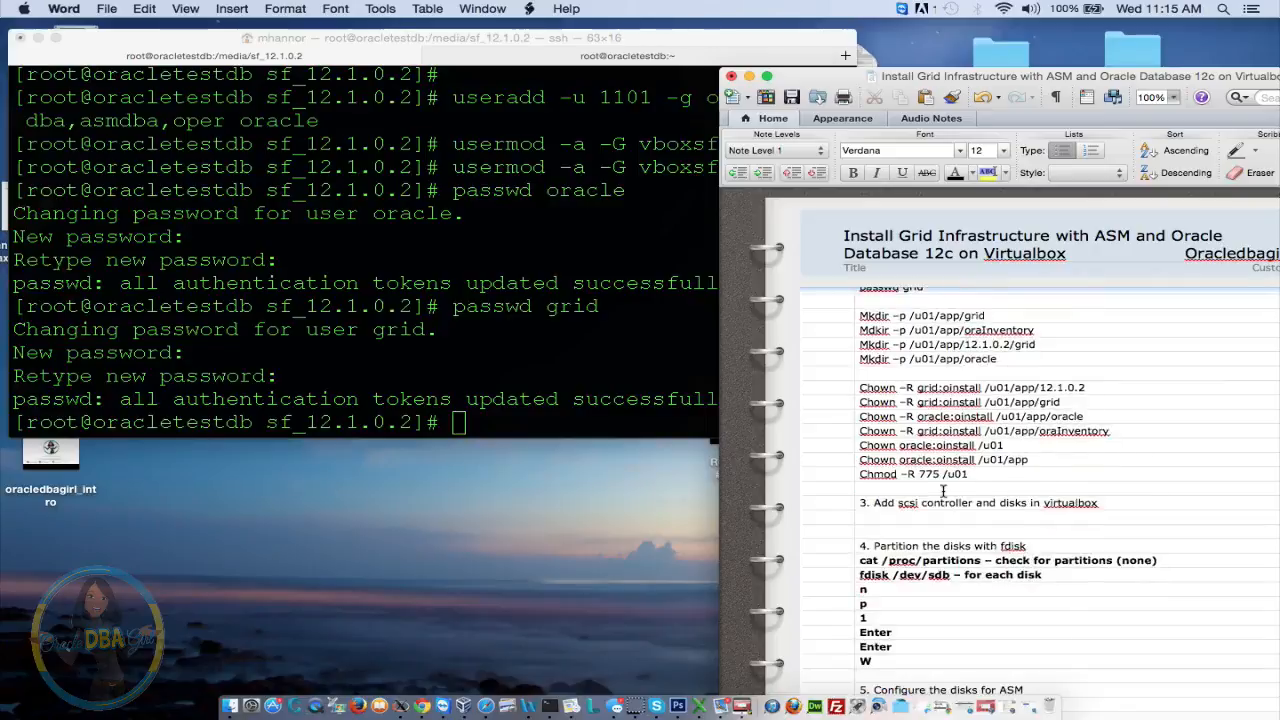
{"action": "scroll", "coordinate": [943, 491], "scroll_direction": "down", "scroll_amount": 1}
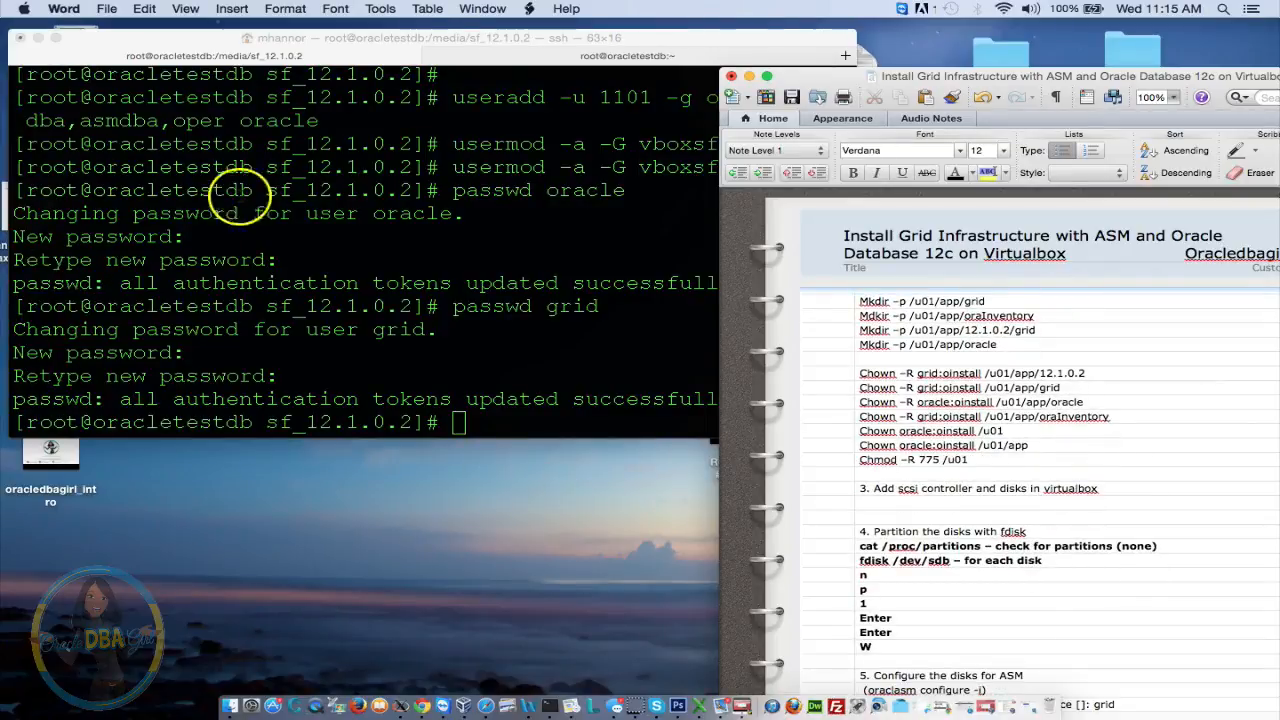
{"action": "left_click", "coordinate": [277, 171]}
{"action": "type", "text": "mkd"}
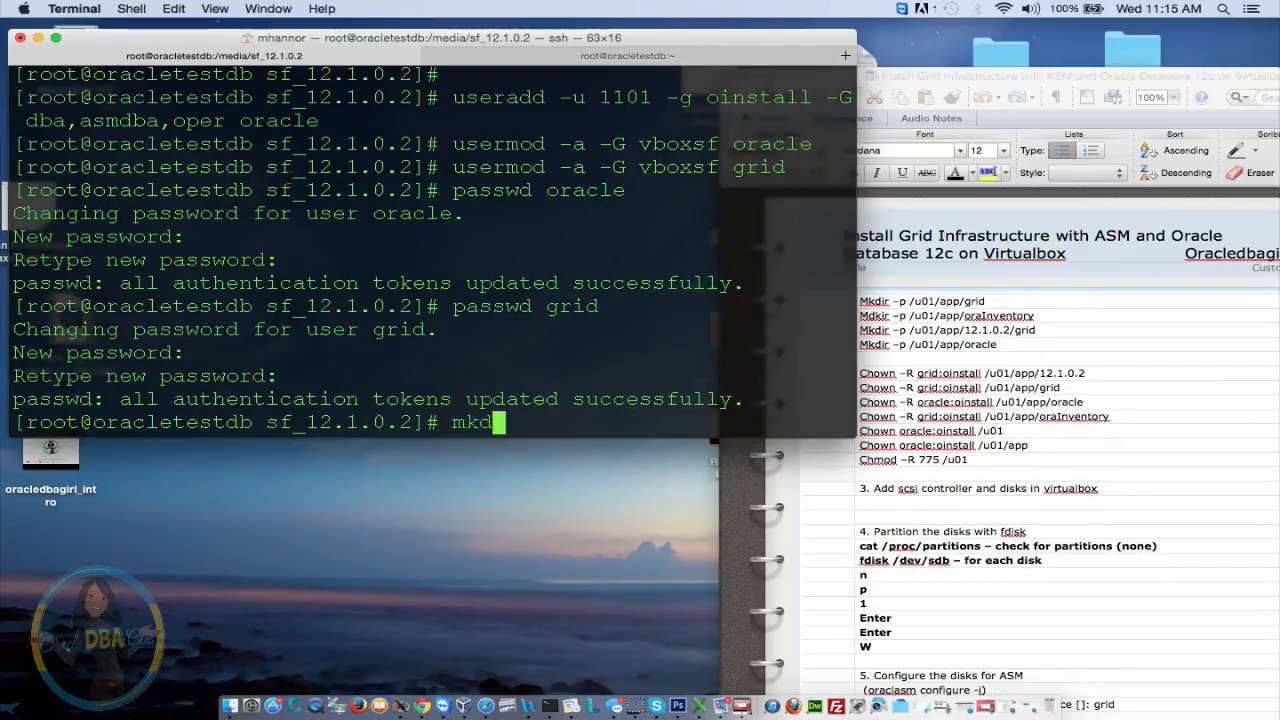
{"action": "type", "text": "ir"}
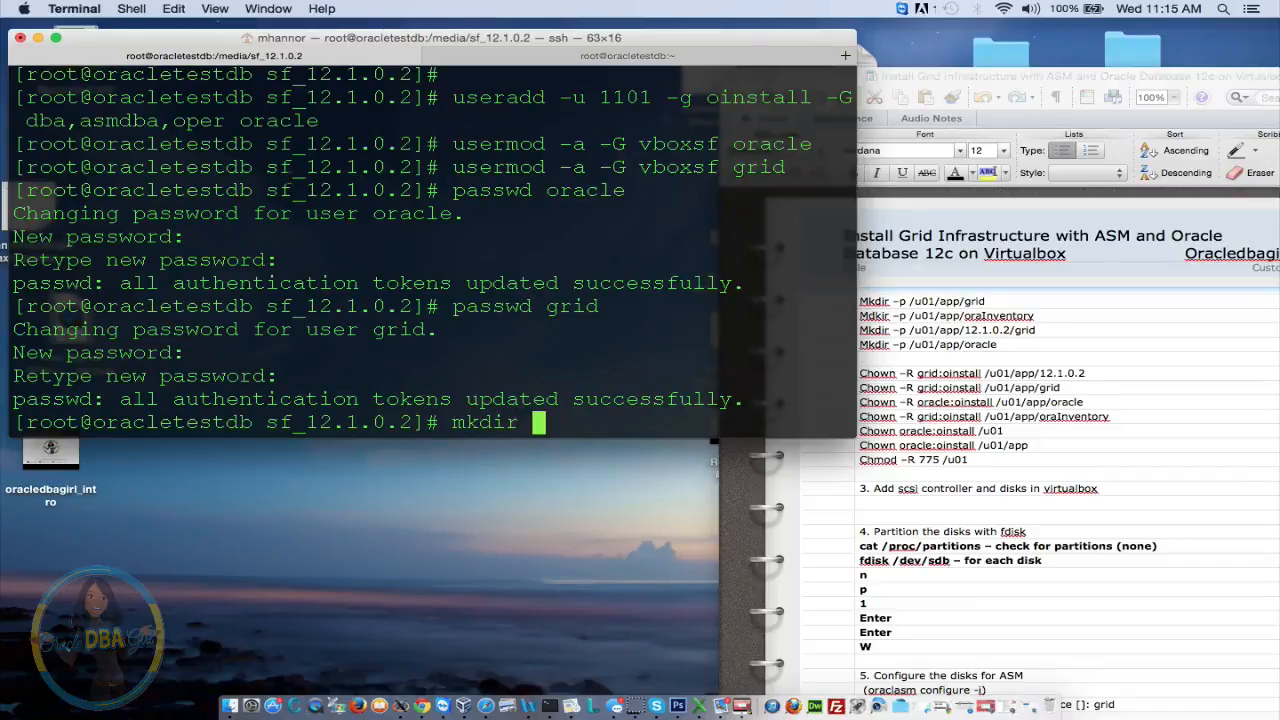
{"action": "type", "text": " -p /u"}
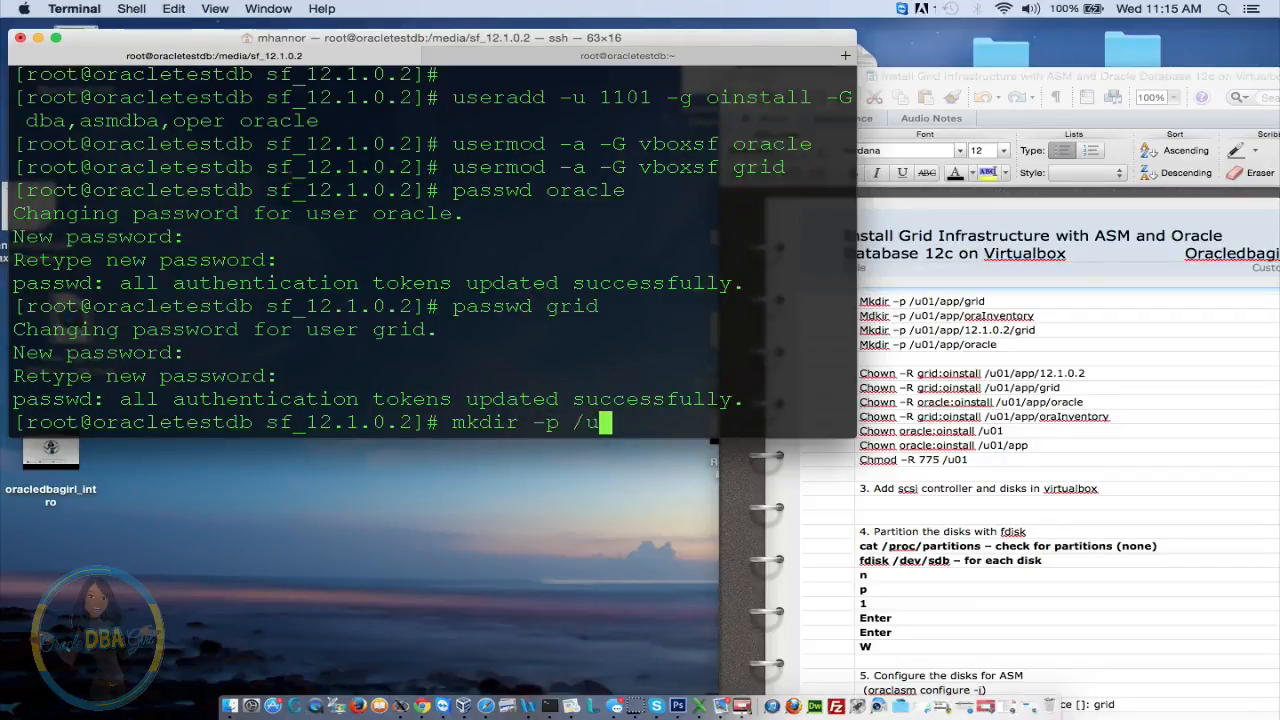
{"action": "type", "text": "01/app/grid"}
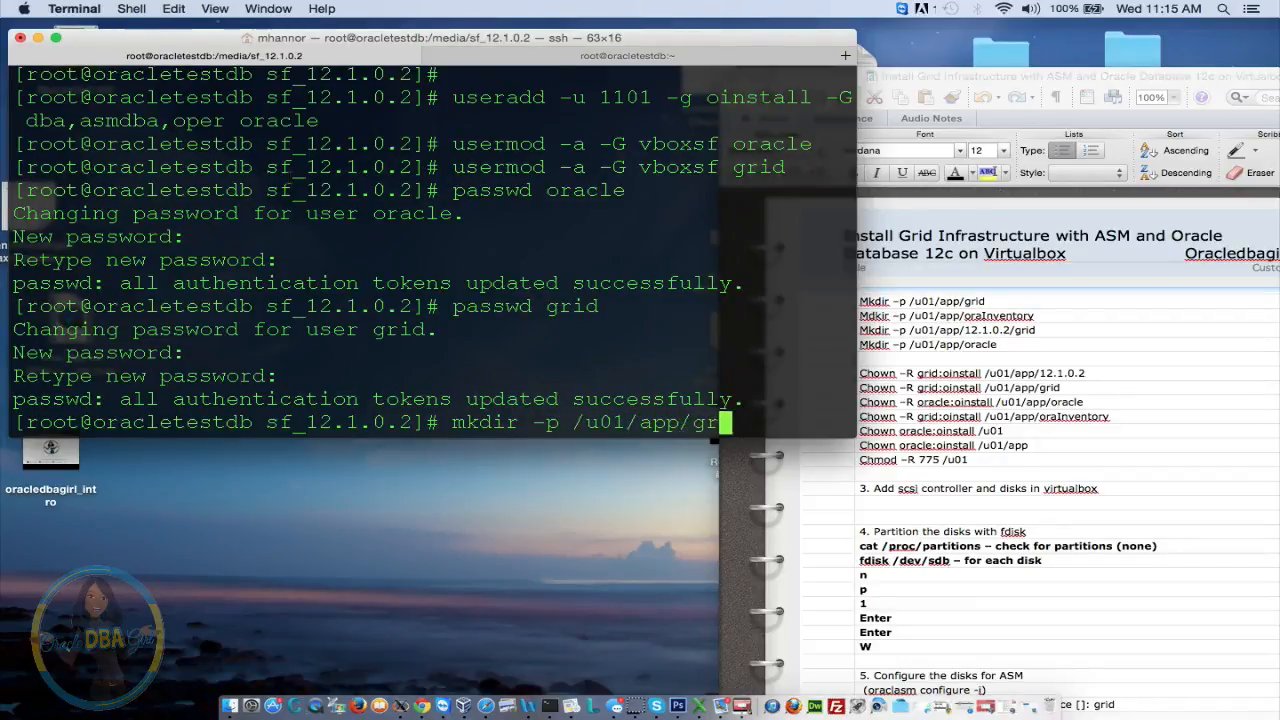
{"action": "key", "text": "Return"}
{"action": "key", "text": "Up"}
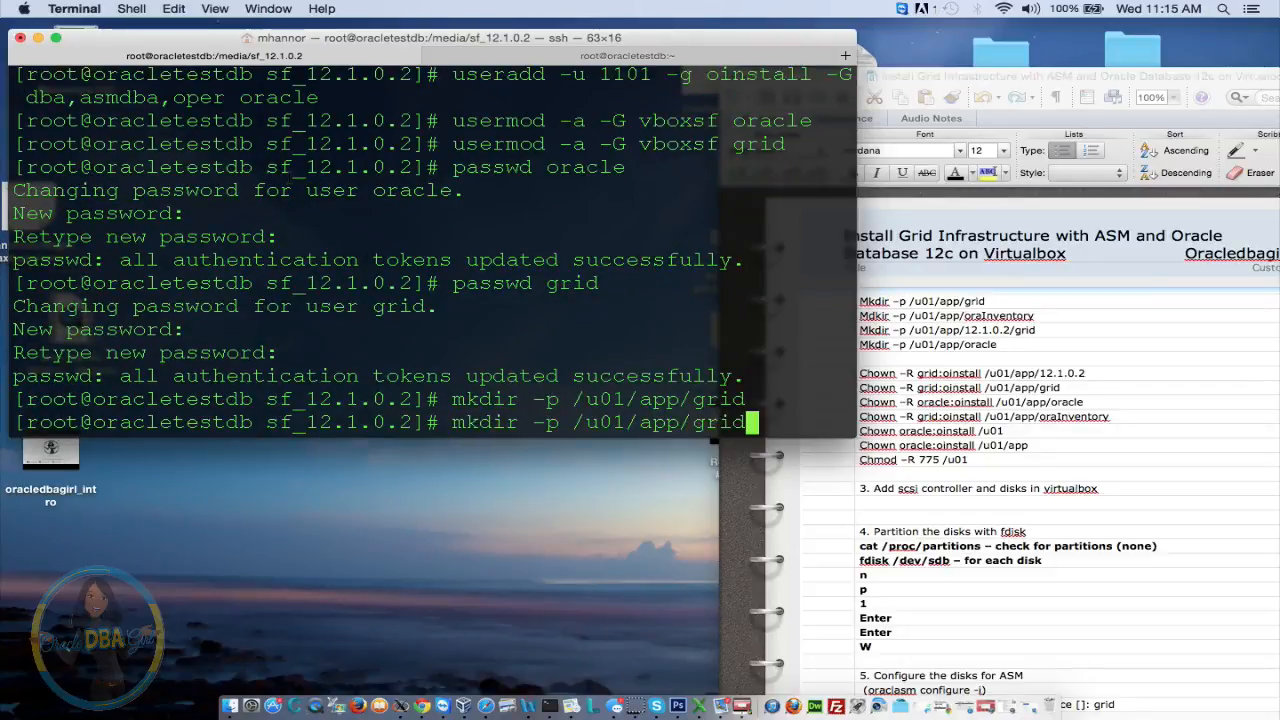
{"action": "key", "text": "BackSpace"}
{"action": "key", "text": "BackSpace"}
{"action": "key", "text": "BackSpace"}
{"action": "key", "text": "BackSpace"}
{"action": "type", "text": "oraInven"}
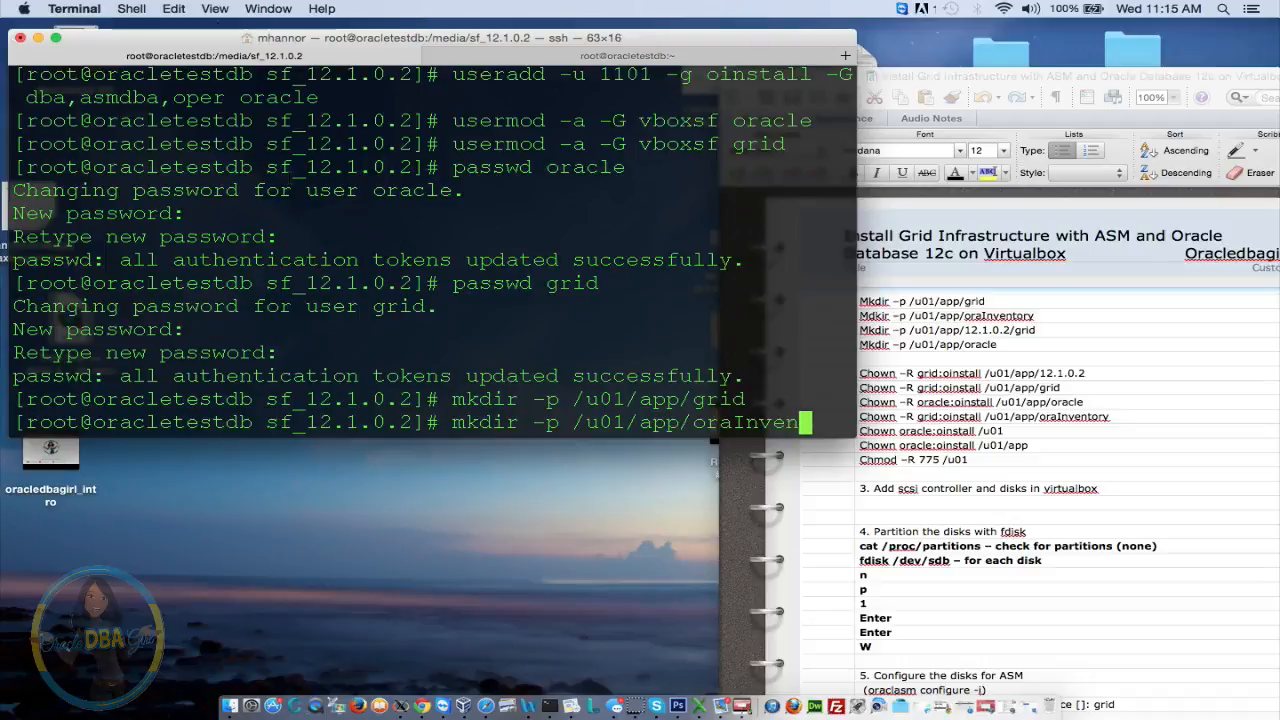
{"action": "type", "text": "tory"}
{"action": "key", "text": "Return"}
Create the /u01/app/12.1.0.2 and /u01/app/oracle directories with mkdir -p
{"action": "key", "text": "Up"}
{"action": "key", "text": "Return"}
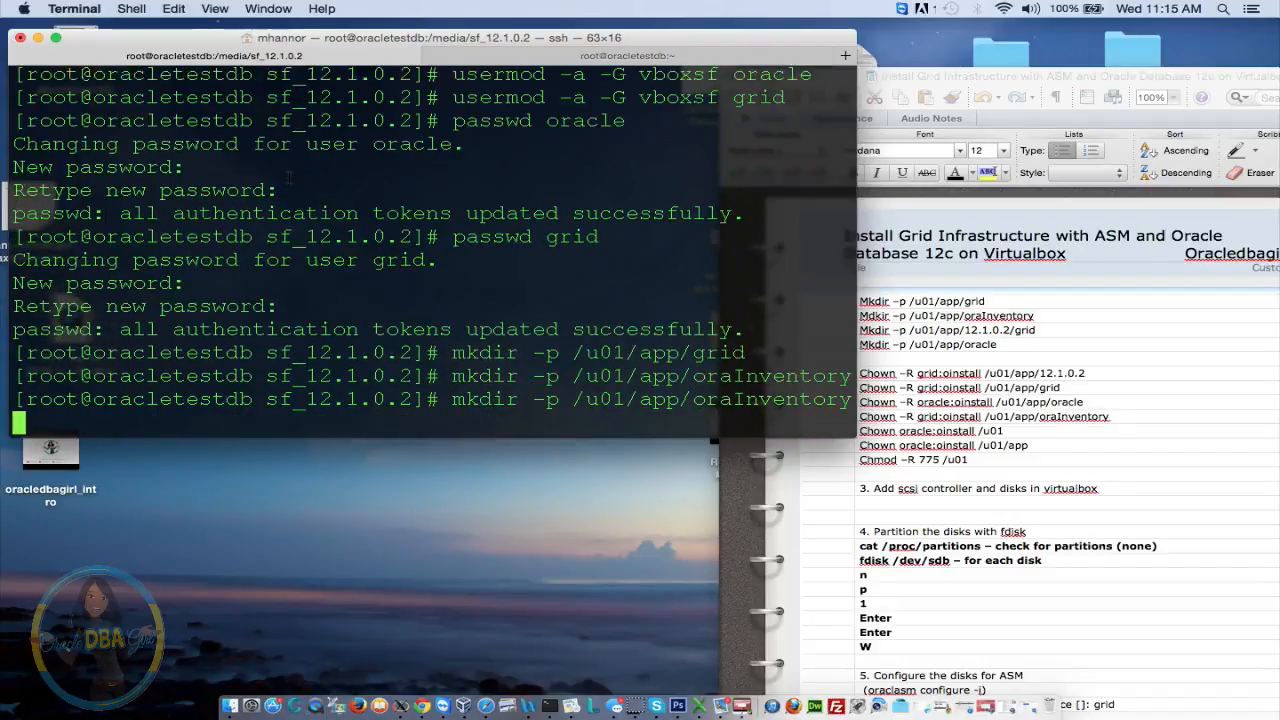
{"action": "key", "text": "BackSpace"}
{"action": "key", "text": "BackSpace"}
{"action": "key", "text": "BackSpace"}
{"action": "key", "text": "BackSpace"}
{"action": "key", "text": "BackSpace"}
{"action": "key", "text": "BackSpace"}
{"action": "key", "text": "BackSpace"}
{"action": "key", "text": "BackSpace"}
{"action": "key", "text": "BackSpace"}
{"action": "key", "text": "BackSpace"}
{"action": "key", "text": "BackSpace"}
{"action": "key", "text": "BackSpace"}
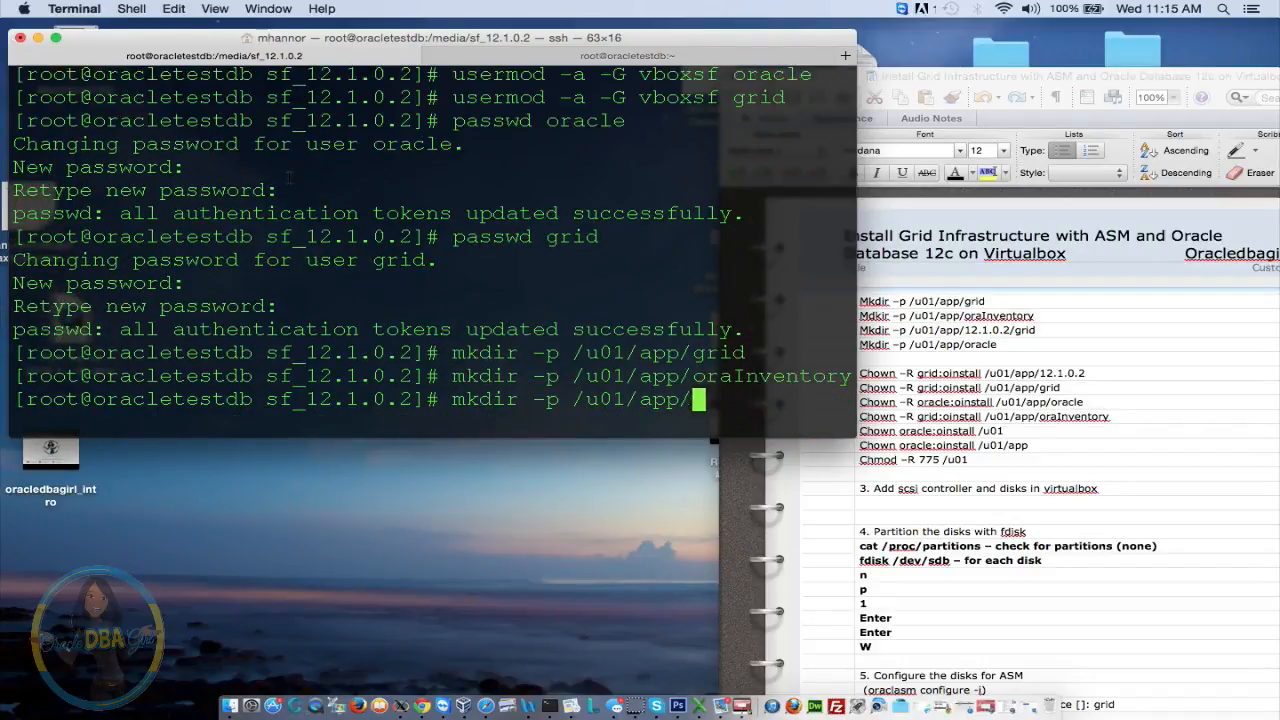
{"action": "type", "text": "12.1.0"}
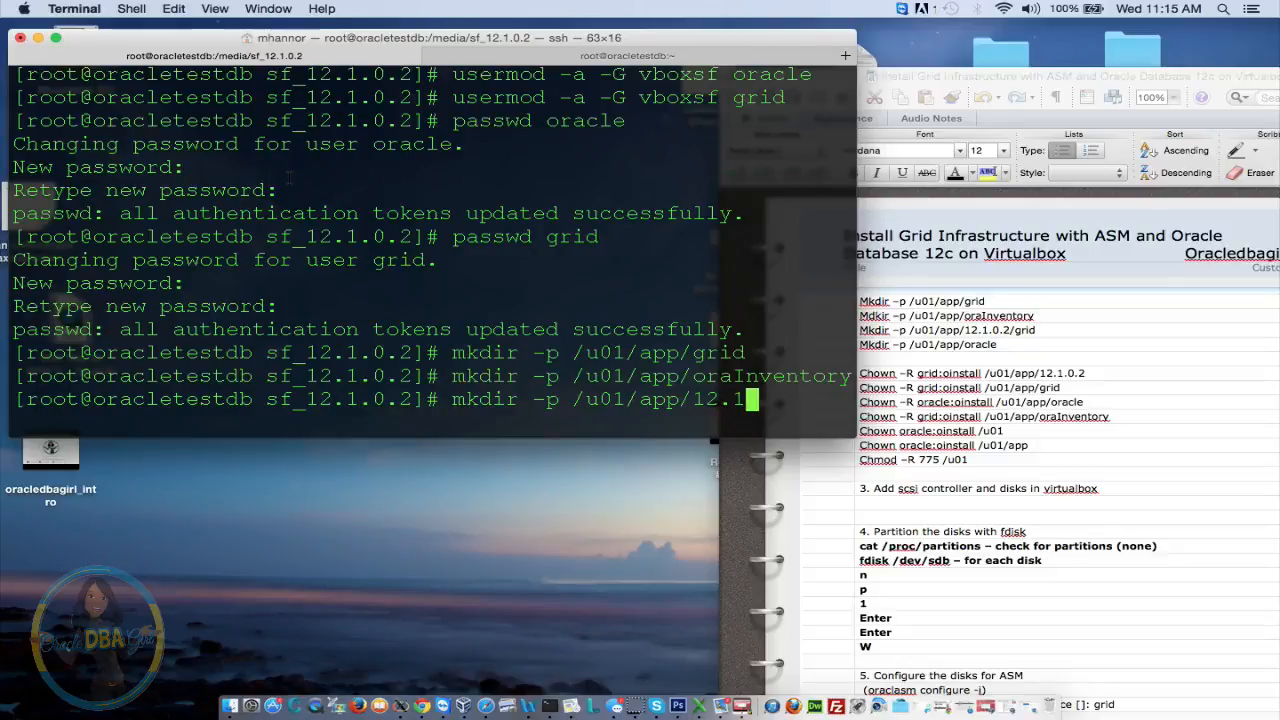
{"action": "type", "text": ".2"}
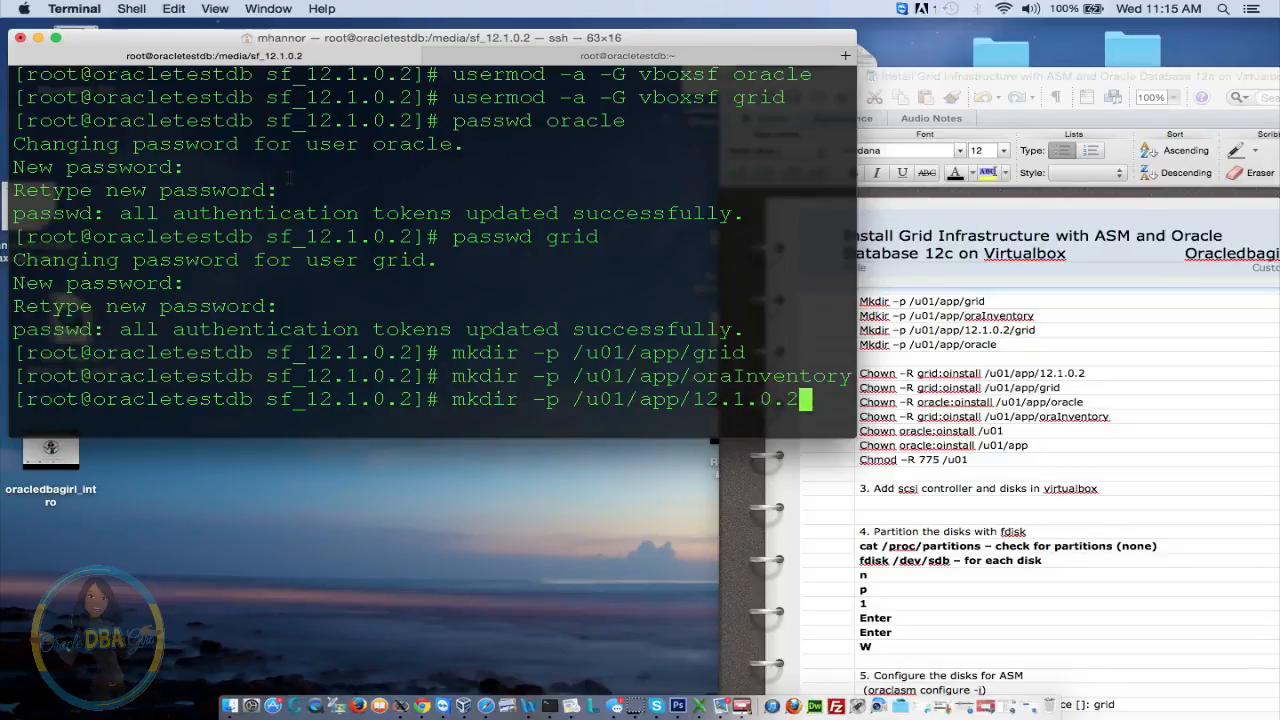
{"action": "key", "text": "Return"}
{"action": "key", "text": "Up"}
{"action": "key", "text": "BackSpace"}
{"action": "key", "text": "BackSpace"}
{"action": "key", "text": "BackSpace"}
{"action": "key", "text": "BackSpace"}
{"action": "key", "text": "BackSpace"}
{"action": "key", "text": "BackSpace"}
{"action": "key", "text": "BackSpace"}
{"action": "key", "text": "BackSpace"}
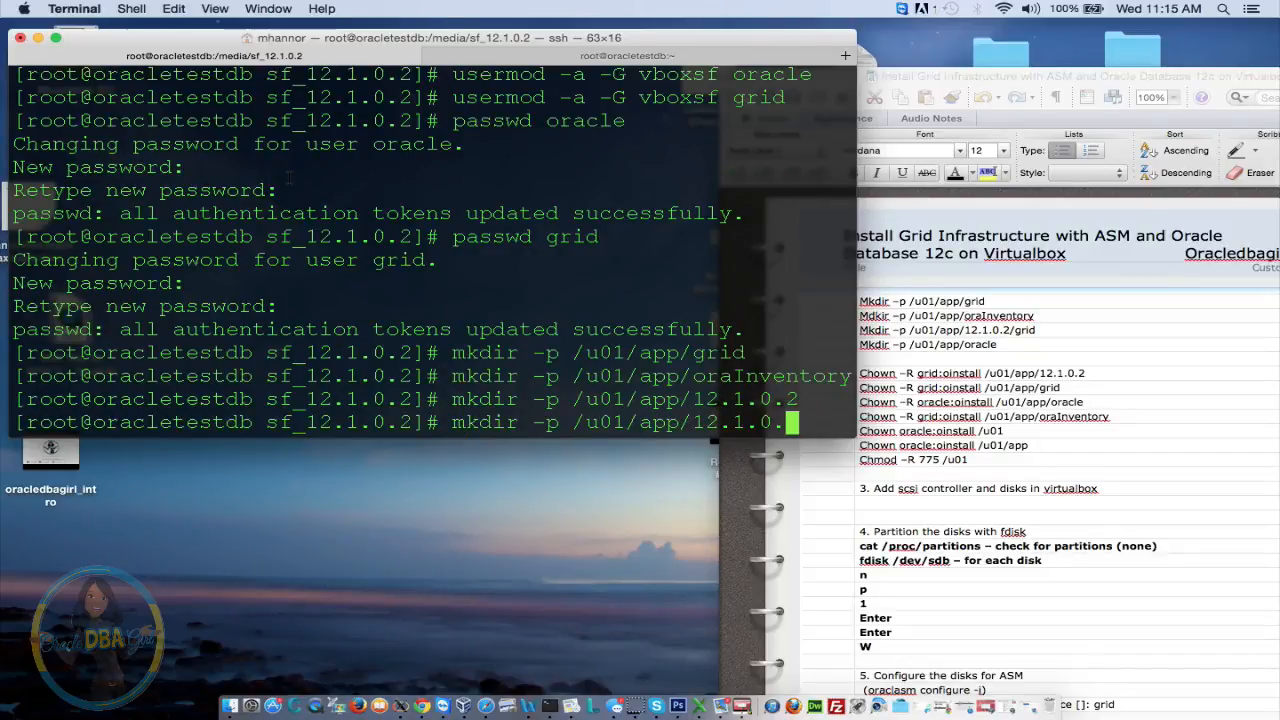
{"action": "type", "text": "oracle"}
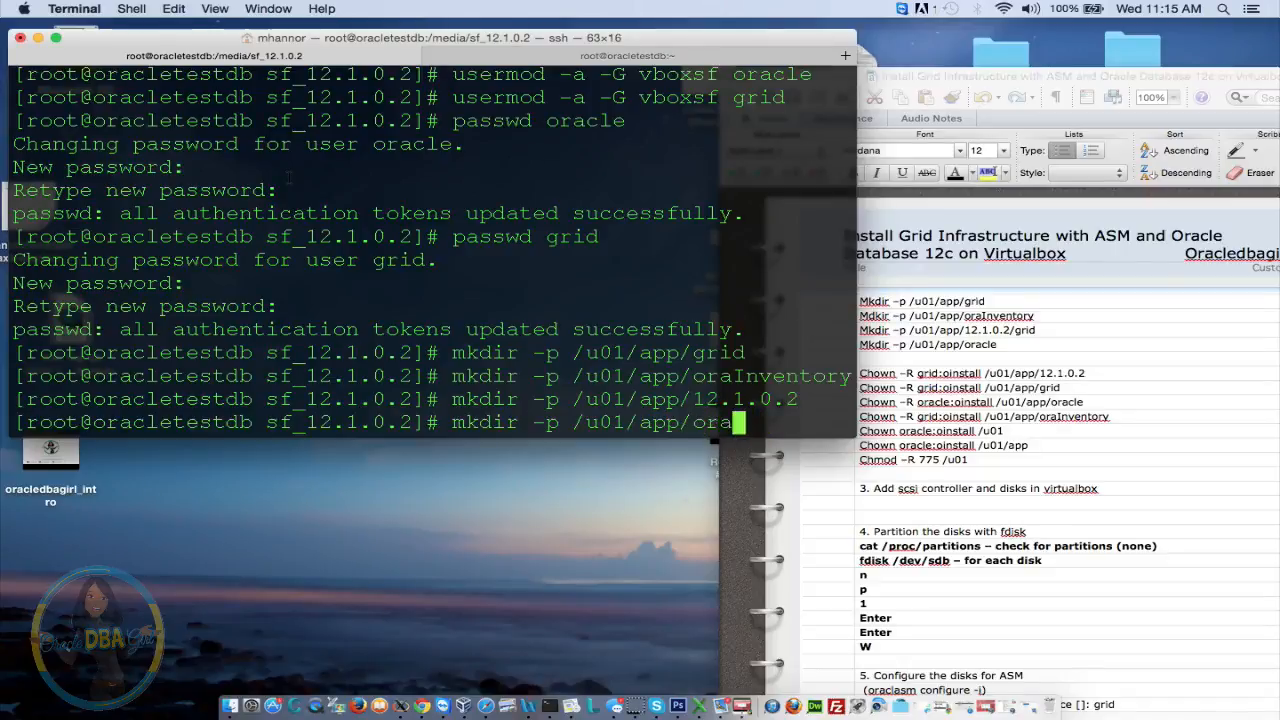
{"action": "key", "text": "Return"}
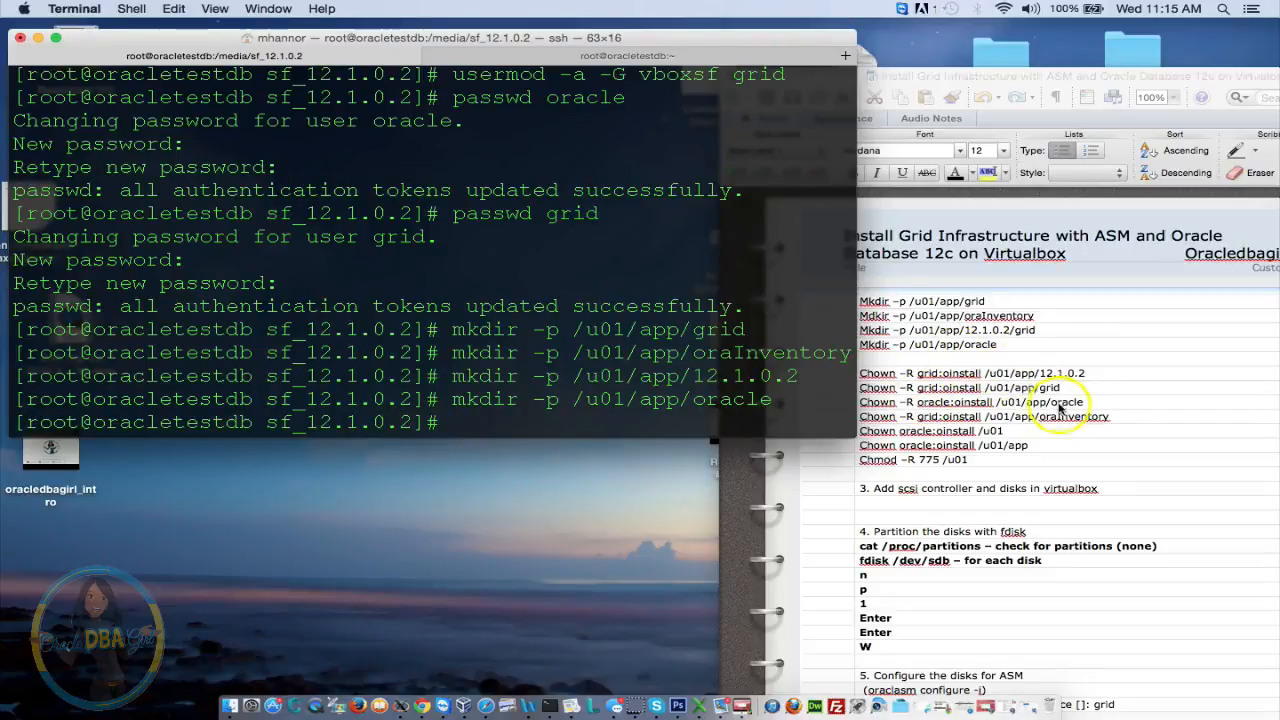
{"action": "left_click", "coordinate": [427, 380]}
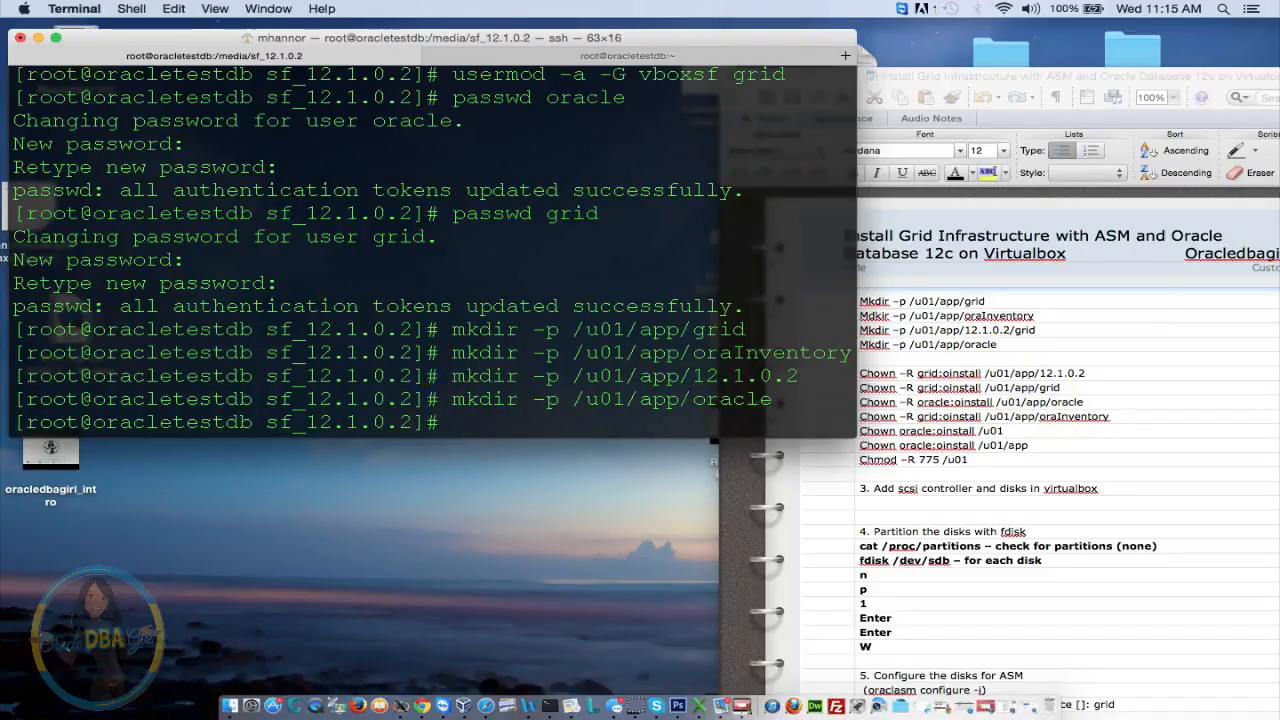
Give /u01/app/12.1.0.2 and /u01/app/grid recursively to grid:oinstall
{"action": "type", "text": "chown -R gri"}
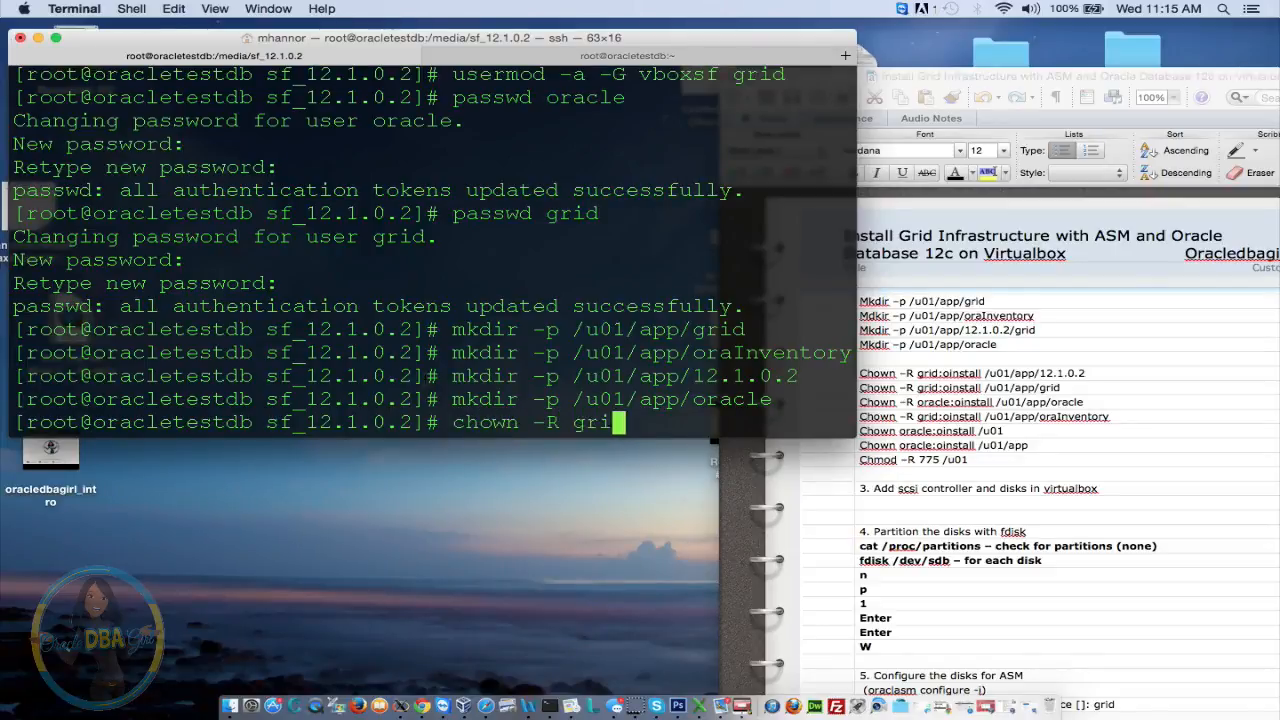
{"action": "type", "text": "d:oinstall"}
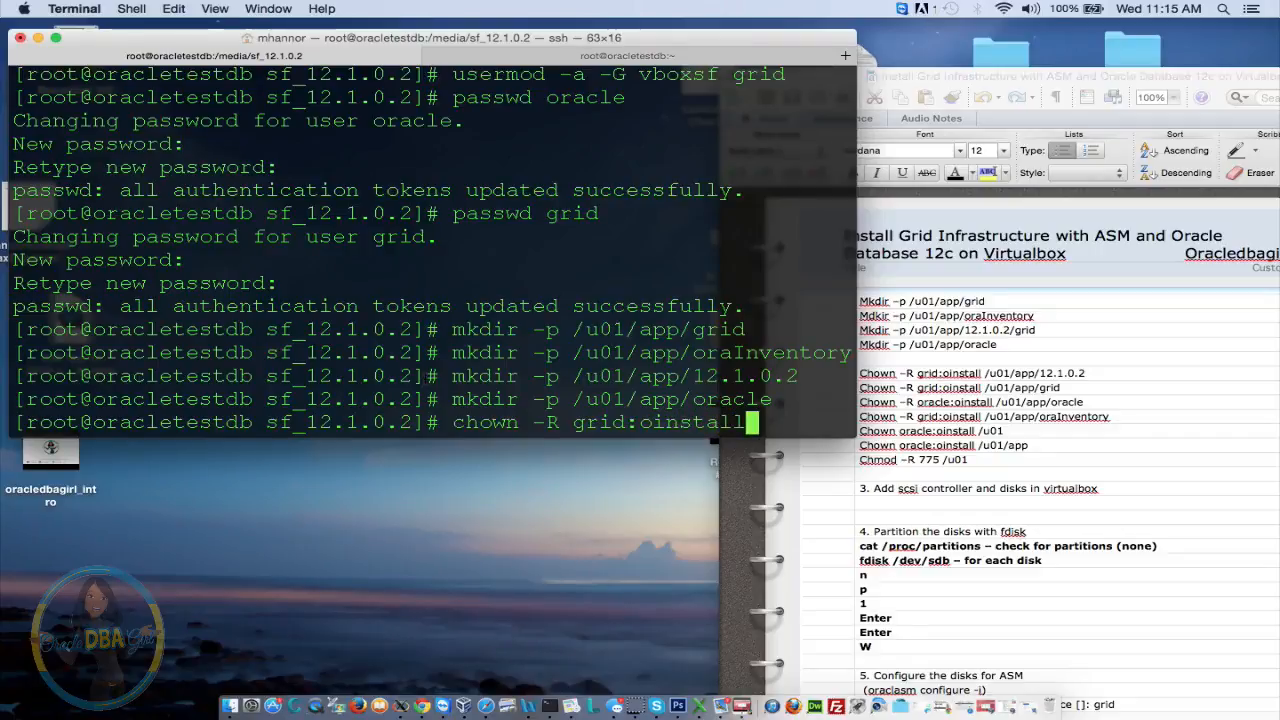
{"action": "type", "text": " /u"}
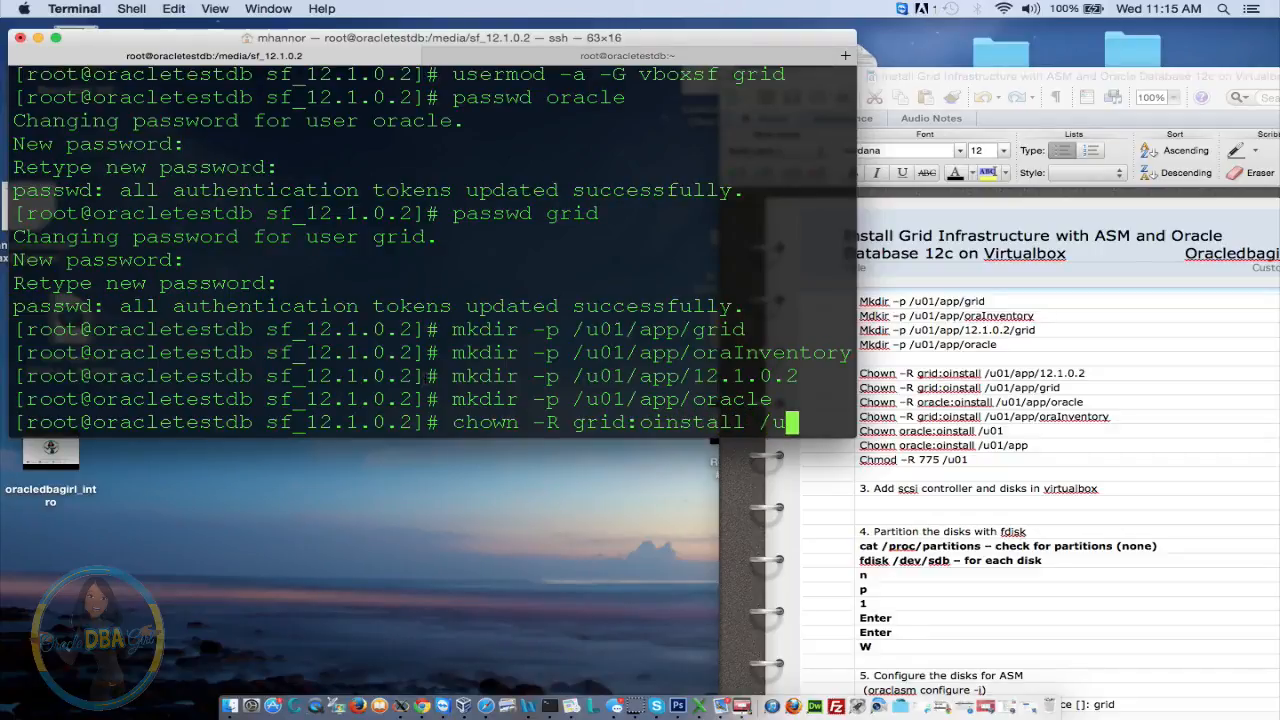
{"action": "type", "text": "01/app"}
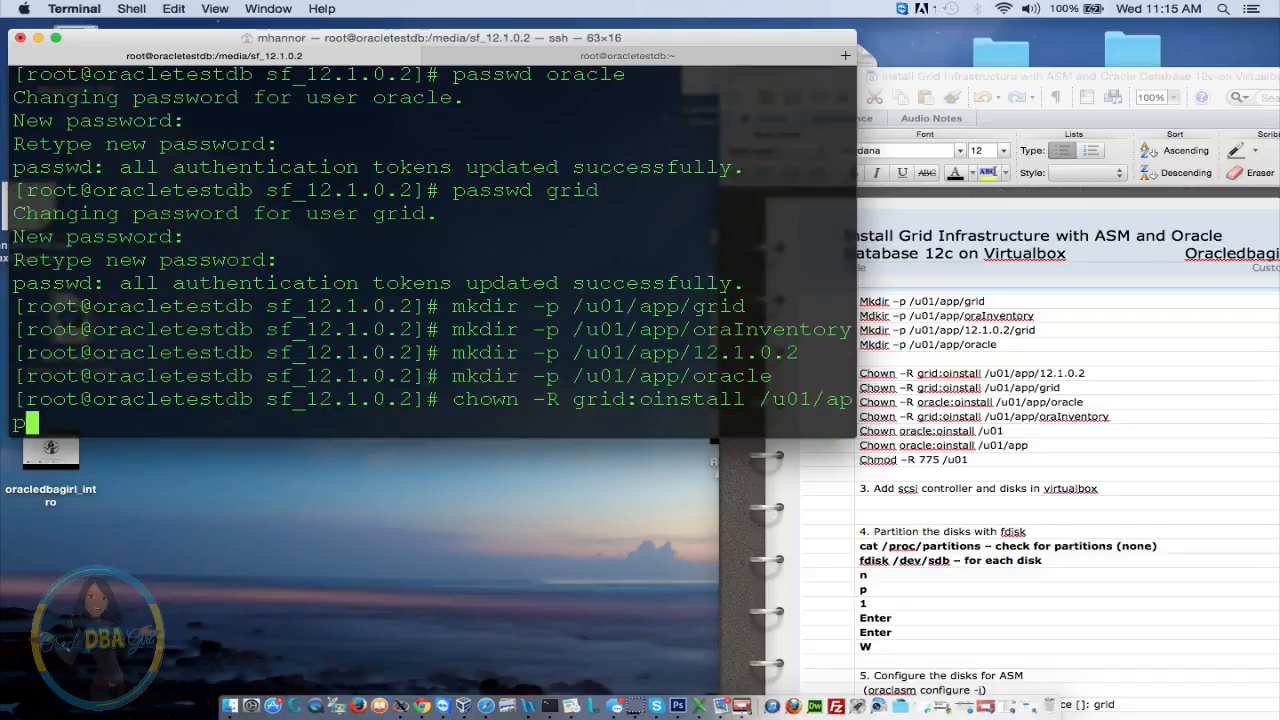
{"action": "type", "text": "/12.1.0.2/"}
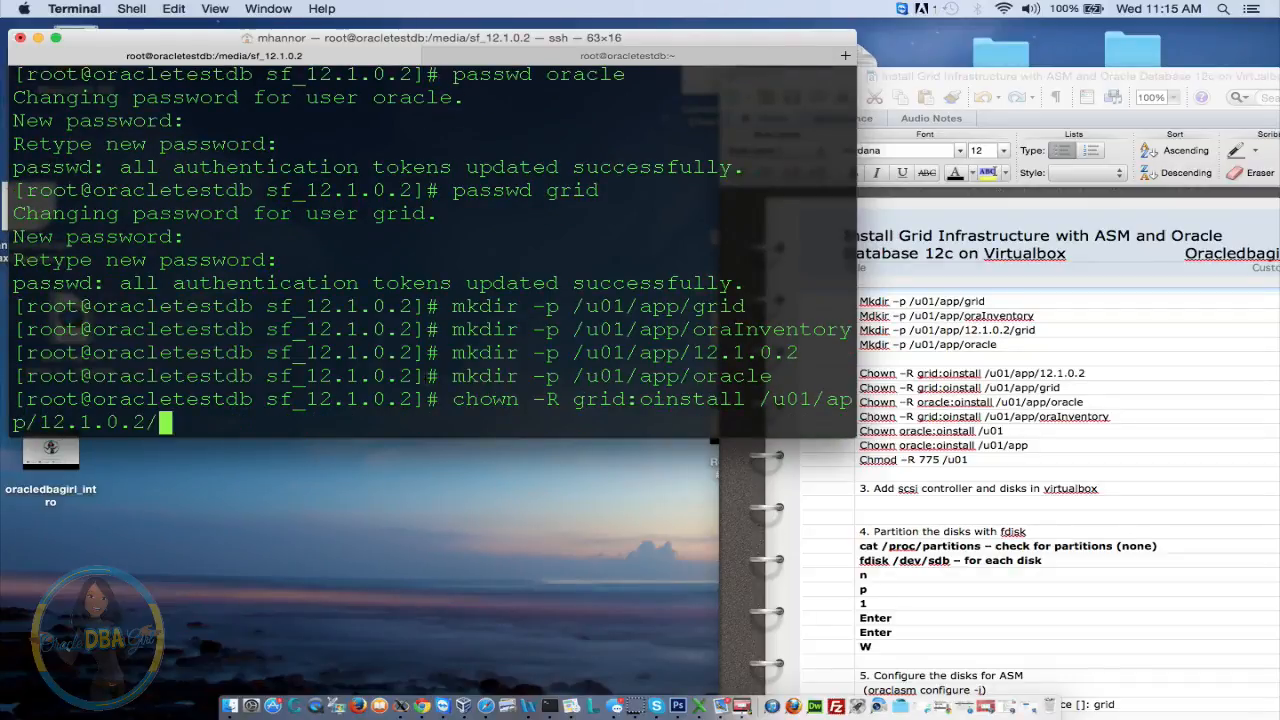
{"action": "key", "text": "Return"}
{"action": "key", "text": "Up"}
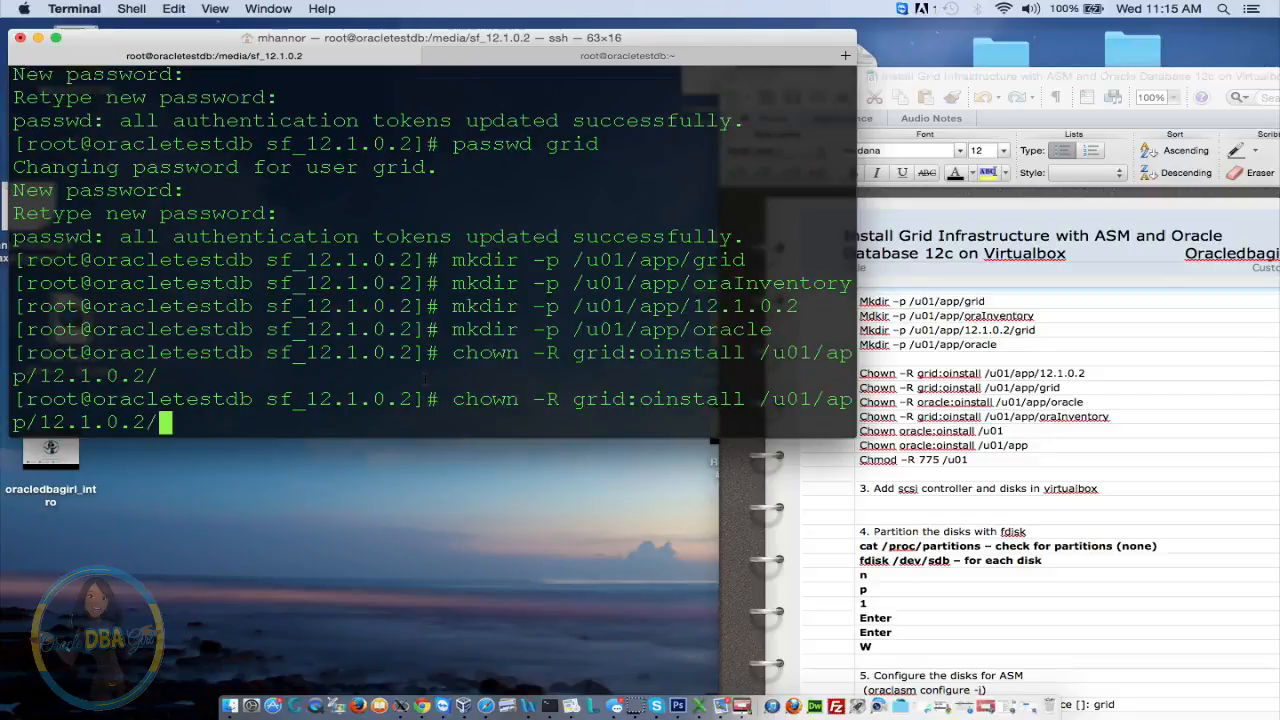
{"action": "key", "text": "BackSpace"}
{"action": "key", "text": "BackSpace"}
{"action": "key", "text": "BackSpace"}
{"action": "key", "text": "BackSpace"}
{"action": "key", "text": "BackSpace"}
{"action": "key", "text": "BackSpace"}
{"action": "key", "text": "BackSpace"}
{"action": "key", "text": "BackSpace"}
{"action": "key", "text": "BackSpace"}
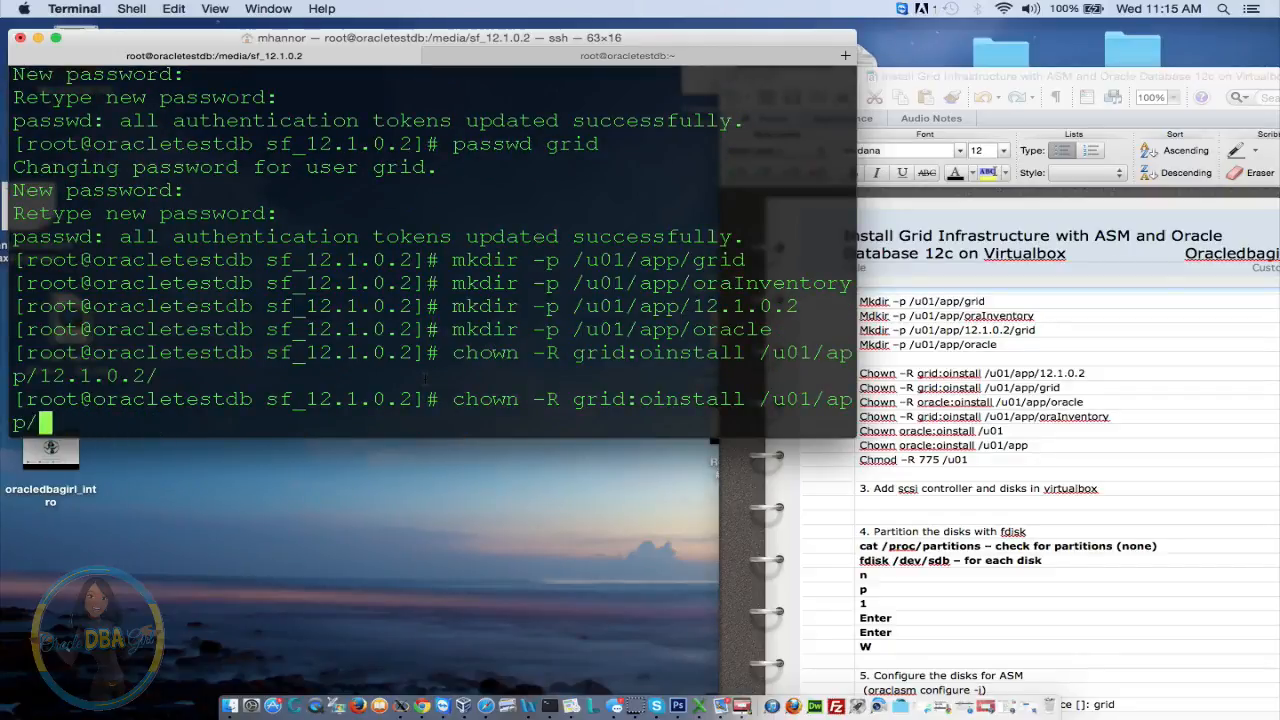
{"action": "type", "text": "a"}
{"action": "key", "text": "BackSpace"}
{"action": "type", "text": "grid/"}
{"action": "key", "text": "Return"}
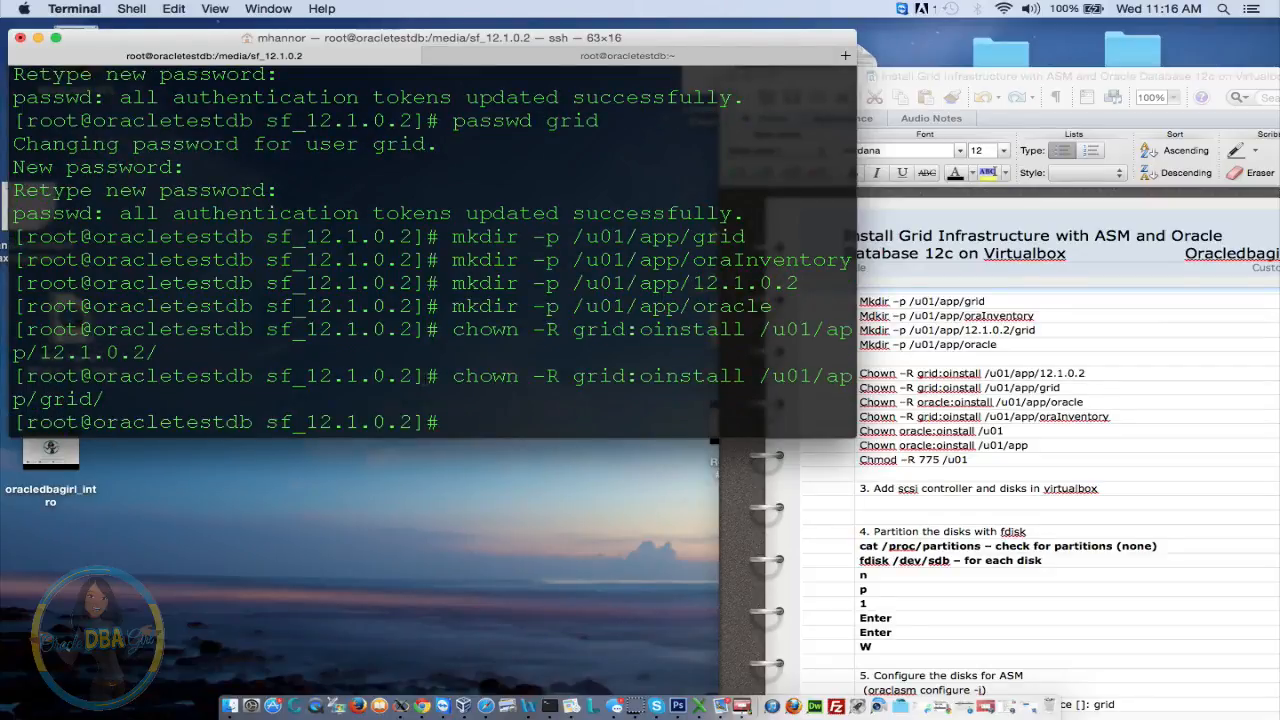
Give /u01/app/oracle to oracle:oinstall and /u01/app/oraInventory to grid:oinstall, recursively
{"action": "type", "text": "chown -R"}
{"action": "type", "text": " oracle"}
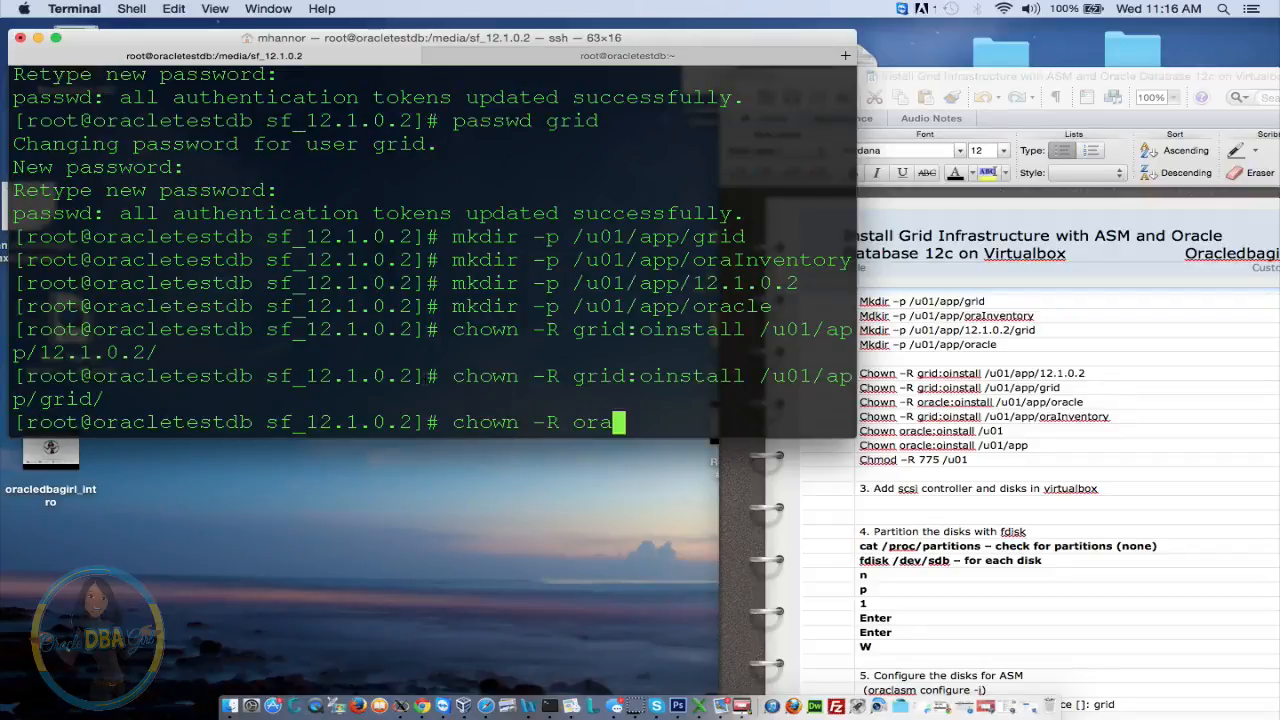
{"action": "type", "text": ":"}
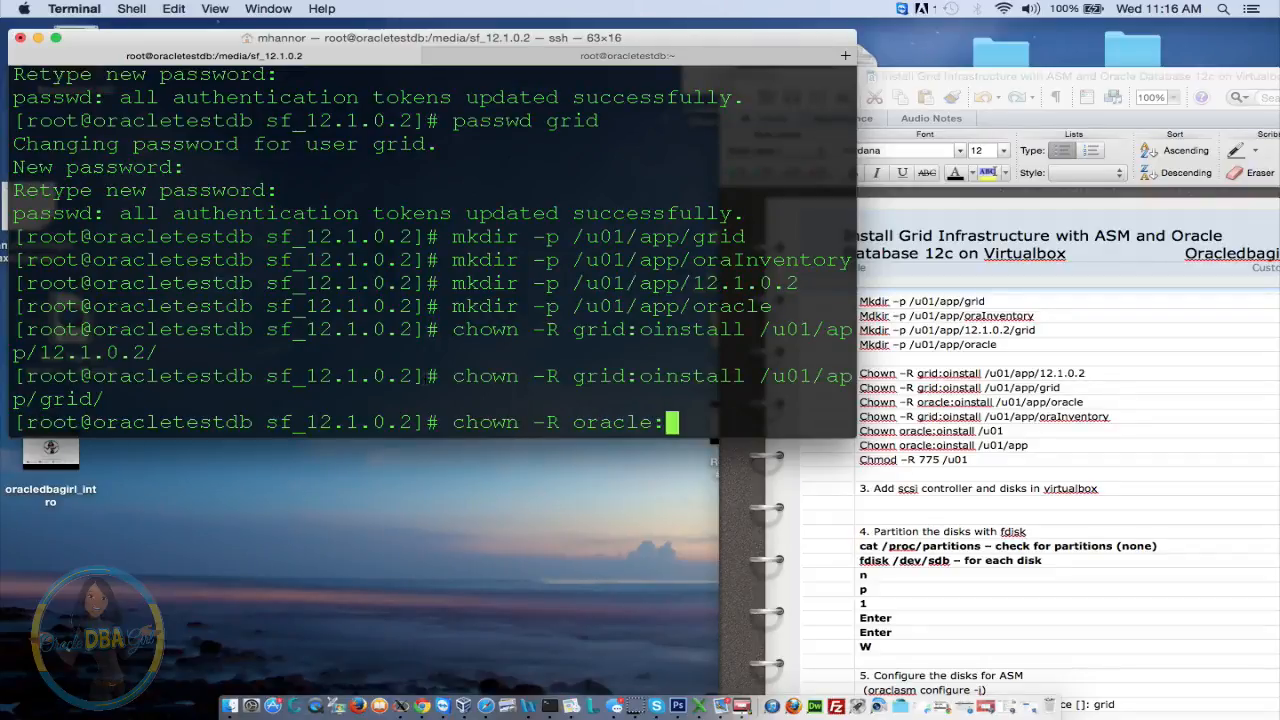
{"action": "type", "text": "oinstall"}
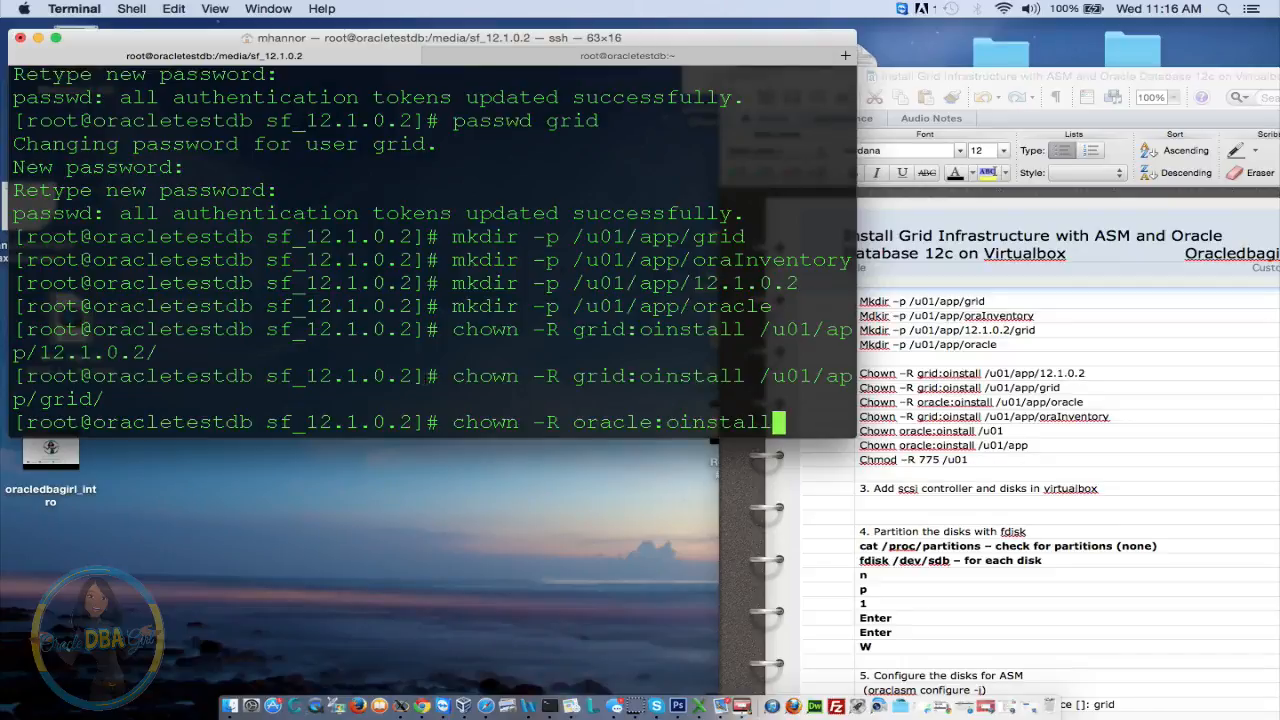
{"action": "type", "text": " /u0"}
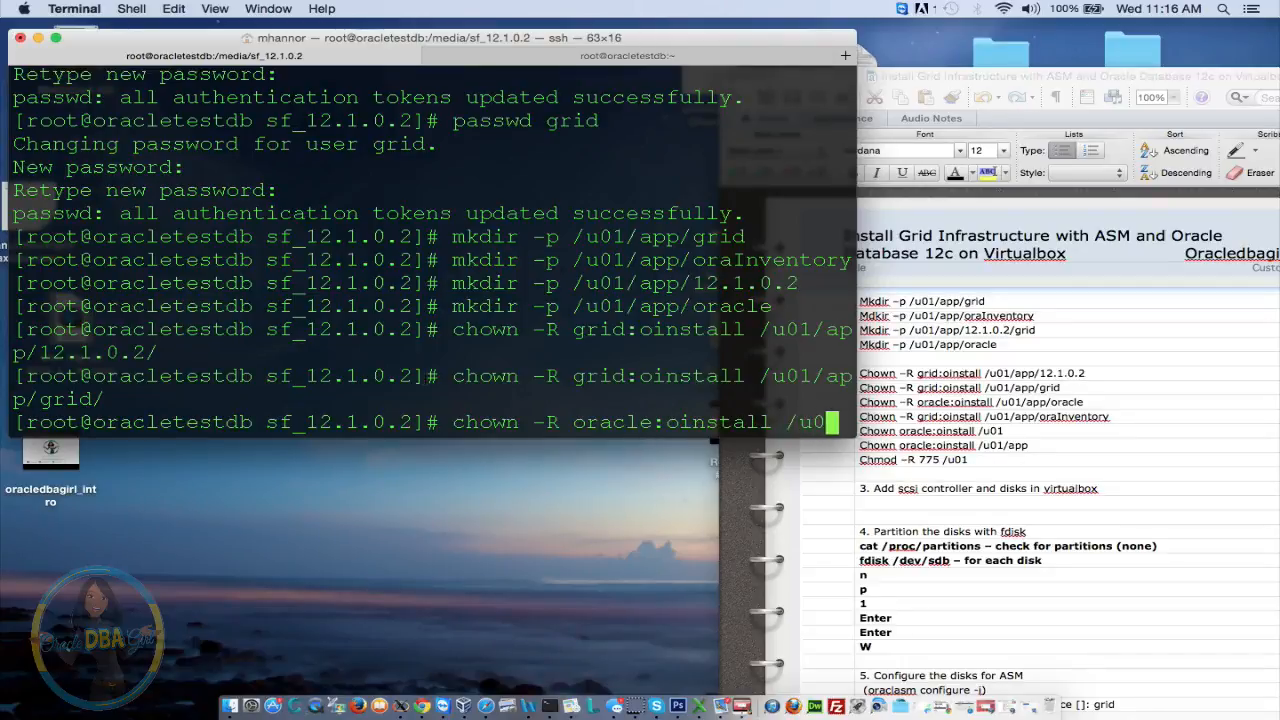
{"action": "type", "text": "1/app/"}
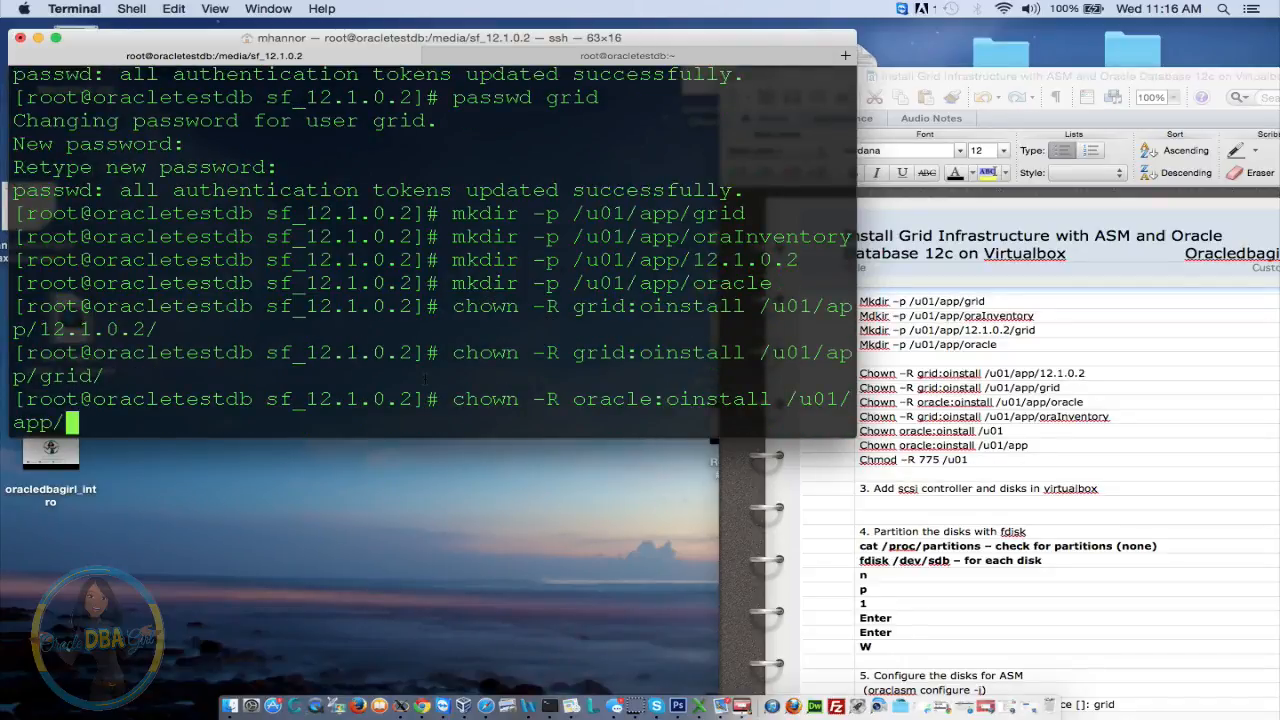
{"action": "type", "text": "oracle/"}
{"action": "key", "text": "Return"}
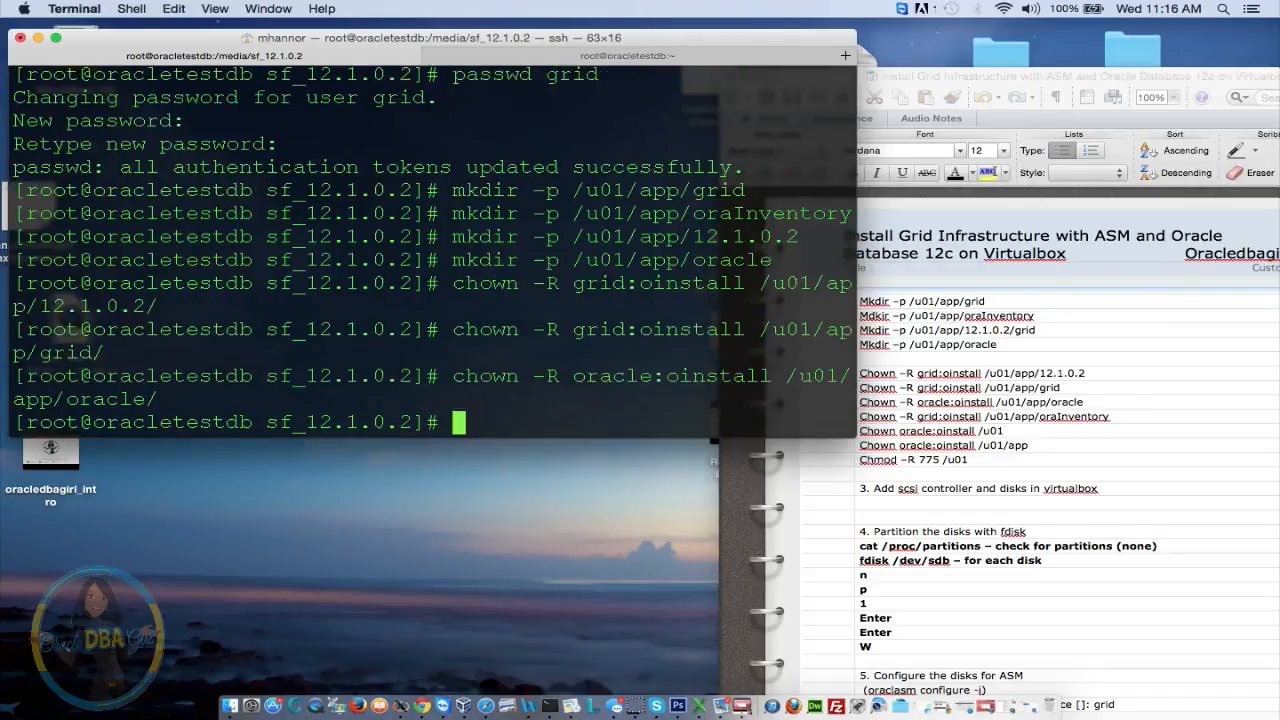
{"action": "key", "text": "Up"}
{"action": "key", "text": "Up"}
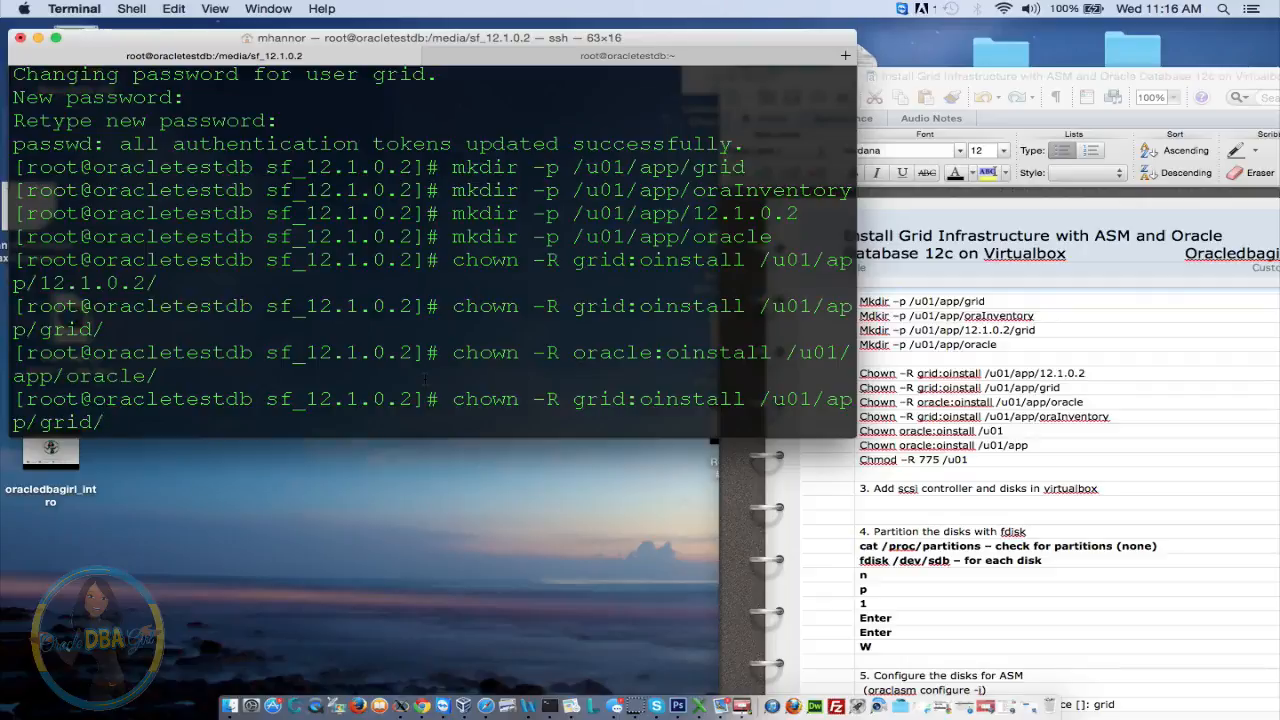
{"action": "key", "text": "BackSpace"}
{"action": "key", "text": "BackSpace"}
{"action": "key", "text": "BackSpace"}
{"action": "key", "text": "BackSpace"}
{"action": "key", "text": "BackSpace"}
{"action": "type", "text": "oraInven"}
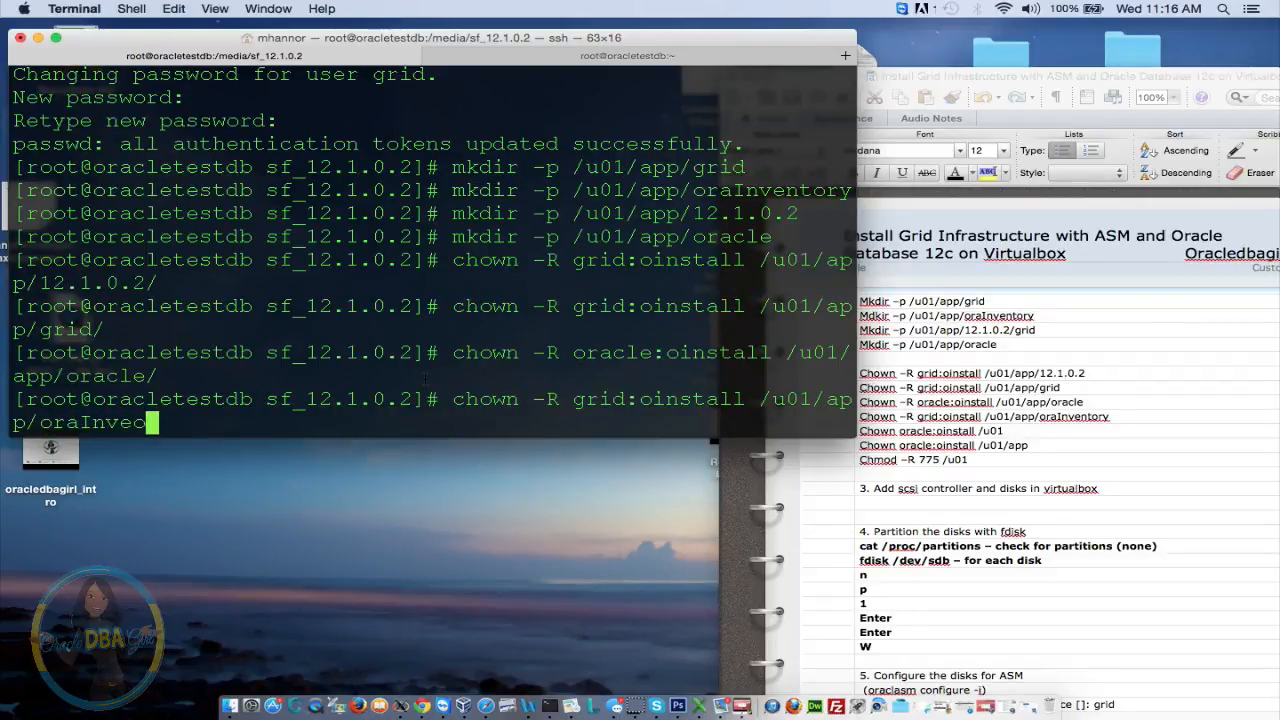
{"action": "type", "text": "toi"}
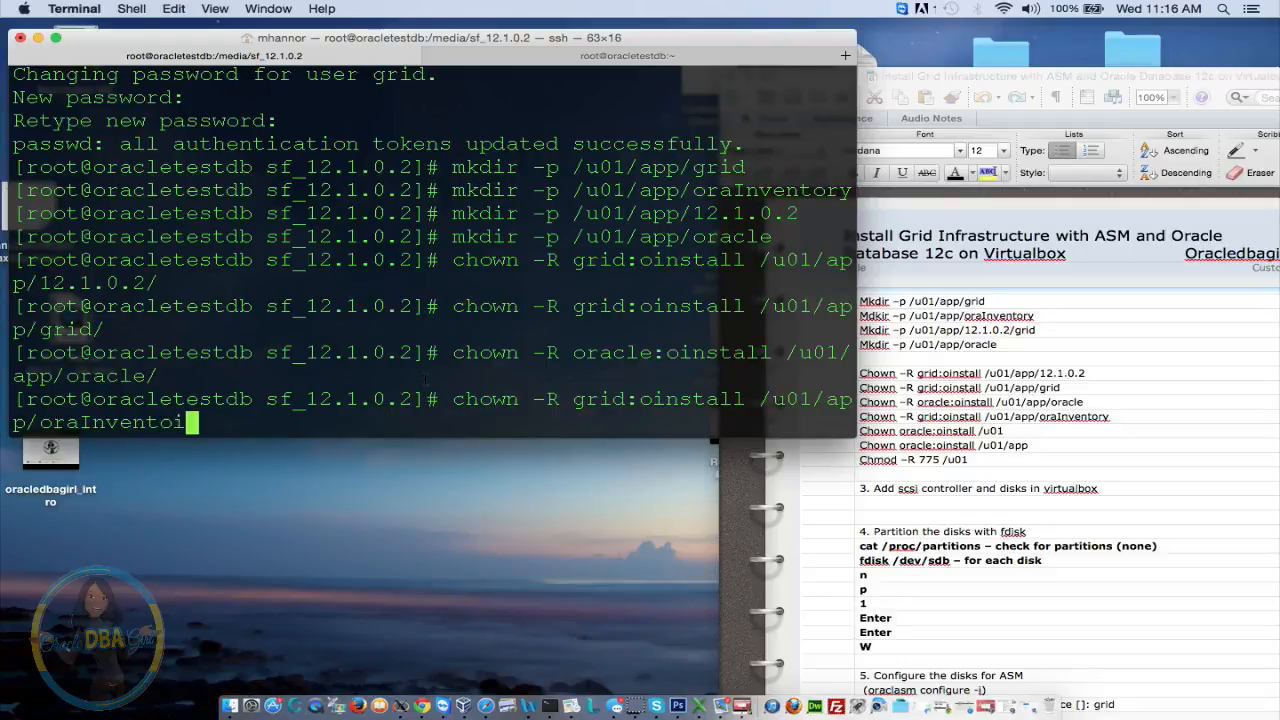
{"action": "key", "text": "BackSpace"}
{"action": "key", "text": "BackSpace"}
{"action": "left_click", "coordinate": [397, 421]}
{"action": "type", "text": "ory"}
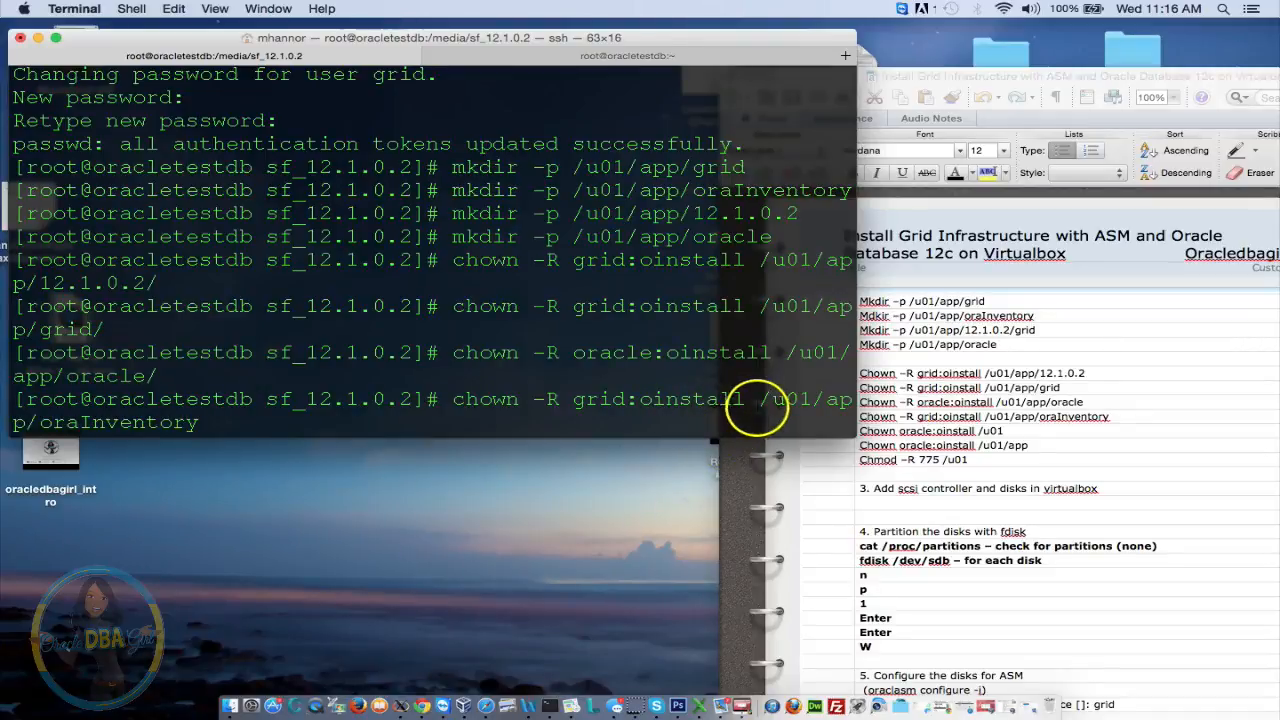
{"action": "key", "text": "Return"}
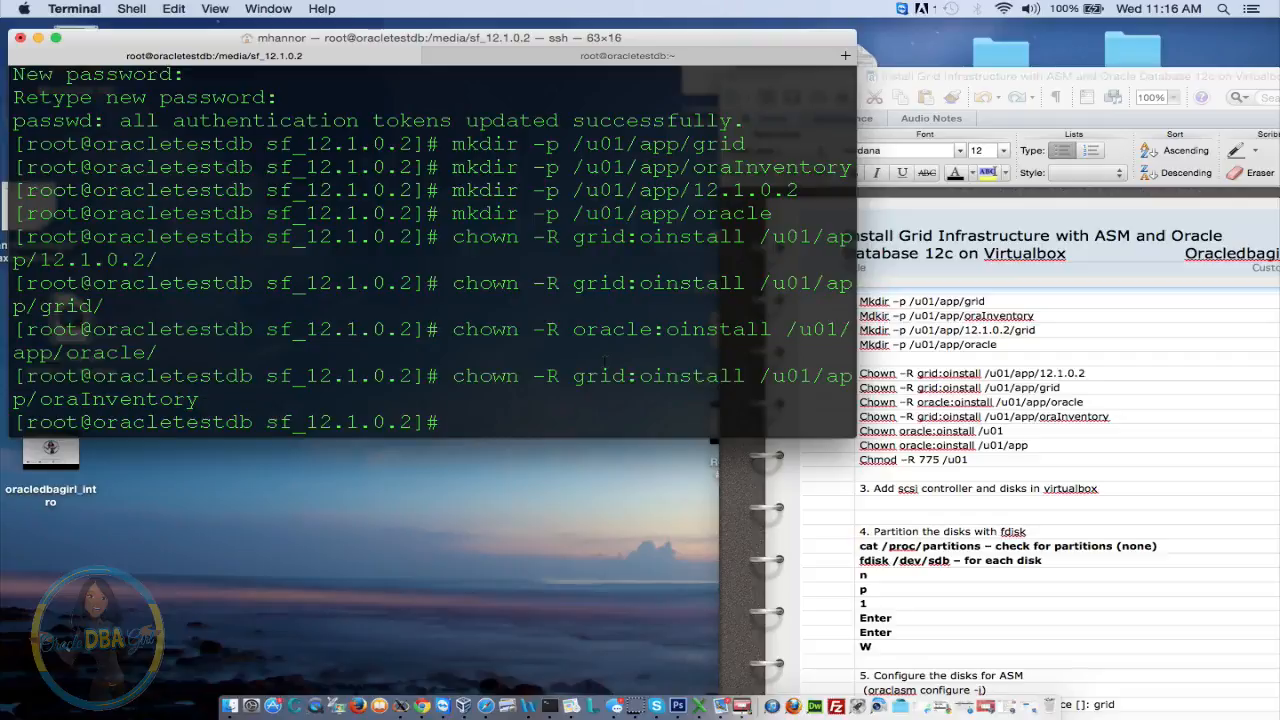
Give /u01 and /u01/app recursively to oracle:oinstall, then begin typing chmod -R 775 /u01
{"action": "key", "text": "Up"}
{"action": "key", "text": "Up"}
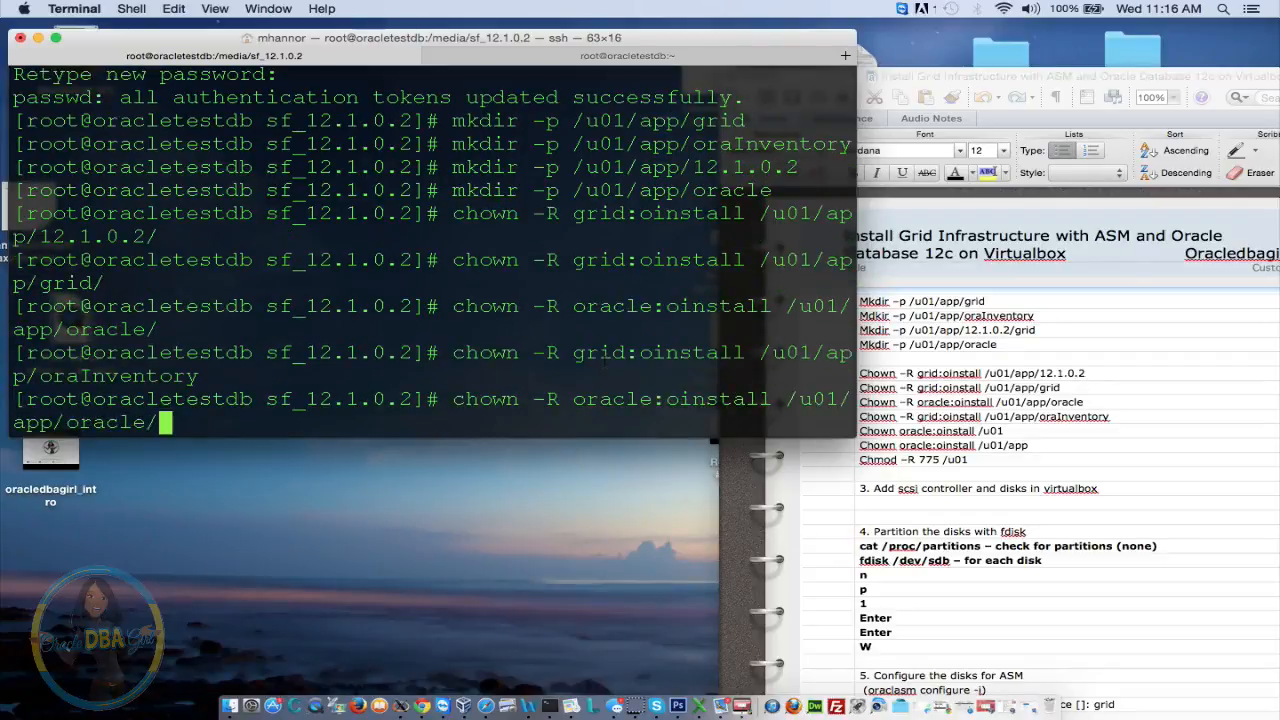
{"action": "key", "text": "BackSpace"}
{"action": "key", "text": "BackSpace"}
{"action": "key", "text": "BackSpace"}
{"action": "key", "text": "BackSpace"}
{"action": "key", "text": "BackSpace"}
{"action": "key", "text": "BackSpace"}
{"action": "key", "text": "BackSpace"}
{"action": "key", "text": "BackSpace"}
{"action": "key", "text": "BackSpace"}
{"action": "key", "text": "BackSpace"}
{"action": "key", "text": "BackSpace"}
{"action": "key", "text": "BackSpace"}
{"action": "key", "text": "BackSpace"}
{"action": "key", "text": "BackSpace"}
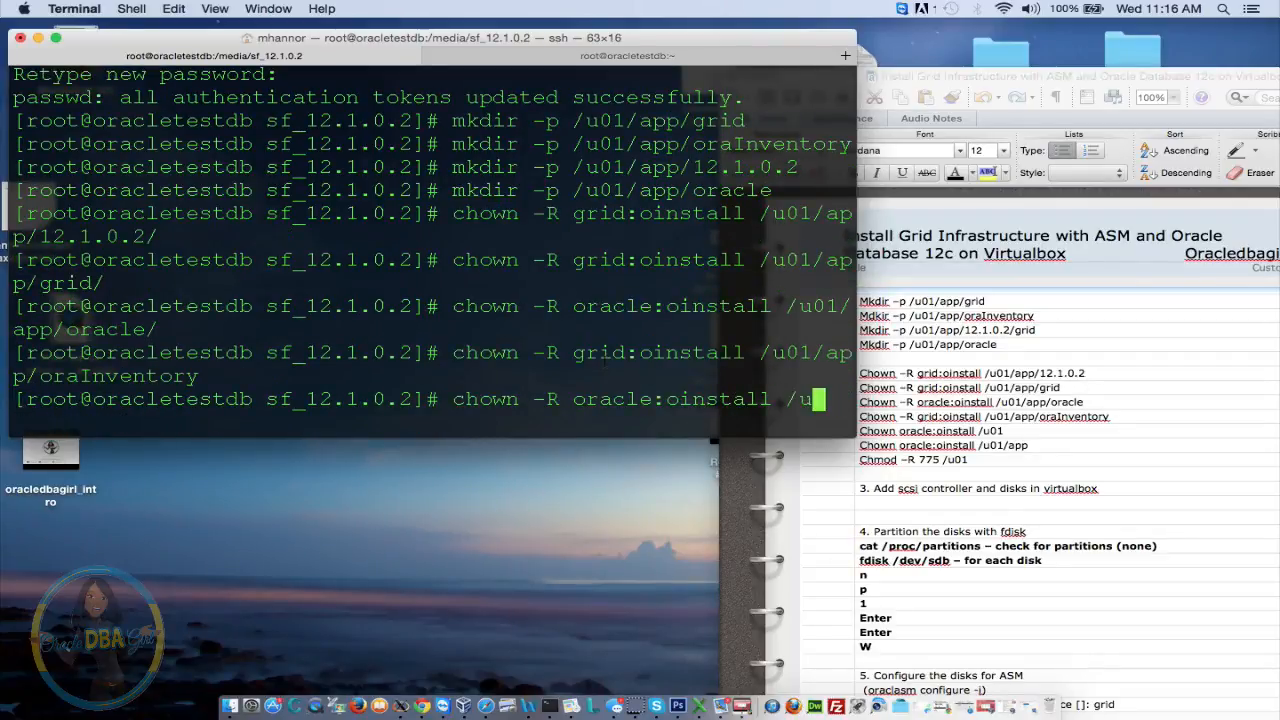
{"action": "type", "text": "01"}
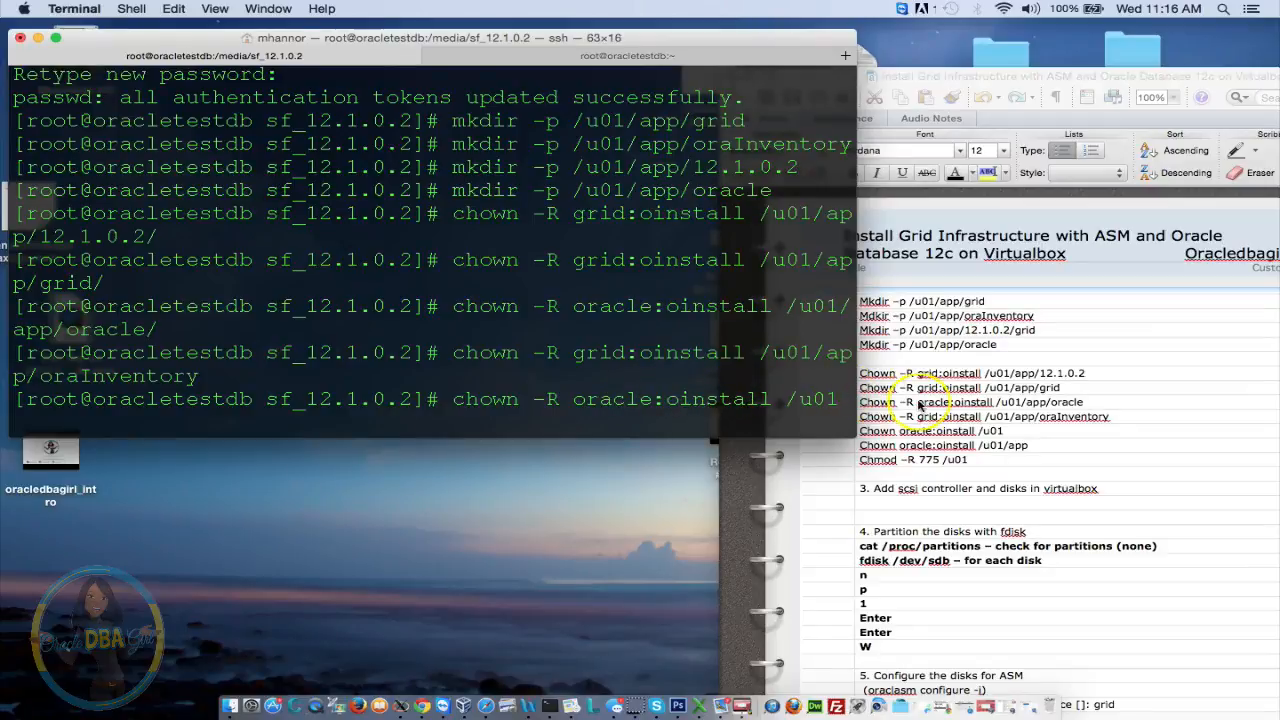
{"action": "key", "text": "Return"}
{"action": "key", "text": "Up"}
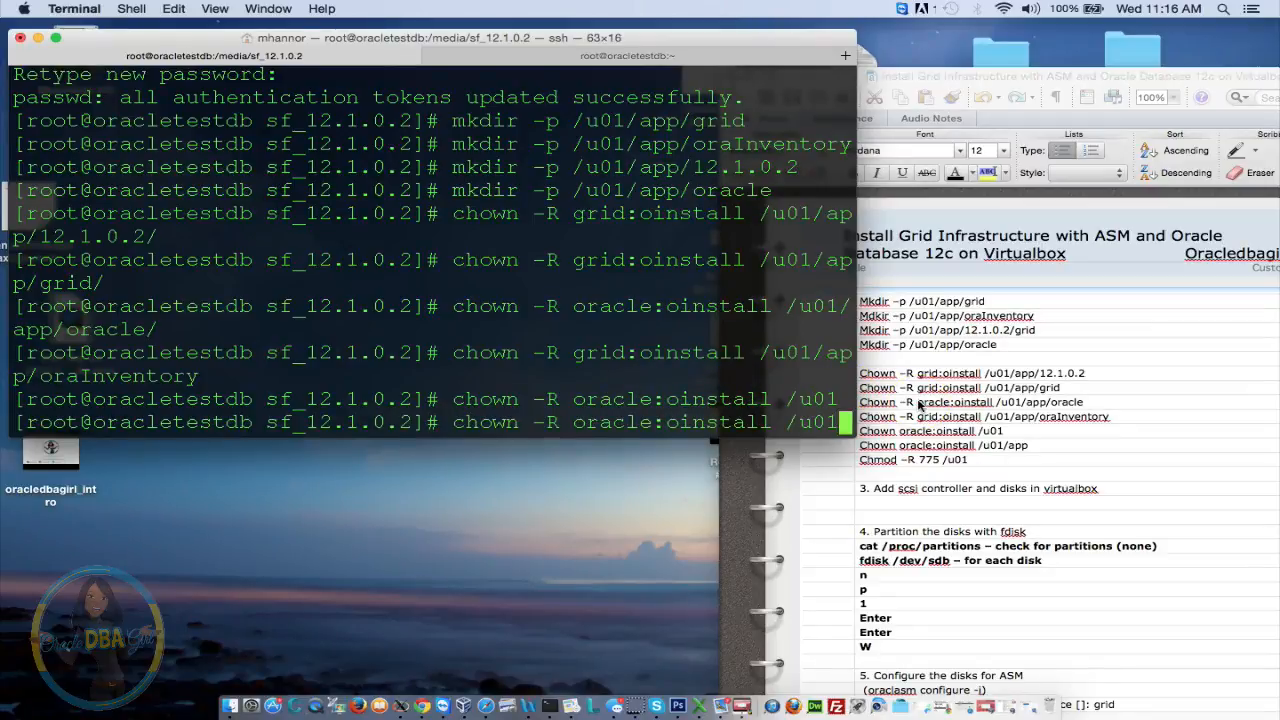
{"action": "type", "text": "/app"}
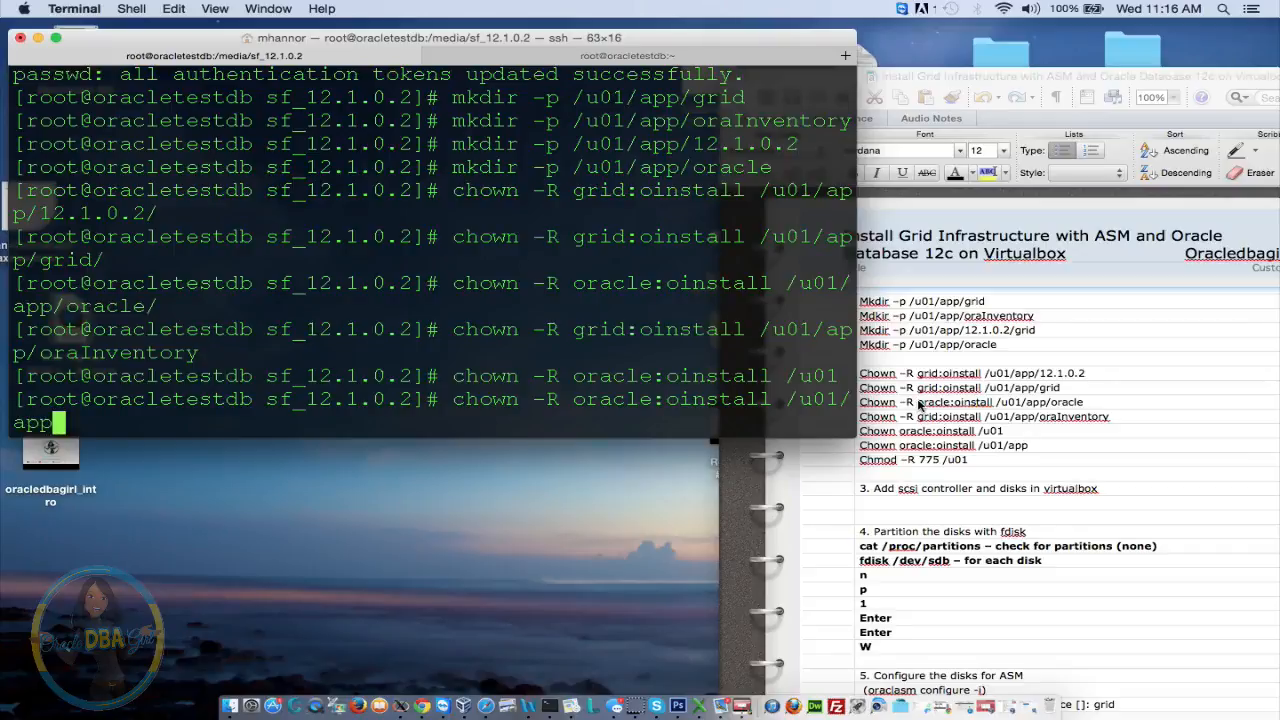
{"action": "key", "text": "Return"}
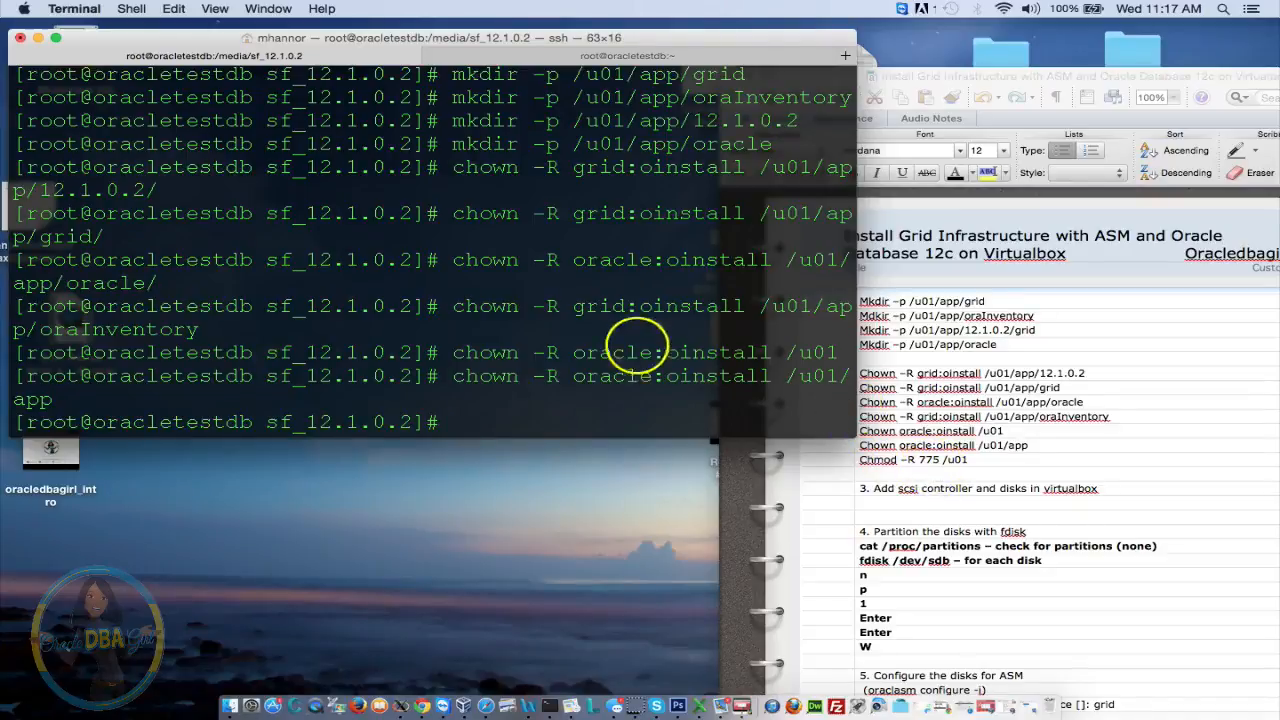
{"action": "type", "text": "chmo"}
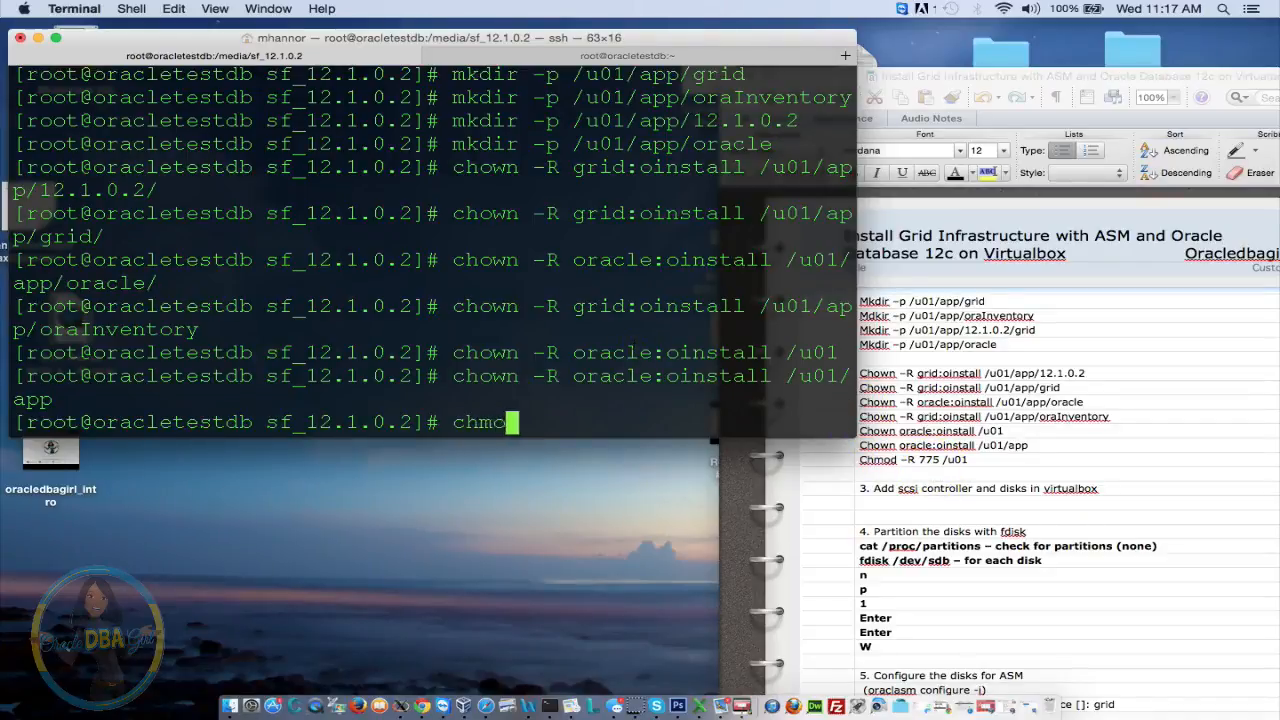
{"action": "type", "text": "d -R "}
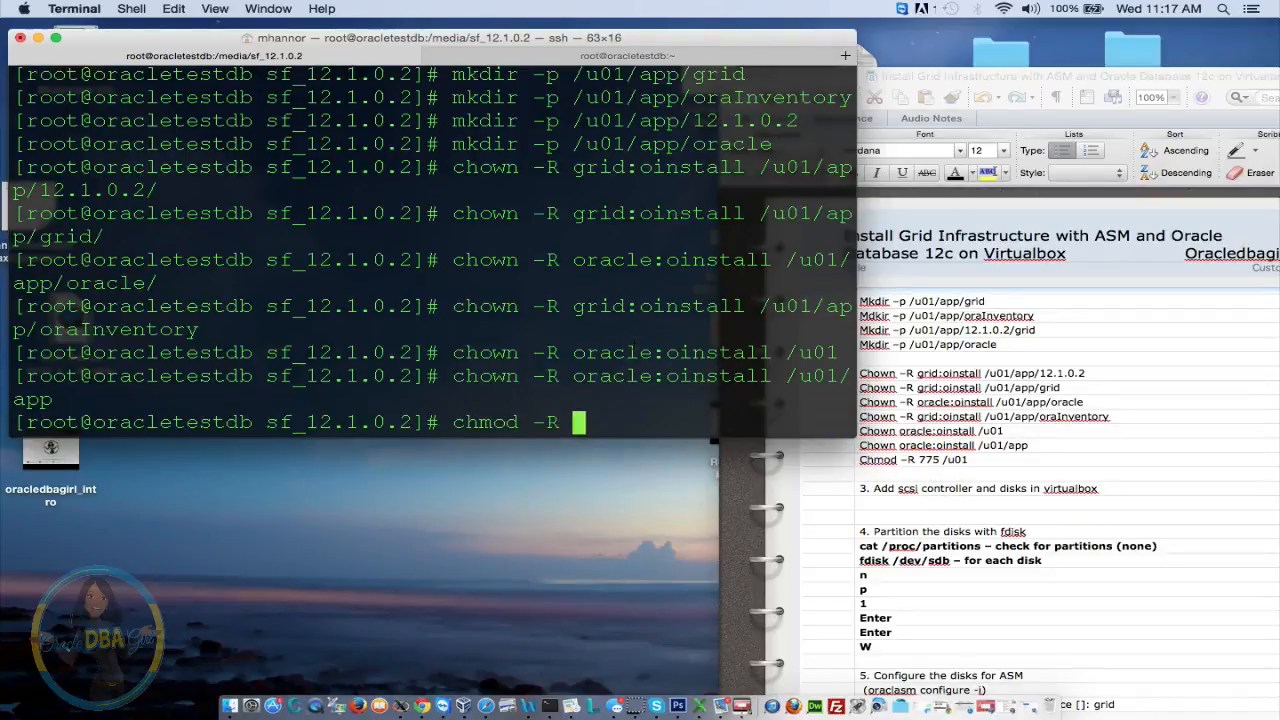
{"action": "type", "text": "775"}
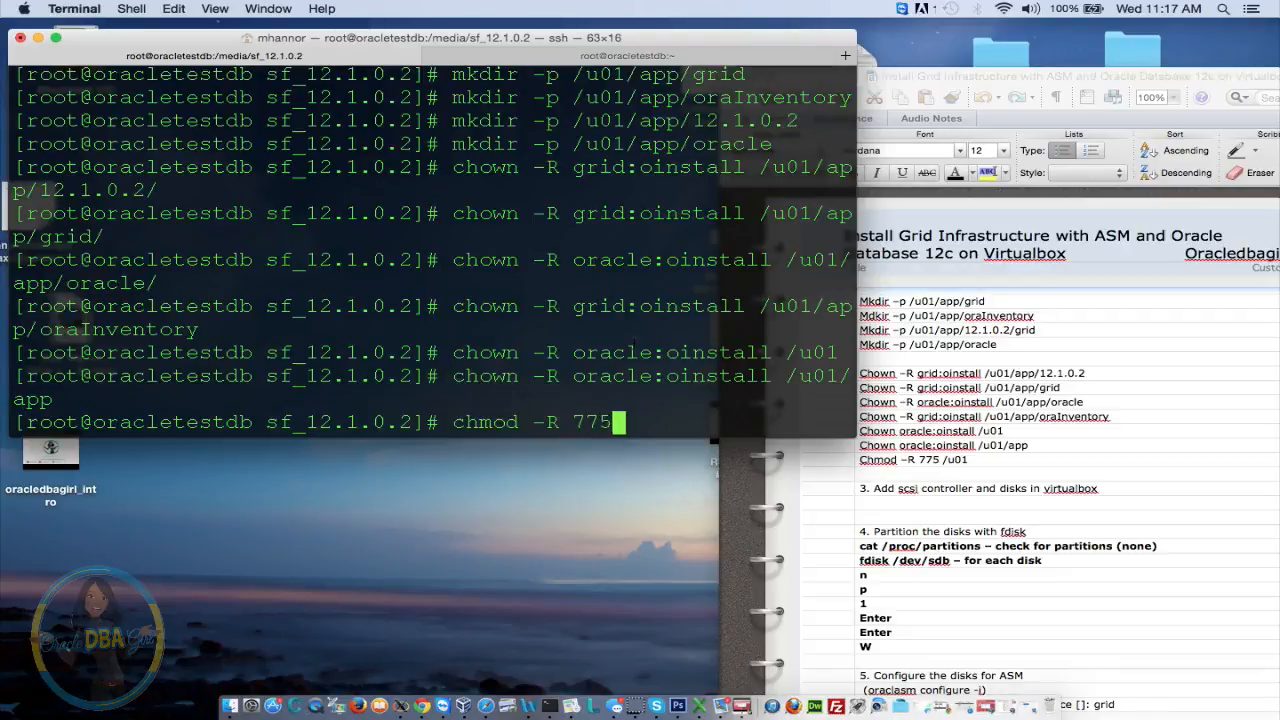
{"action": "type", "text": " /u01"}
Run chmod -R 775 /u01 to apply 775 permissions to the whole tree
{"action": "key", "text": "Return"}
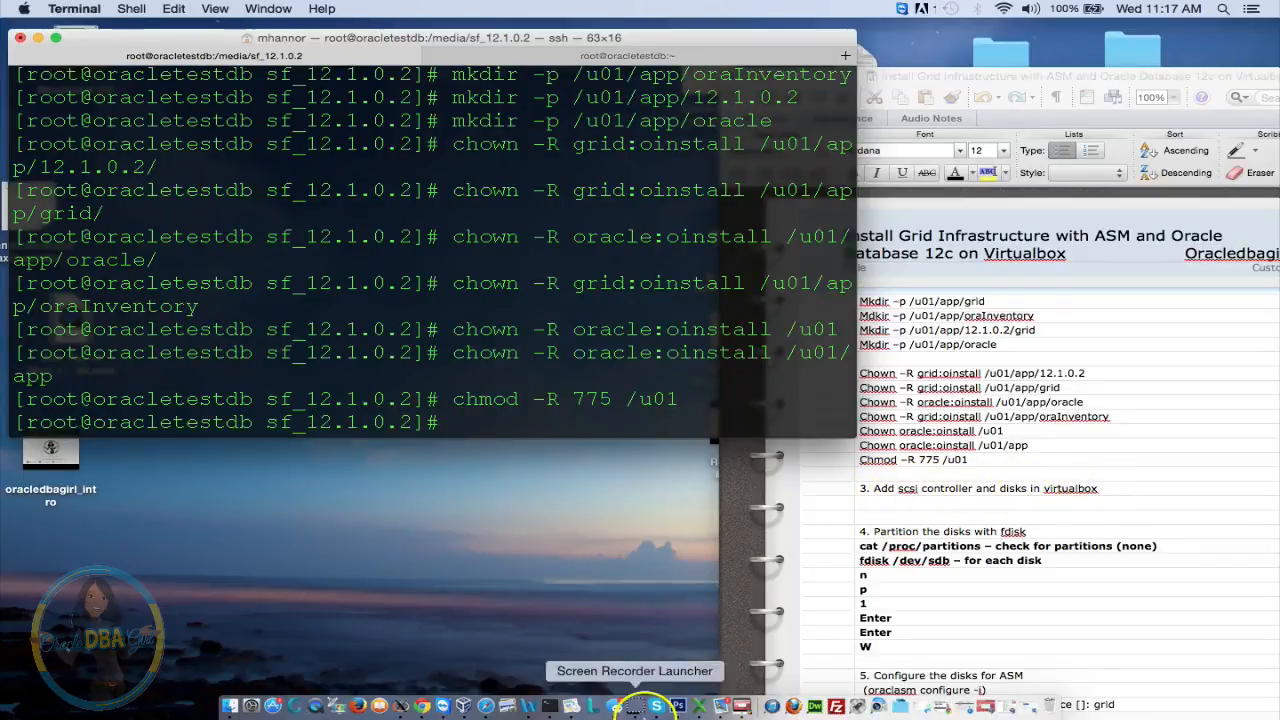
Close the running Test GI ASM Database VM window and power off the machine
{"action": "left_click", "coordinate": [740, 706]}
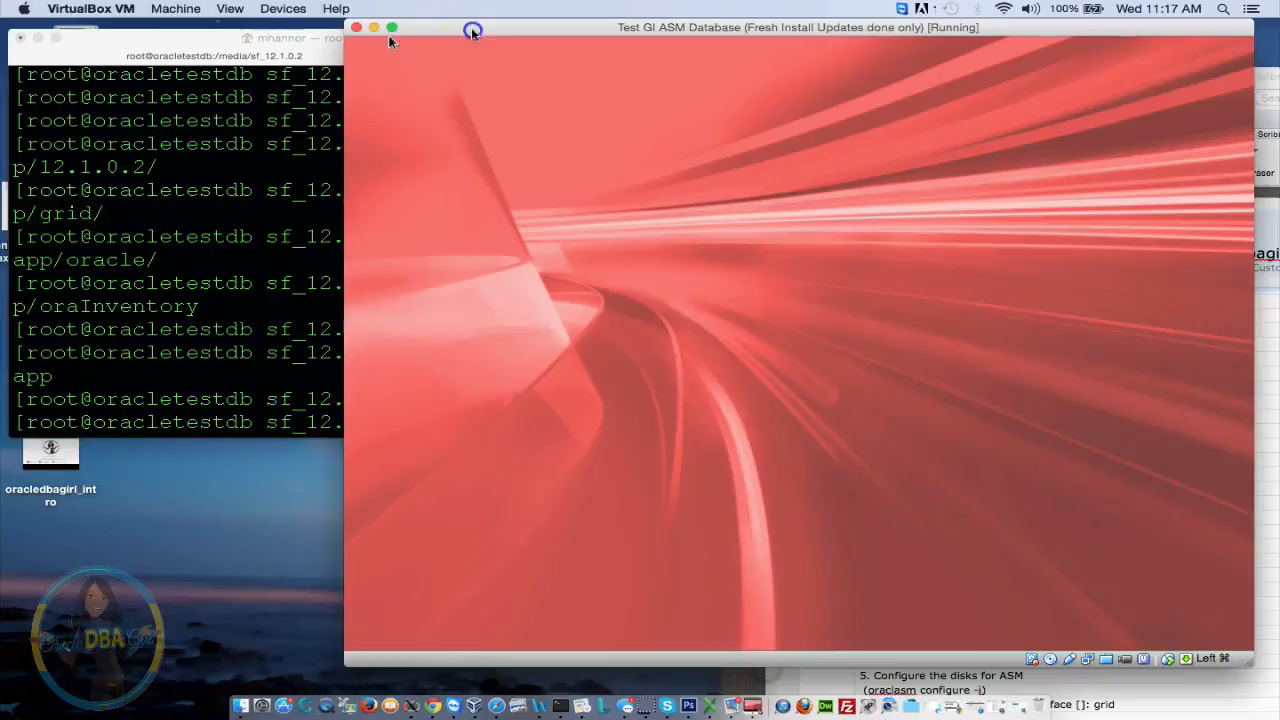
{"action": "left_click_drag", "start_coordinate": [420, 27], "coordinate": [174, 42]}
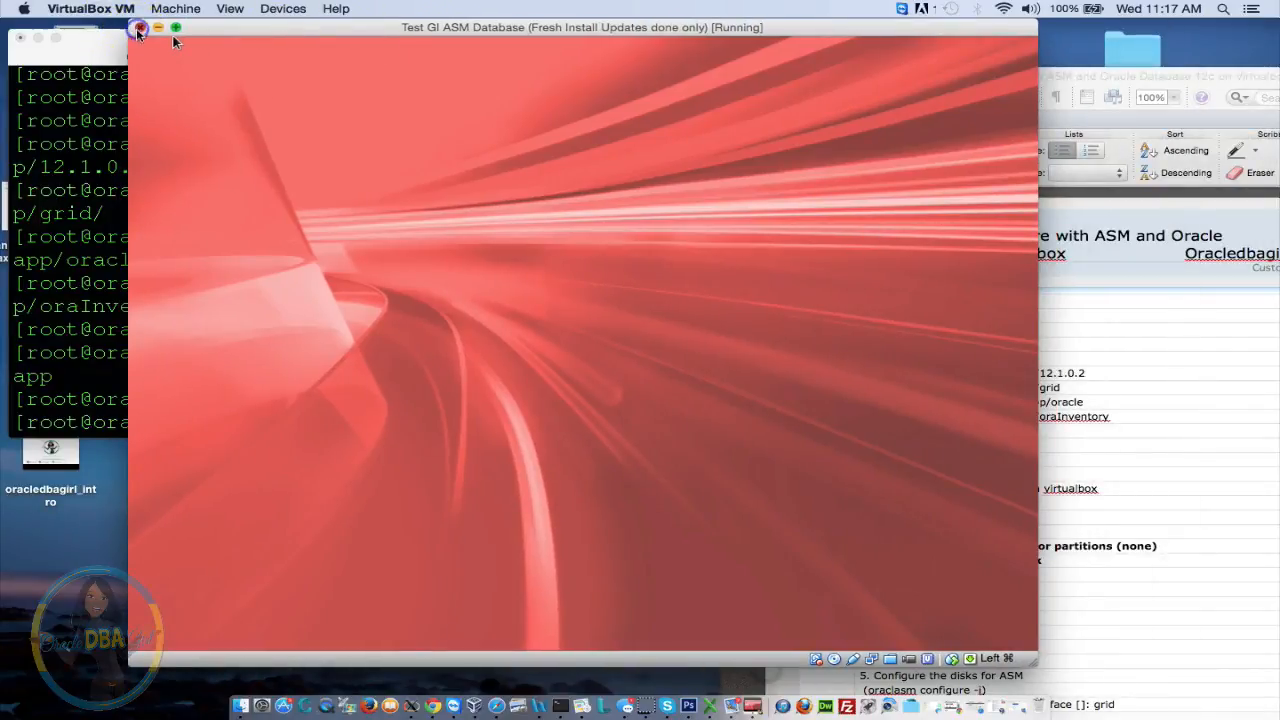
{"action": "left_click", "coordinate": [141, 27]}
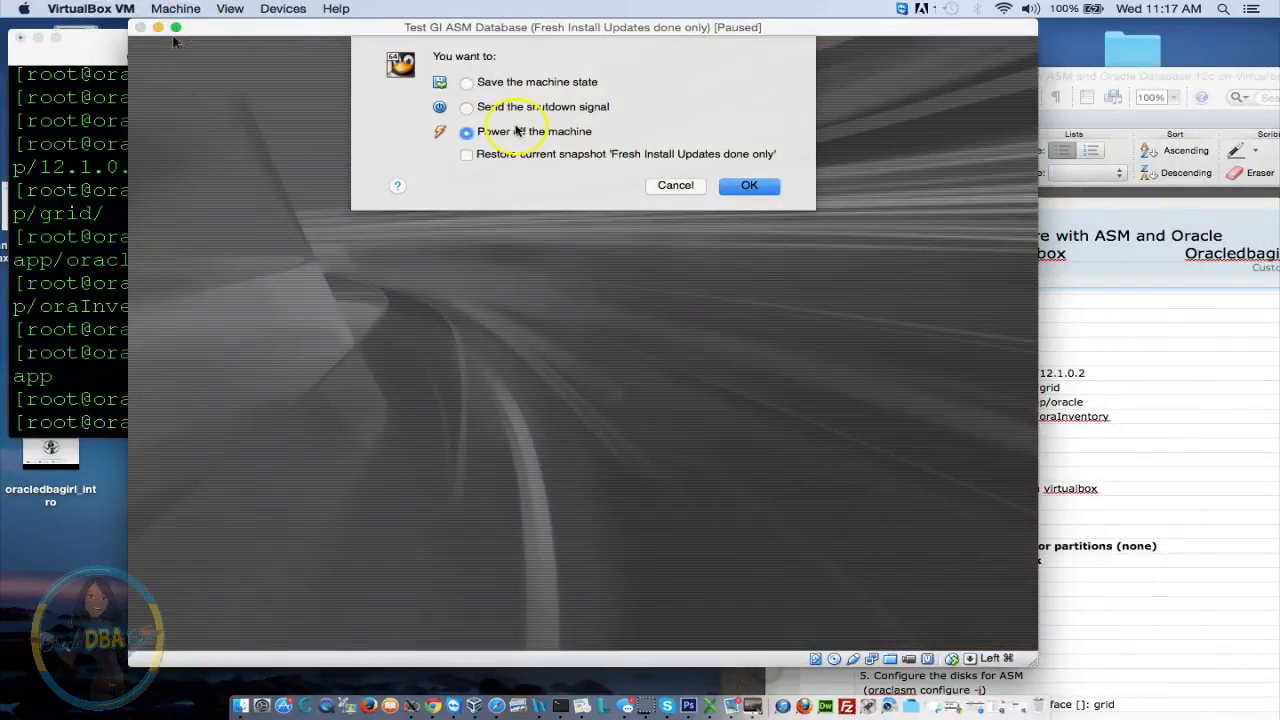
{"action": "left_click", "coordinate": [770, 191]}
{"action": "left_click", "coordinate": [770, 192]}
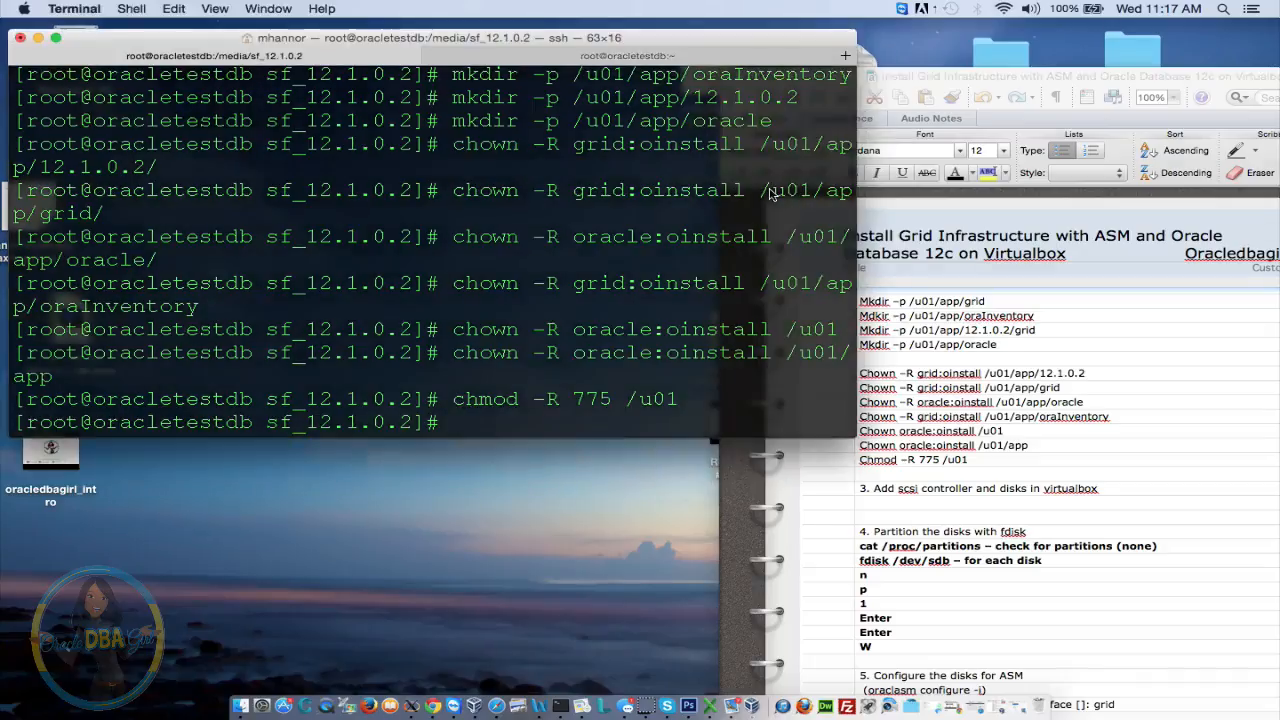
{"action": "left_click", "coordinate": [620, 225]}
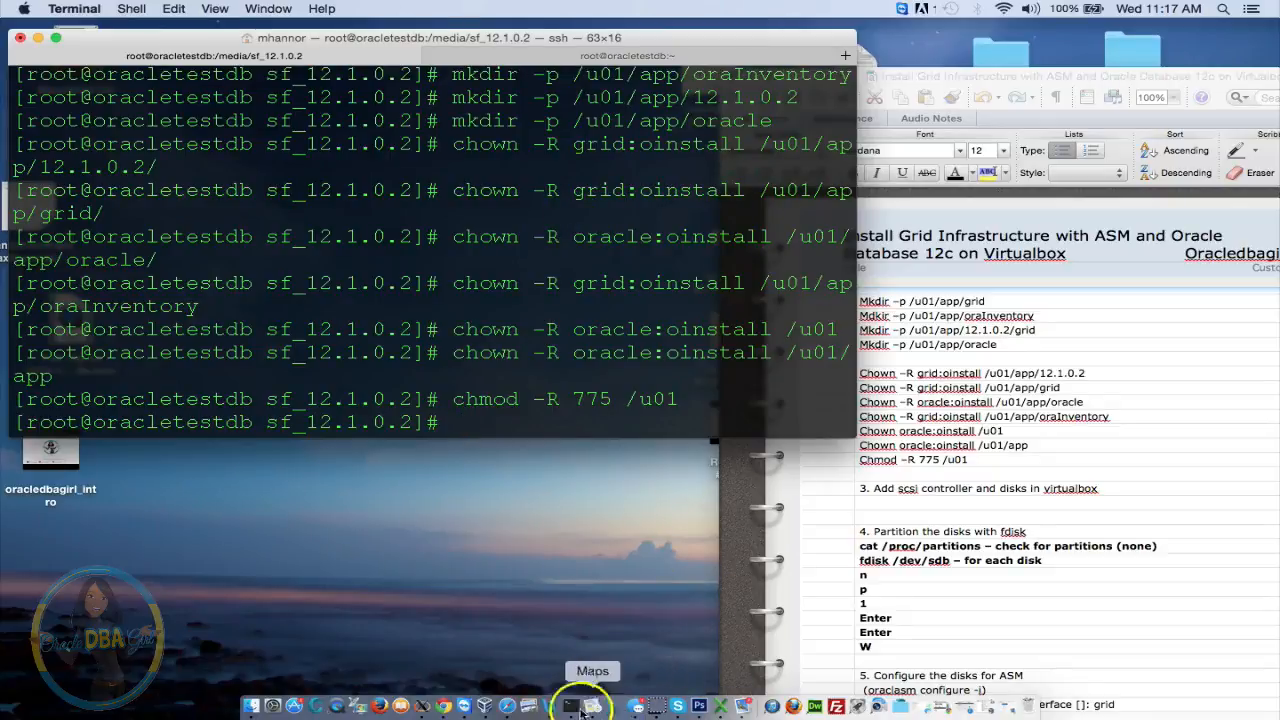
Open the Test GI ASM Database VM's Settings at the Storage page in VirtualBox Manager
{"action": "left_click", "coordinate": [484, 704]}
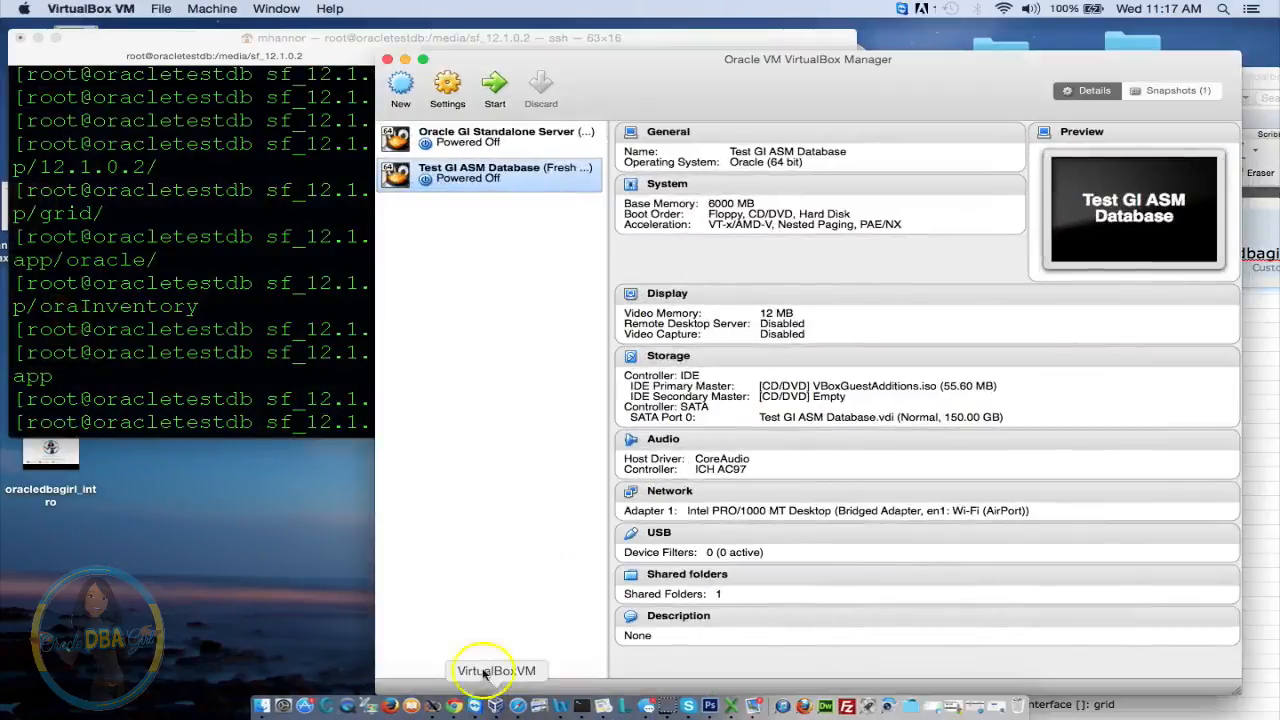
{"action": "left_click", "coordinate": [456, 92]}
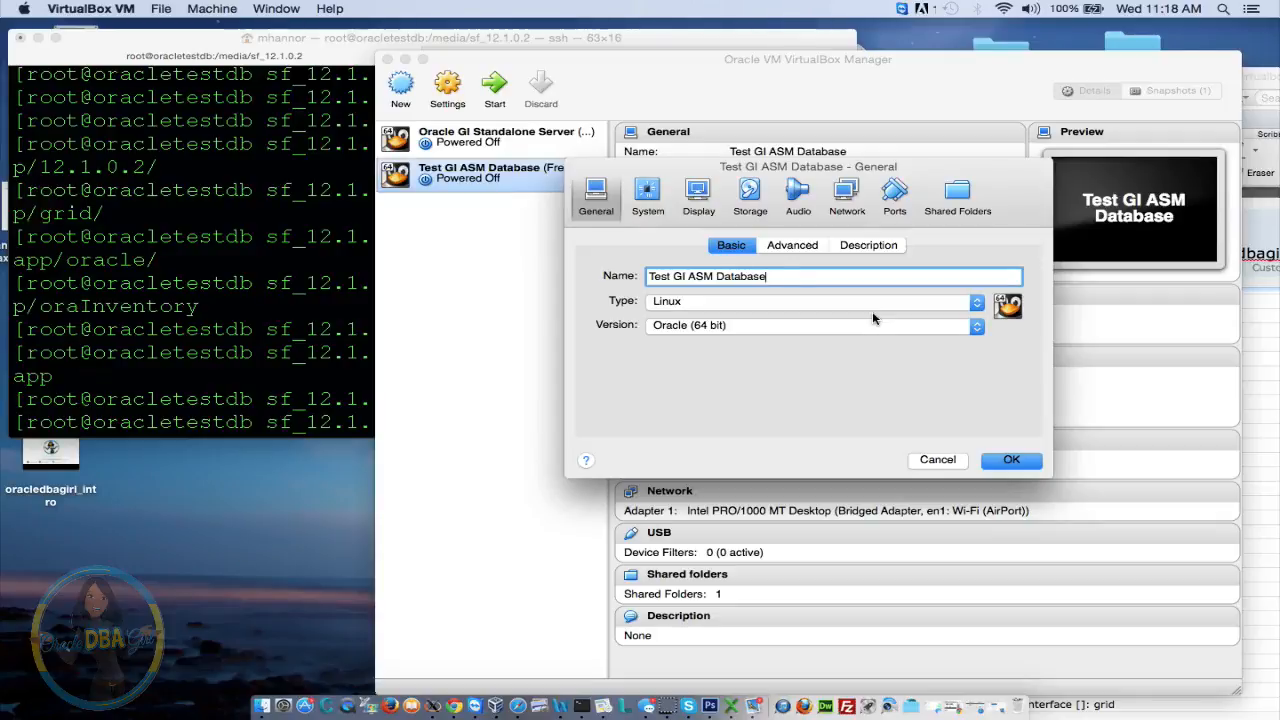
{"action": "left_click", "coordinate": [758, 215]}
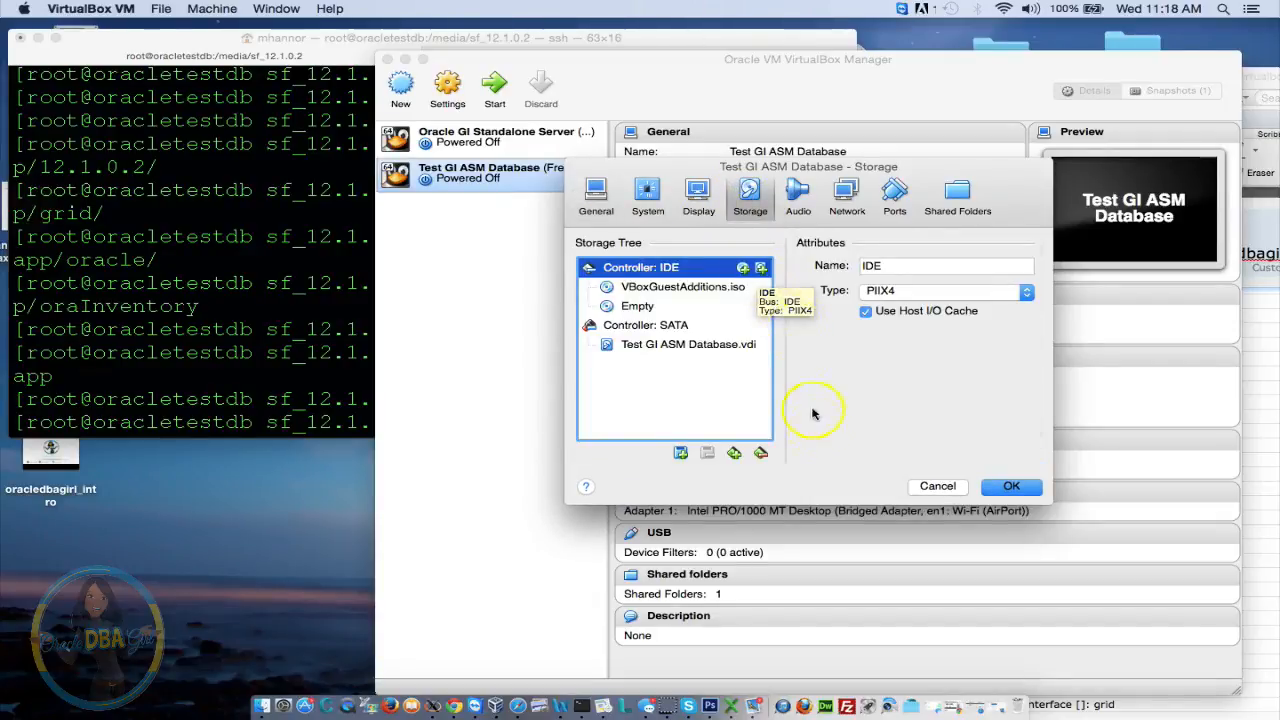
Add a SCSI controller and create a 50 GB dynamically allocated VDI disk named Data1 on it
{"action": "left_click", "coordinate": [734, 454]}
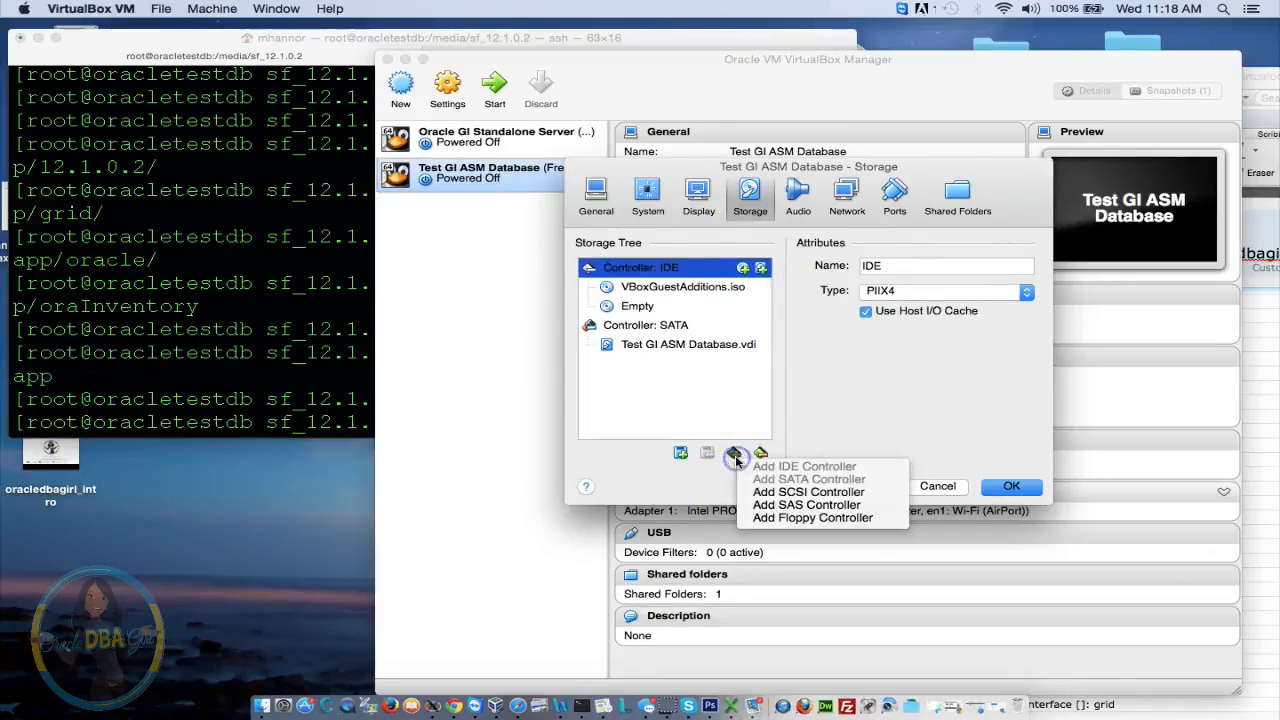
{"action": "left_click", "coordinate": [806, 496]}
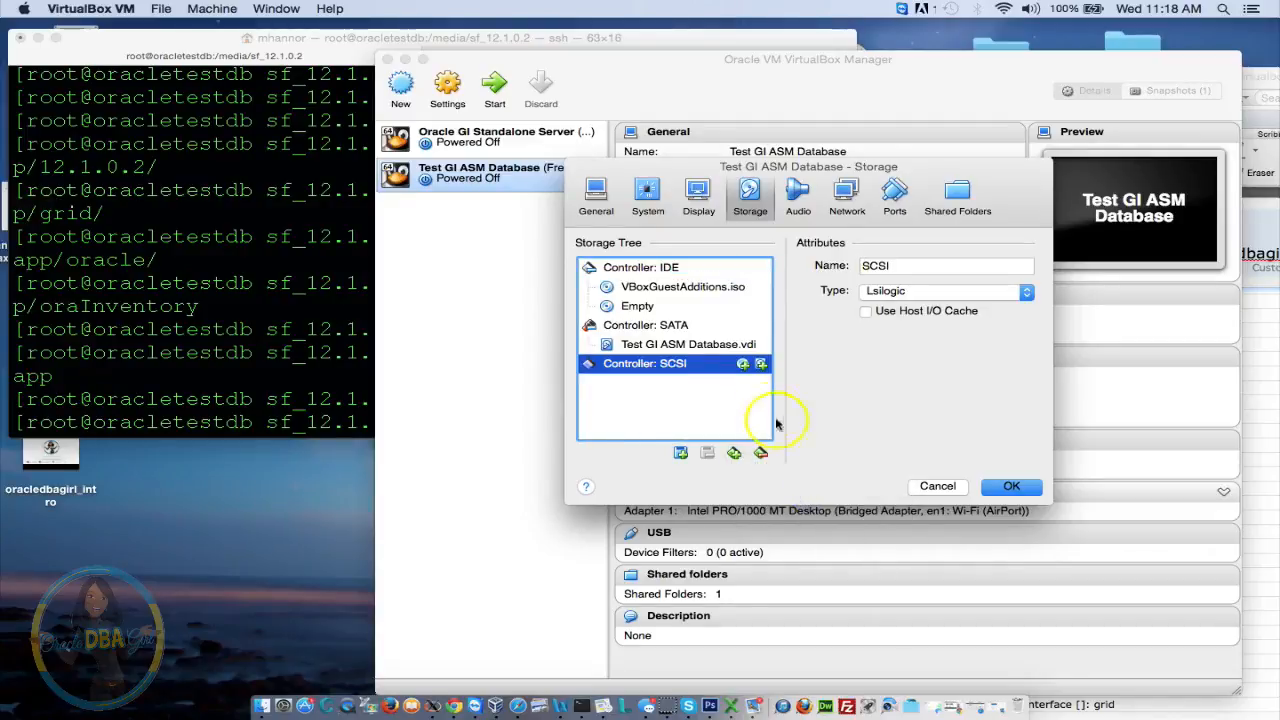
{"action": "left_click", "coordinate": [761, 365]}
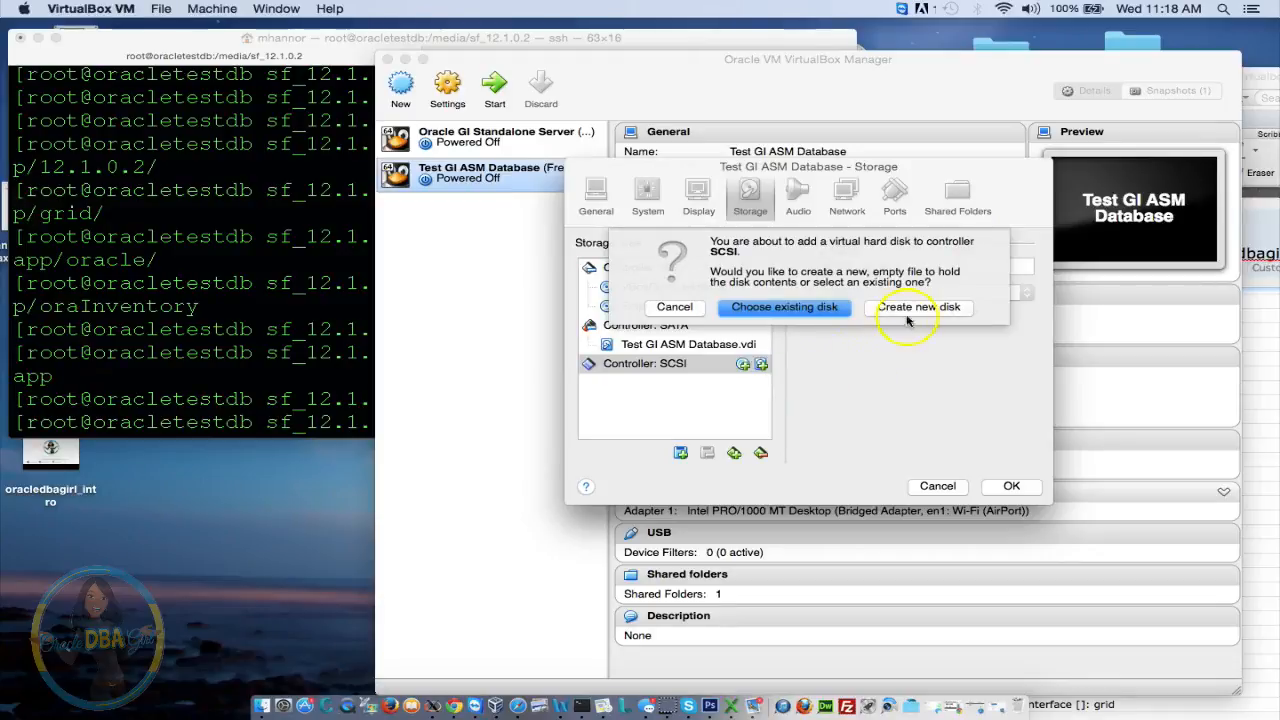
{"action": "left_click", "coordinate": [914, 311]}
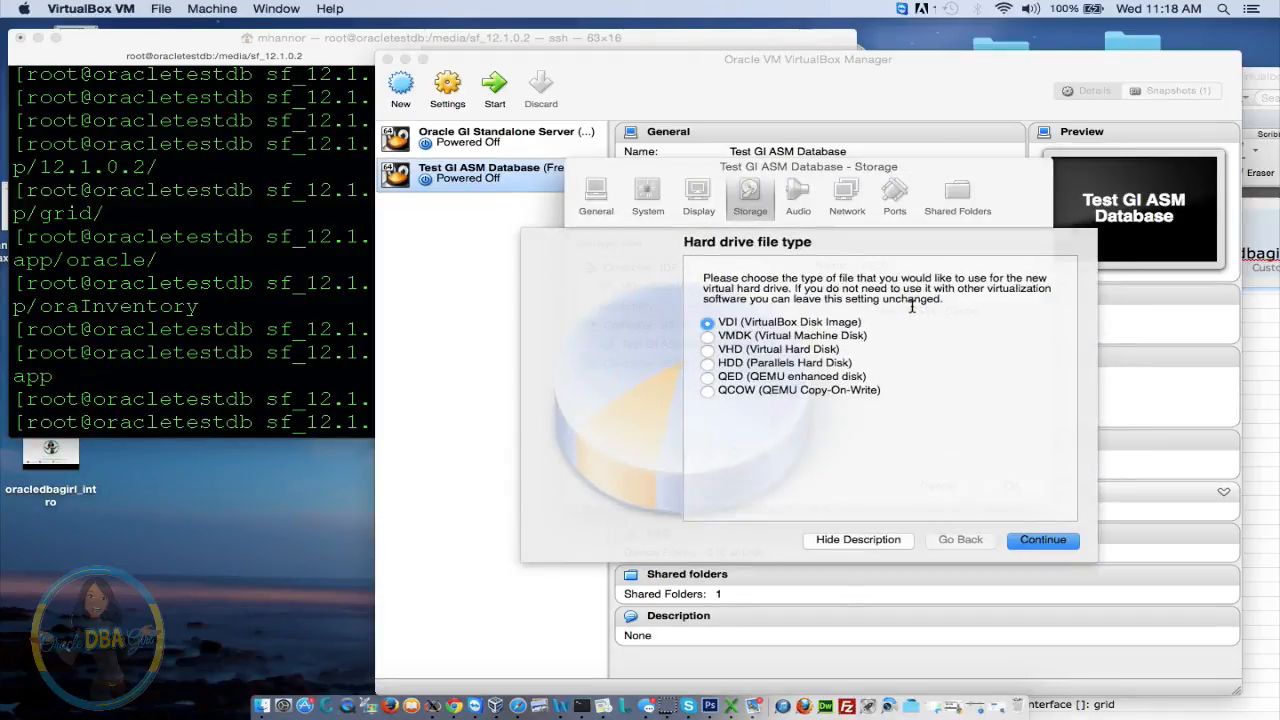
{"action": "left_click", "coordinate": [1043, 540]}
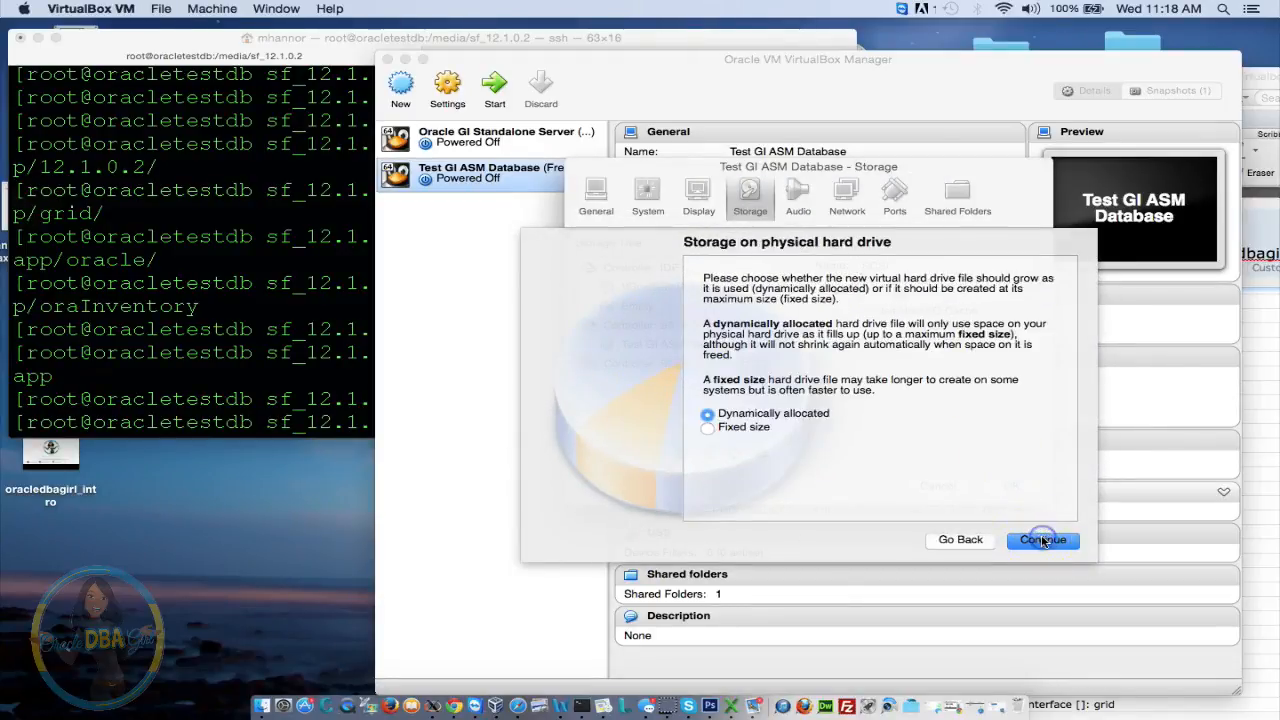
{"action": "left_click", "coordinate": [1043, 540]}
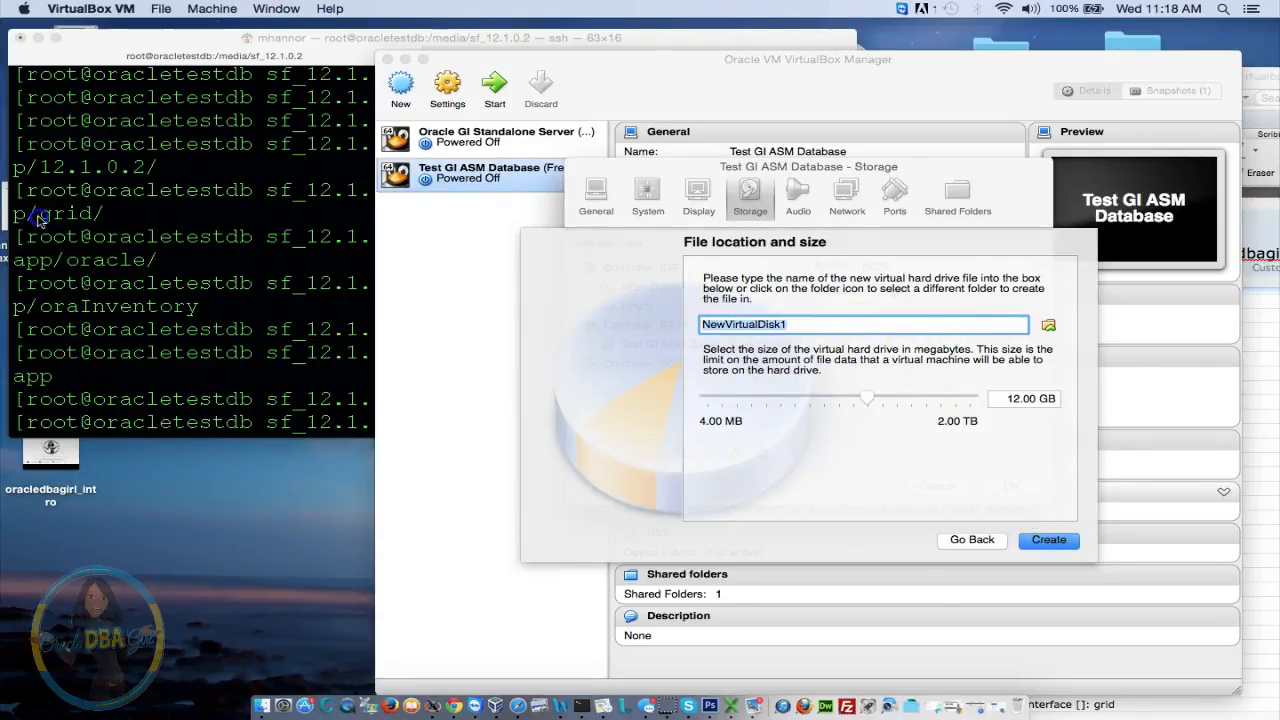
{"action": "type", "text": "Data1"}
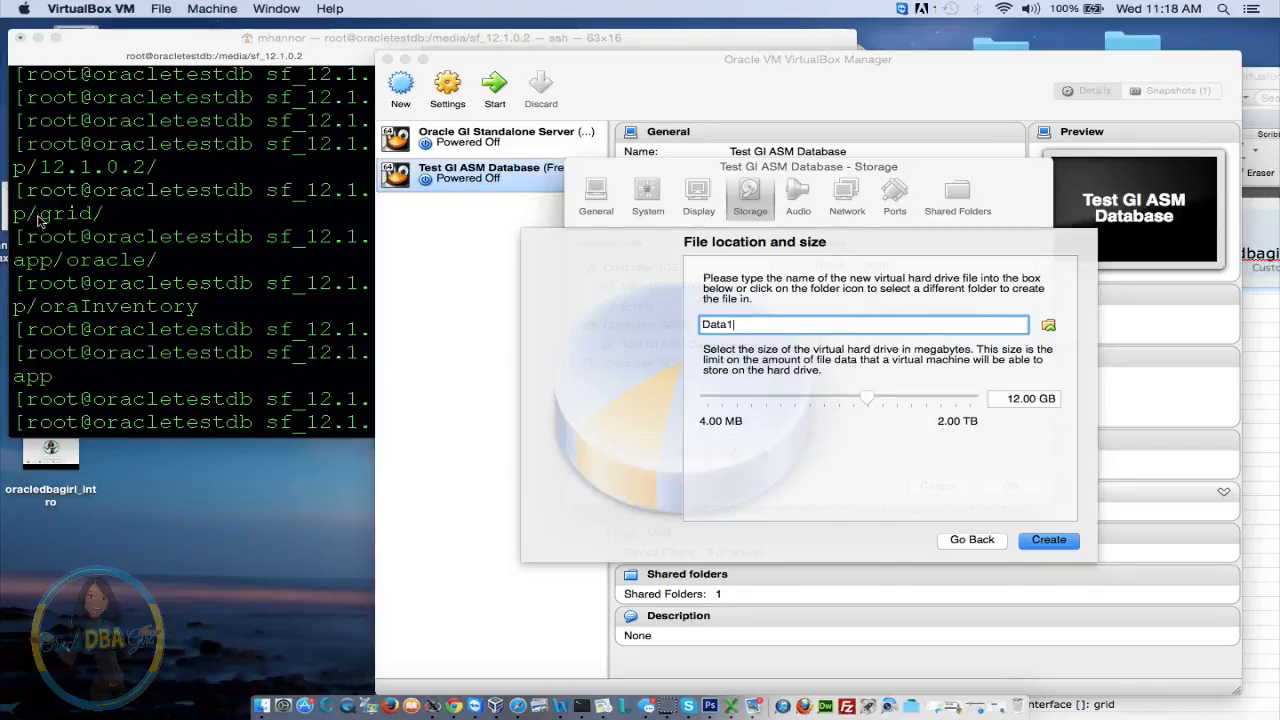
{"action": "left_click", "coordinate": [1005, 398]}
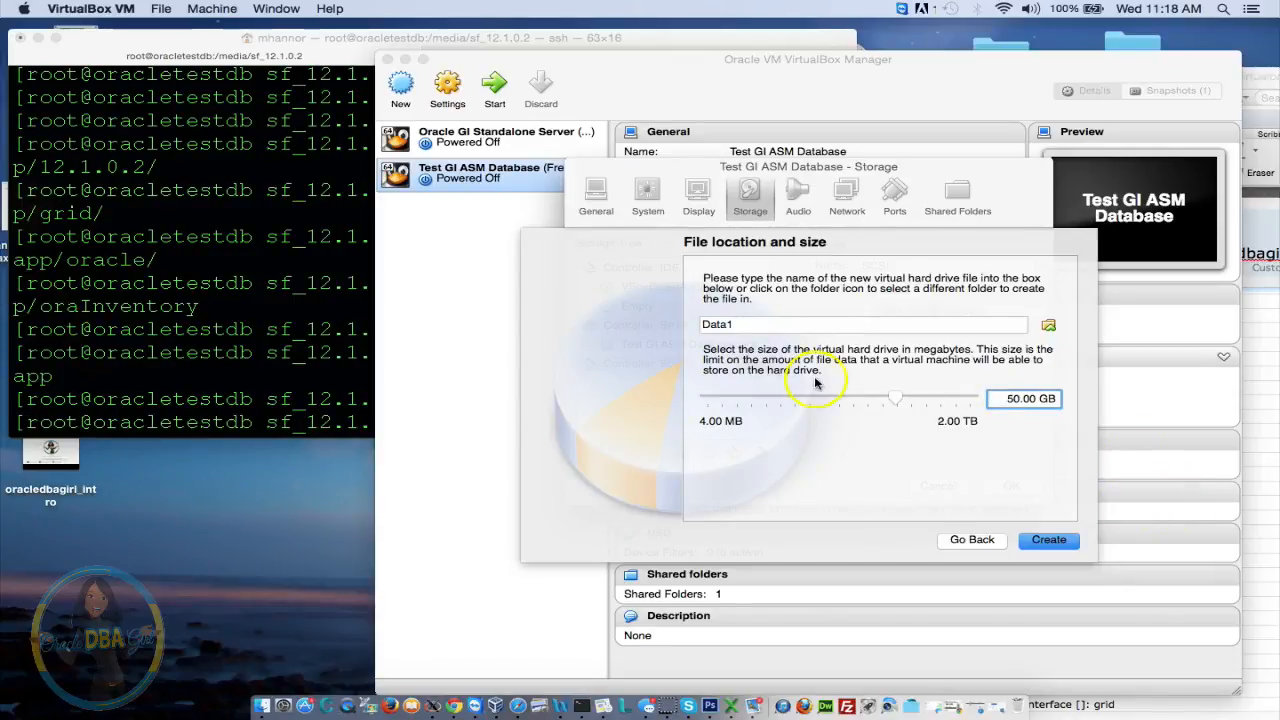
{"action": "left_click", "coordinate": [1075, 547]}
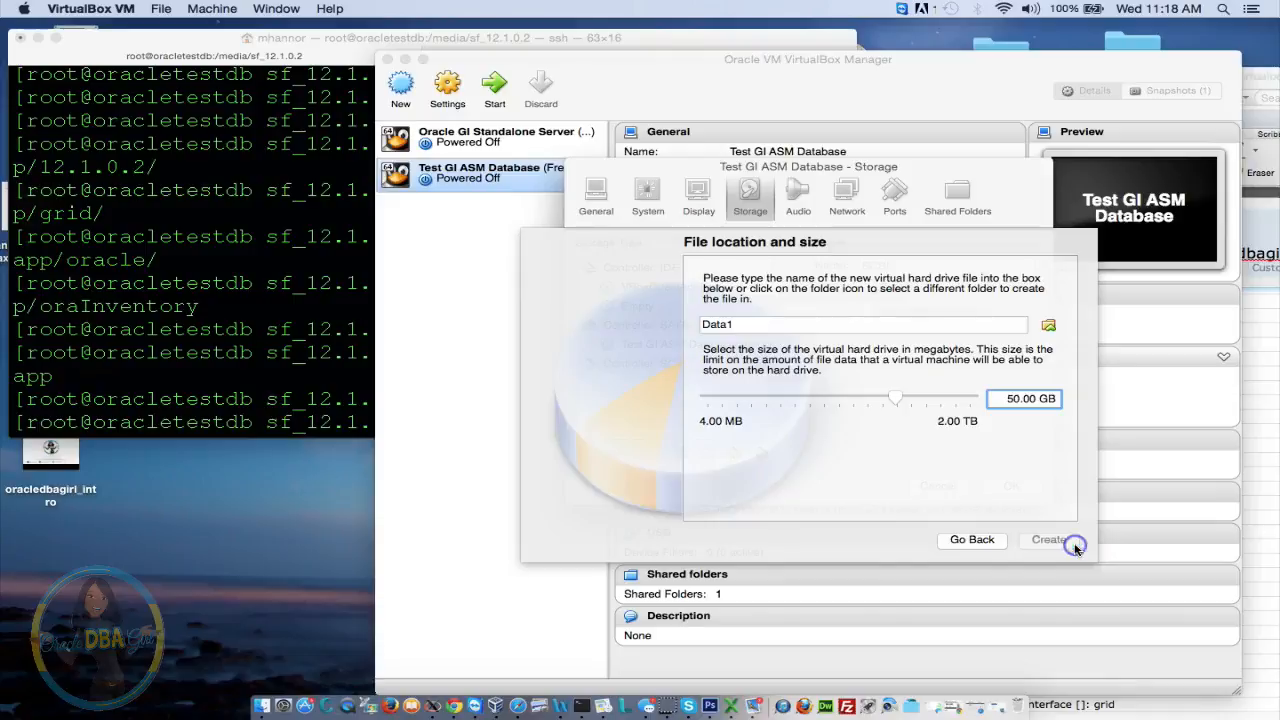
Create a second 50 GB dynamically allocated VDI disk named Data2 on the SCSI controller
{"action": "left_click", "coordinate": [761, 365]}
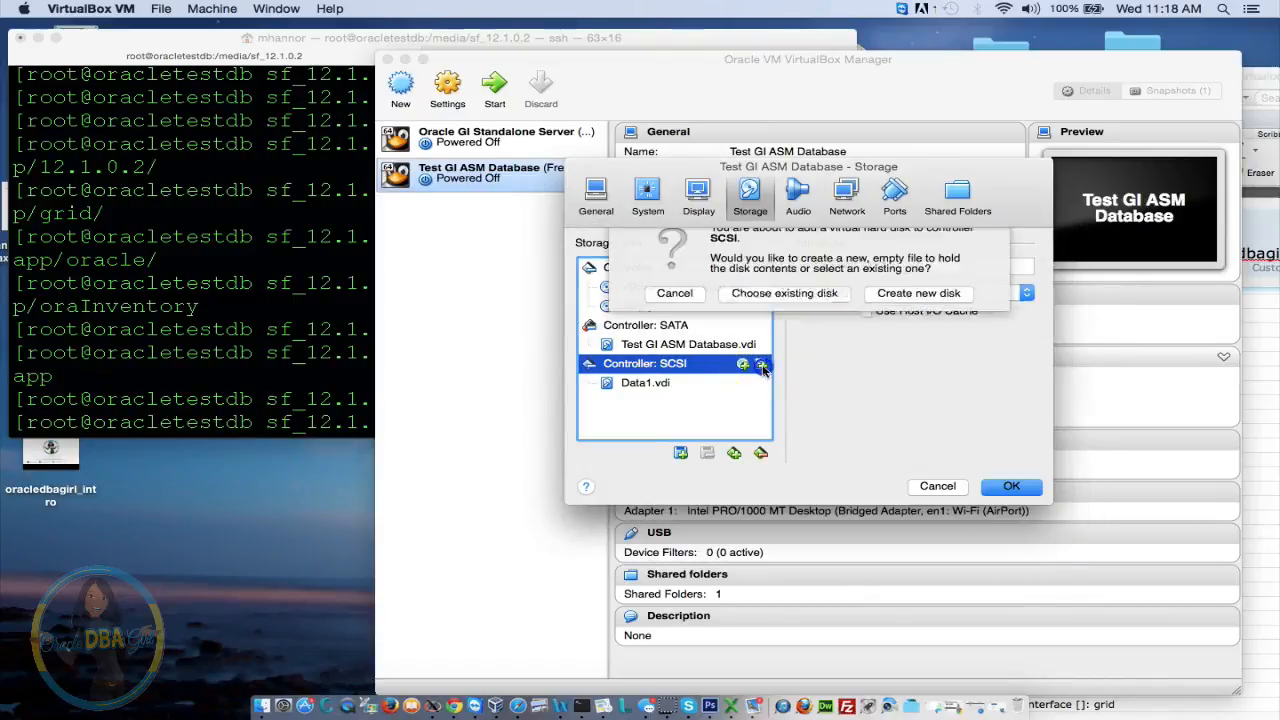
{"action": "left_click", "coordinate": [921, 309]}
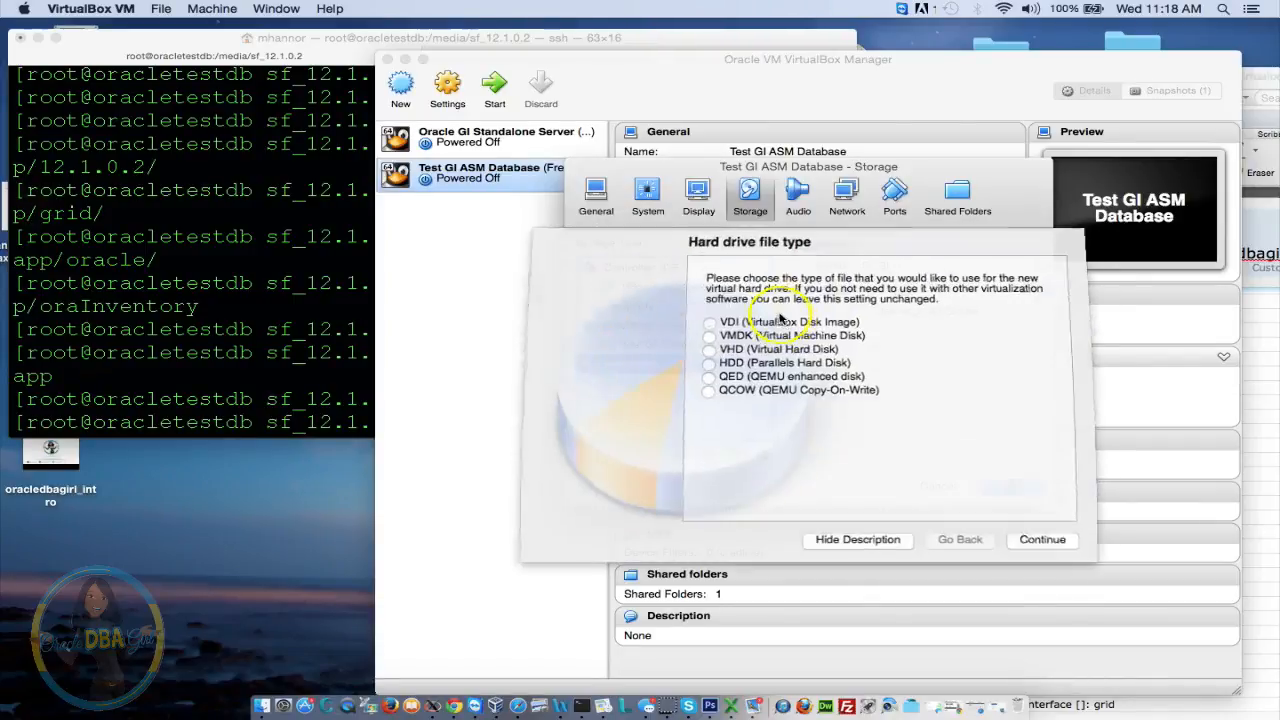
{"action": "left_click", "coordinate": [1045, 541]}
{"action": "left_click", "coordinate": [1045, 541]}
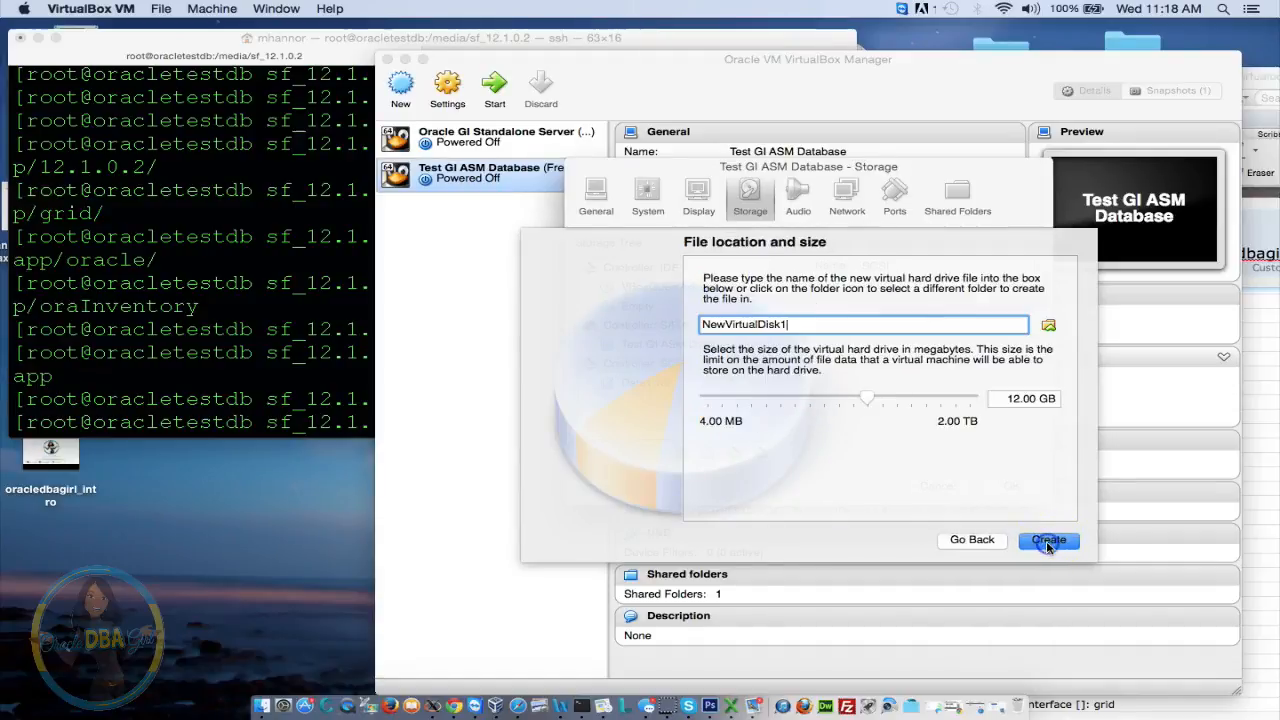
{"action": "double_click", "coordinate": [799, 323]}
{"action": "type", "text": "Data2"}
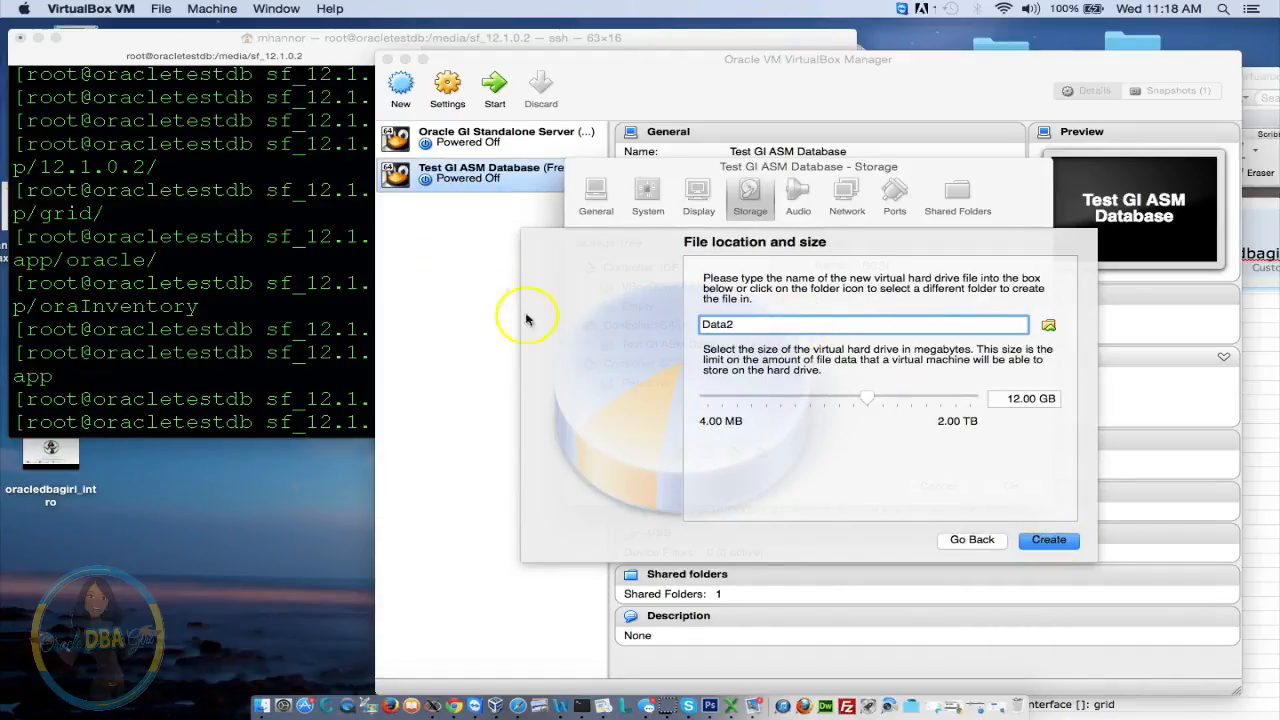
{"action": "left_click", "coordinate": [991, 399]}
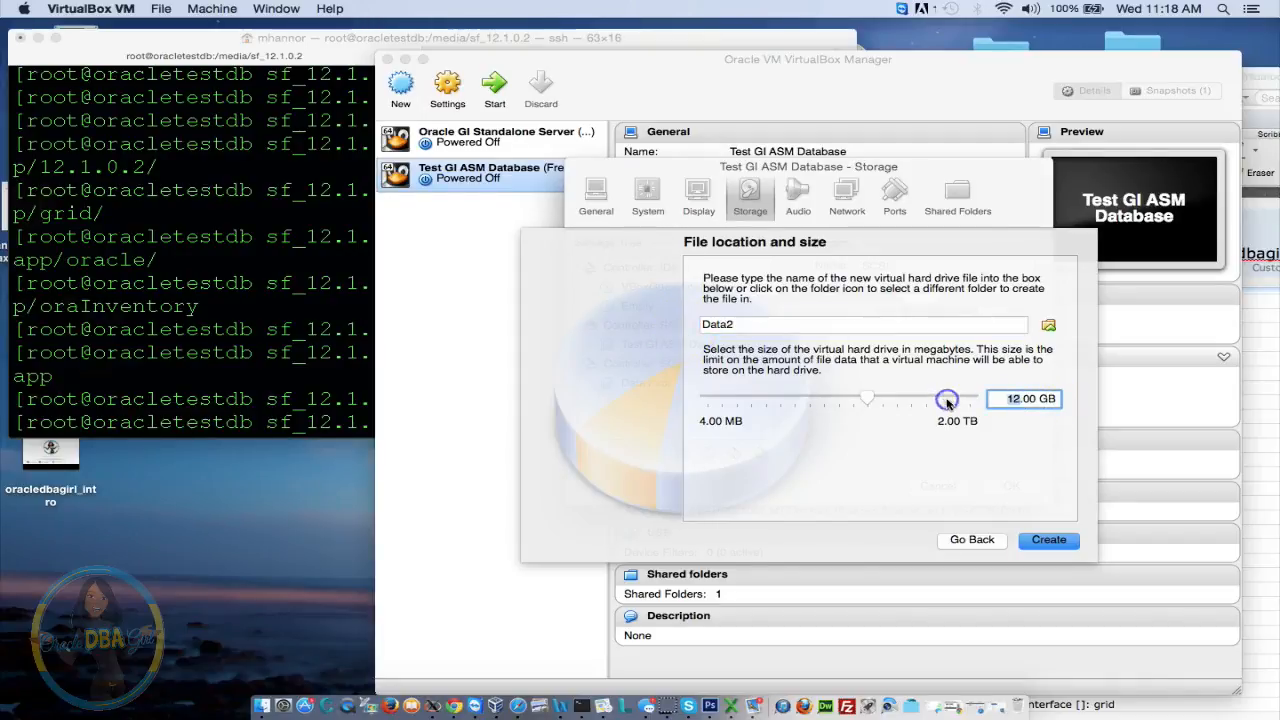
{"action": "key", "text": "BackSpace"}
{"action": "key", "text": "BackSpace"}
{"action": "type", "text": "5"}
{"action": "left_click", "coordinate": [1061, 535]}
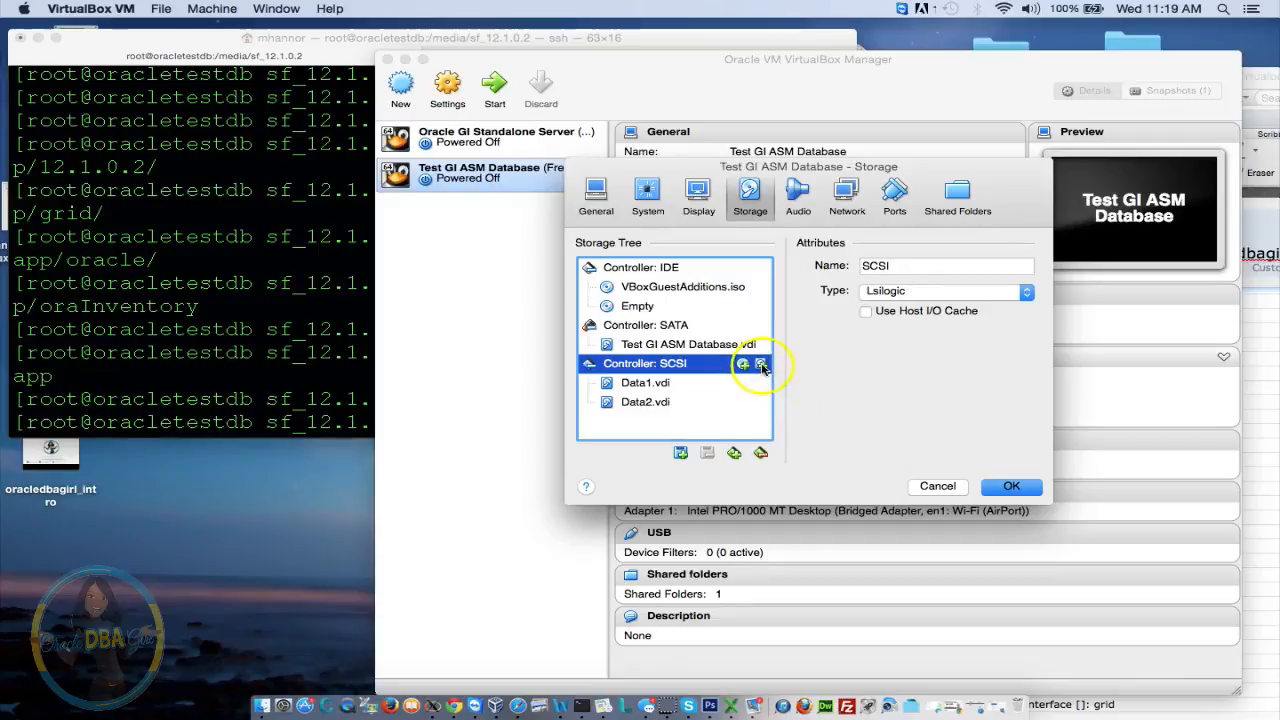
Create a third 50 GB dynamically allocated VDI disk named Fra1 on the SCSI controller
{"action": "left_click", "coordinate": [761, 365]}
{"action": "left_click", "coordinate": [914, 308]}
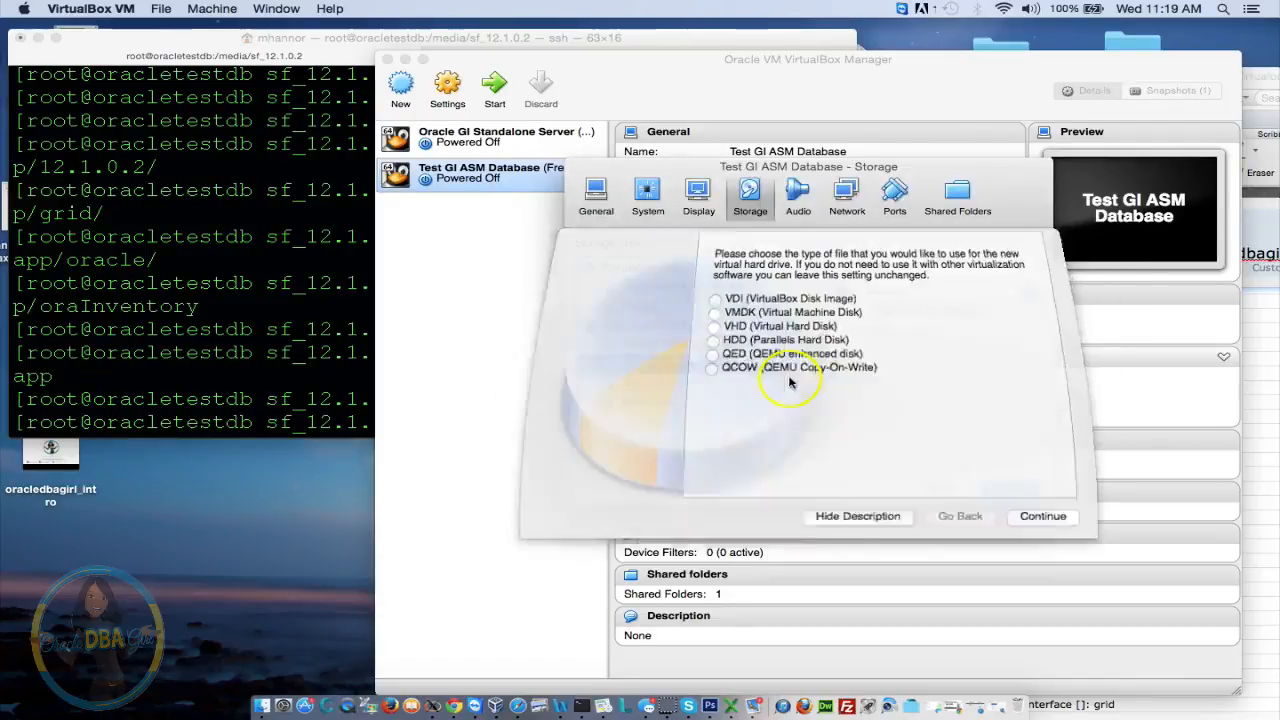
{"action": "left_click", "coordinate": [1034, 541]}
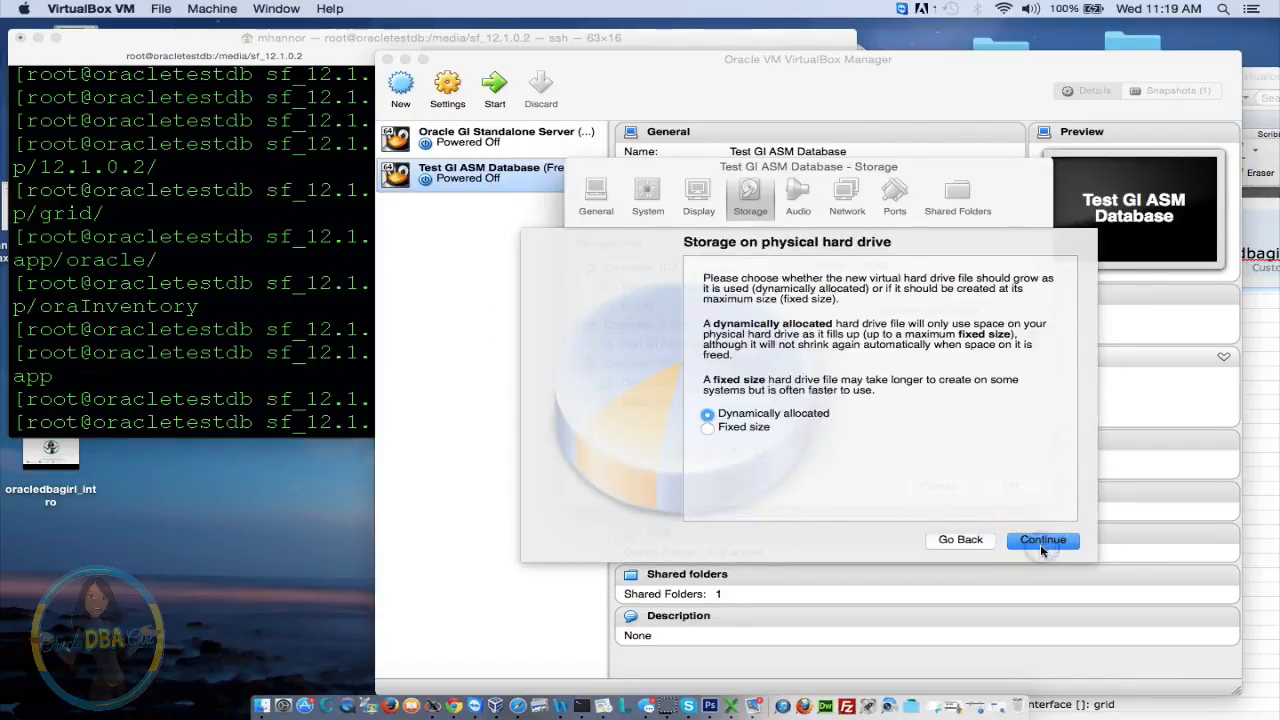
{"action": "left_click", "coordinate": [1042, 549]}
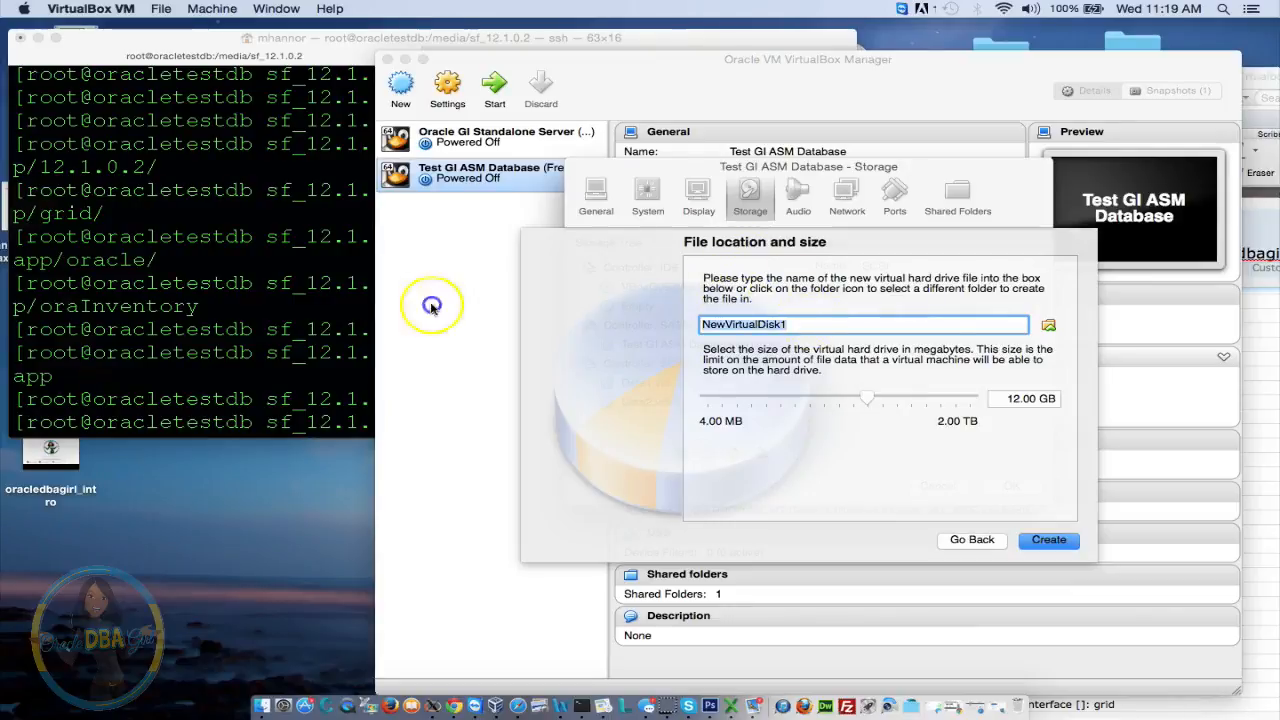
{"action": "type", "text": "Fra1"}
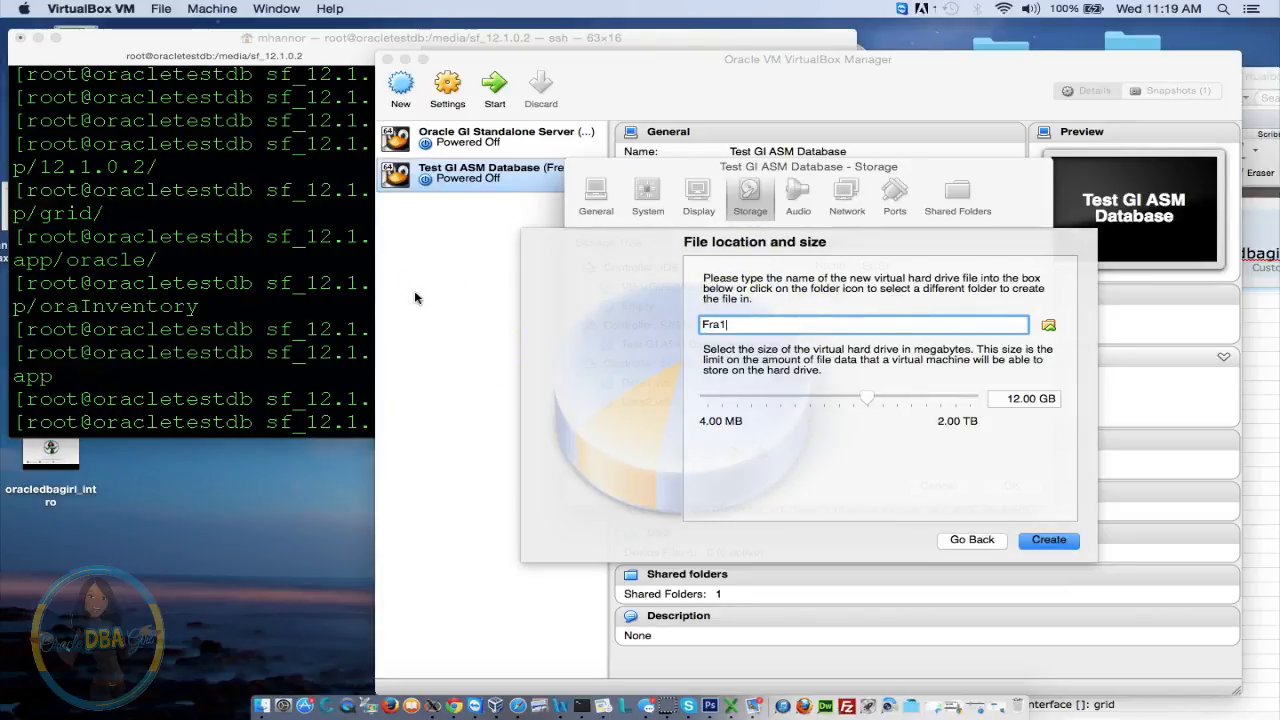
{"action": "left_click", "coordinate": [1015, 398]}
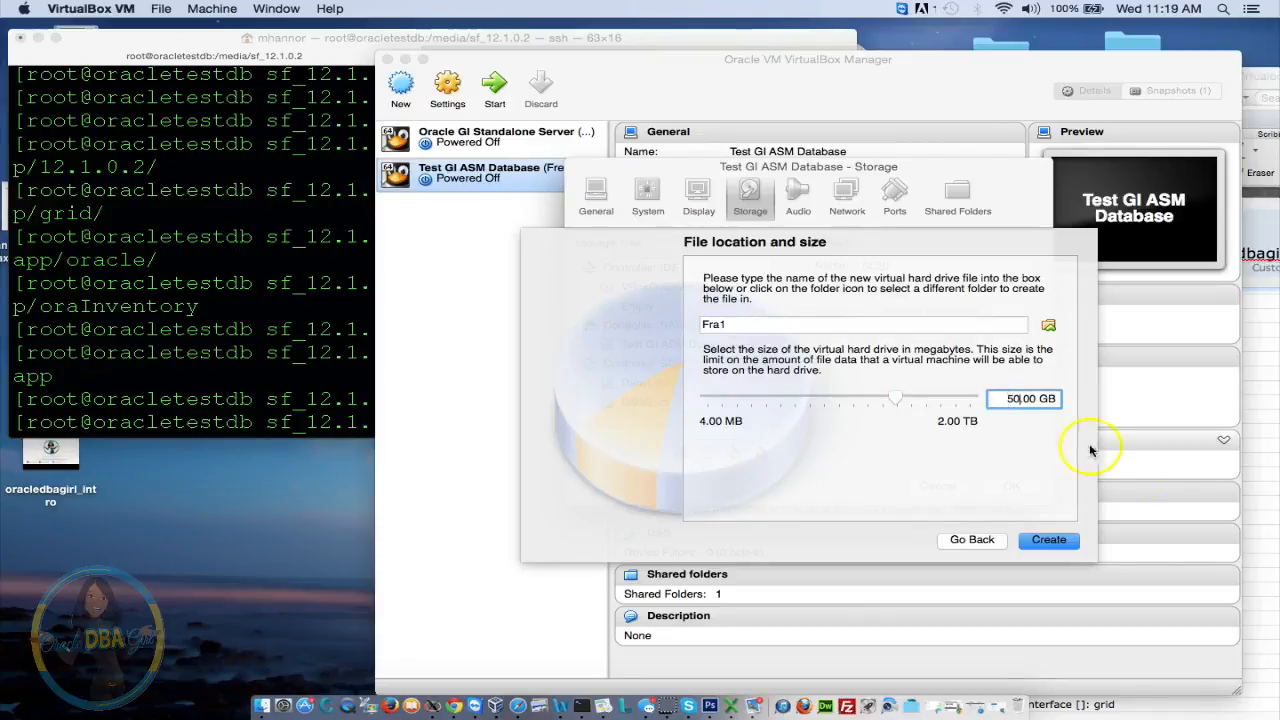
{"action": "left_click", "coordinate": [1060, 541]}
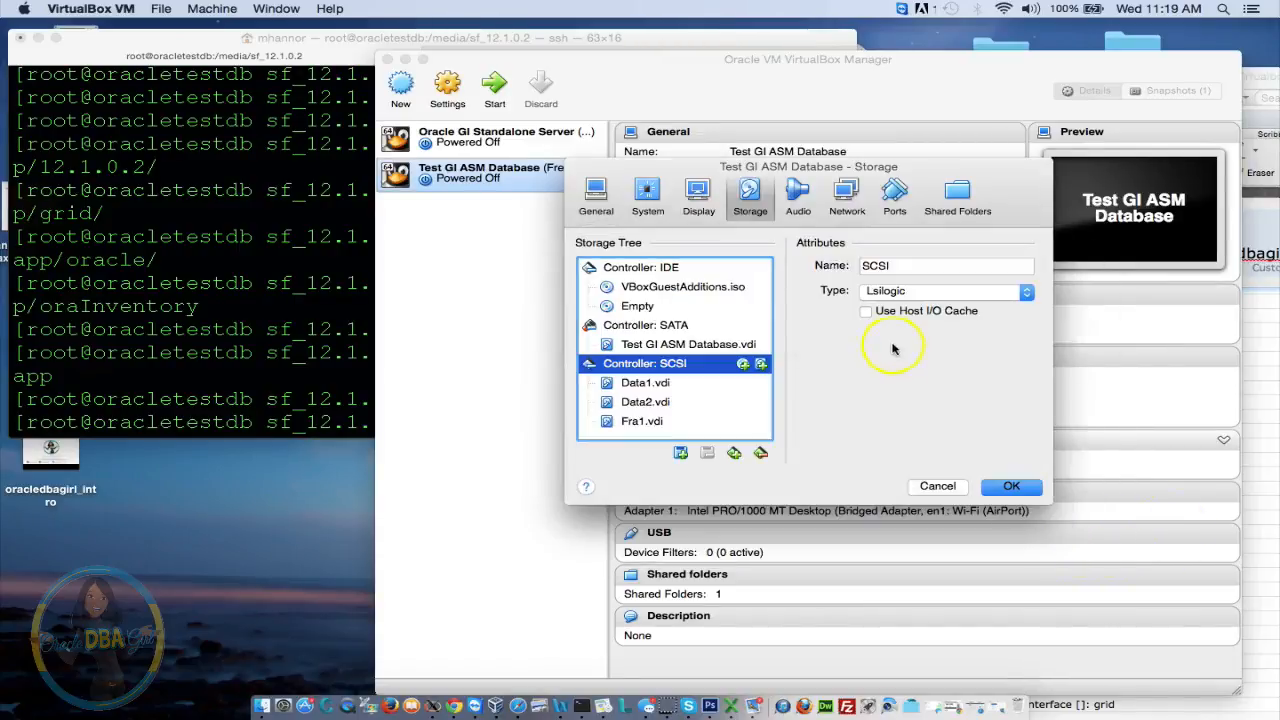
Create a 50 GB dynamically allocated VDI disk named Fra2, then save the storage settings
{"action": "left_click", "coordinate": [760, 366]}
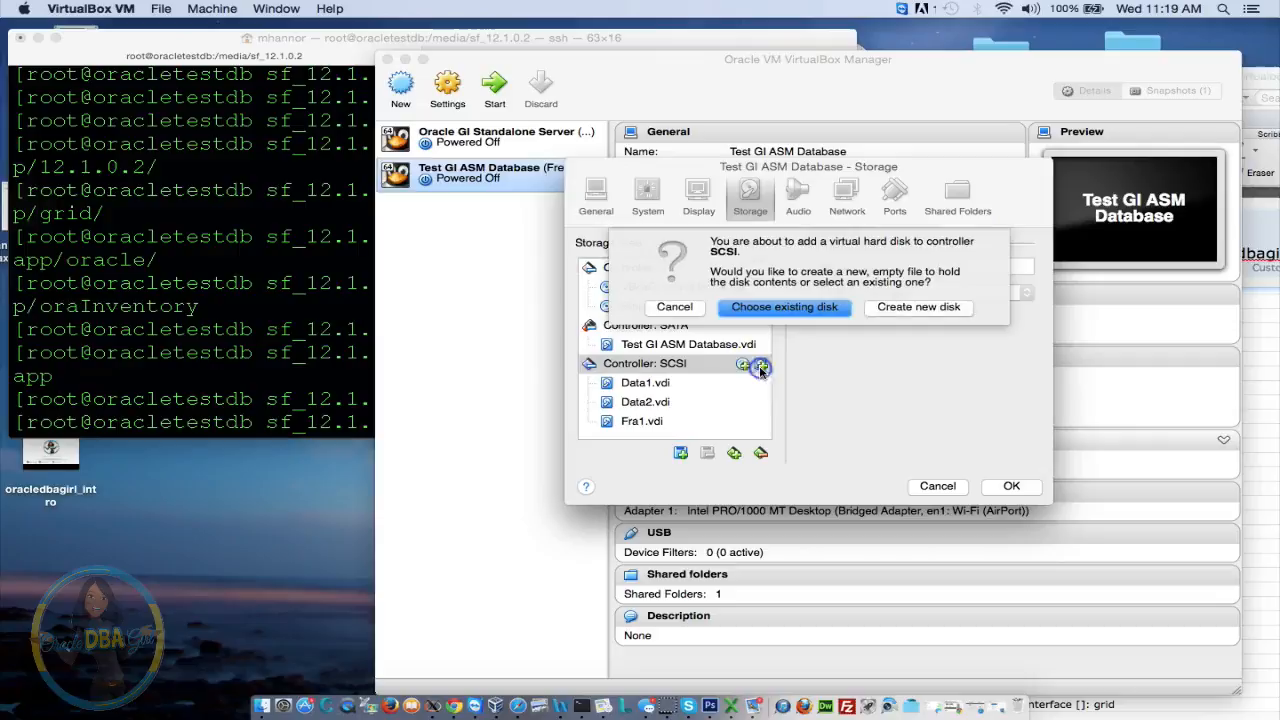
{"action": "left_click", "coordinate": [916, 312]}
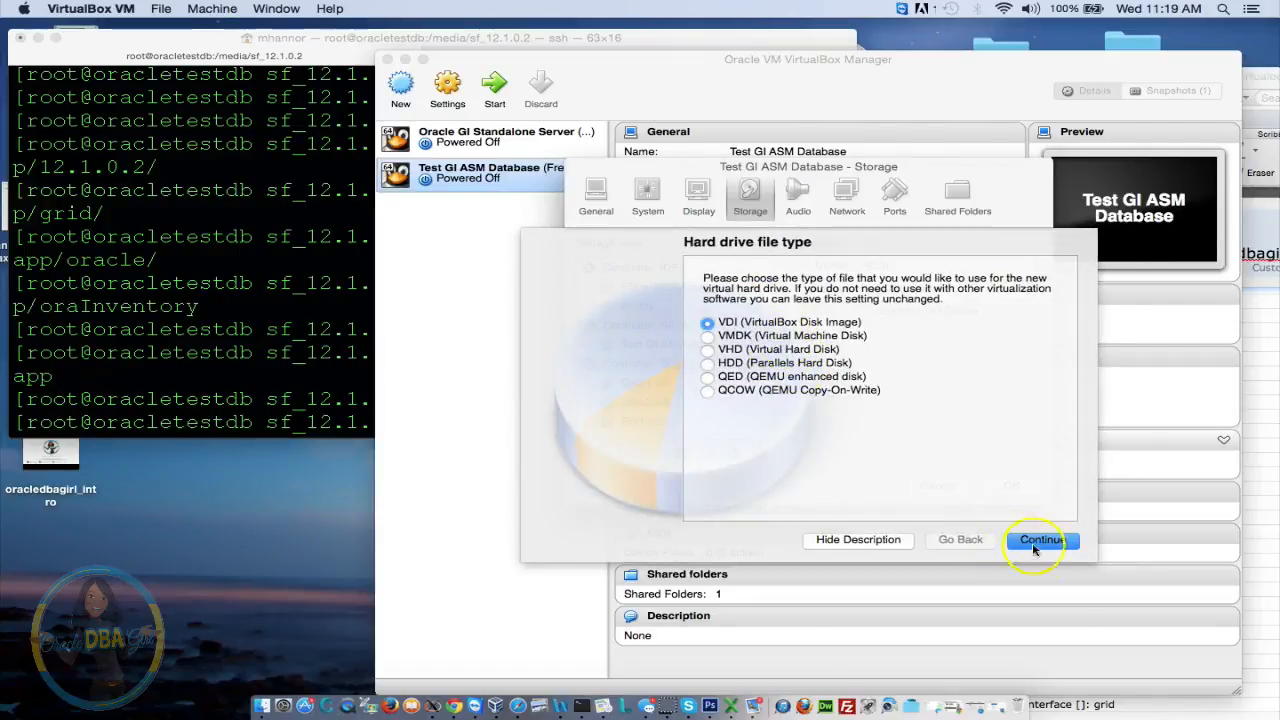
{"action": "left_click", "coordinate": [1035, 549]}
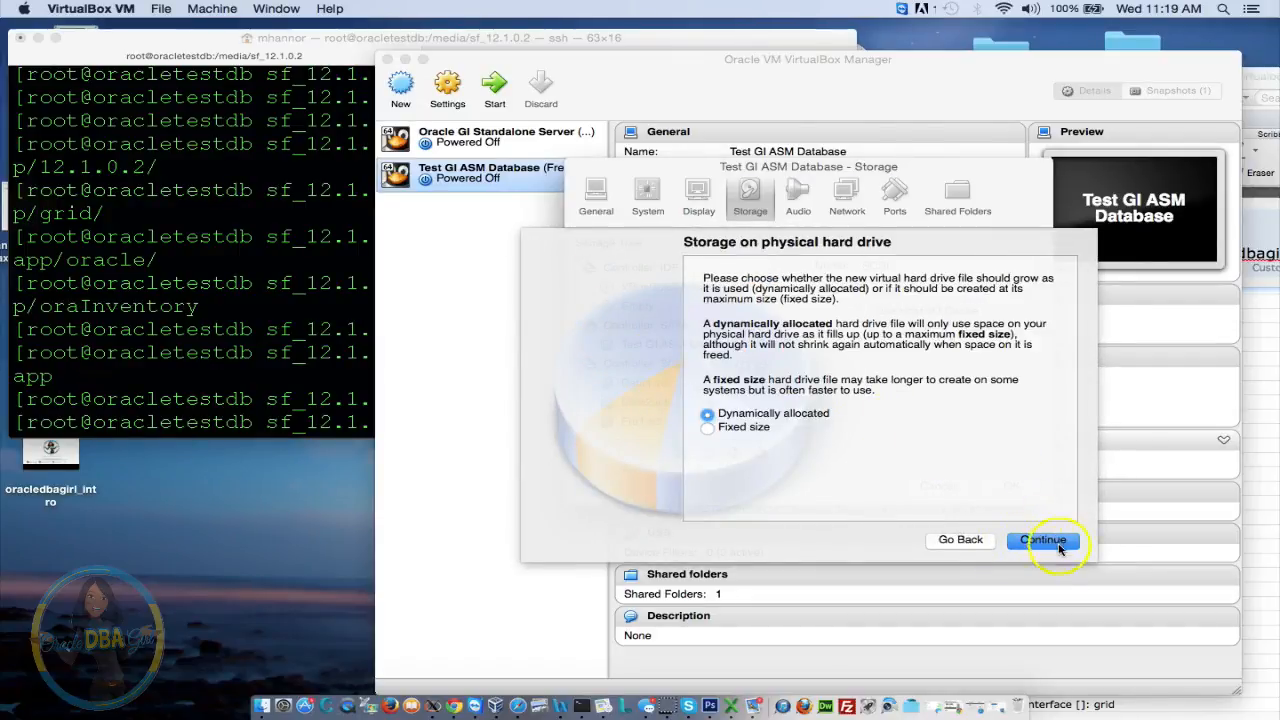
{"action": "left_click", "coordinate": [1059, 548]}
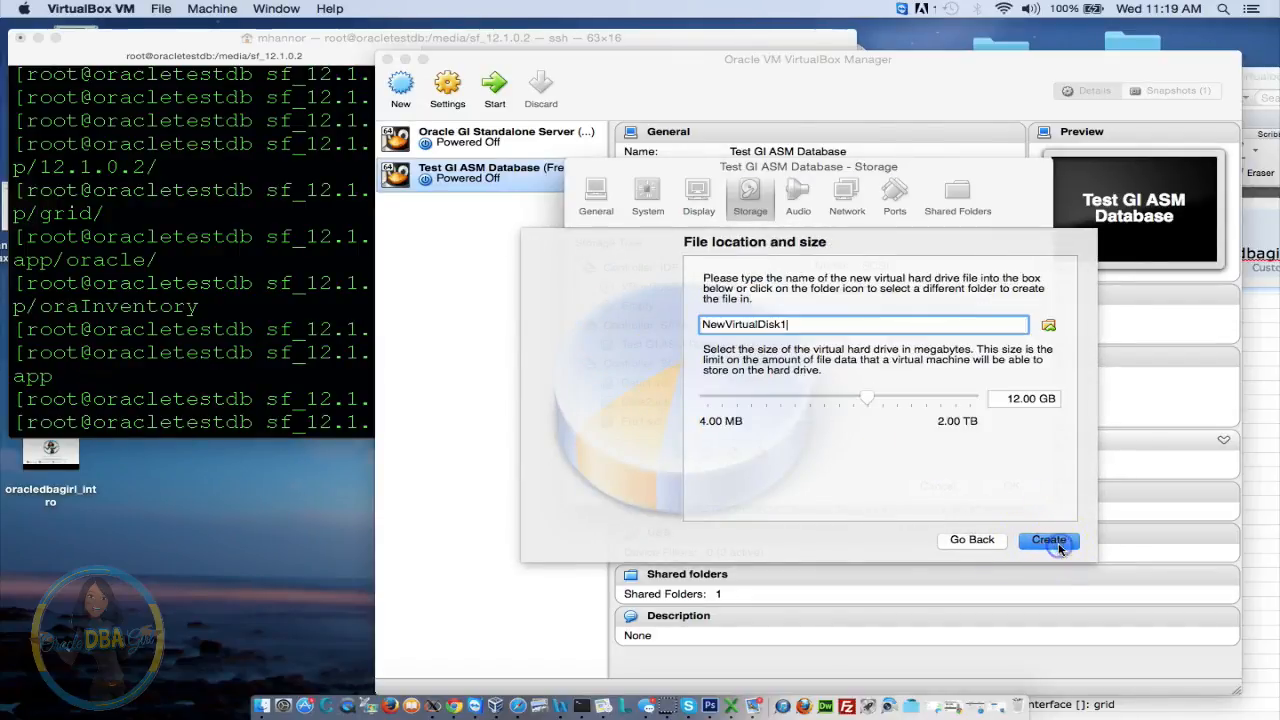
{"action": "left_click", "coordinate": [1015, 396]}
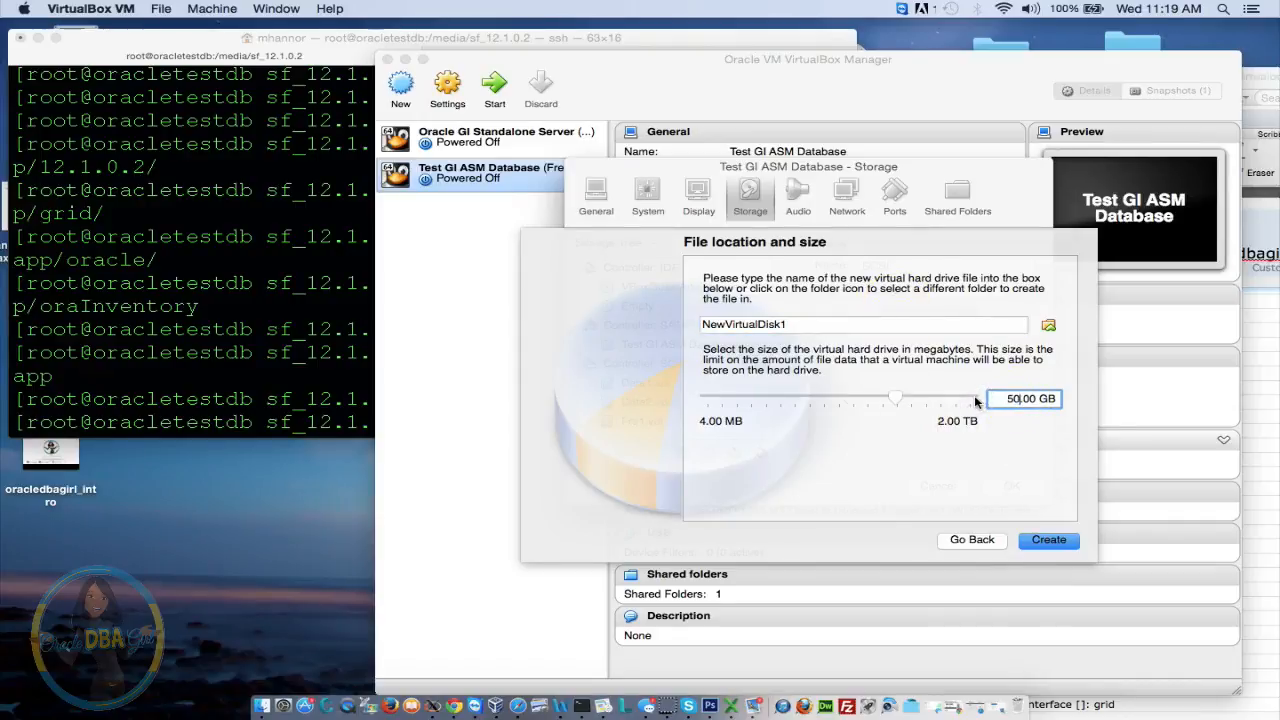
{"action": "double_click", "coordinate": [806, 324]}
{"action": "type", "text": "Fra2"}
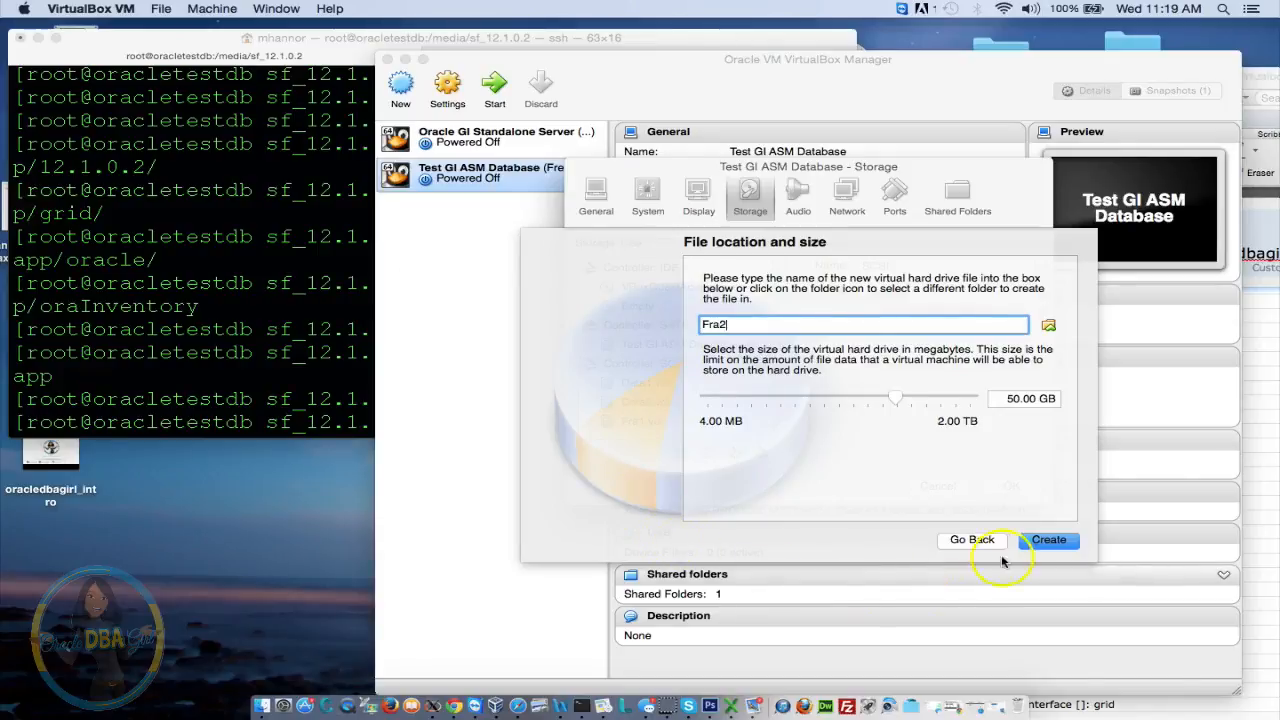
{"action": "left_click", "coordinate": [1049, 539]}
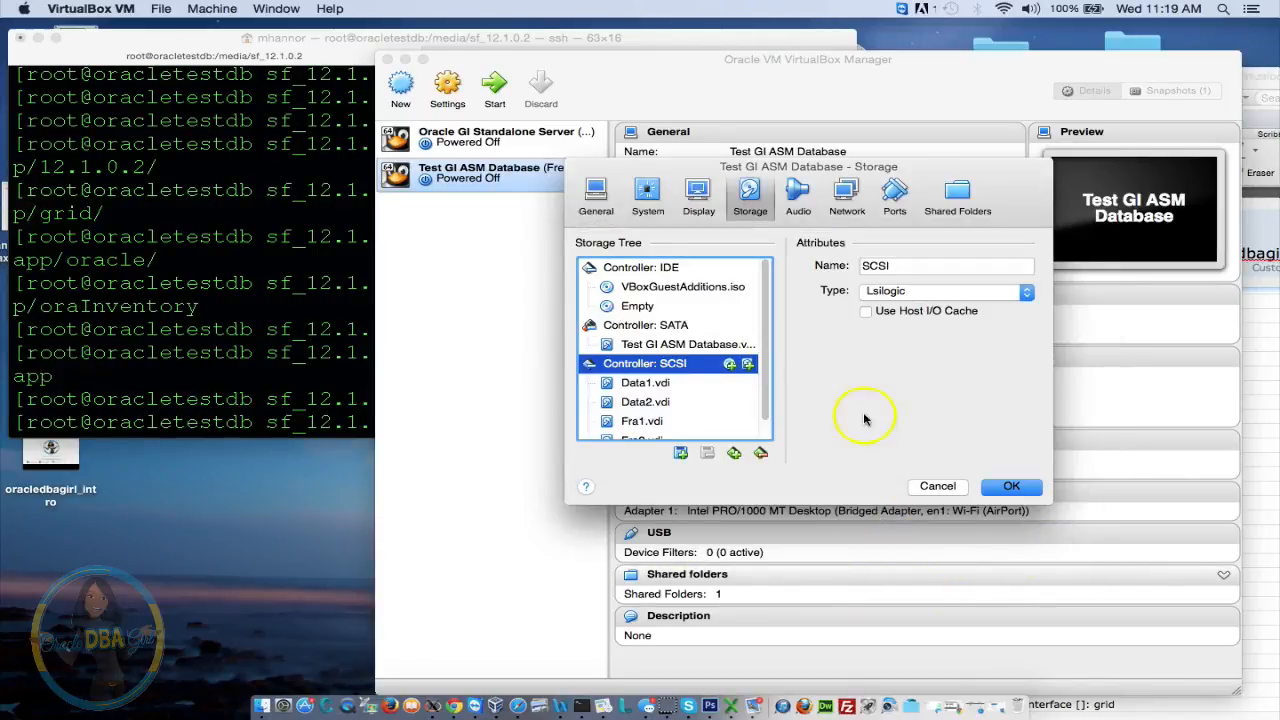
{"action": "left_click_drag", "start_coordinate": [763, 322], "coordinate": [766, 423]}
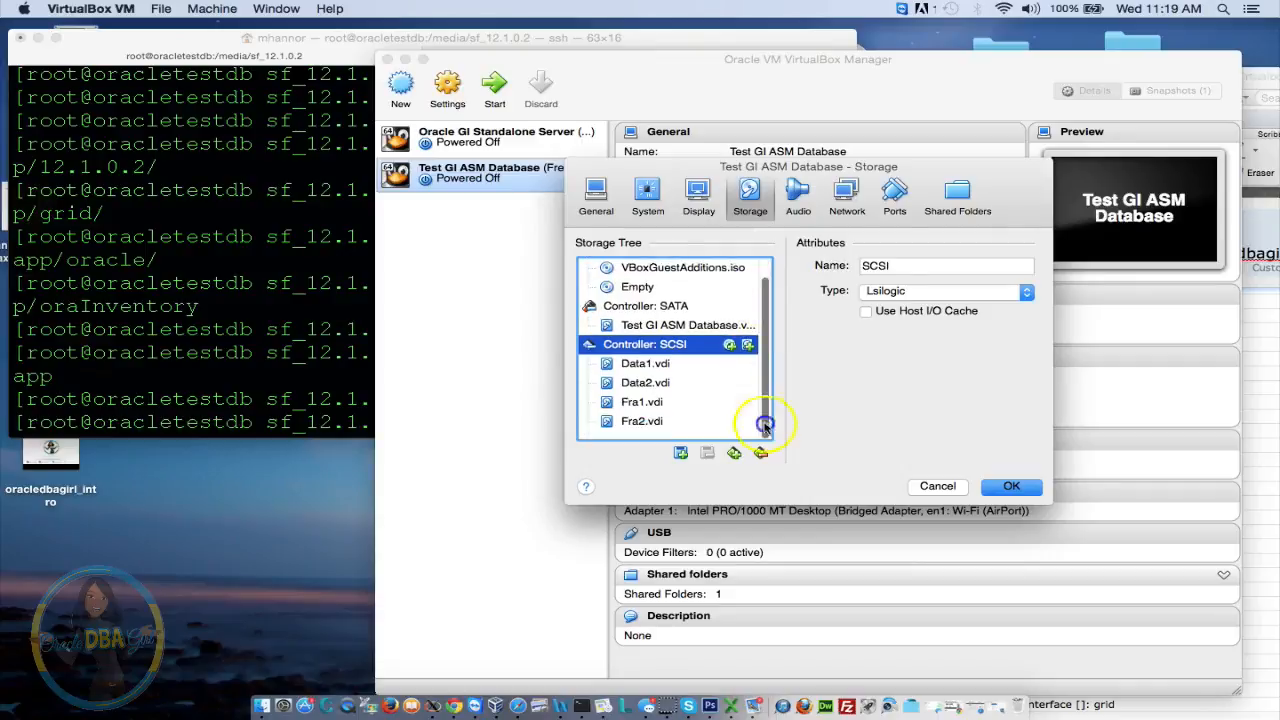
{"action": "left_click", "coordinate": [1012, 486]}
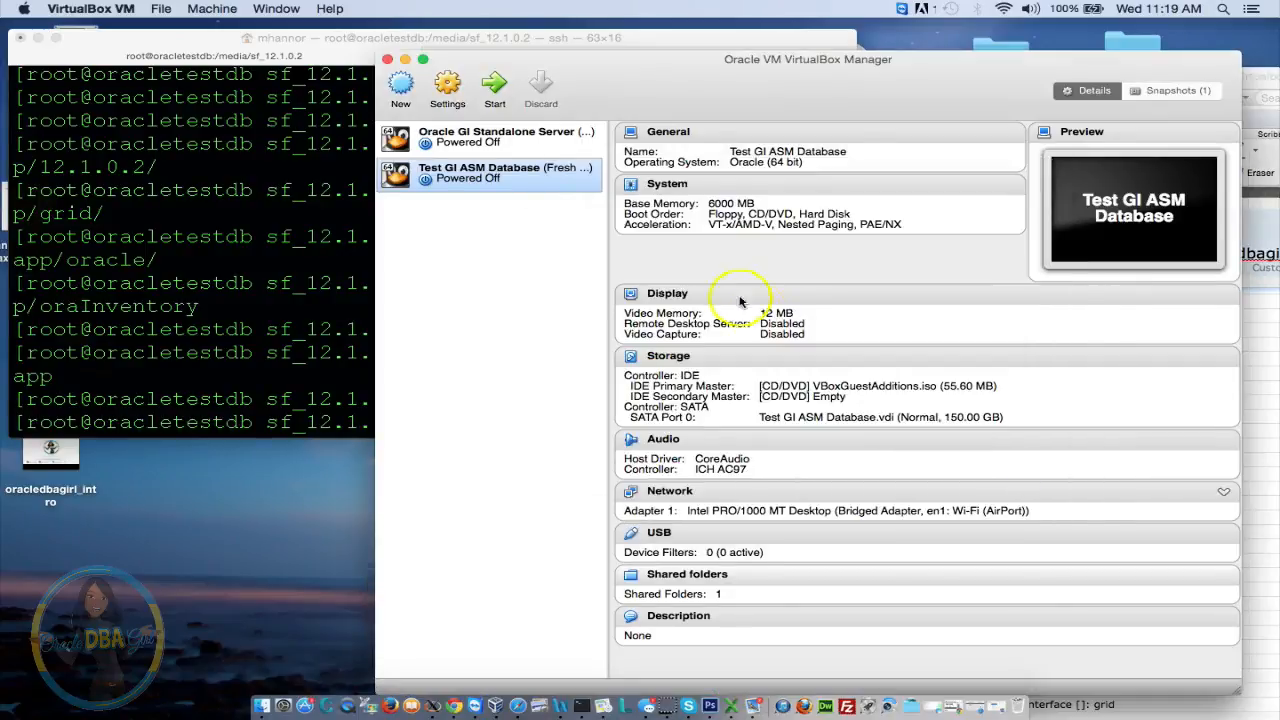
Start the Test GI ASM Database VM, minimize VirtualBox Manager, and bring the setup notes forward
{"action": "left_click", "coordinate": [486, 78]}
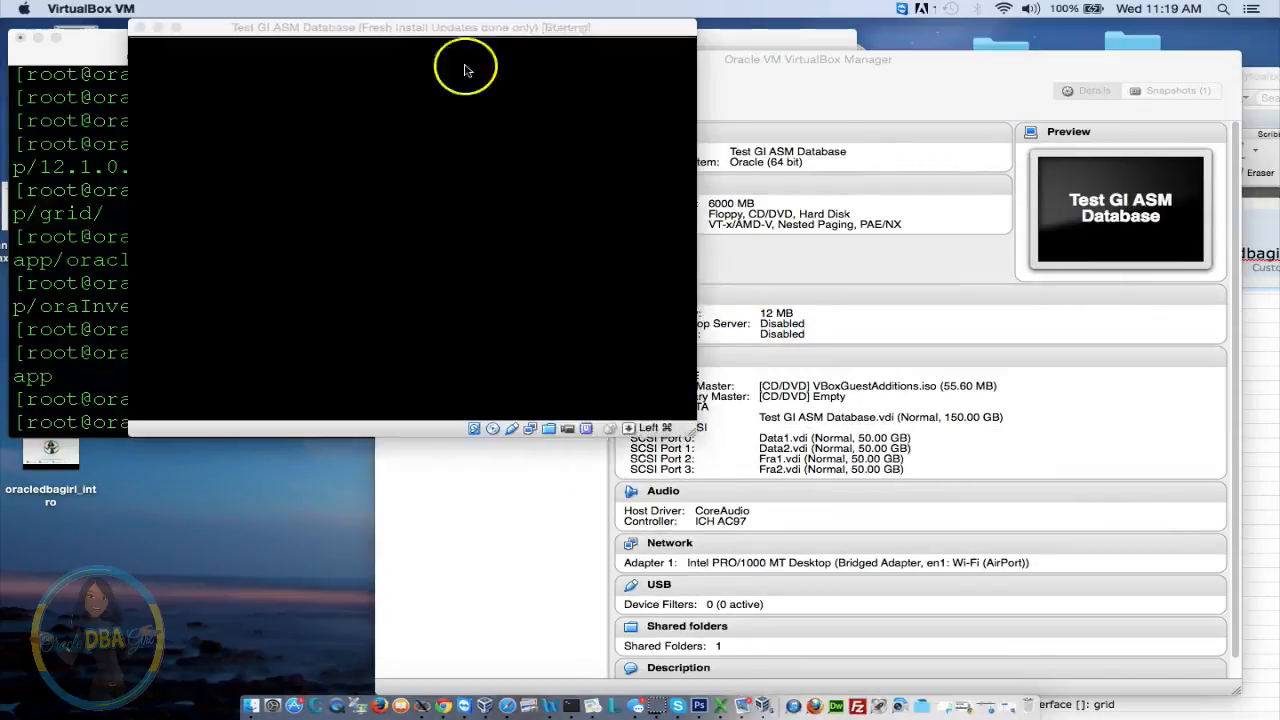
{"action": "left_click", "coordinate": [802, 80]}
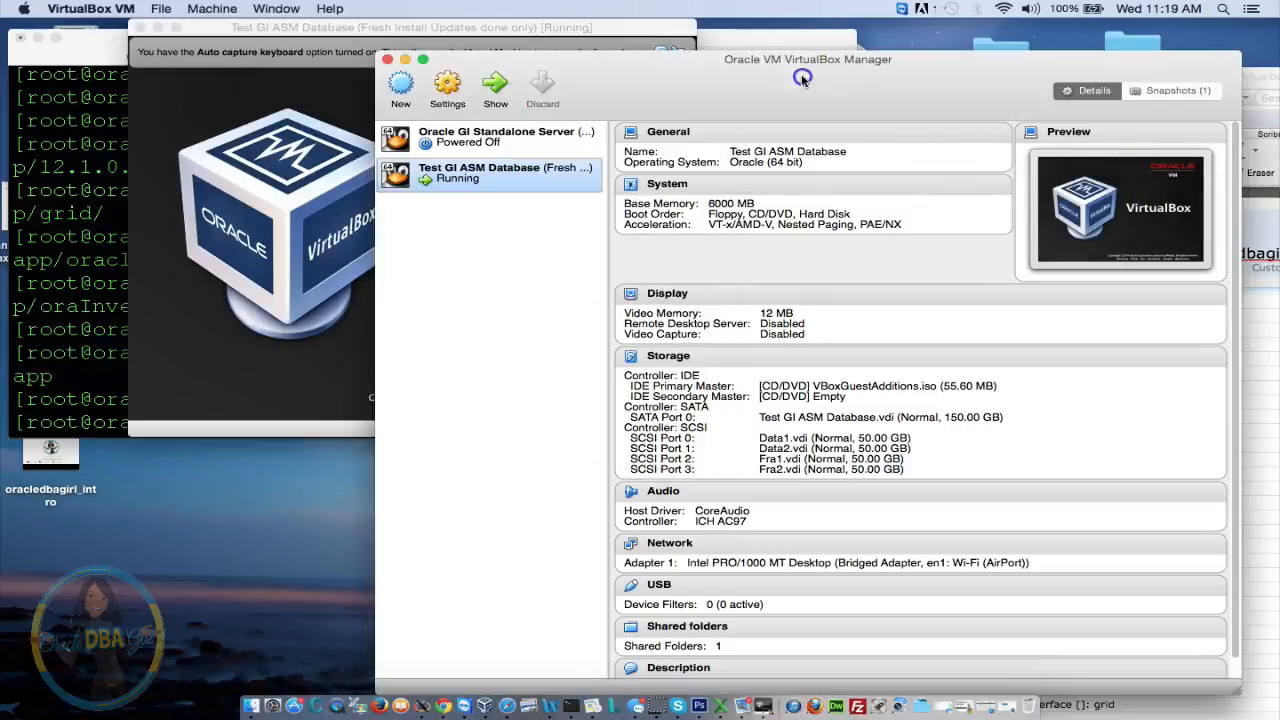
{"action": "left_click", "coordinate": [408, 59]}
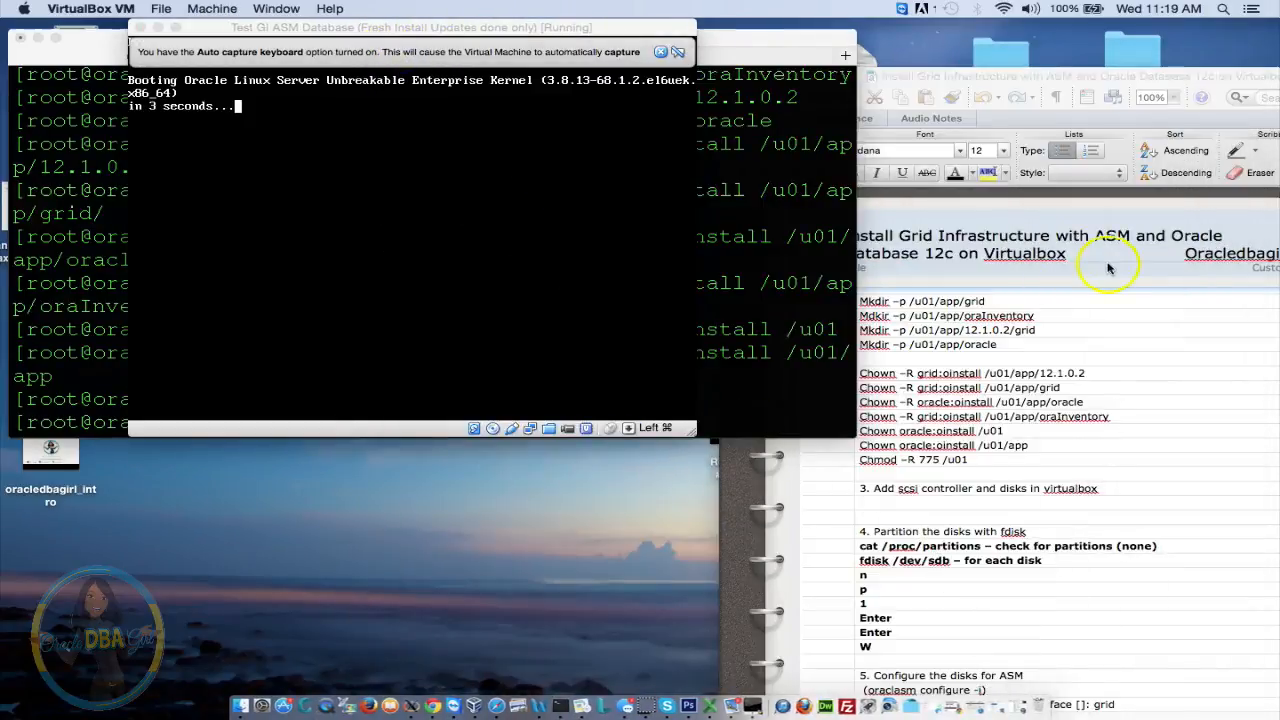
{"action": "left_click", "coordinate": [1196, 386]}
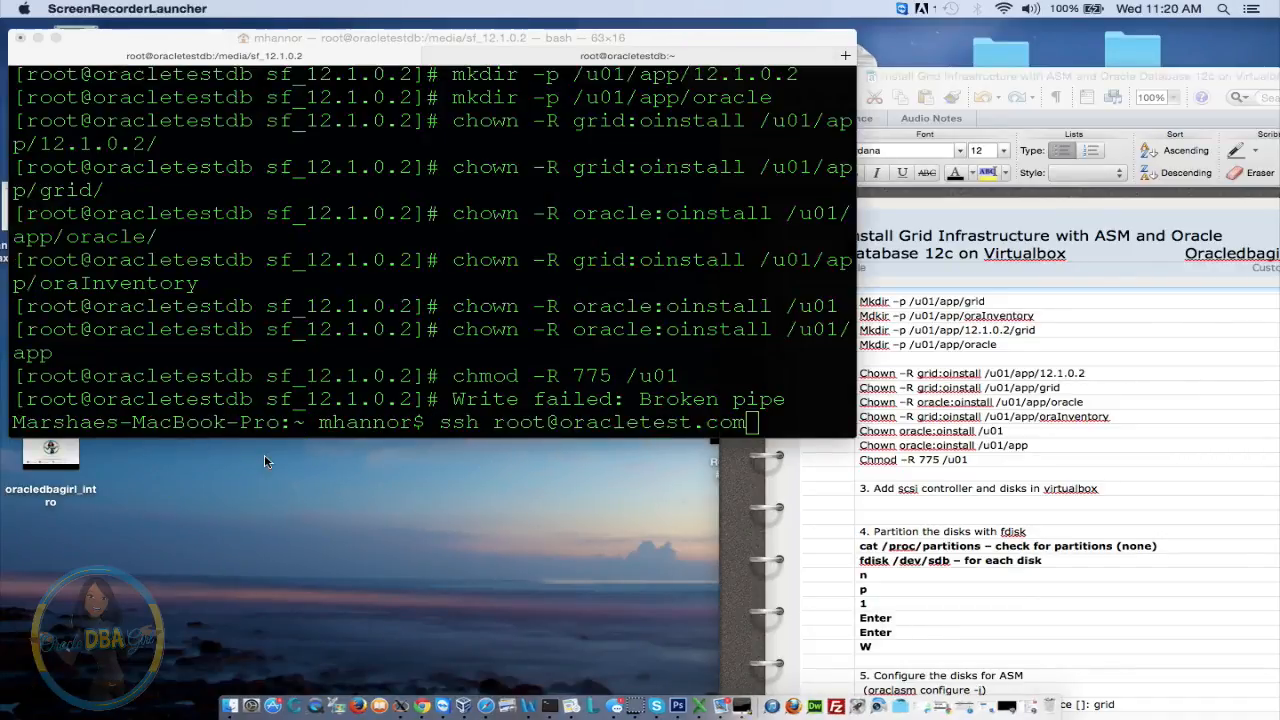
Rerun the ssh login in the terminal and enter the root password
{"action": "left_click", "coordinate": [424, 304]}
{"action": "key", "text": "Return"}
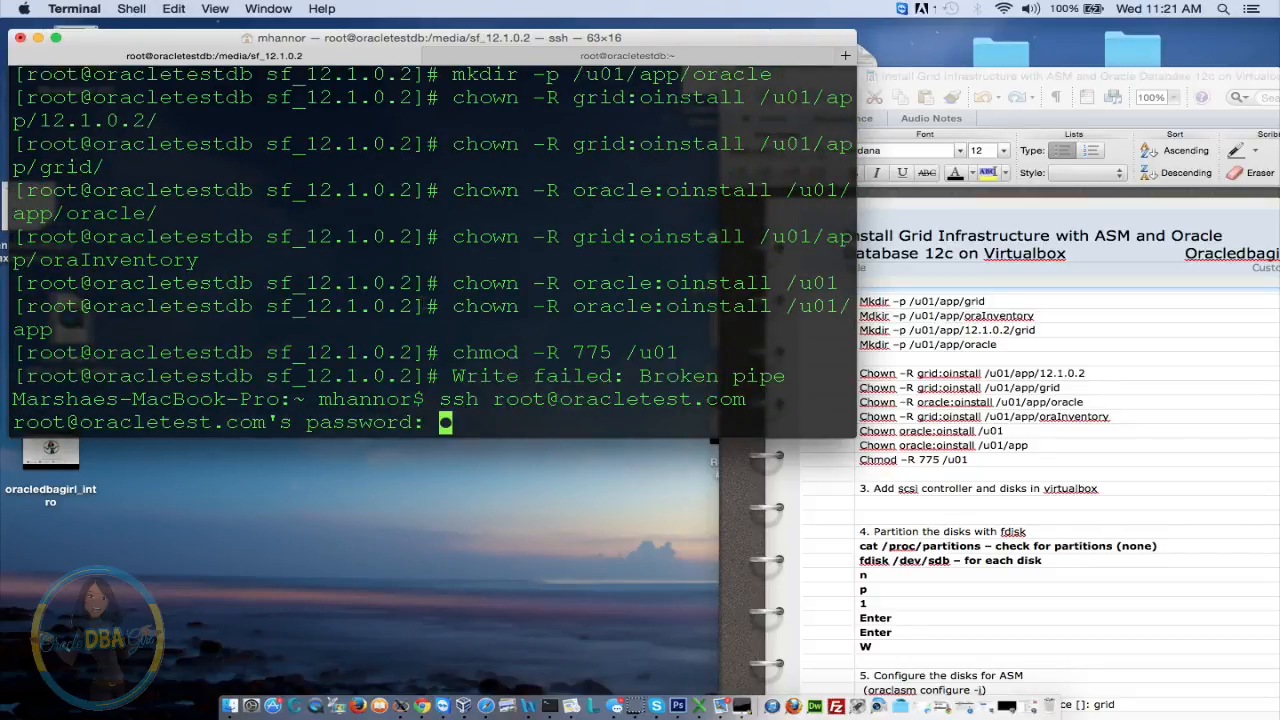
{"action": "key", "text": "Return"}
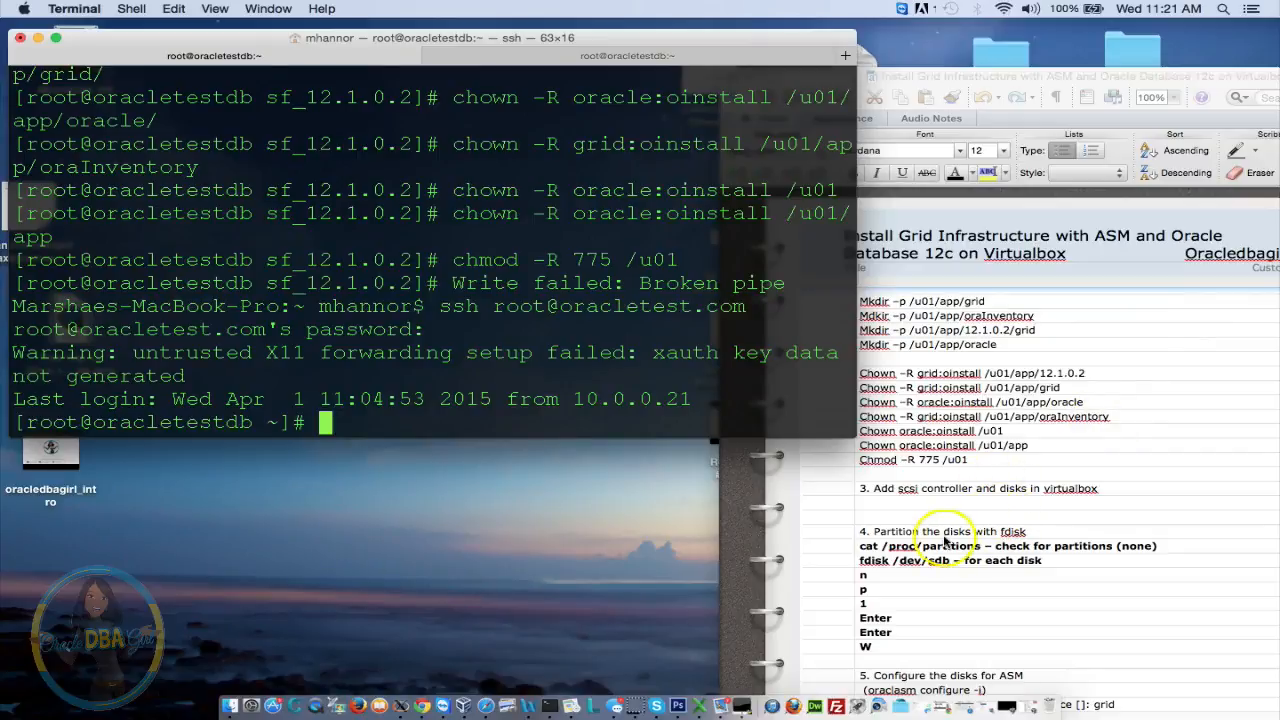
Copy 'cat /proc/partitions' from the setup notes and run it in the terminal
{"action": "left_click", "coordinate": [1090, 532]}
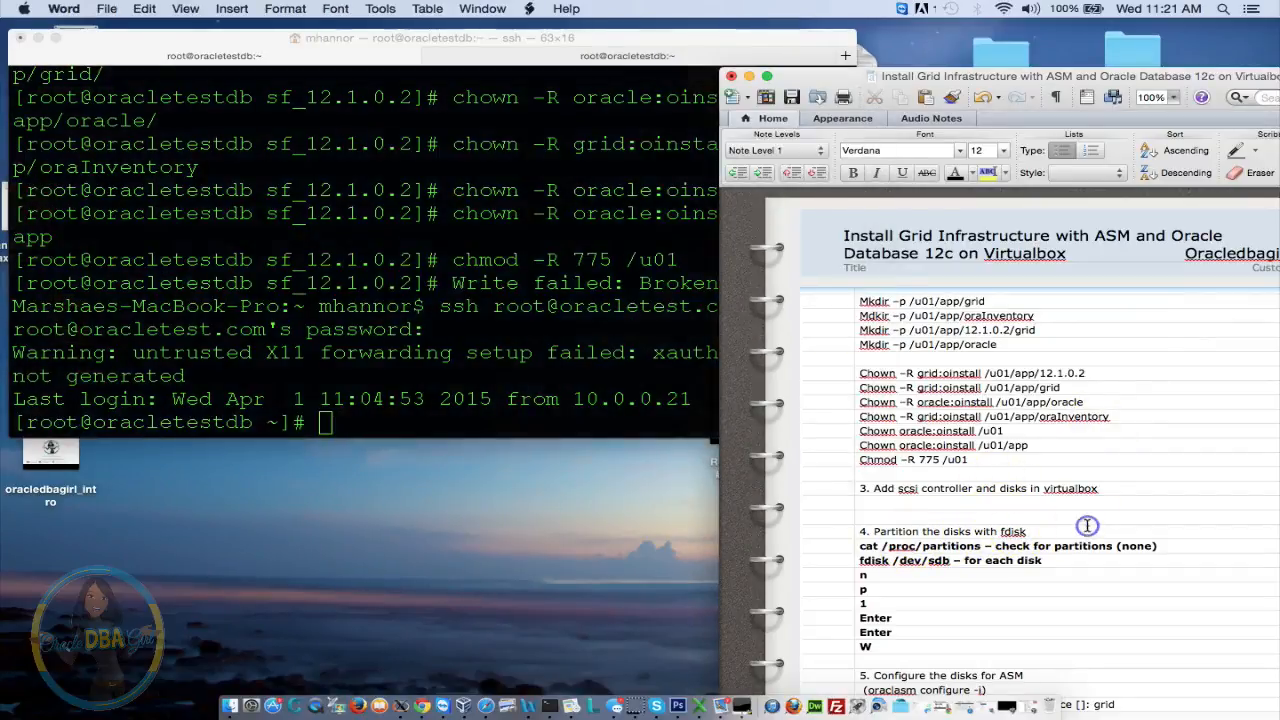
{"action": "scroll", "coordinate": [1087, 525], "scroll_direction": "down", "scroll_amount": 1}
{"action": "scroll", "coordinate": [1087, 525], "scroll_direction": "down", "scroll_amount": 10}
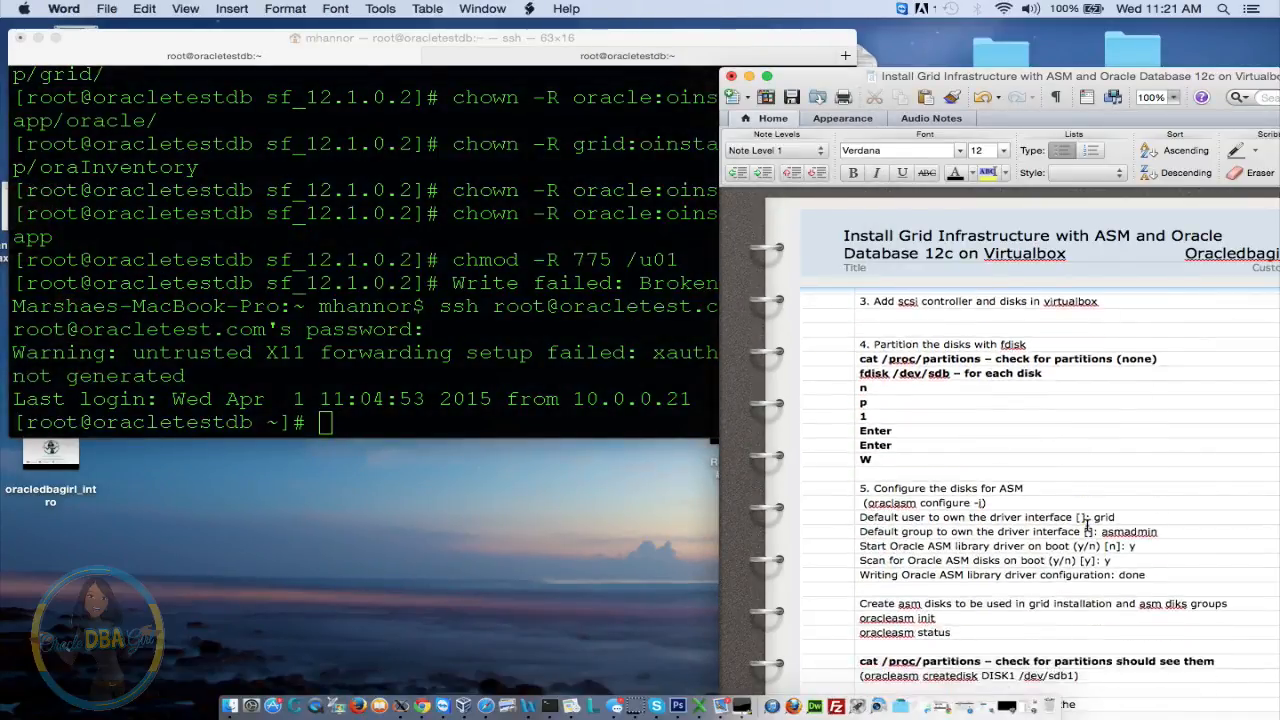
{"action": "scroll", "coordinate": [1087, 525], "scroll_direction": "down", "scroll_amount": 1}
{"action": "scroll", "coordinate": [1087, 525], "scroll_direction": "down", "scroll_amount": 1}
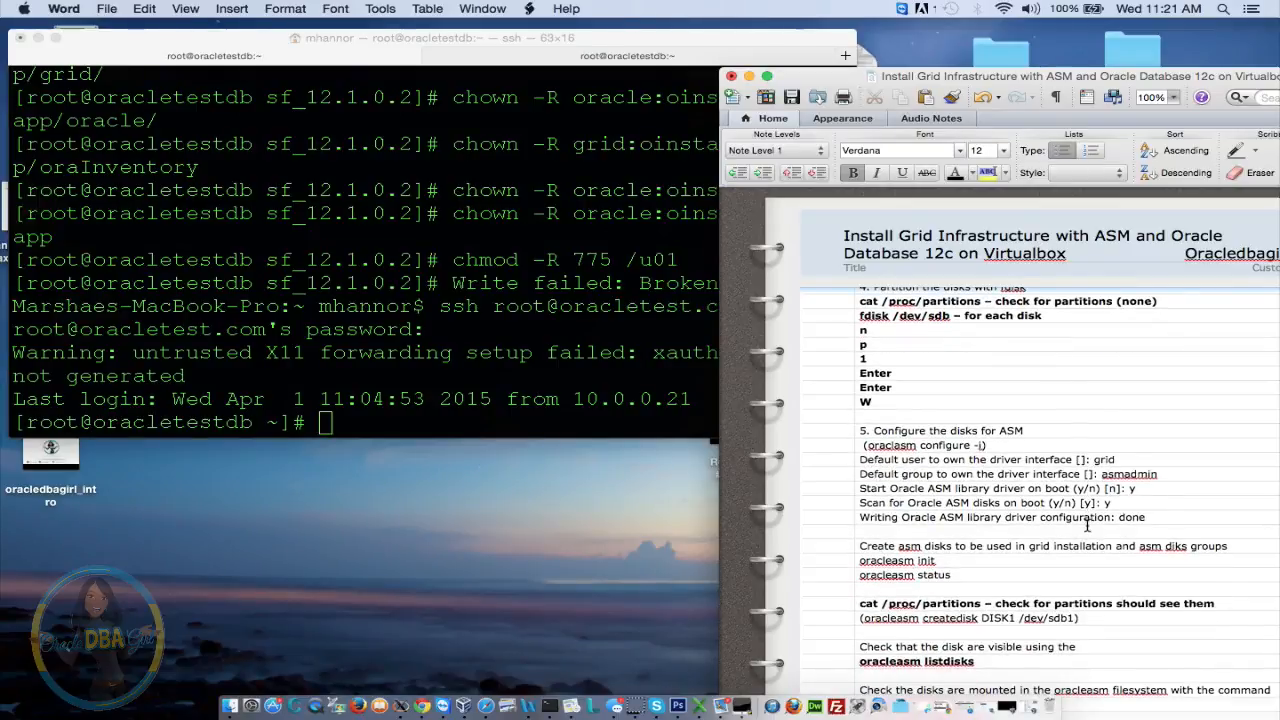
{"action": "left_click", "coordinate": [987, 299]}
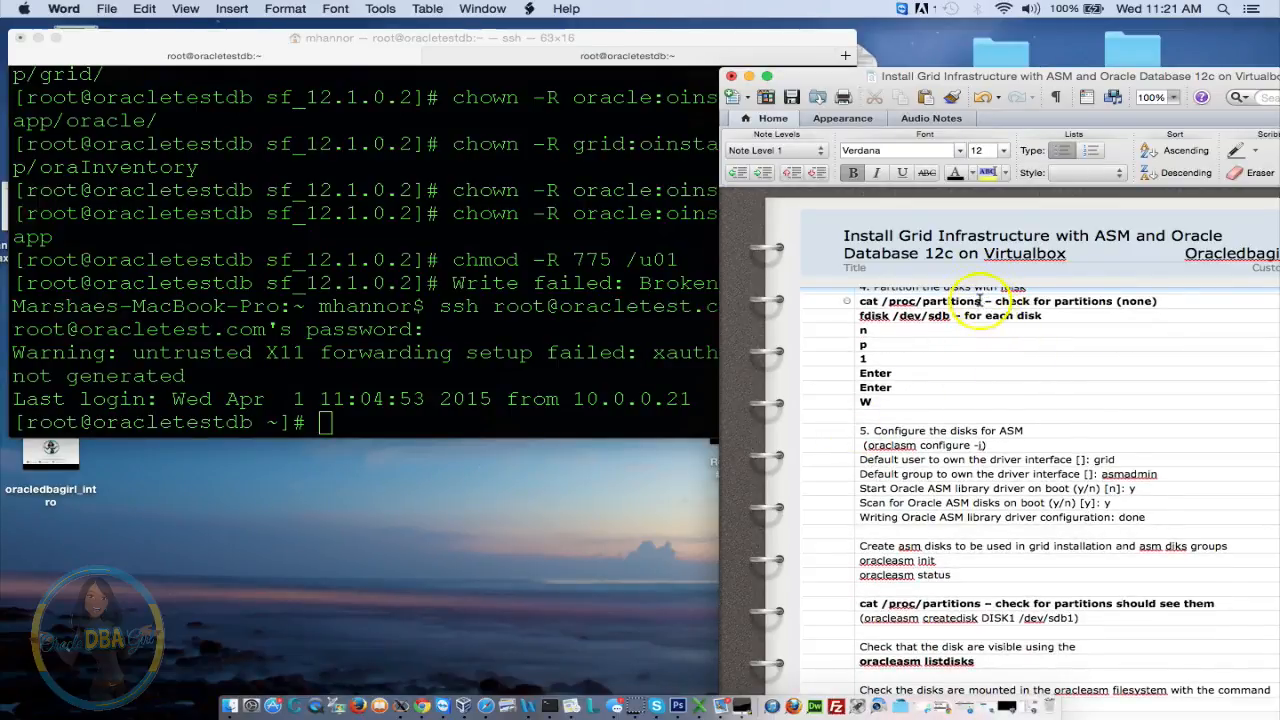
{"action": "left_click_drag", "start_coordinate": [984, 300], "coordinate": [802, 300]}
{"action": "key", "text": "super+c"}
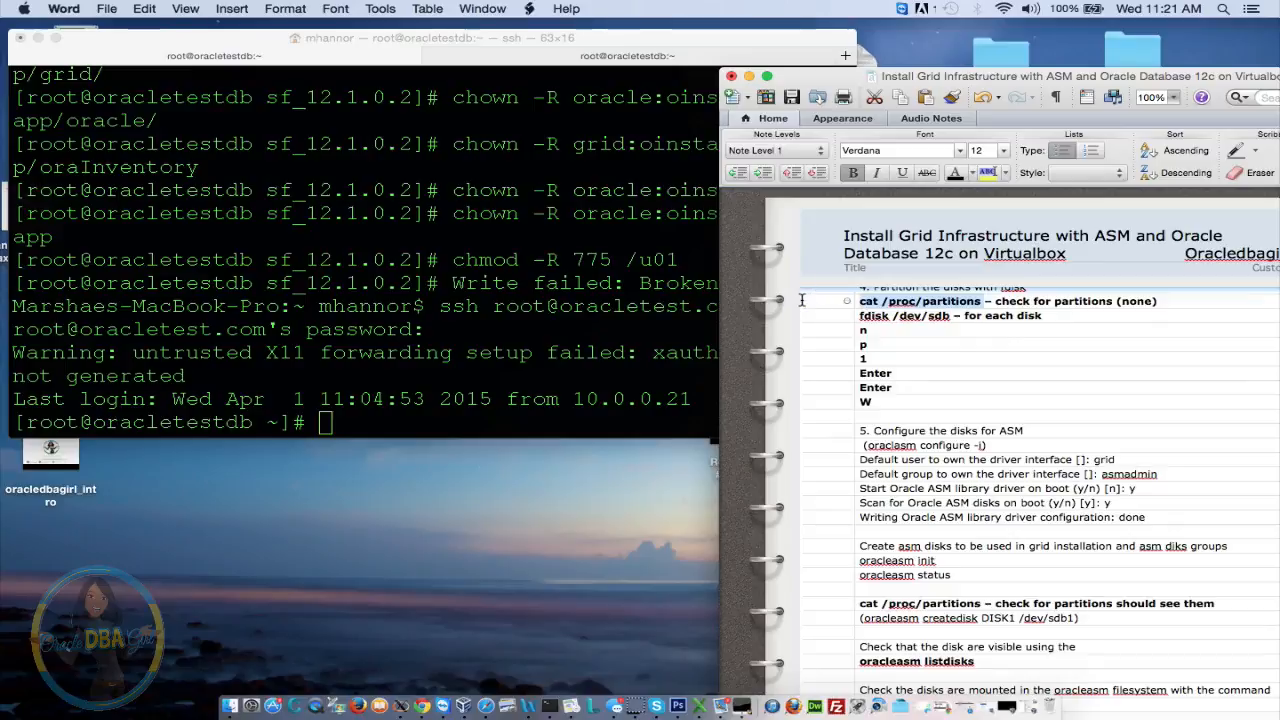
{"action": "key", "text": "super+c"}
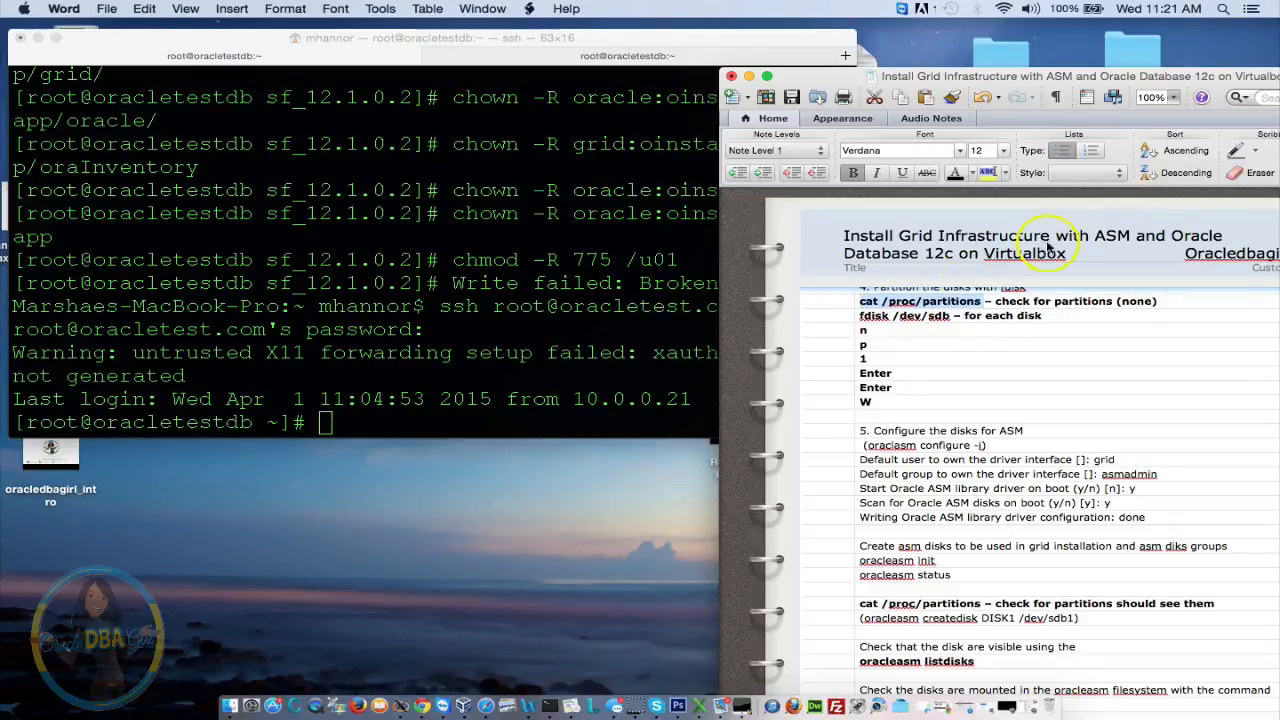
{"action": "left_click", "coordinate": [695, 345]}
{"action": "key", "text": "super+v"}
{"action": "key", "text": "Return"}
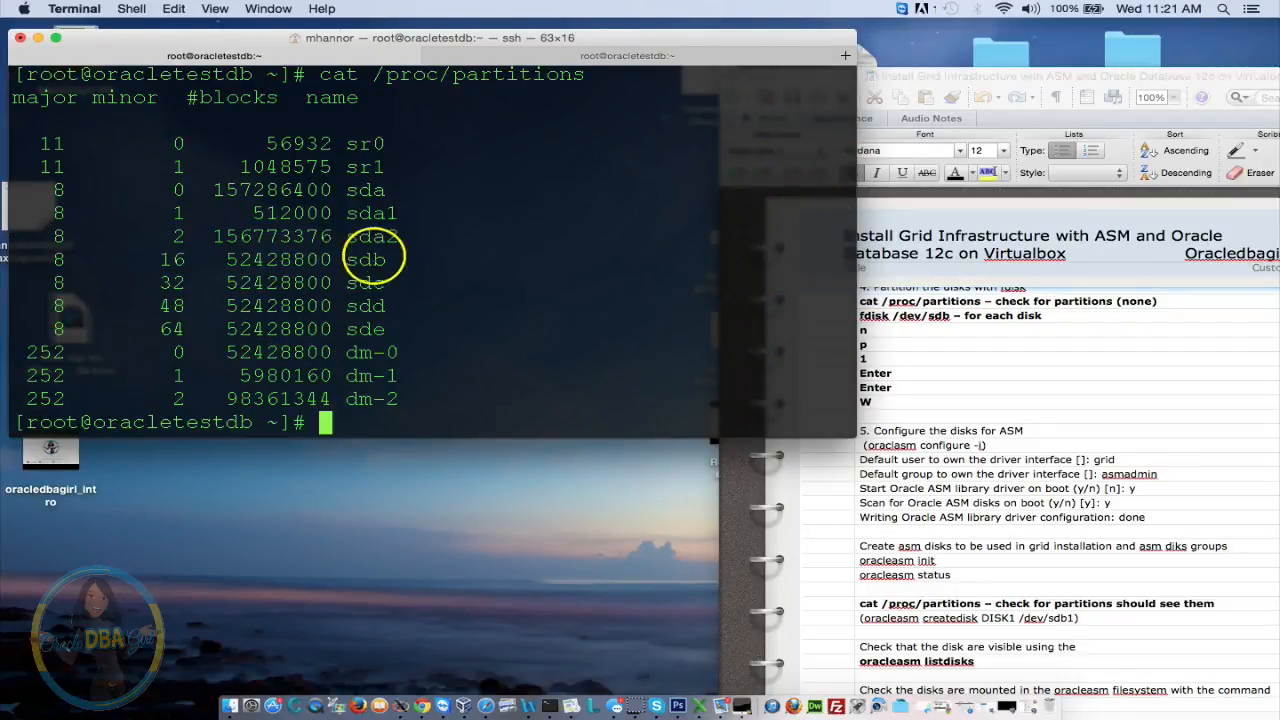
Take 'fdisk /dev/sdb' from the setup notes and run it at the root prompt
{"action": "left_click_drag", "start_coordinate": [55, 262], "coordinate": [476, 333]}
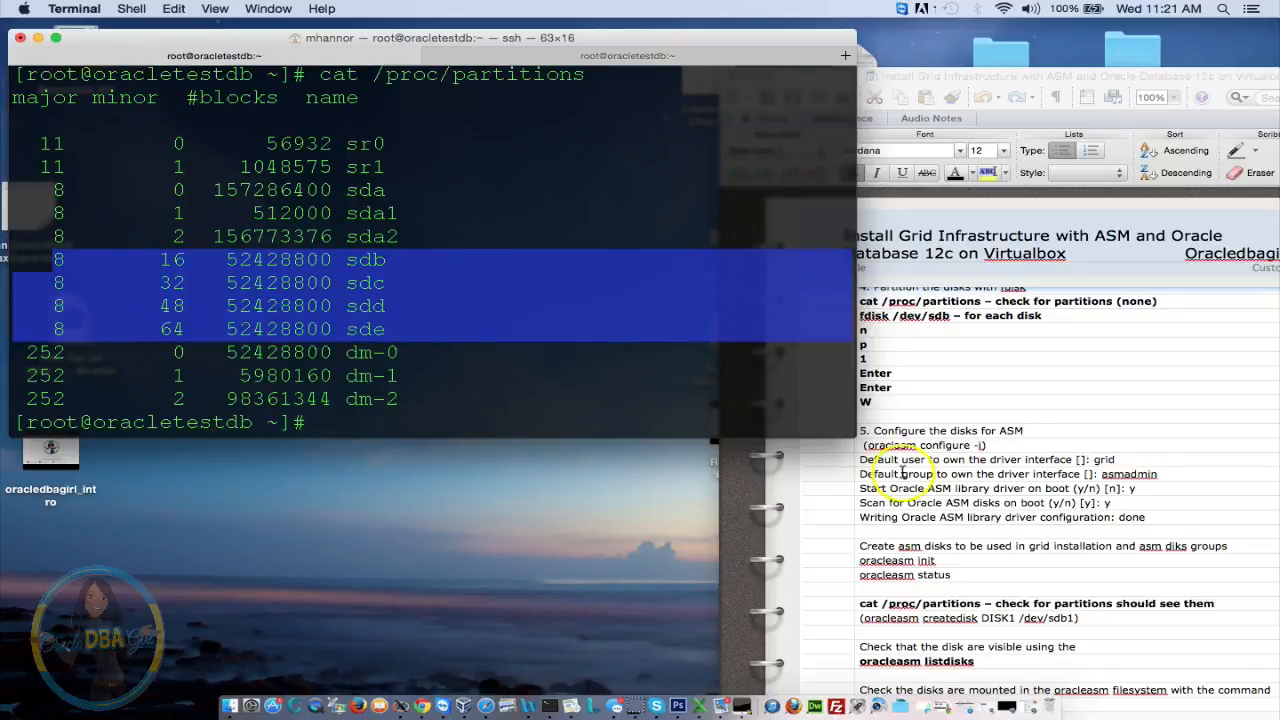
{"action": "left_click", "coordinate": [981, 358]}
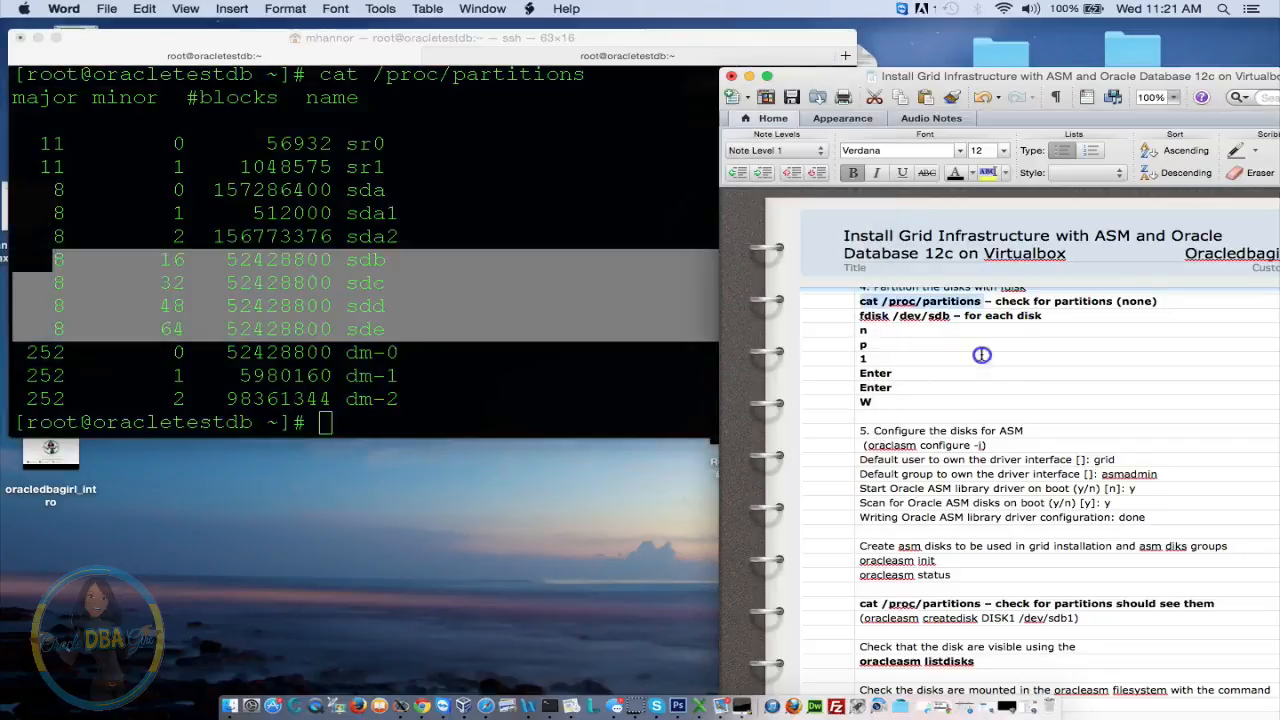
{"action": "left_click", "coordinate": [857, 316]}
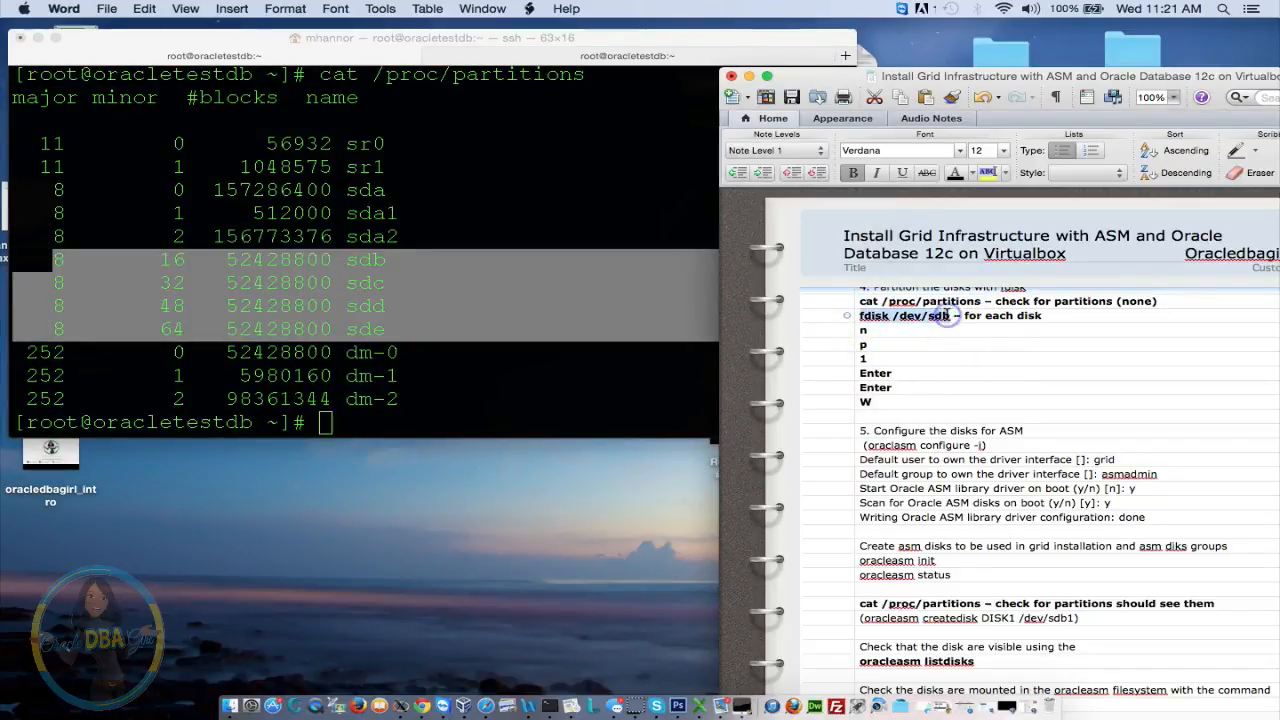
{"action": "left_click", "coordinate": [446, 304]}
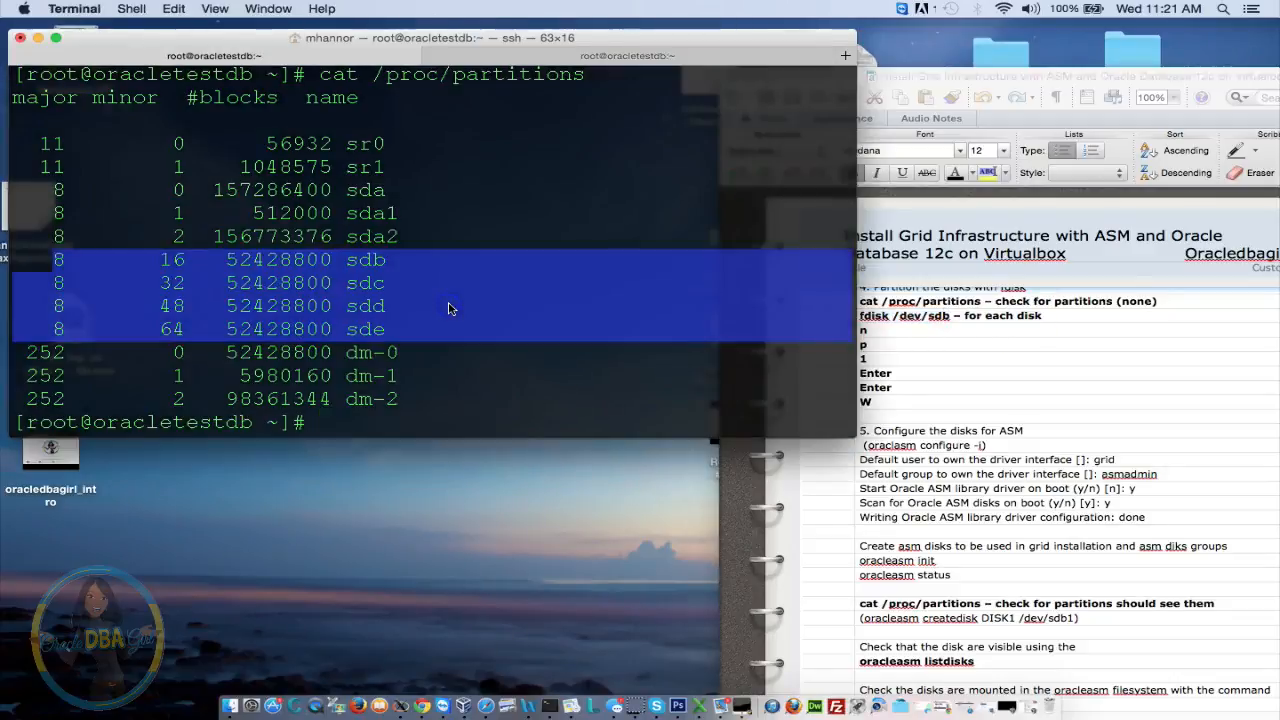
{"action": "key", "text": "super+v"}
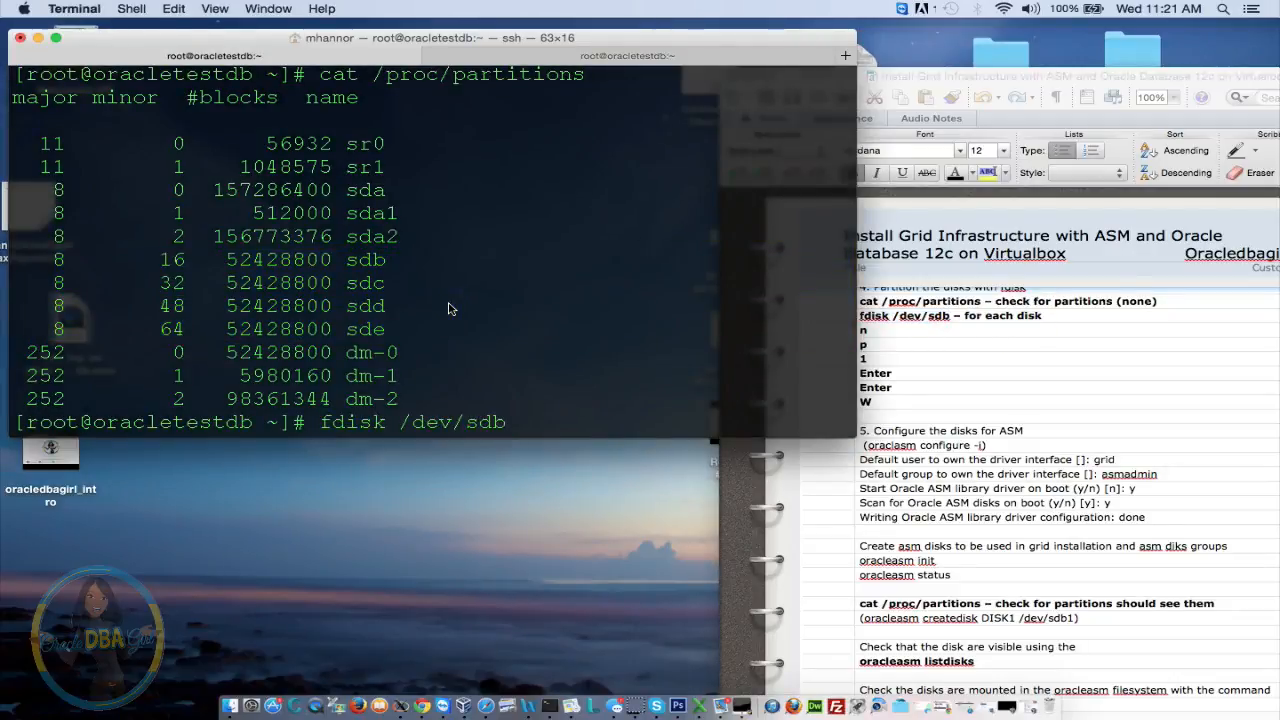
{"action": "key", "text": "Return"}
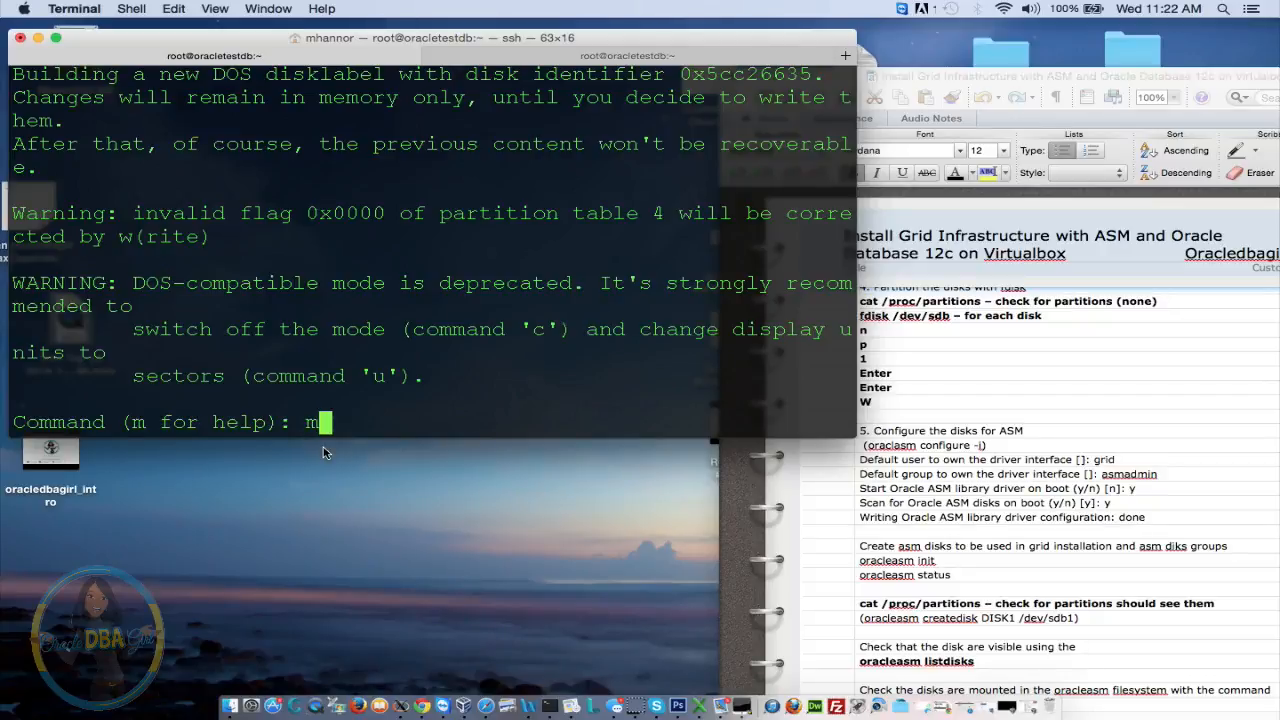
Display fdisk's command list for /dev/sdb and review the partitioning steps in the notes
{"action": "key", "text": "Return"}
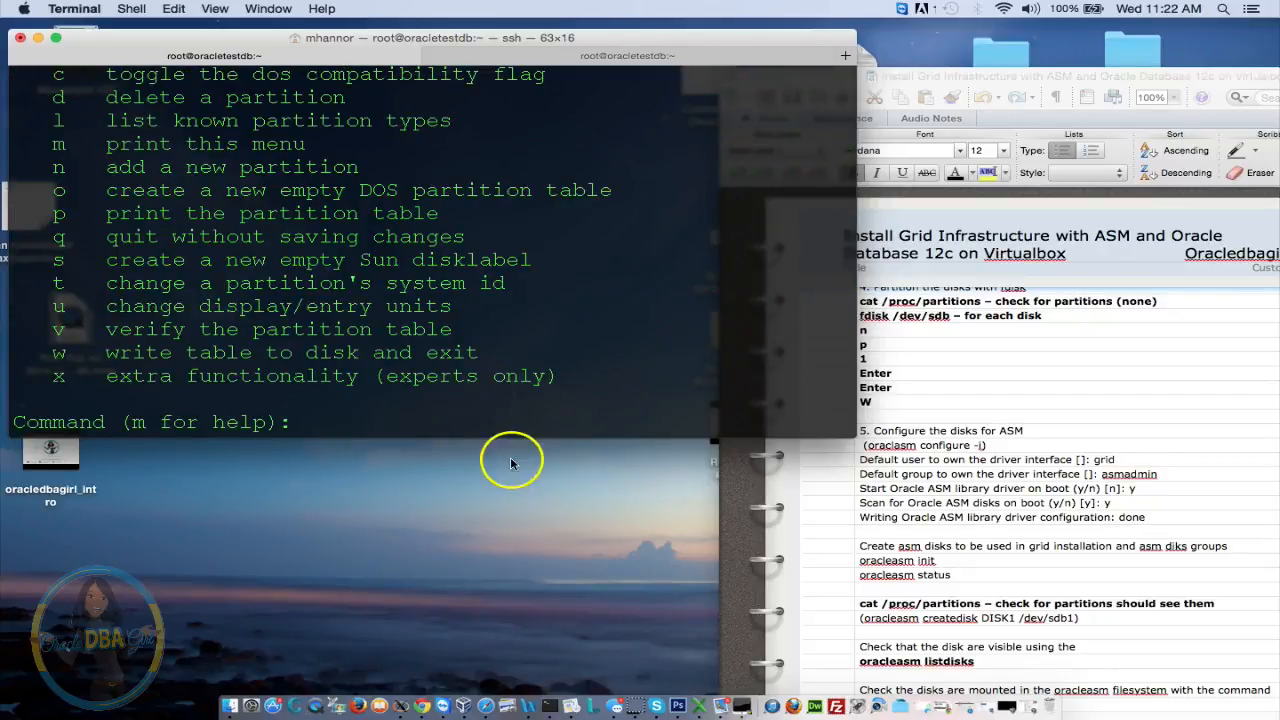
{"action": "left_click_drag", "start_coordinate": [632, 384], "coordinate": [529, 141]}
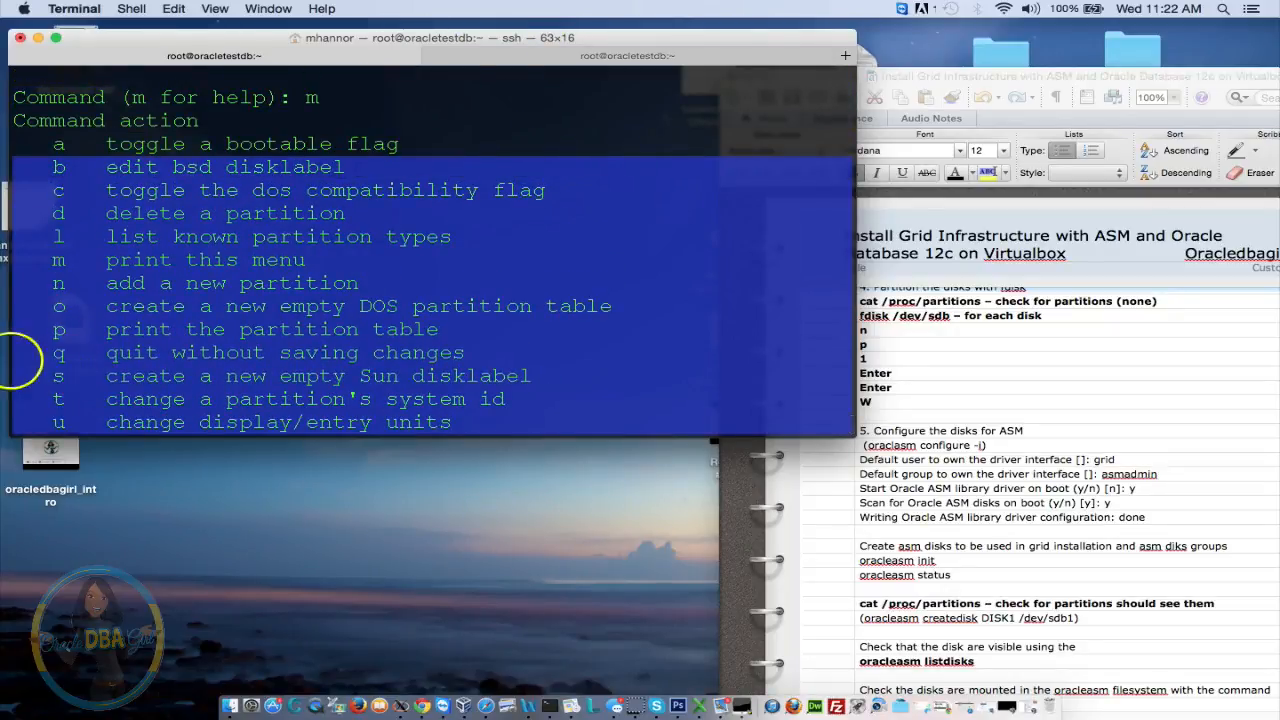
{"action": "left_click", "coordinate": [145, 286]}
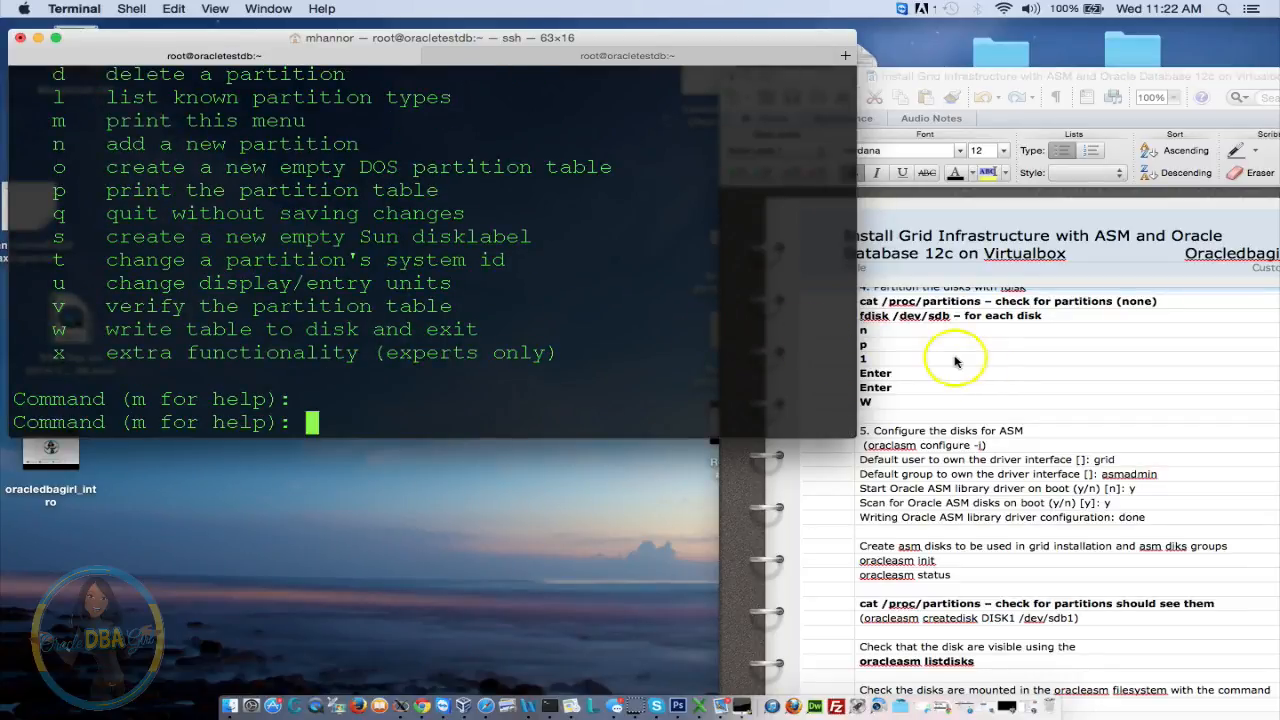
{"action": "left_click", "coordinate": [848, 328]}
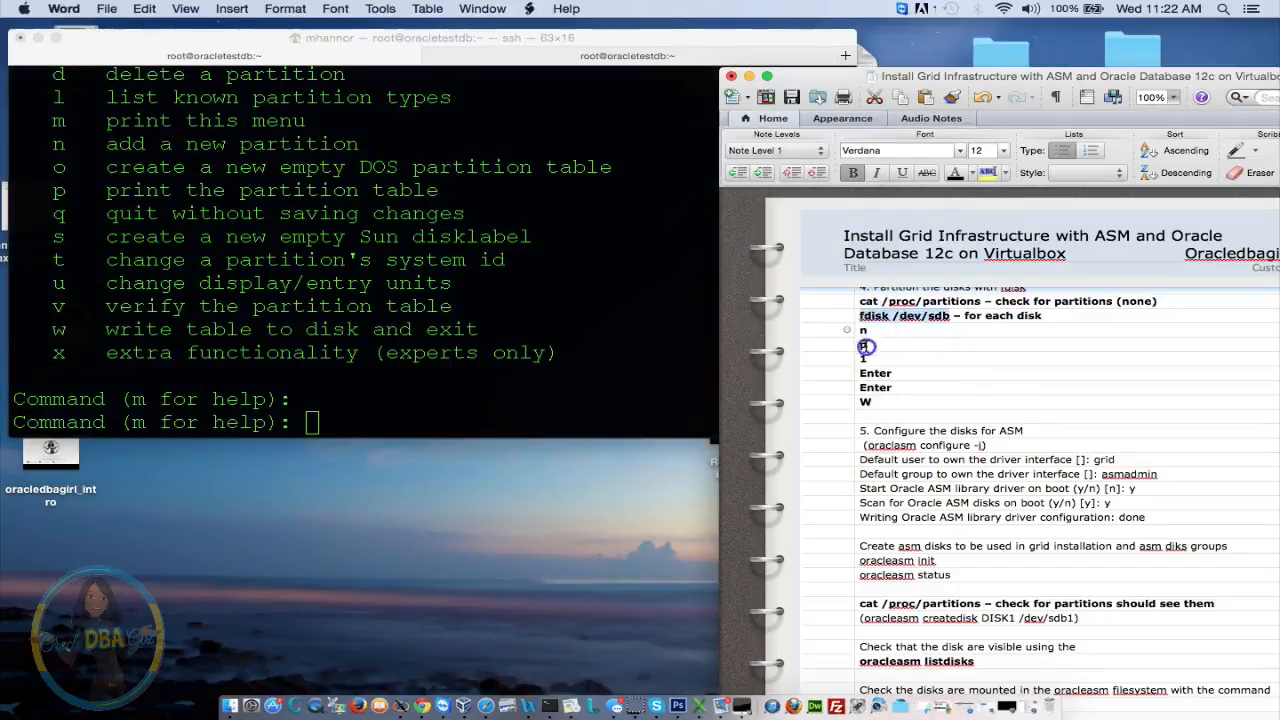
{"action": "left_click", "coordinate": [497, 352]}
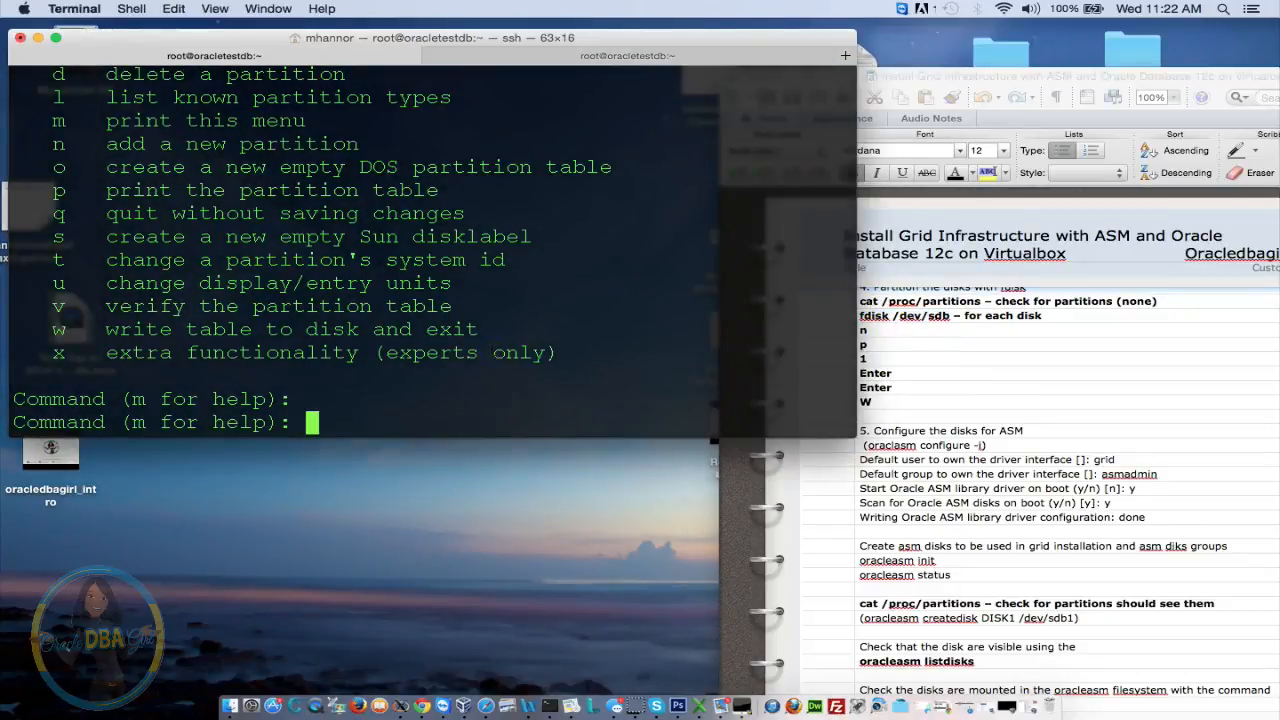
Create primary partition 1 on /dev/sdb spanning default cylinders 1–6527
{"action": "type", "text": "n"}
{"action": "key", "text": "Return"}
{"action": "type", "text": "p"}
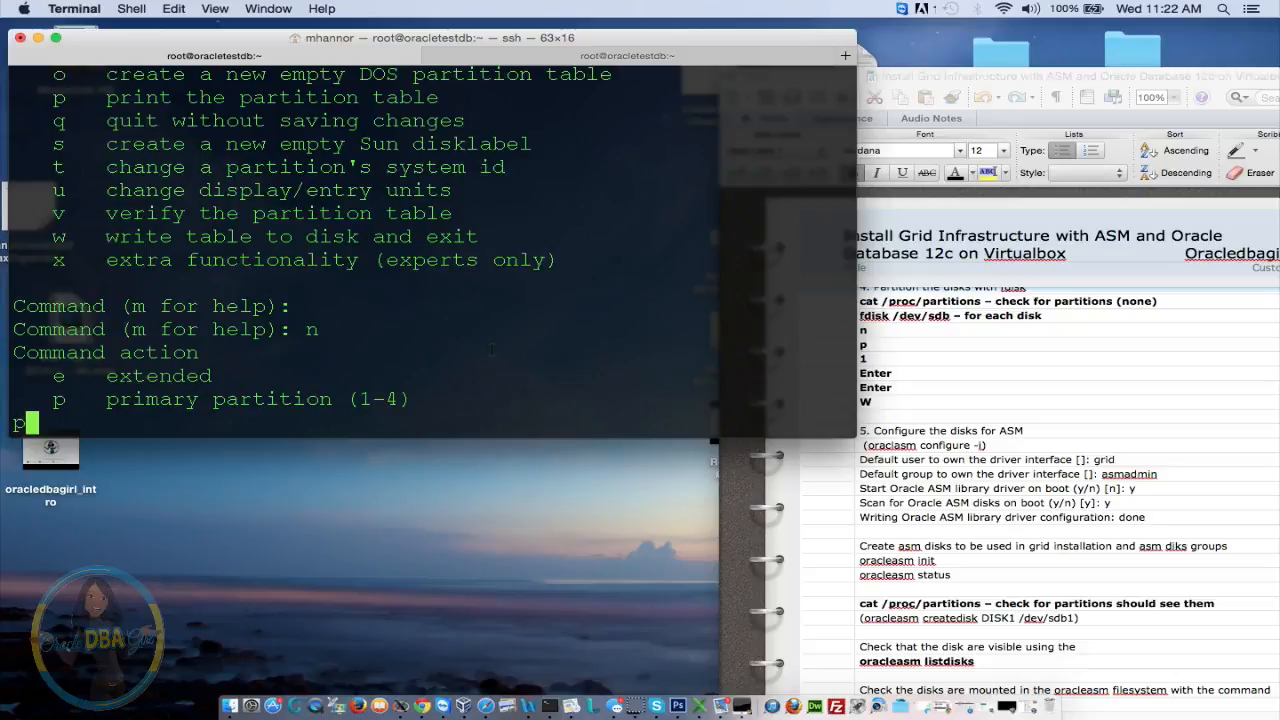
{"action": "left_click", "coordinate": [443, 368]}
{"action": "key", "text": "Return"}
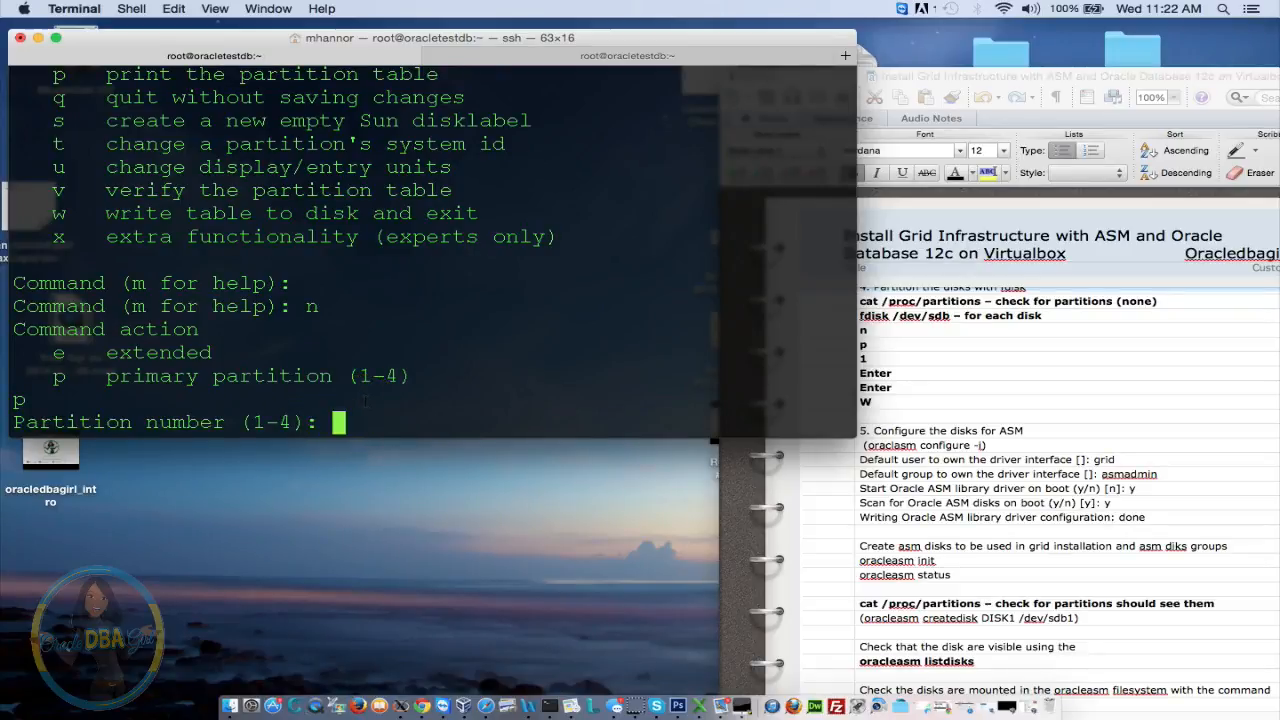
{"action": "type", "text": "1"}
{"action": "key", "text": "Return"}
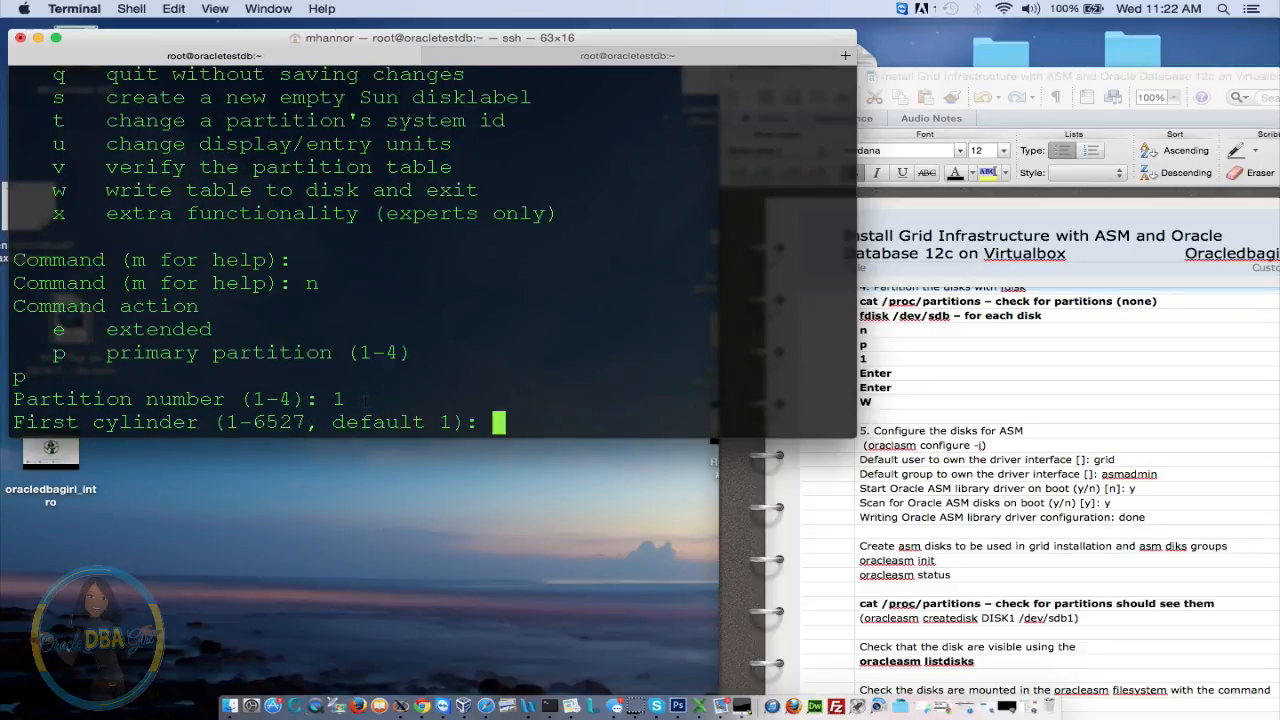
{"action": "key", "text": "Return"}
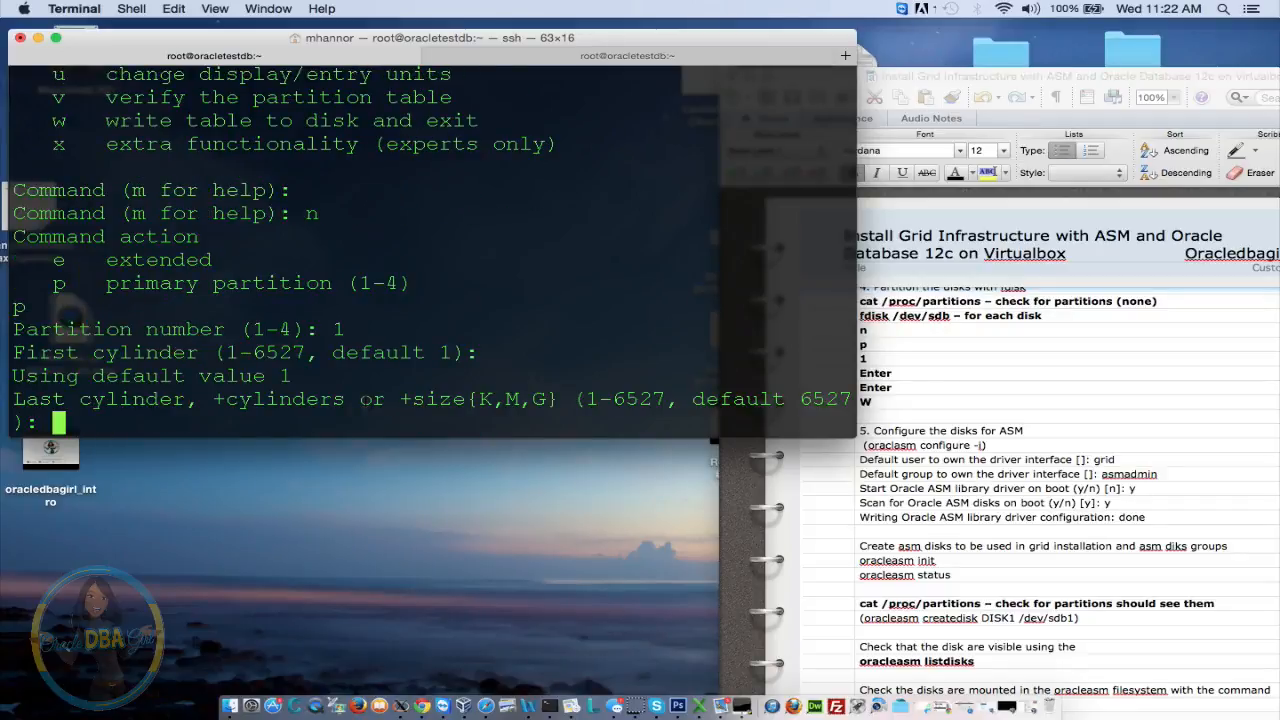
{"action": "key", "text": "Return"}
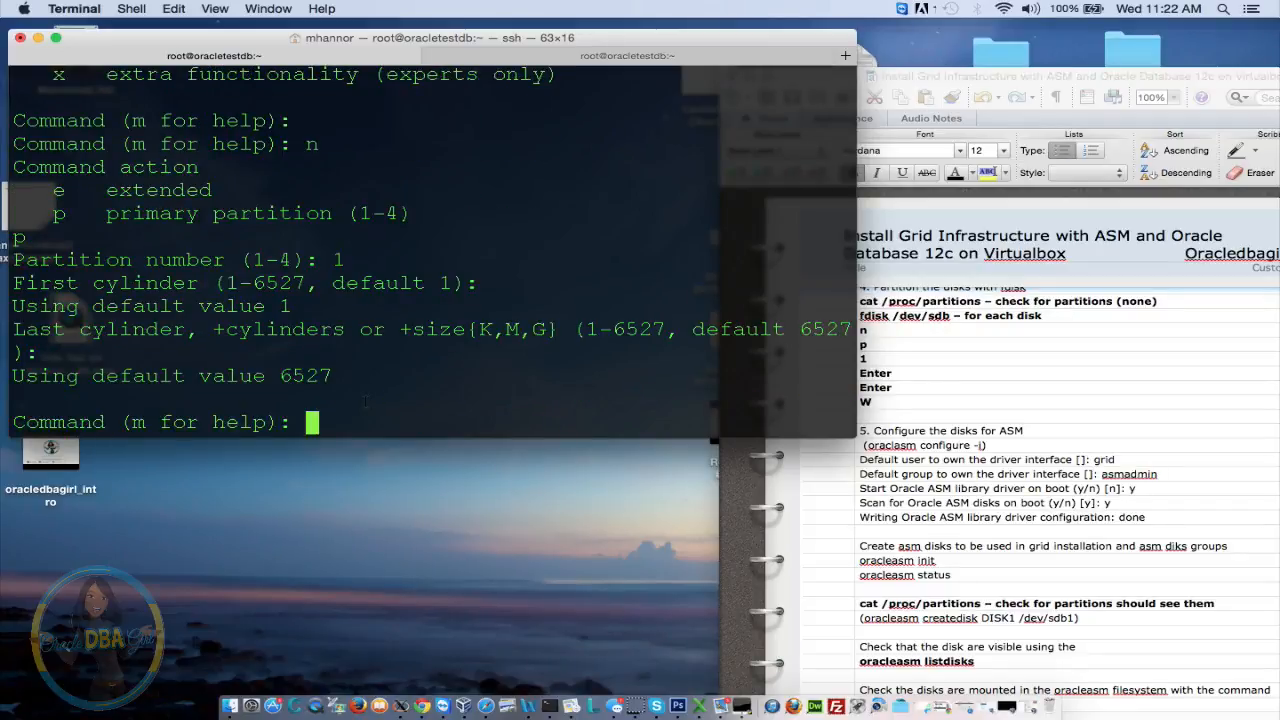
Write the new /dev/sdb partition table to disk with w and exit fdisk
{"action": "type", "text": "w"}
{"action": "left_click_drag", "start_coordinate": [440, 330], "coordinate": [337, 214]}
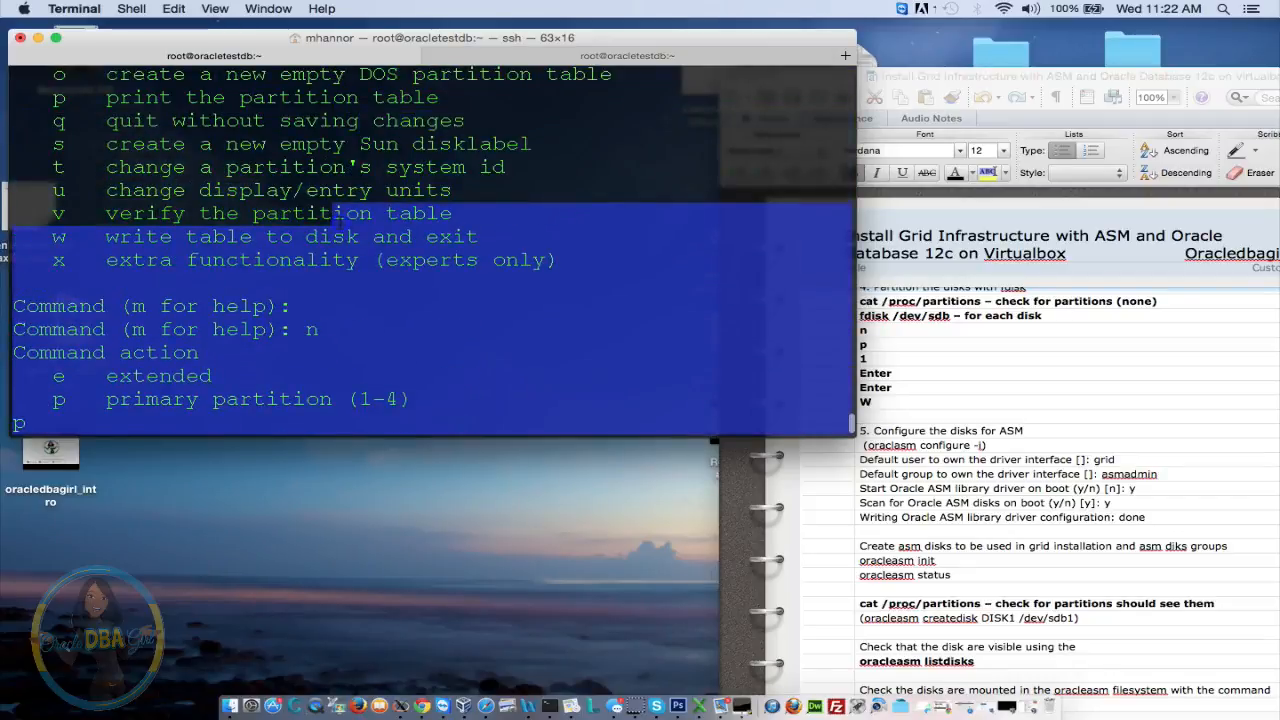
{"action": "left_click", "coordinate": [48, 239]}
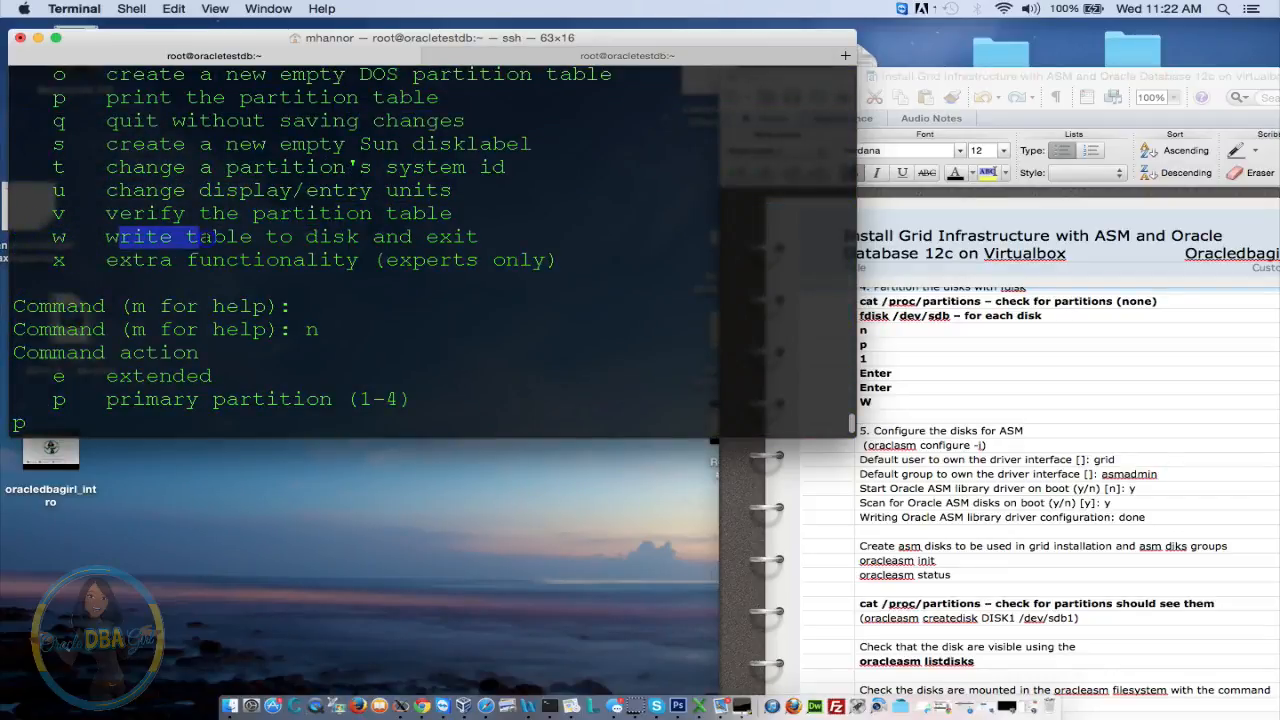
{"action": "left_click_drag", "start_coordinate": [118, 236], "coordinate": [450, 606]}
{"action": "left_click", "coordinate": [443, 404]}
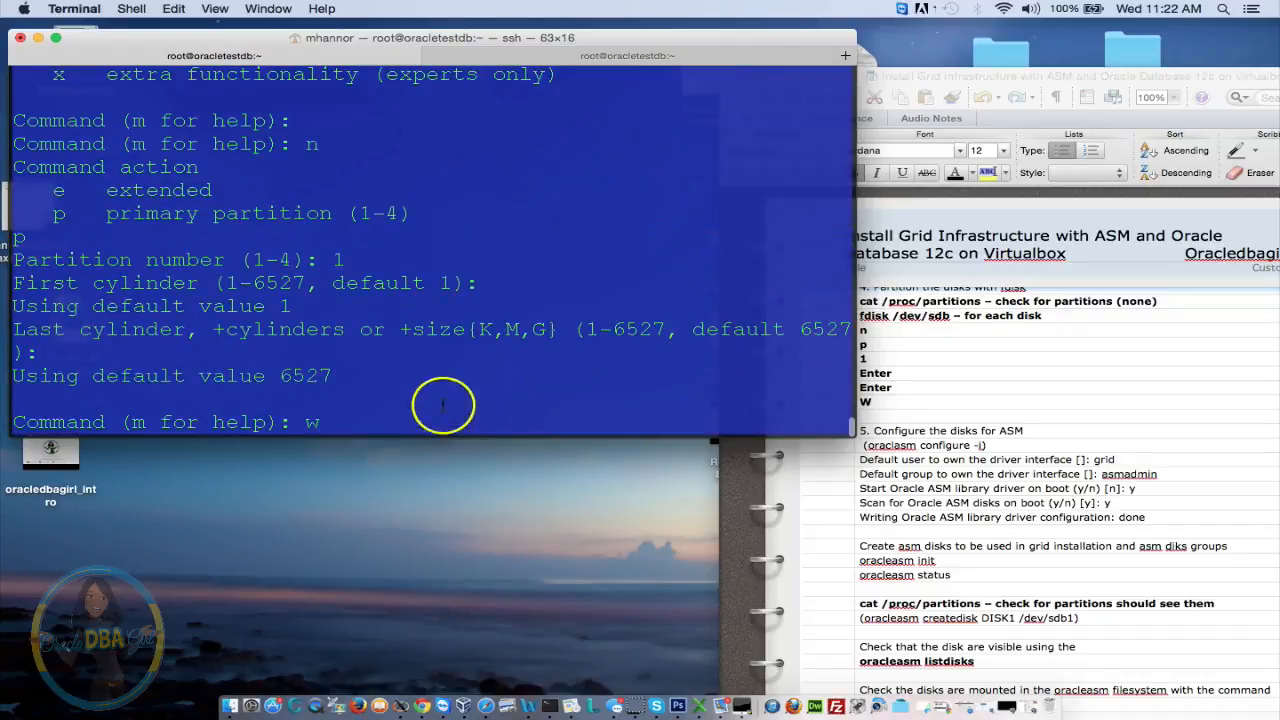
{"action": "type", "text": "w"}
{"action": "key", "text": "Return"}
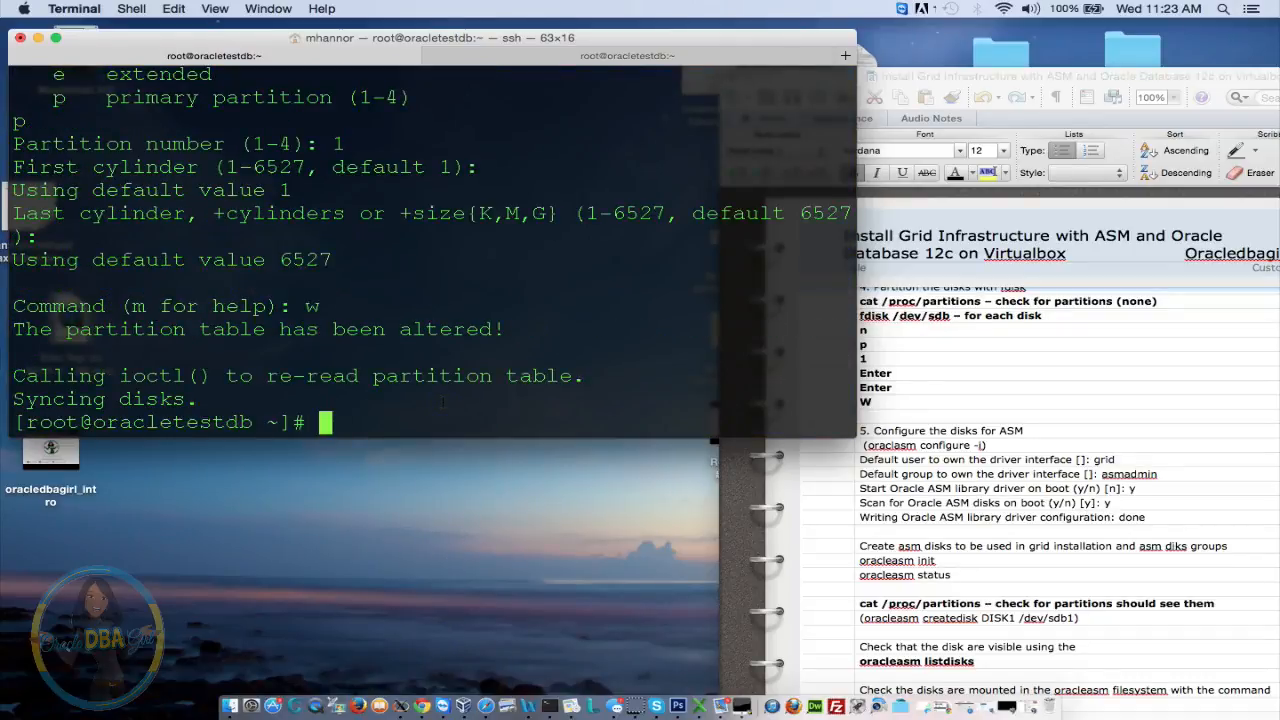
Partition /dev/sdc with a whole-disk primary partition 1 and write the table
{"action": "type", "text": "fdisk /dev/sdbc"}
{"action": "key", "text": "Return"}
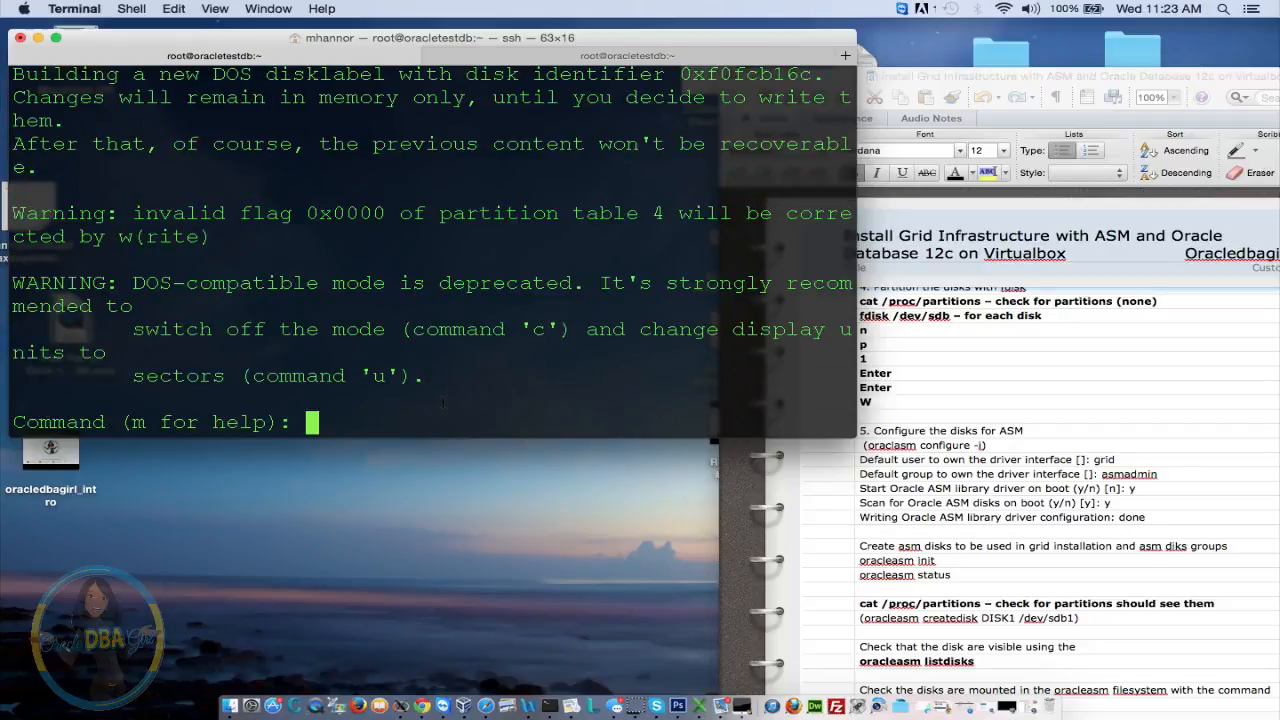
{"action": "type", "text": "n"}
{"action": "key", "text": "Return"}
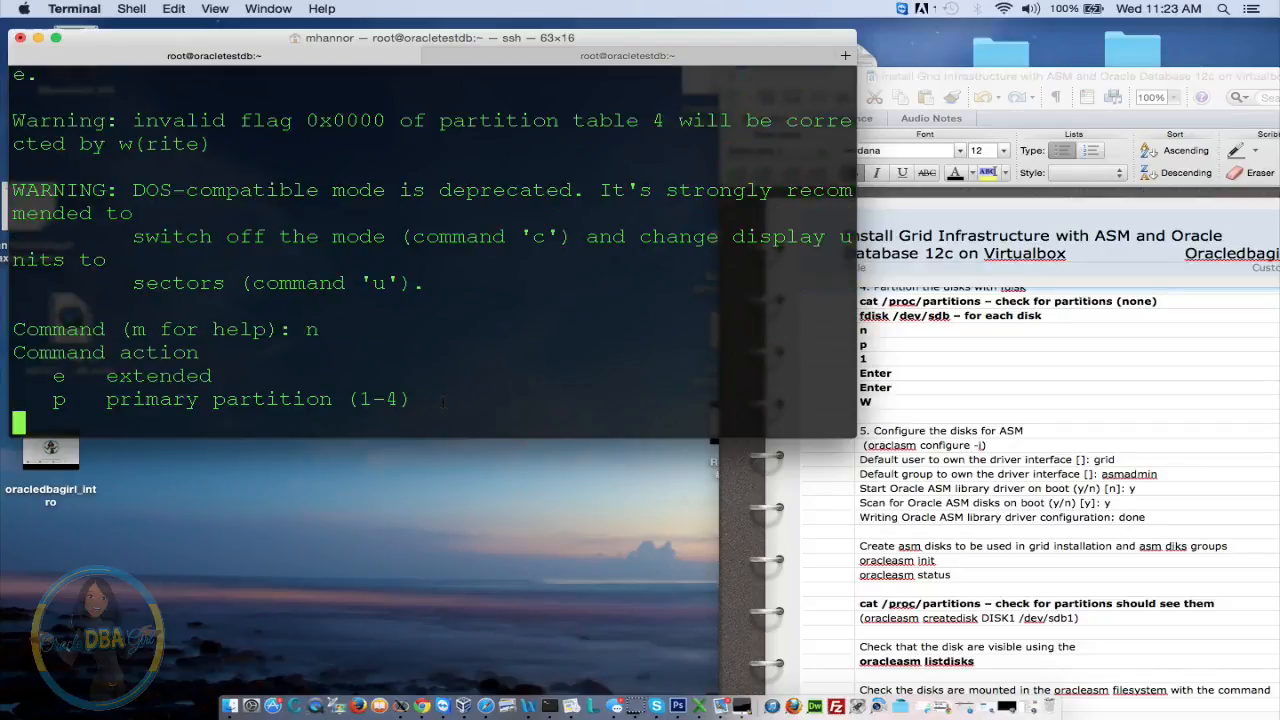
{"action": "type", "text": "p"}
{"action": "key", "text": "Return"}
{"action": "type", "text": "1"}
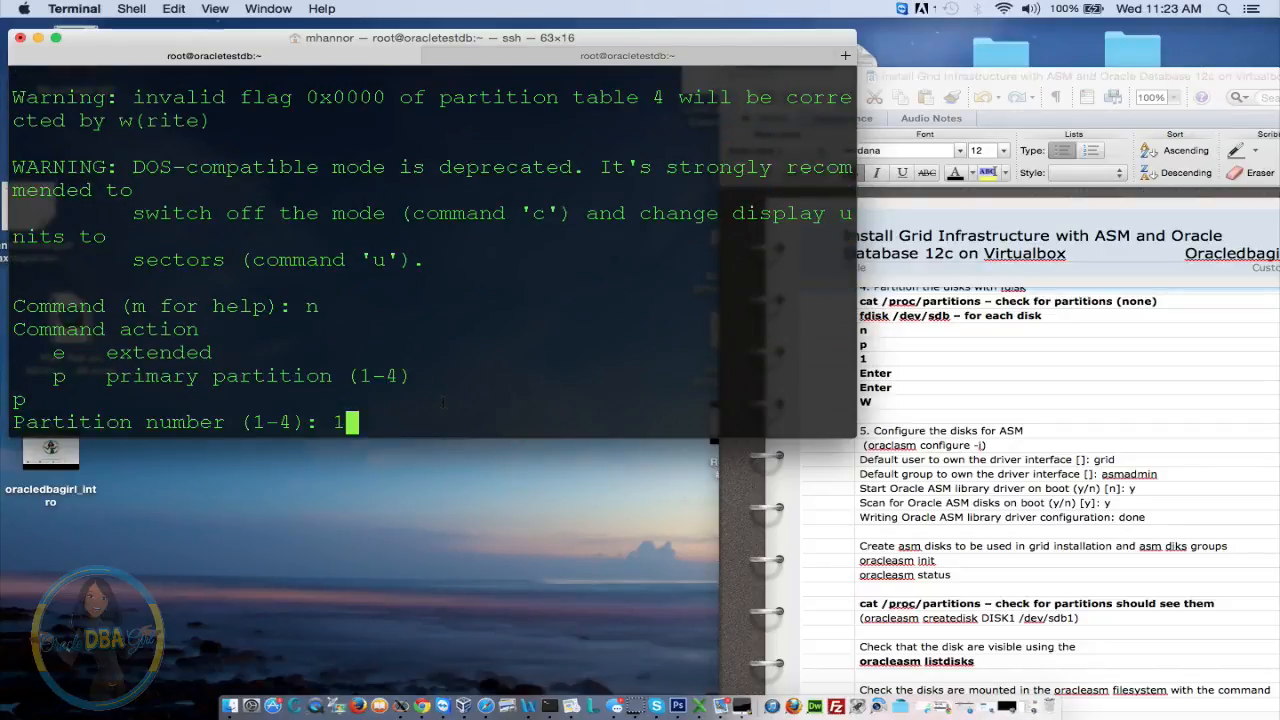
{"action": "key", "text": "Return"}
{"action": "key", "text": "Return"}
{"action": "key", "text": "Return"}
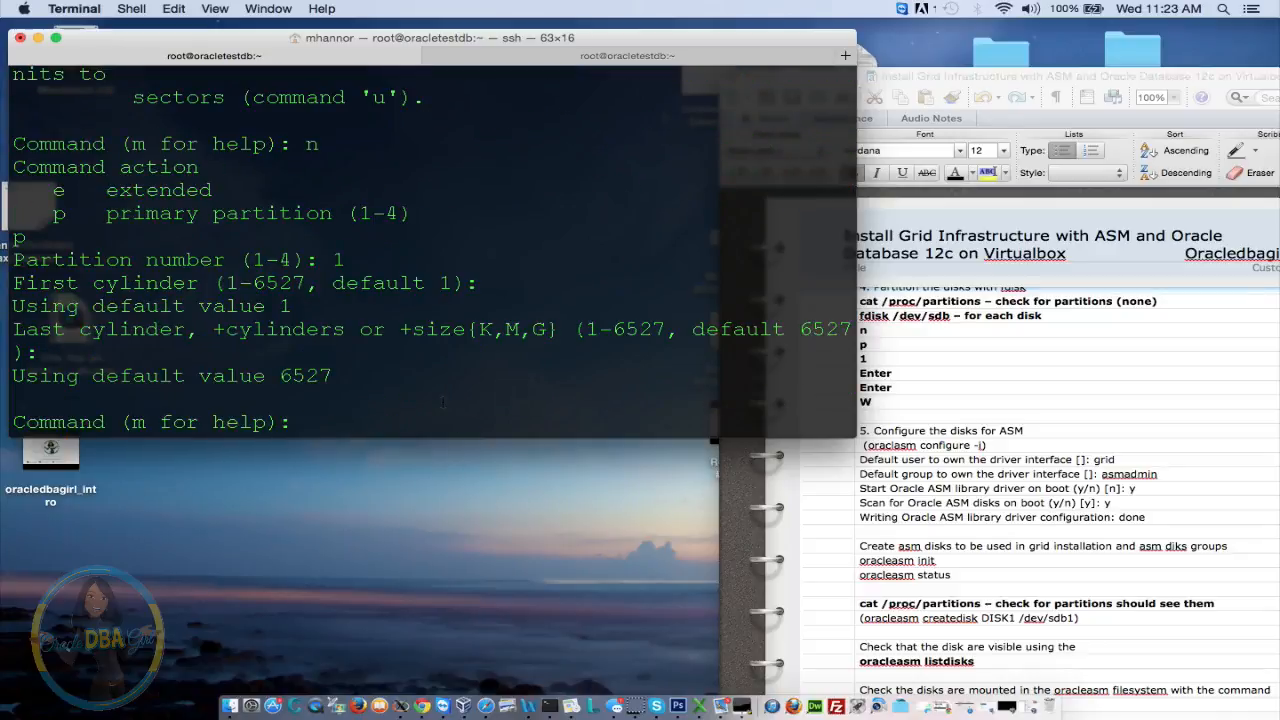
{"action": "type", "text": "w"}
{"action": "key", "text": "Return"}
Give the next disk a whole-disk primary partition 1 and write its table
{"action": "key", "text": "Up"}
{"action": "key", "text": "BackSpace"}
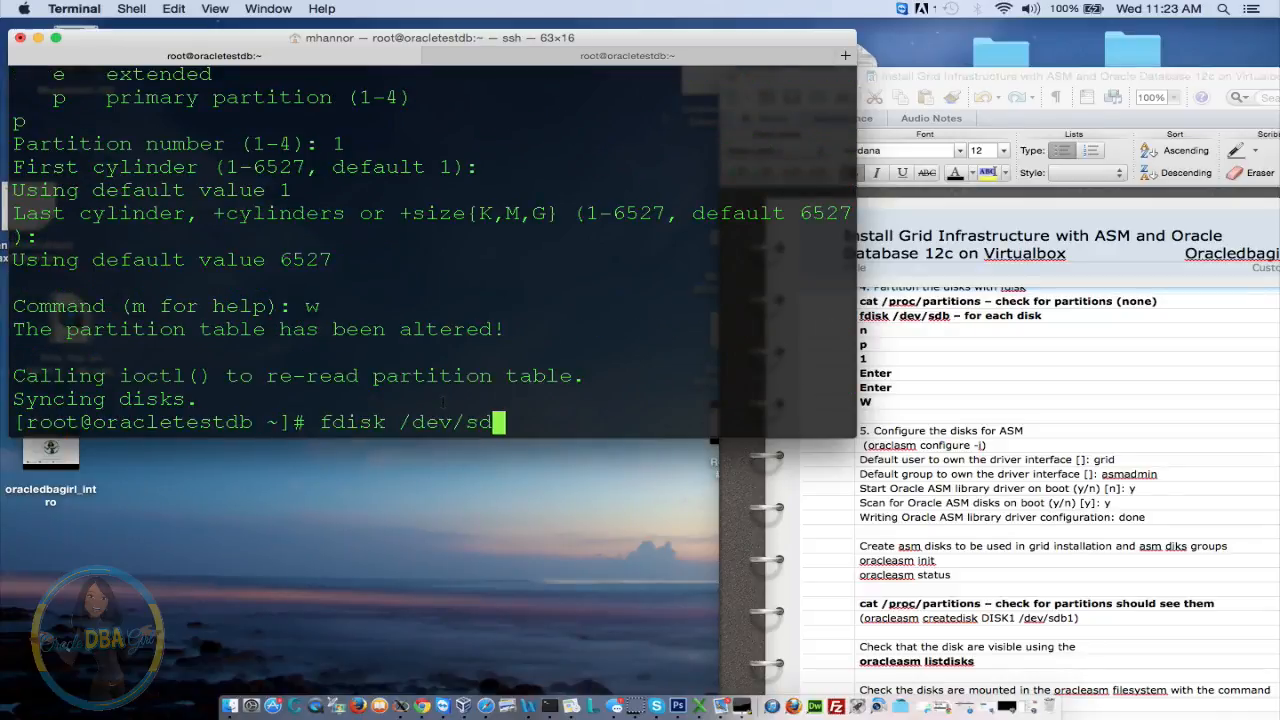
{"action": "type", "text": "c"}
{"action": "key", "text": "Return"}
{"action": "type", "text": "n"}
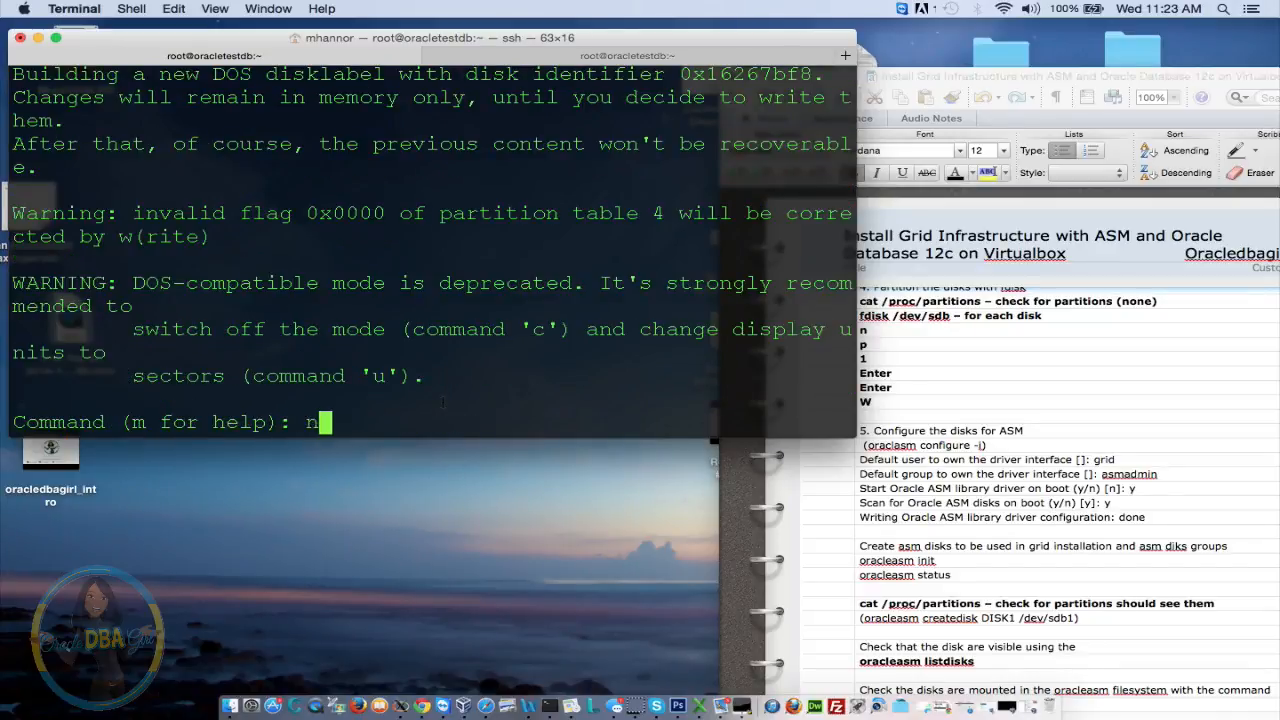
{"action": "key", "text": "Return"}
{"action": "type", "text": "p"}
{"action": "key", "text": "Return"}
{"action": "type", "text": "1"}
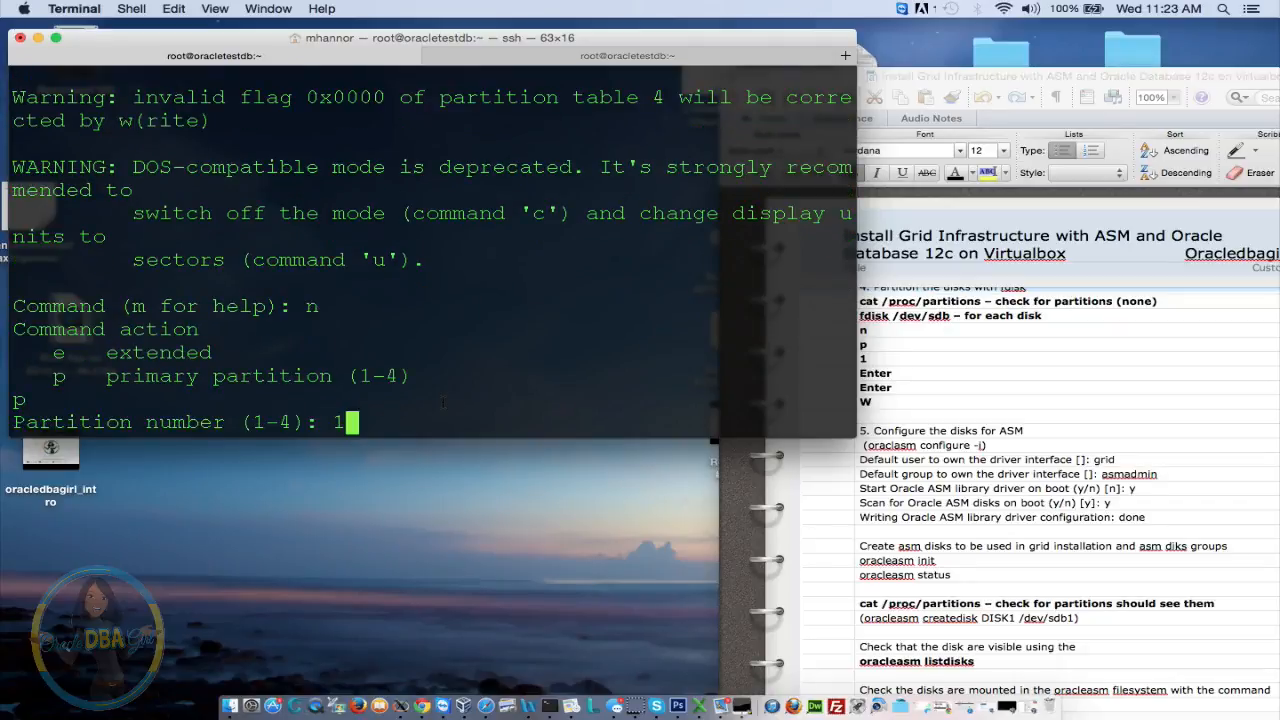
{"action": "key", "text": "Return"}
{"action": "key", "text": "Return"}
{"action": "key", "text": "Return"}
{"action": "type", "text": "w"}
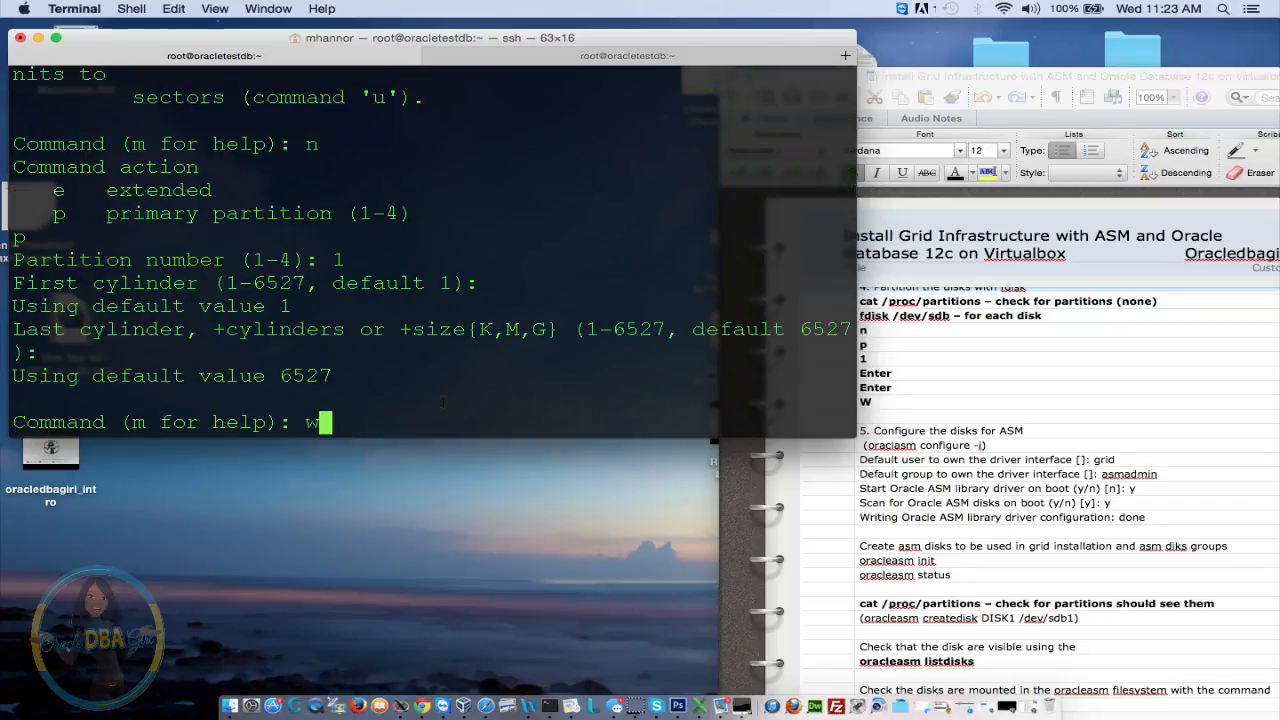
{"action": "key", "text": "Return"}
Start fdisk on /dev/sdd by editing the previous command
{"action": "key", "text": "Up"}
{"action": "key", "text": "BackSpace"}
{"action": "type", "text": "d"}
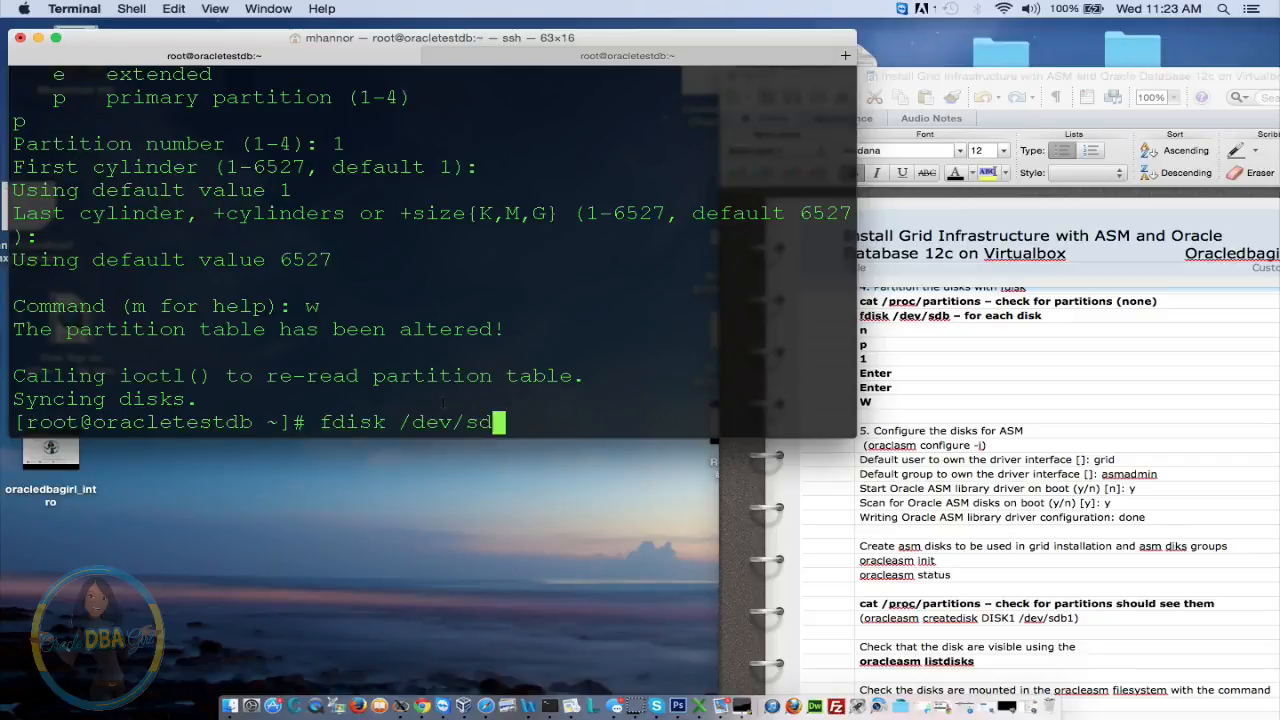
{"action": "key", "text": "Return"}
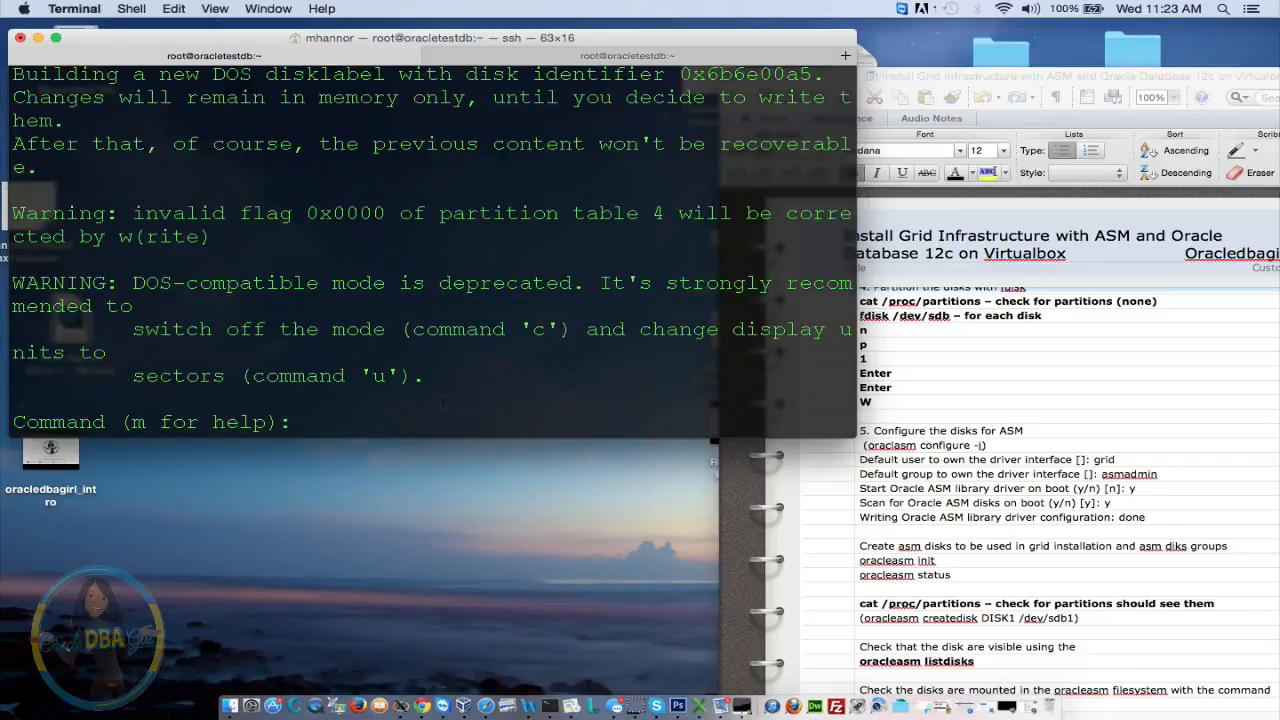
Add primary partition 1 on the disk from cylinder 1 to default 6527
{"action": "type", "text": "n"}
{"action": "key", "text": "Return"}
{"action": "type", "text": "p"}
{"action": "key", "text": "Return"}
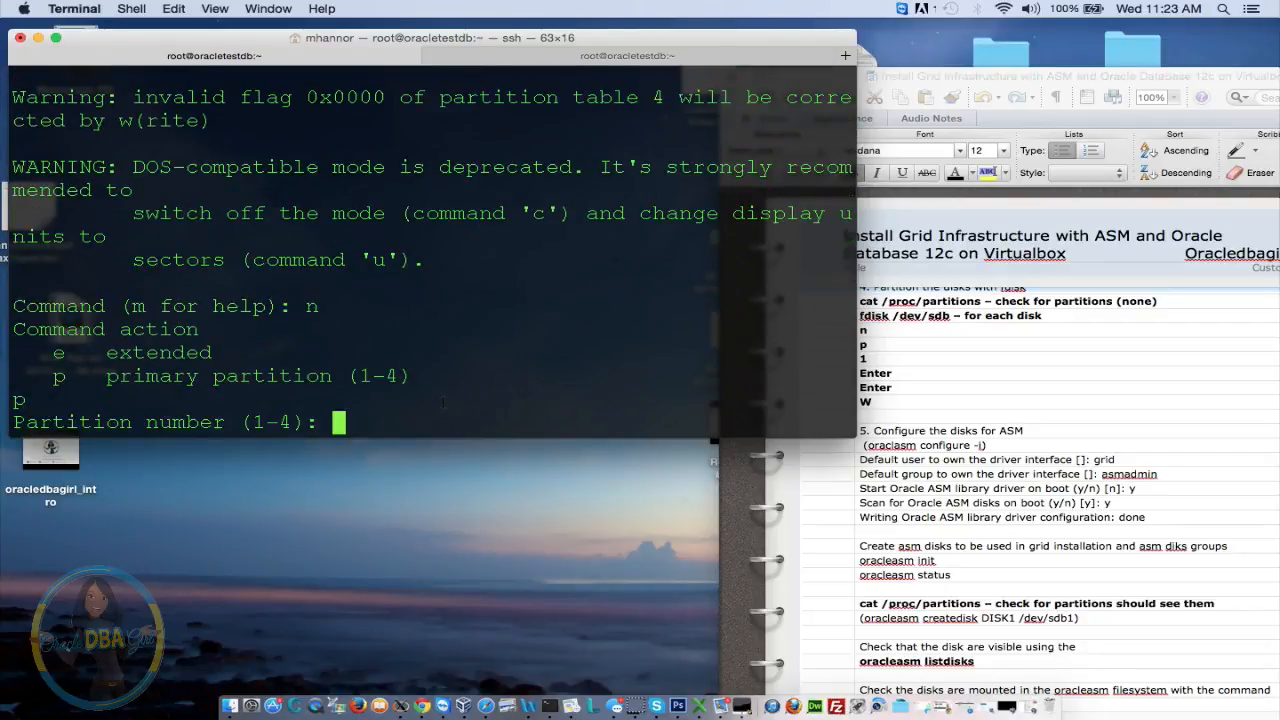
{"action": "type", "text": "1"}
{"action": "key", "text": "Return"}
{"action": "type", "text": "1"}
{"action": "key", "text": "Return"}
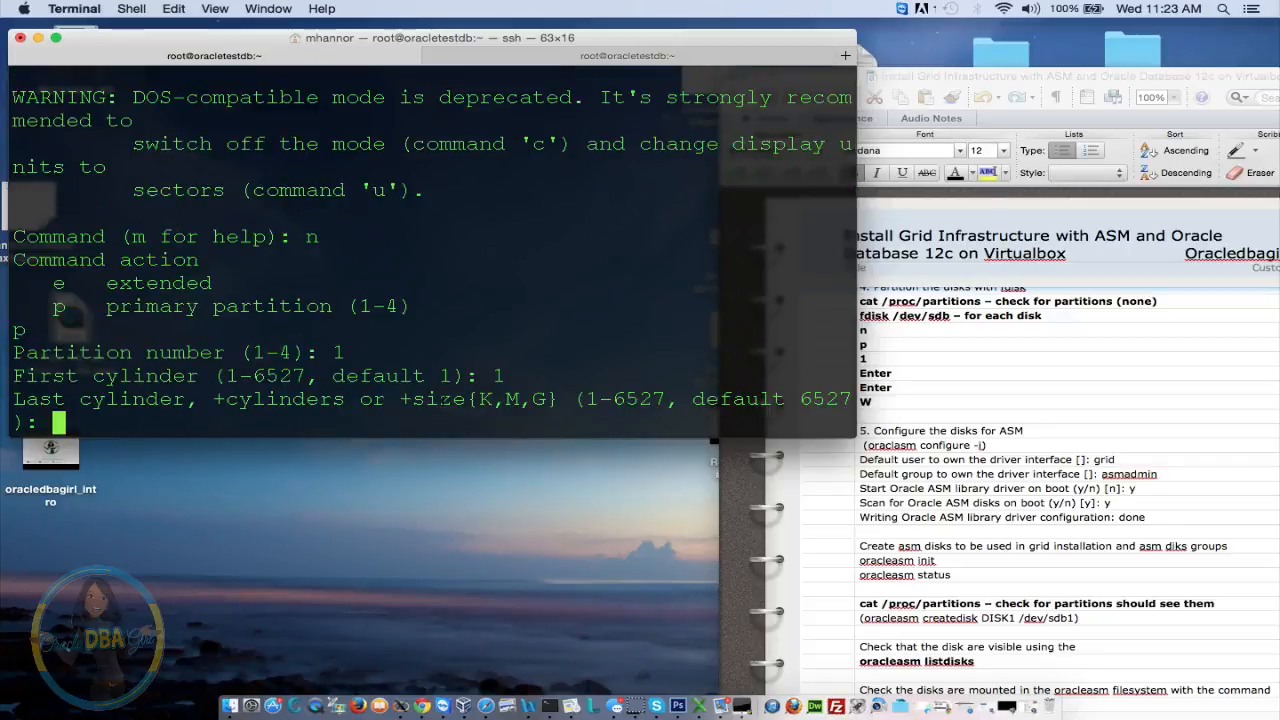
{"action": "key", "text": "Return"}
{"action": "key", "text": "Return"}
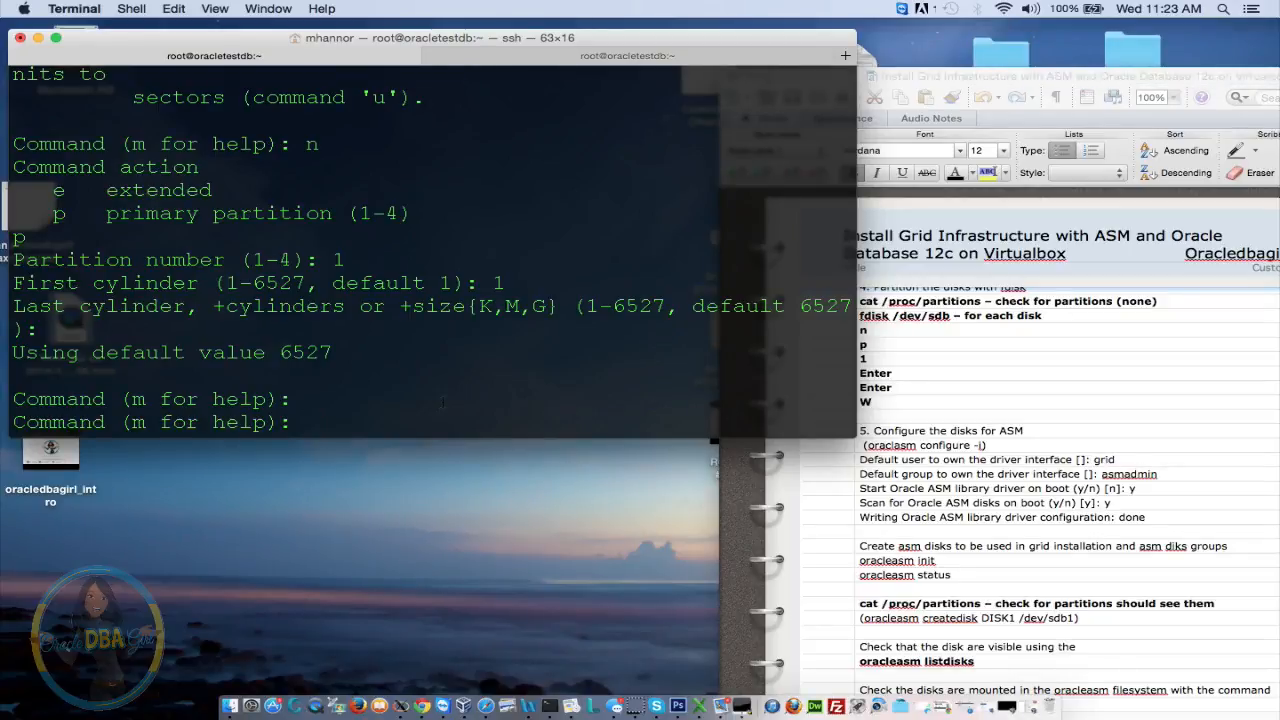
Show fdisk's command list and go over the command descriptions
{"action": "type", "text": "m"}
{"action": "key", "text": "Return"}
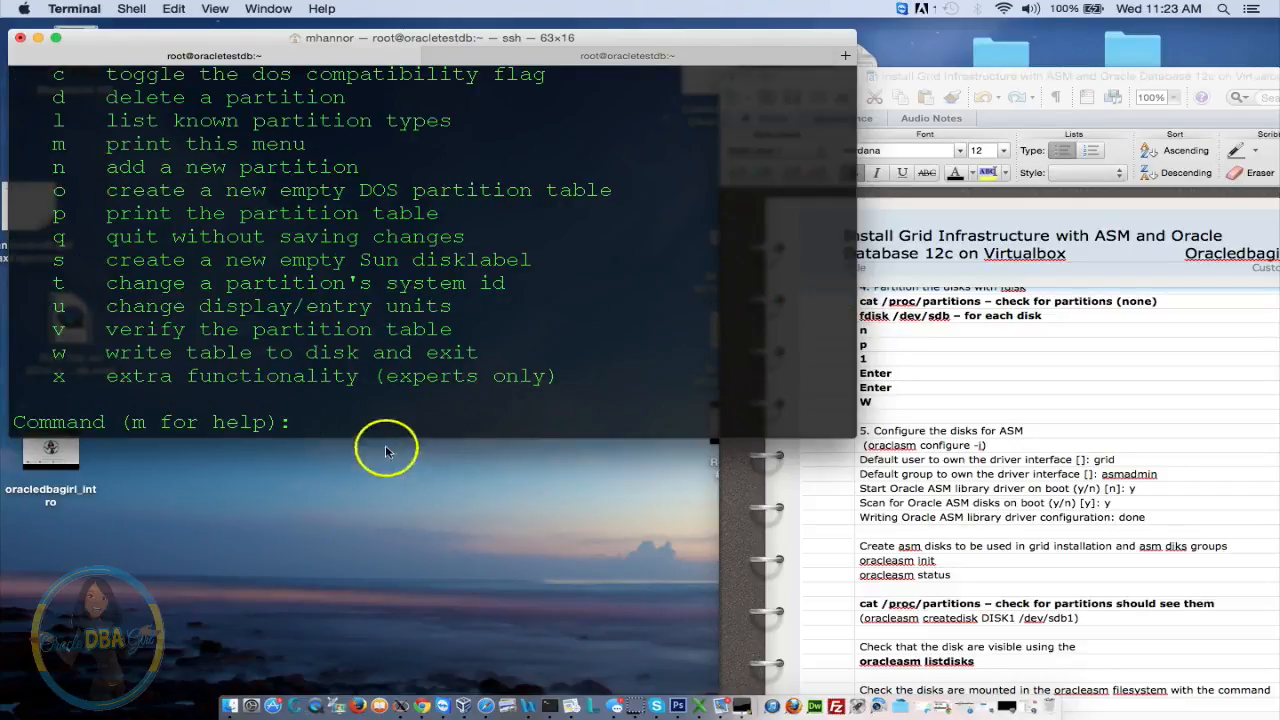
{"action": "left_click_drag", "start_coordinate": [240, 376], "coordinate": [226, 440]}
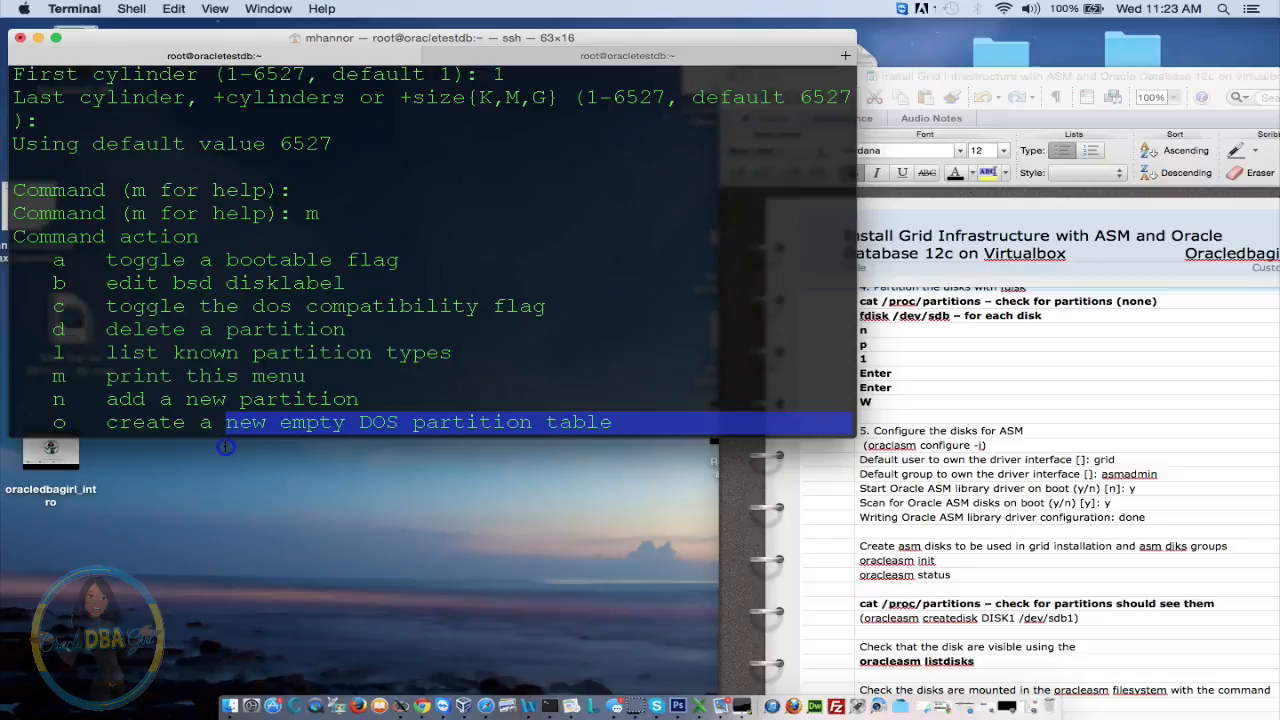
{"action": "left_click", "coordinate": [430, 272]}
{"action": "key", "text": "Return"}
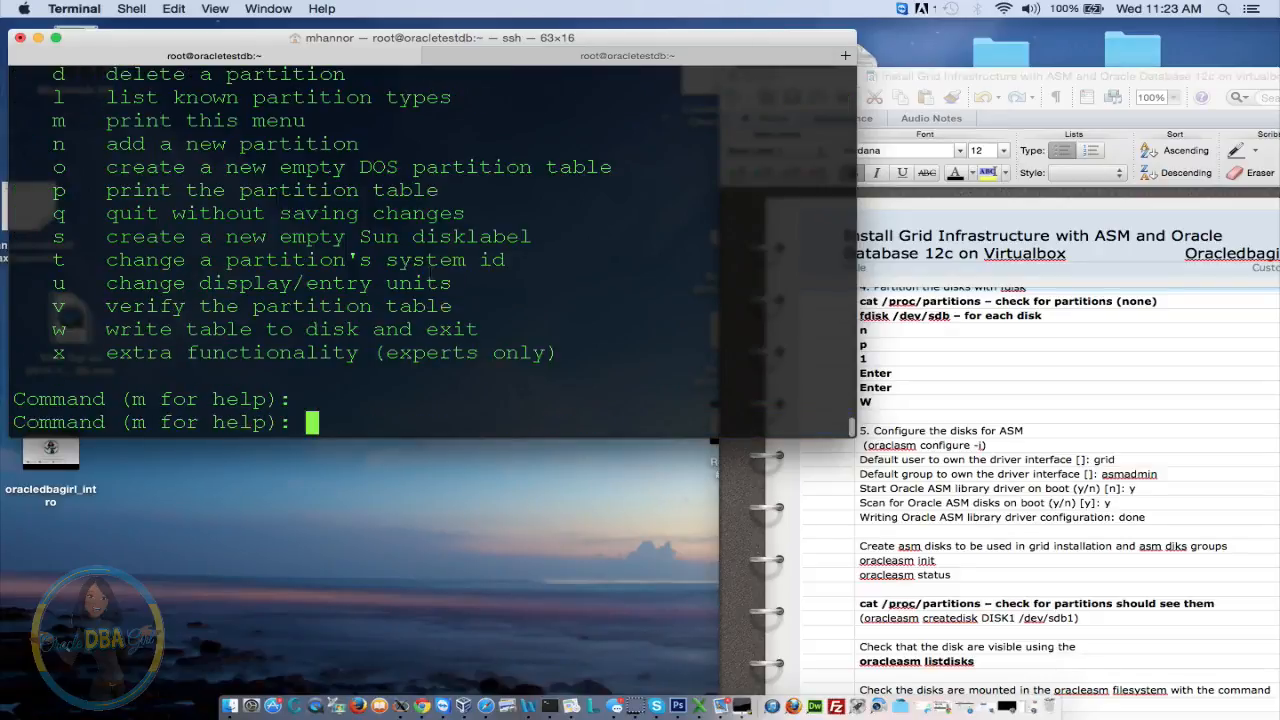
{"action": "key", "text": "Up"}
{"action": "key", "text": "Up"}
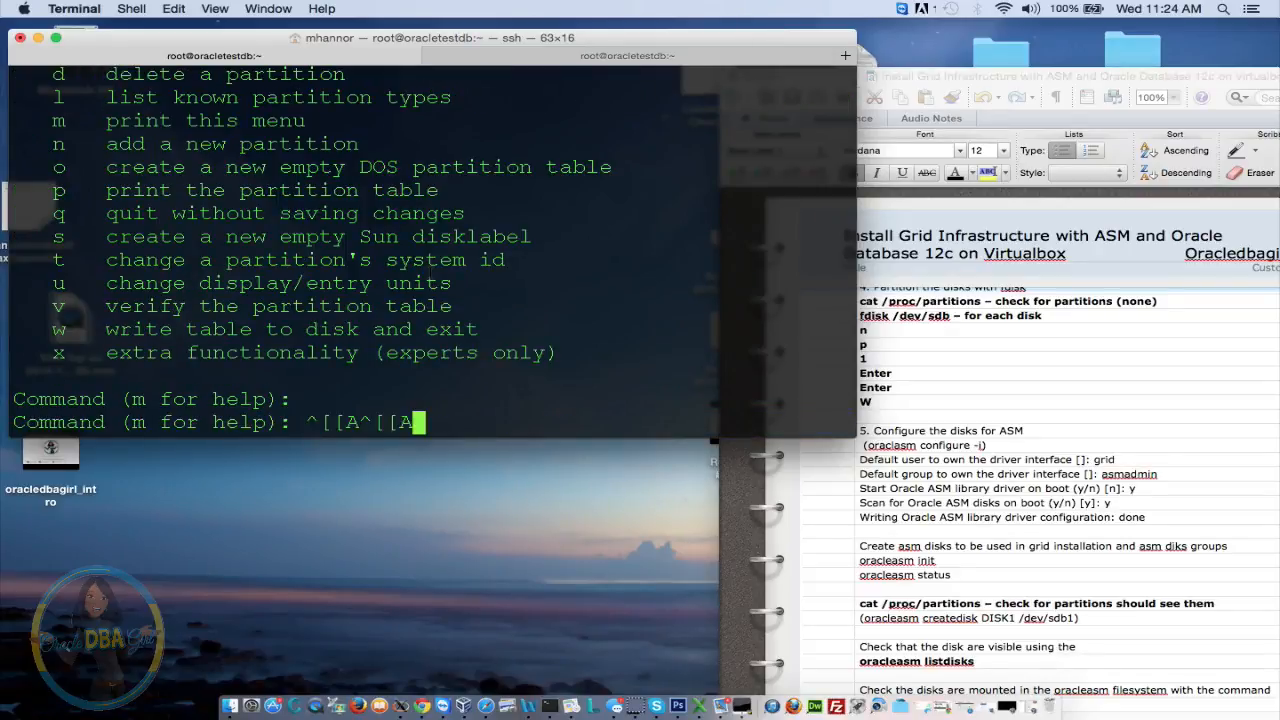
{"action": "key", "text": "BackSpace"}
{"action": "key", "text": "BackSpace"}
{"action": "key", "text": "BackSpace"}
{"action": "key", "text": "BackSpace"}
{"action": "key", "text": "BackSpace"}
{"action": "key", "text": "BackSpace"}
{"action": "key", "text": "BackSpace"}
{"action": "key", "text": "BackSpace"}
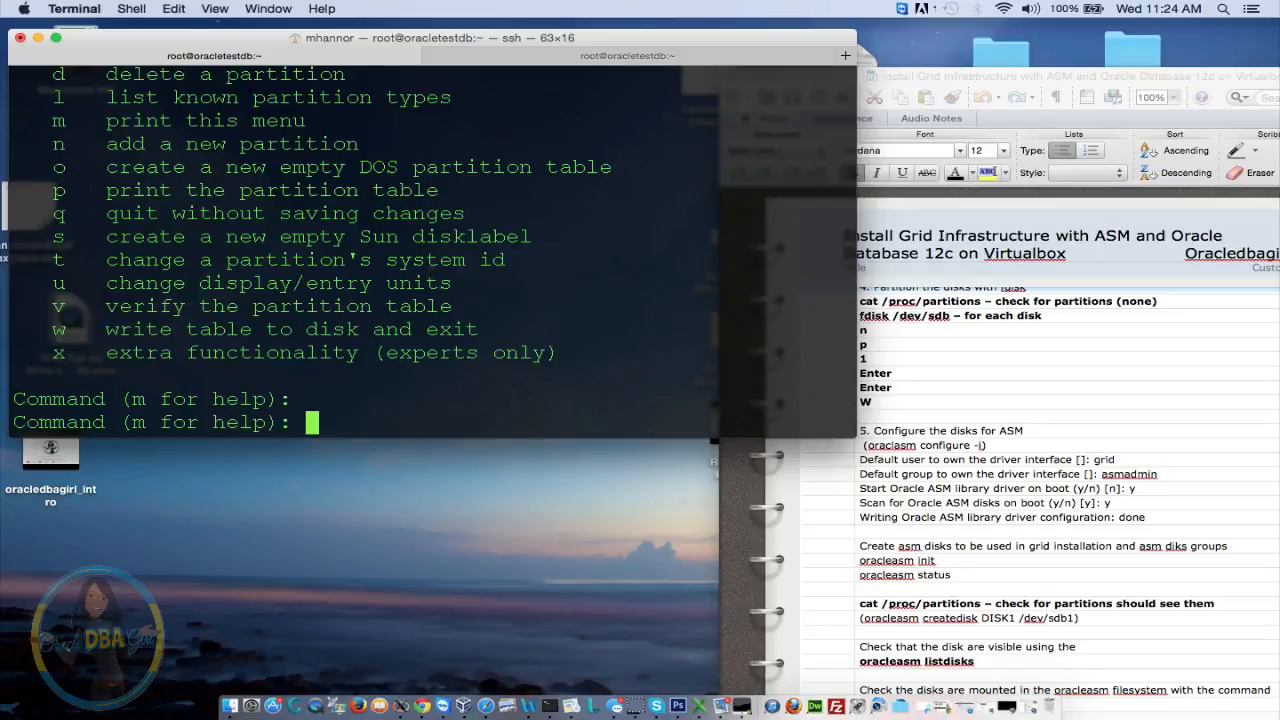
Retry adding primary partition 1, which fdisk rejects as already defined
{"action": "type", "text": "n"}
{"action": "type", "text": "n"}
{"action": "key", "text": "Return"}
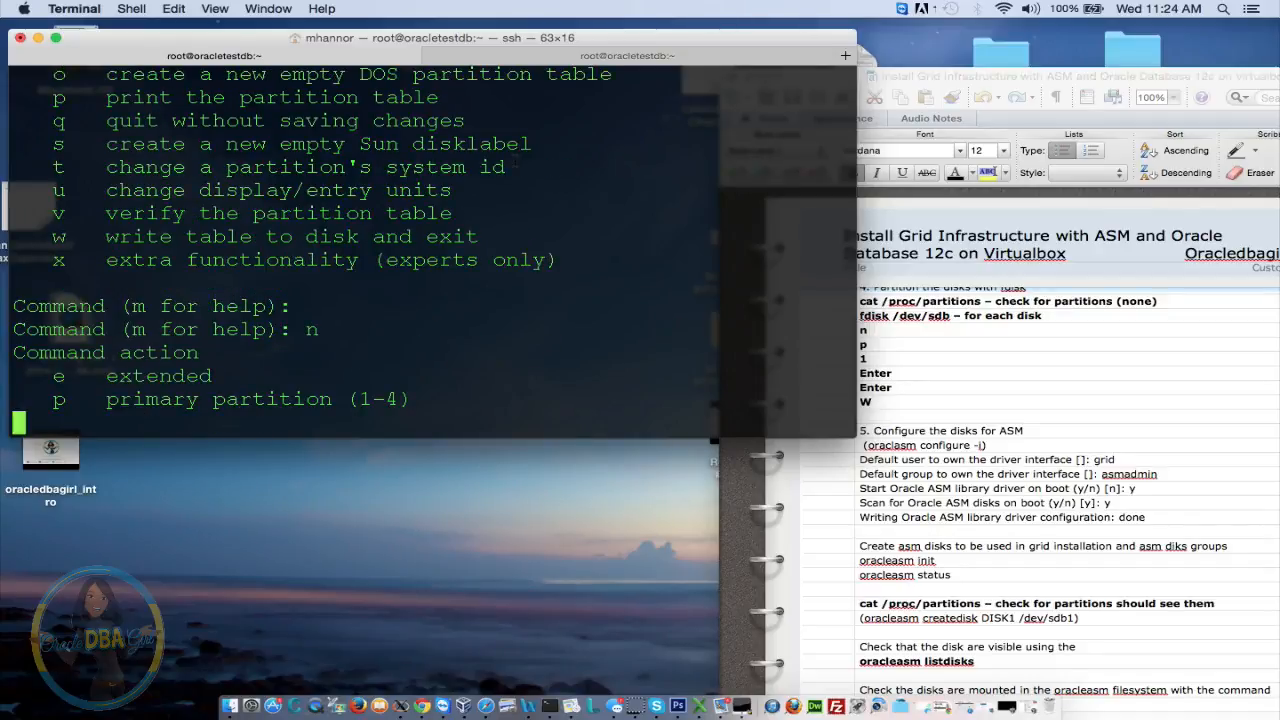
{"action": "type", "text": "1"}
{"action": "type", "text": "p"}
{"action": "key", "text": "Return"}
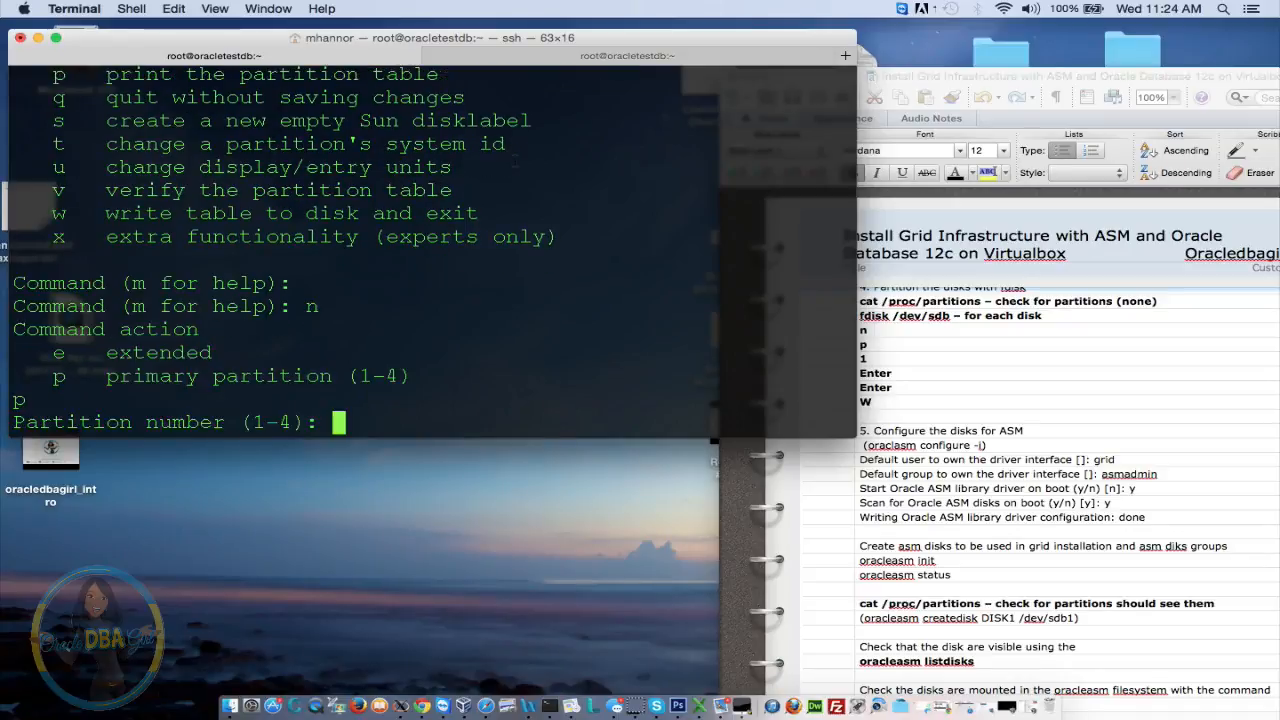
{"action": "type", "text": "1"}
{"action": "key", "text": "Return"}
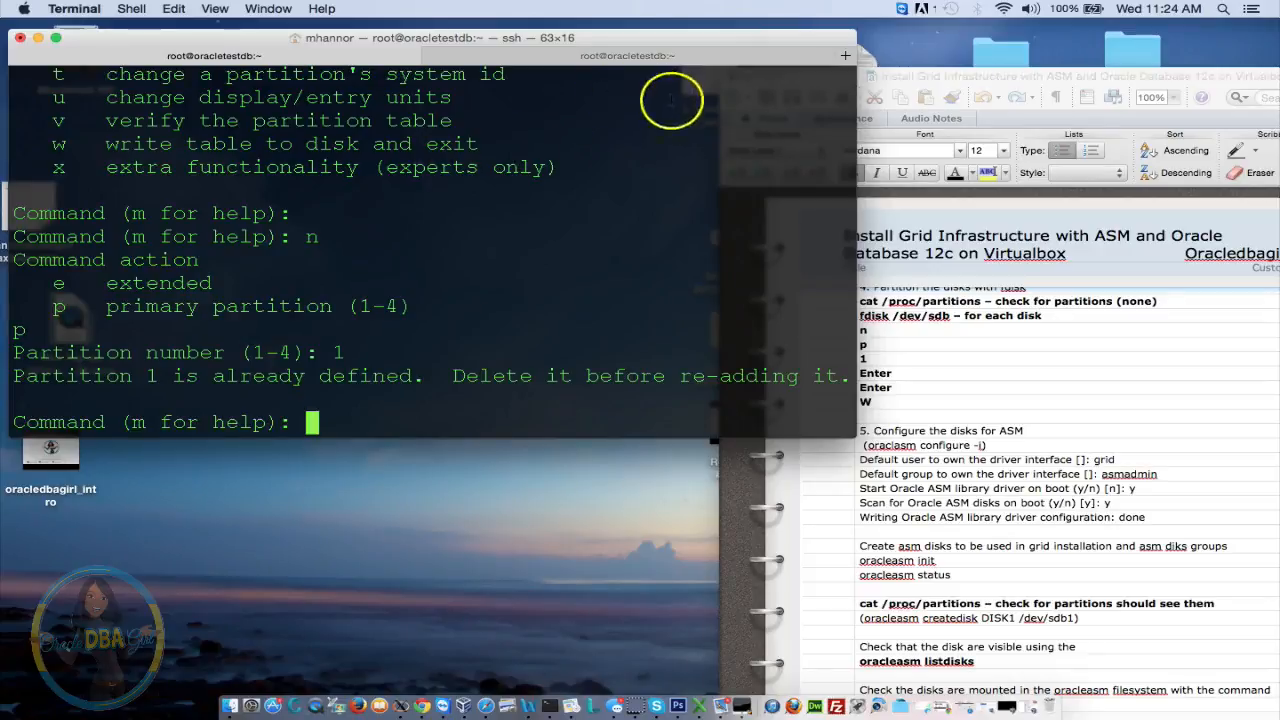
{"action": "left_click_drag", "start_coordinate": [438, 165], "coordinate": [396, 103]}
Delete the existing partition 1 with fdisk's d command
{"action": "left_click", "coordinate": [395, 224]}
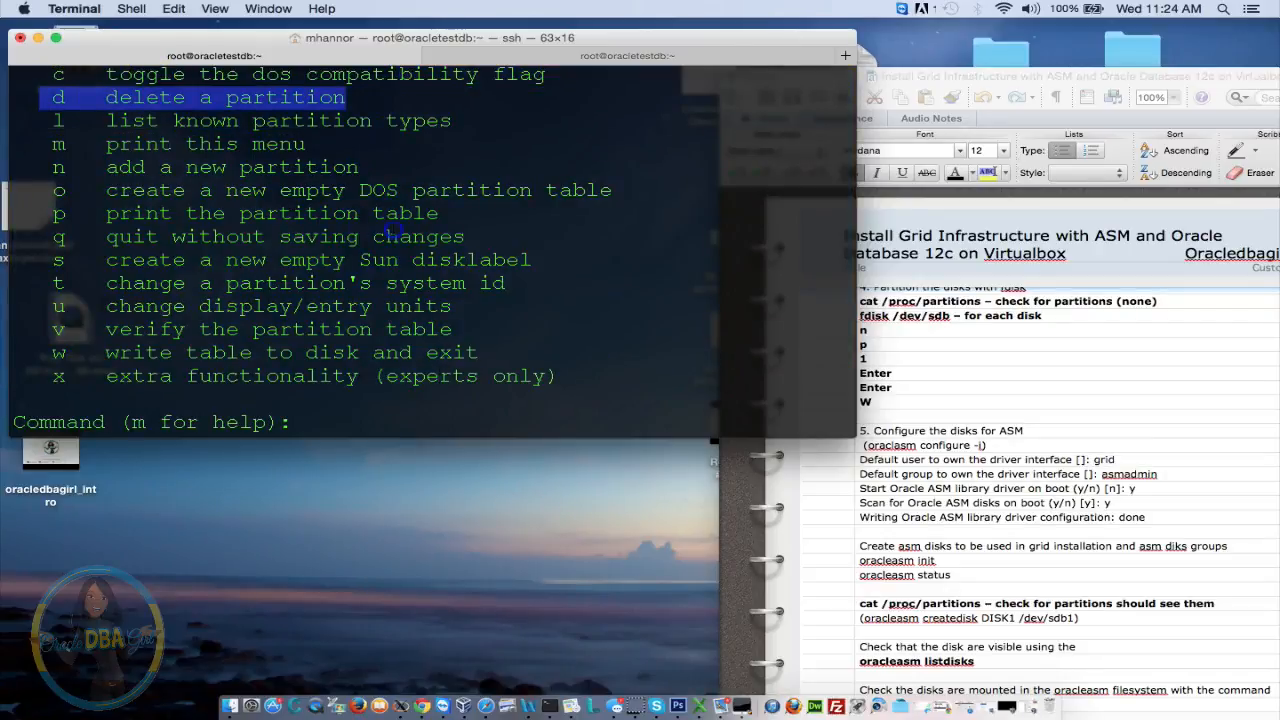
{"action": "key", "text": "Return"}
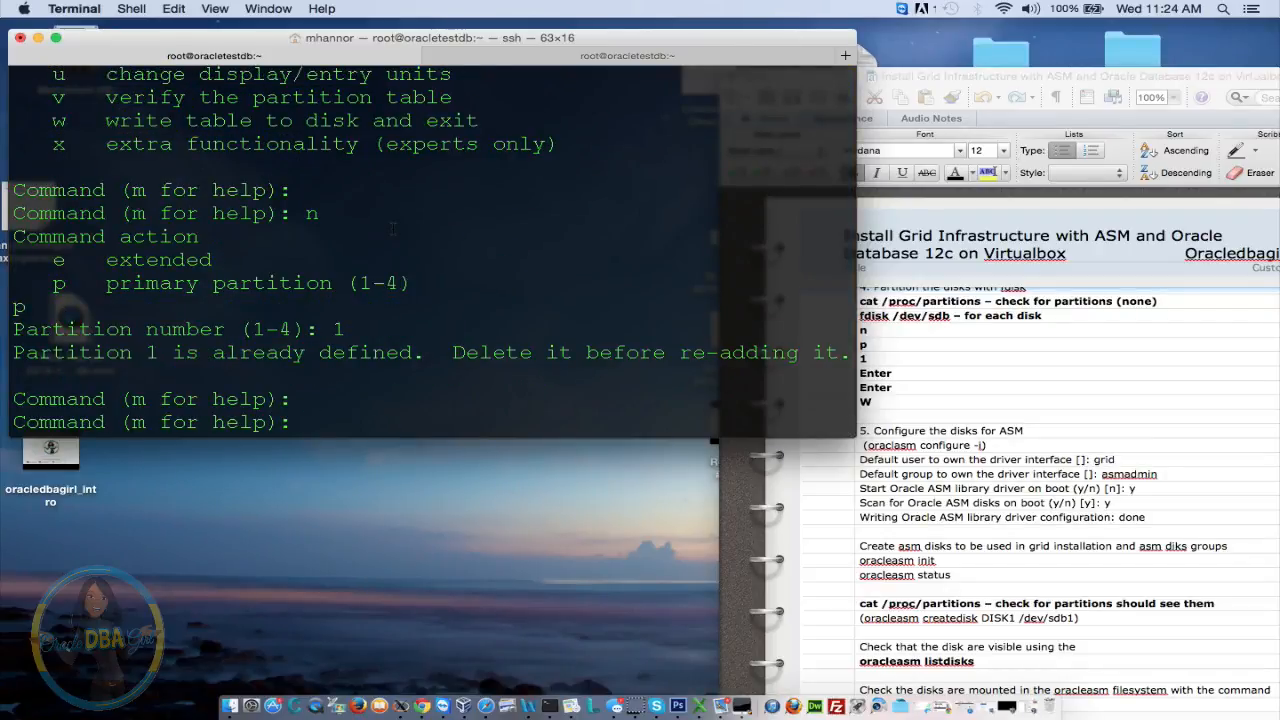
{"action": "type", "text": "d"}
{"action": "key", "text": "Return"}
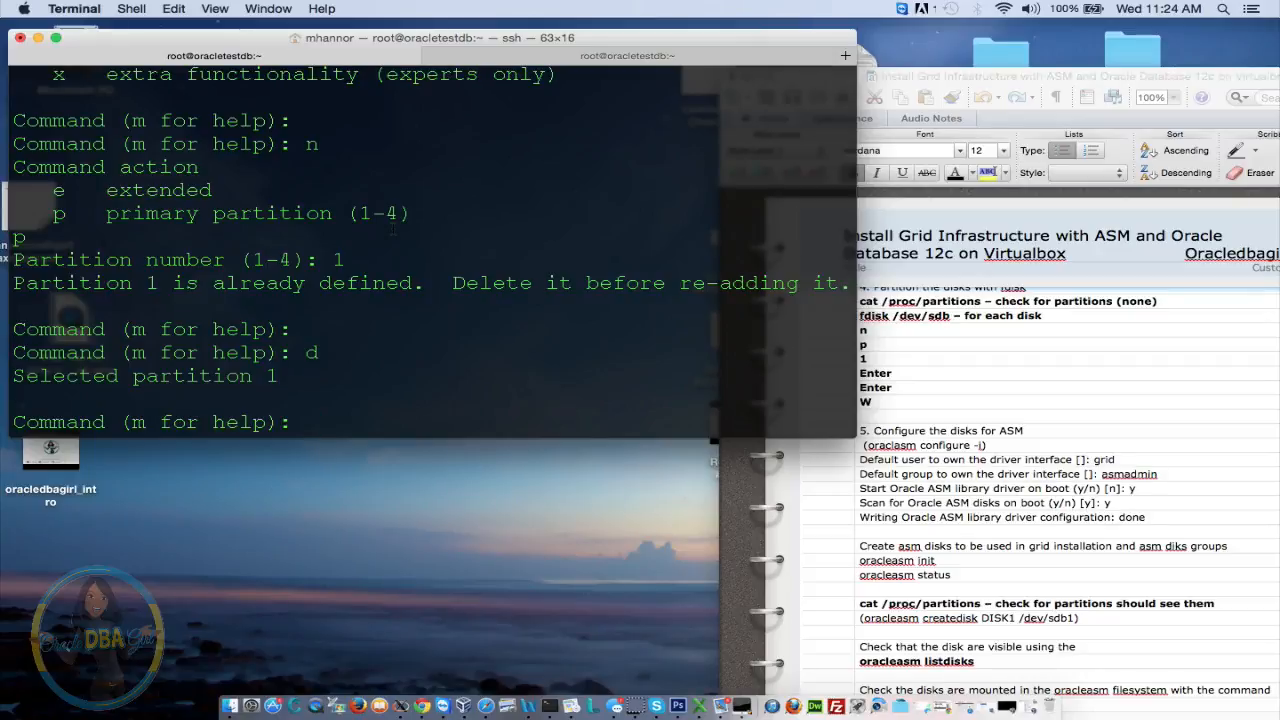
Recreate primary partition 1 across cylinders 1–6527 and write the table to disk
{"action": "type", "text": "n"}
{"action": "key", "text": "Return"}
{"action": "type", "text": "p"}
{"action": "key", "text": "Return"}
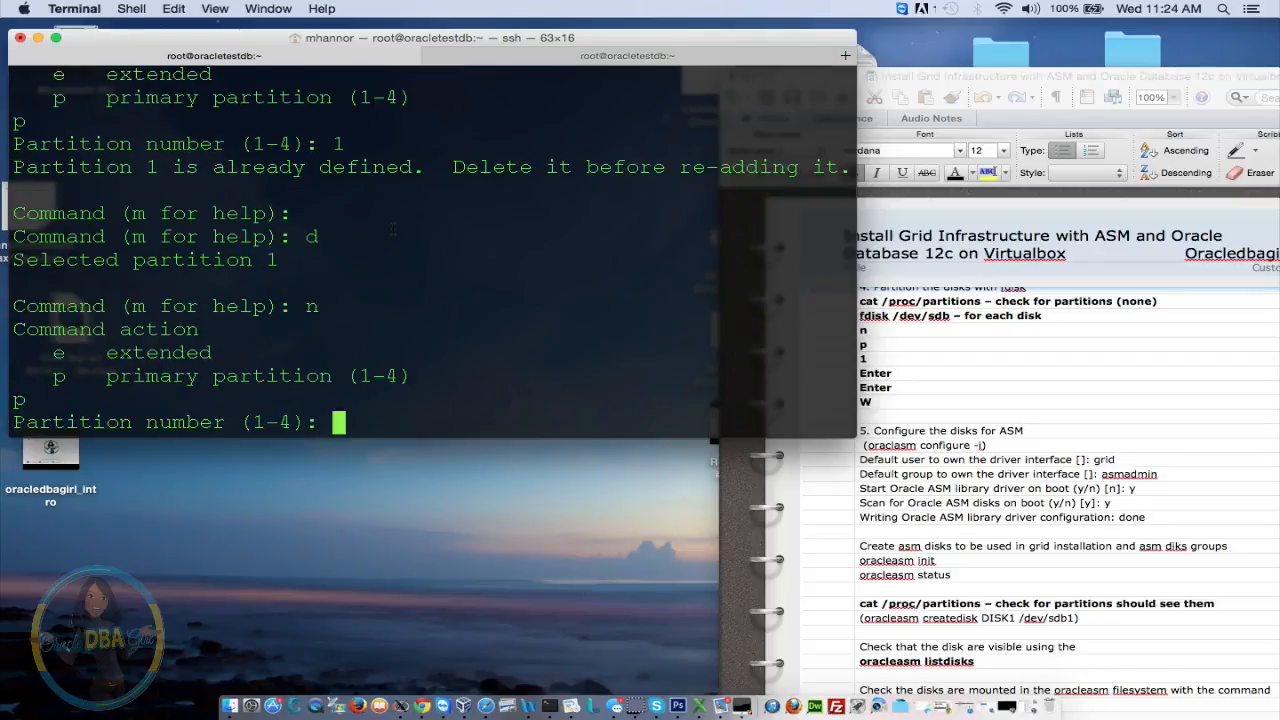
{"action": "type", "text": "1"}
{"action": "key", "text": "Return"}
{"action": "key", "text": "Return"}
{"action": "key", "text": "Return"}
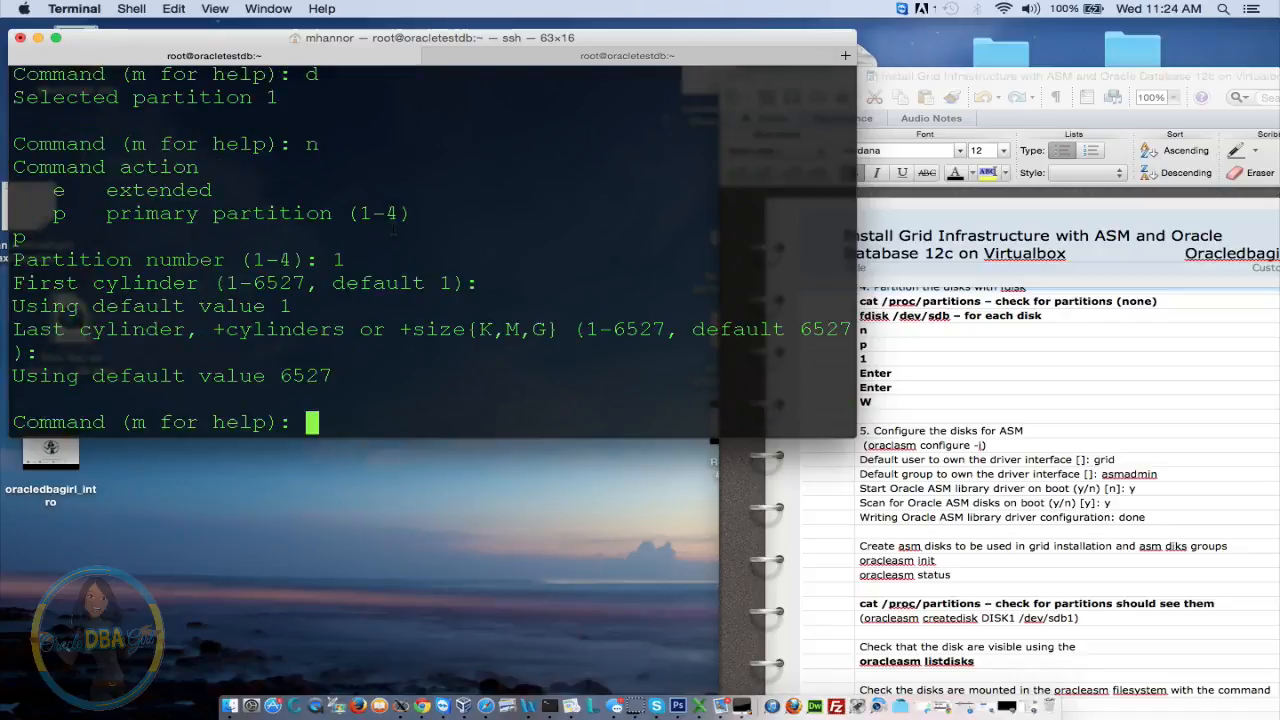
{"action": "type", "text": "w"}
{"action": "key", "text": "Return"}
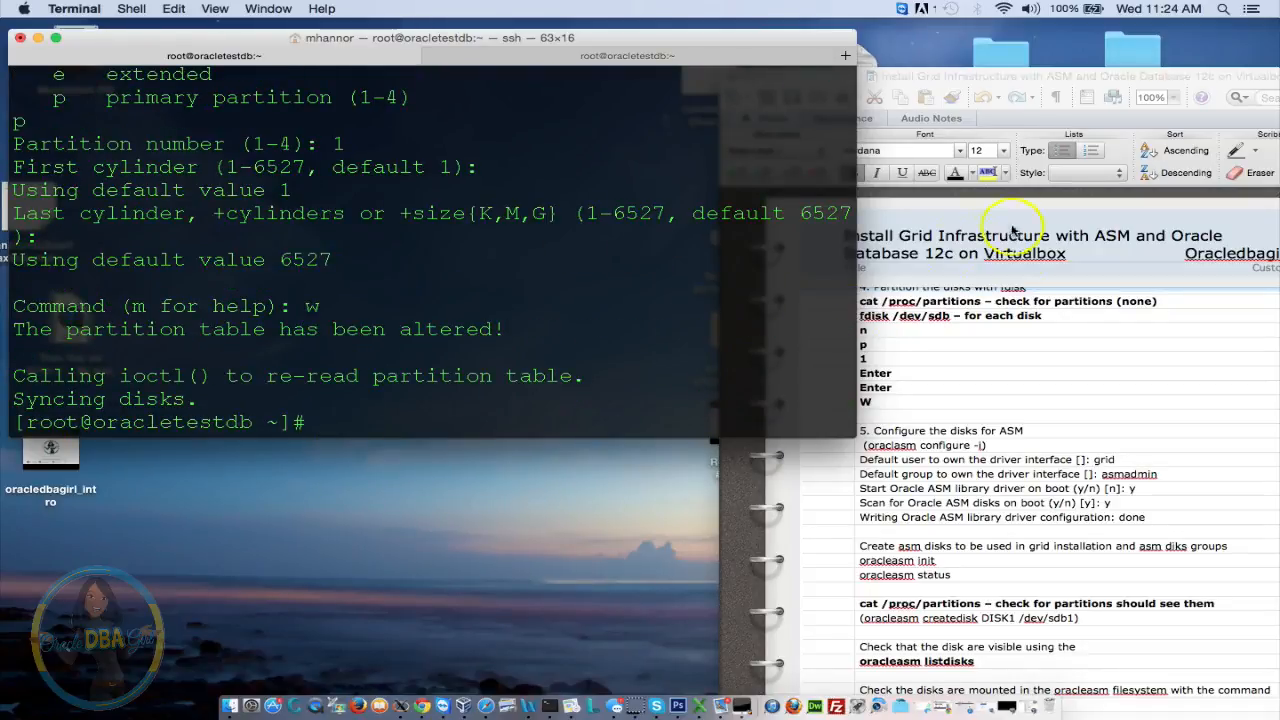
{"action": "left_click", "coordinate": [919, 315]}
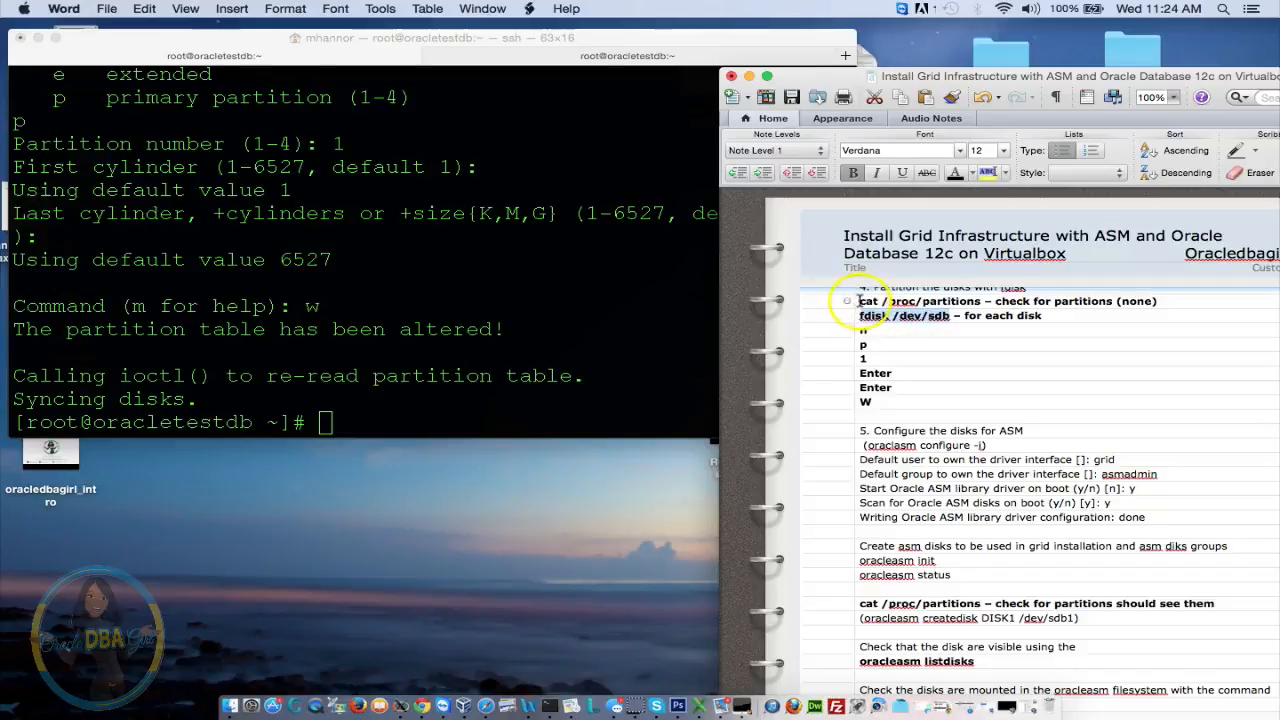
Run 'cat /proc/partitions' from the notes and confirm sdb1, sdc1, sdd1 and sde1 exist
{"action": "left_click_drag", "start_coordinate": [936, 302], "coordinate": [979, 302]}
{"action": "key", "text": "super+c"}
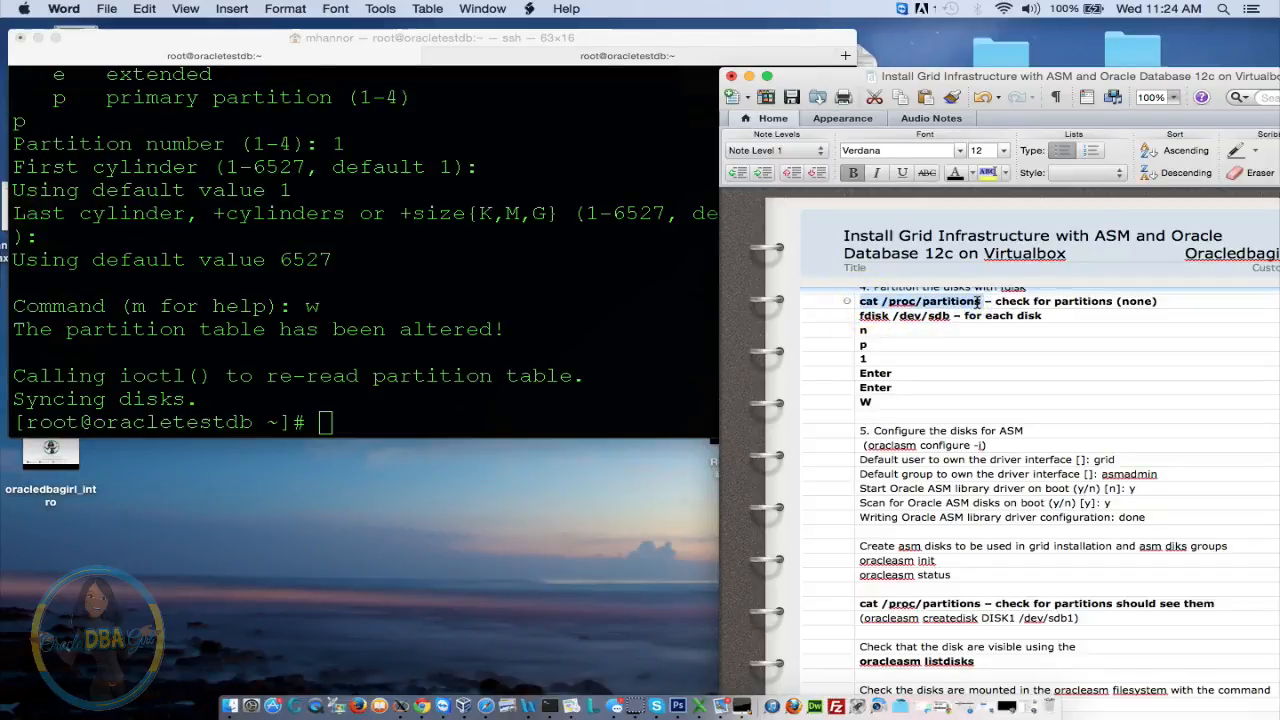
{"action": "left_click", "coordinate": [490, 134]}
{"action": "key", "text": "super+v"}
{"action": "key", "text": "Return"}
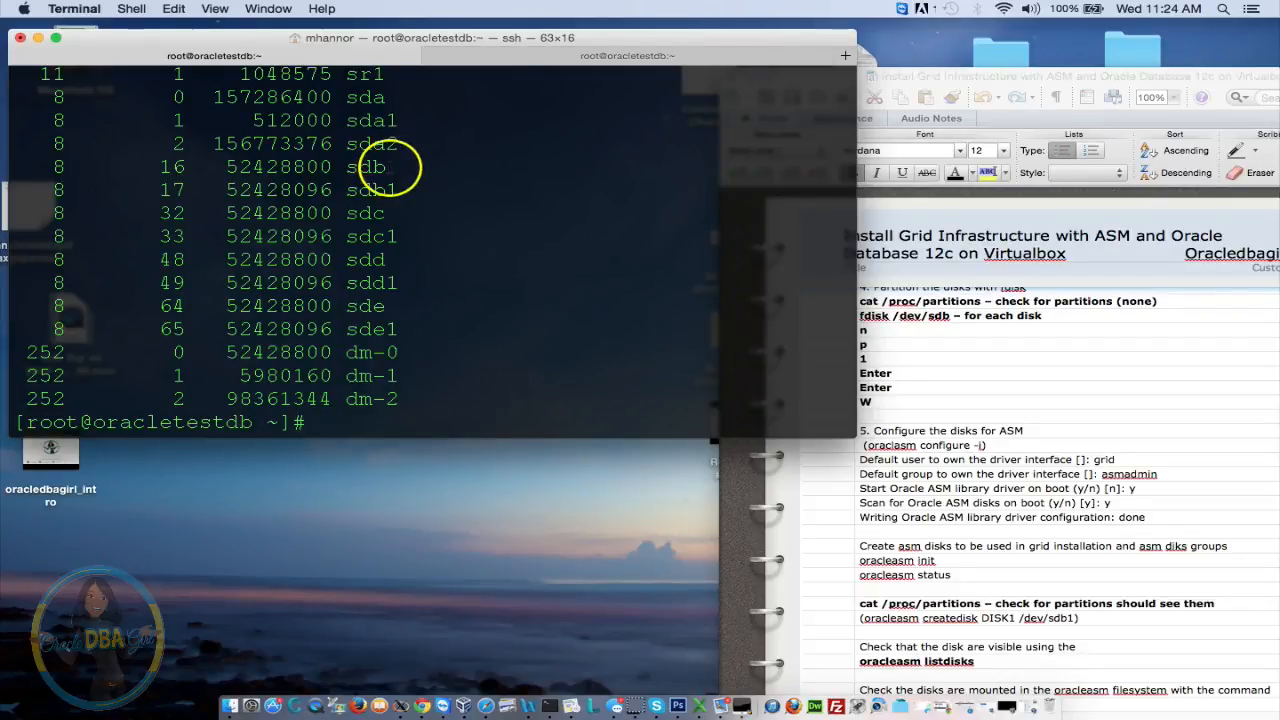
{"action": "left_click_drag", "start_coordinate": [404, 191], "coordinate": [374, 190]}
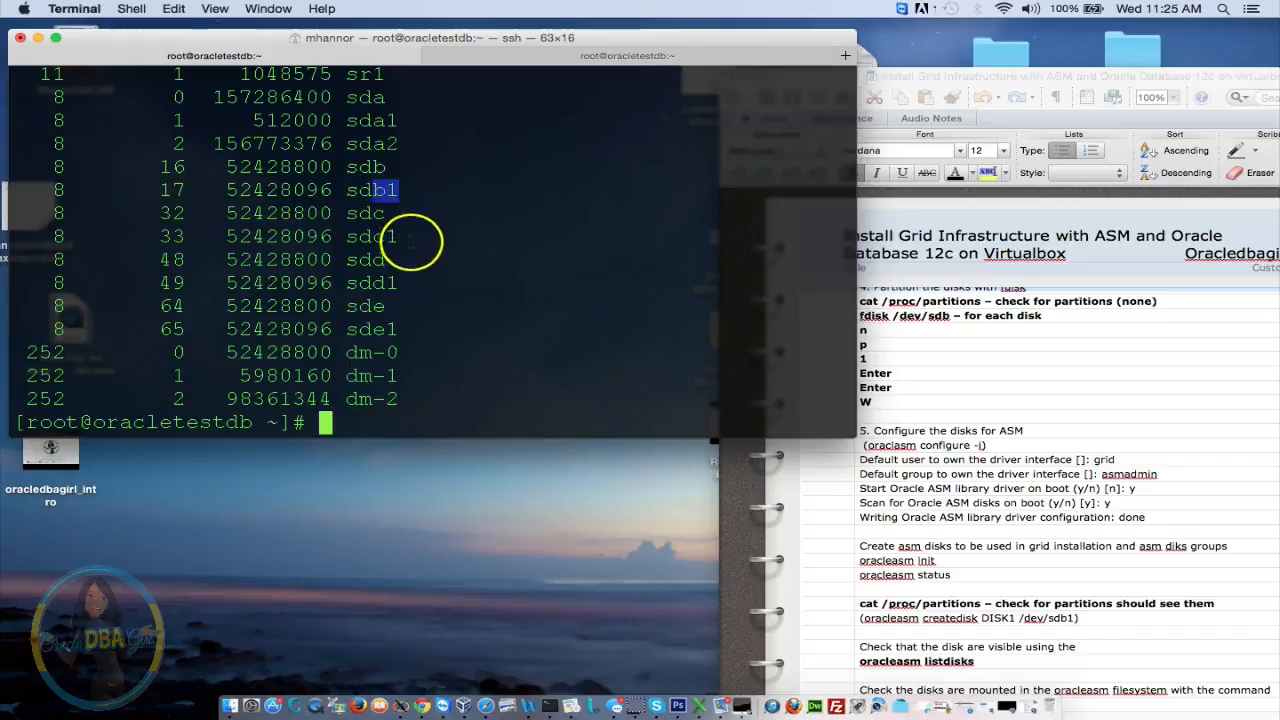
{"action": "left_click_drag", "start_coordinate": [400, 237], "coordinate": [348, 237]}
{"action": "left_click_drag", "start_coordinate": [400, 284], "coordinate": [362, 284]}
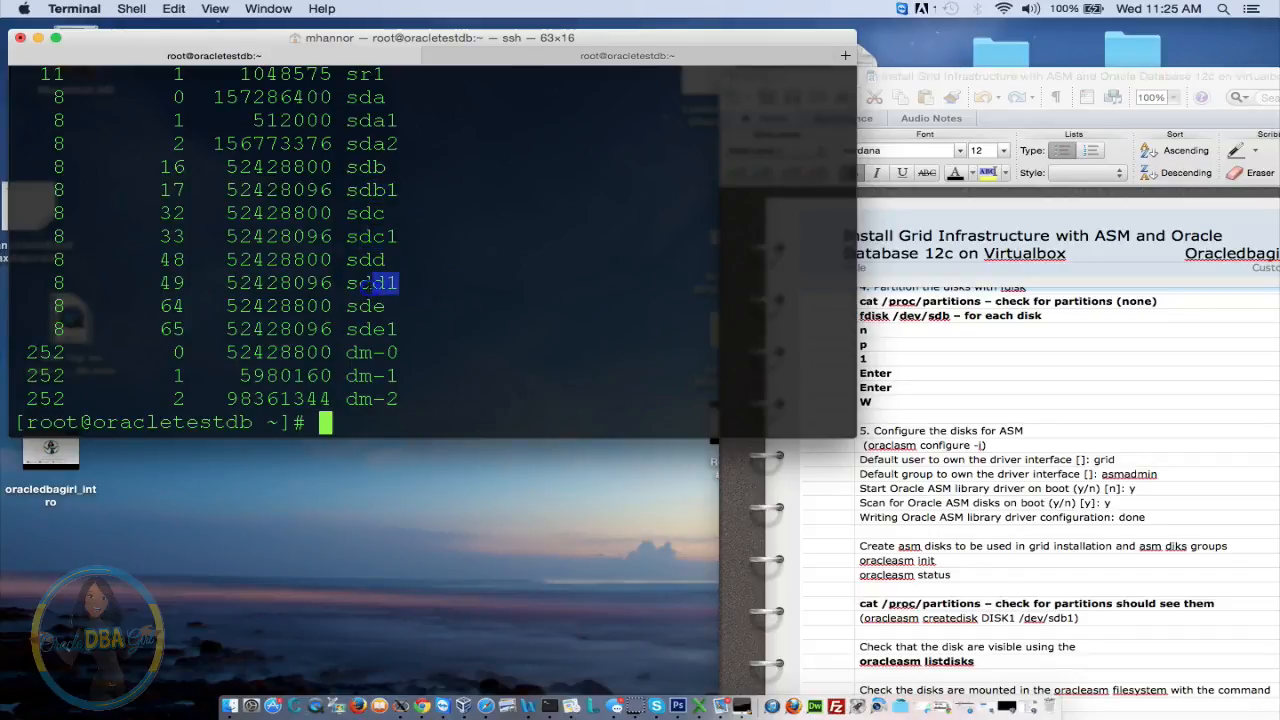
{"action": "left_click_drag", "start_coordinate": [401, 330], "coordinate": [320, 330]}
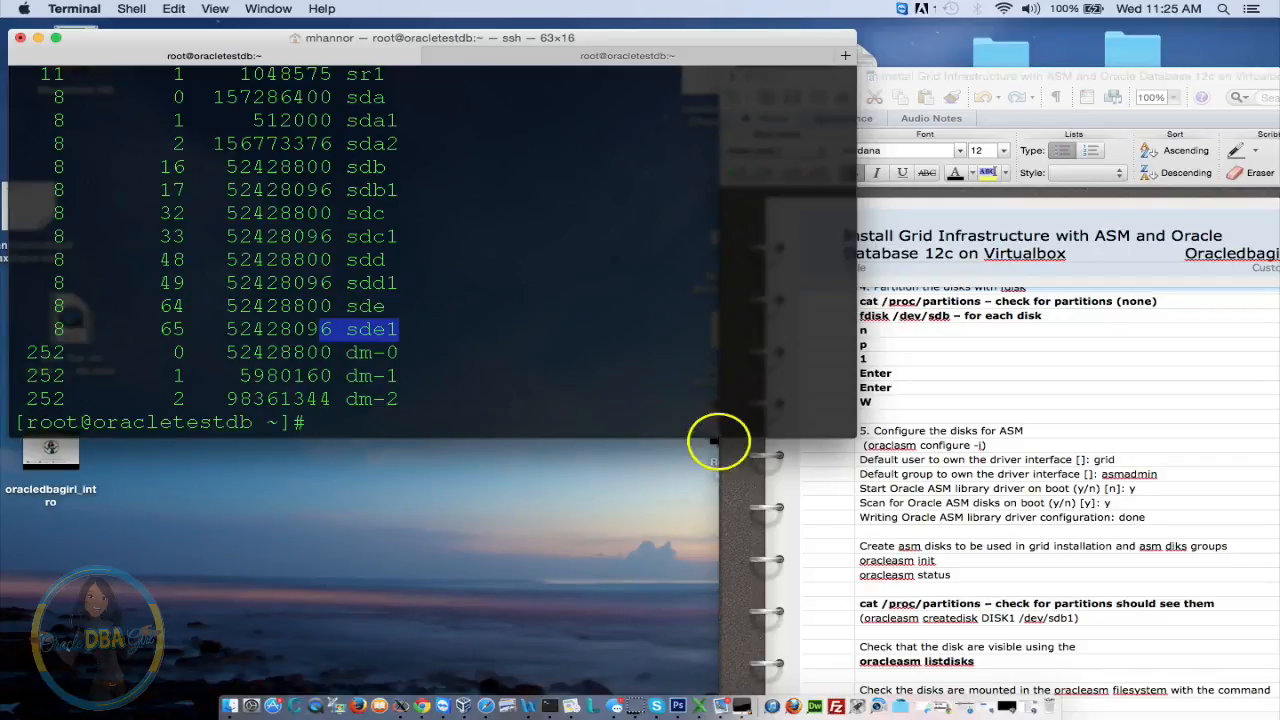
Move the Word notes to step 5, configuring the disks for ASM
{"action": "left_click", "coordinate": [950, 420]}
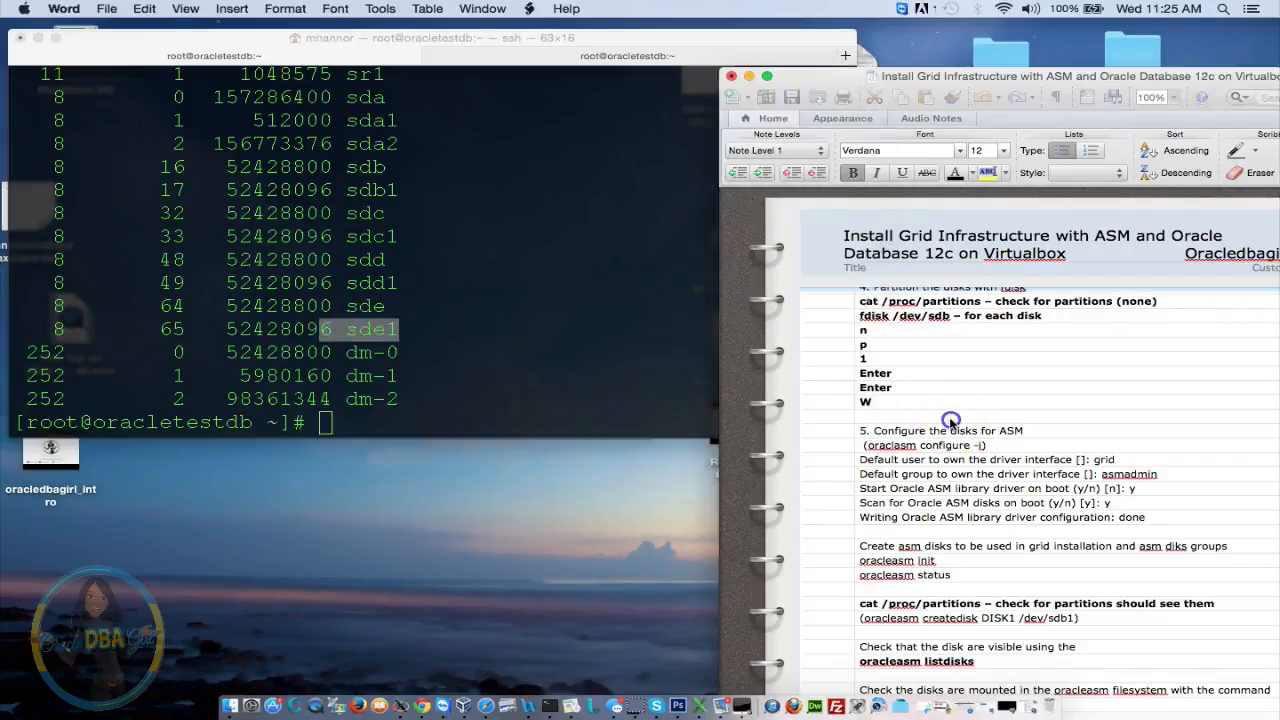
{"action": "left_click", "coordinate": [944, 426]}
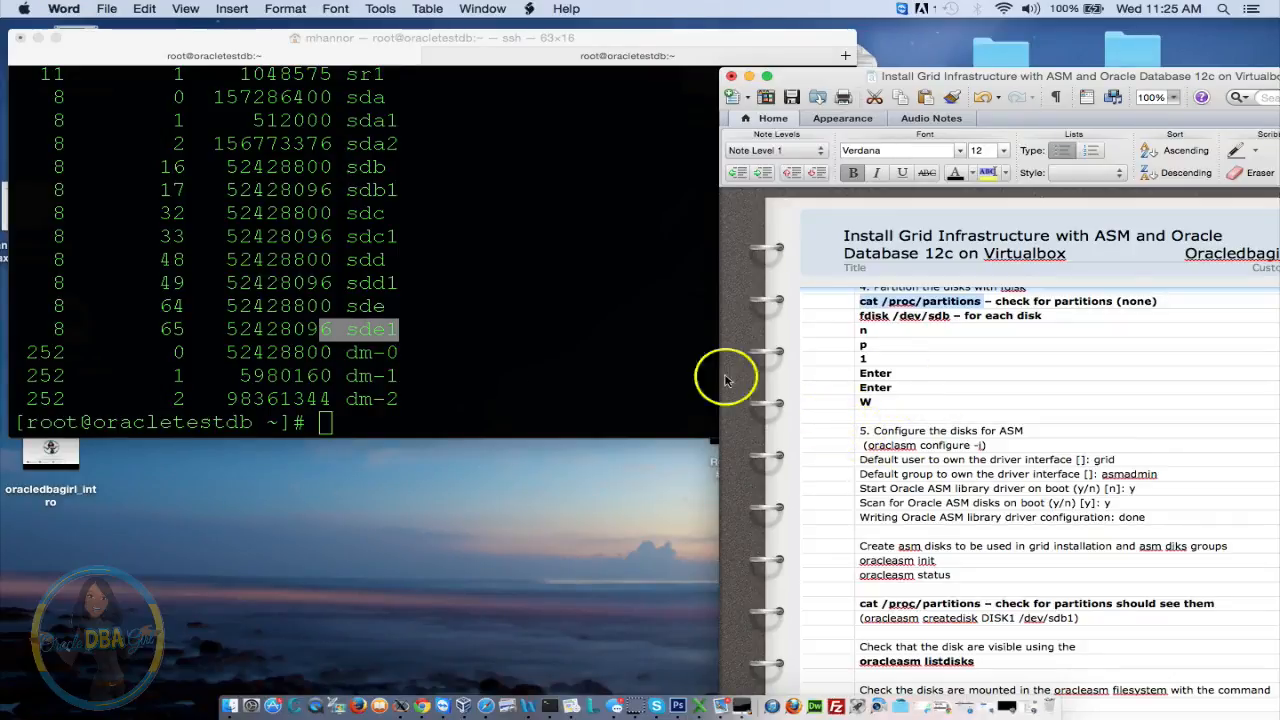
{"action": "left_click", "coordinate": [376, 333]}
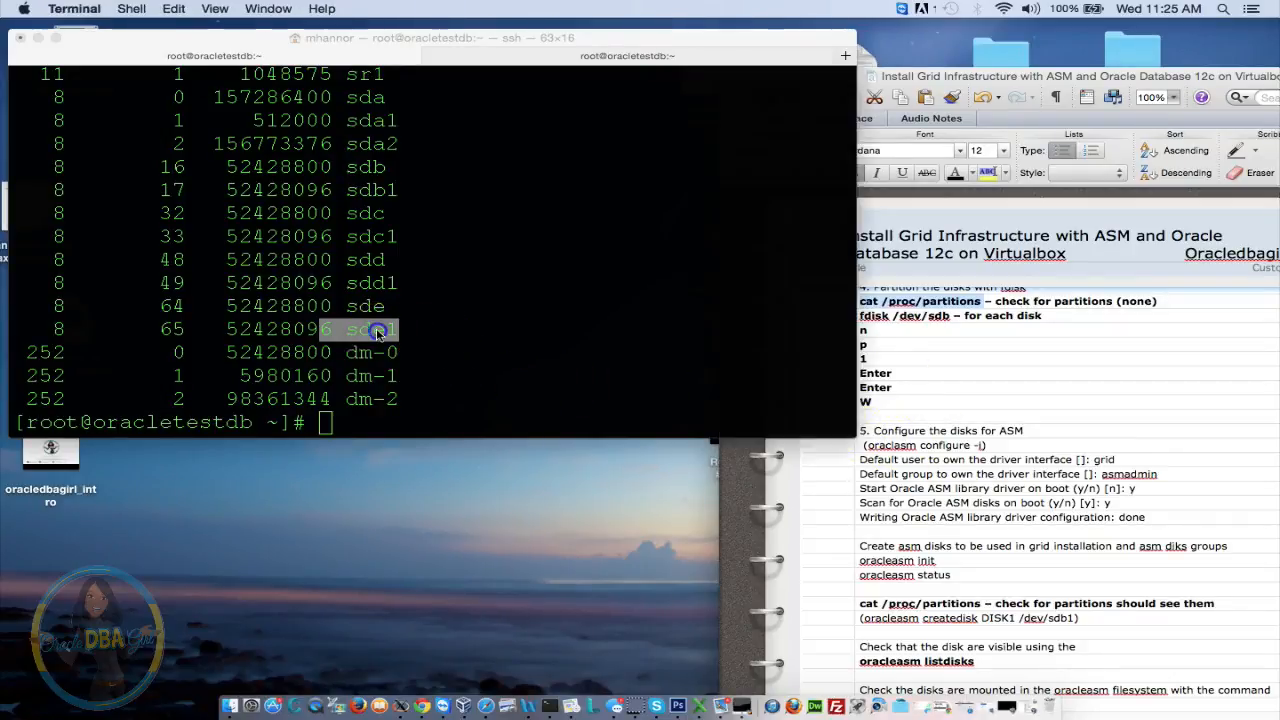
{"action": "left_click", "coordinate": [368, 265]}
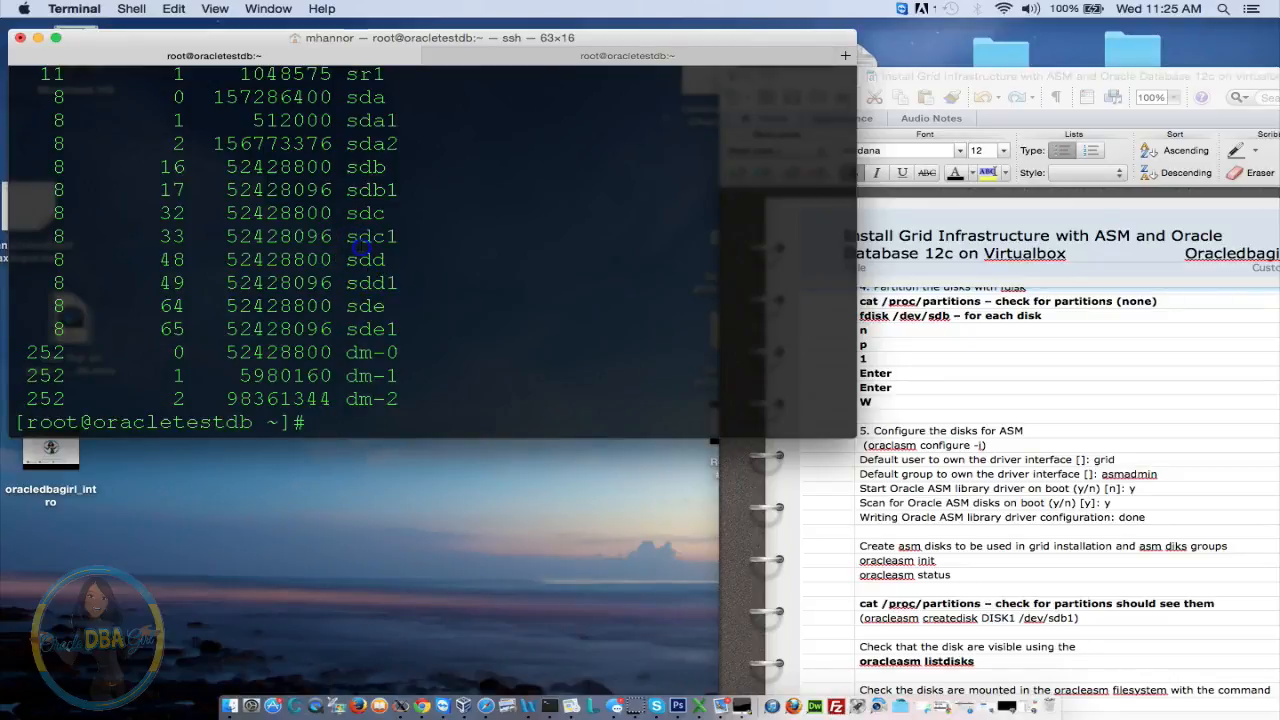
{"action": "left_click", "coordinate": [985, 428]}
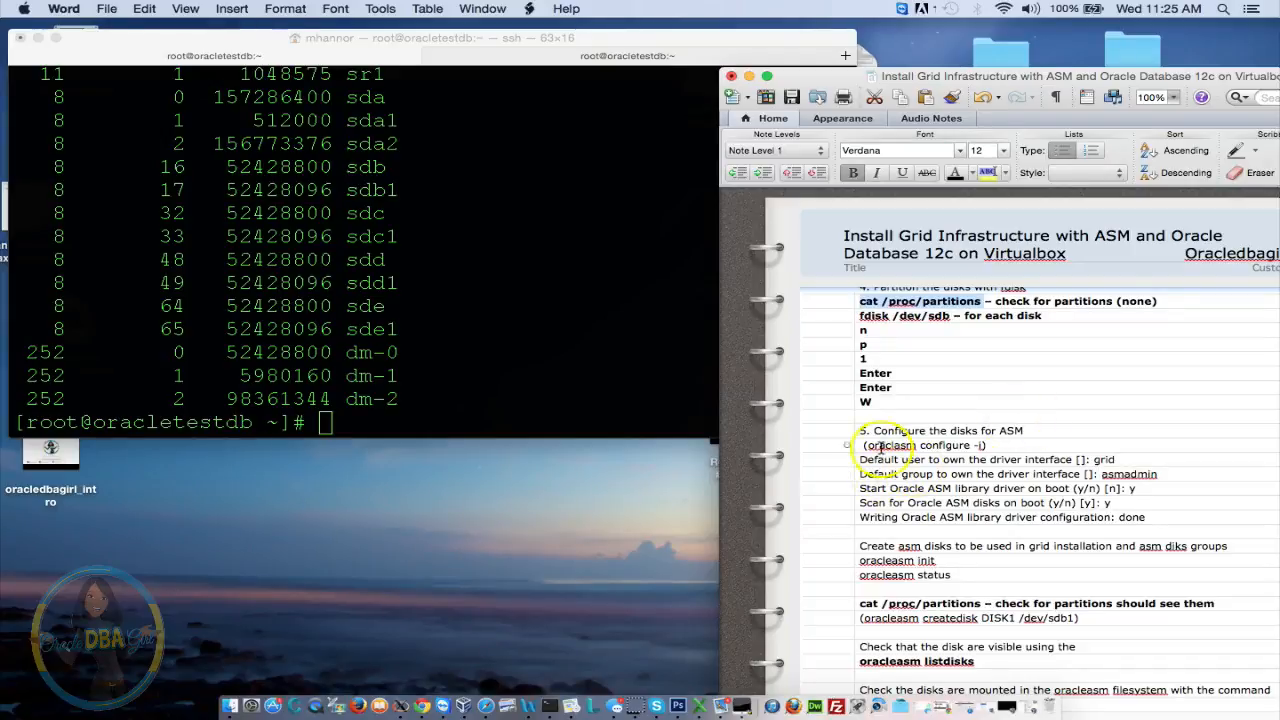
Copy 'oracleasm status' from the notes for pasting at the terminal prompt
{"action": "left_click_drag", "start_coordinate": [863, 445], "coordinate": [975, 449]}
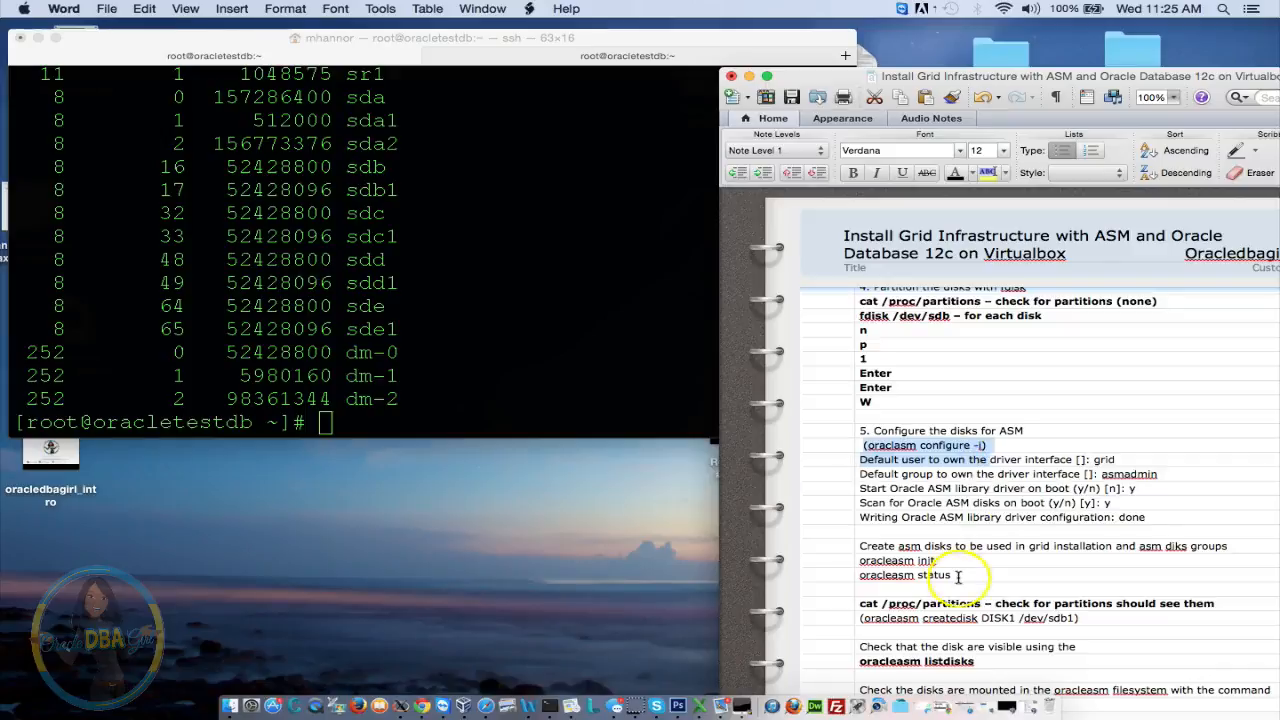
{"action": "left_click_drag", "start_coordinate": [952, 576], "coordinate": [858, 578]}
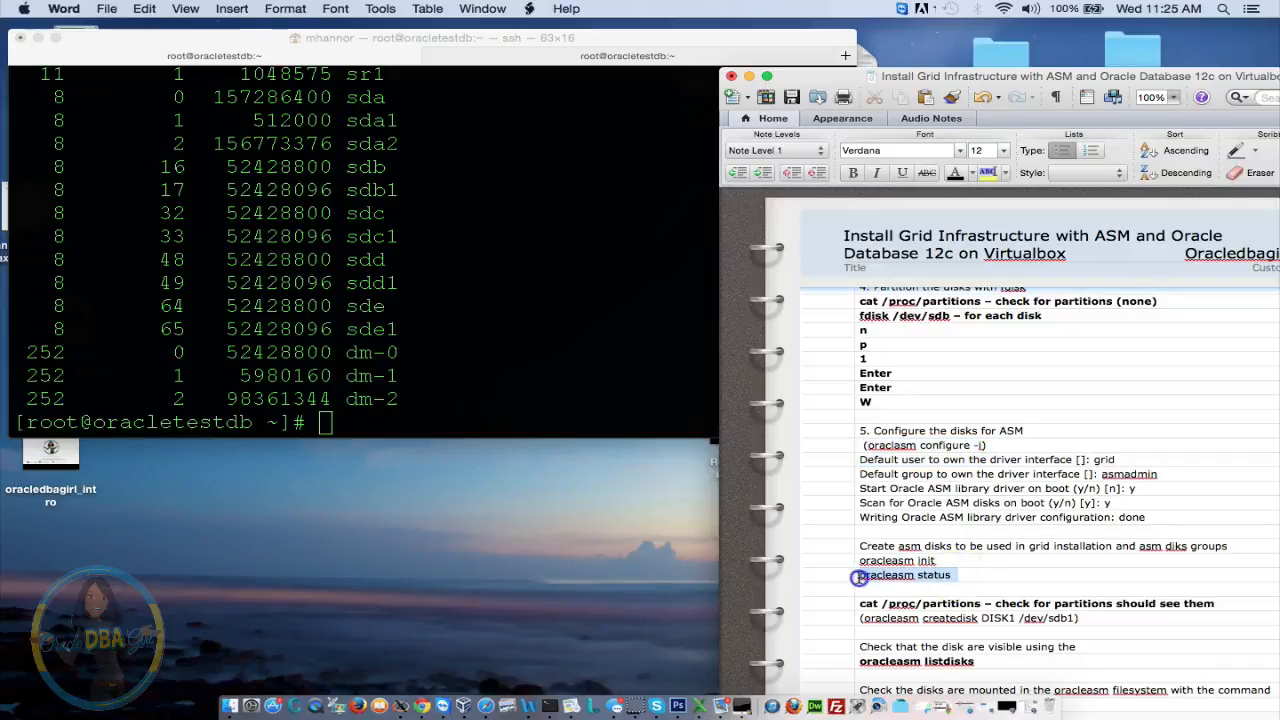
{"action": "right_click", "coordinate": [941, 578]}
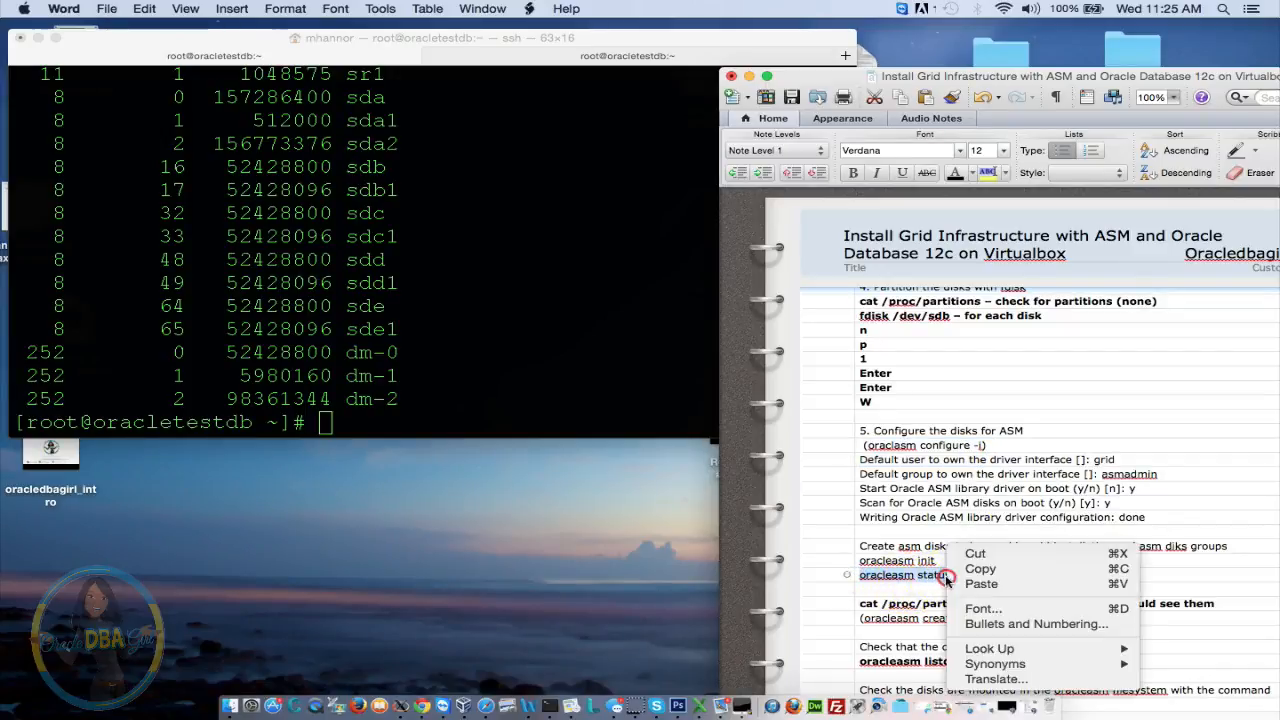
{"action": "left_click", "coordinate": [975, 567]}
{"action": "left_click", "coordinate": [308, 421]}
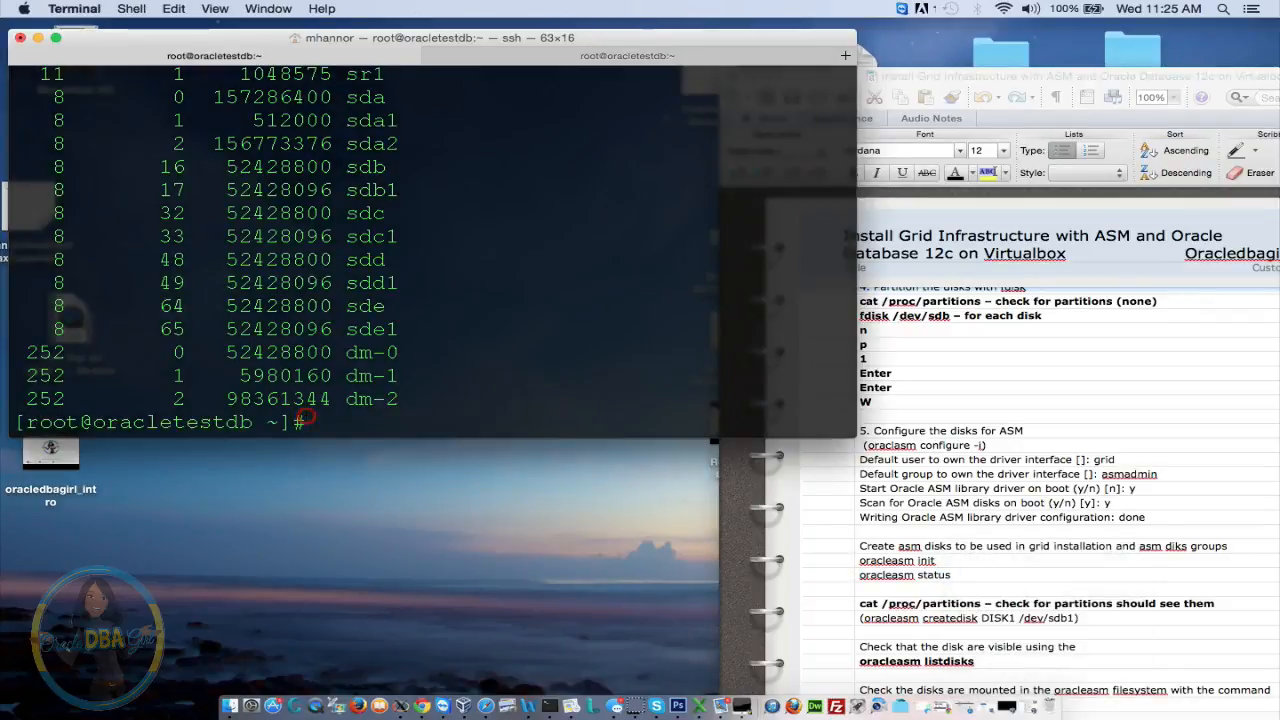
{"action": "right_click", "coordinate": [312, 422]}
Run oracleasm status, which reports ASM not loaded
{"action": "left_click", "coordinate": [345, 438]}
{"action": "key", "text": "Return"}
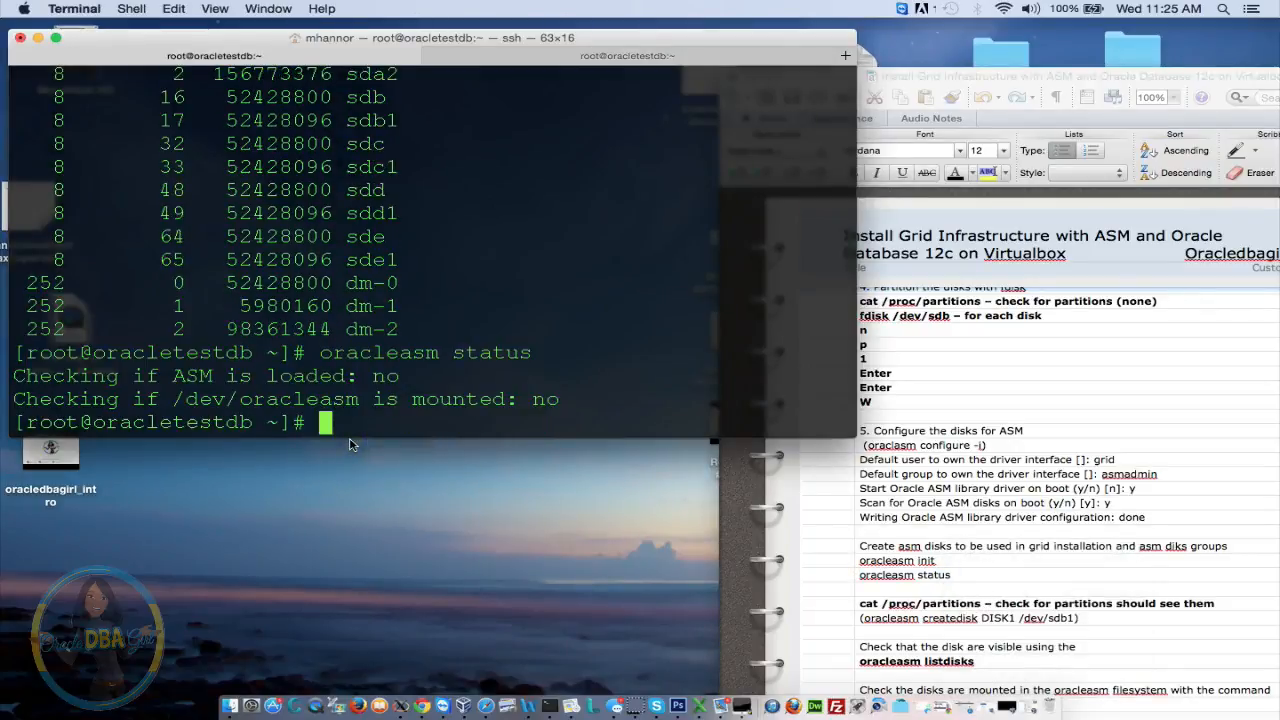
{"action": "left_click_drag", "start_coordinate": [92, 377], "coordinate": [372, 377]}
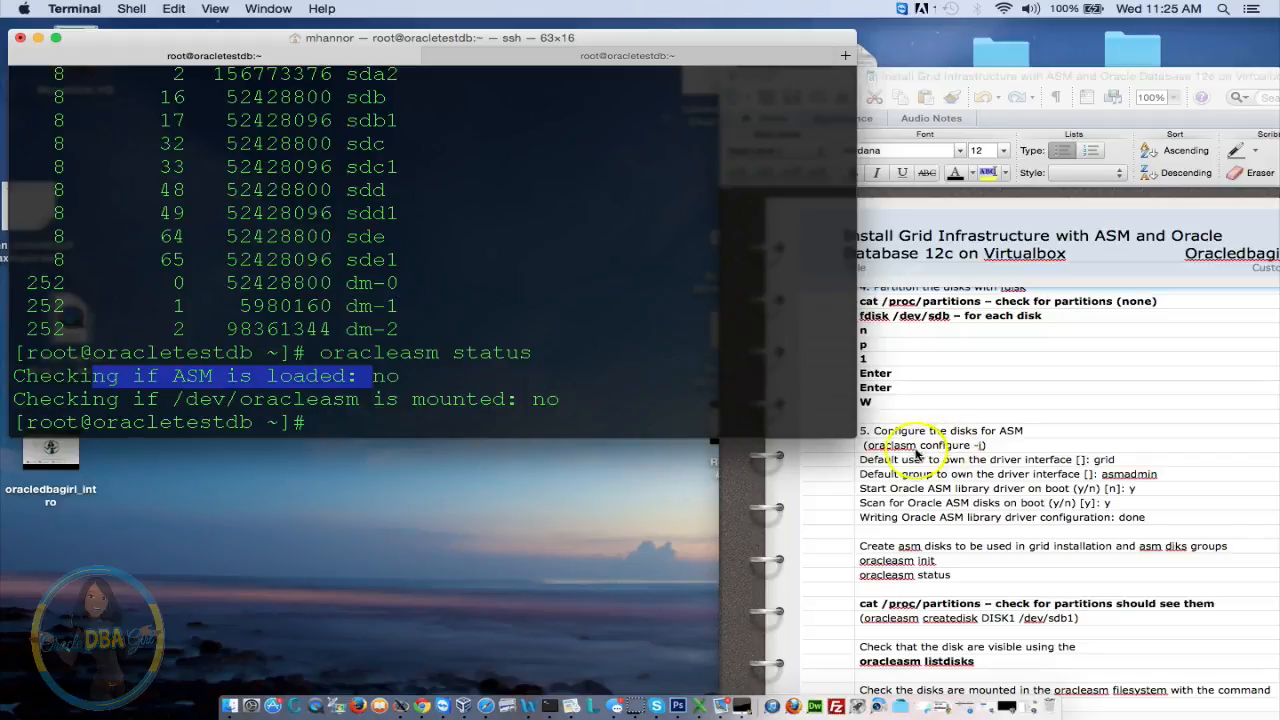
{"action": "left_click", "coordinate": [681, 408]}
Run oracleasm configure, showing ORACLEASM_ENABLED=false with empty UID and GID
{"action": "type", "text": "or"}
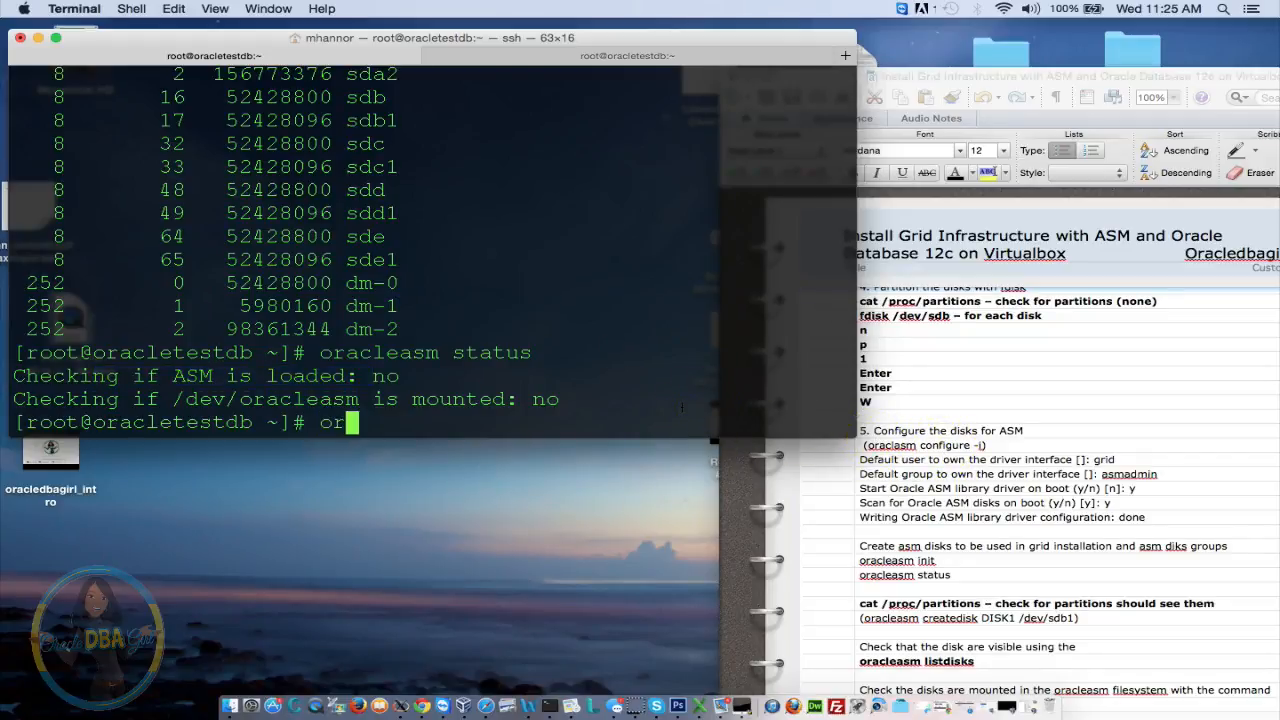
{"action": "type", "text": "acleasm configure"}
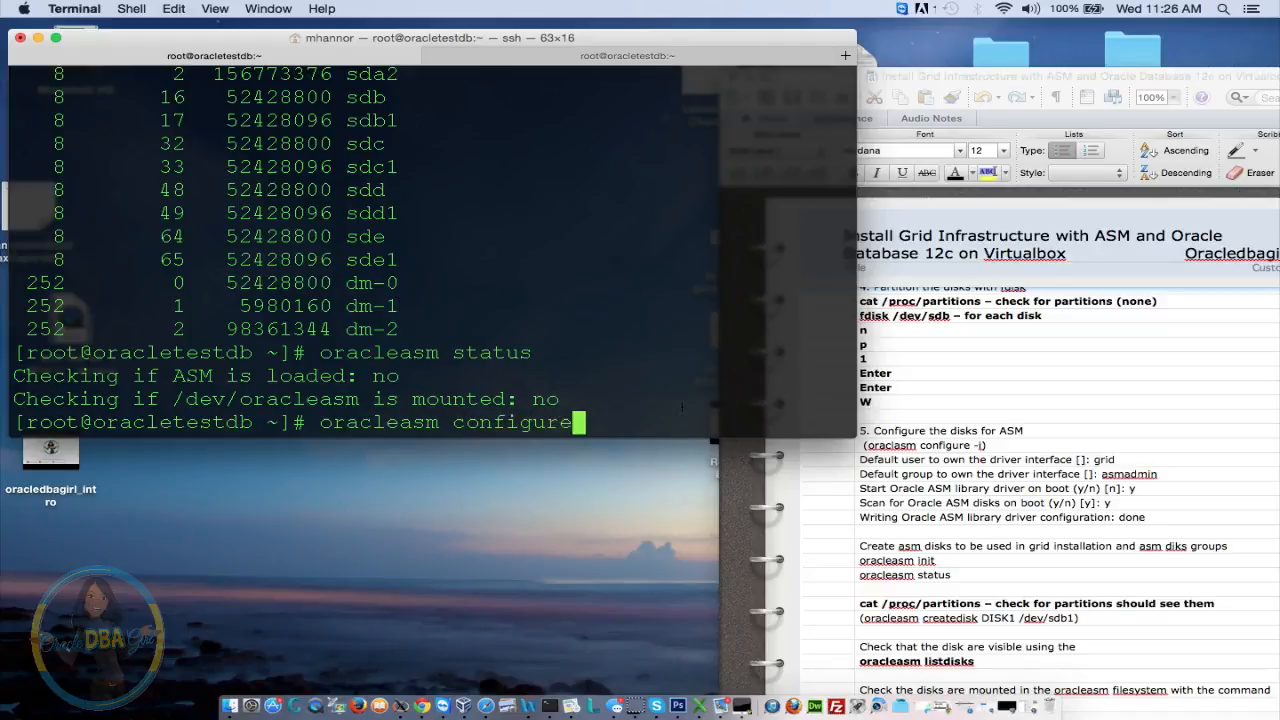
{"action": "key", "text": "Return"}
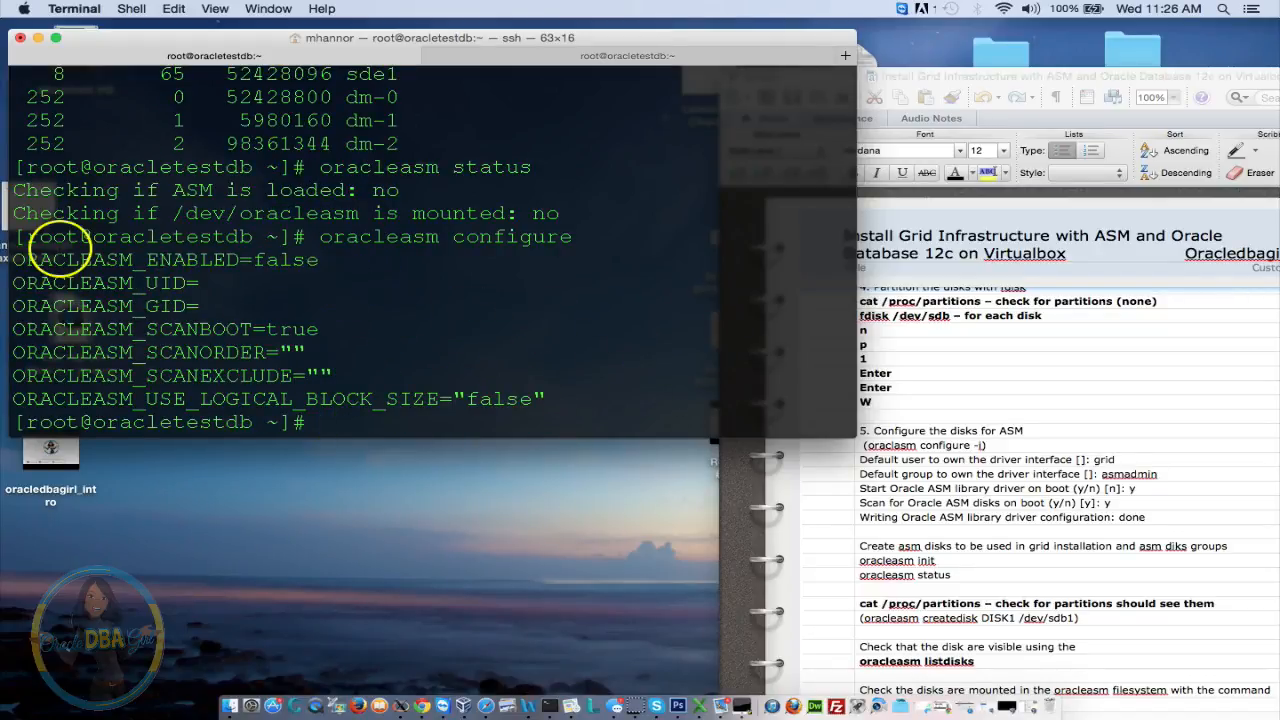
{"action": "left_click_drag", "start_coordinate": [42, 259], "coordinate": [325, 264]}
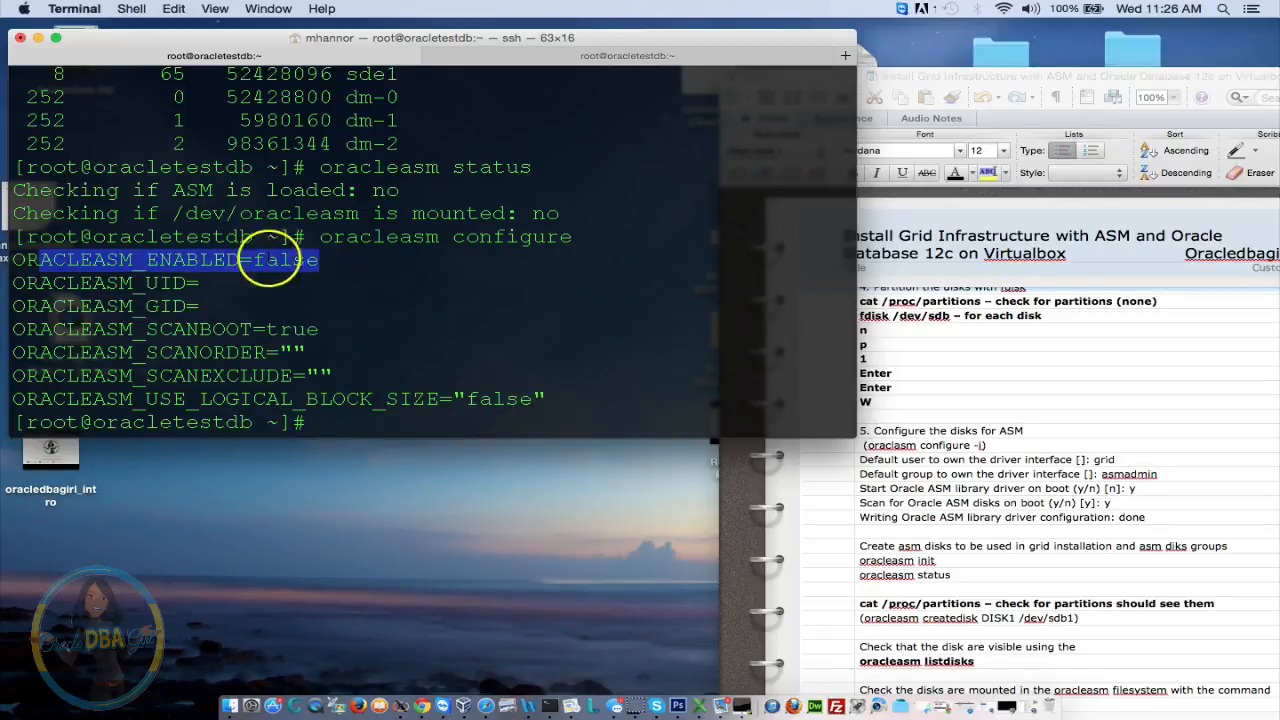
{"action": "left_click", "coordinate": [139, 283]}
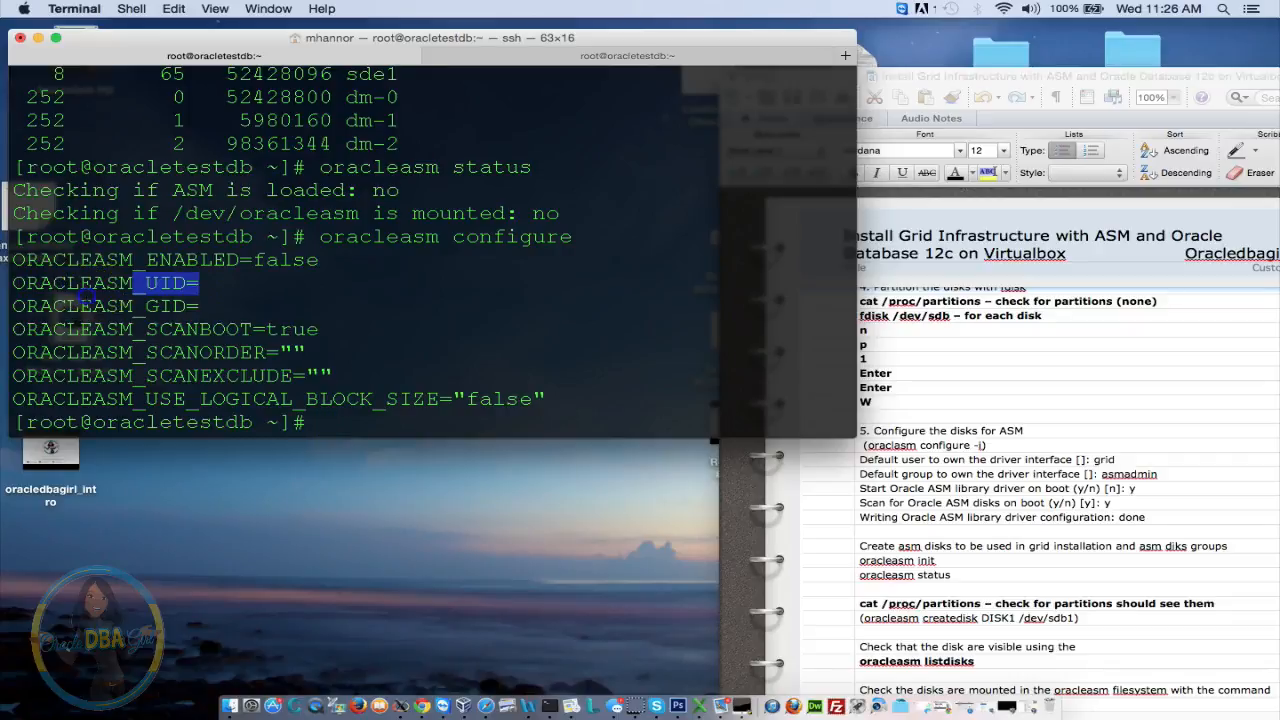
{"action": "left_click_drag", "start_coordinate": [79, 306], "coordinate": [277, 307]}
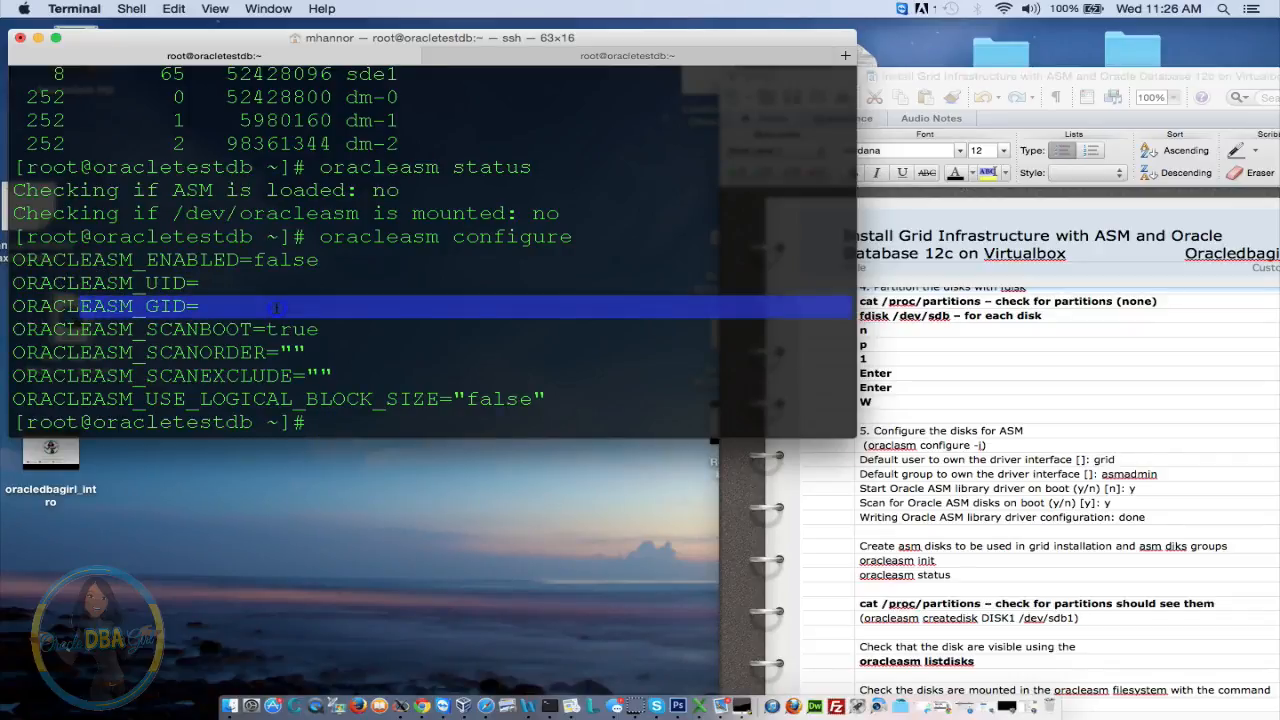
{"action": "left_click", "coordinate": [277, 307]}
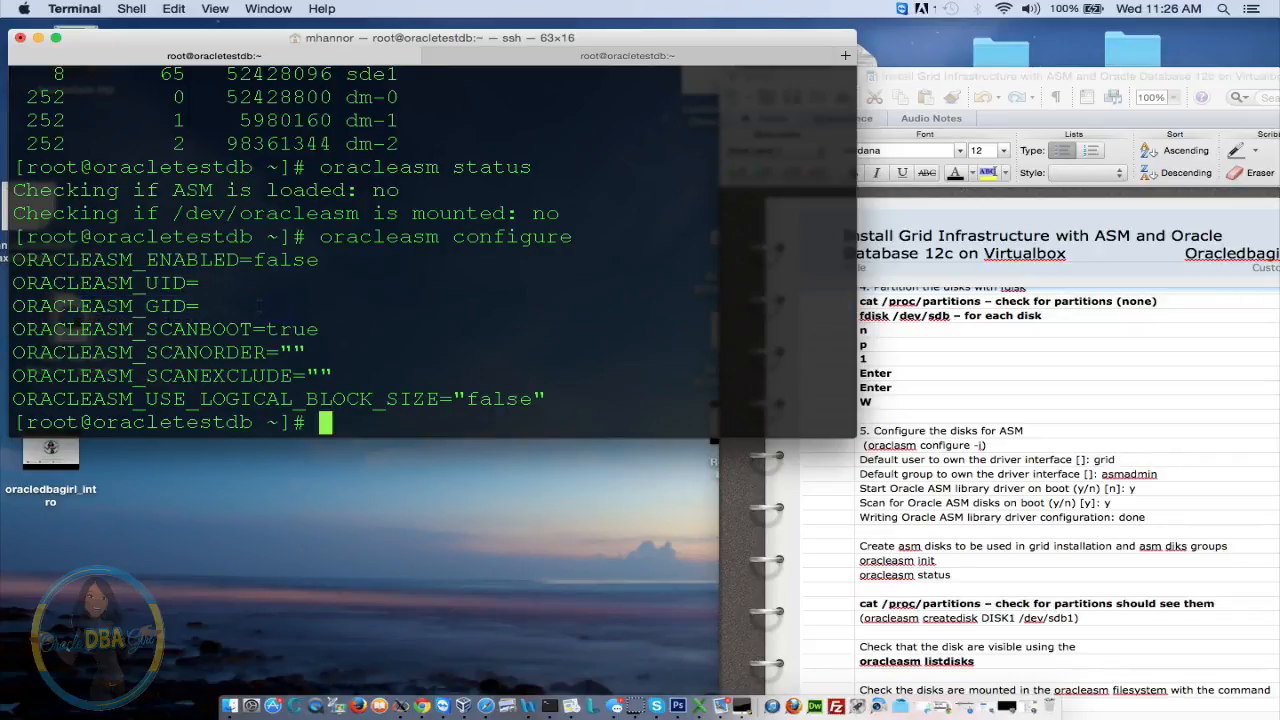
{"action": "left_click", "coordinate": [308, 309]}
Configure ASM via oracleasm configure -i: owner grid, group asmadmin, load and scan on boot; check status
{"action": "key", "text": "Up"}
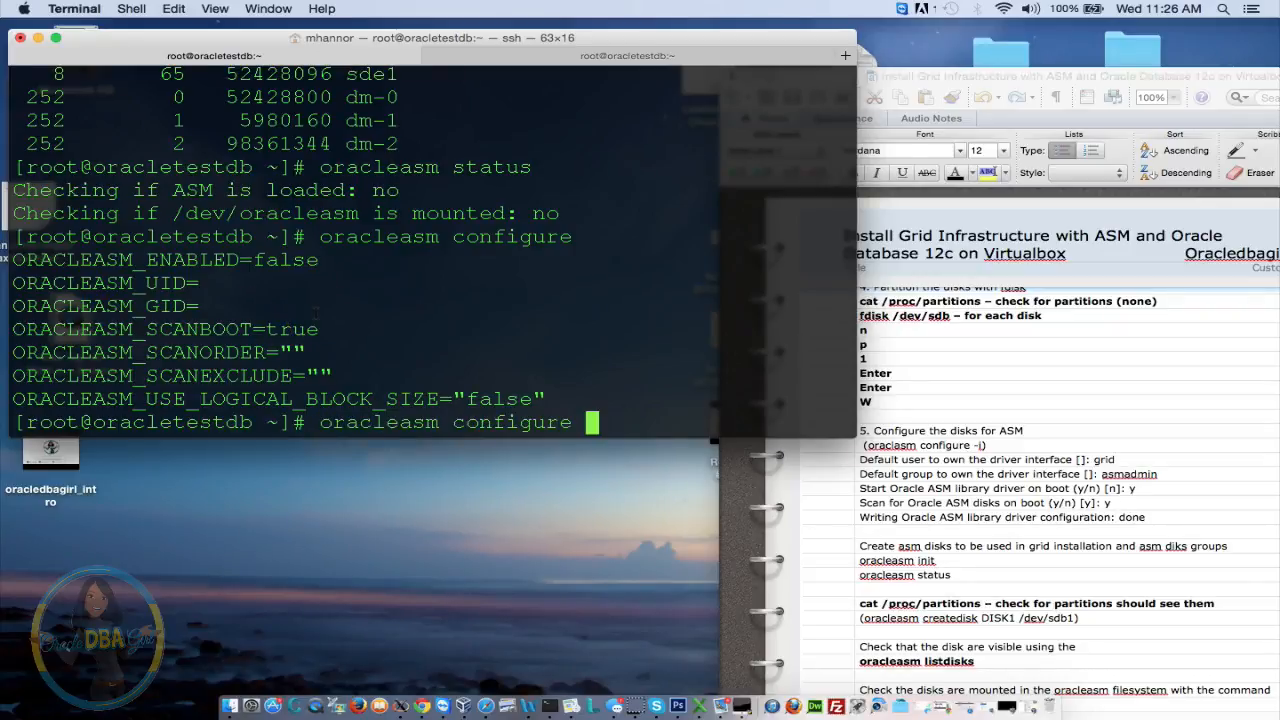
{"action": "type", "text": "-i"}
{"action": "key", "text": "Return"}
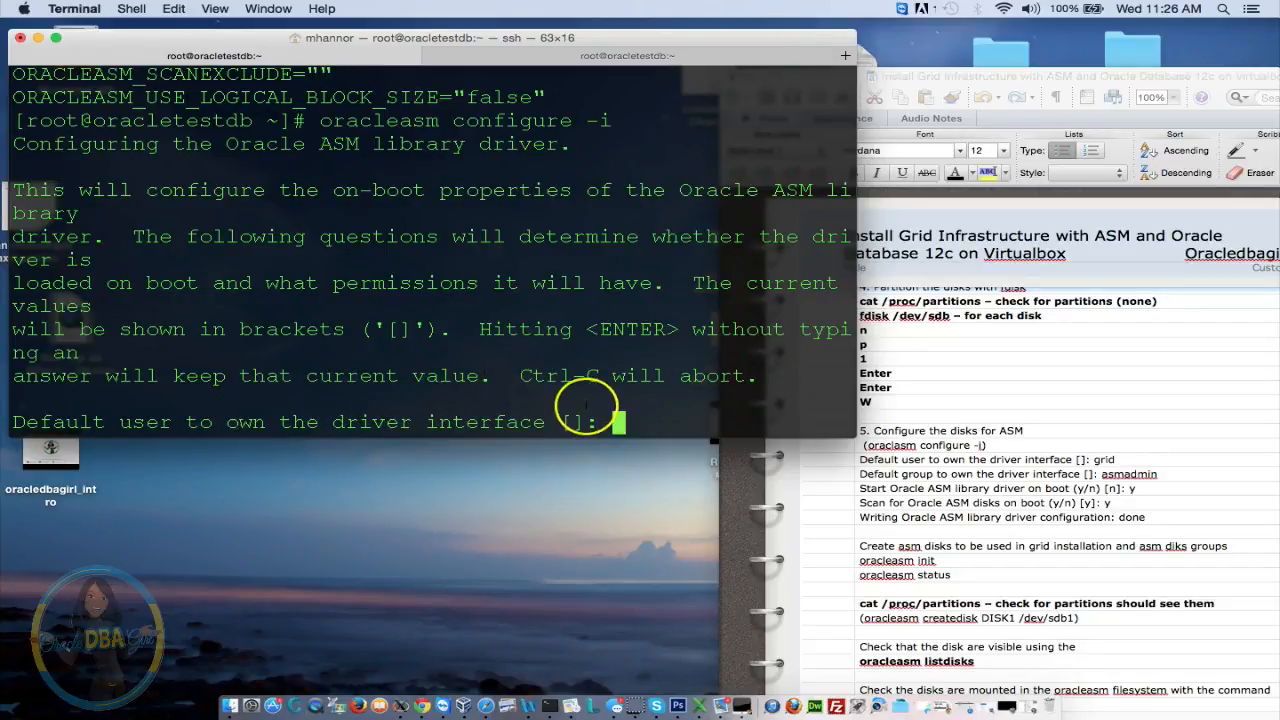
{"action": "type", "text": "grid"}
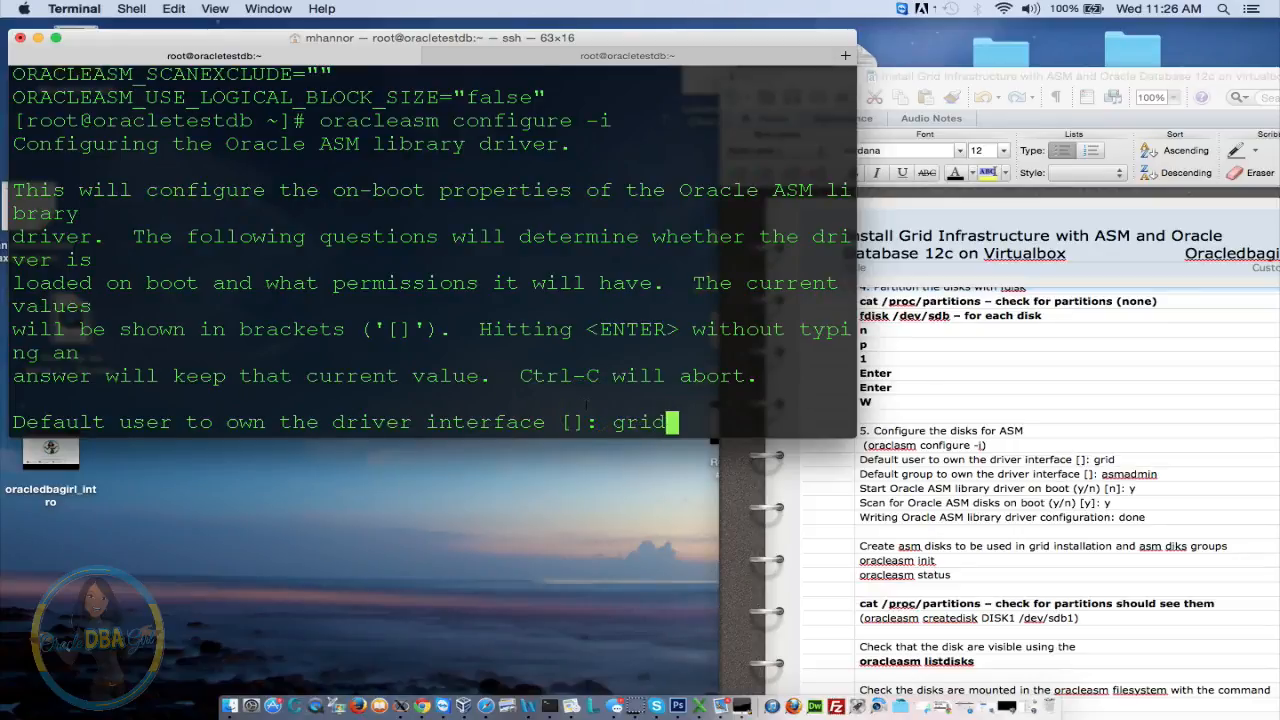
{"action": "key", "text": "Return"}
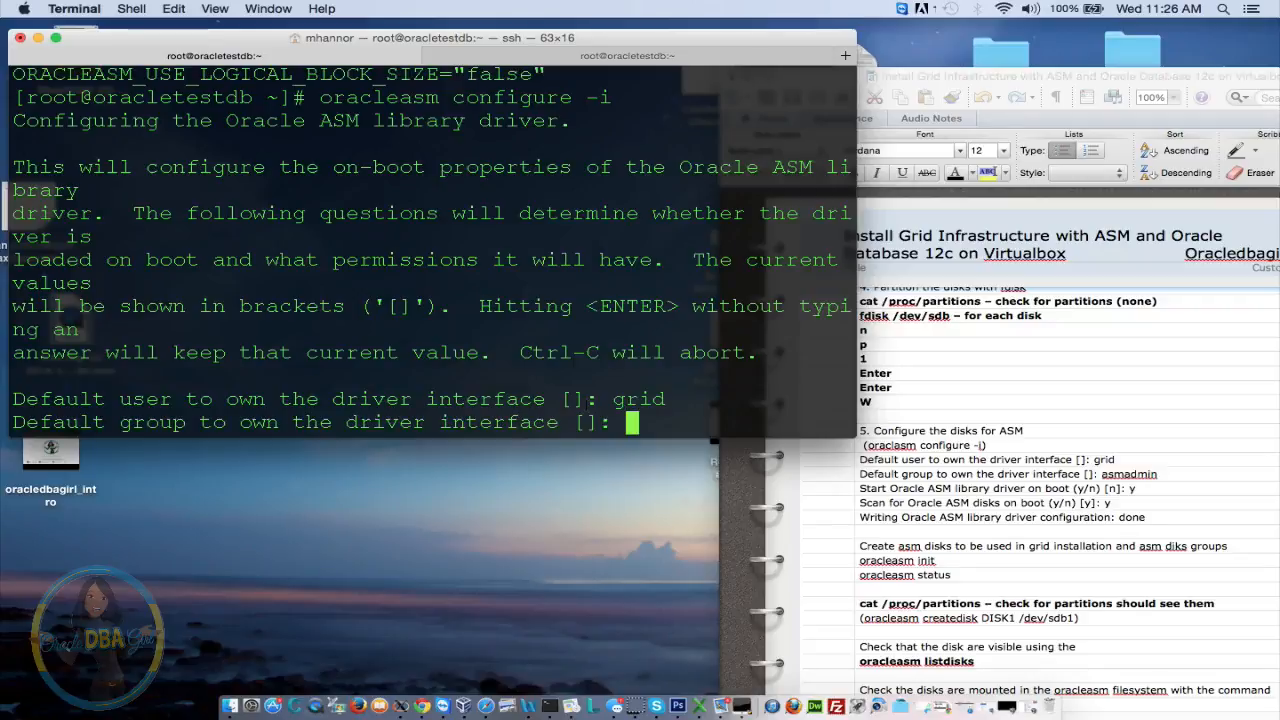
{"action": "type", "text": "asmadmin"}
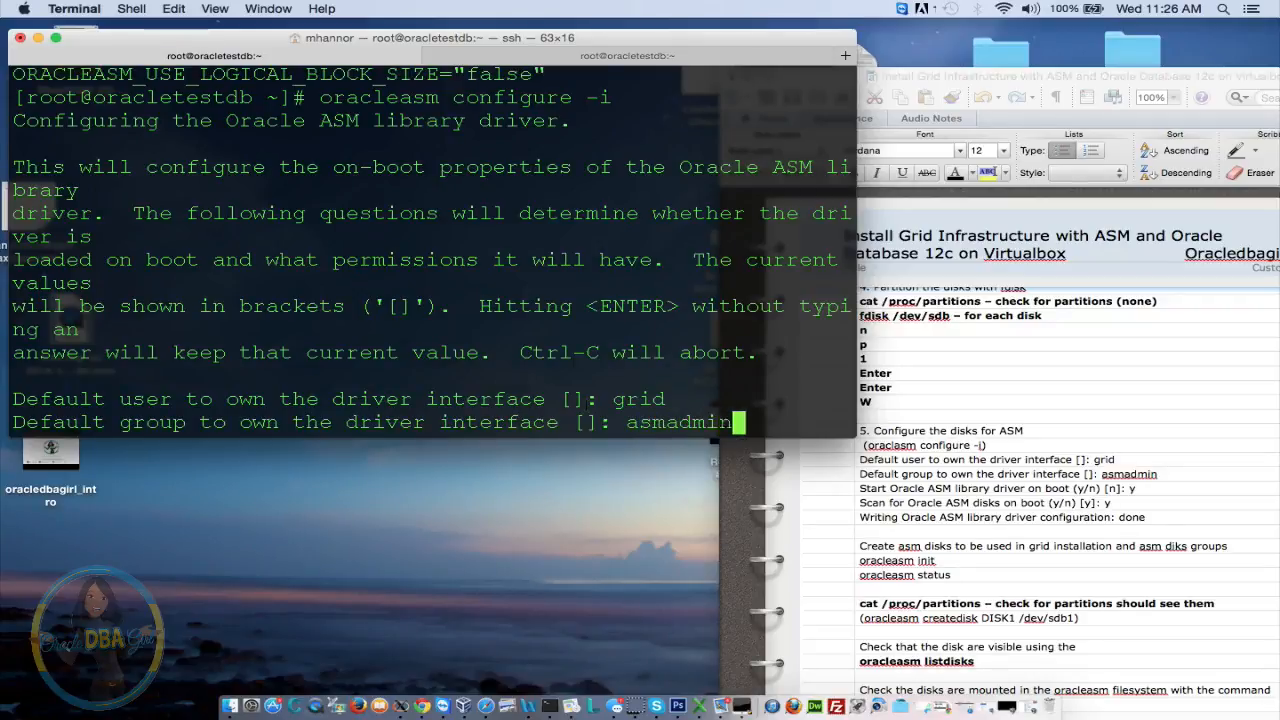
{"action": "key", "text": "Return"}
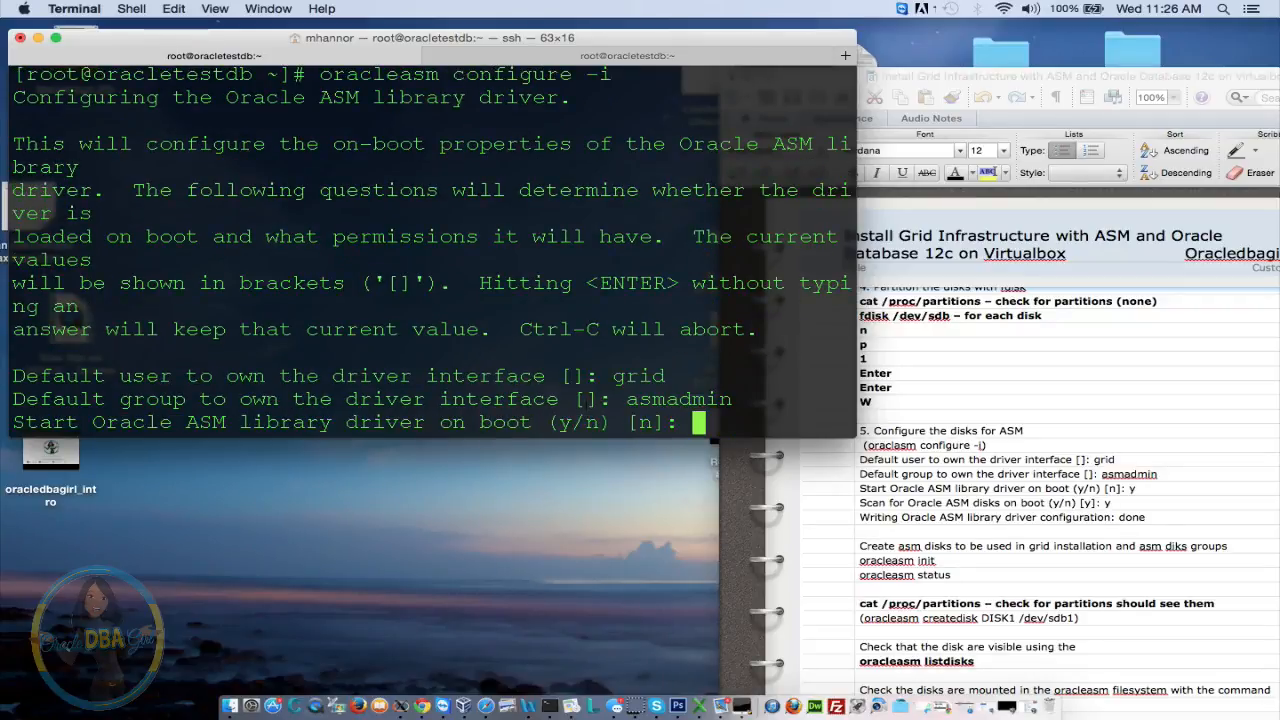
{"action": "type", "text": "y"}
{"action": "key", "text": "Return"}
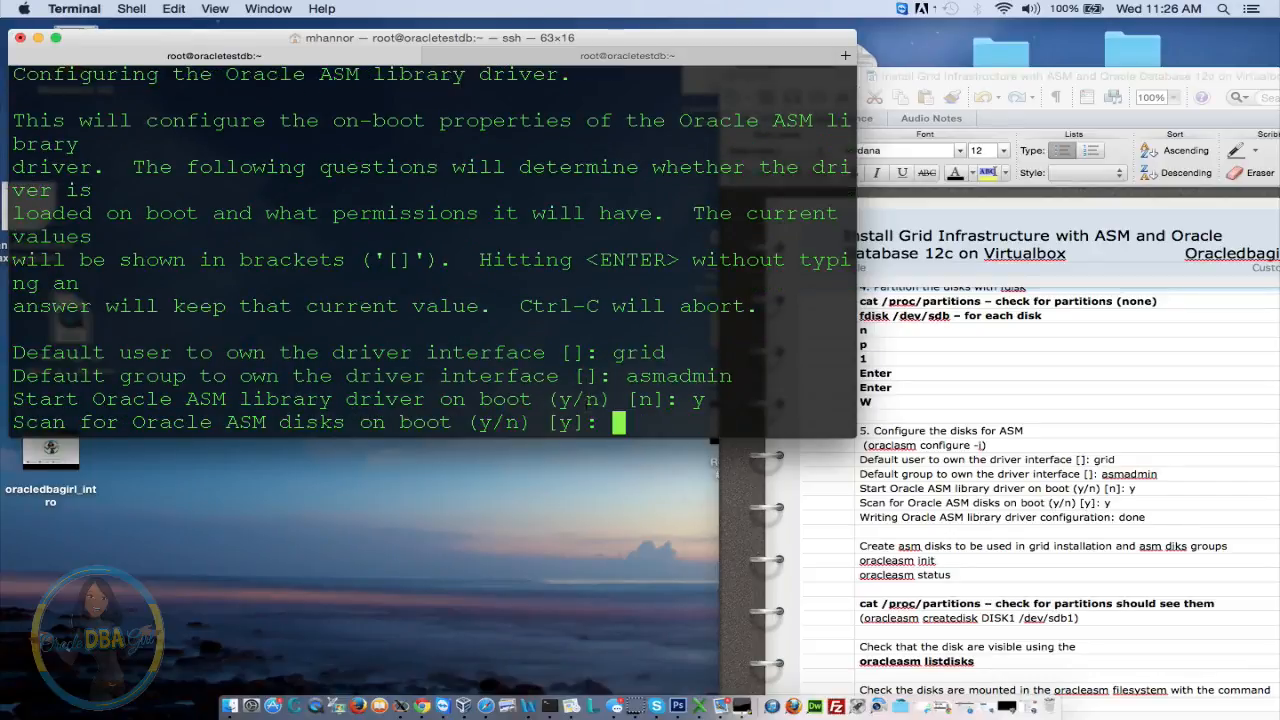
{"action": "type", "text": "y"}
{"action": "key", "text": "Return"}
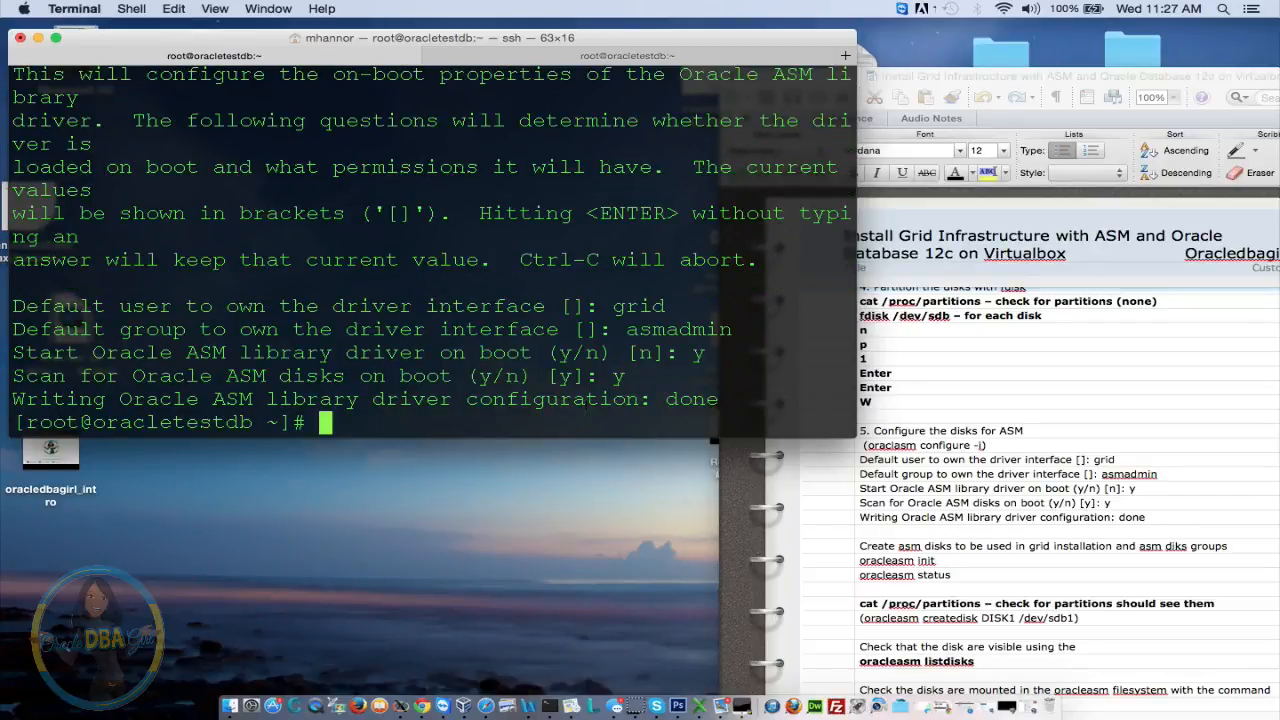
{"action": "key", "text": "Up"}
{"action": "key", "text": "Up"}
{"action": "key", "text": "Up"}
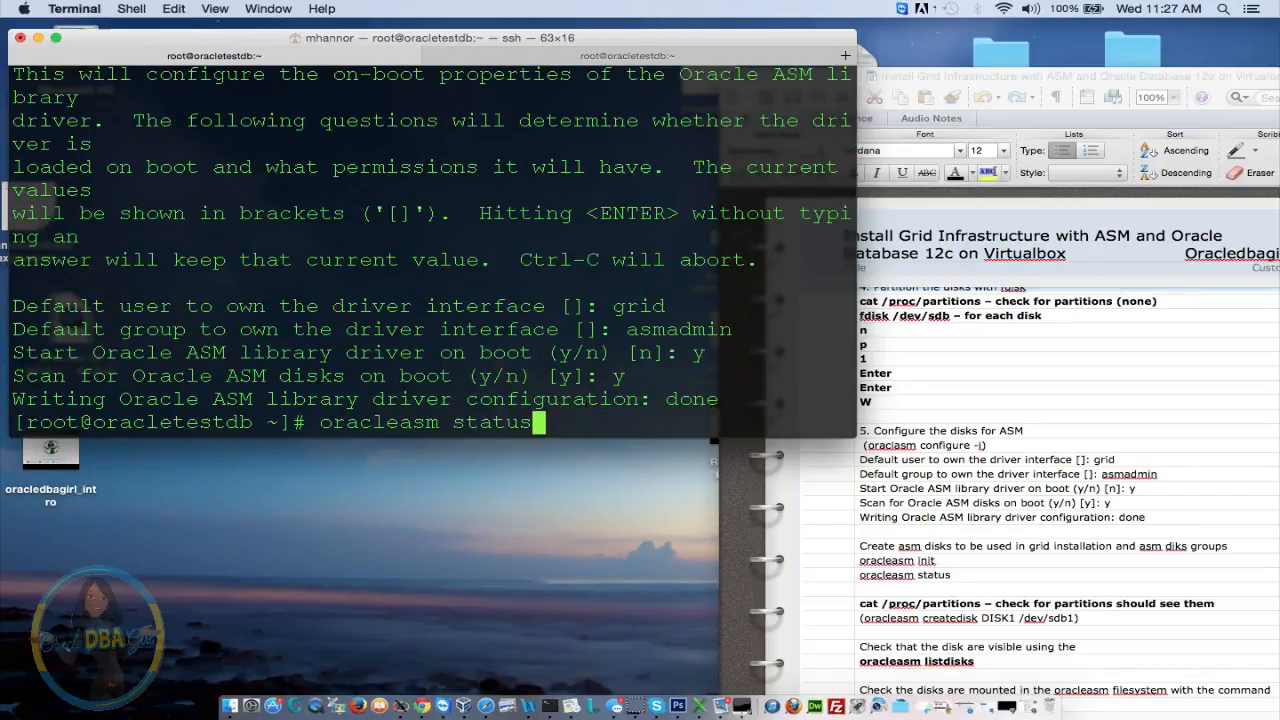
{"action": "key", "text": "Return"}
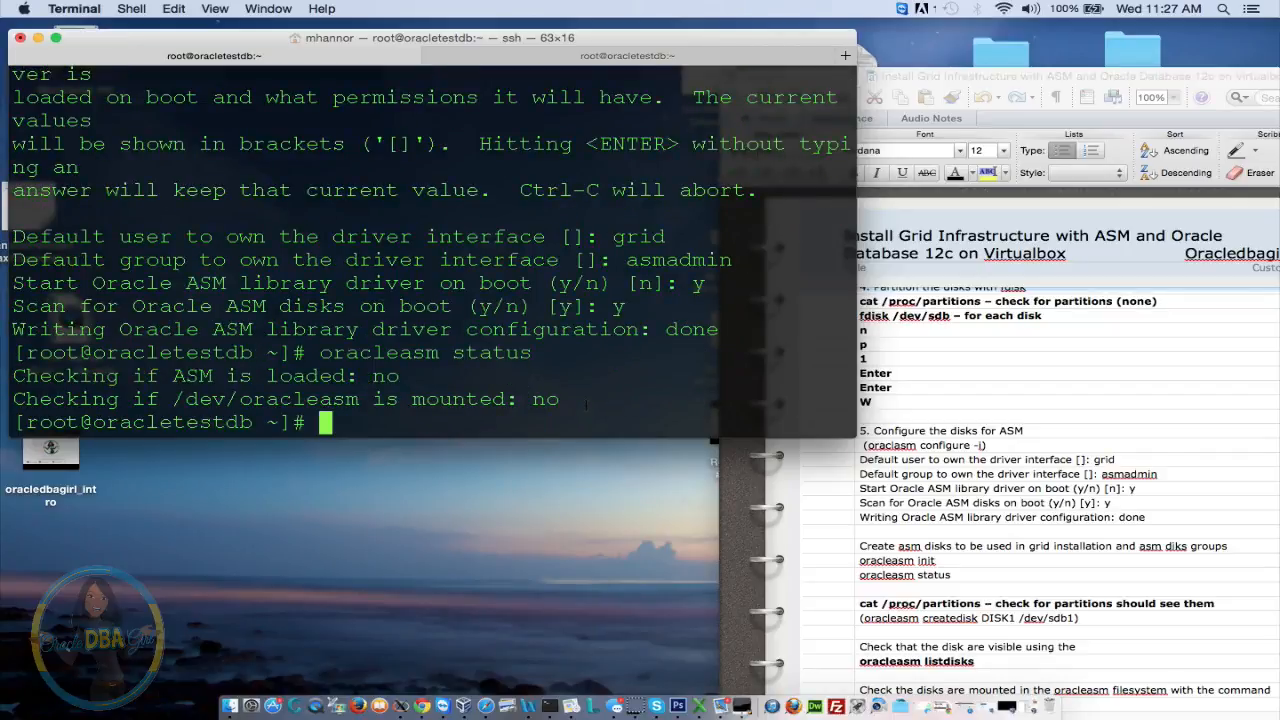
Rerun oracleasm configure to verify the grid and asmadmin settings
{"action": "key", "text": "Up"}
{"action": "key", "text": "Up"}
{"action": "key", "text": "Up"}
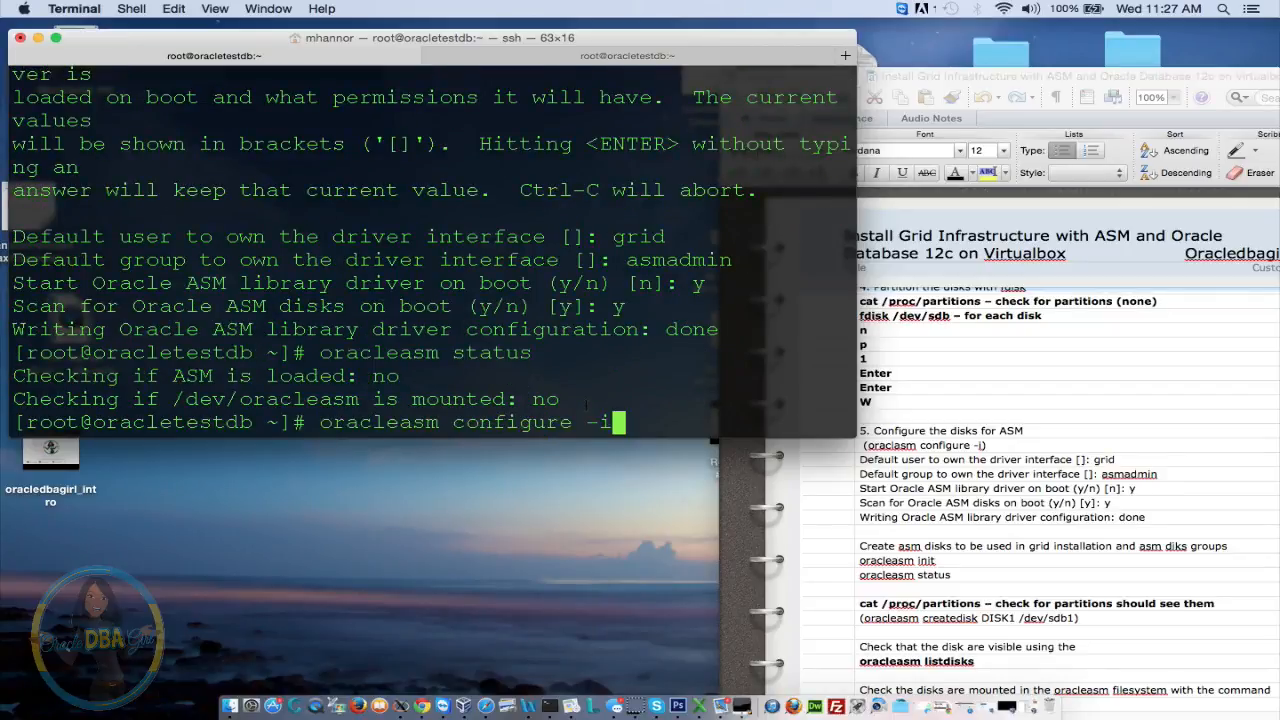
{"action": "key", "text": "Return"}
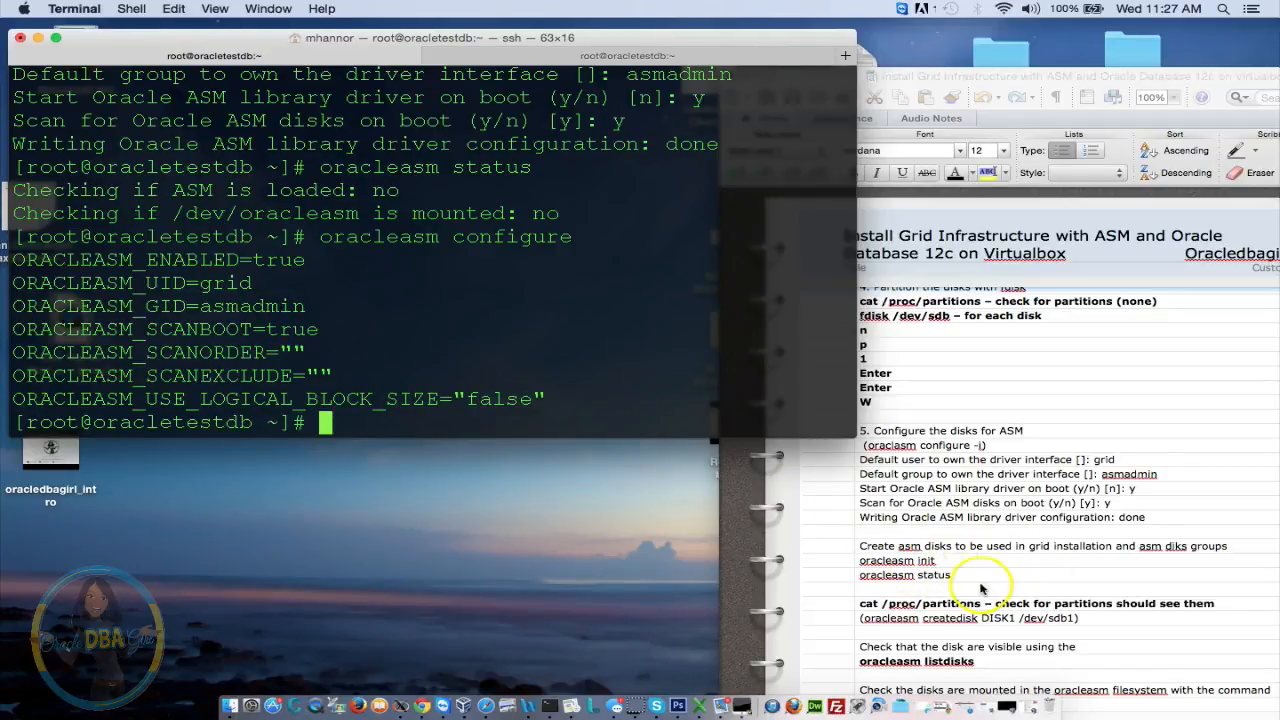
{"action": "left_click", "coordinate": [925, 562]}
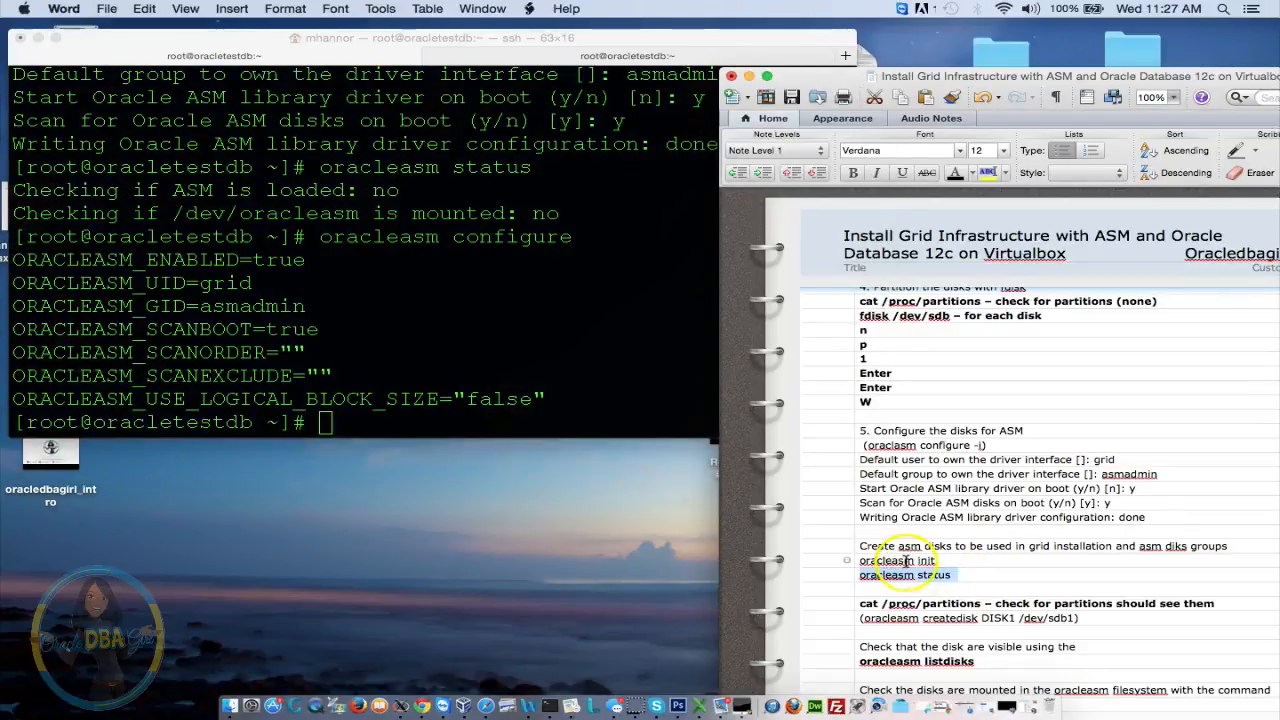
{"action": "left_click", "coordinate": [478, 400]}
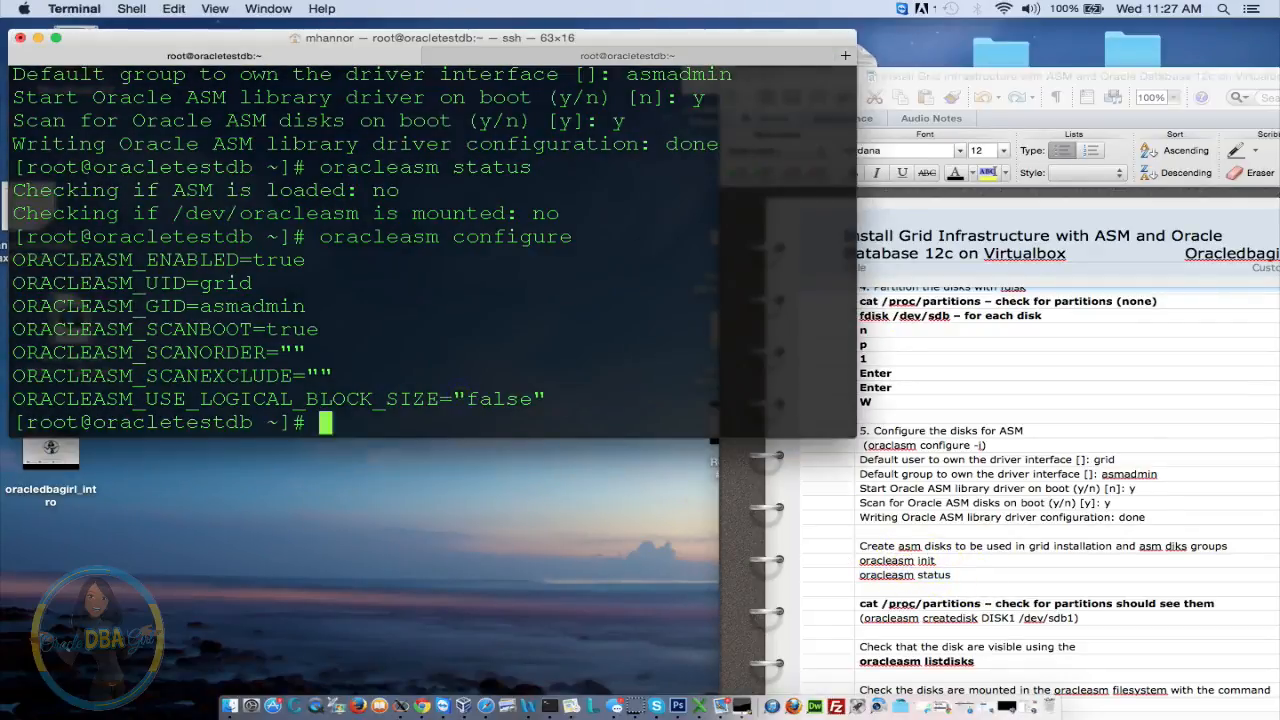
Run oracleasm init, then oracleasm status to confirm ASM is loaded and mounted
{"action": "type", "text": "oracleasm in"}
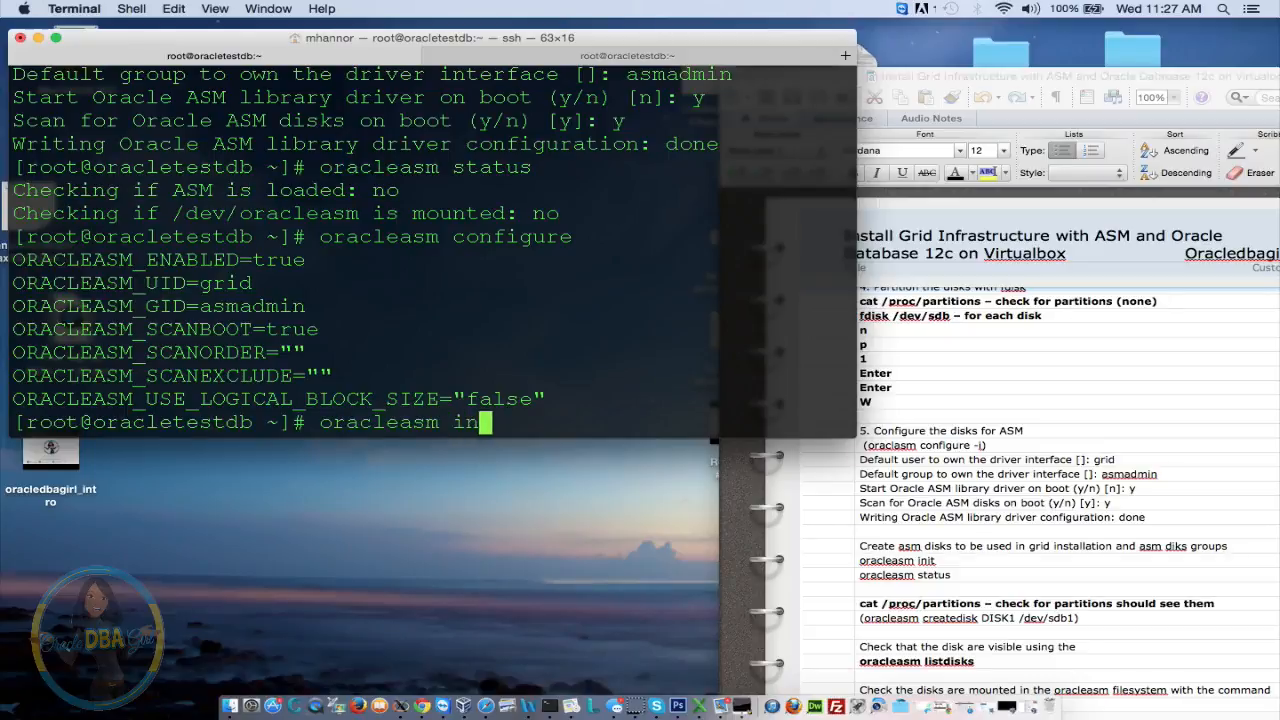
{"action": "type", "text": "it"}
{"action": "key", "text": "Return"}
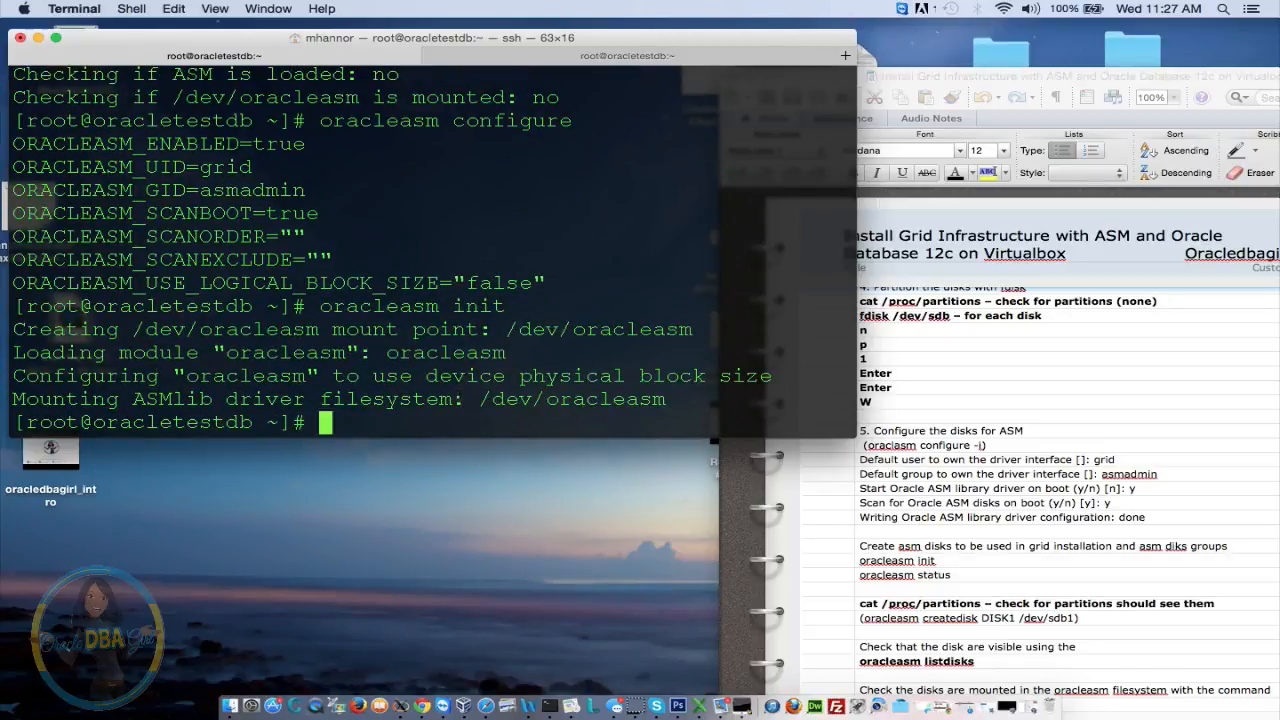
{"action": "key", "text": "Up"}
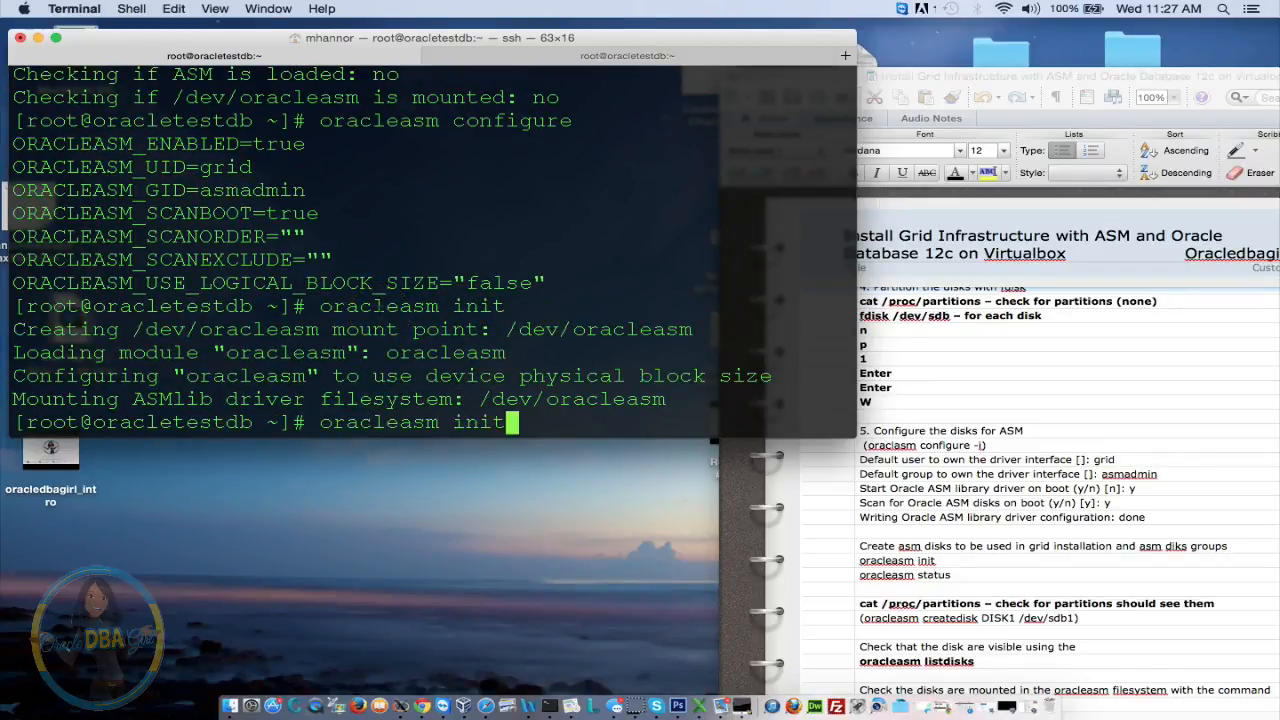
{"action": "key", "text": "BackSpace"}
{"action": "key", "text": "BackSpace"}
{"action": "key", "text": "BackSpace"}
{"action": "key", "text": "BackSpace"}
{"action": "type", "text": "status"}
{"action": "key", "text": "Return"}
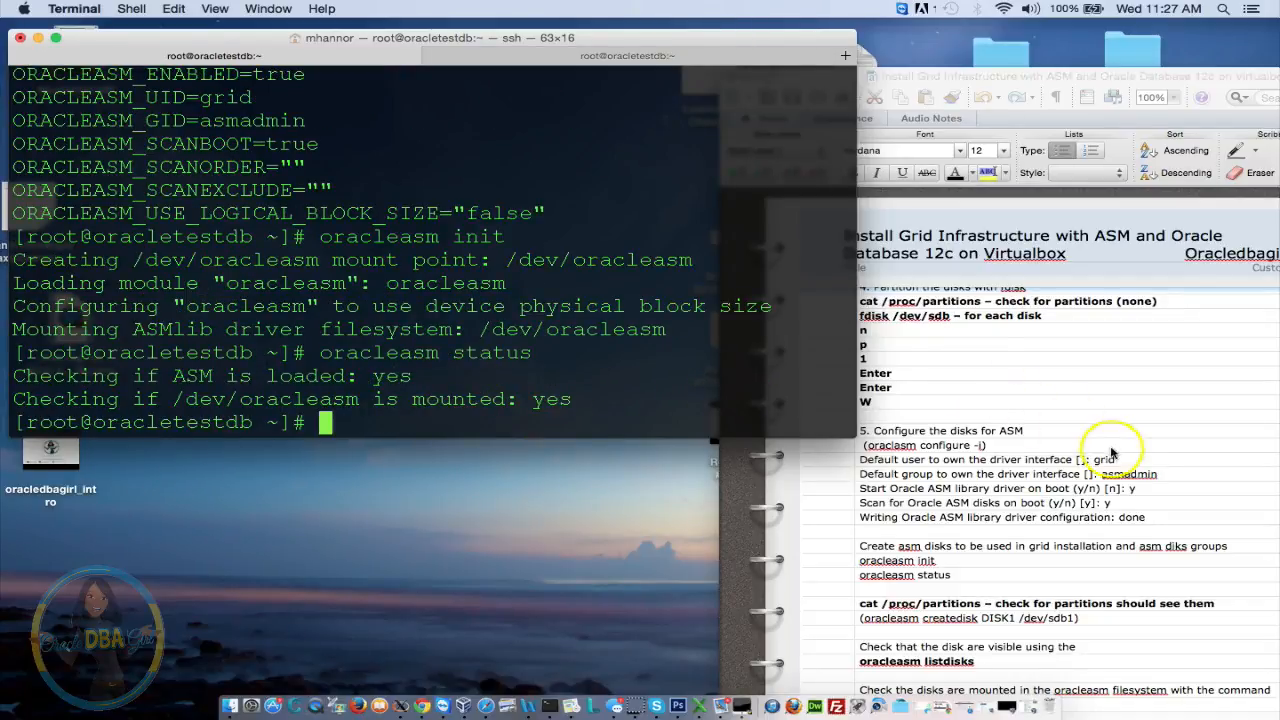
Remove the 'cat /proc/partitions' line from the Word ASM notes and go back to Terminal
{"action": "left_click", "coordinate": [1072, 548]}
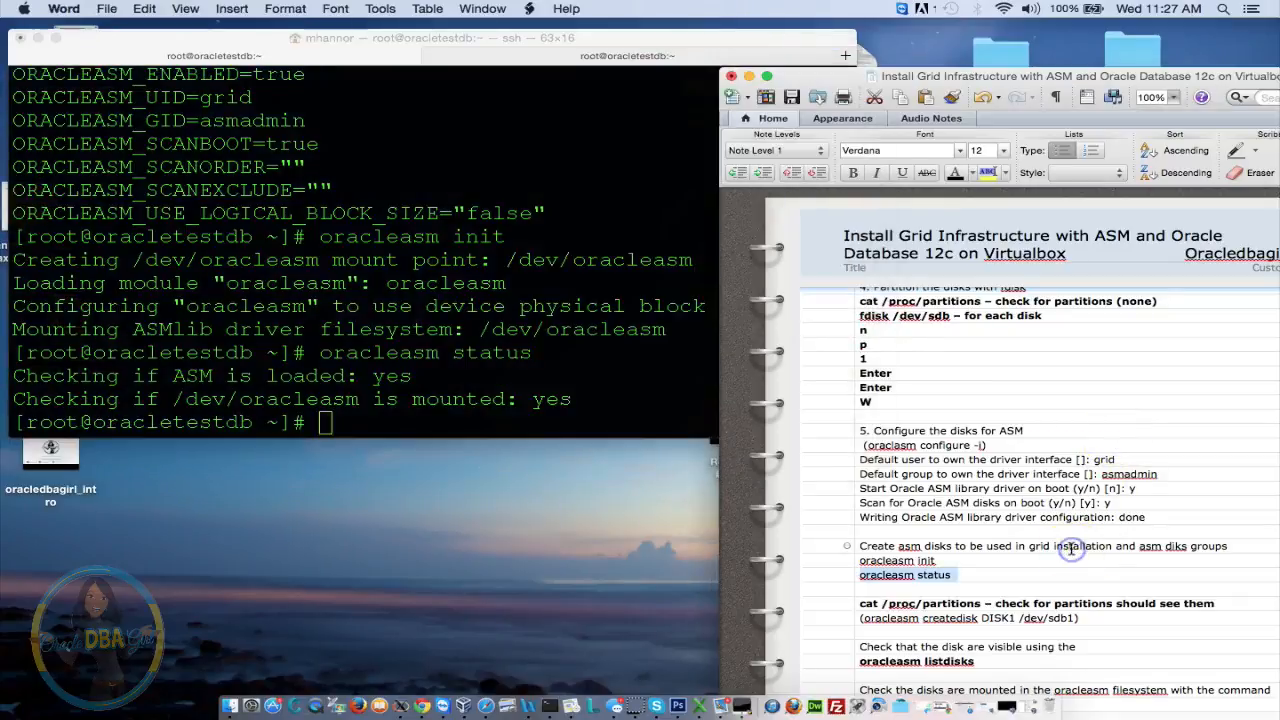
{"action": "key", "text": "Right"}
{"action": "key", "text": "Return"}
{"action": "scroll", "coordinate": [1072, 548], "scroll_direction": "down", "scroll_amount": 3}
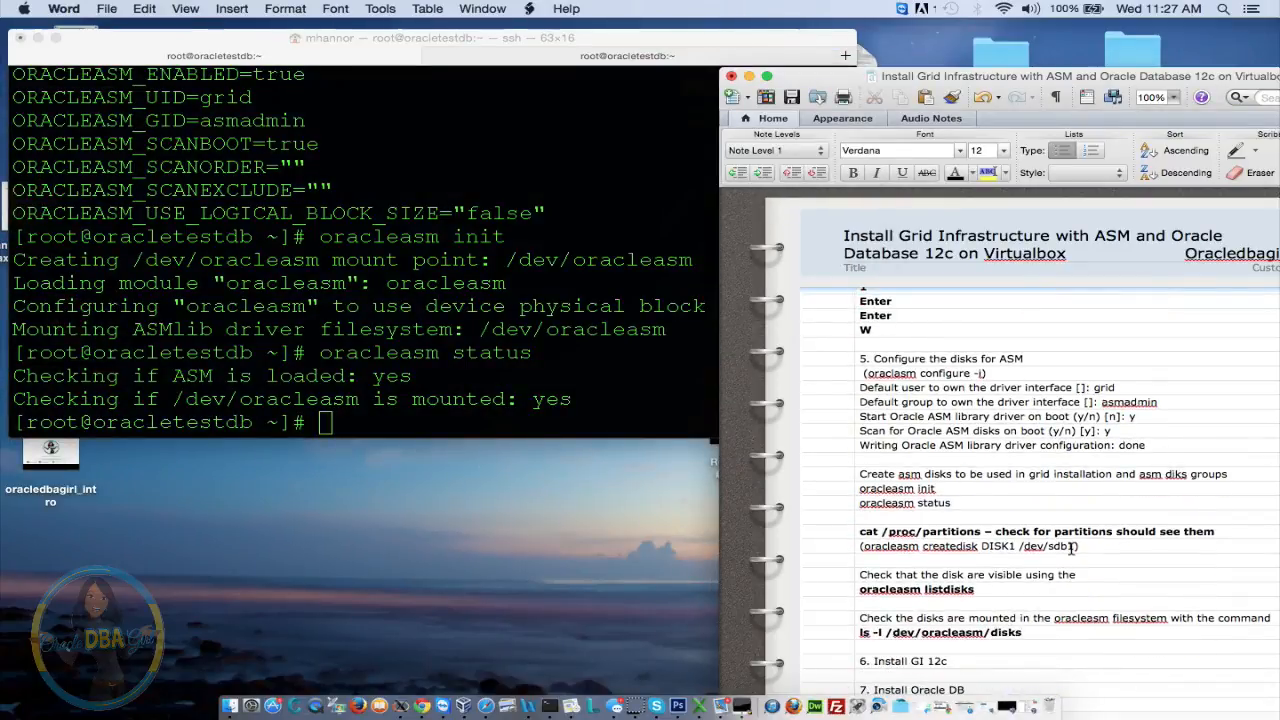
{"action": "triple_click", "coordinate": [958, 531]}
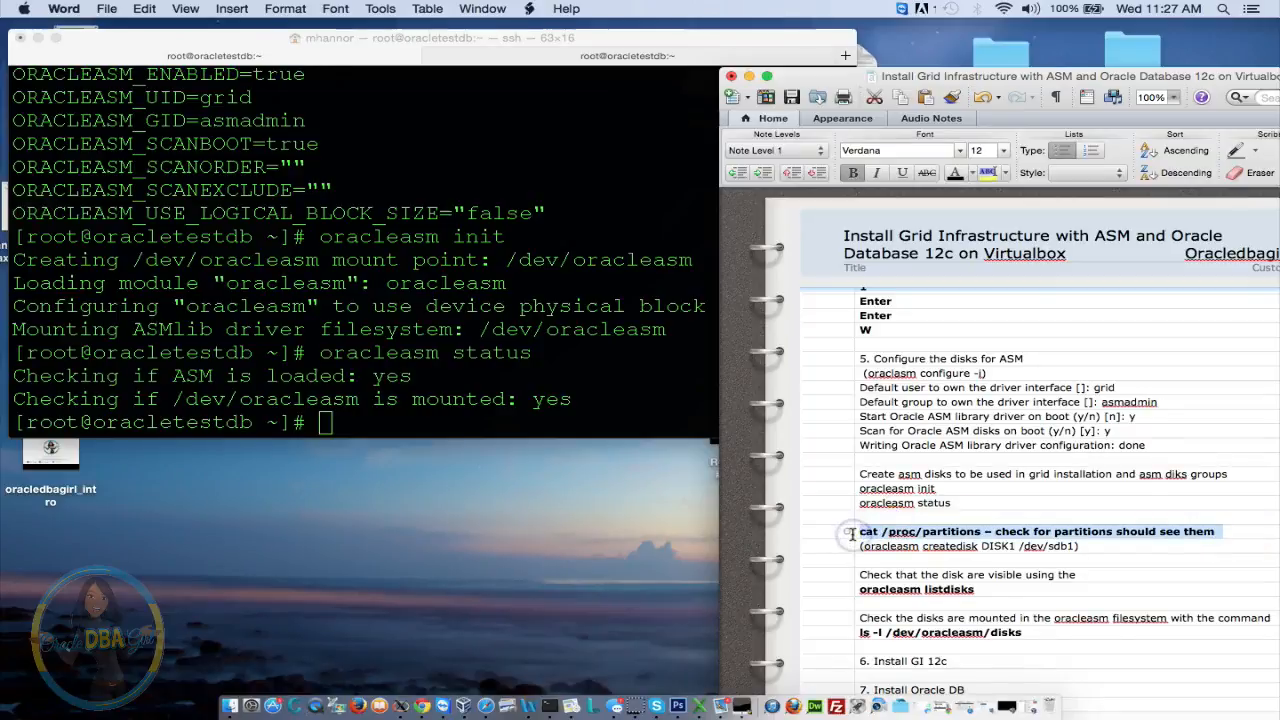
{"action": "key", "text": "BackSpace"}
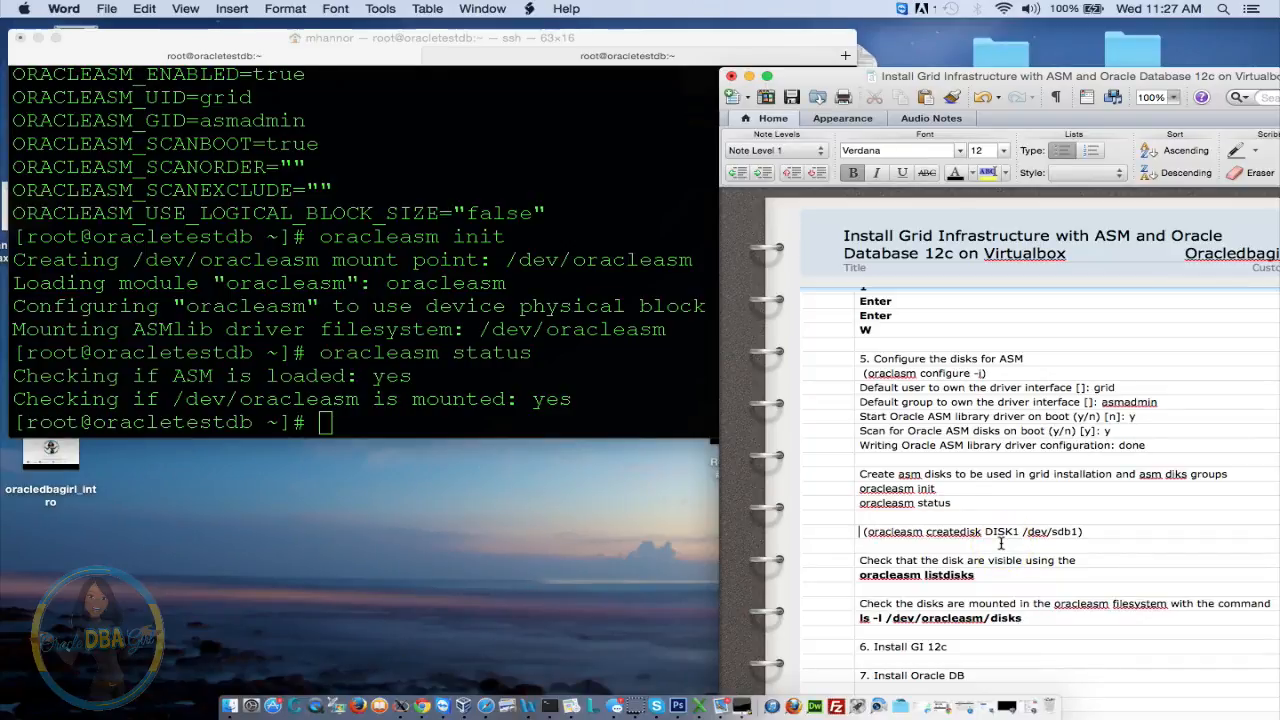
{"action": "left_click", "coordinate": [548, 423]}
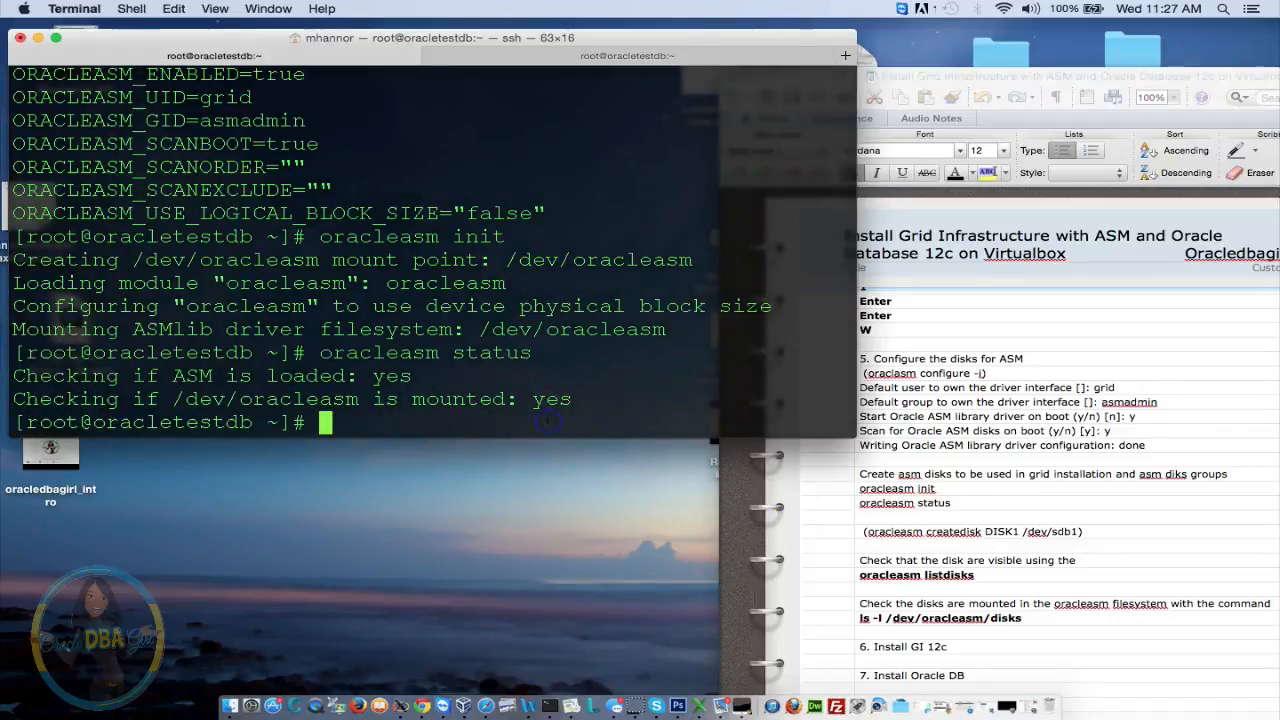
Create ASM disks Data1 on /dev/sdb1 and Data2 on /dev/sdc1 with oracleasm createdisk
{"action": "type", "text": "oracleasm"}
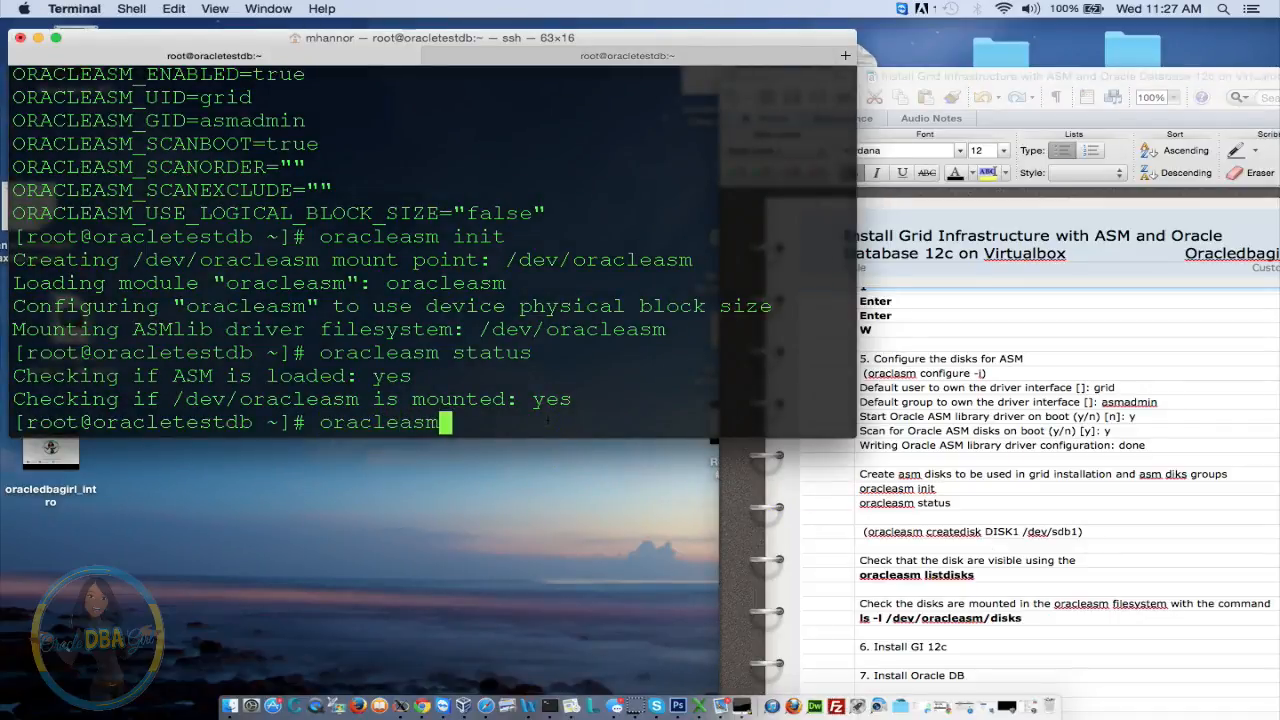
{"action": "type", "text": " create "}
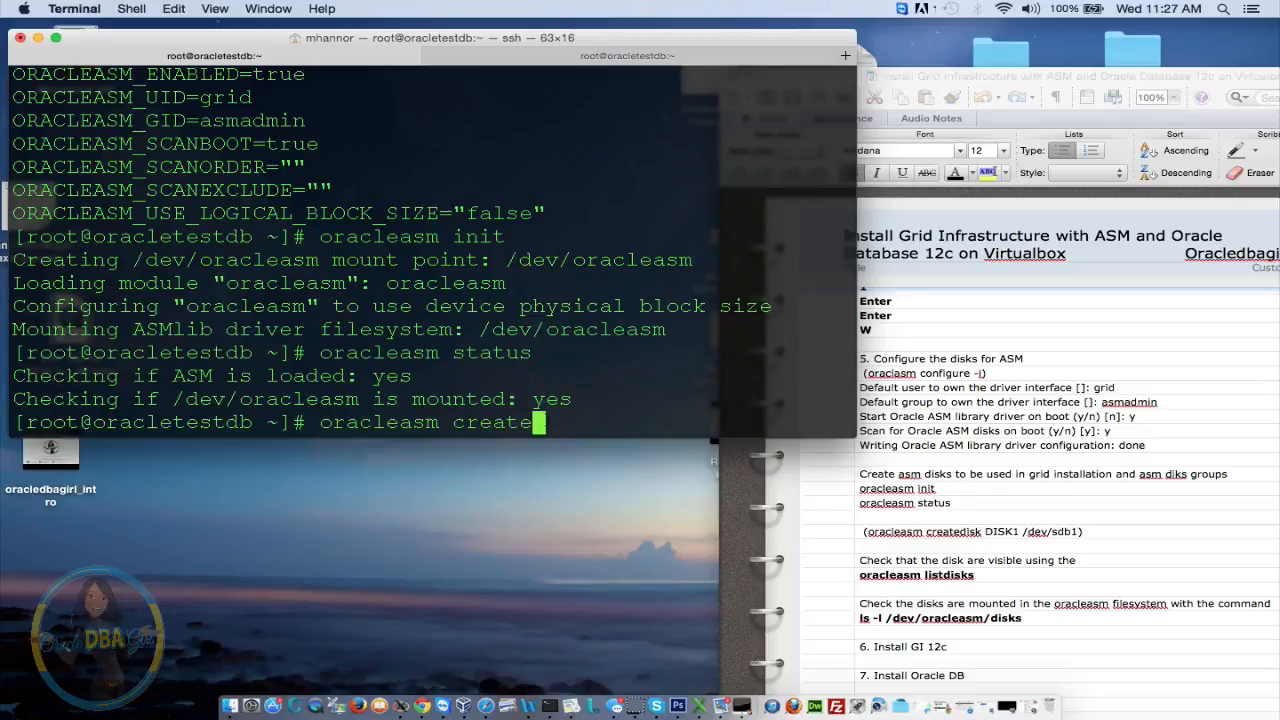
{"action": "type", "text": "dis"}
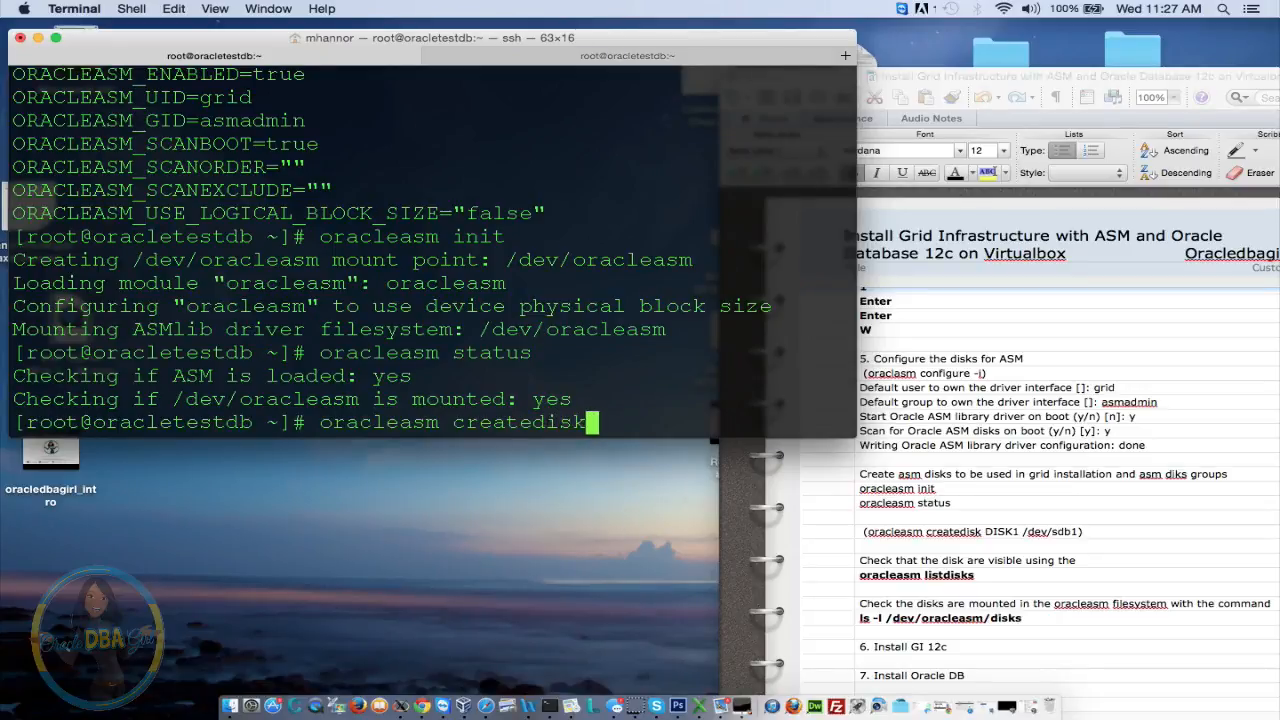
{"action": "type", "text": "k Data"}
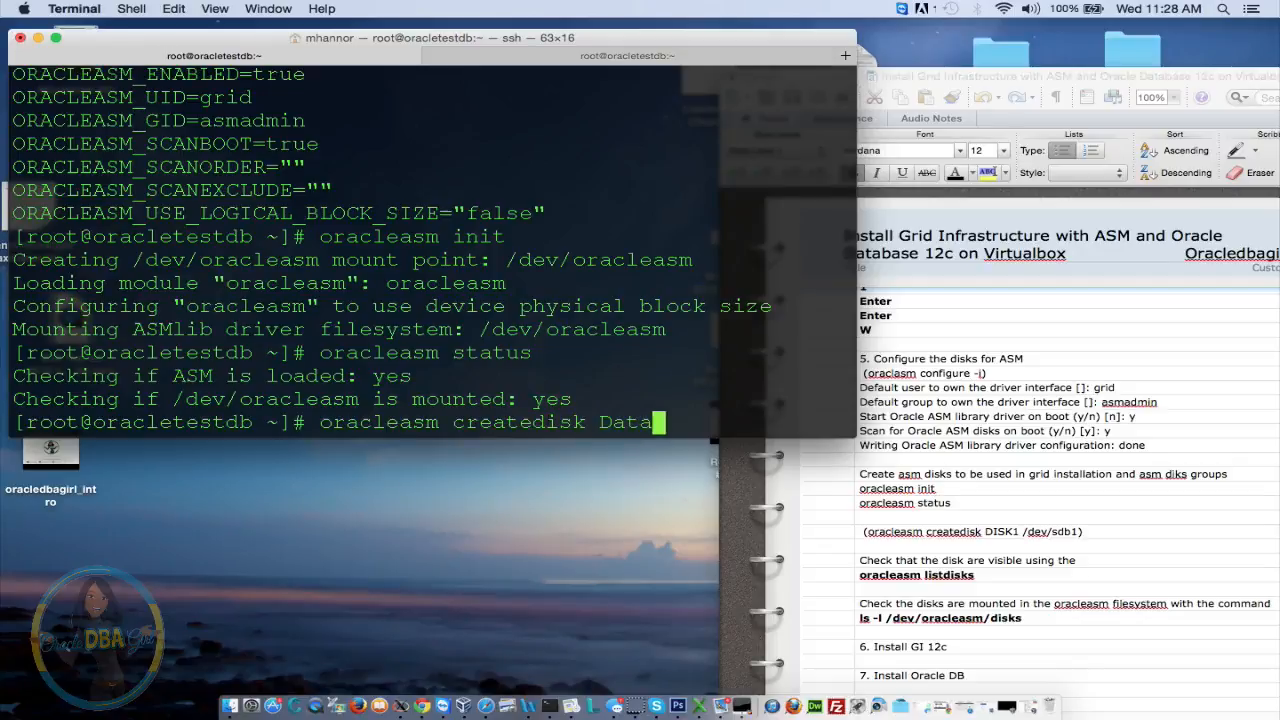
{"action": "type", "text": "1 /dev"}
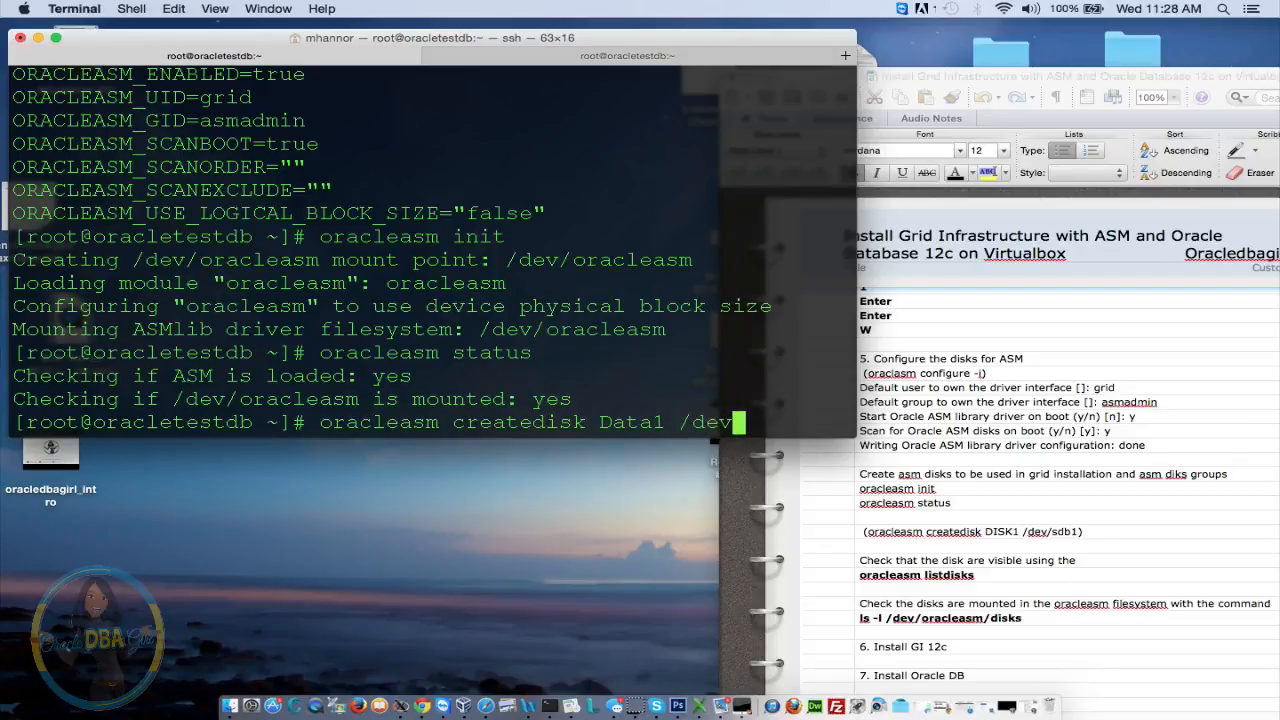
{"action": "type", "text": "/sdb"}
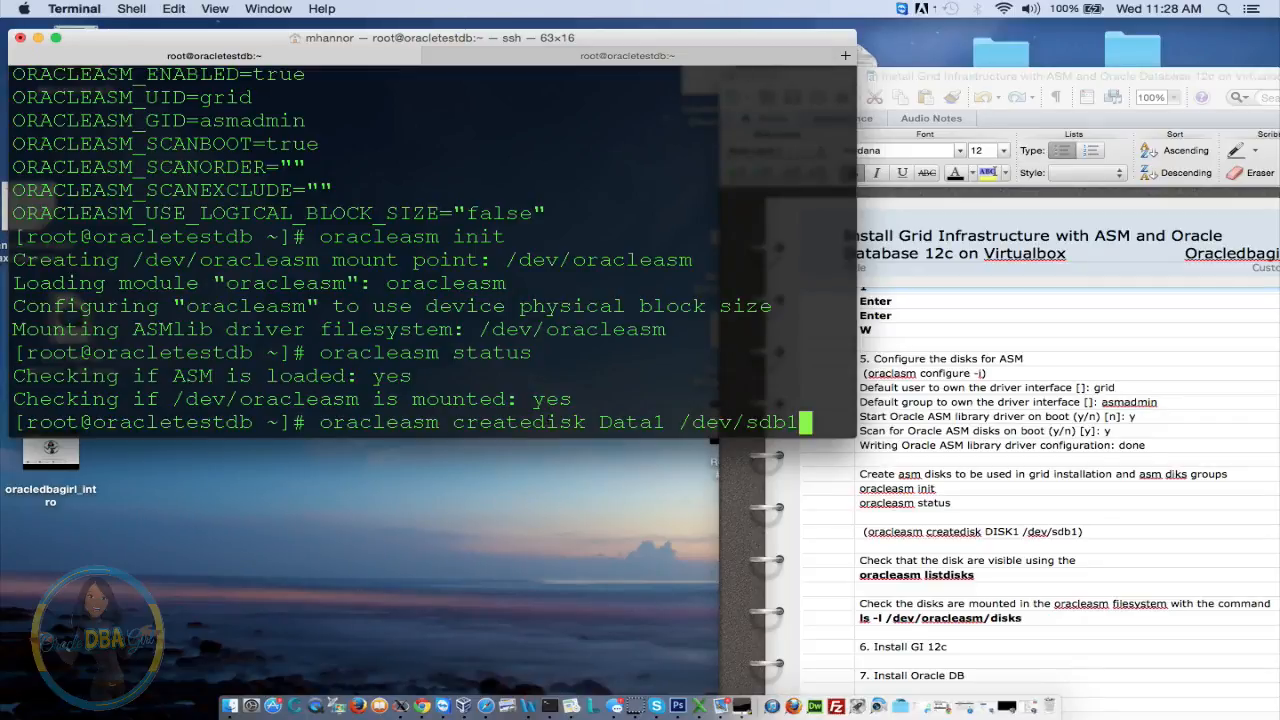
{"action": "type", "text": "1"}
{"action": "key", "text": "Return"}
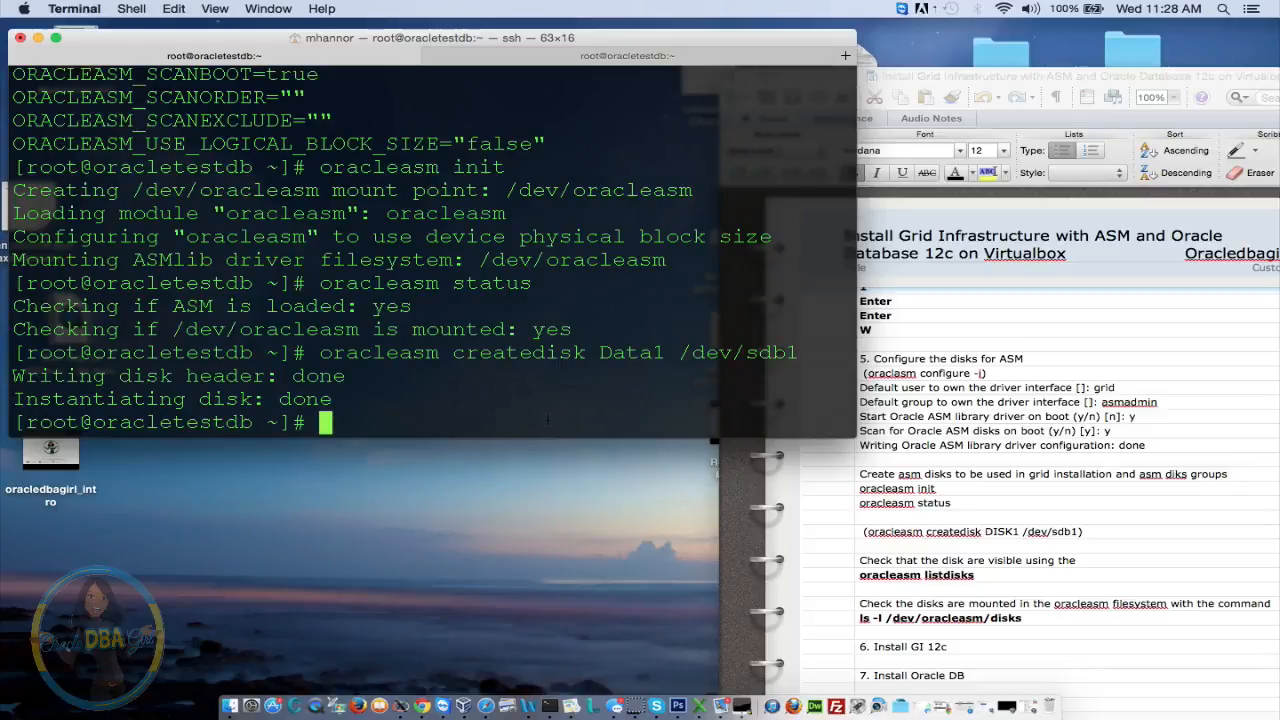
{"action": "key", "text": "Up"}
{"action": "key", "text": "Left"}
{"action": "key", "text": "Left"}
{"action": "key", "text": "Left"}
{"action": "key", "text": "Left"}
{"action": "key", "text": "Left"}
{"action": "key", "text": "Left"}
{"action": "key", "text": "Left"}
{"action": "key", "text": "Left"}
{"action": "key", "text": "Left"}
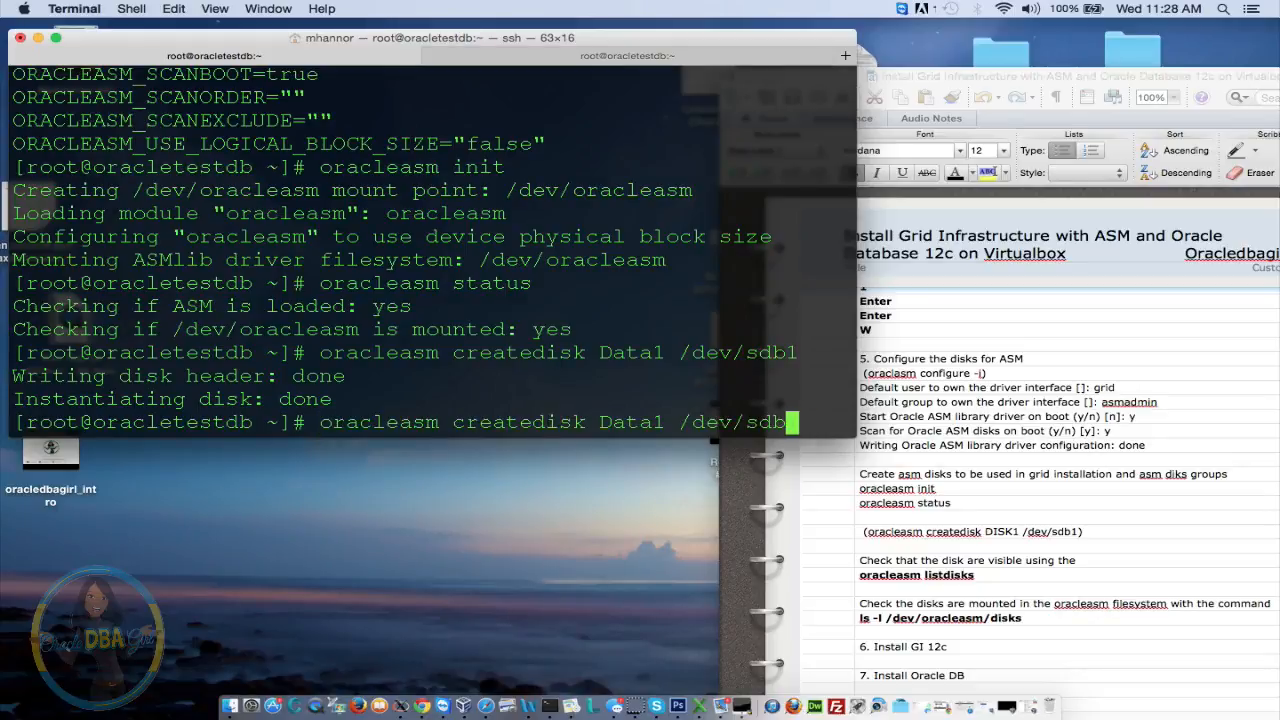
{"action": "key", "text": "Left"}
{"action": "key", "text": "BackSpace"}
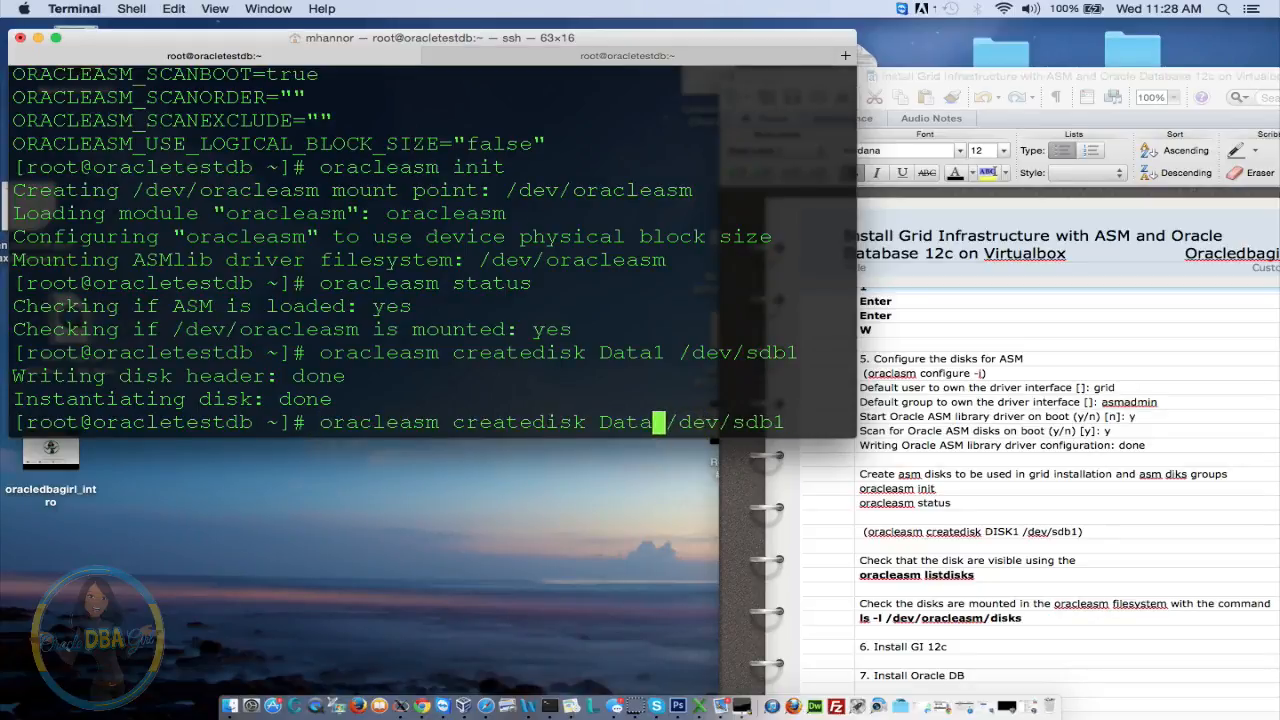
{"action": "type", "text": "2"}
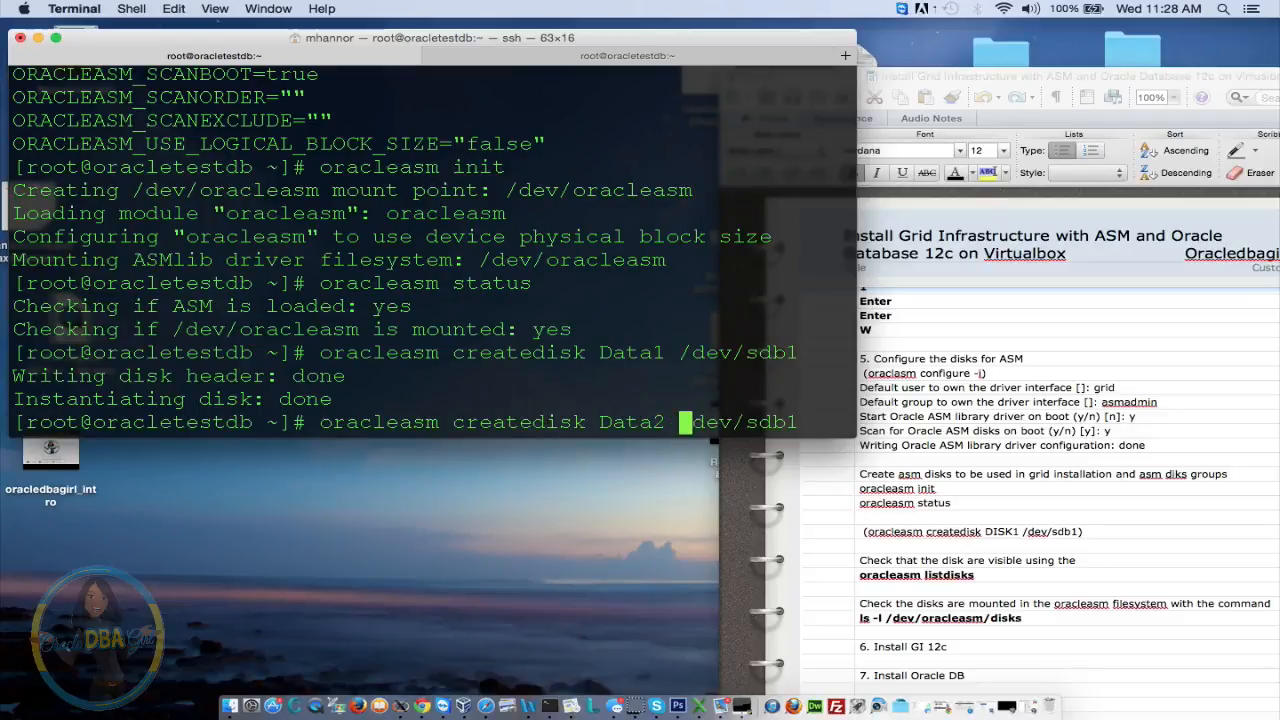
{"action": "key", "text": "Right"}
{"action": "key", "text": "Right"}
{"action": "key", "text": "Right"}
{"action": "key", "text": "Right"}
{"action": "key", "text": "Right"}
{"action": "key", "text": "Right"}
{"action": "key", "text": "BackSpace"}
{"action": "key", "text": "Right"}
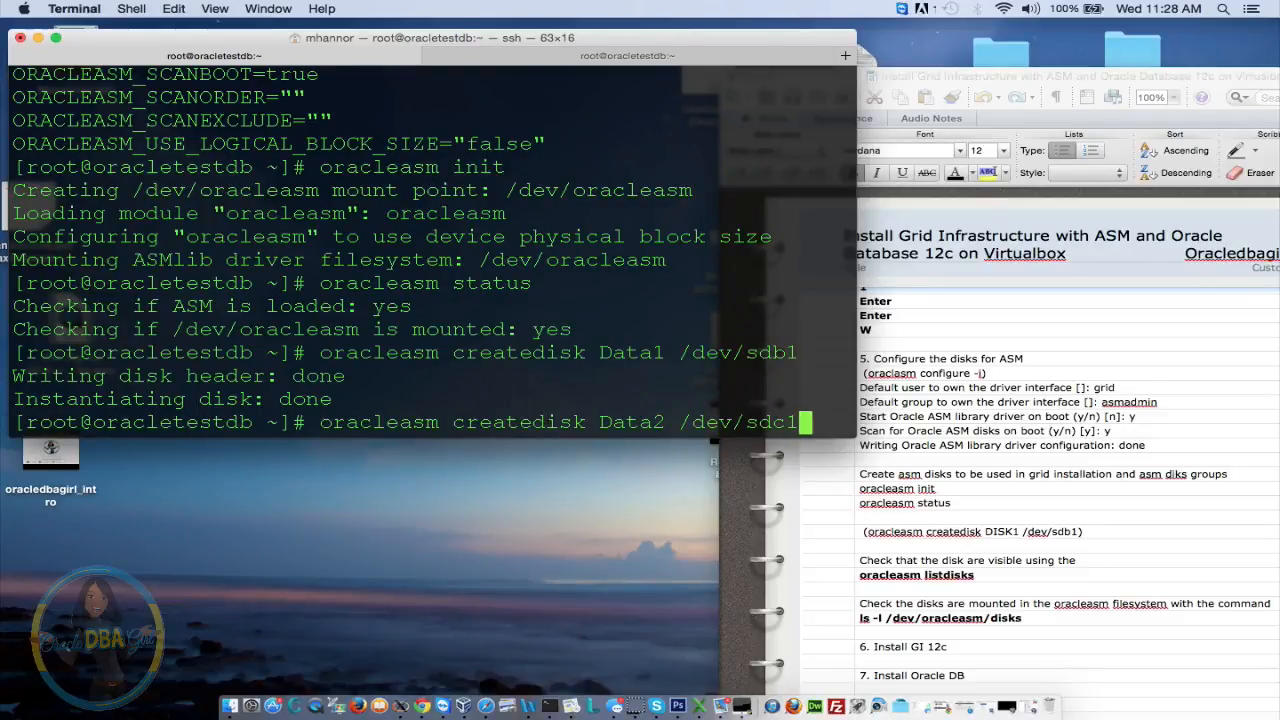
{"action": "key", "text": "Return"}
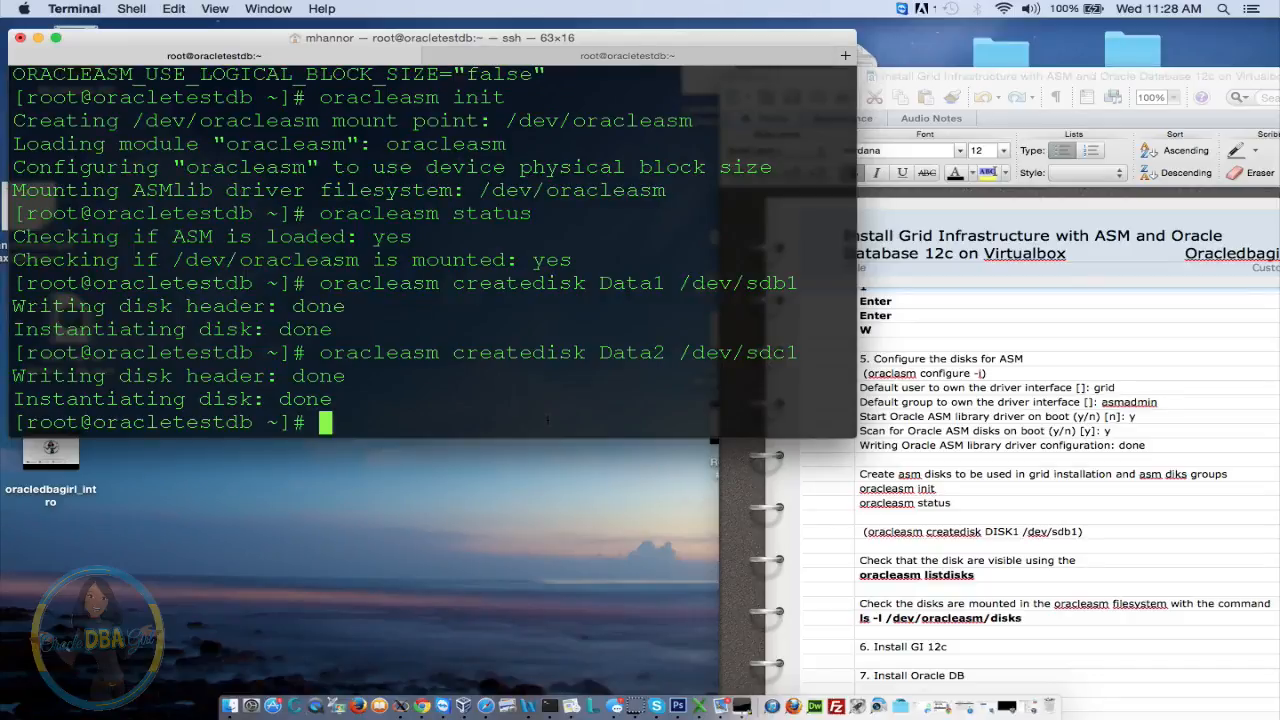
Create ASM disks Fra1 on /dev/sdd1 and Fra2 on /dev/sde1
{"action": "key", "text": "Up"}
{"action": "key", "text": "Left"}
{"action": "key", "text": "Left"}
{"action": "key", "text": "Left"}
{"action": "key", "text": "Left"}
{"action": "key", "text": "Left"}
{"action": "key", "text": "Left"}
{"action": "key", "text": "Left"}
{"action": "key", "text": "Left"}
{"action": "key", "text": "Left"}
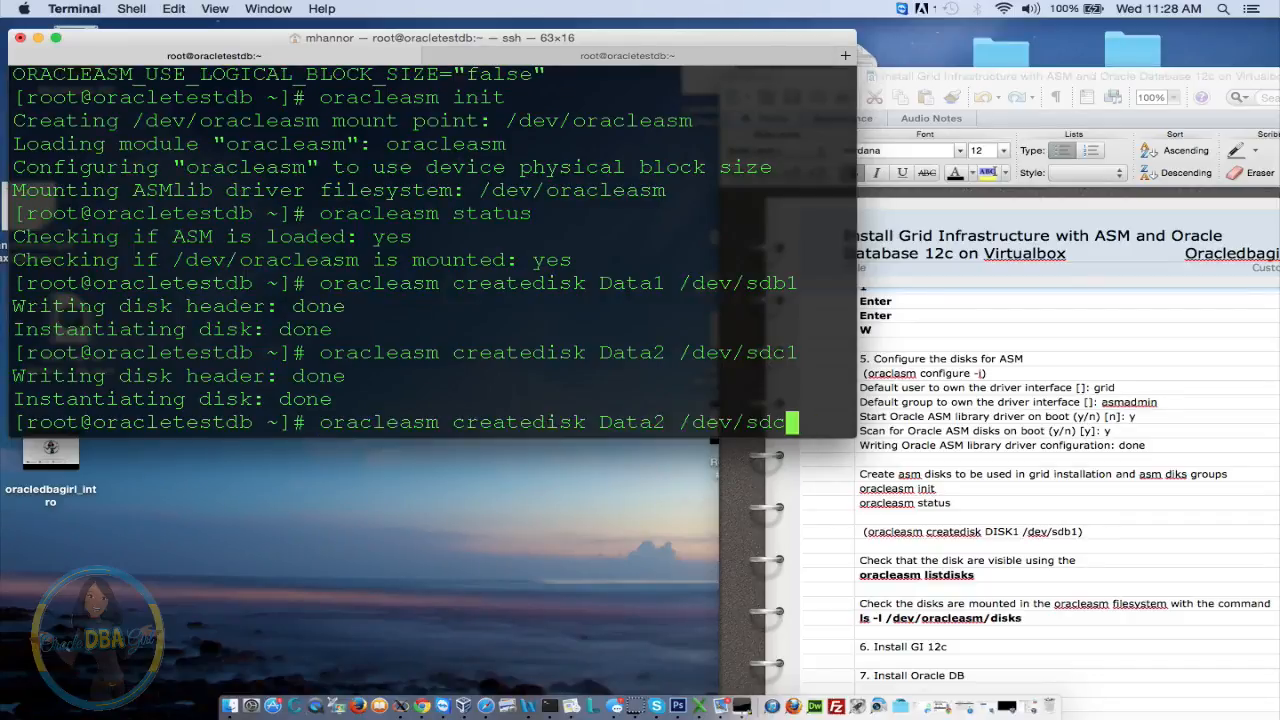
{"action": "key", "text": "Left"}
{"action": "key", "text": "BackSpace"}
{"action": "key", "text": "BackSpace"}
{"action": "key", "text": "BackSpace"}
{"action": "key", "text": "BackSpace"}
{"action": "key", "text": "BackSpace"}
{"action": "key", "text": "BackSpace"}
{"action": "type", "text": "Fra"}
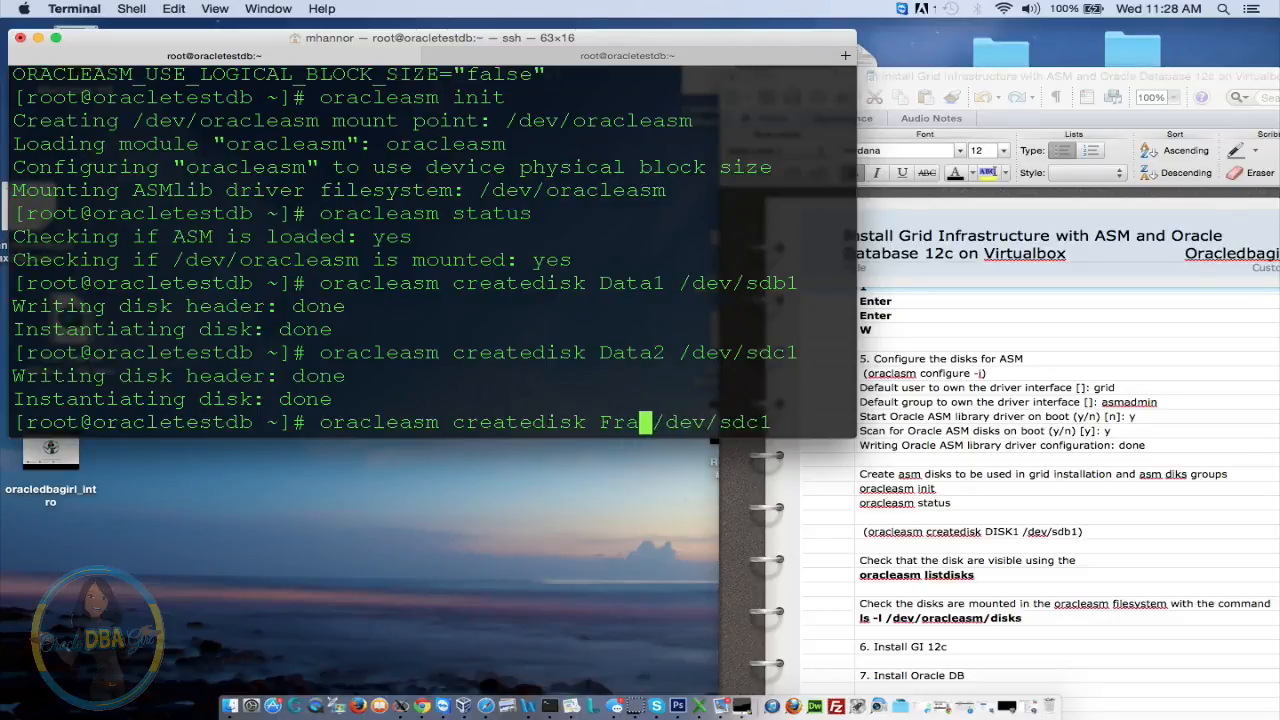
{"action": "type", "text": "1"}
{"action": "key", "text": "Right"}
{"action": "key", "text": "Right"}
{"action": "key", "text": "Right"}
{"action": "key", "text": "Right"}
{"action": "key", "text": "Right"}
{"action": "key", "text": "Right"}
{"action": "key", "text": "Right"}
{"action": "key", "text": "Right"}
{"action": "key", "text": "Right"}
{"action": "key", "text": "Right"}
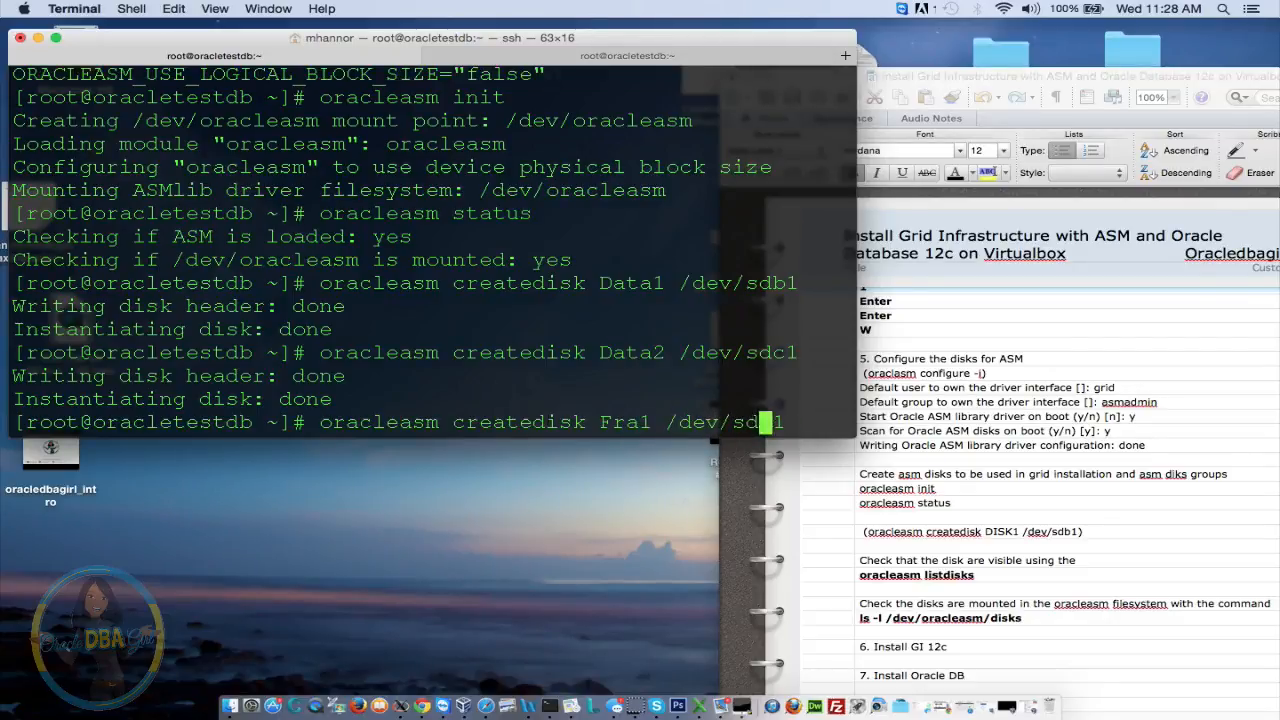
{"action": "type", "text": "d"}
{"action": "key", "text": "Return"}
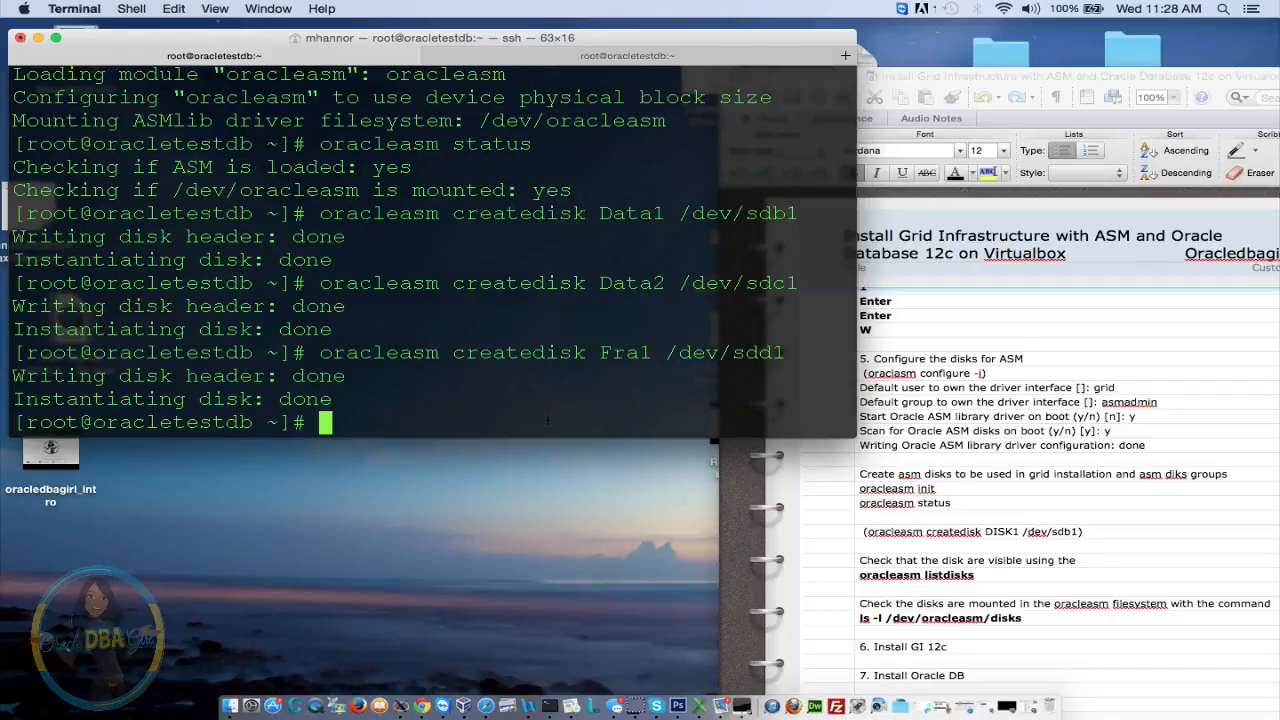
{"action": "key", "text": "Up"}
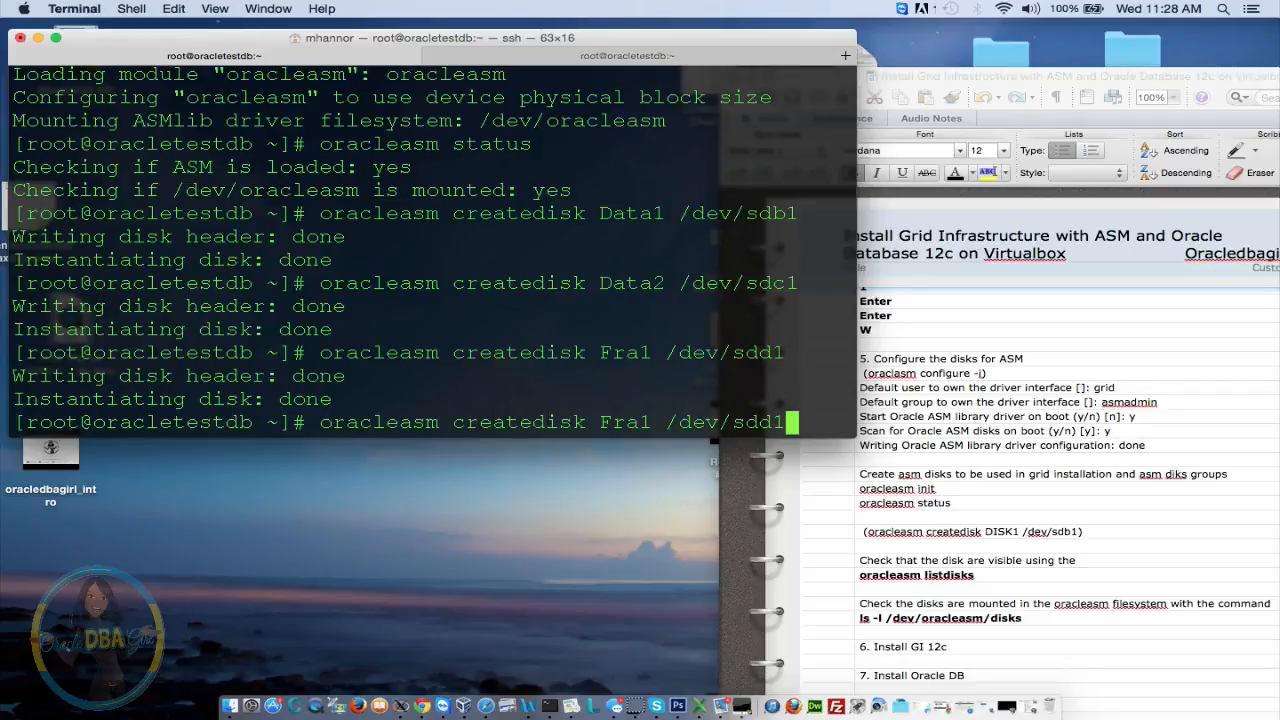
{"action": "key", "text": "Left"}
{"action": "key", "text": "Left"}
{"action": "key", "text": "Left"}
{"action": "key", "text": "Left"}
{"action": "key", "text": "Left"}
{"action": "key", "text": "Left"}
{"action": "key", "text": "Left"}
{"action": "key", "text": "Left"}
{"action": "key", "text": "Left"}
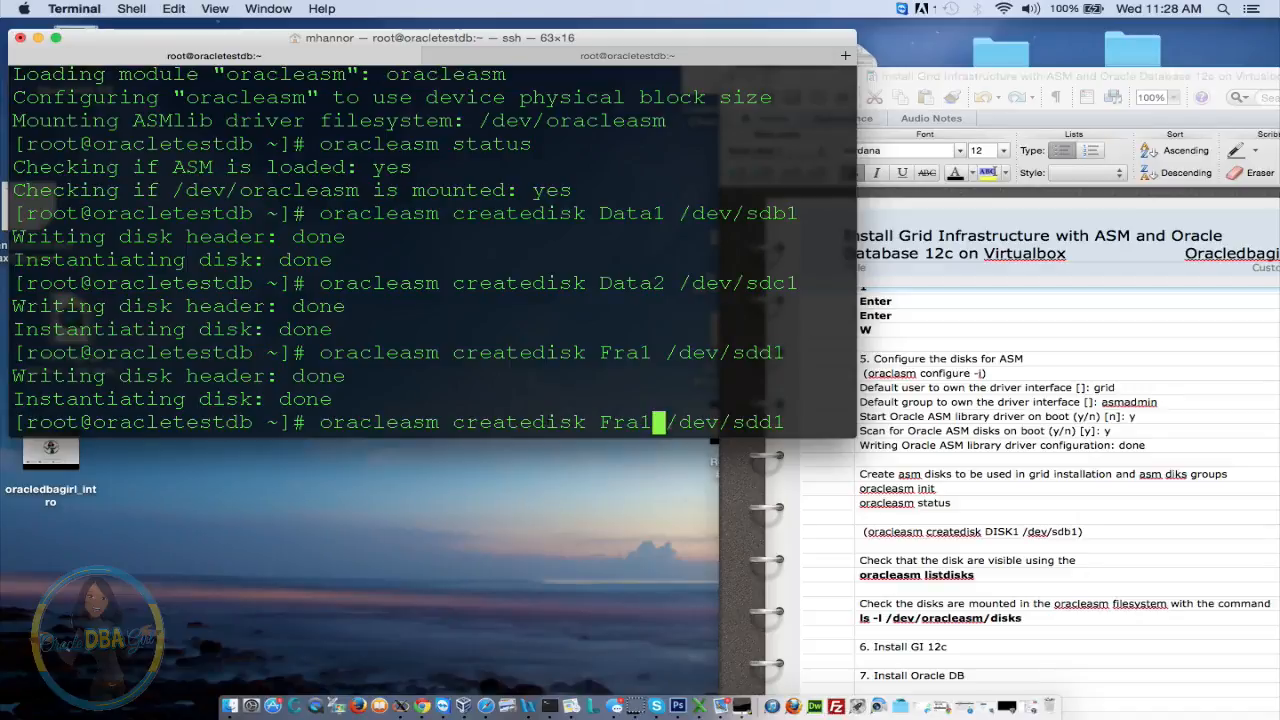
{"action": "key", "text": "BackSpace"}
{"action": "type", "text": "2"}
{"action": "key", "text": "Right"}
{"action": "key", "text": "Right"}
{"action": "key", "text": "Right"}
{"action": "key", "text": "Right"}
{"action": "key", "text": "Right"}
{"action": "key", "text": "Right"}
{"action": "key", "text": "Right"}
{"action": "key", "text": "Right"}
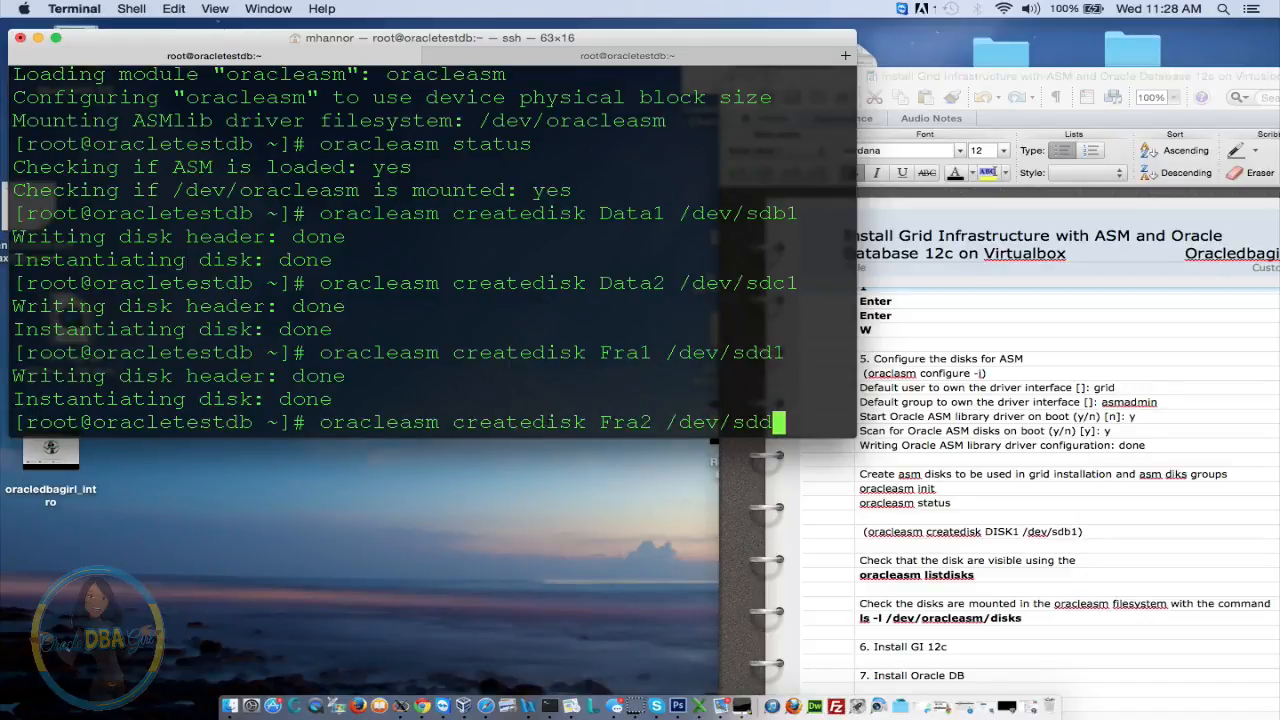
{"action": "type", "text": "e"}
{"action": "key", "text": "Return"}
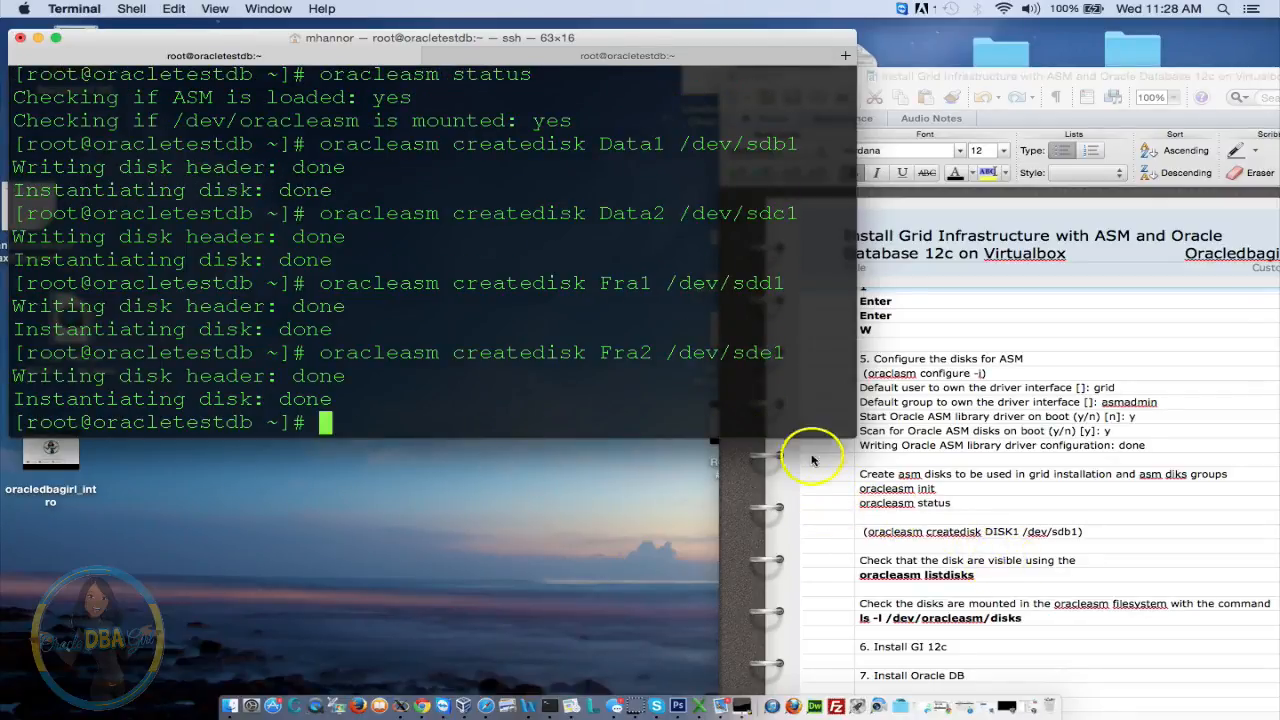
Run oracleasm listdisks to show DATA1, DATA2, FRA1 and FRA2
{"action": "left_click", "coordinate": [636, 384]}
{"action": "type", "text": "oracl"}
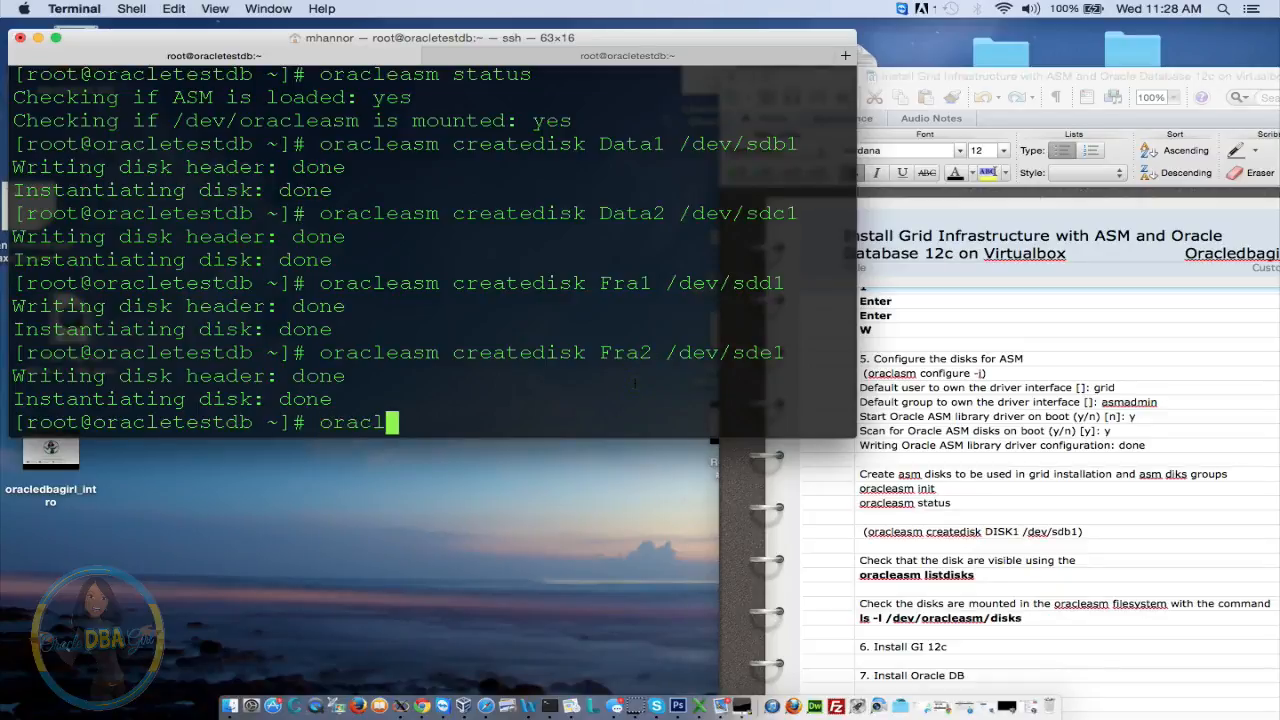
{"action": "type", "text": "easm list"}
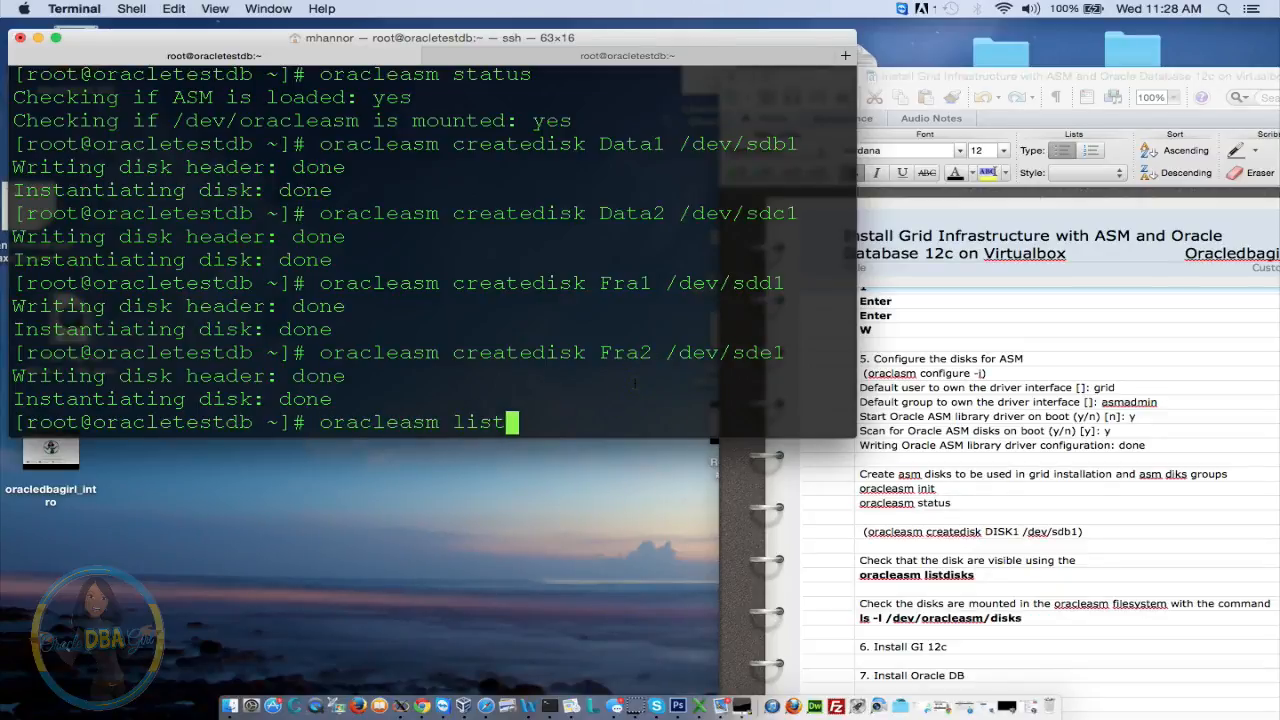
{"action": "type", "text": "disks"}
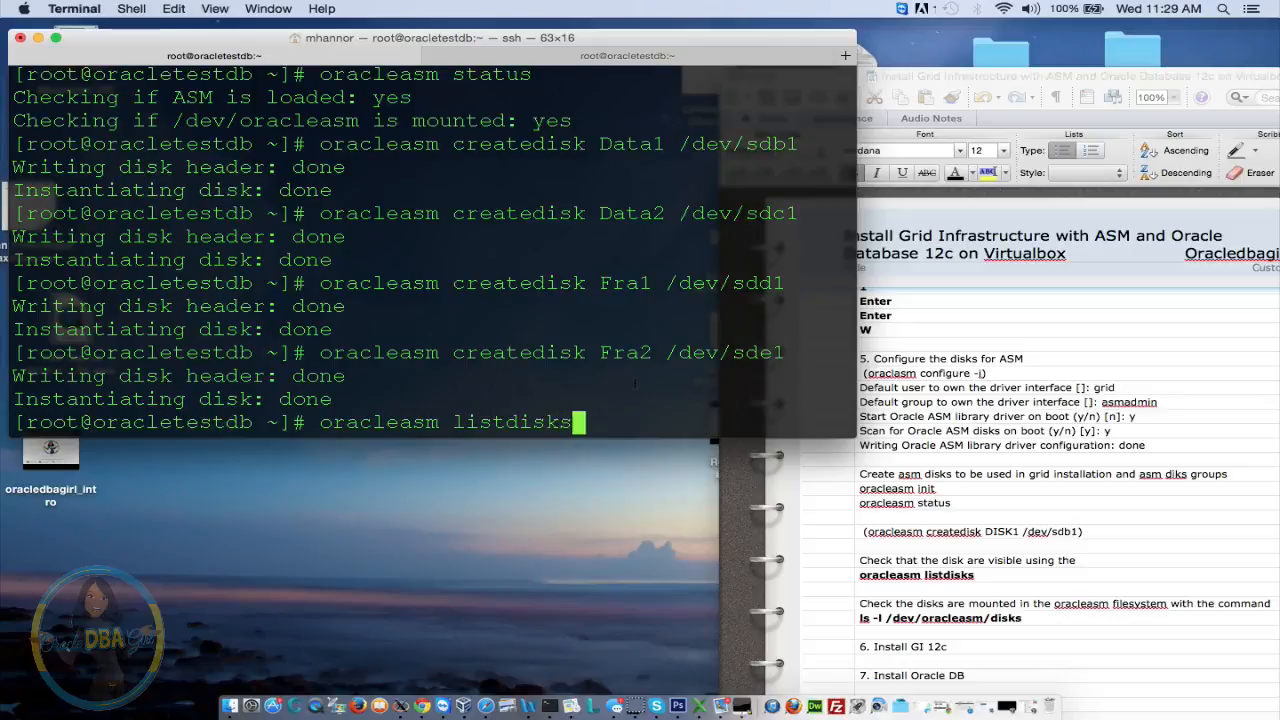
{"action": "key", "text": "Return"}
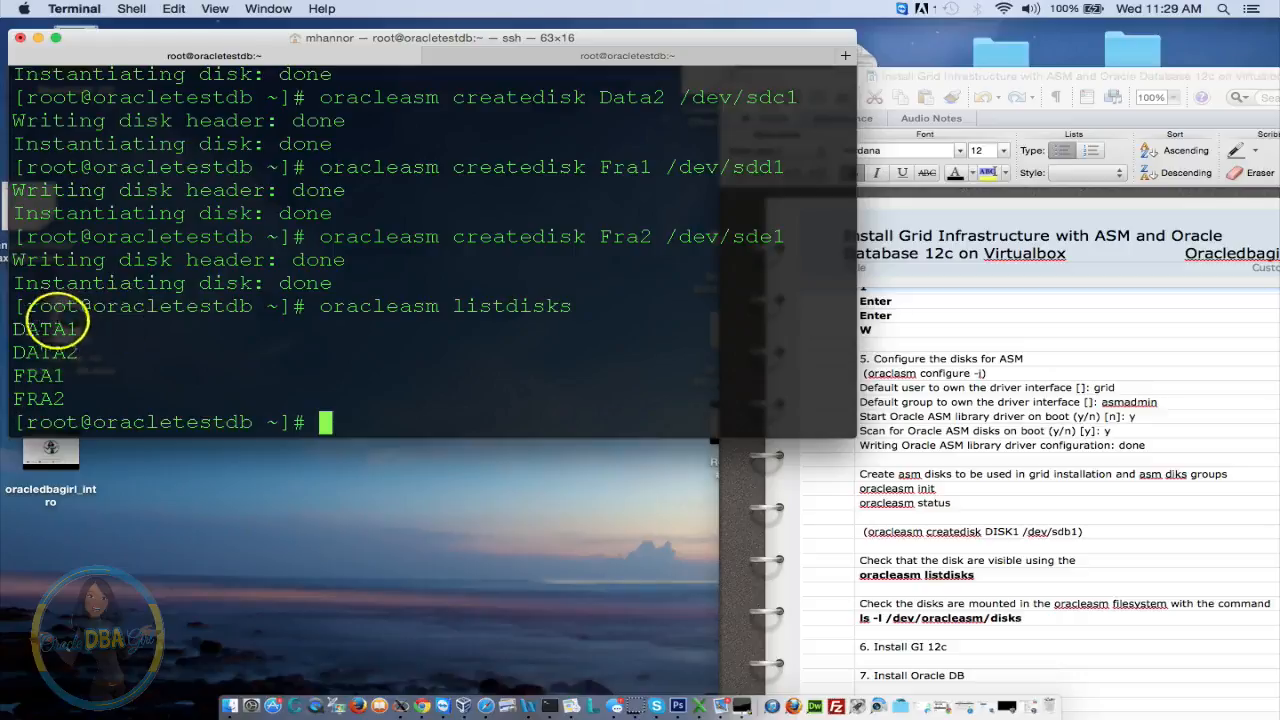
{"action": "triple_click", "coordinate": [35, 330]}
{"action": "left_click_drag", "start_coordinate": [72, 346], "coordinate": [88, 352]}
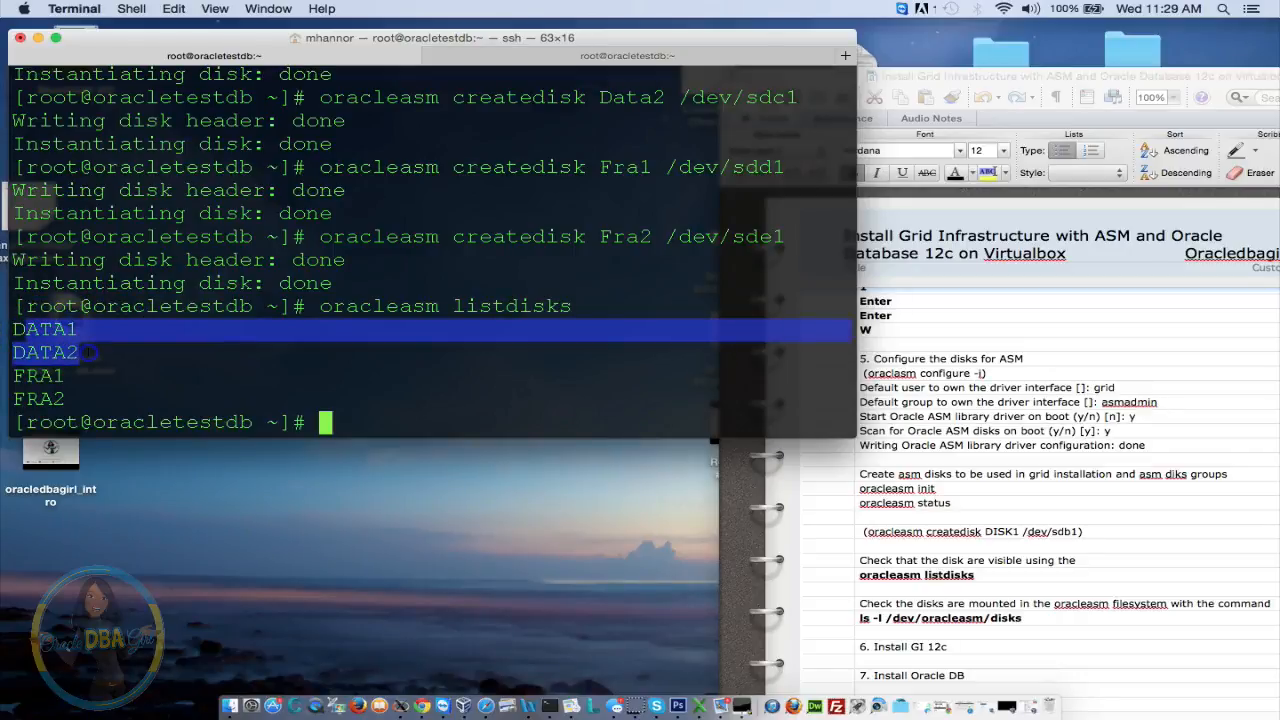
{"action": "left_click_drag", "start_coordinate": [9, 377], "coordinate": [104, 418]}
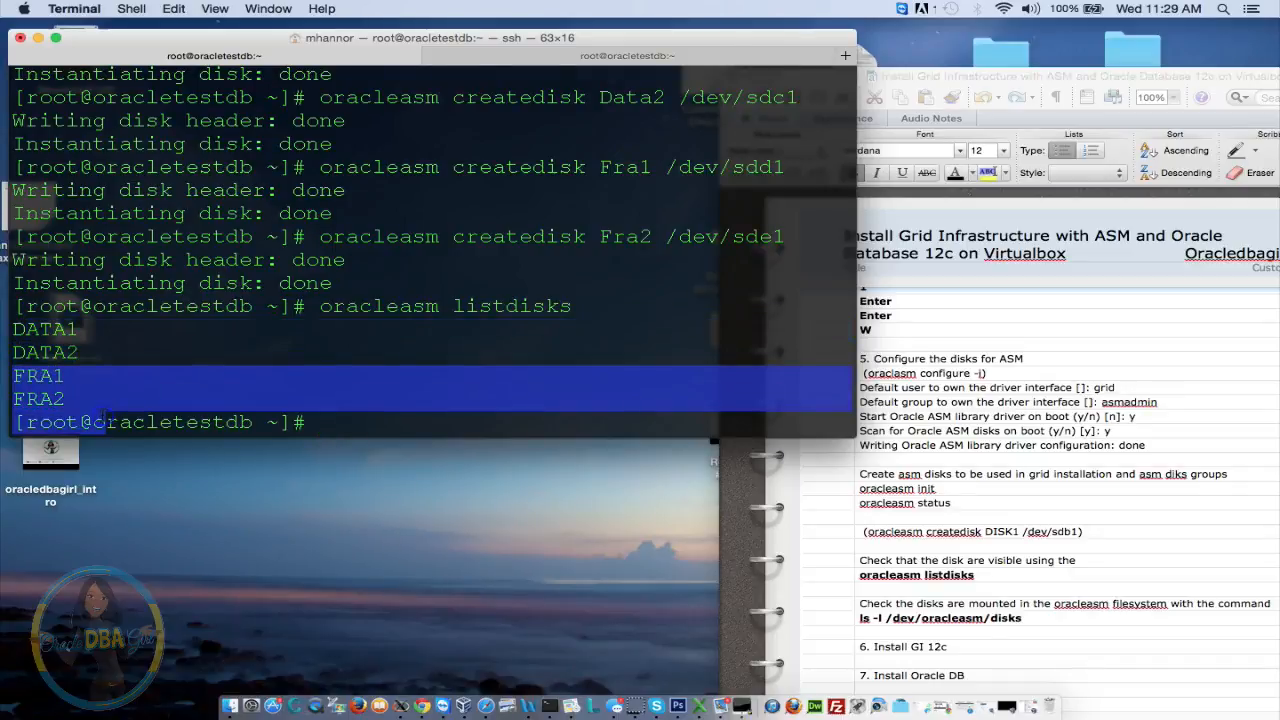
{"action": "left_click", "coordinate": [438, 342]}
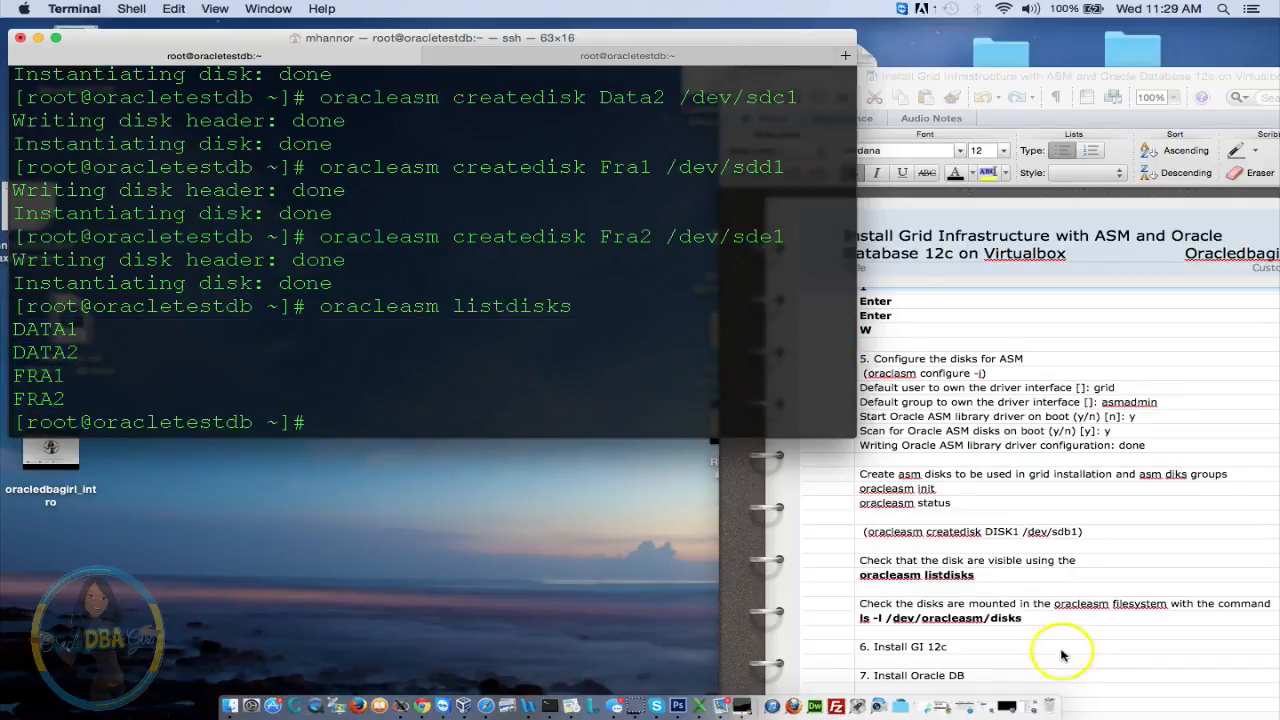
Copy 'ls -l /dev/oracleasm/disks' from the notes and run it to check grid:asmadmin ownership
{"action": "left_click", "coordinate": [1032, 617]}
{"action": "left_click_drag", "start_coordinate": [1032, 617], "coordinate": [849, 617]}
{"action": "key", "text": "super+c"}
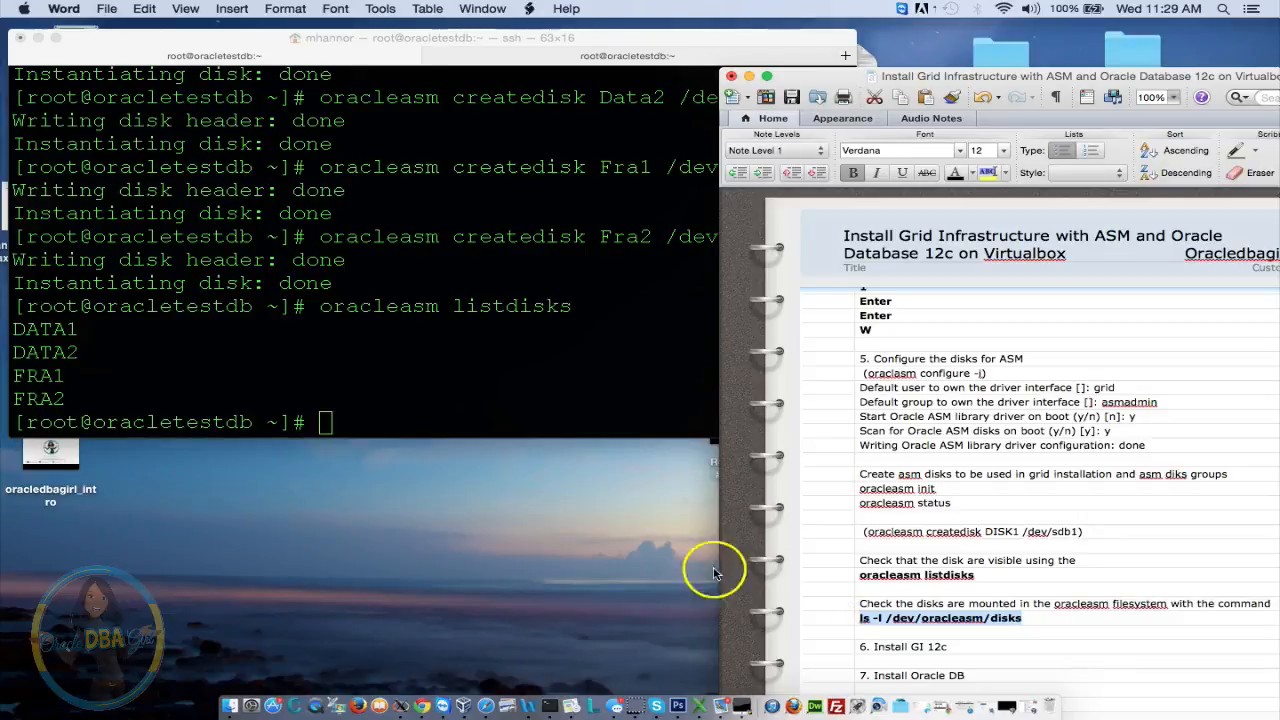
{"action": "left_click", "coordinate": [520, 393]}
{"action": "key", "text": "super+v"}
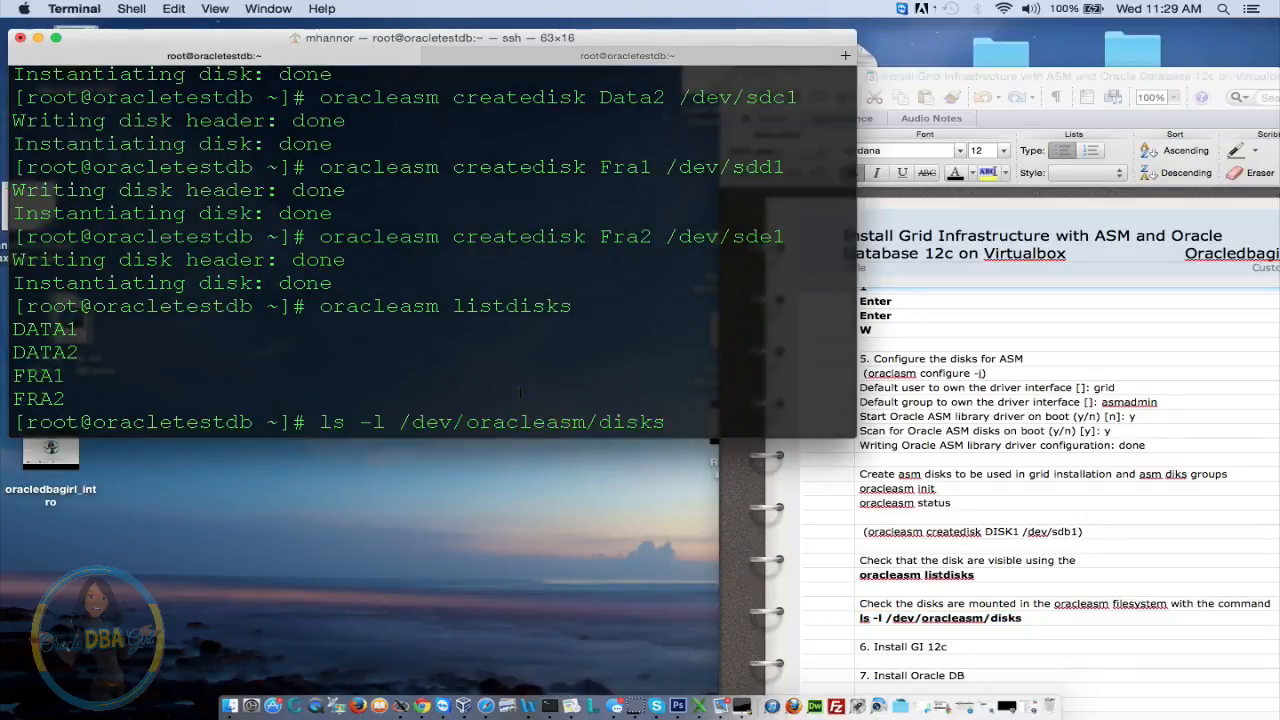
{"action": "key", "text": "Return"}
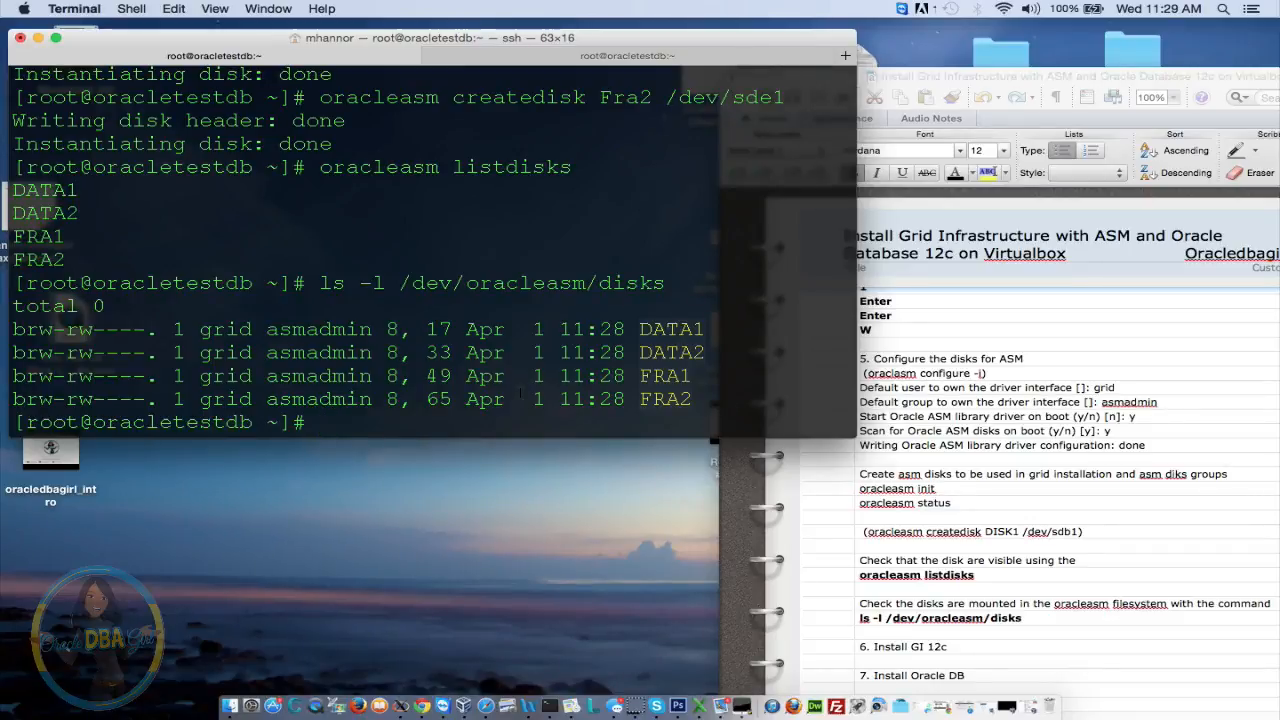
Log out of root and reconnect to oracletest.com as grid with ssh -X
{"action": "type", "text": "exit"}
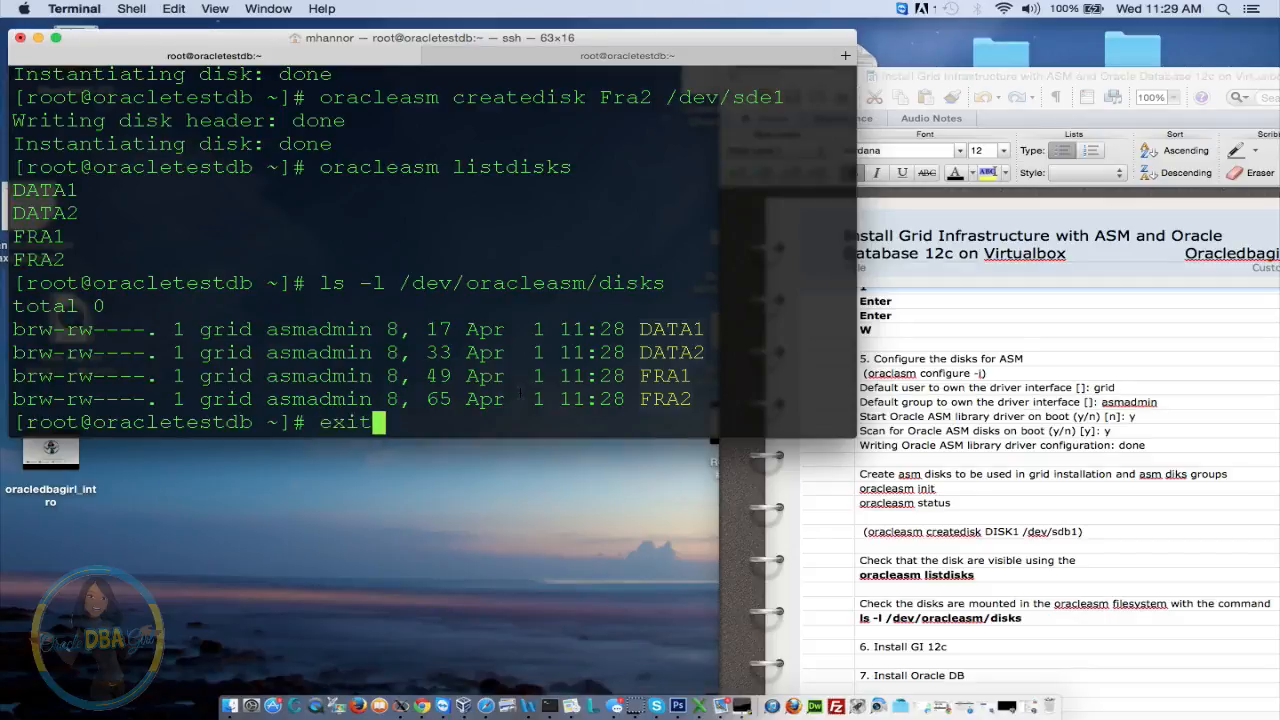
{"action": "key", "text": "Return"}
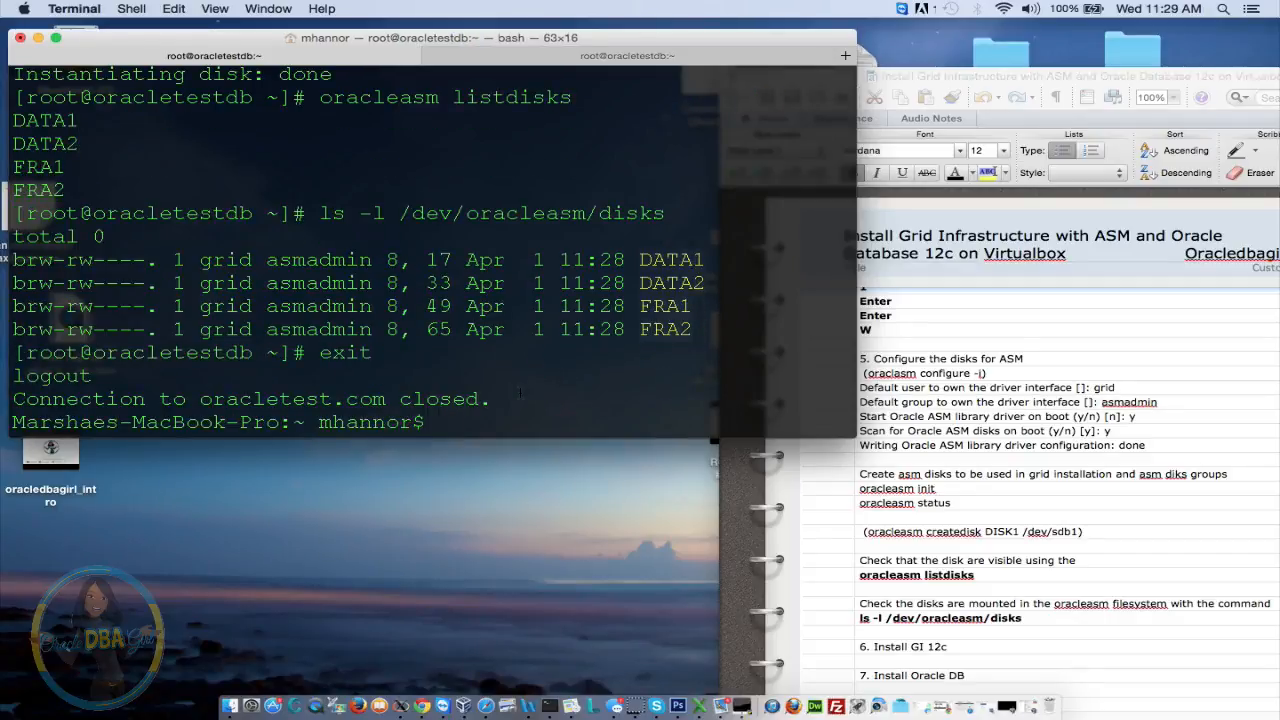
{"action": "type", "text": "ssh root@oracletest.com"}
{"action": "key", "text": "Left"}
{"action": "key", "text": "Left"}
{"action": "key", "text": "Left"}
{"action": "key", "text": "Left"}
{"action": "key", "text": "Left"}
{"action": "key", "text": "Left"}
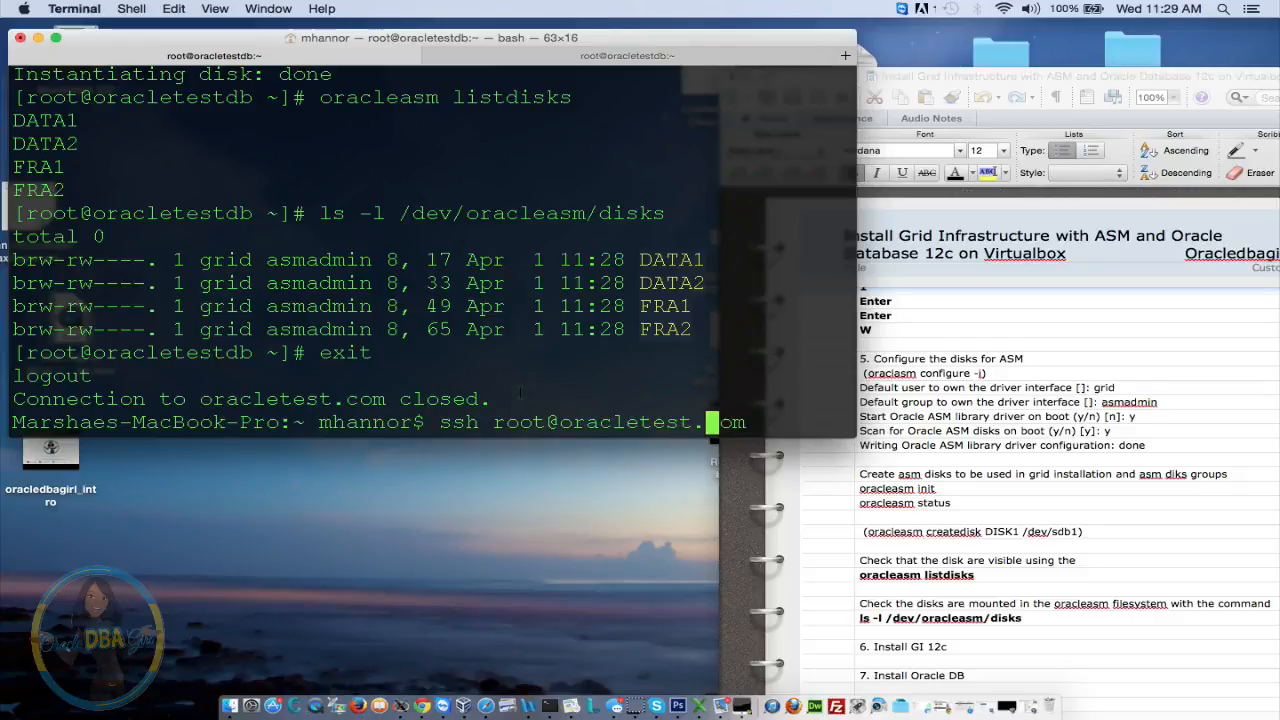
{"action": "key", "text": "Left"}
{"action": "key", "text": "Left"}
{"action": "key", "text": "Left"}
{"action": "key", "text": "Left"}
{"action": "key", "text": "Left"}
{"action": "key", "text": "Left"}
{"action": "key", "text": "Left"}
{"action": "key", "text": "Left"}
{"action": "key", "text": "Left"}
{"action": "key", "text": "BackSpace"}
{"action": "key", "text": "BackSpace"}
{"action": "key", "text": "BackSpace"}
{"action": "key", "text": "BackSpace"}
{"action": "type", "text": "-X"}
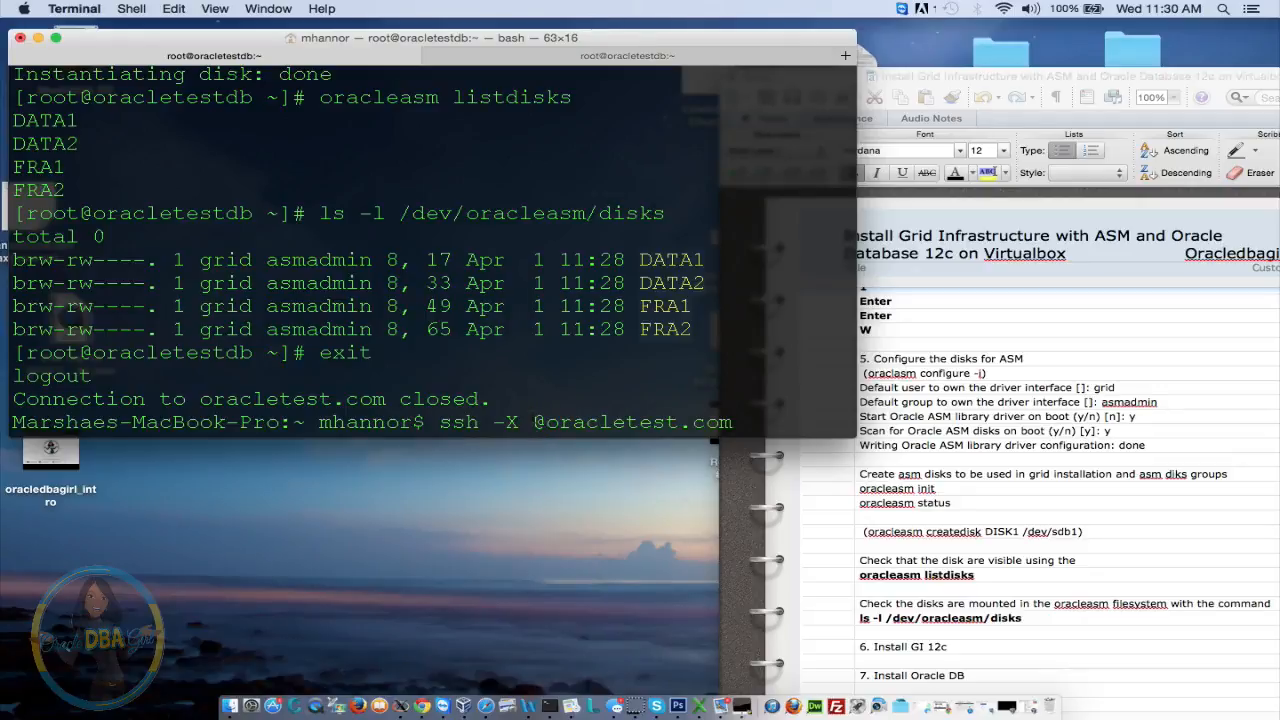
{"action": "type", "text": "grid"}
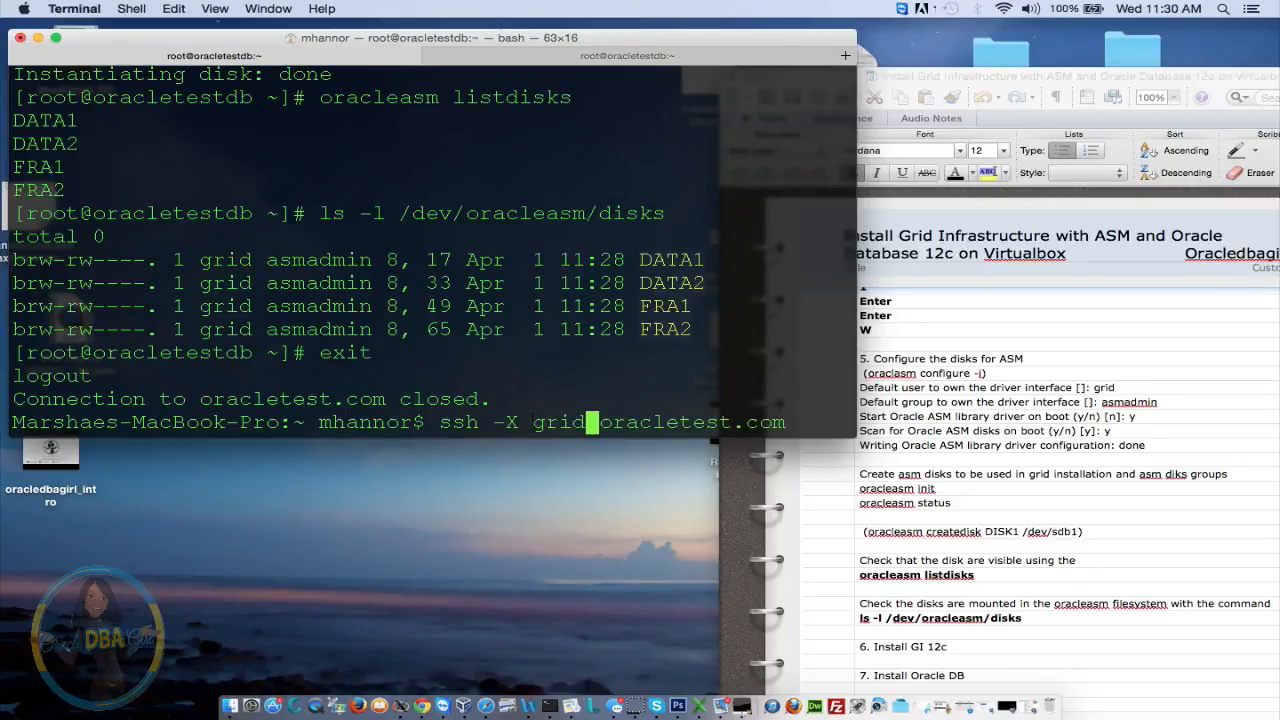
{"action": "key", "text": "Return"}
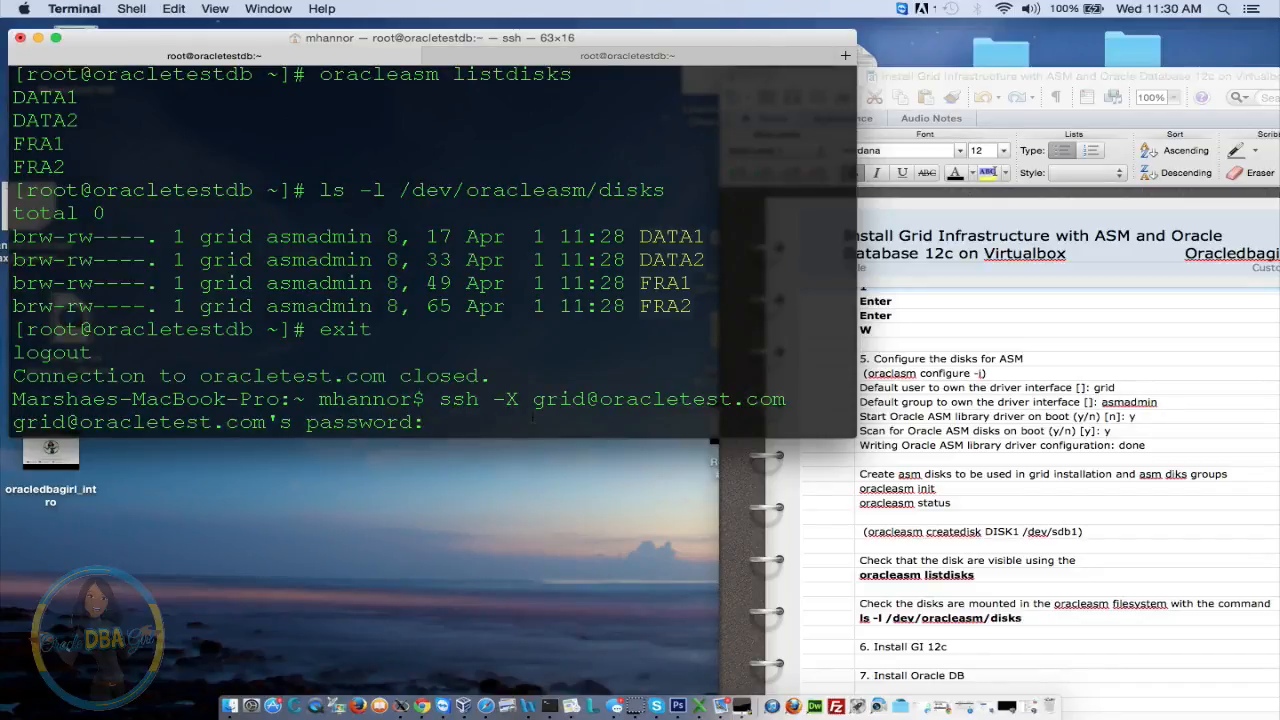
{"action": "key", "text": "Return"}
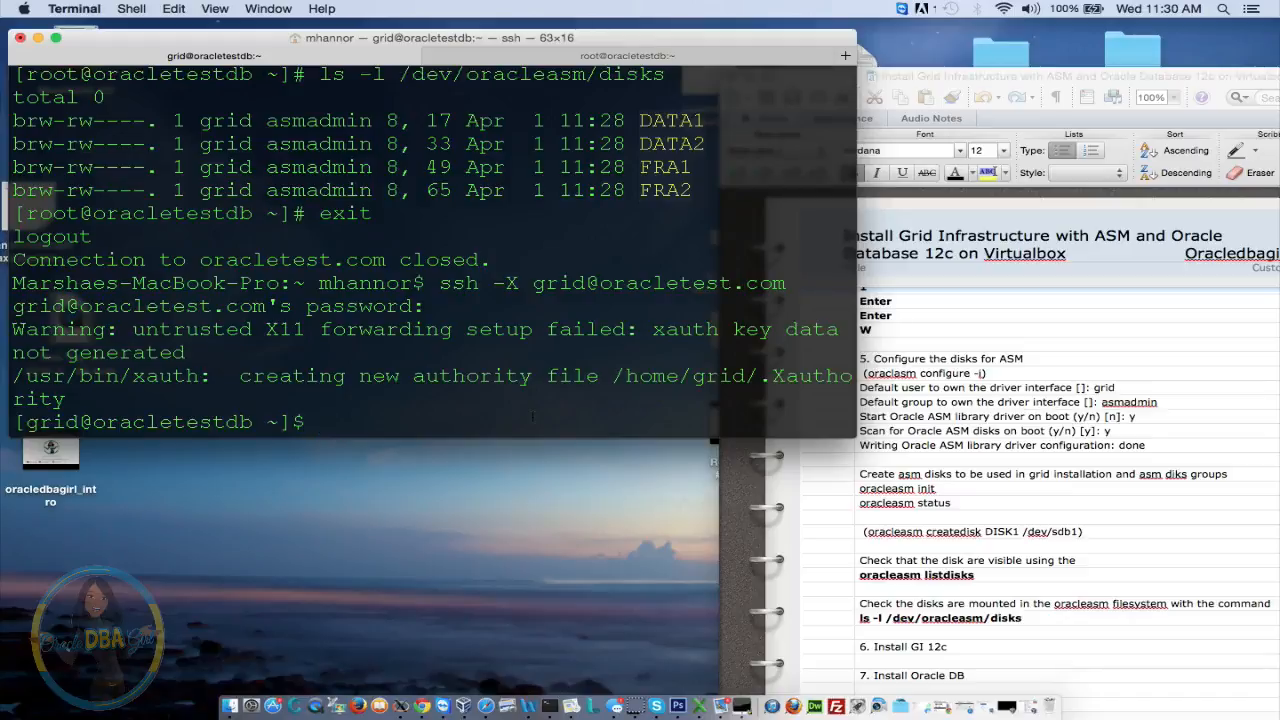
List /media and change into the sf_12.1.0.2 shared folder
{"action": "type", "text": "cd /media"}
{"action": "key", "text": "Return"}
{"action": "type", "text": "ls"}
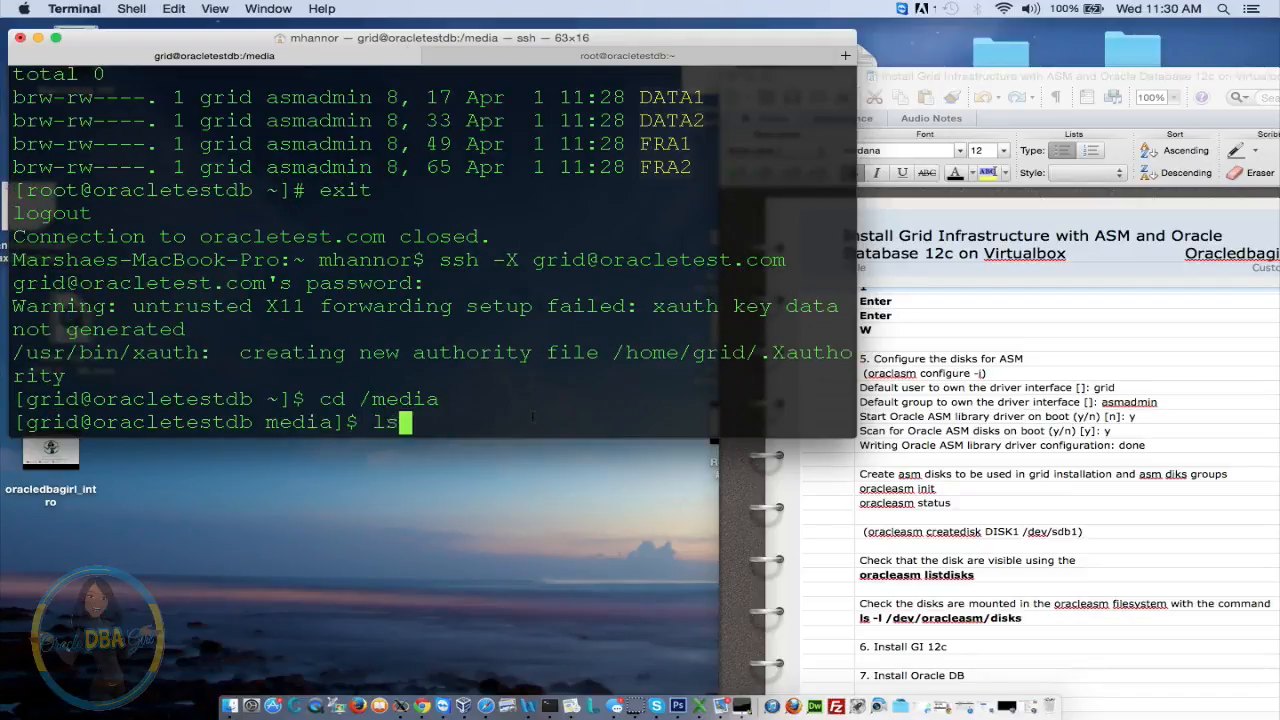
{"action": "key", "text": "Return"}
{"action": "type", "text": "cd sf"}
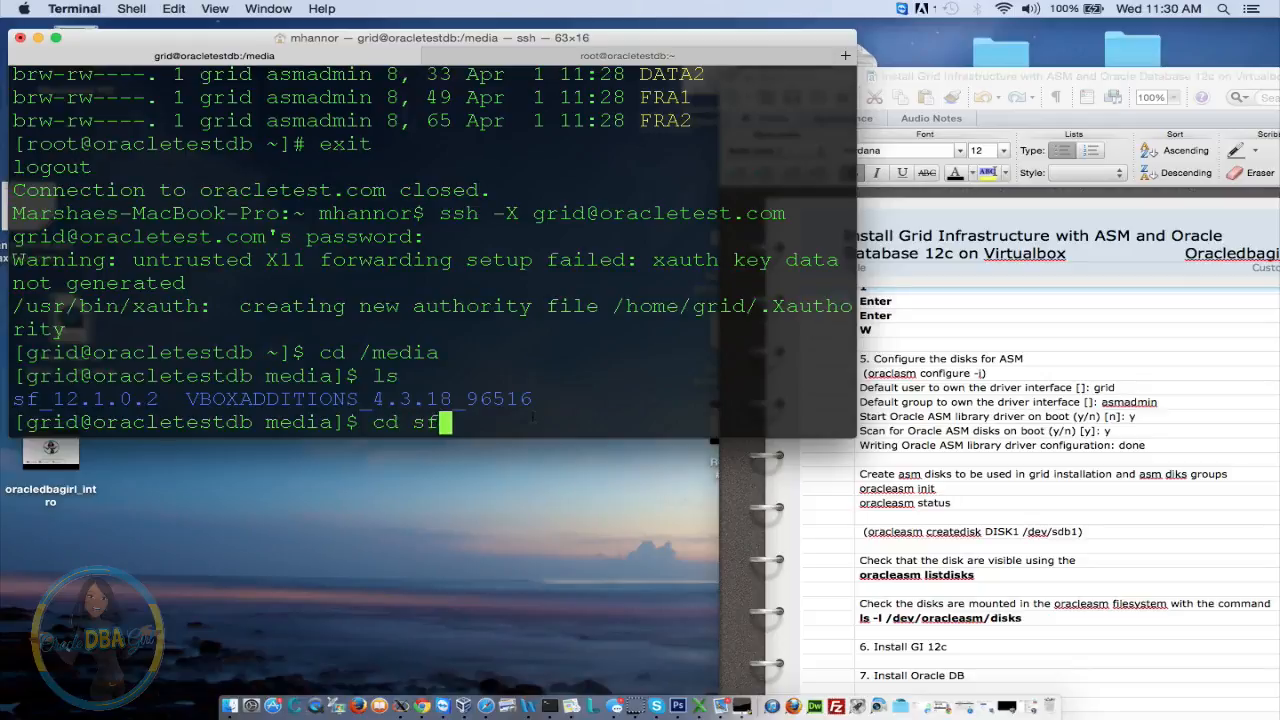
{"action": "key", "text": "Tab"}
{"action": "key", "text": "Return"}
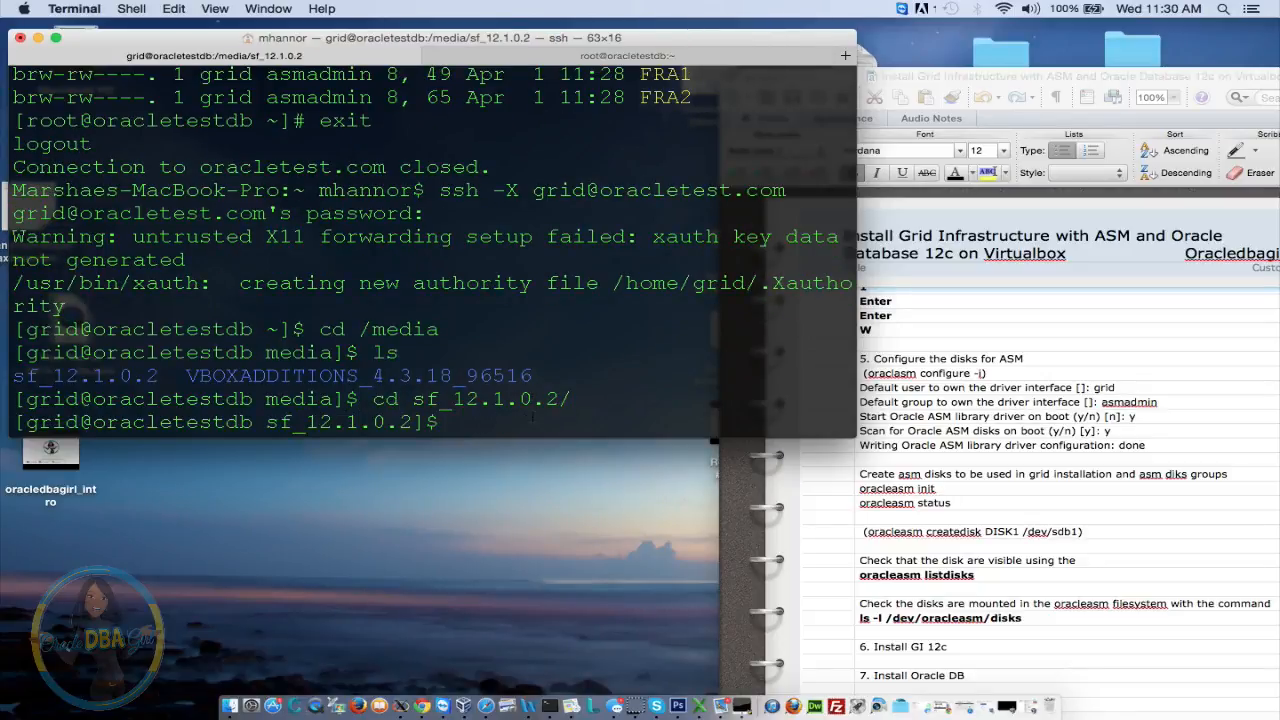
List sf_12.1.0.2 with ls and ls -ltr, which reports total 0
{"action": "type", "text": "lss"}
{"action": "key", "text": "BackSpace"}
{"action": "key", "text": "Return"}
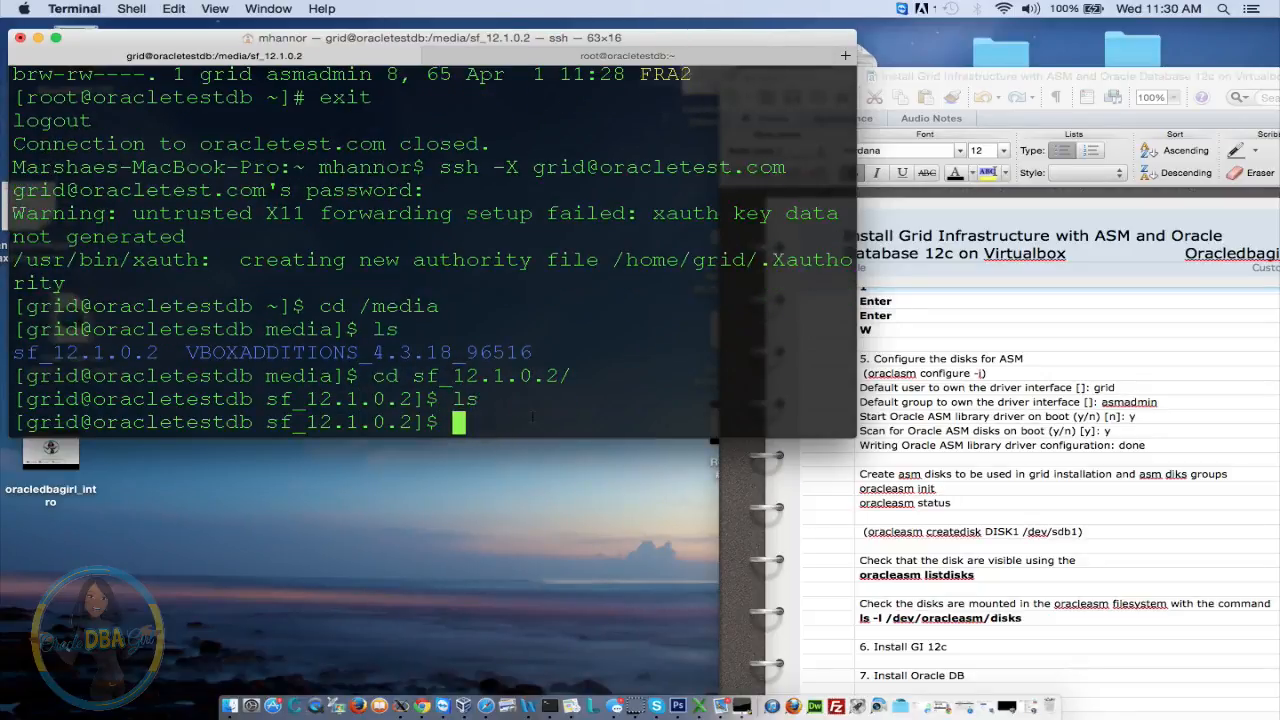
{"action": "type", "text": "ls"}
{"action": "key", "text": "Return"}
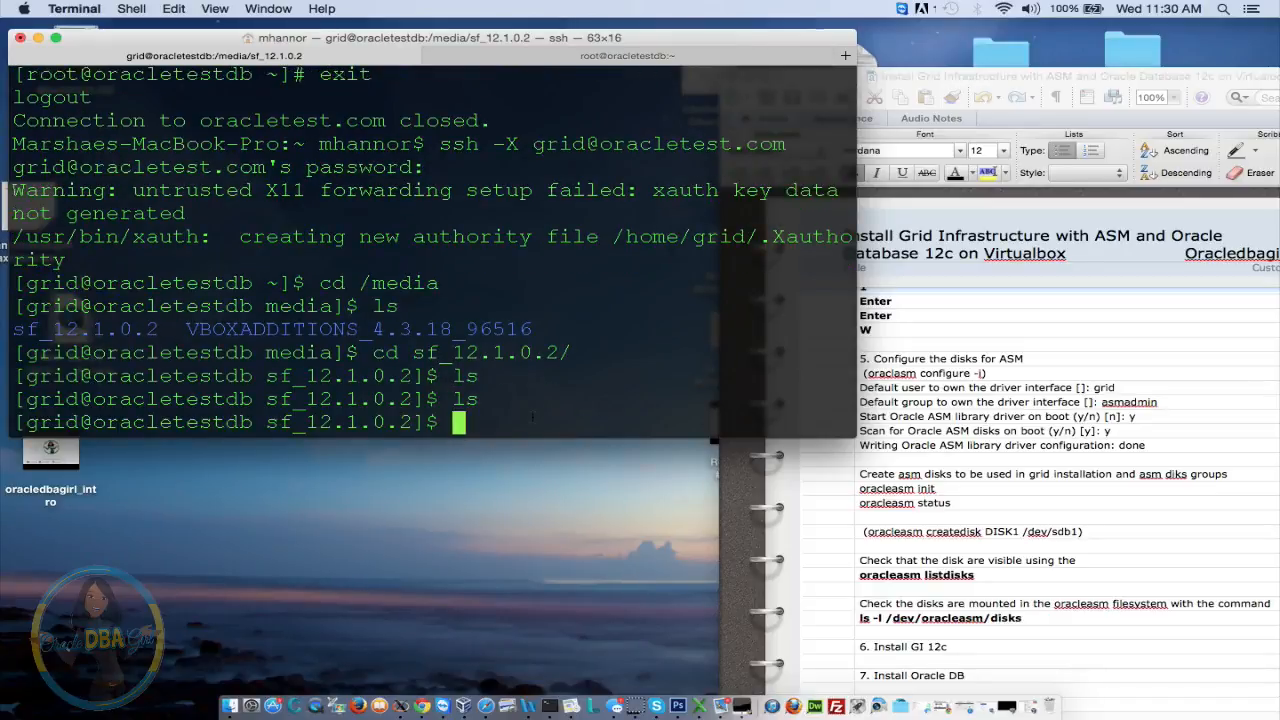
{"action": "type", "text": "cd"}
{"action": "key", "text": "BackSpace"}
{"action": "key", "text": "BackSpace"}
{"action": "type", "text": "ls"}
{"action": "key", "text": "Return"}
{"action": "type", "text": "ls -ltr"}
{"action": "key", "text": "Return"}
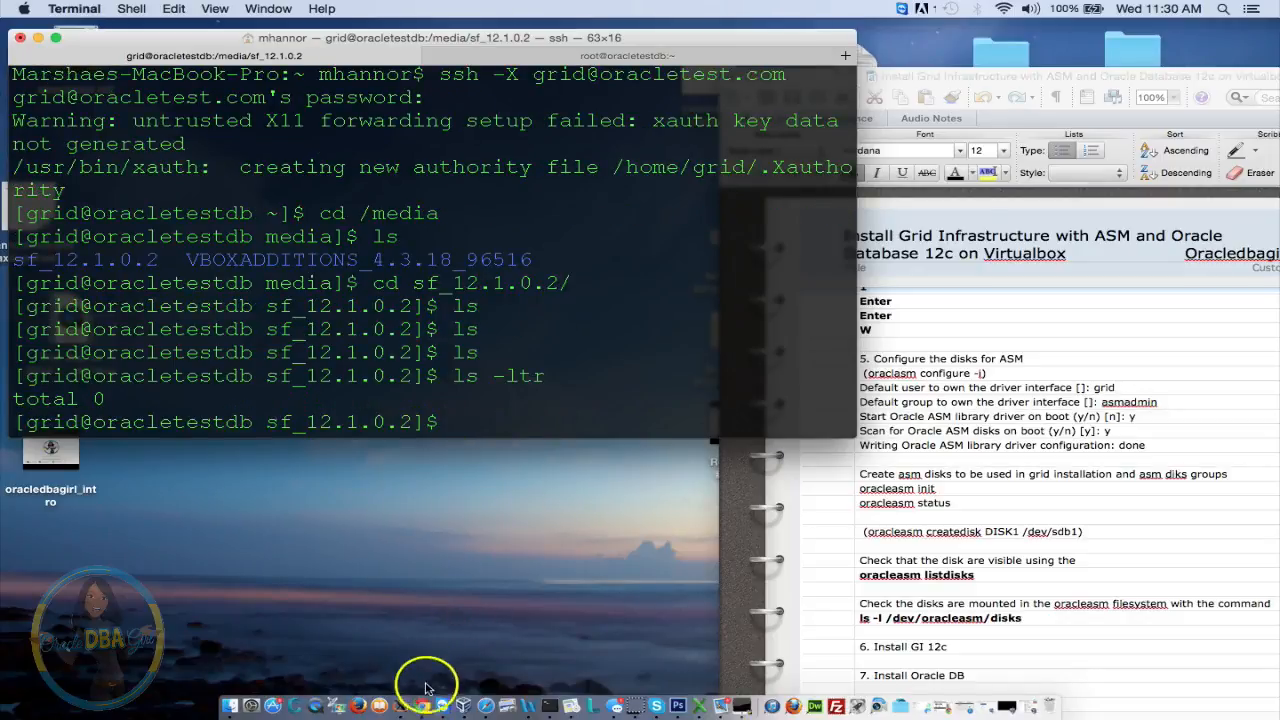
Browse Documents > Software > Oracle > 12.1.0.2 in Finder to see the grid, database and p17694377 zips
{"action": "left_click", "coordinate": [229, 707]}
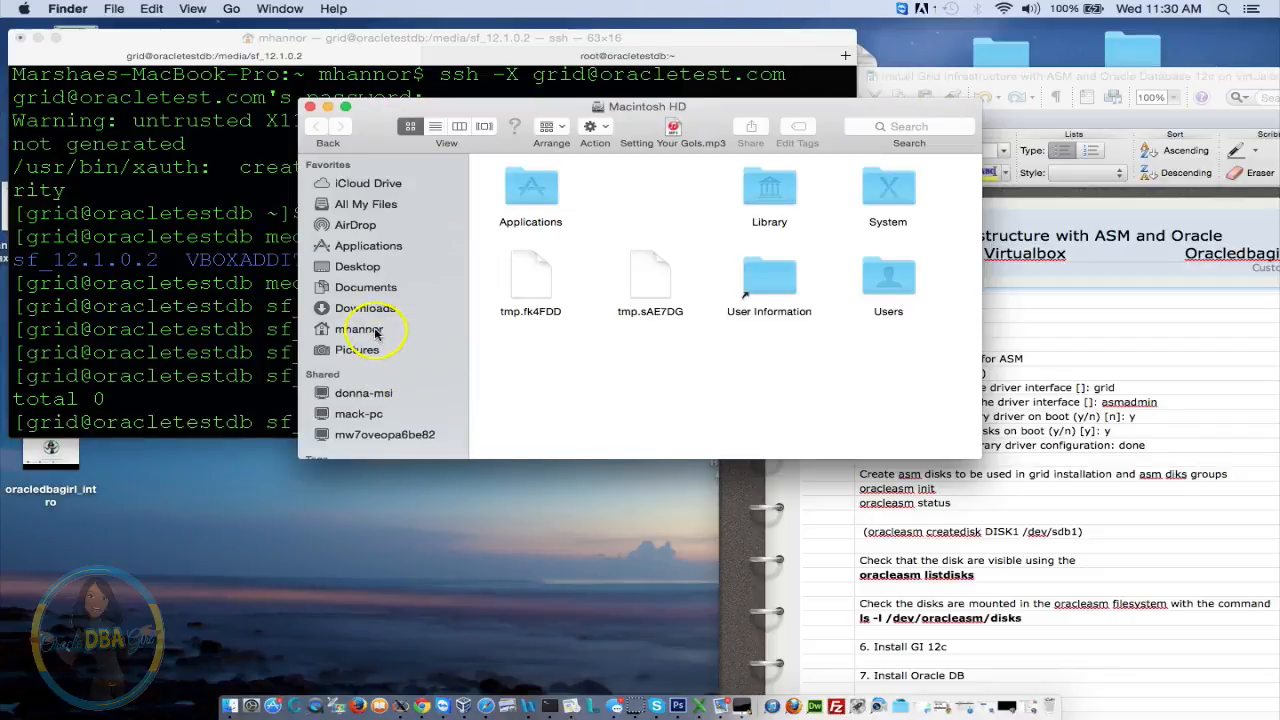
{"action": "left_click", "coordinate": [372, 330]}
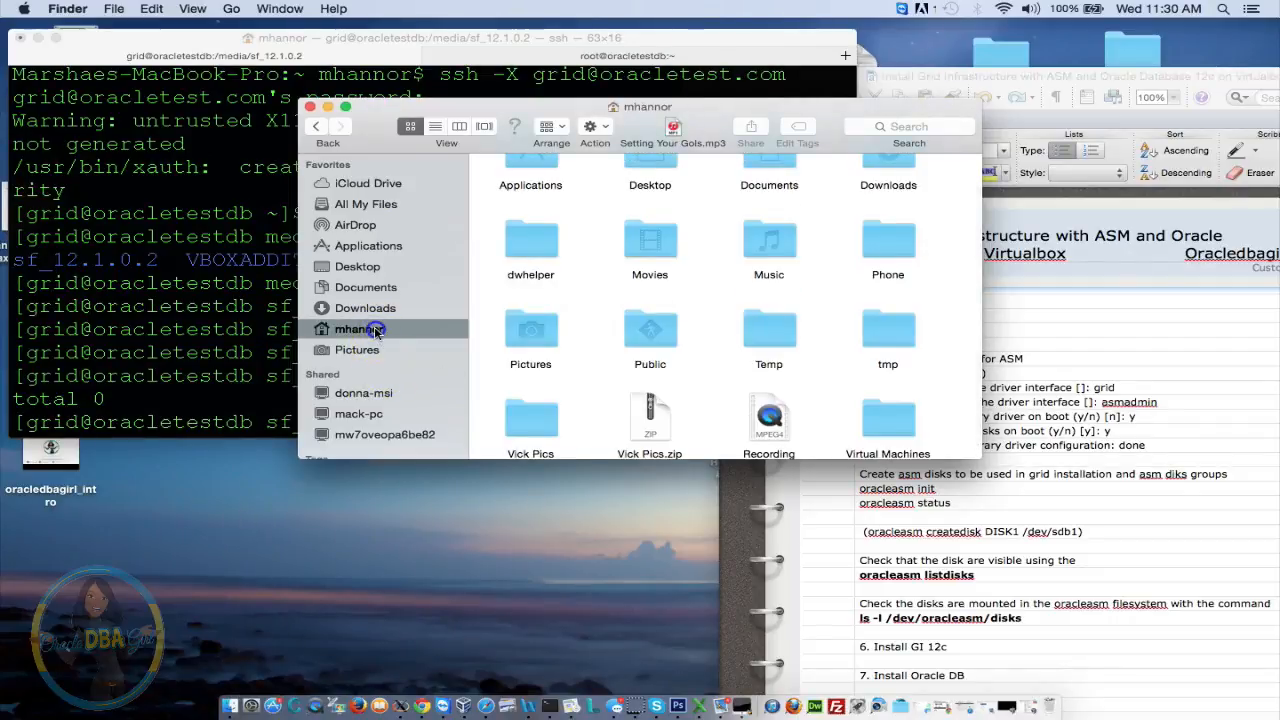
{"action": "left_click", "coordinate": [368, 288]}
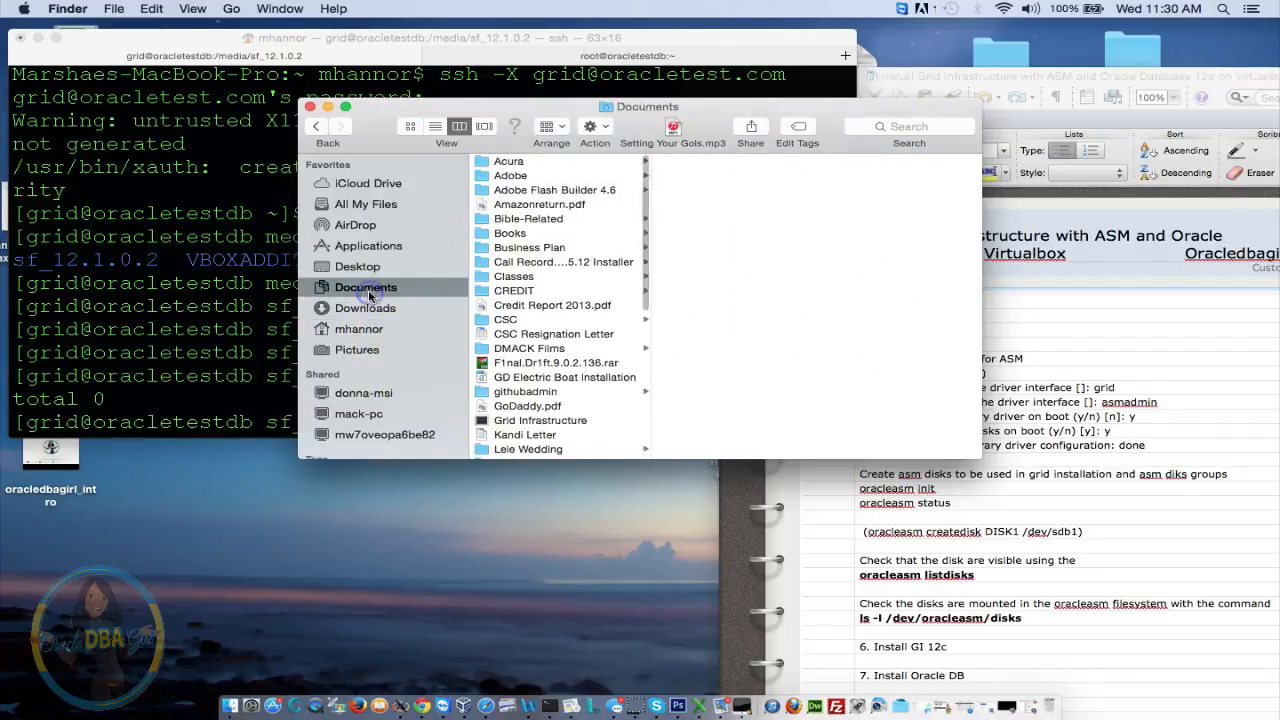
{"action": "left_click_drag", "start_coordinate": [646, 251], "coordinate": [638, 412]}
{"action": "left_click", "coordinate": [518, 380]}
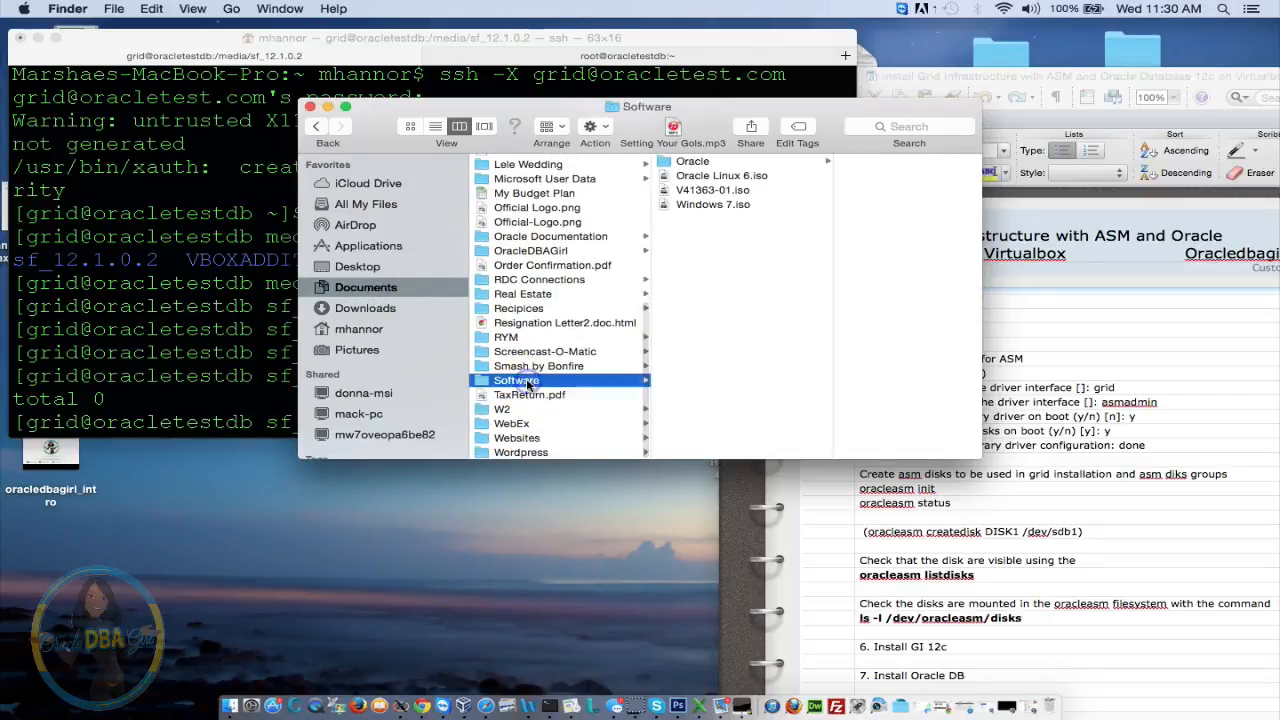
{"action": "left_click", "coordinate": [690, 162]}
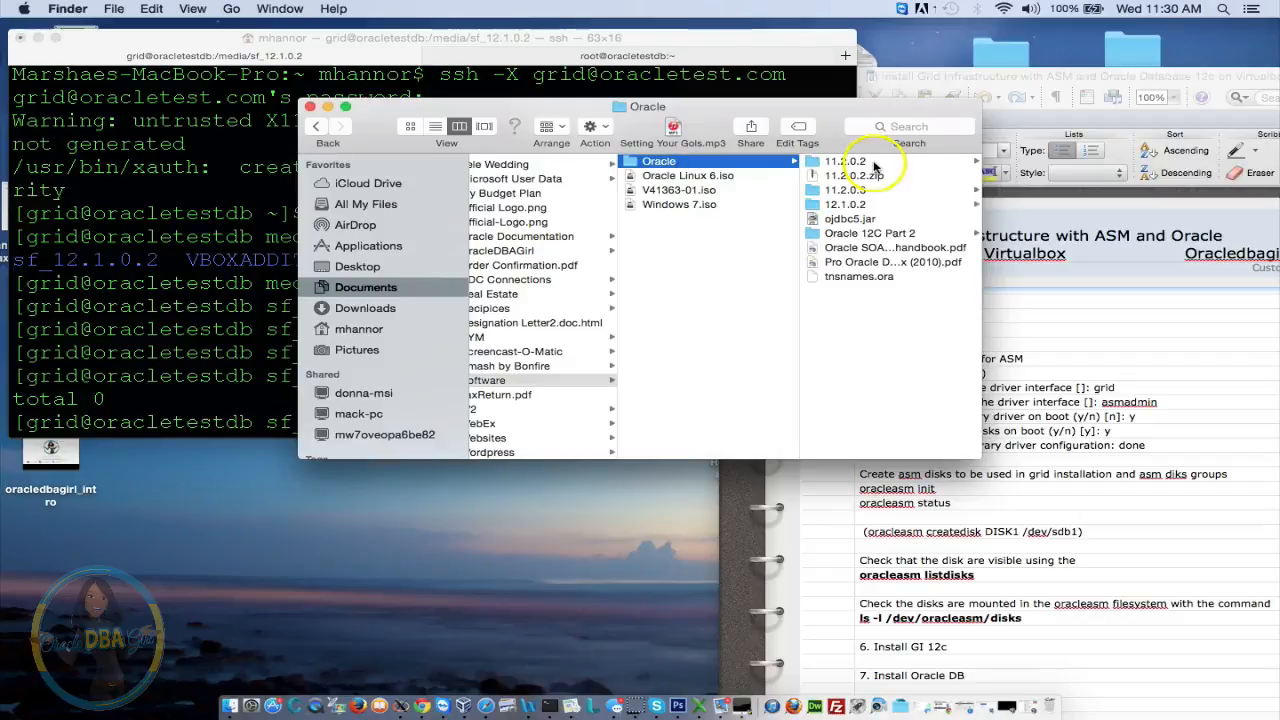
{"action": "left_click", "coordinate": [848, 204]}
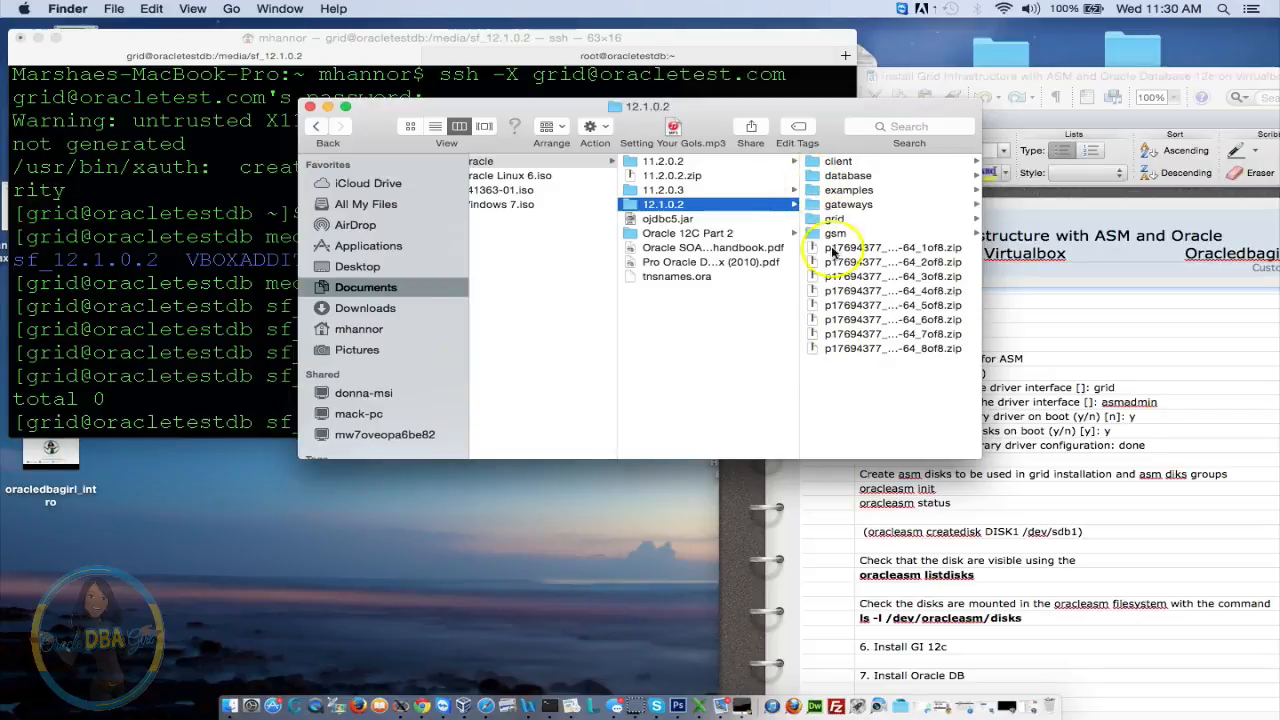
{"action": "left_click", "coordinate": [224, 295]}
Rerun ls -ltr, then log out and reconnect to the VM as grid via ssh -X
{"action": "type", "text": "ls "}
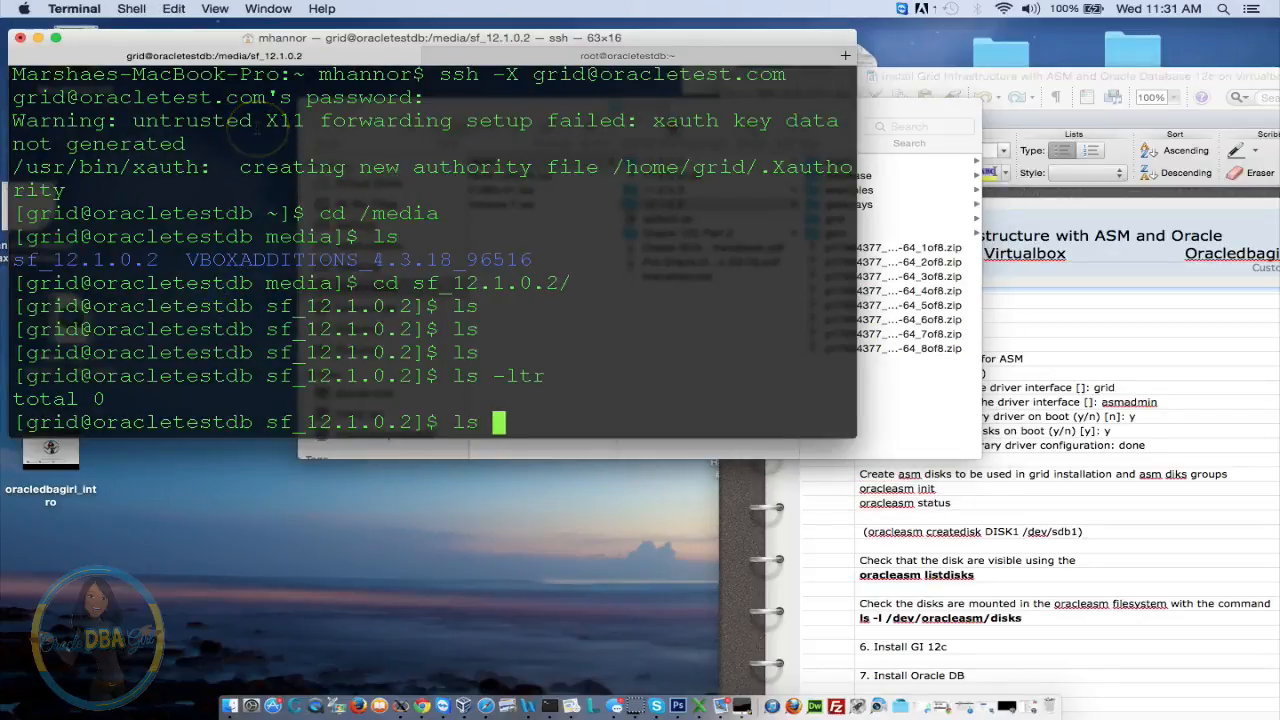
{"action": "type", "text": "-ltr"}
{"action": "key", "text": "Return"}
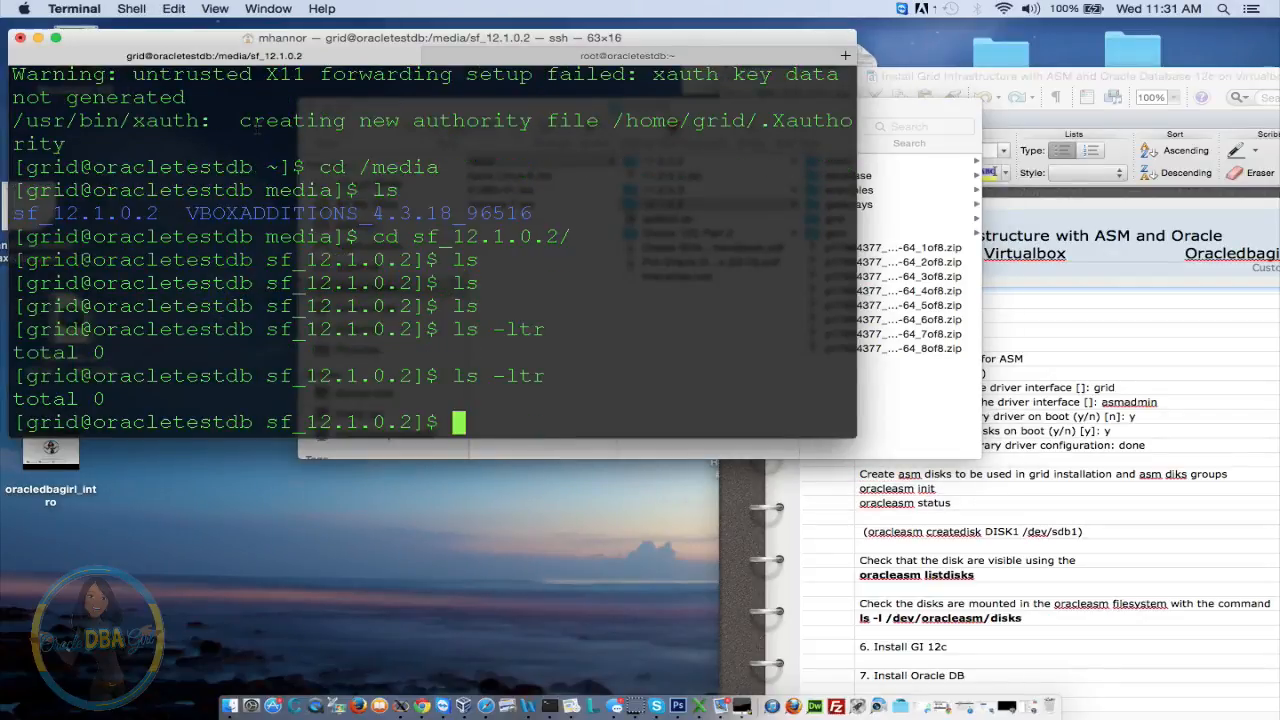
{"action": "type", "text": "exit"}
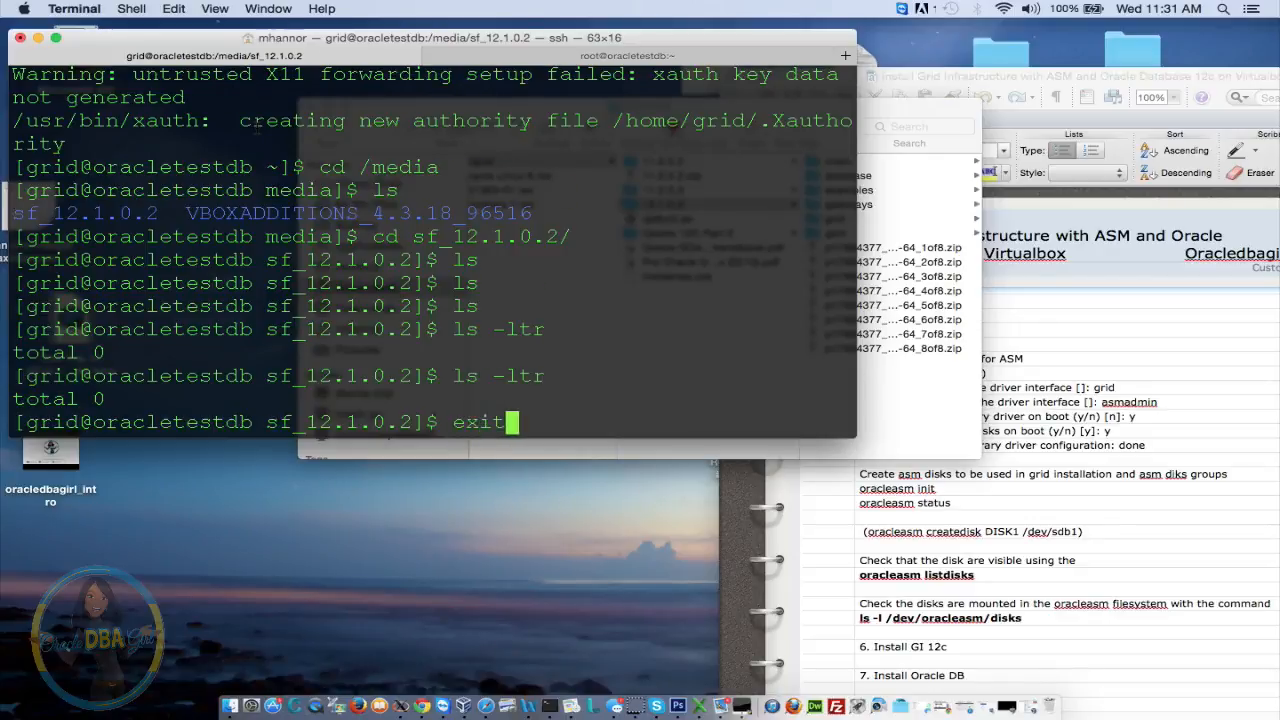
{"action": "key", "text": "Return"}
{"action": "key", "text": "Up"}
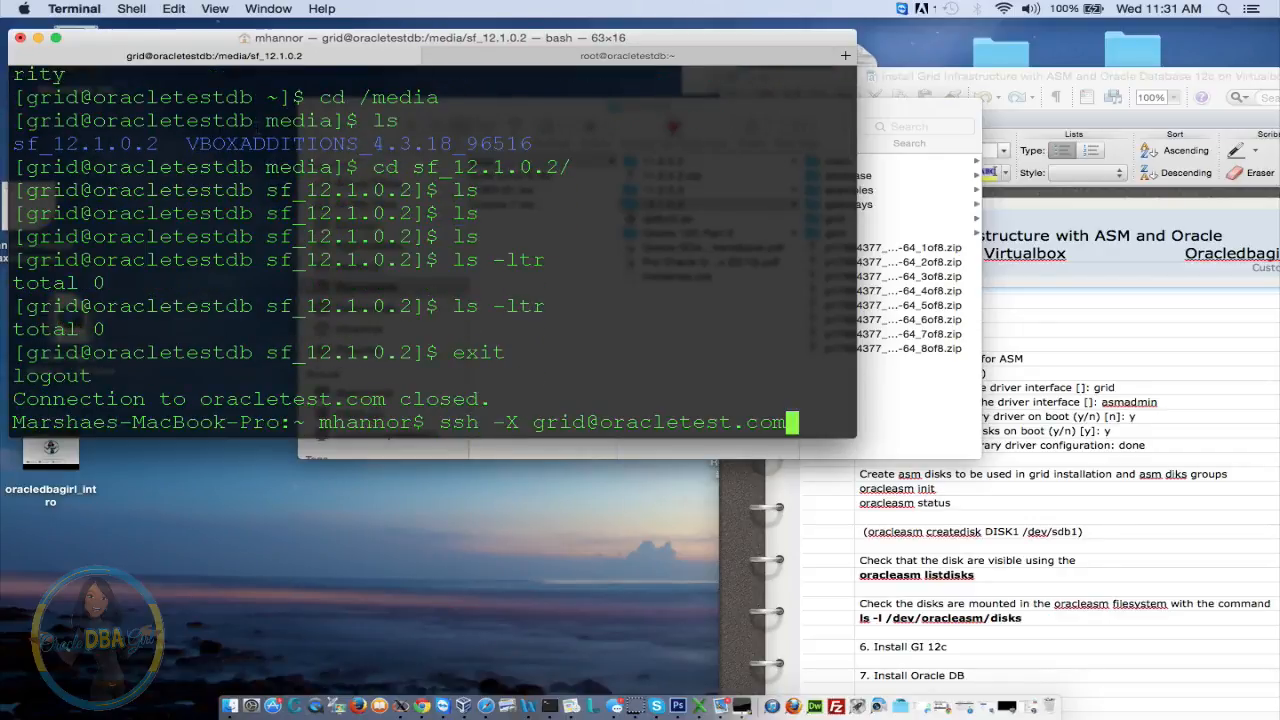
{"action": "key", "text": "Return"}
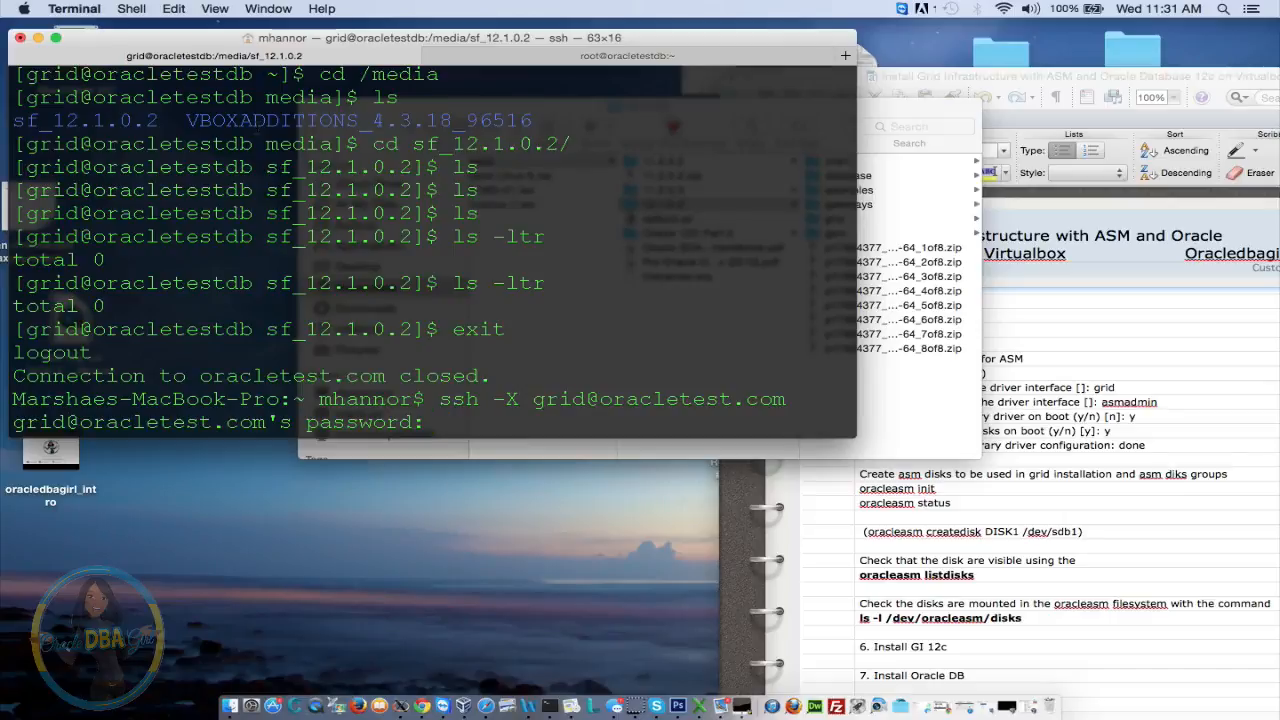
{"action": "key", "text": "Return"}
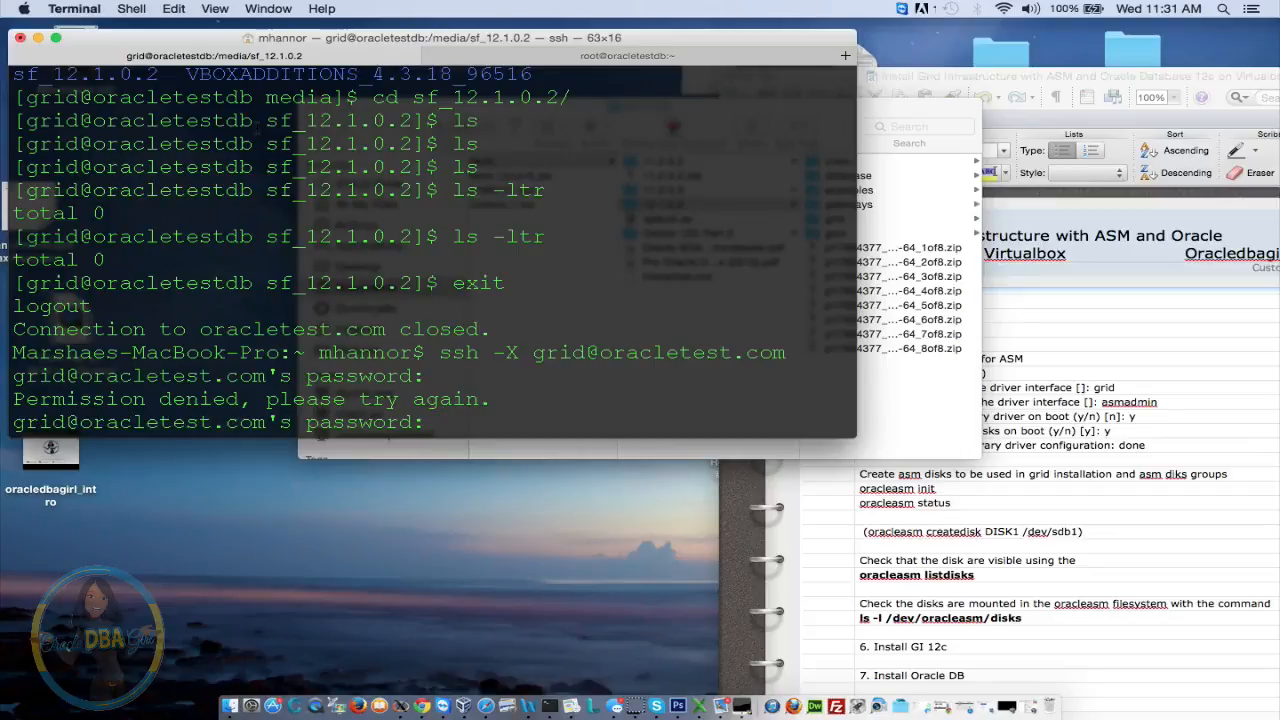
{"action": "key", "text": "Return"}
Change into /media/sf_12.1.0.2 and list its grid, database and zip files
{"action": "type", "text": "/med"}
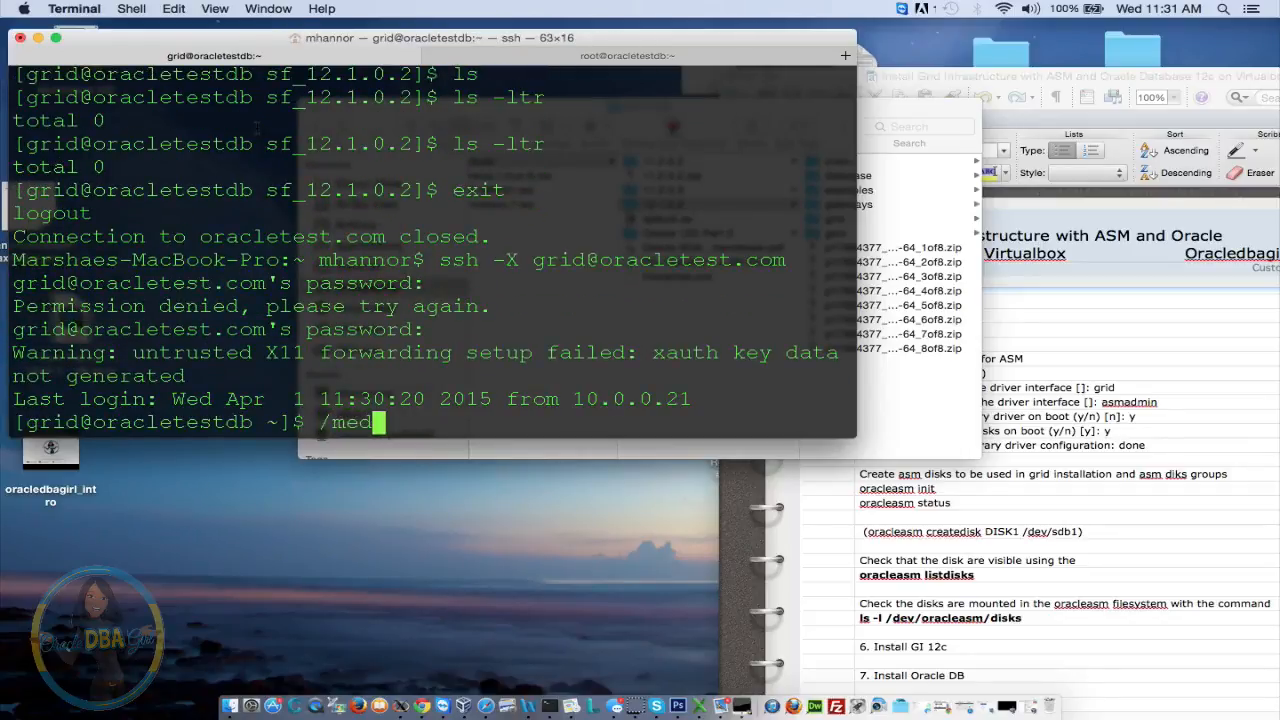
{"action": "type", "text": "ia/sf"}
{"action": "key", "text": "Tab"}
{"action": "key", "text": "Return"}
{"action": "type", "text": "ls;"}
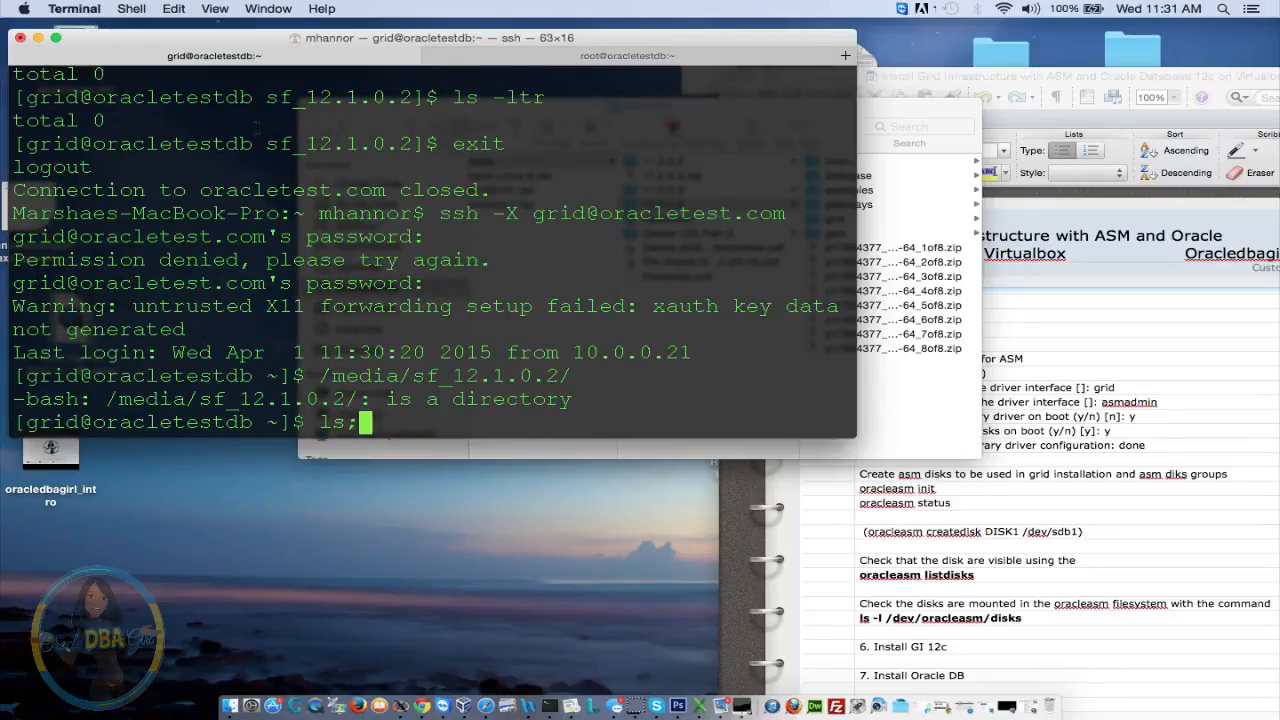
{"action": "key", "text": "BackSpace"}
{"action": "key", "text": "BackSpace"}
{"action": "key", "text": "BackSpace"}
{"action": "type", "text": "cd "}
{"action": "type", "text": "m"}
{"action": "key", "text": "BackSpace"}
{"action": "type", "text": "/media/"}
{"action": "key", "text": "Return"}
{"action": "type", "text": "ls"}
{"action": "key", "text": "Return"}
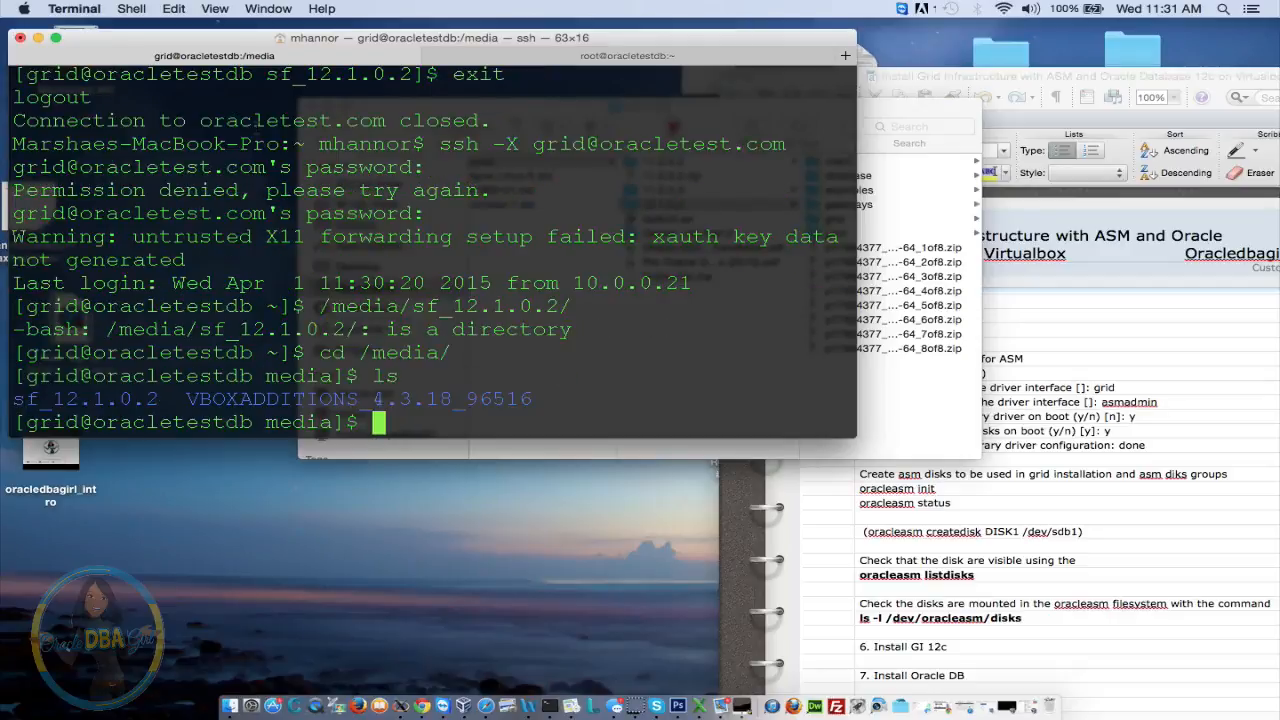
{"action": "type", "text": "cd sf"}
{"action": "key", "text": "Tab"}
{"action": "key", "text": "Return"}
{"action": "type", "text": "ls"}
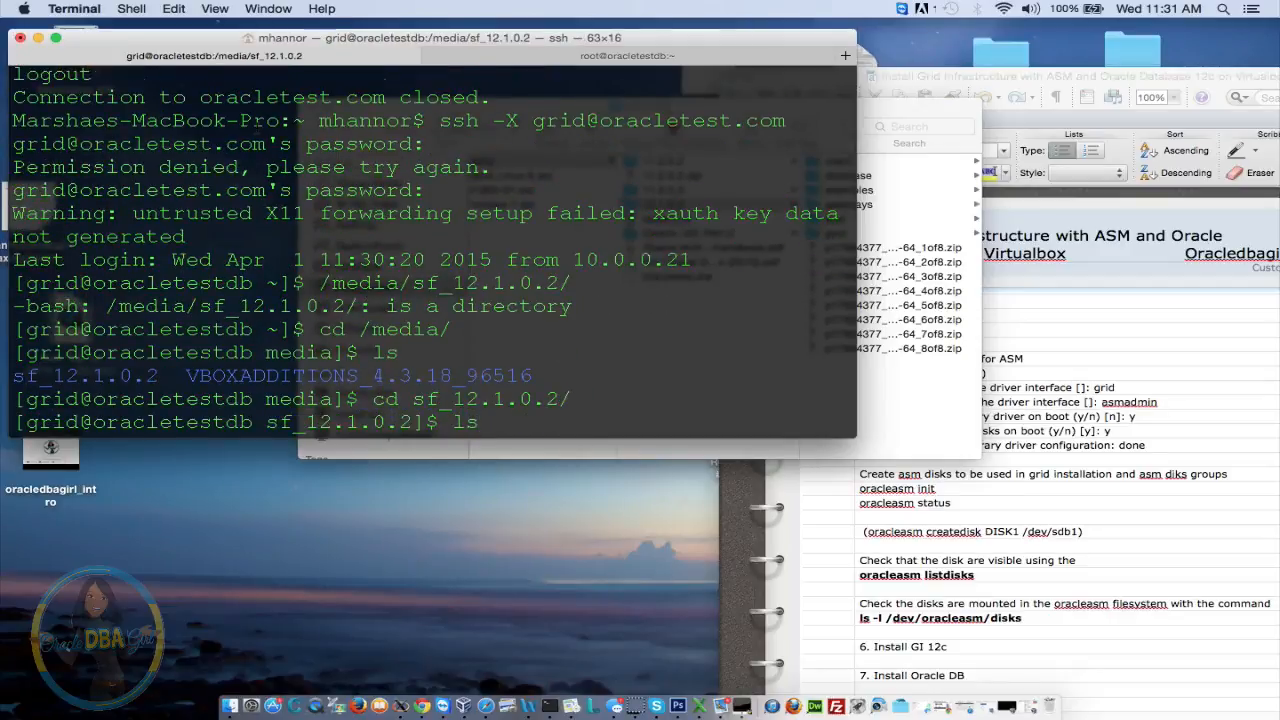
{"action": "key", "text": "Return"}
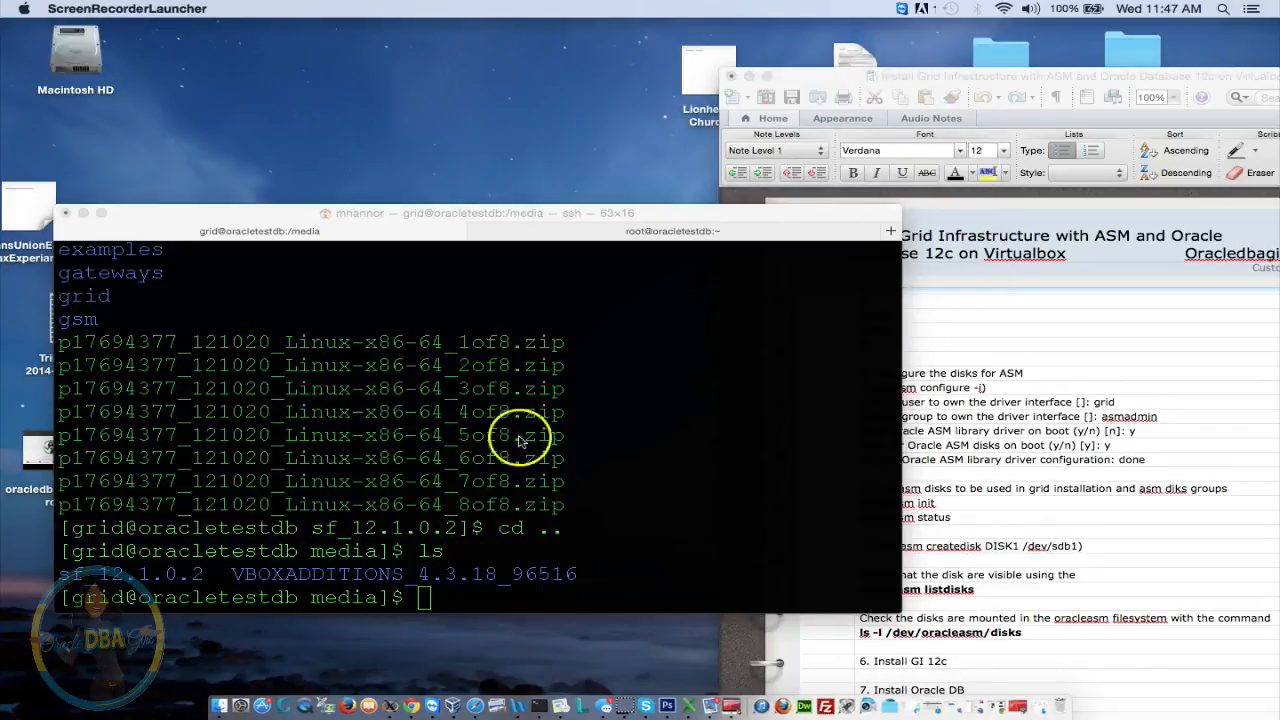
Log out and log back into the VM as grid over ssh -X
{"action": "left_click", "coordinate": [515, 502]}
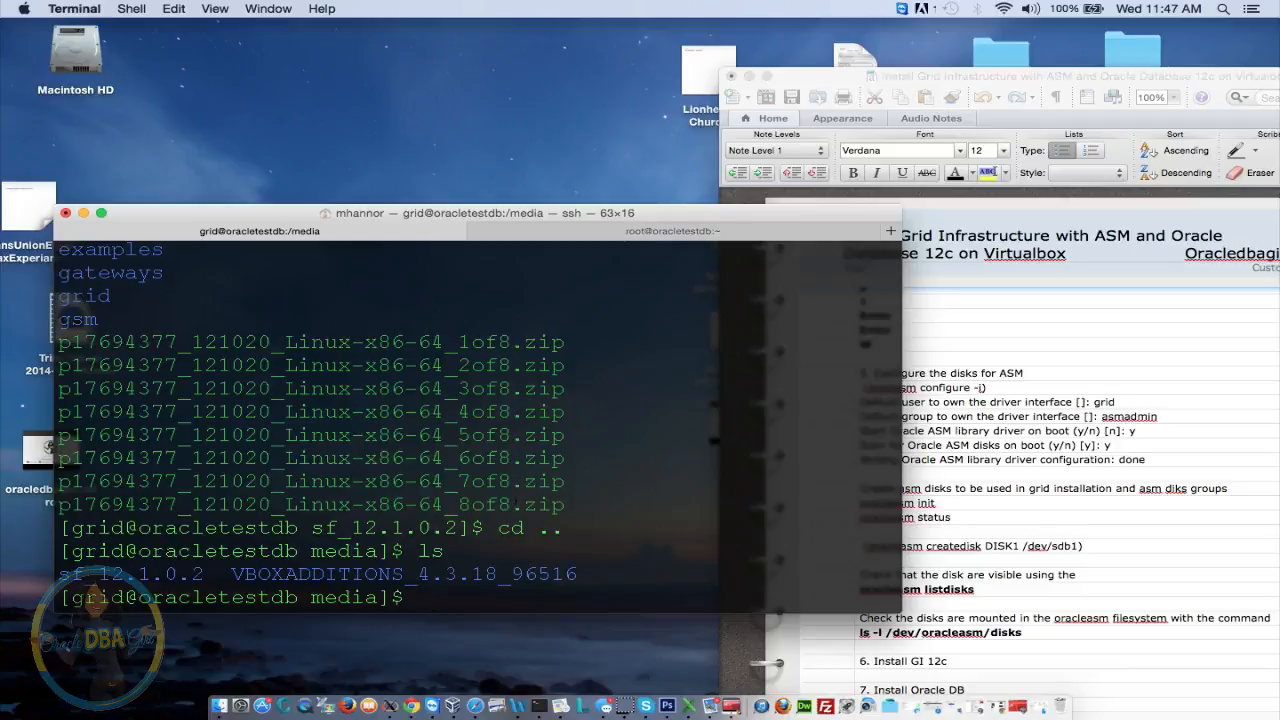
{"action": "type", "text": "exit"}
{"action": "key", "text": "Return"}
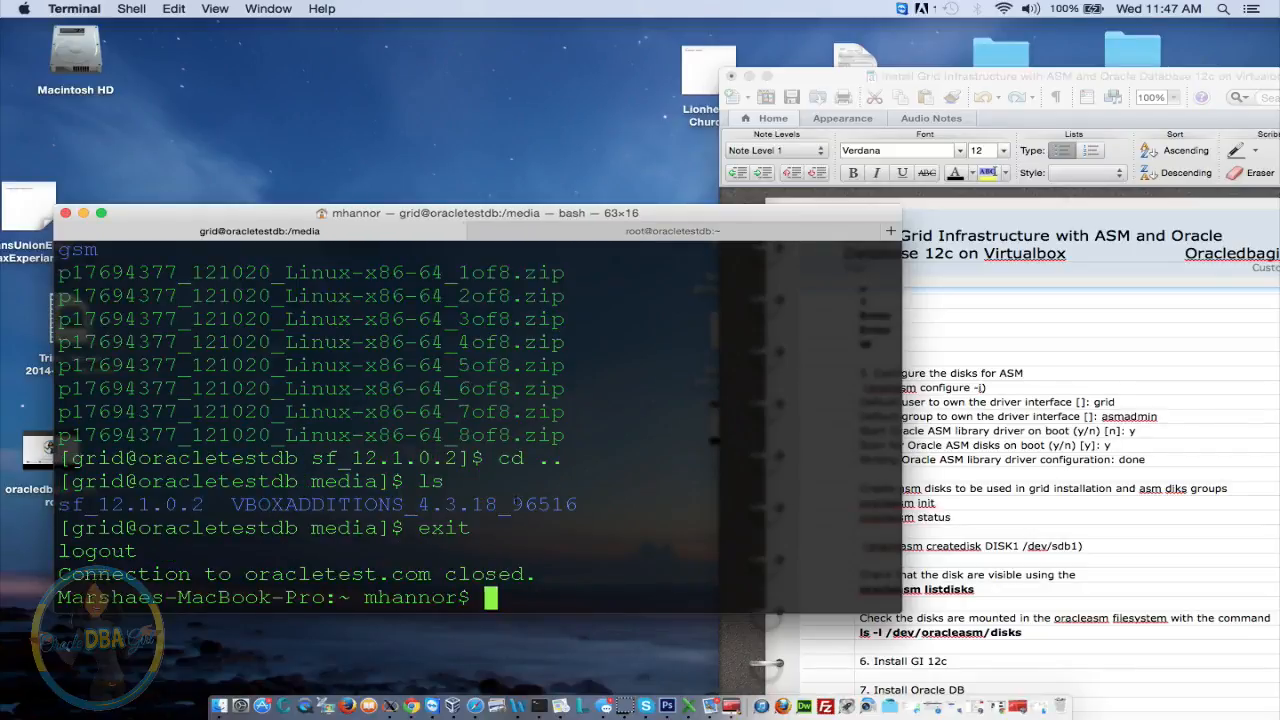
{"action": "key", "text": "Up"}
{"action": "key", "text": "Return"}
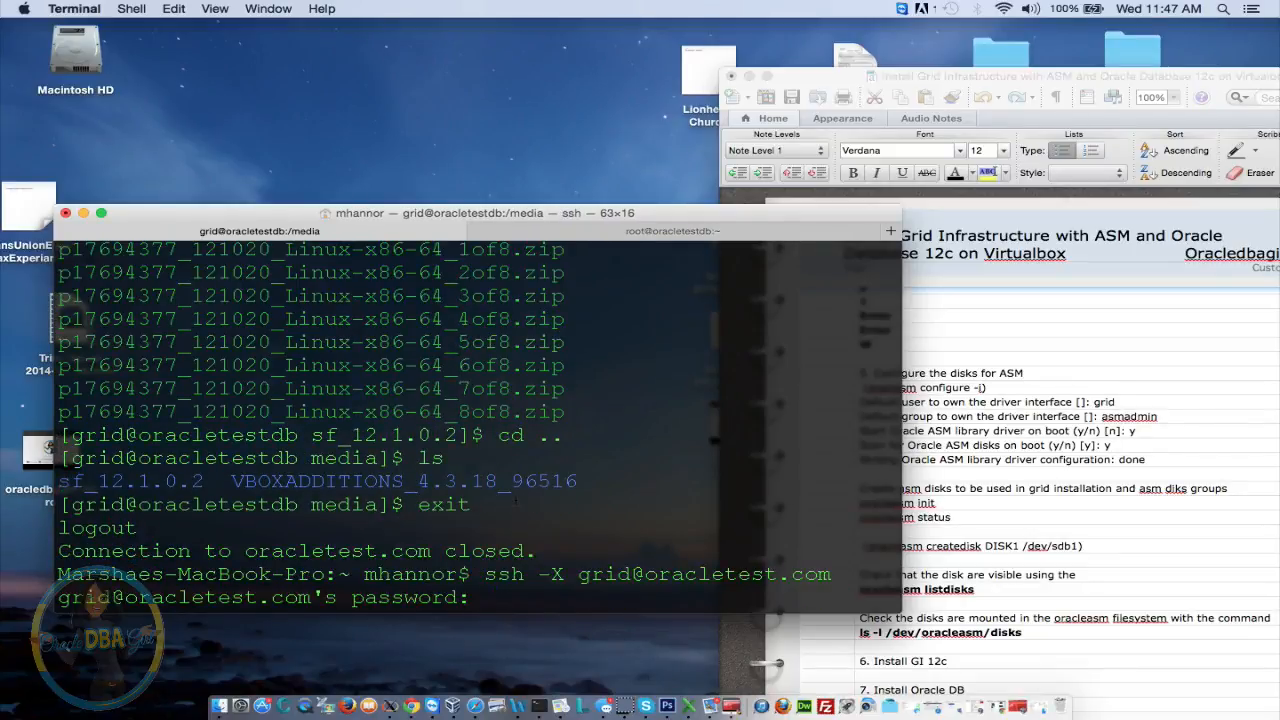
{"action": "key", "text": "Return"}
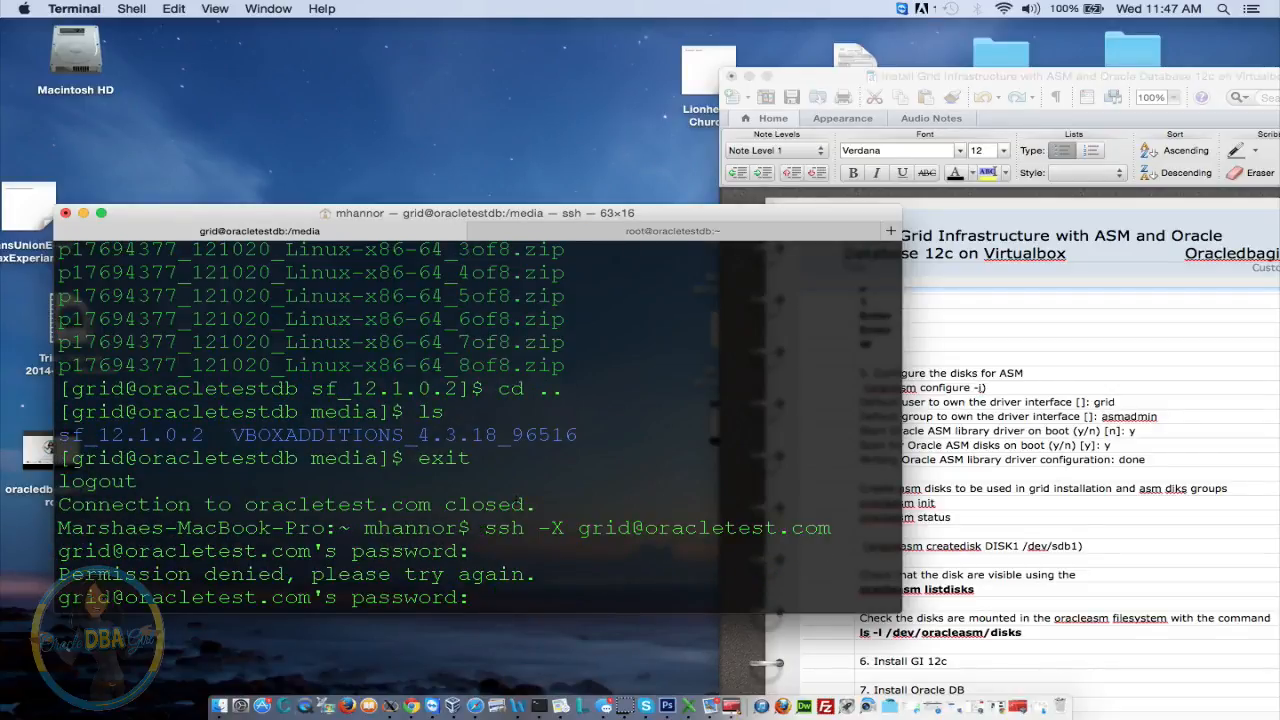
{"action": "key", "text": "Return"}
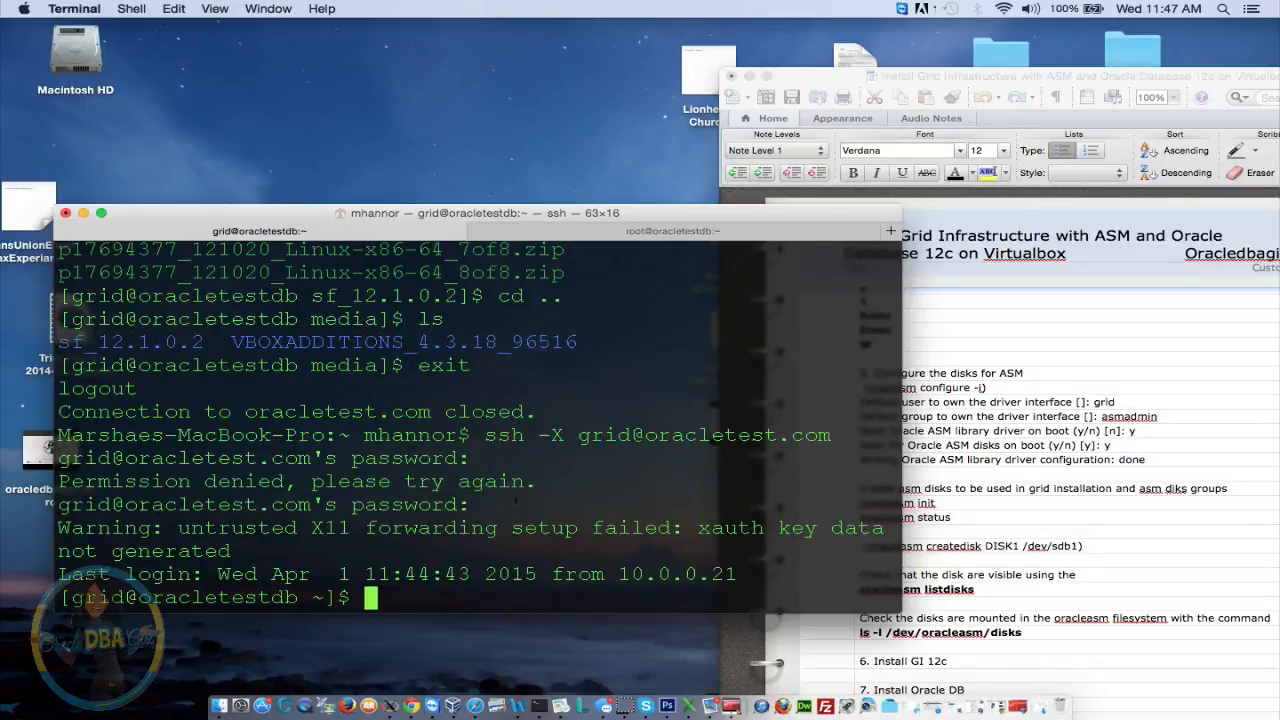
Go to /media/sf_12.1.0.2 and list the shared folder's contents
{"action": "type", "text": "cd /media"}
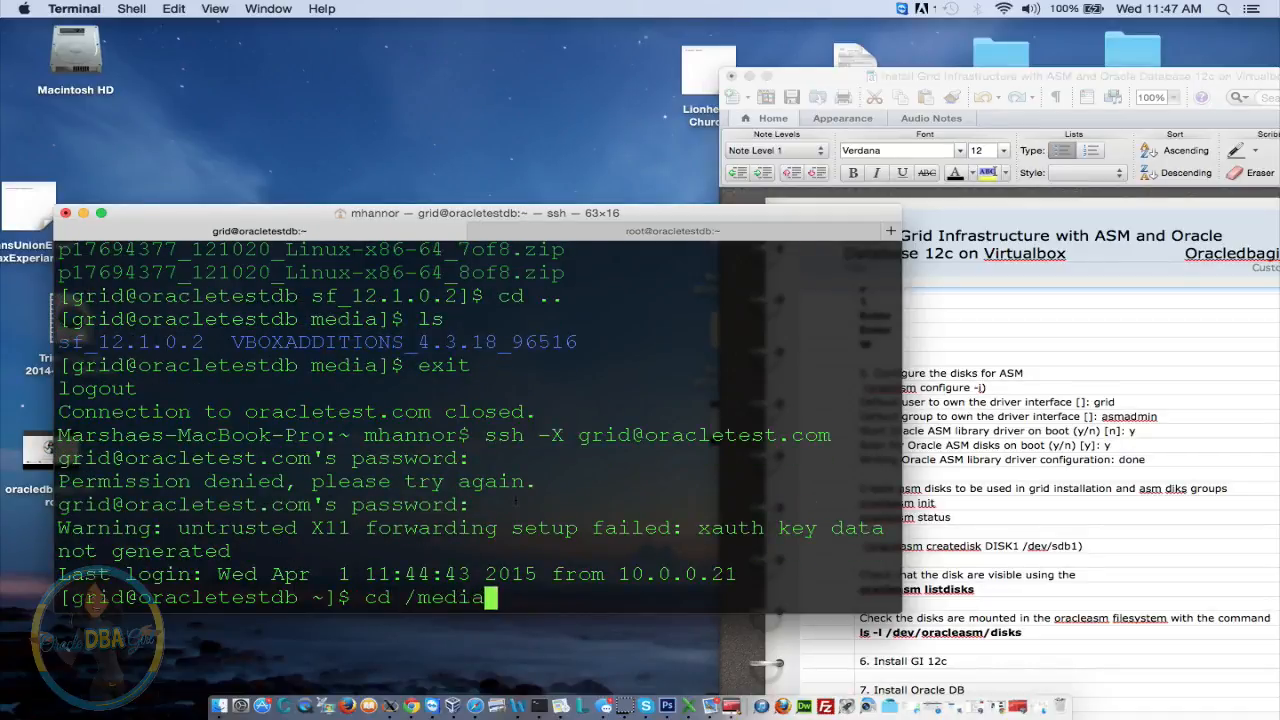
{"action": "key", "text": "Return"}
{"action": "type", "text": "ls"}
{"action": "key", "text": "Return"}
{"action": "type", "text": "cd s"}
{"action": "key", "text": "Tab"}
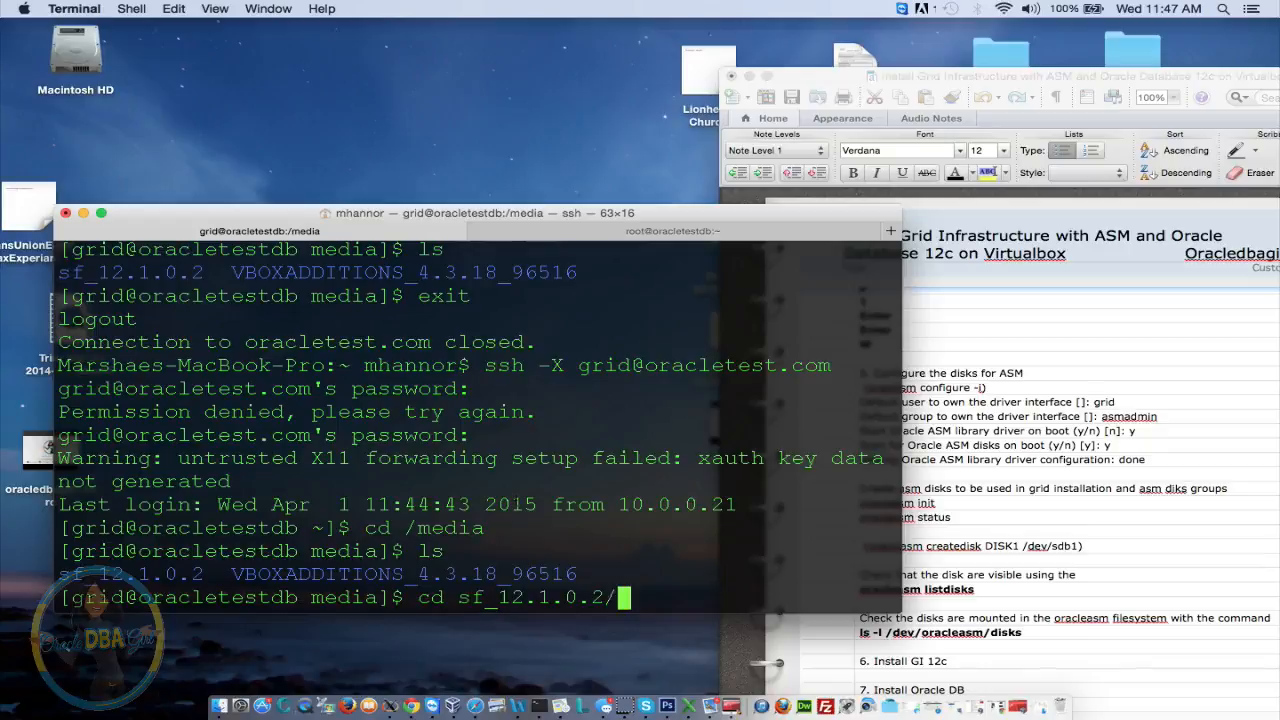
{"action": "key", "text": "Return"}
{"action": "type", "text": "ls"}
{"action": "key", "text": "Return"}
Enter the grid folder, list runInstaller, runcluvfy.sh and stage, and type ./runInstaller
{"action": "type", "text": "cd "}
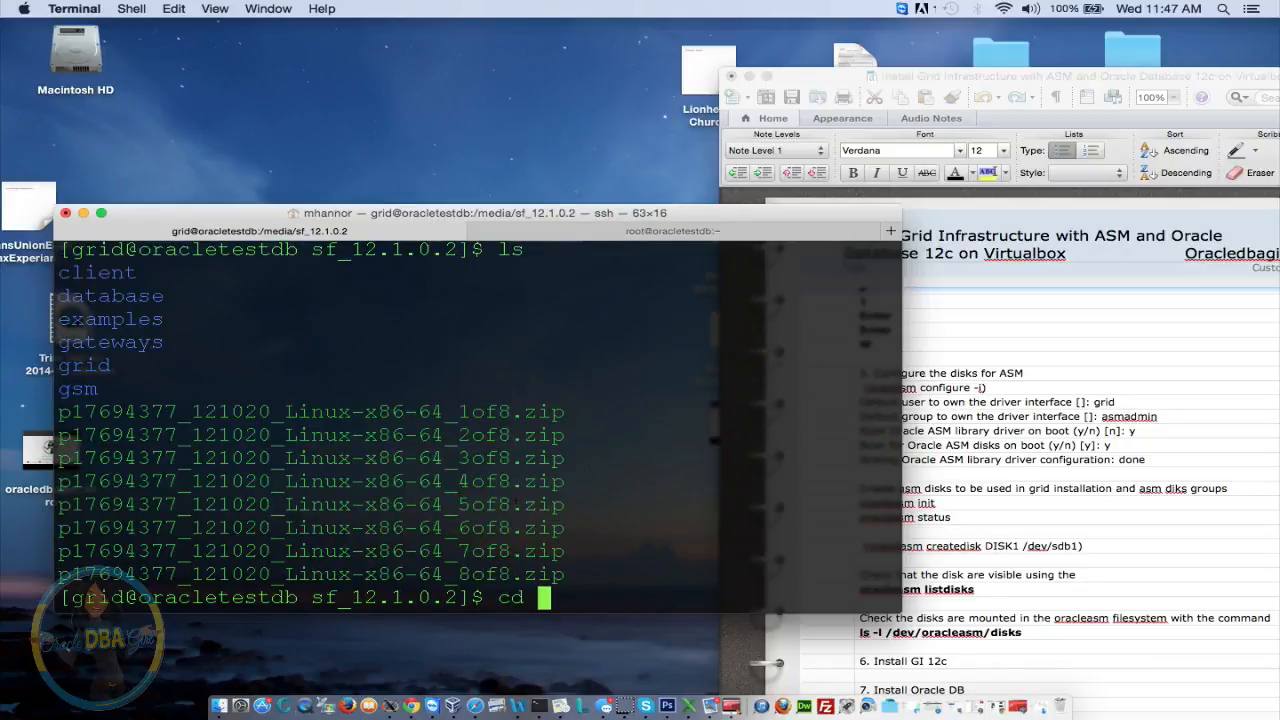
{"action": "type", "text": "grid"}
{"action": "key", "text": "Return"}
{"action": "type", "text": "ls"}
{"action": "key", "text": "Return"}
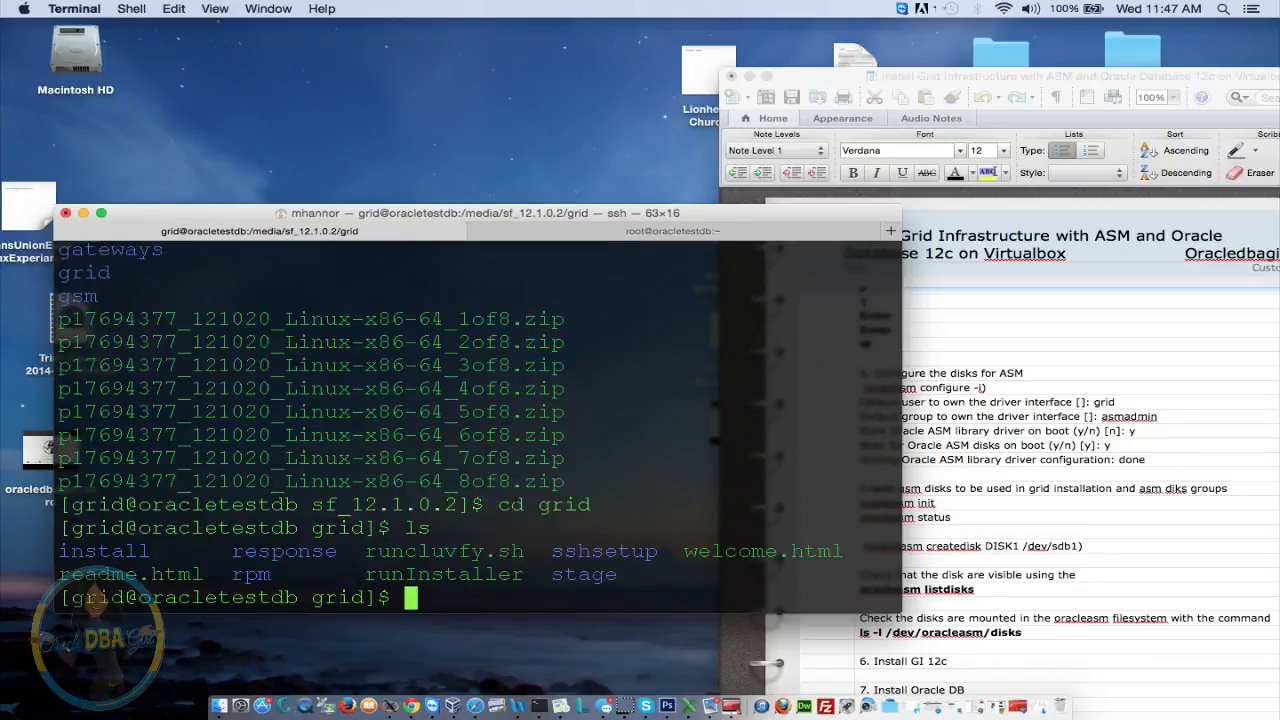
{"action": "type", "text": "./run"}
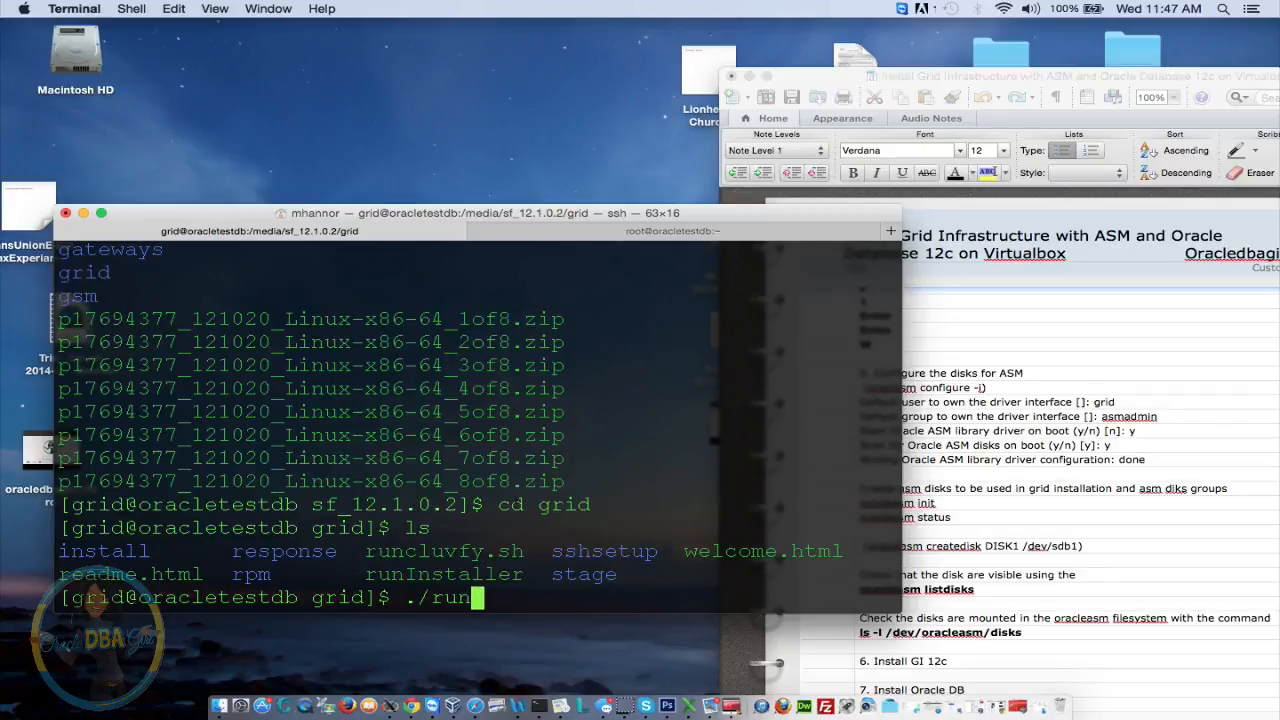
{"action": "type", "text": "Installer"}
Run ./runInstaller and move the Grid Infrastructure installer window to the top left
{"action": "key", "text": "Return"}
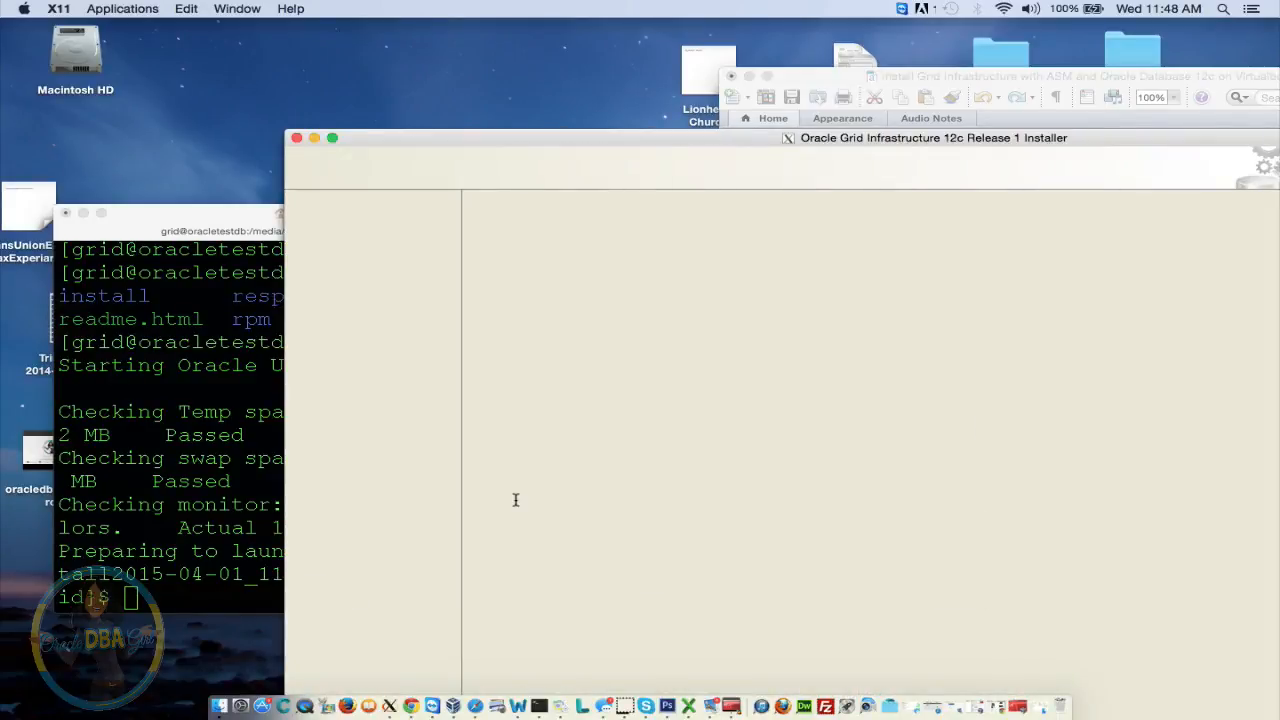
{"action": "left_click_drag", "start_coordinate": [503, 140], "coordinate": [231, 44]}
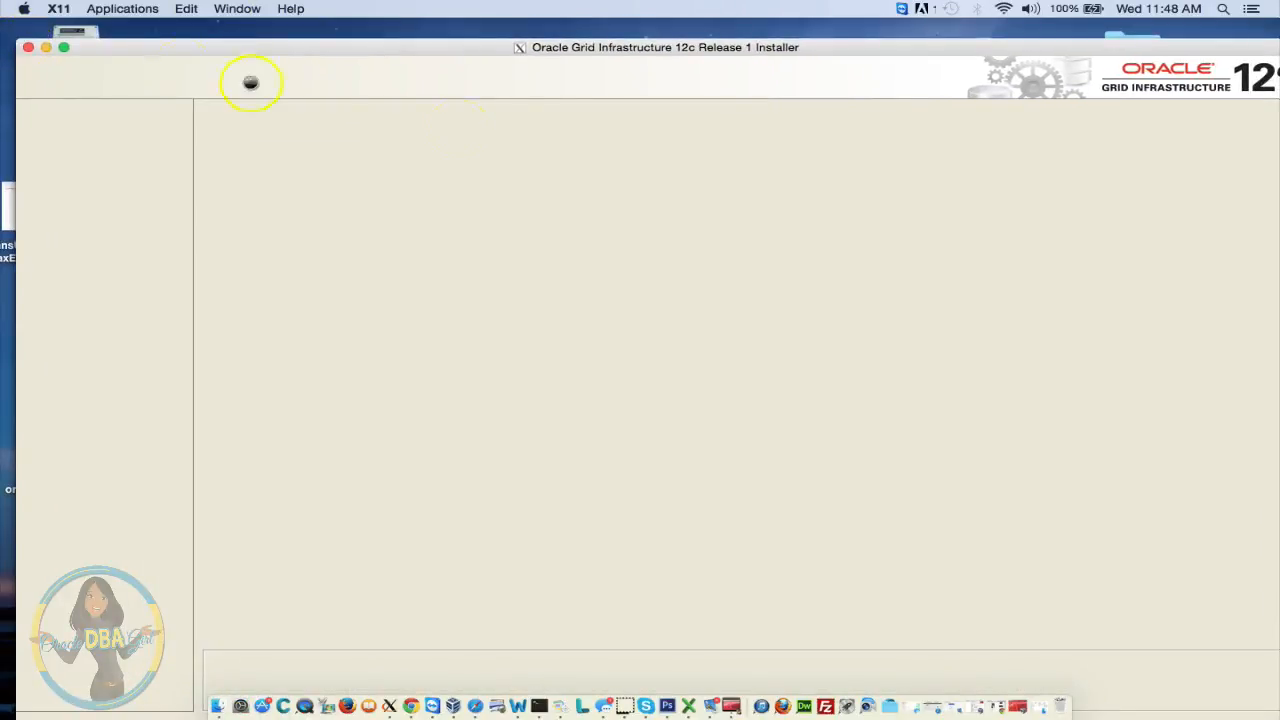
{"action": "left_click_drag", "start_coordinate": [396, 51], "coordinate": [402, 22]}
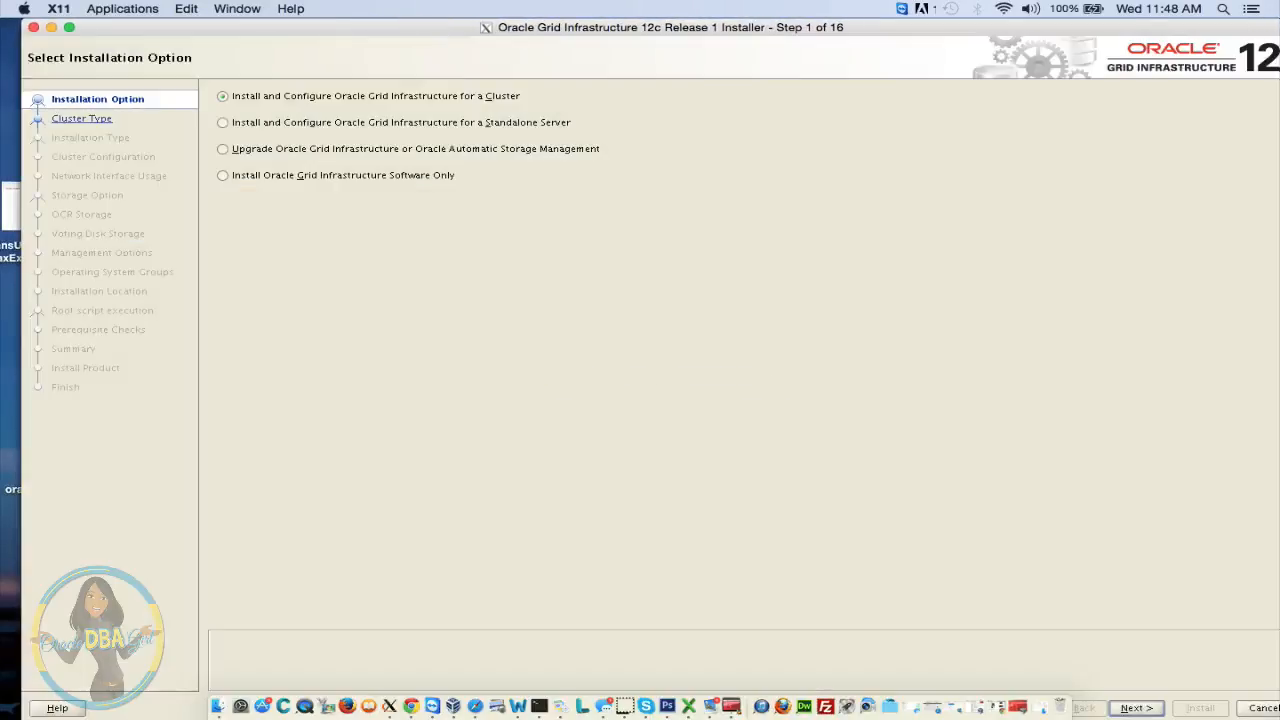
Select Install and Configure for a Standalone Server and keep English as the product language
{"action": "left_click", "coordinate": [286, 126]}
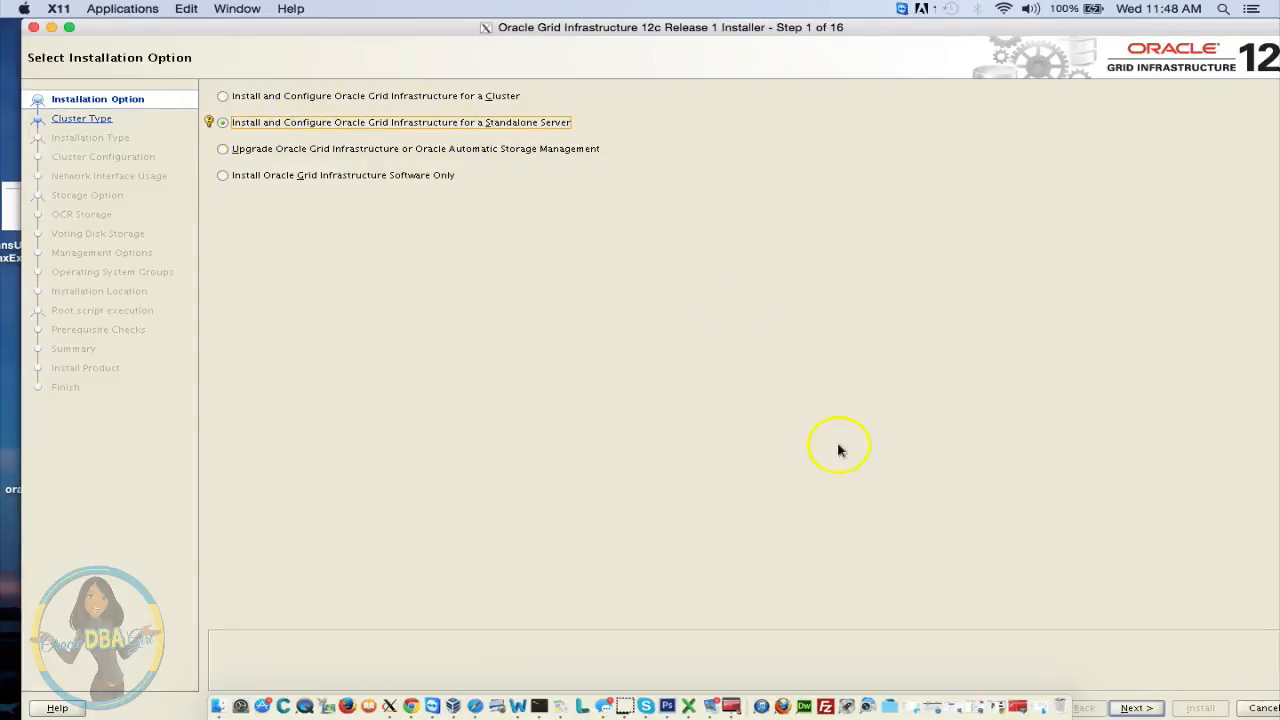
{"action": "left_click", "coordinate": [1136, 710]}
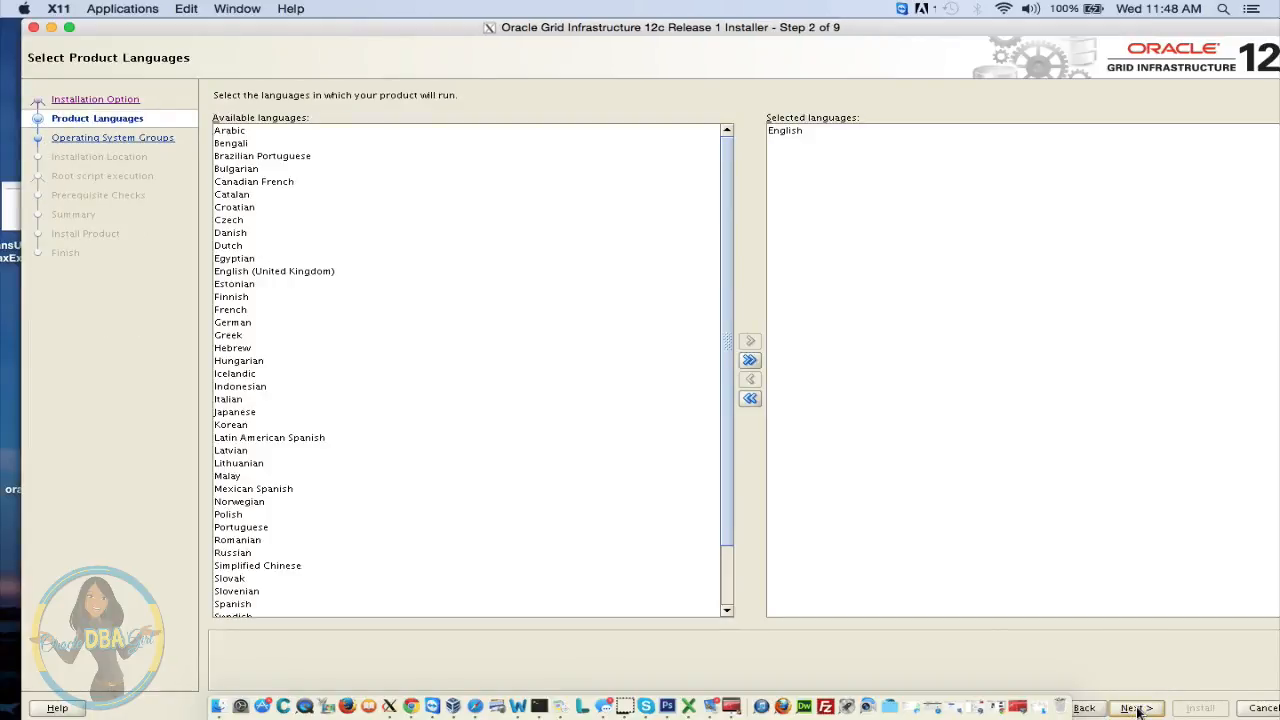
{"action": "left_click", "coordinate": [1136, 709]}
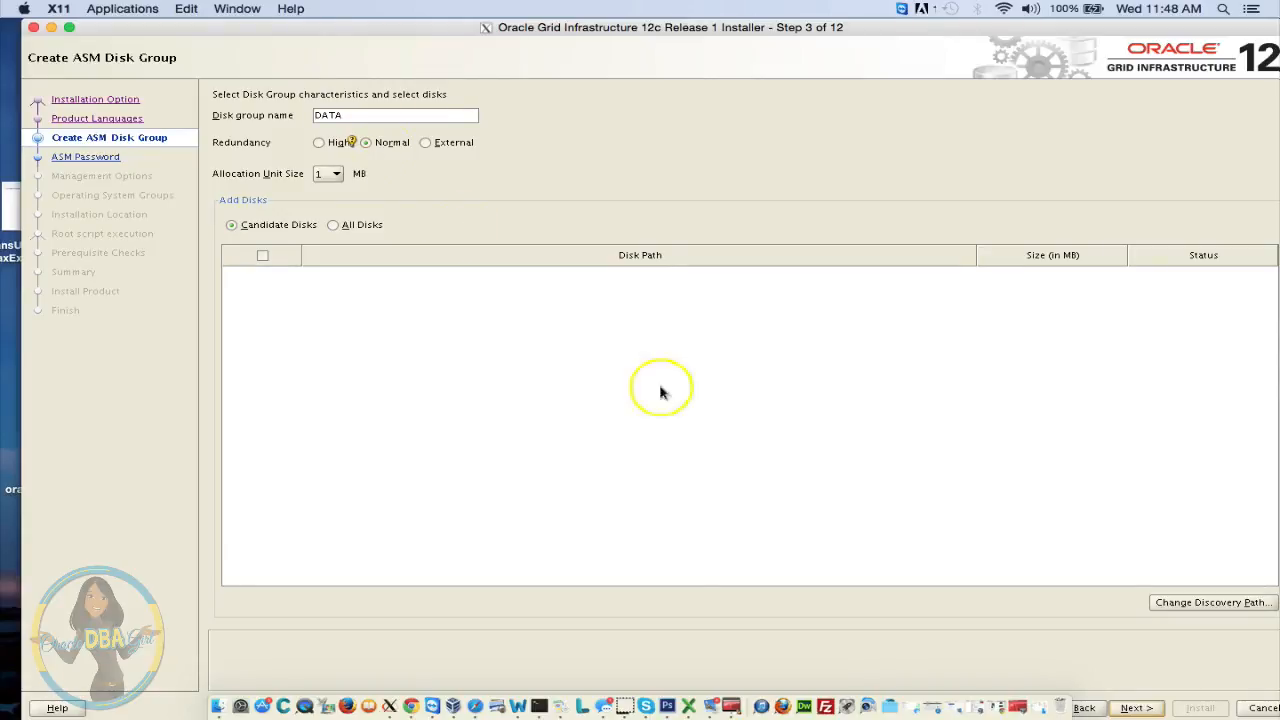
Set the disk discovery path to /dev/oracleasm/disks and add DATA1 and DATA2 to DATA
{"action": "left_click", "coordinate": [1195, 606]}
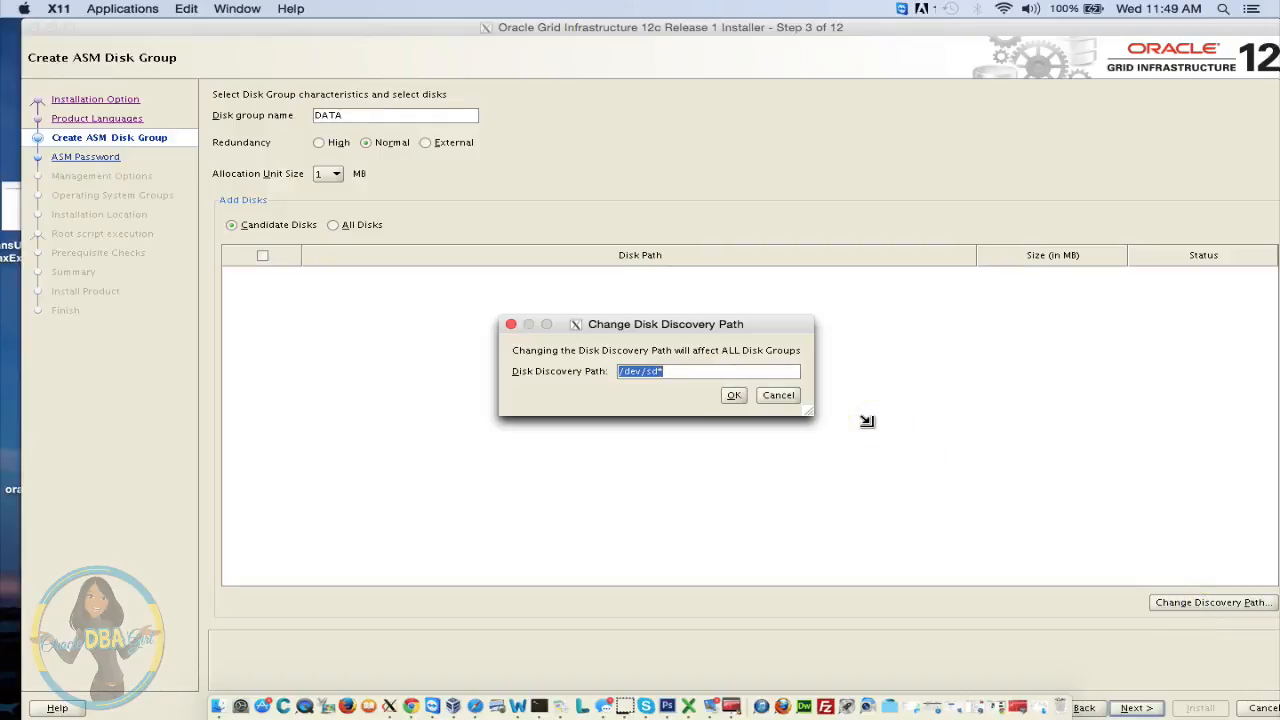
{"action": "type", "text": "/dev/oracleasm/disks"}
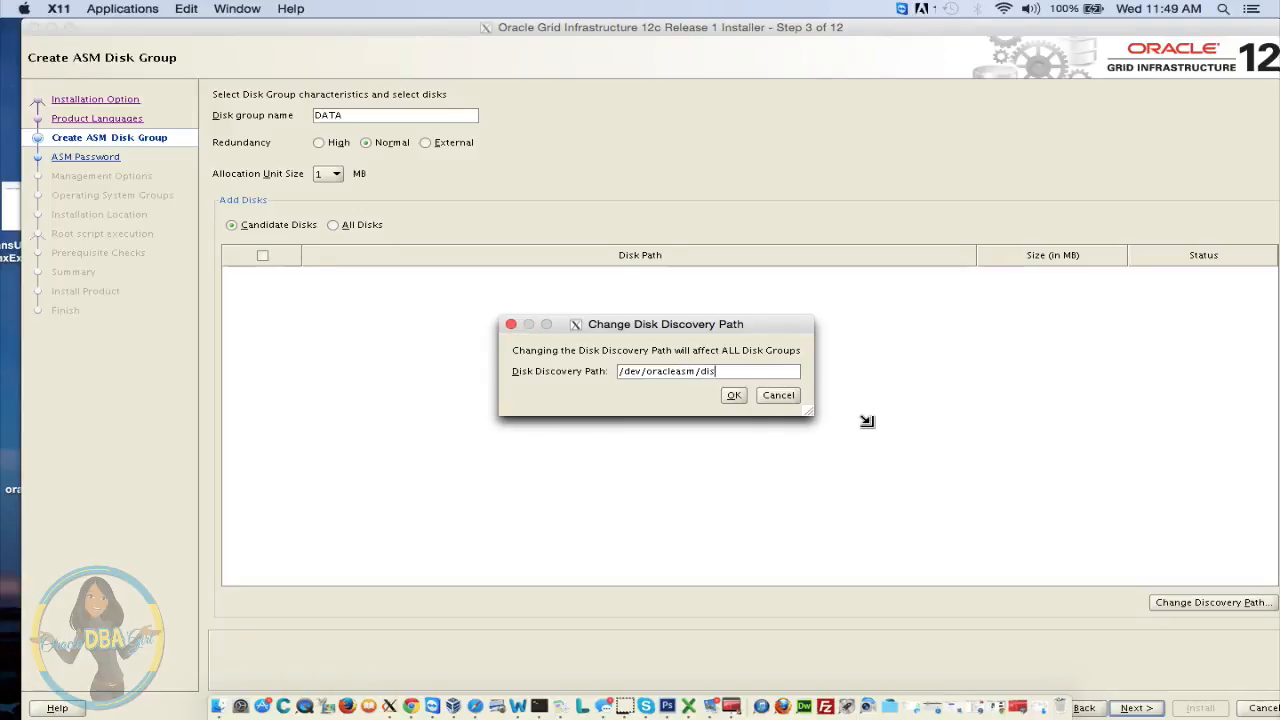
{"action": "left_click", "coordinate": [734, 396]}
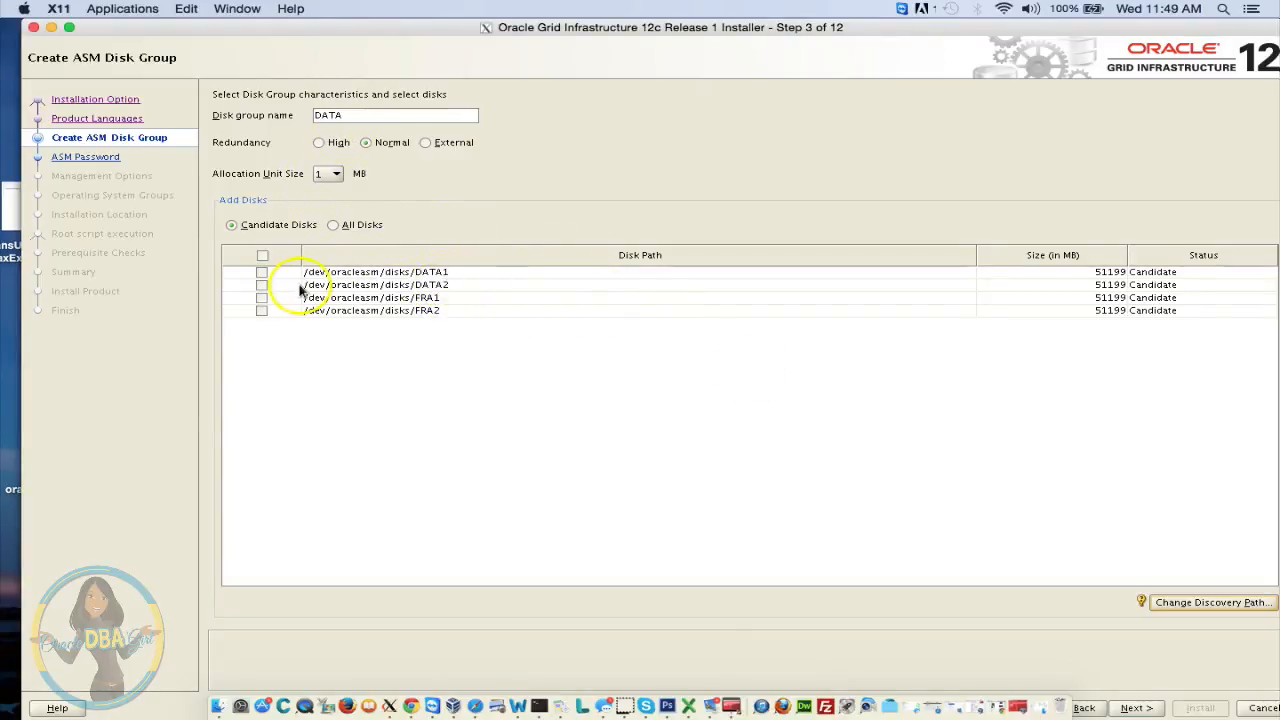
{"action": "left_click", "coordinate": [261, 272]}
{"action": "left_click", "coordinate": [261, 285]}
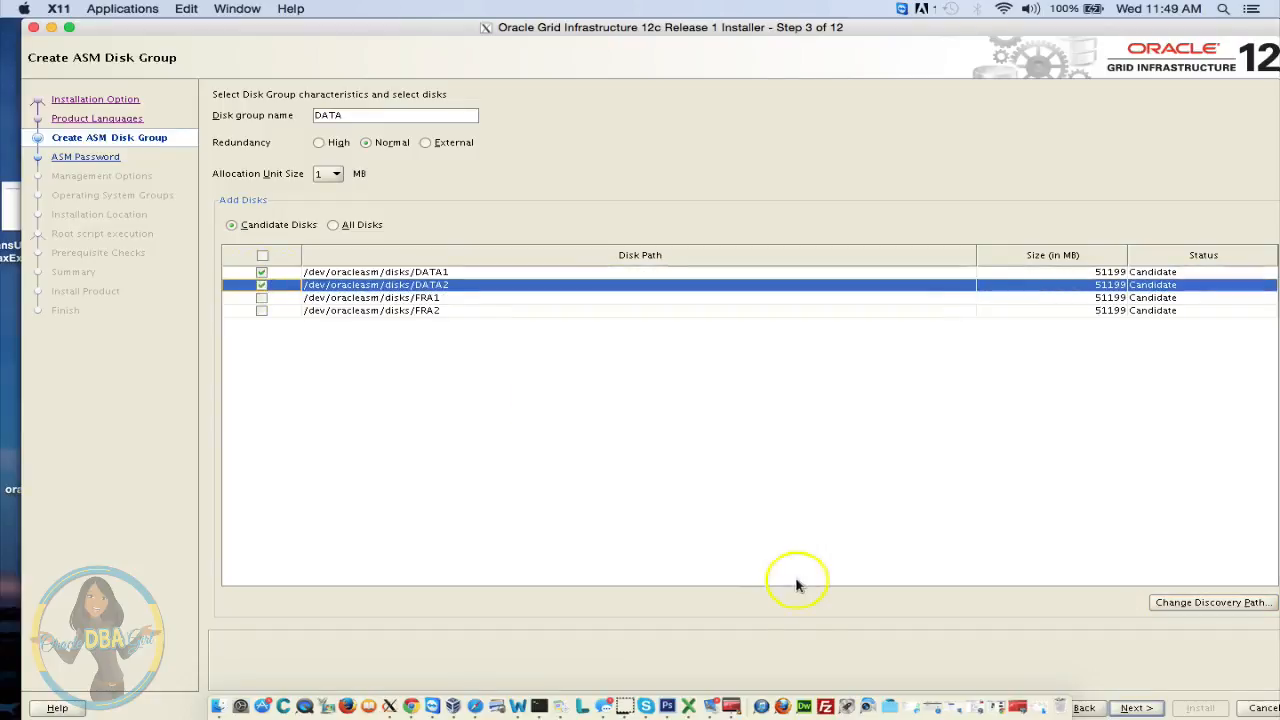
{"action": "left_click", "coordinate": [1135, 708]}
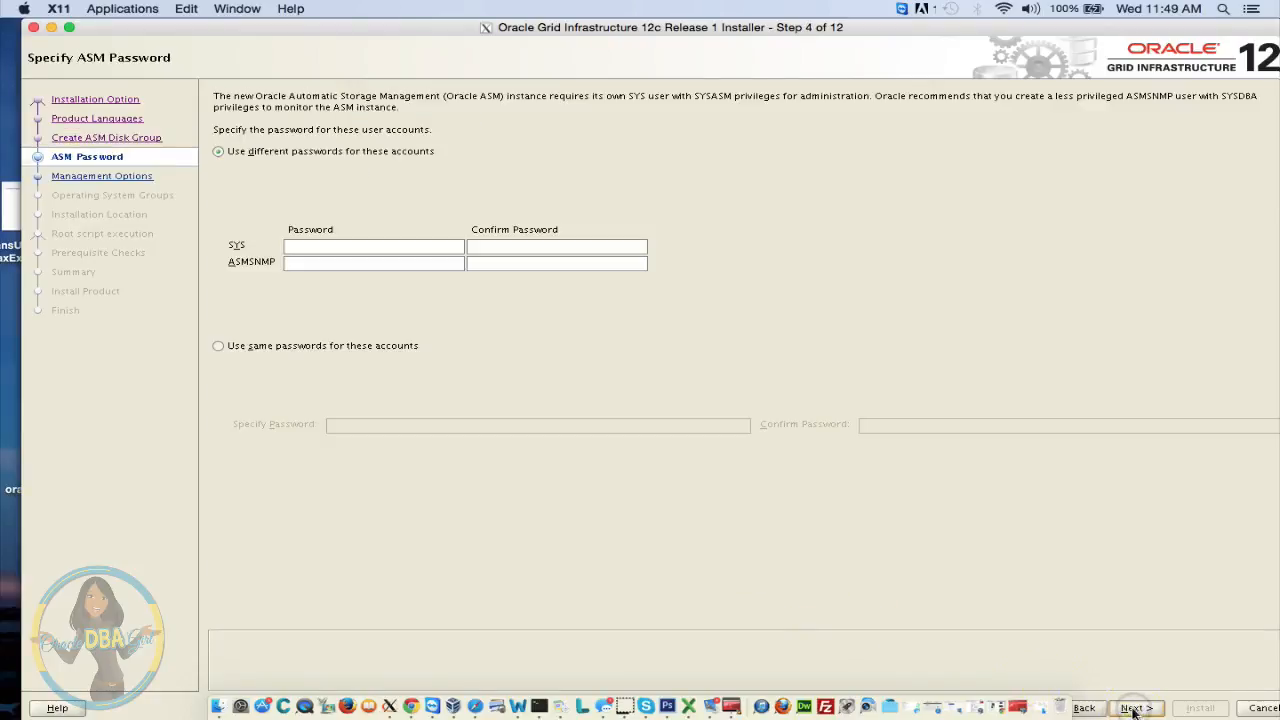
Give SYS and ASMSNMP one shared, confirmed password and advance to Management Options
{"action": "left_click", "coordinate": [255, 347]}
{"action": "left_click", "coordinate": [438, 423]}
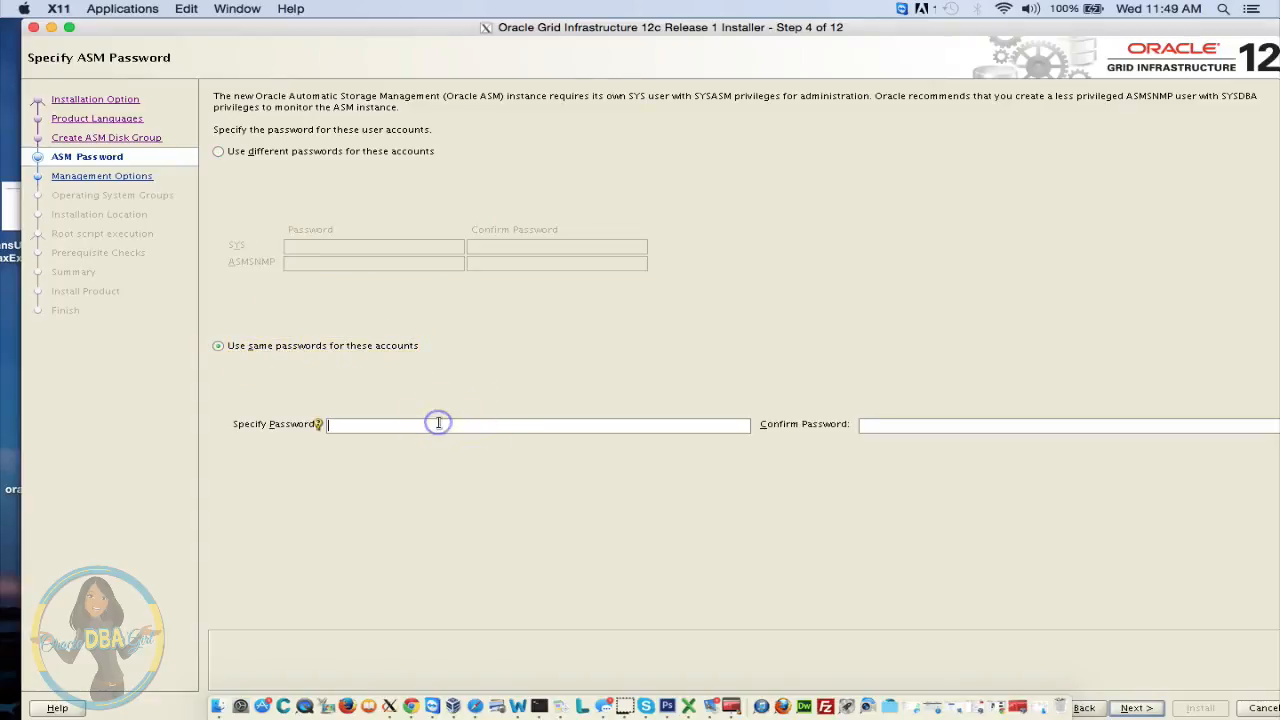
{"action": "type", "text": "o"}
{"action": "type", "text": "•••••"}
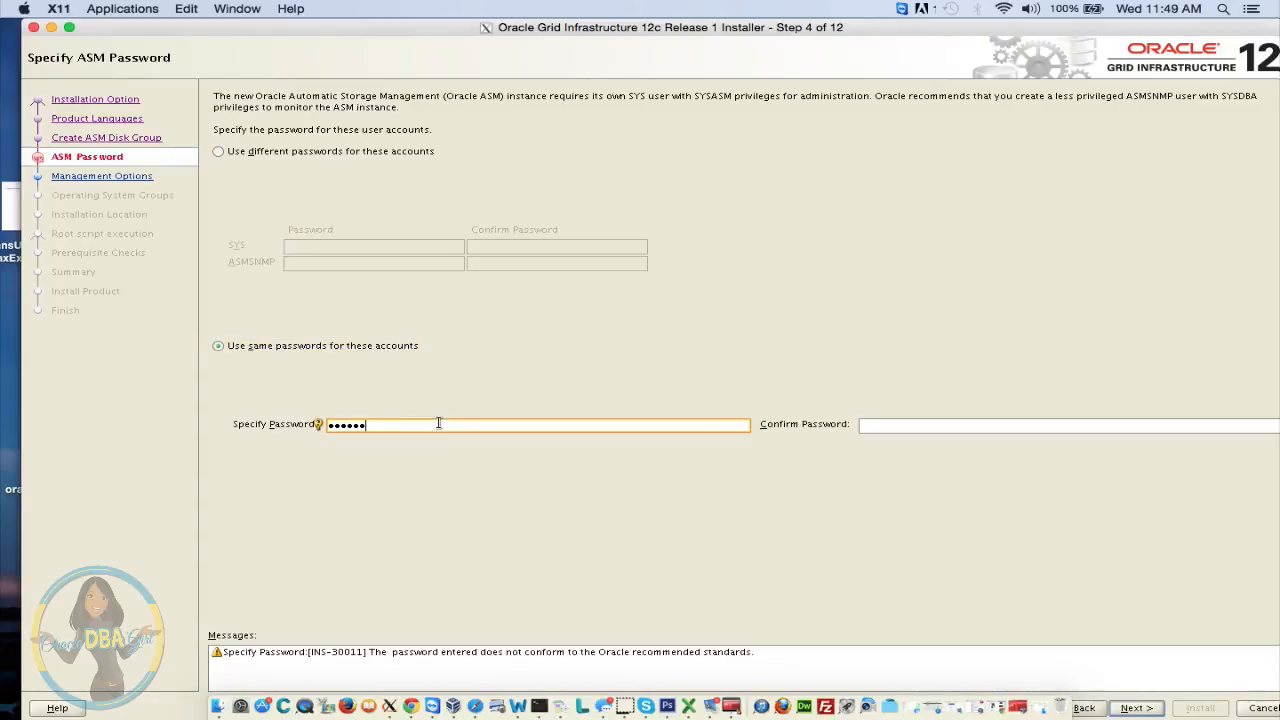
{"action": "type", "text": "••••••"}
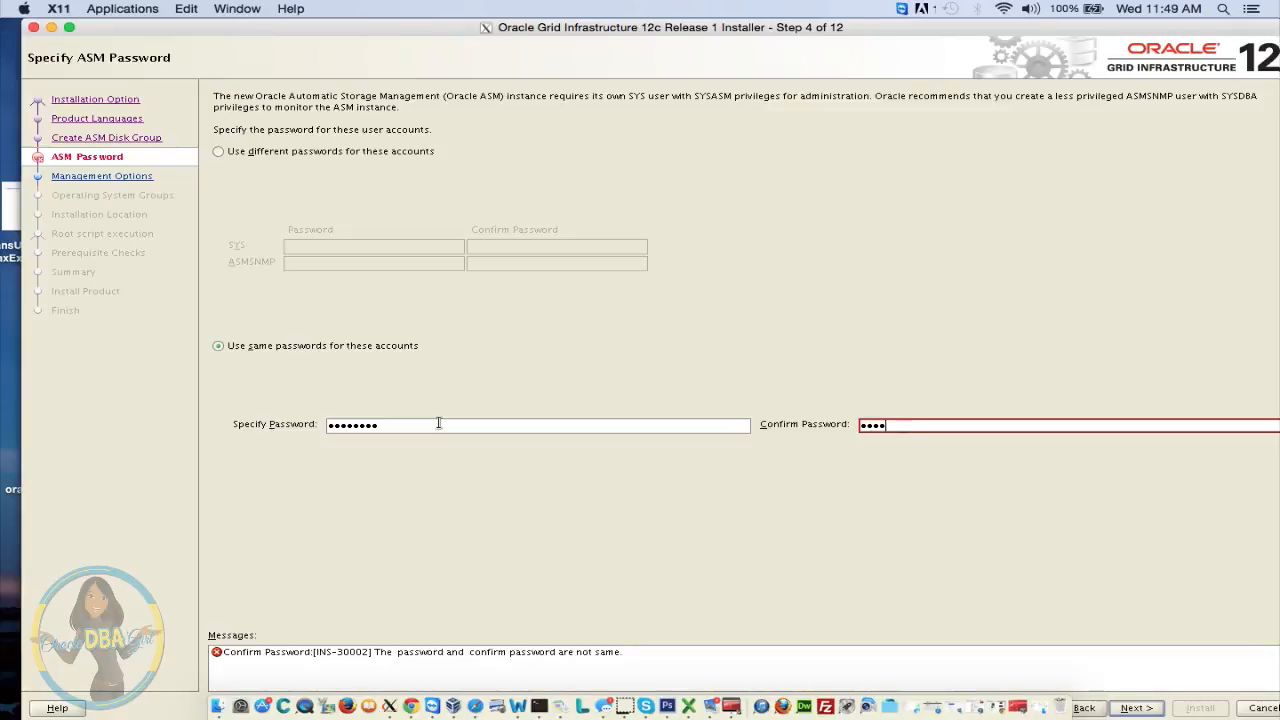
{"action": "type", "text": "••••"}
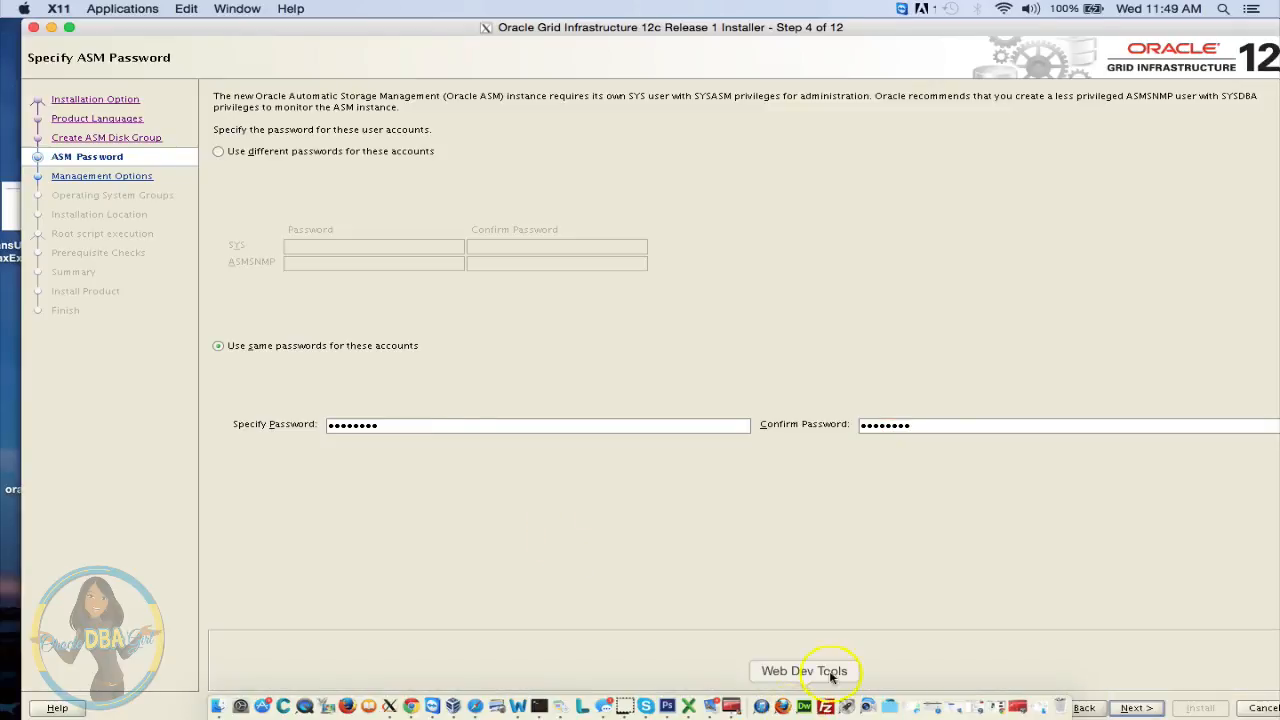
{"action": "left_click", "coordinate": [1134, 708]}
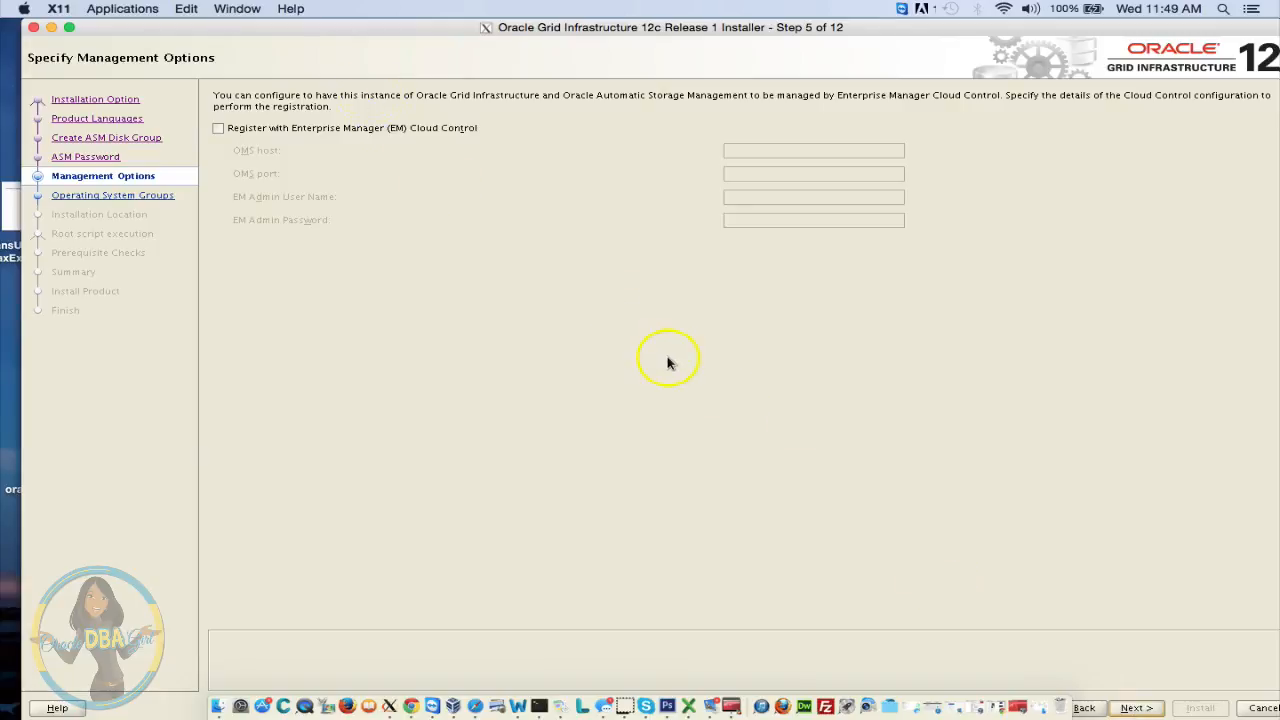
Skip Cloud Control registration and keep the default asmadmin, asmdba and asmoper groups
{"action": "left_click", "coordinate": [1134, 708]}
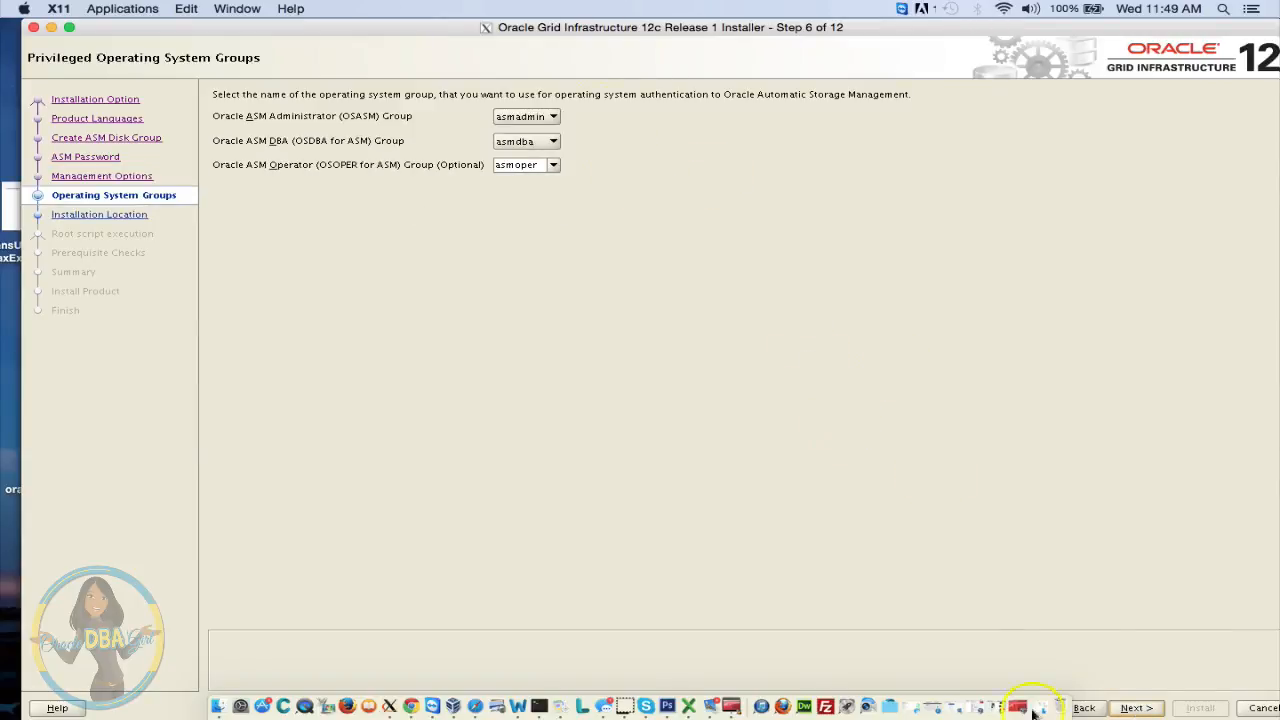
{"action": "left_click", "coordinate": [1136, 708]}
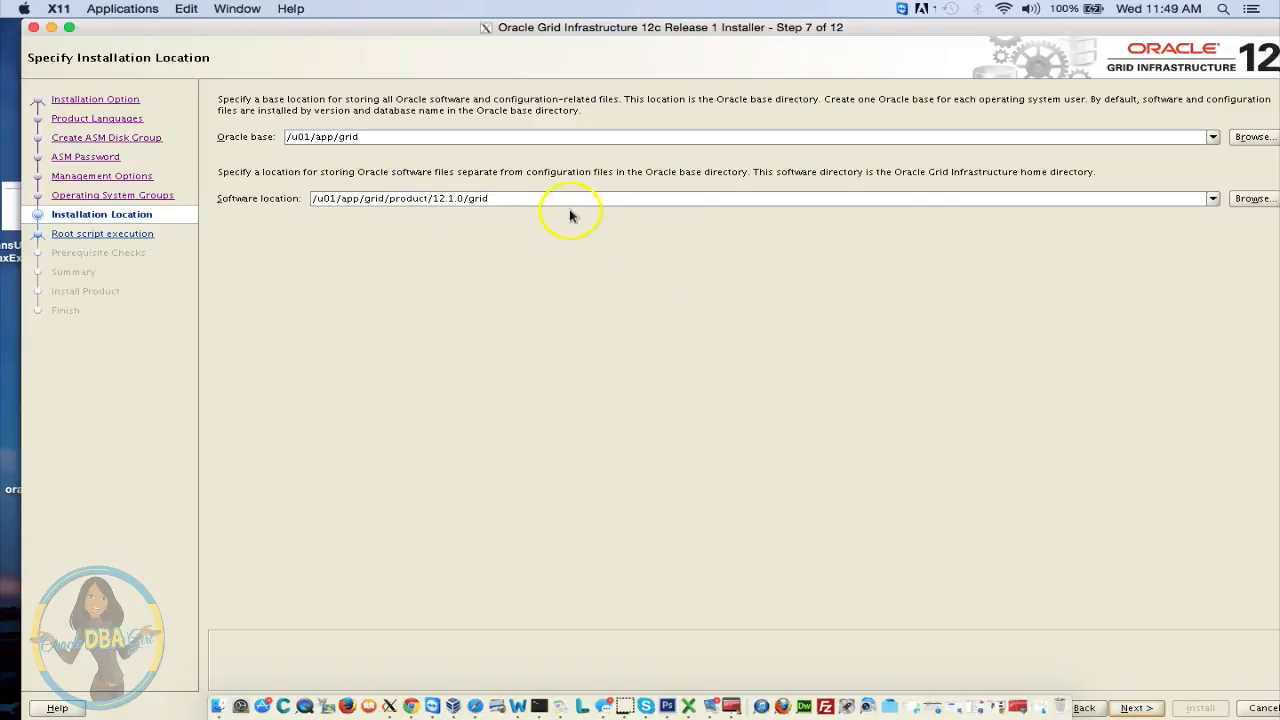
Set the software location to /u01/app/12.1.0.2/grid and continue past Installation Location
{"action": "left_click", "coordinate": [1270, 200]}
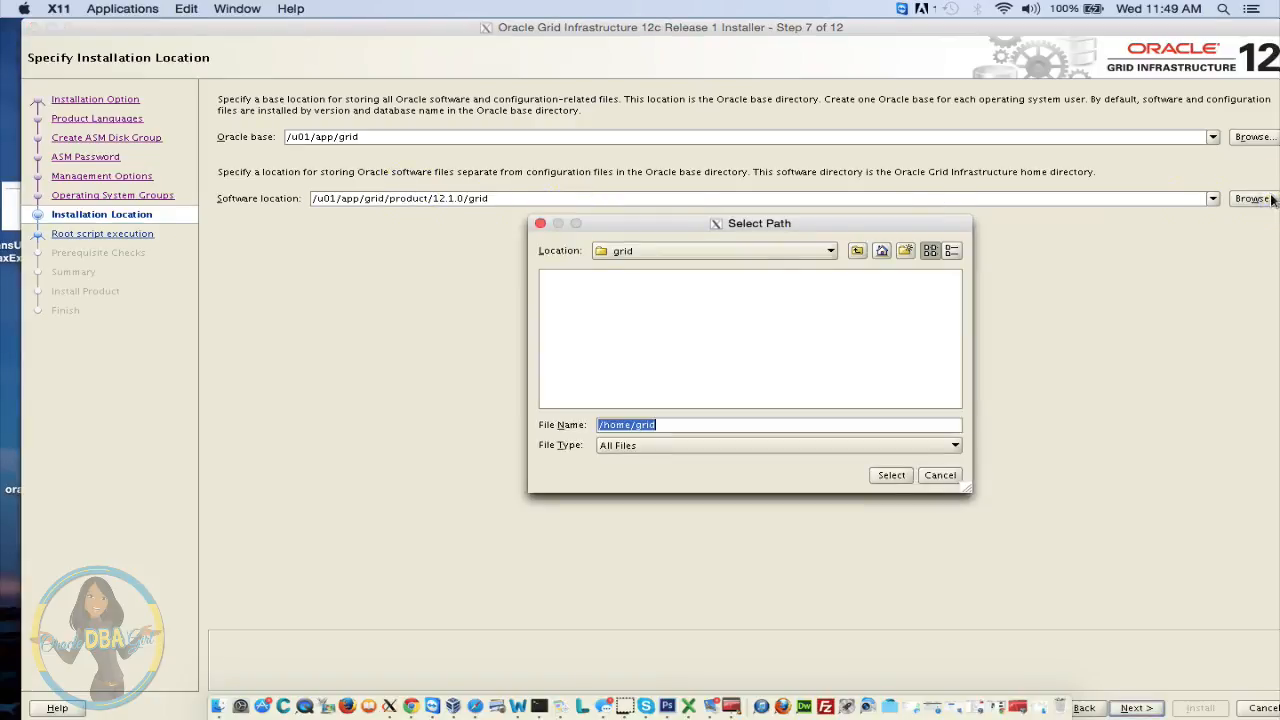
{"action": "left_click", "coordinate": [755, 251]}
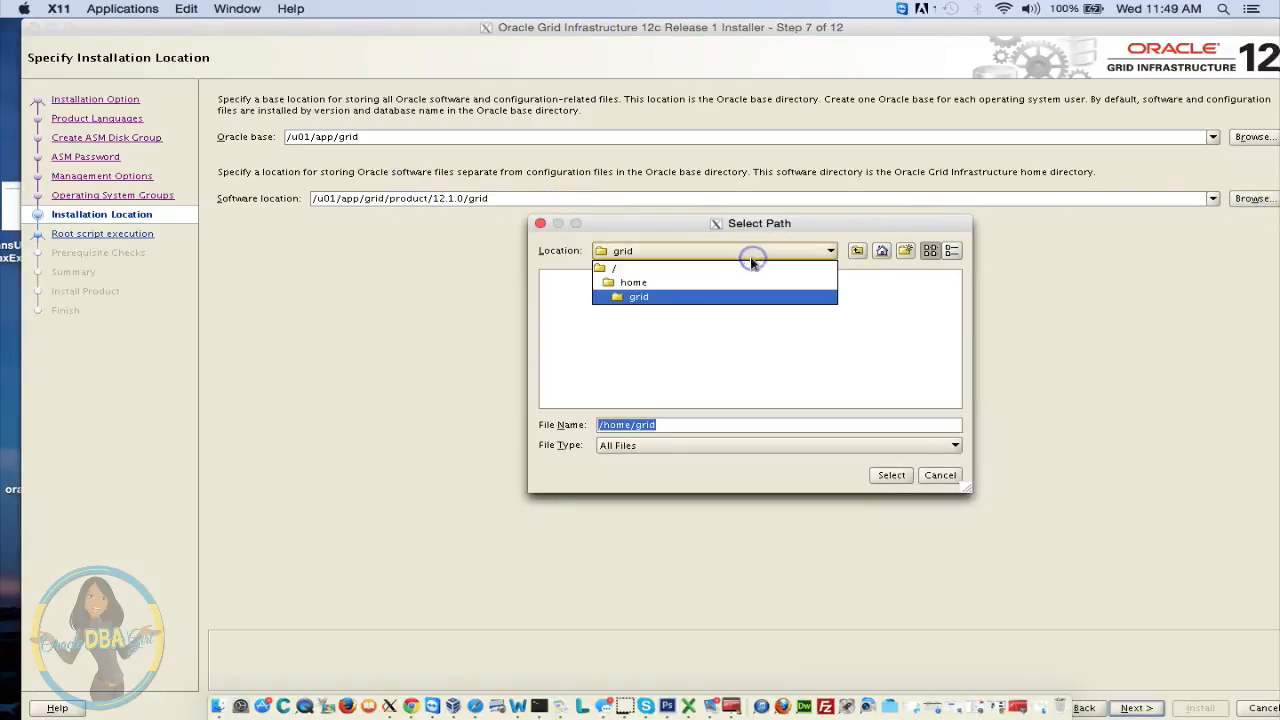
{"action": "left_click", "coordinate": [655, 268]}
{"action": "double_click", "coordinate": [708, 307]}
{"action": "left_click", "coordinate": [553, 277]}
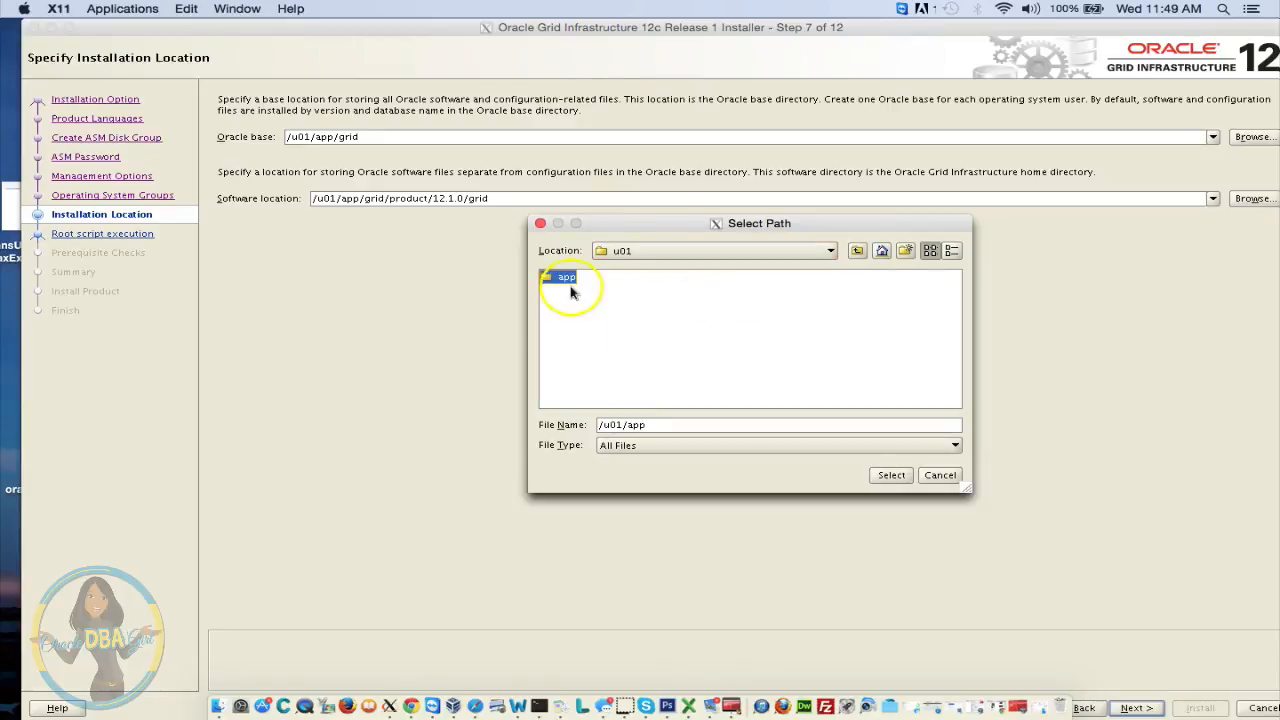
{"action": "double_click", "coordinate": [553, 277]}
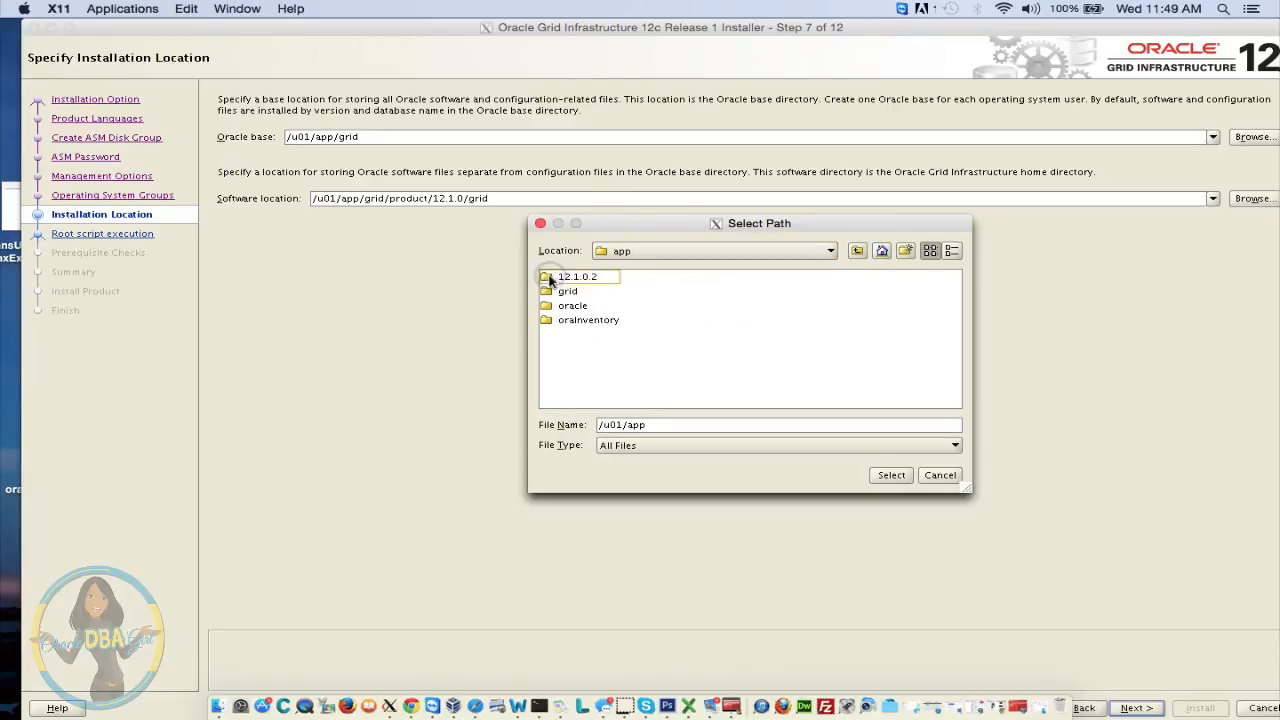
{"action": "double_click", "coordinate": [551, 278]}
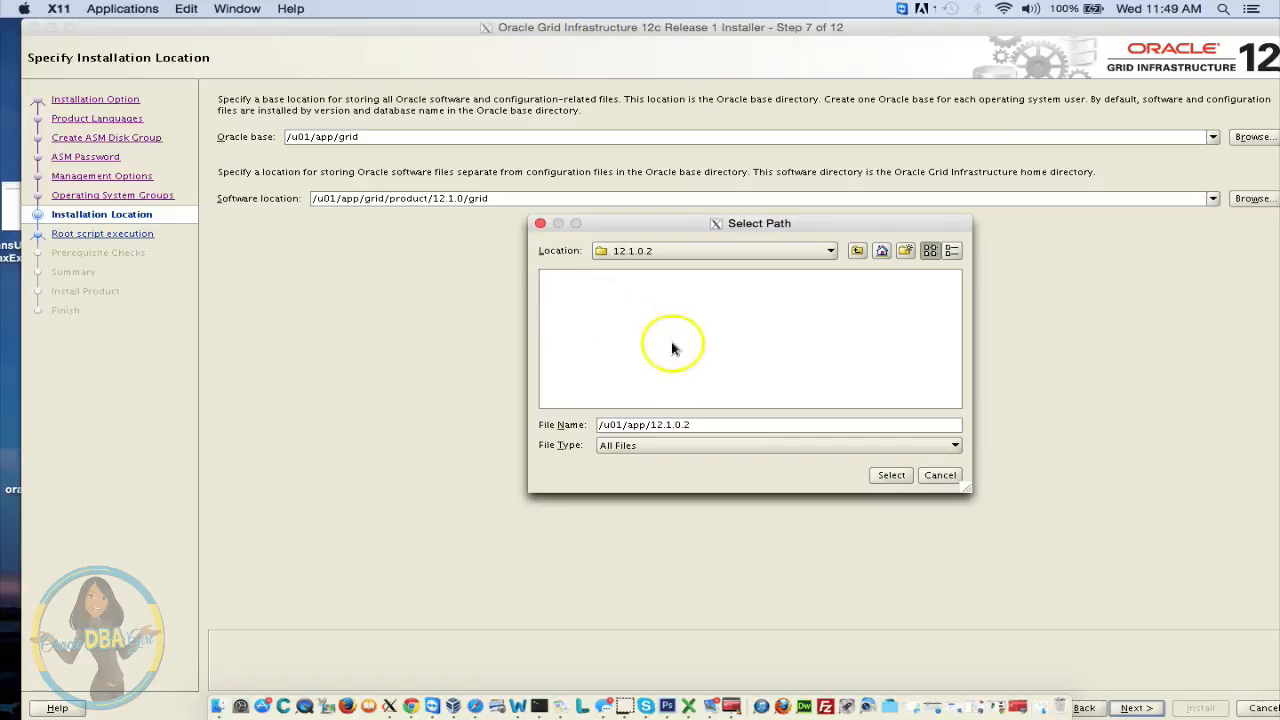
{"action": "left_click", "coordinate": [720, 424]}
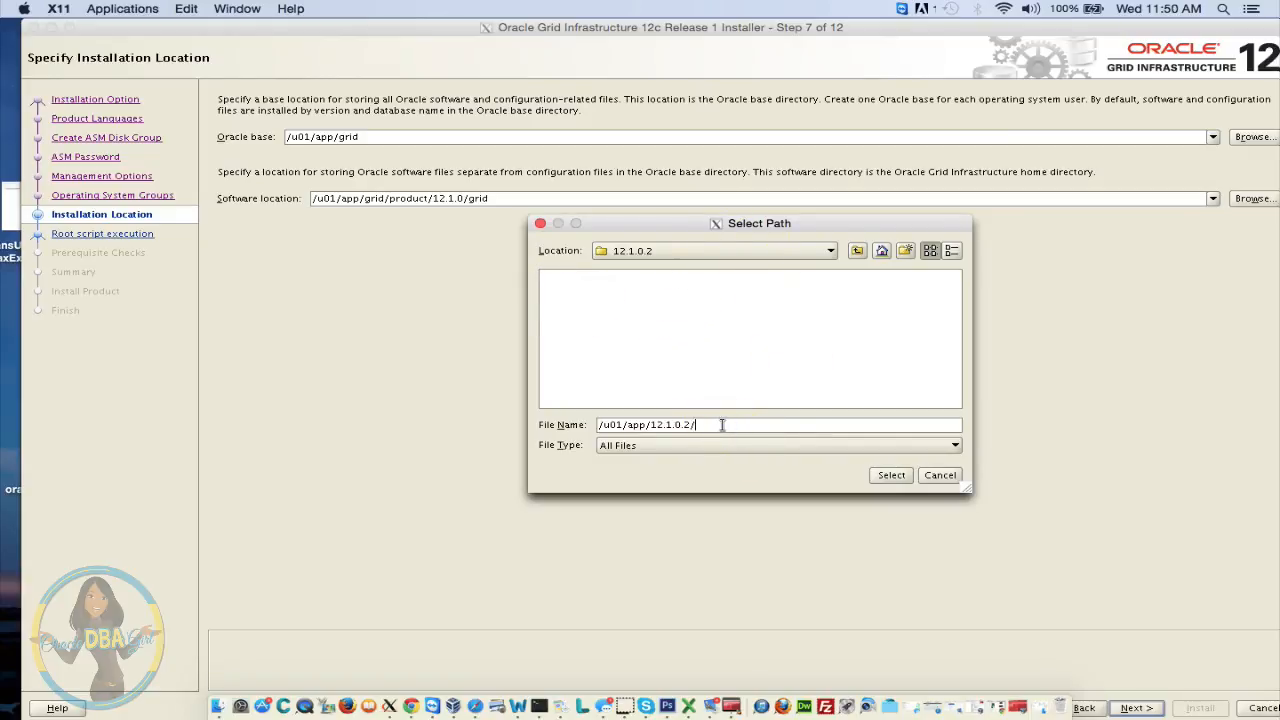
{"action": "left_click", "coordinate": [891, 475]}
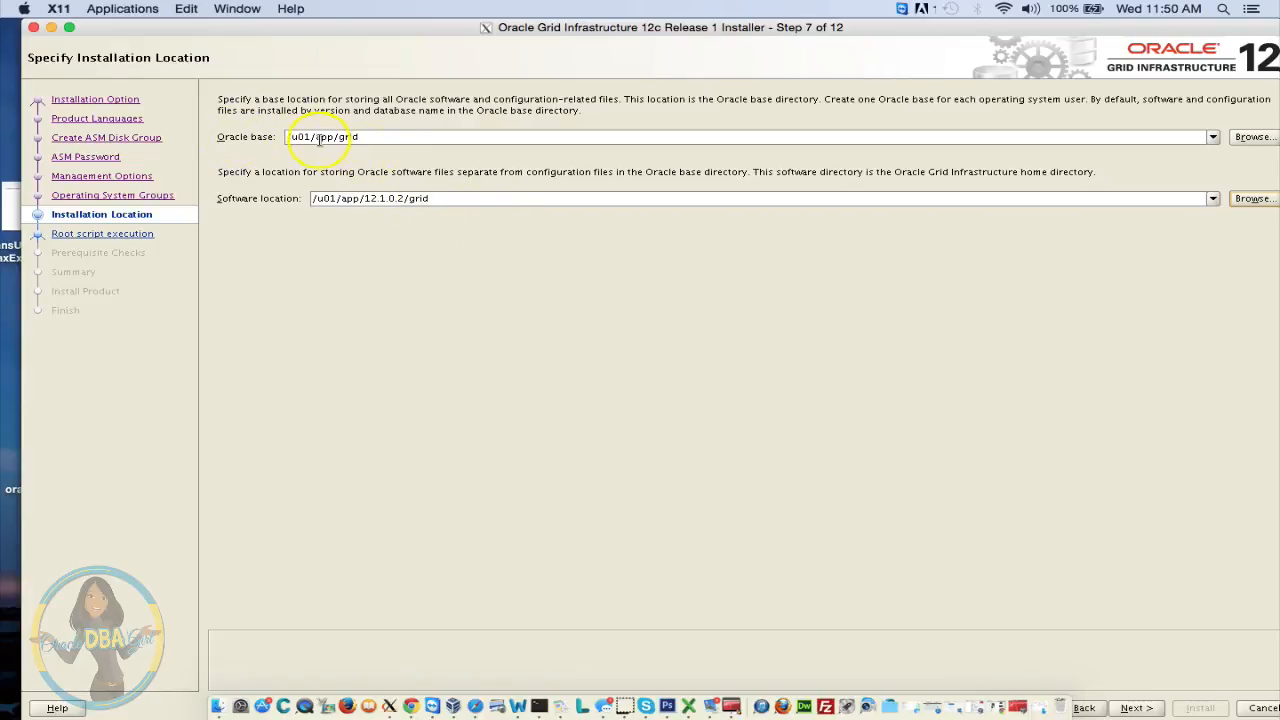
{"action": "left_click", "coordinate": [1149, 709]}
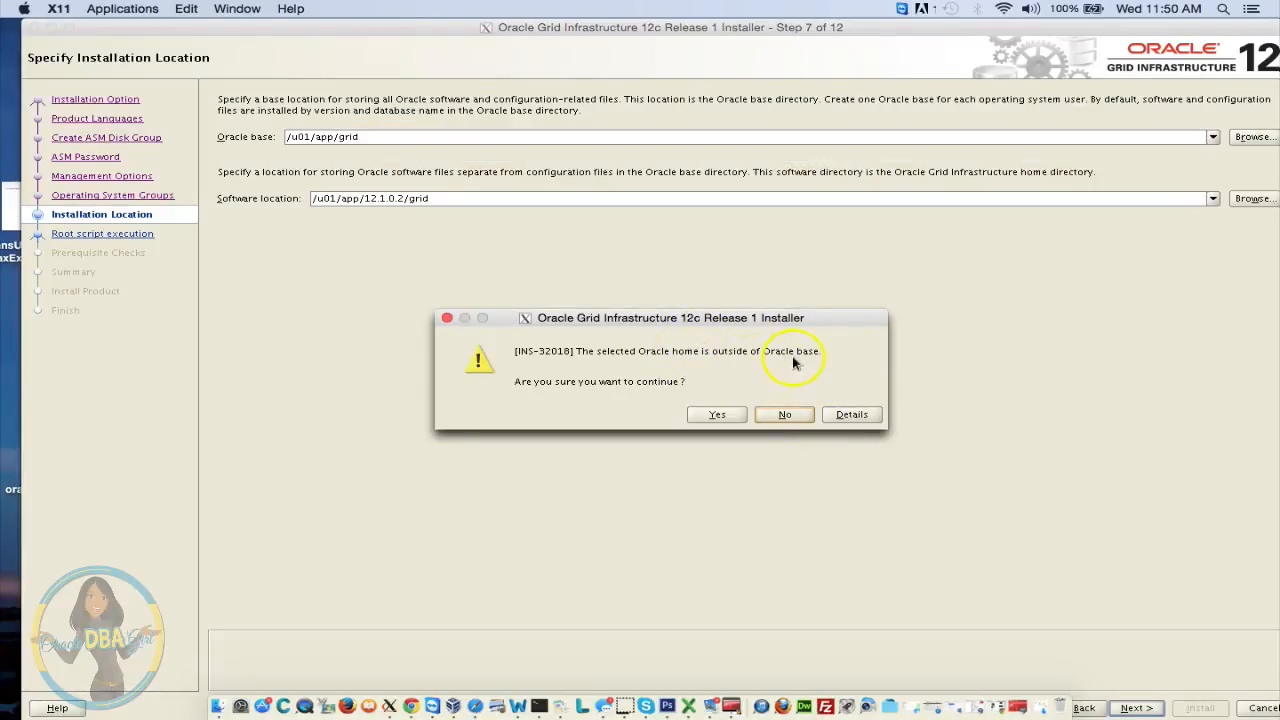
Accept the INS-32018 outside-Oracle-base warning and continue past Create Inventory at /u01/app/oraInventory
{"action": "left_click", "coordinate": [724, 417]}
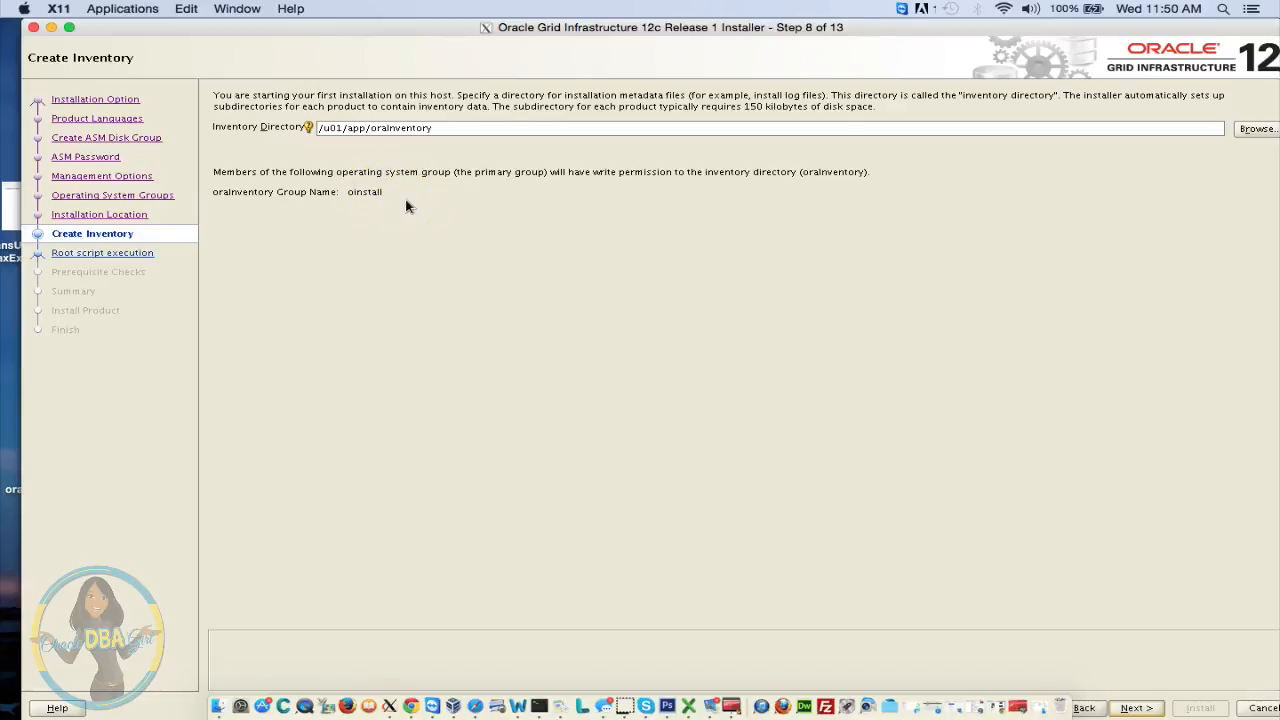
{"action": "left_click", "coordinate": [1131, 707]}
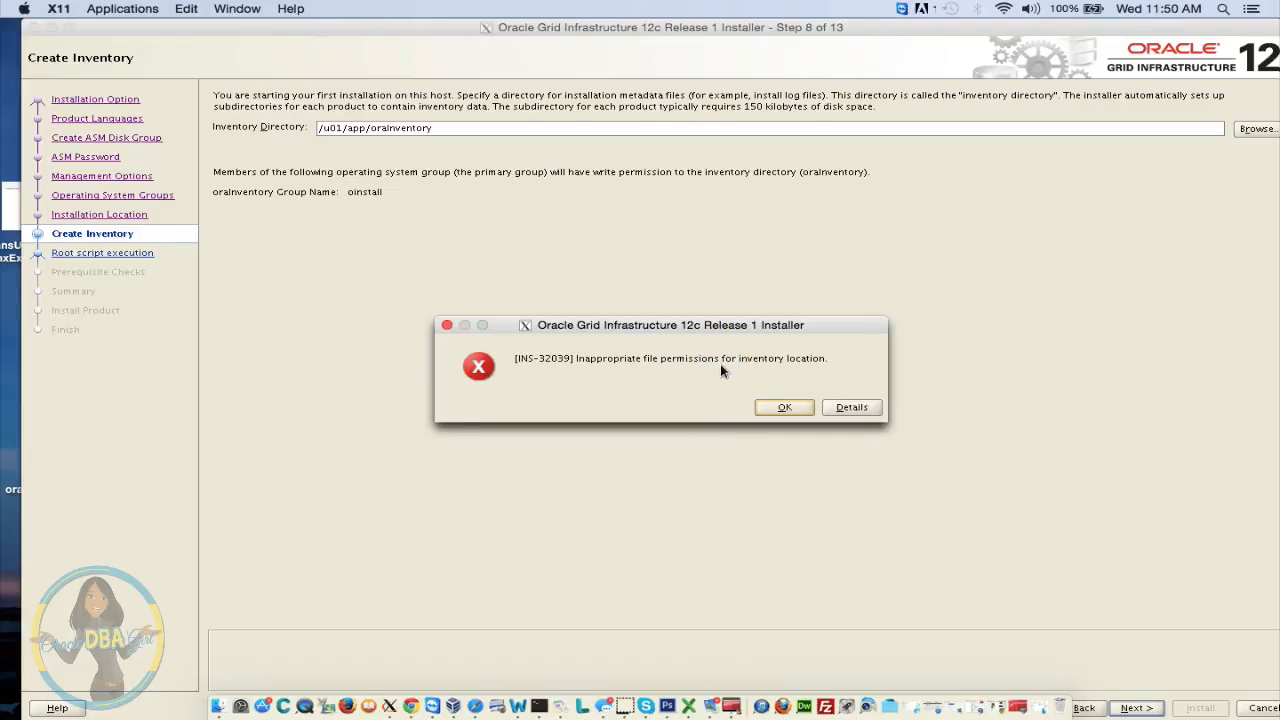
In the terminal, list /u01/app with ls -ltr and check the directory owners
{"action": "left_click", "coordinate": [537, 706]}
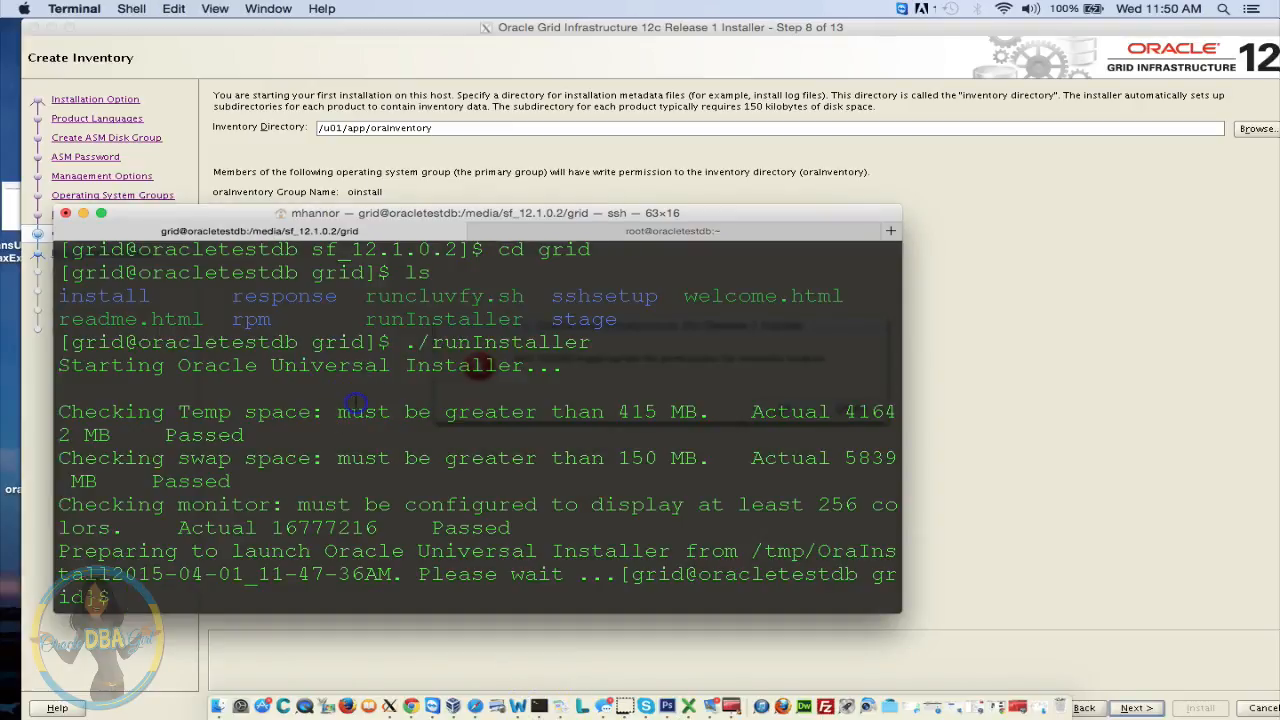
{"action": "key", "text": "Return"}
{"action": "key", "text": "Return"}
{"action": "key", "text": "Return"}
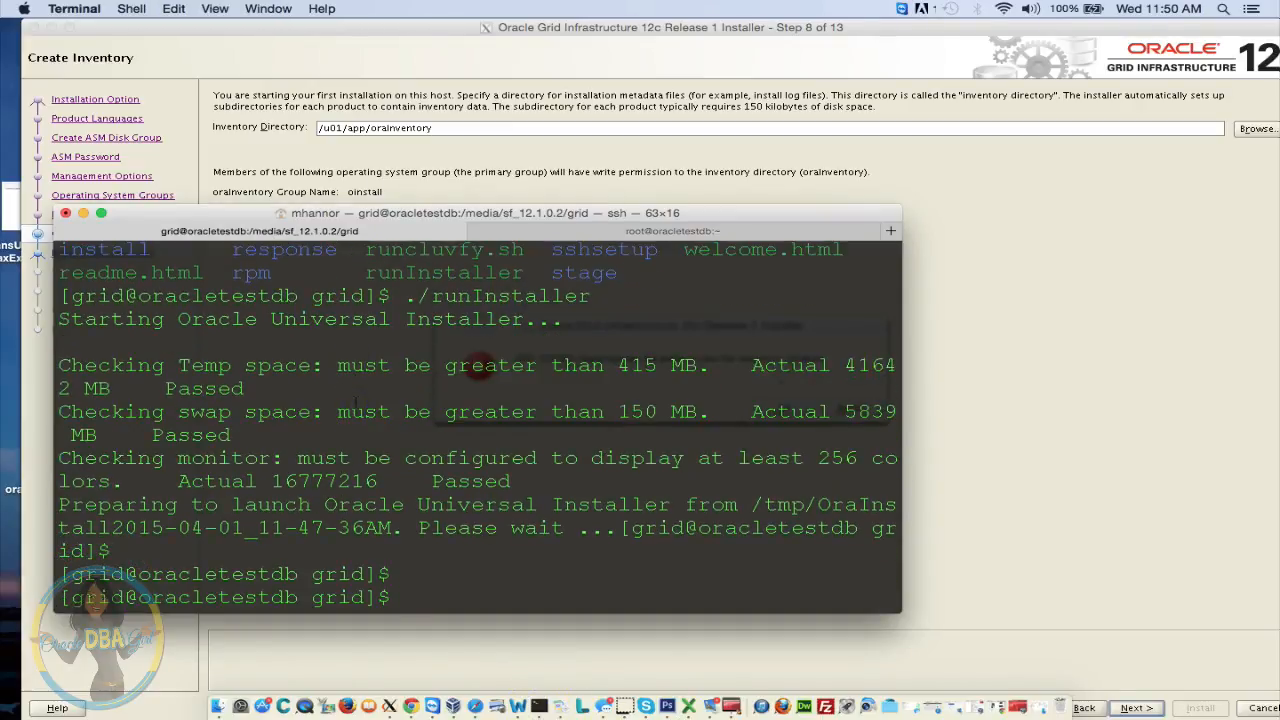
{"action": "type", "text": "cd /"}
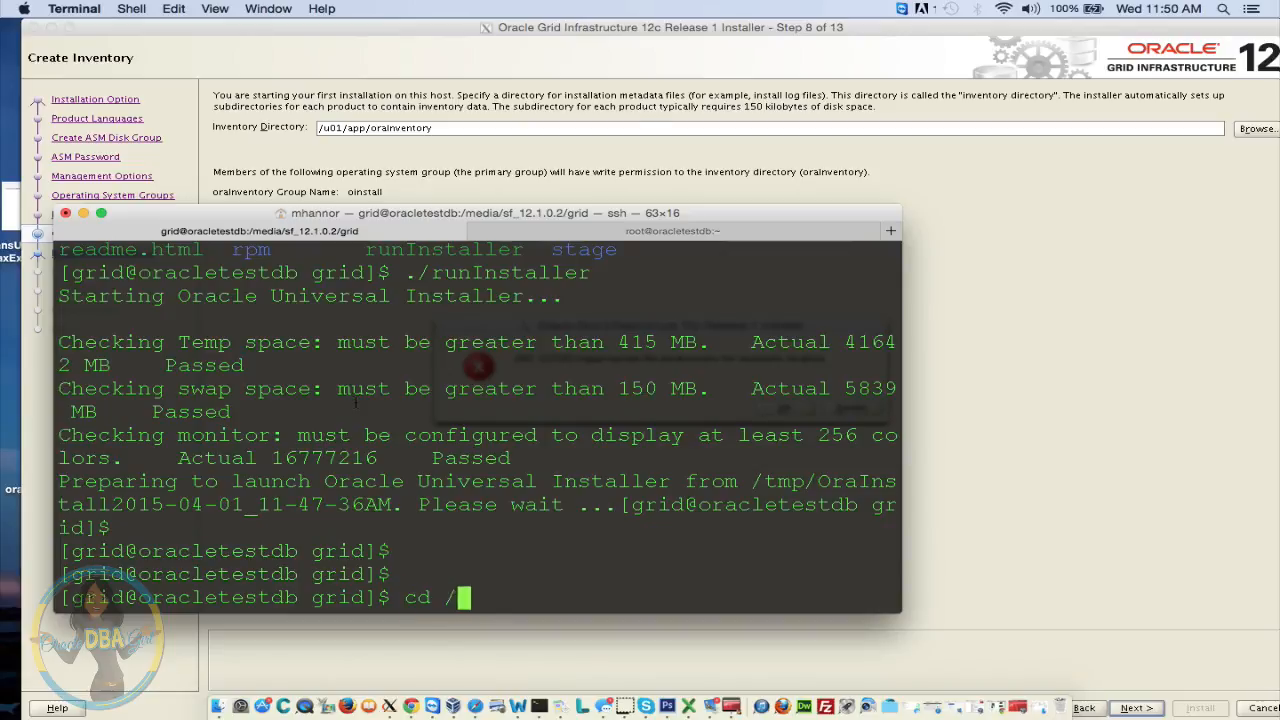
{"action": "type", "text": "u01/app"}
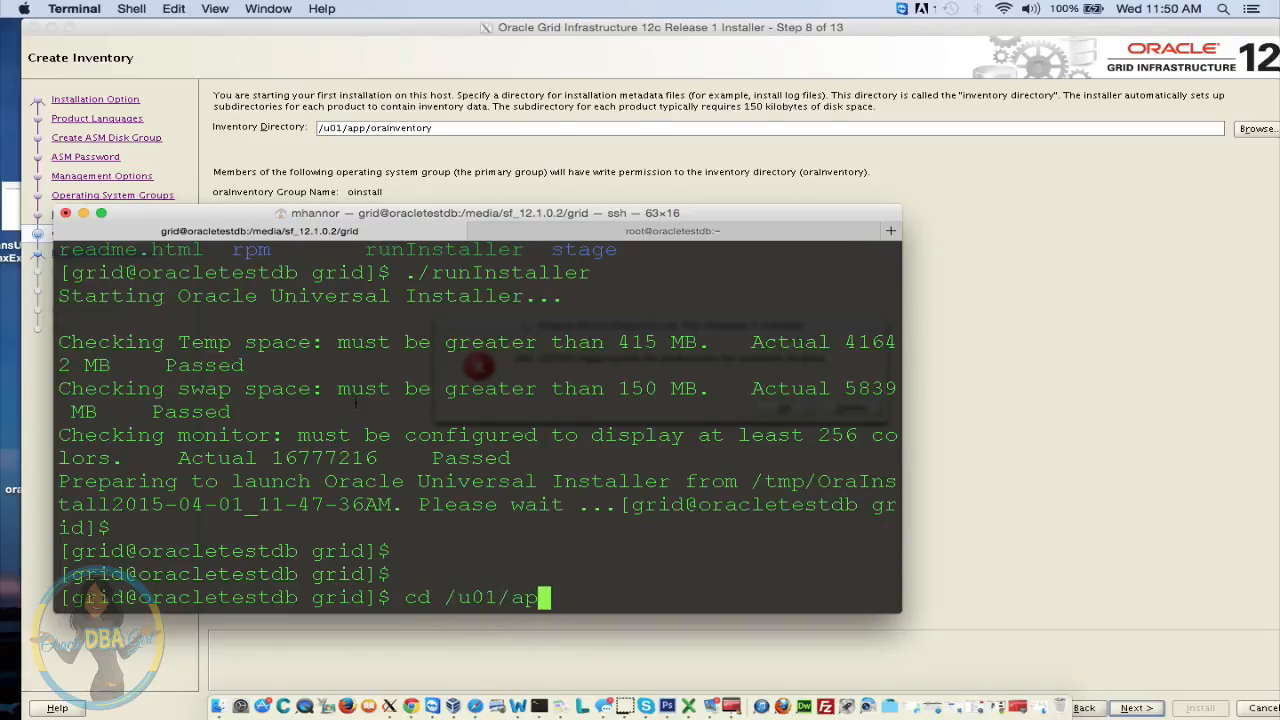
{"action": "key", "text": "Return"}
{"action": "type", "text": "ls 0"}
{"action": "key", "text": "BackSpace"}
{"action": "type", "text": "-ltr"}
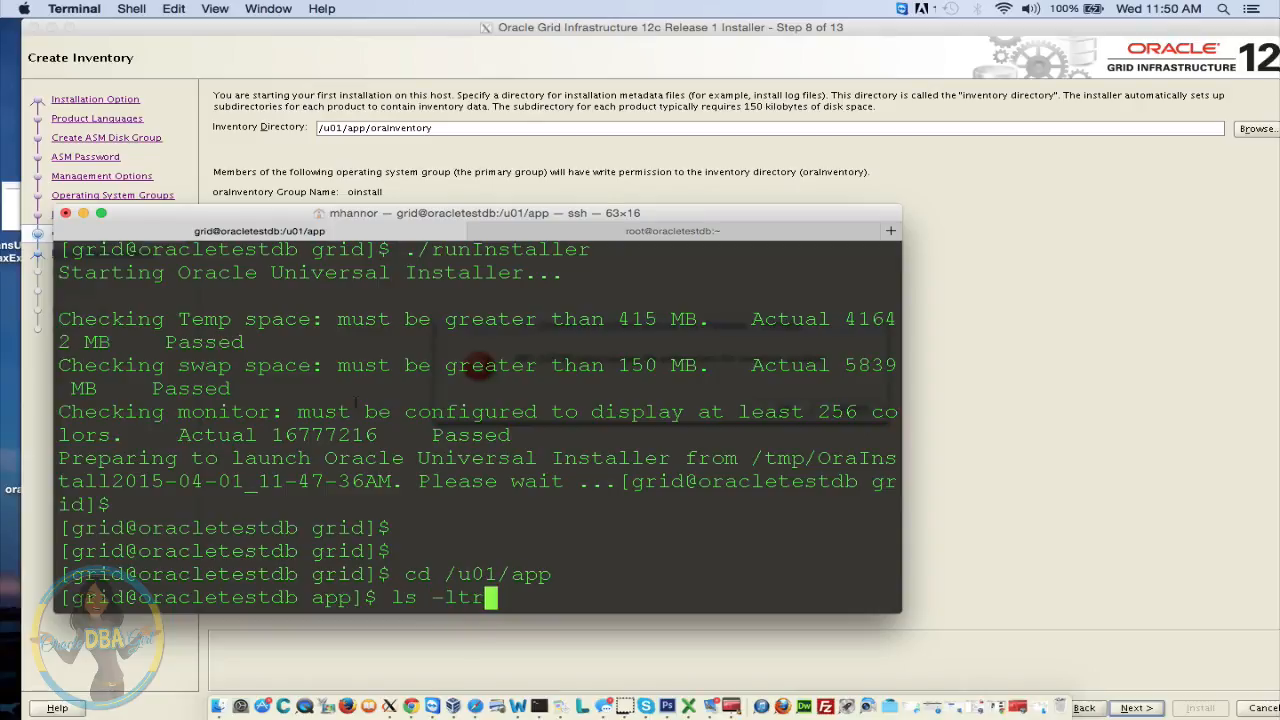
{"action": "key", "text": "Return"}
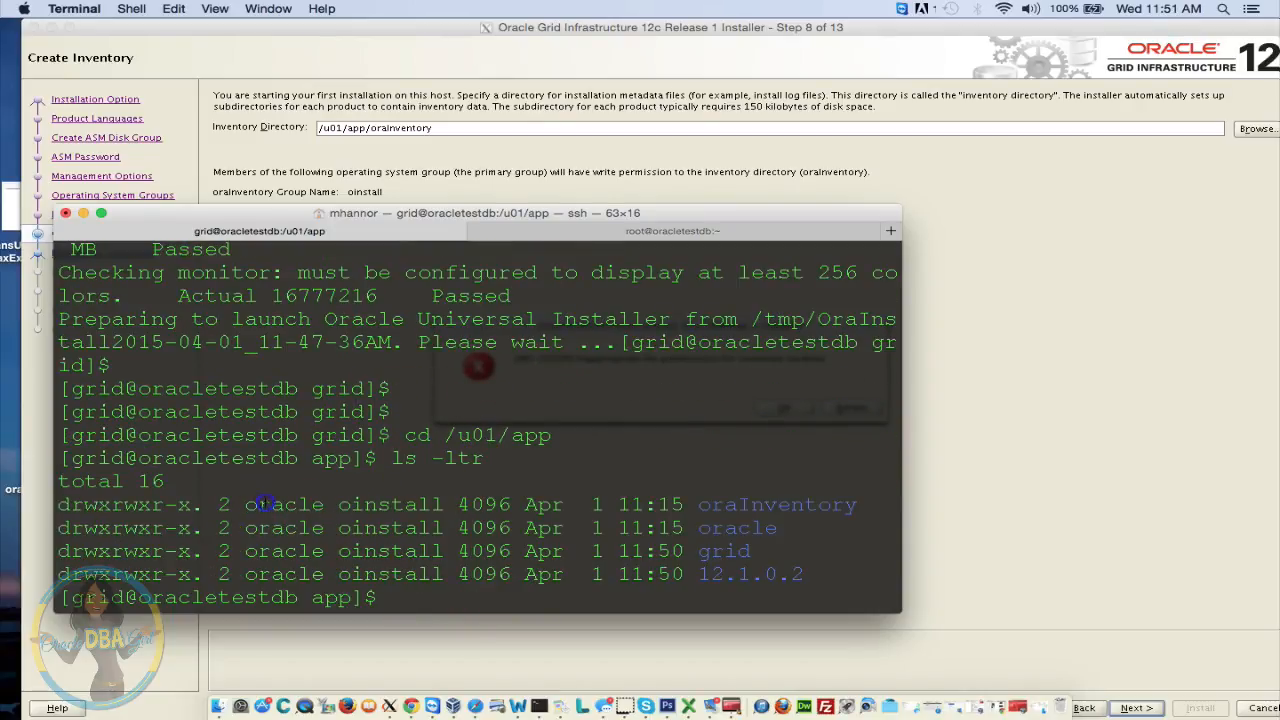
{"action": "left_click_drag", "start_coordinate": [258, 505], "coordinate": [736, 577]}
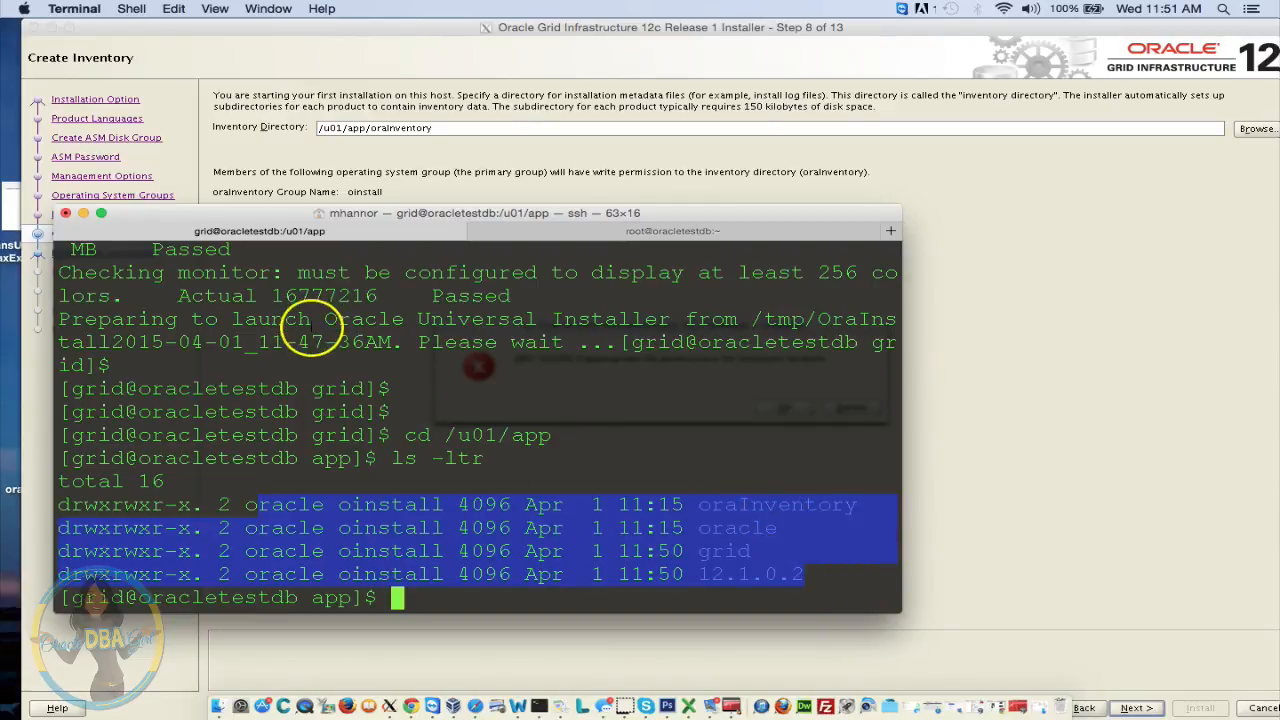
Run chown -R grid:oinstall /u01/app/oraInventory as the grid user
{"action": "type", "text": "ch"}
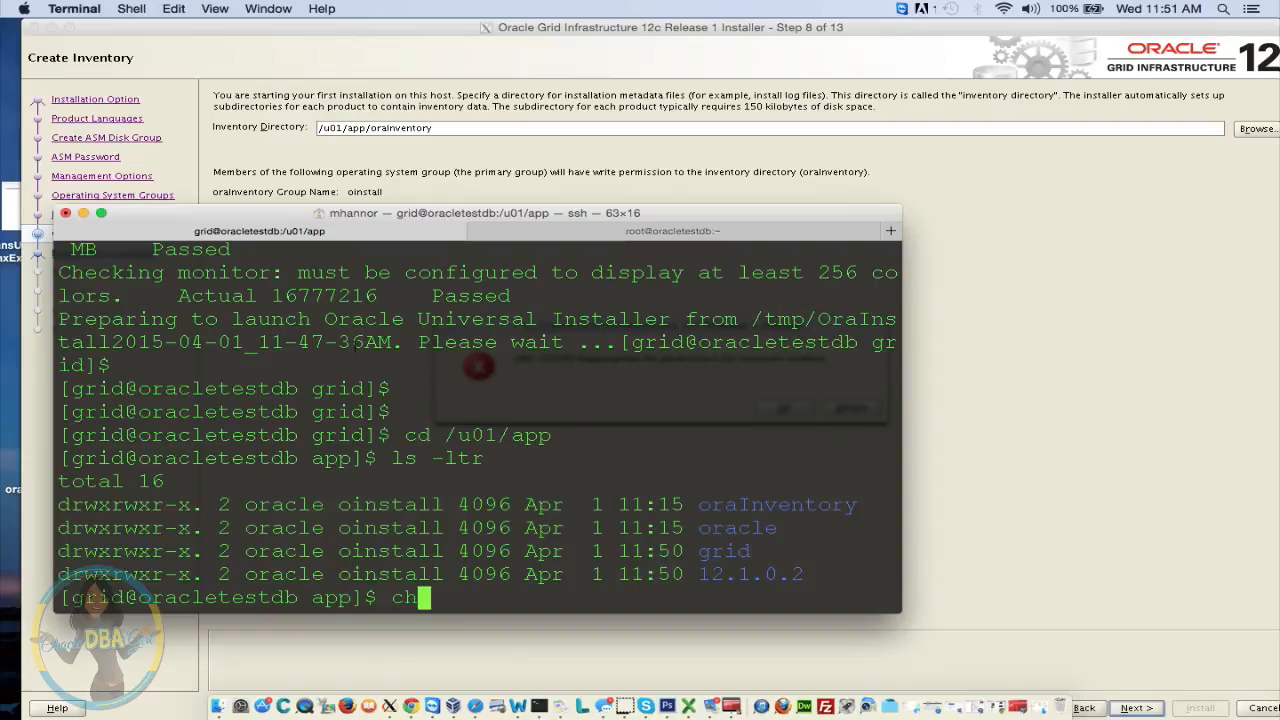
{"action": "type", "text": "mown -R /u"}
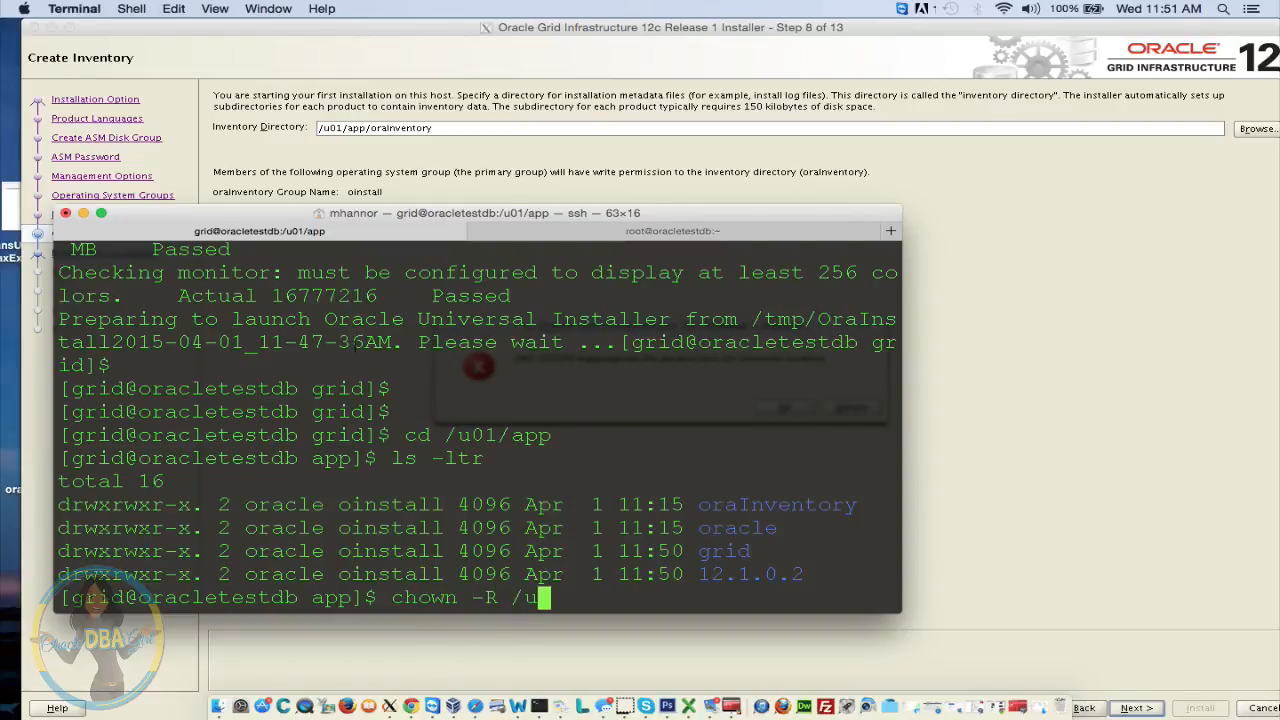
{"action": "type", "text": "01/app/"}
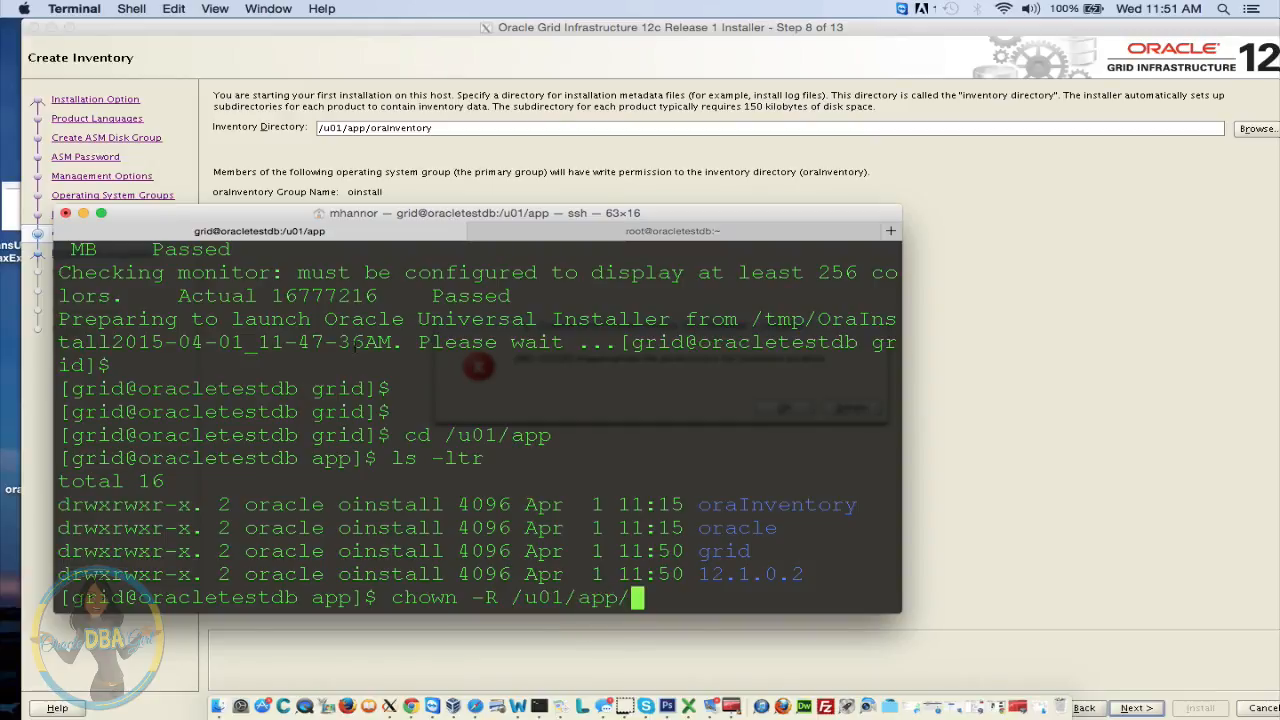
{"action": "type", "text": "a"}
{"action": "key", "text": "BackSpace"}
{"action": "key", "text": "BackSpace"}
{"action": "key", "text": "BackSpace"}
{"action": "key", "text": "BackSpace"}
{"action": "key", "text": "BackSpace"}
{"action": "key", "text": "BackSpace"}
{"action": "key", "text": "BackSpace"}
{"action": "key", "text": "BackSpace"}
{"action": "key", "text": "BackSpace"}
{"action": "key", "text": "BackSpace"}
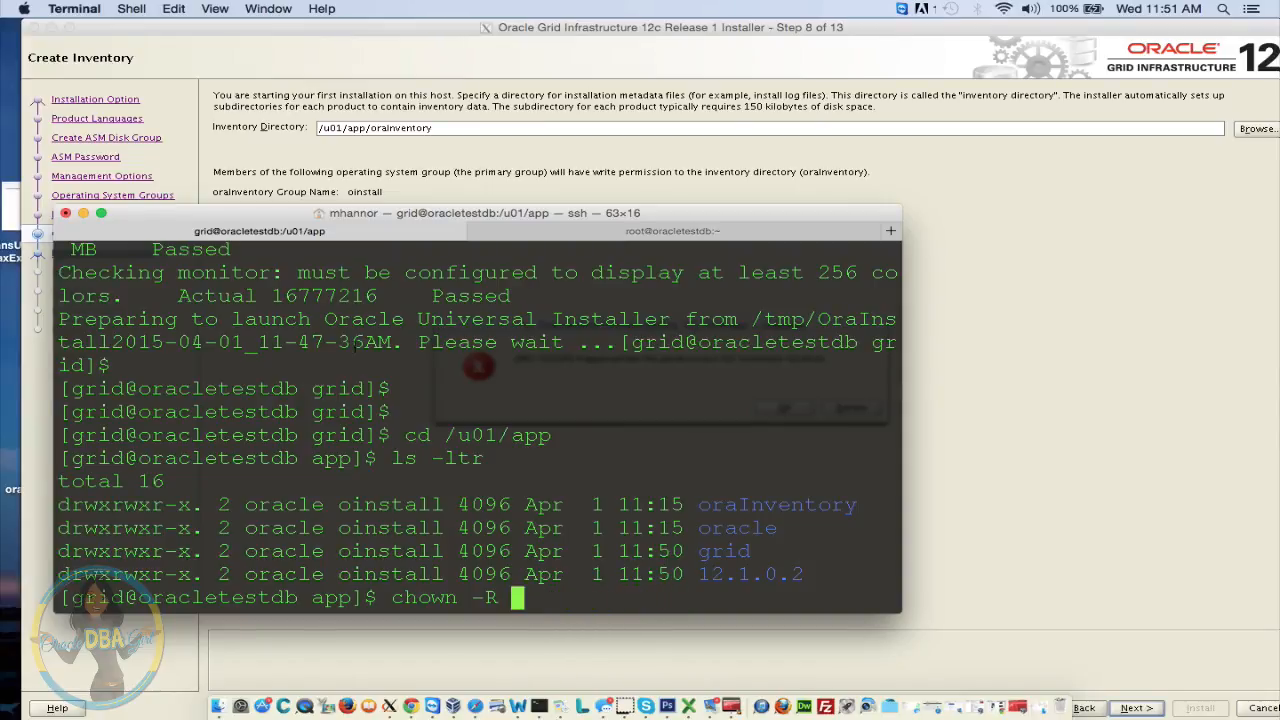
{"action": "type", "text": "grid"}
{"action": "type", "text": ":oinst"}
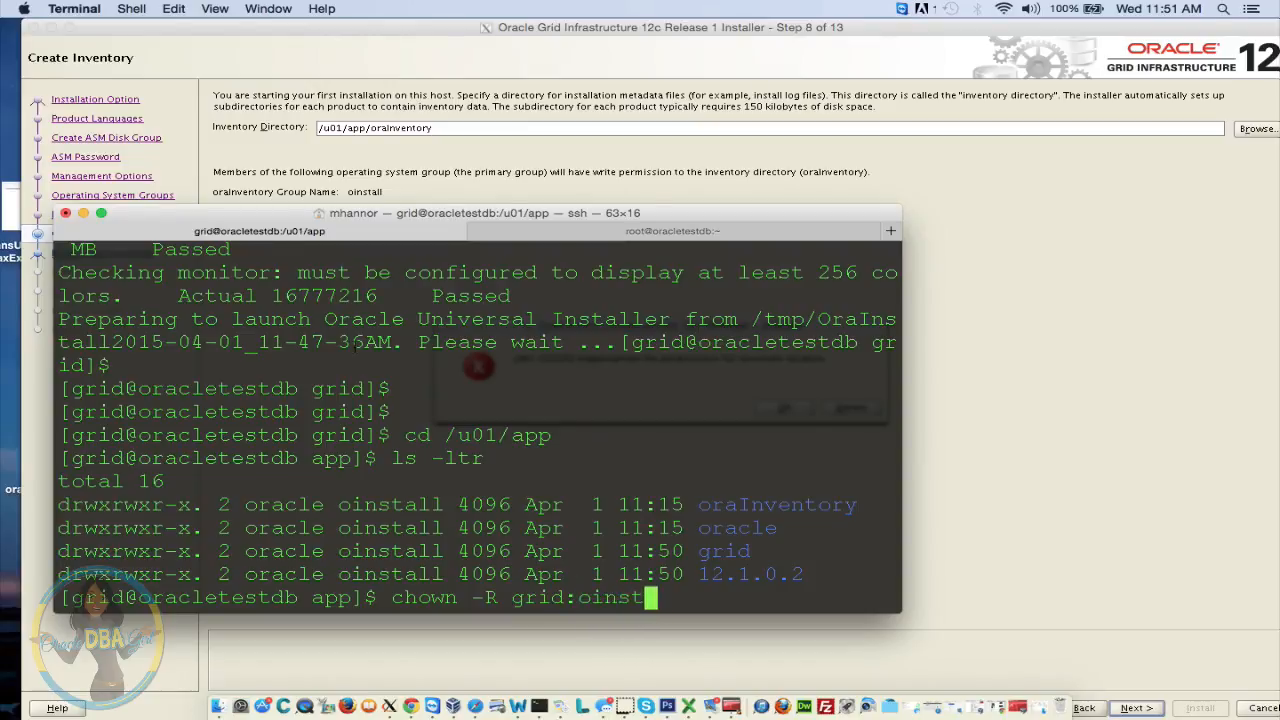
{"action": "type", "text": "all /u01/app"}
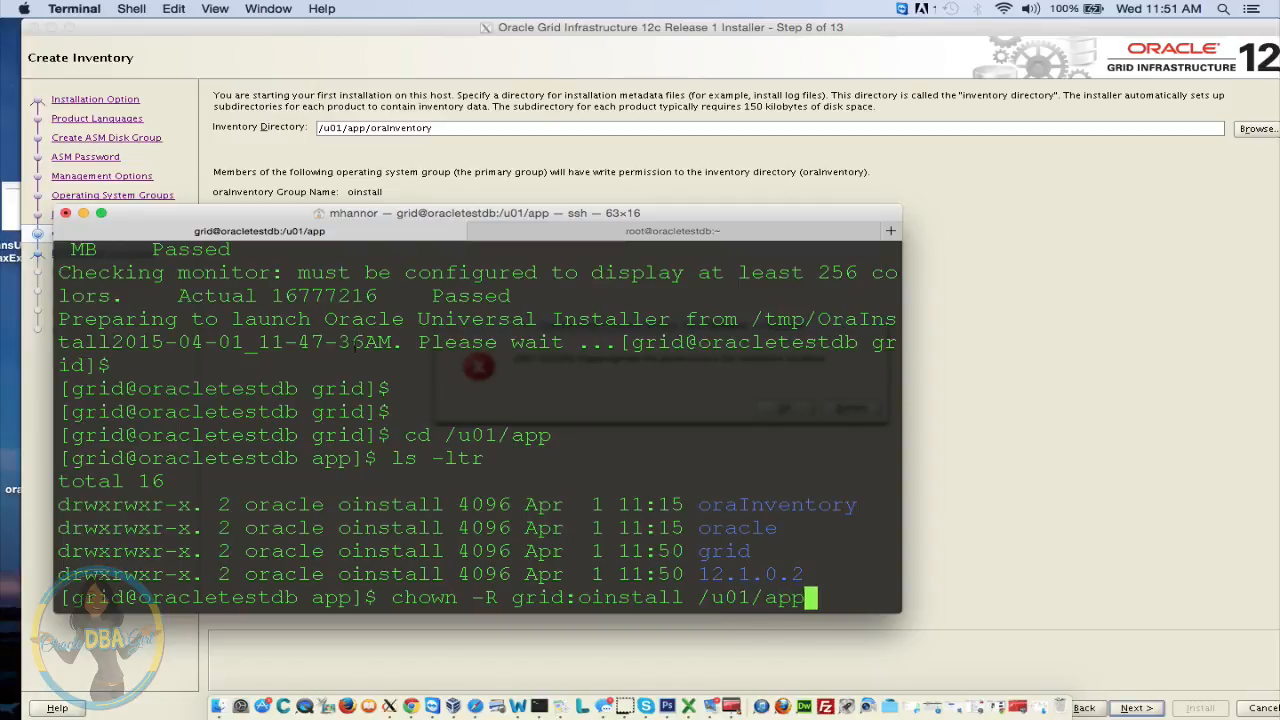
{"action": "type", "text": "/oraInventory"}
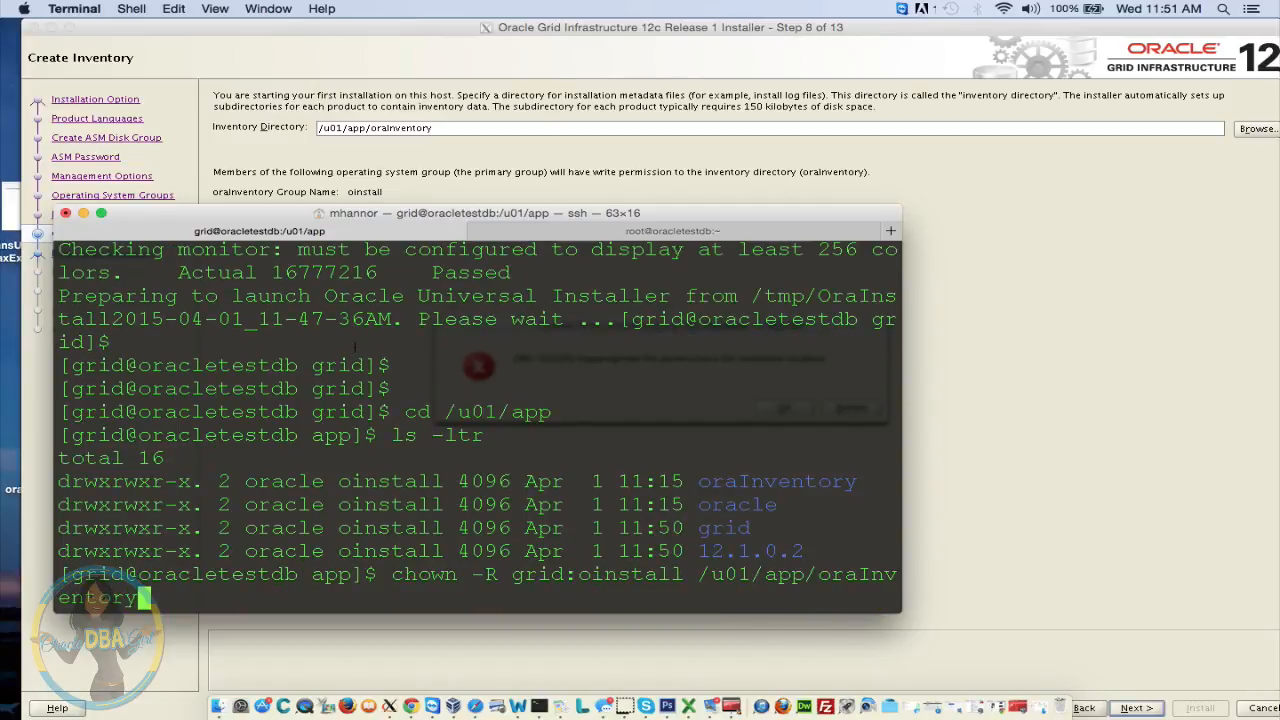
{"action": "key", "text": "Return"}
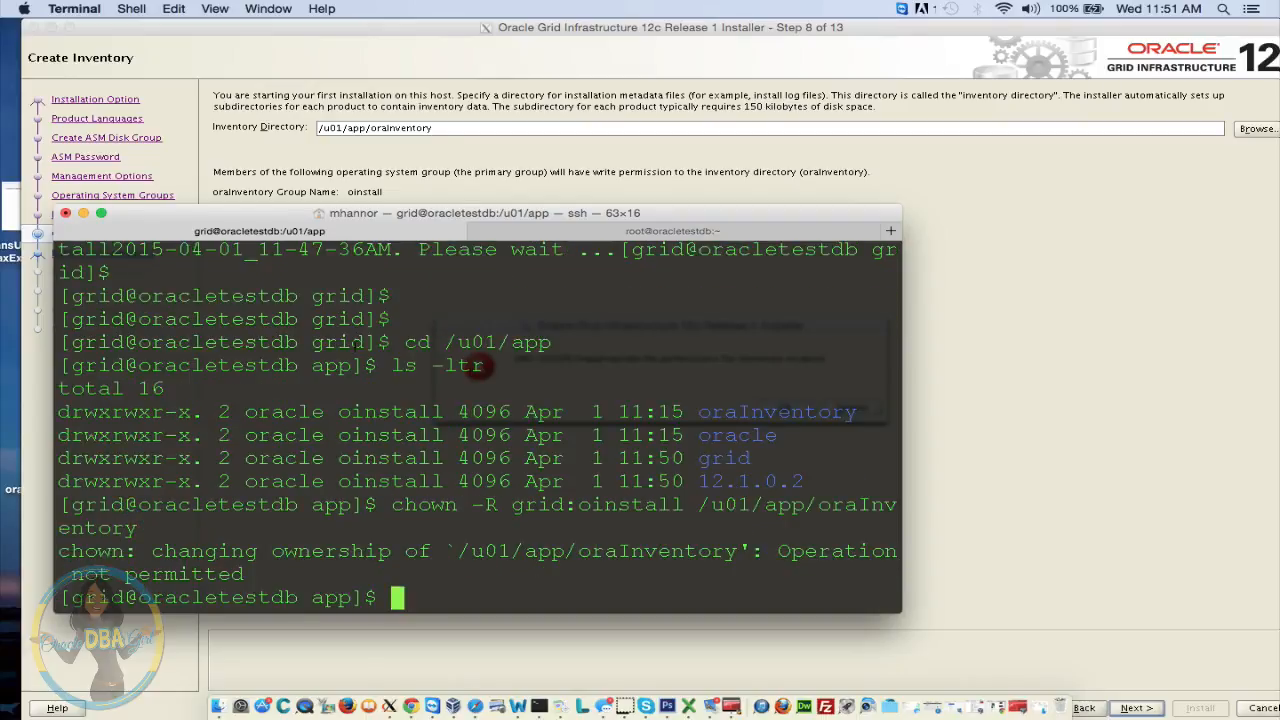
Switch to root with su - root and rerun chown -R grid:oinstall /u01/app/oraInventory
{"action": "type", "text": "su - root"}
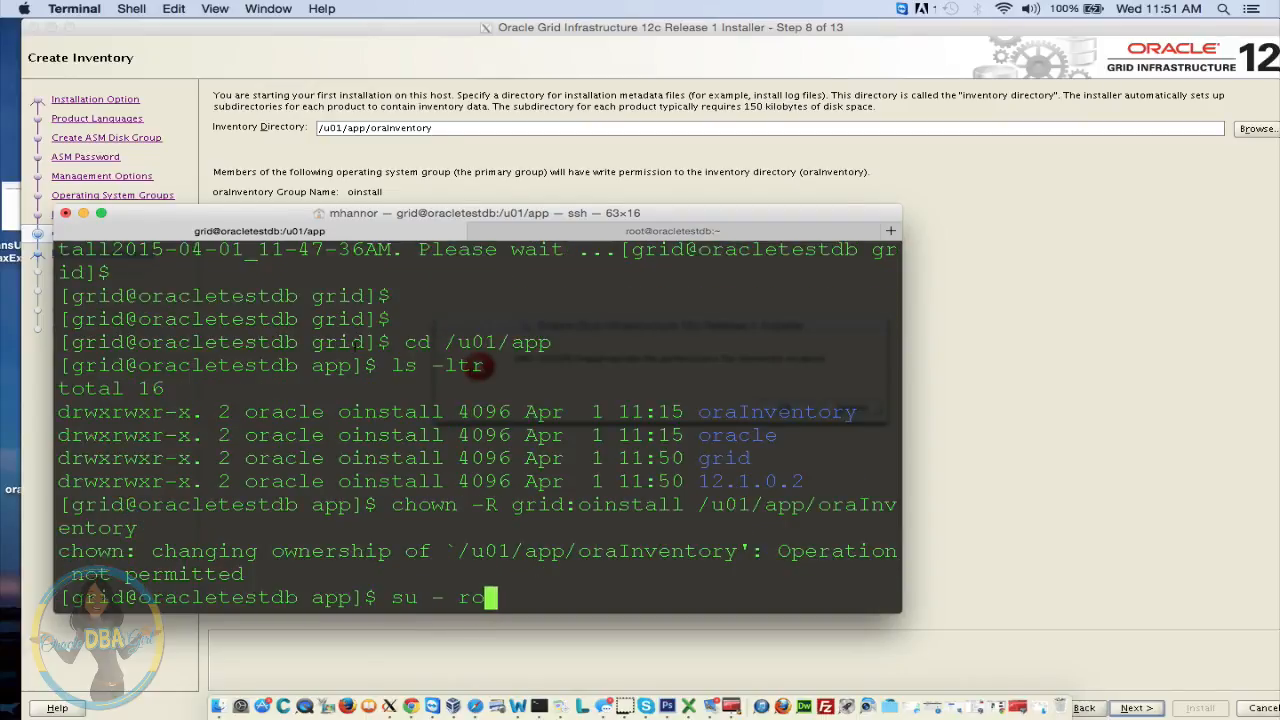
{"action": "key", "text": "Return"}
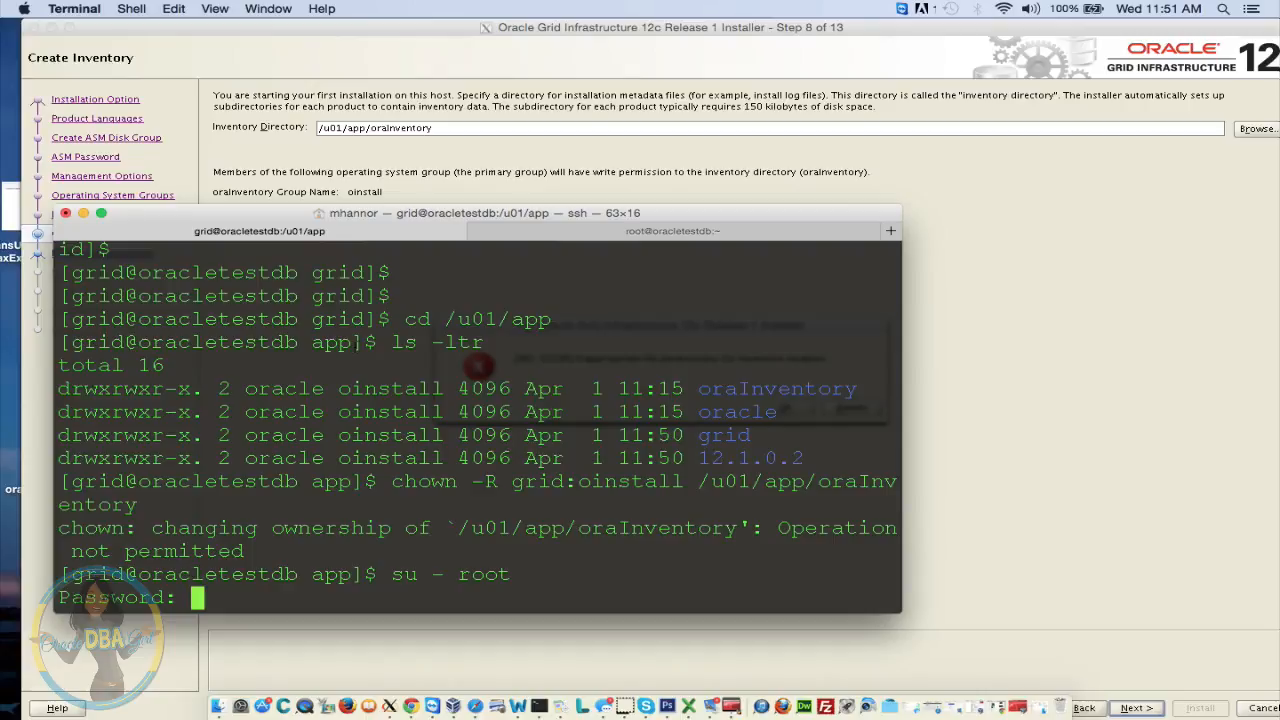
{"action": "key", "text": "Return"}
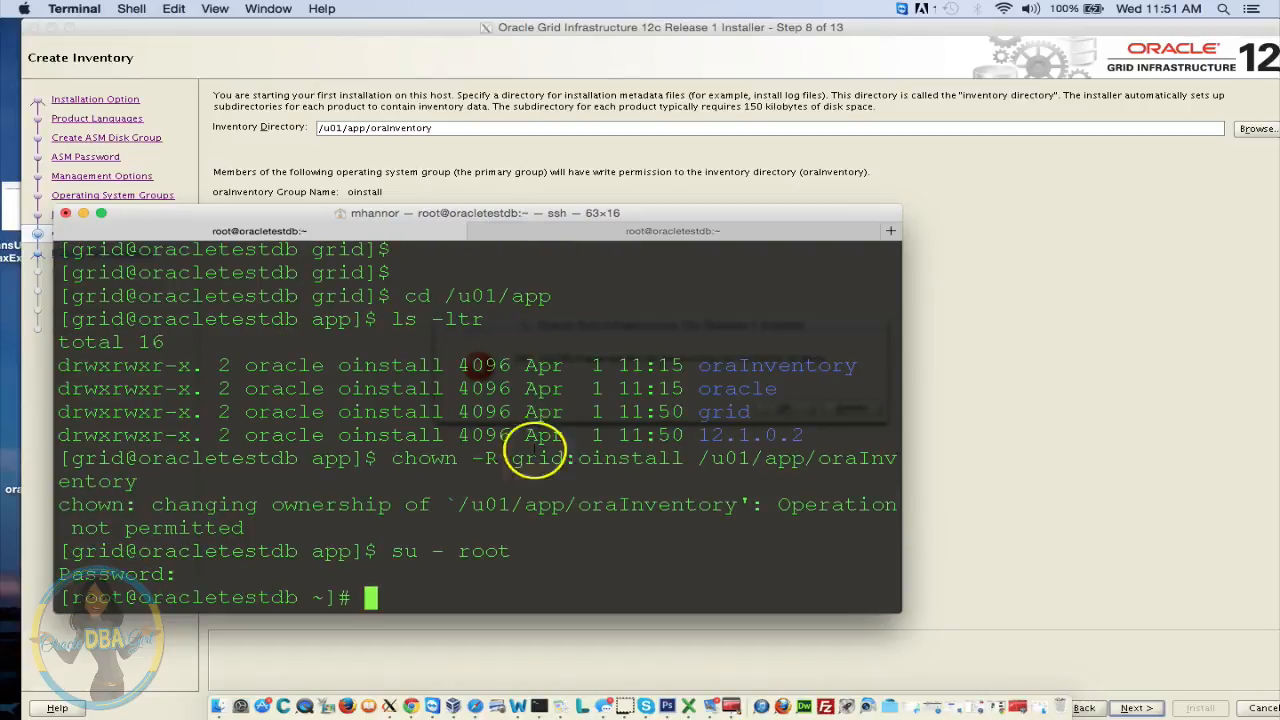
{"action": "left_click_drag", "start_coordinate": [393, 460], "coordinate": [344, 483]}
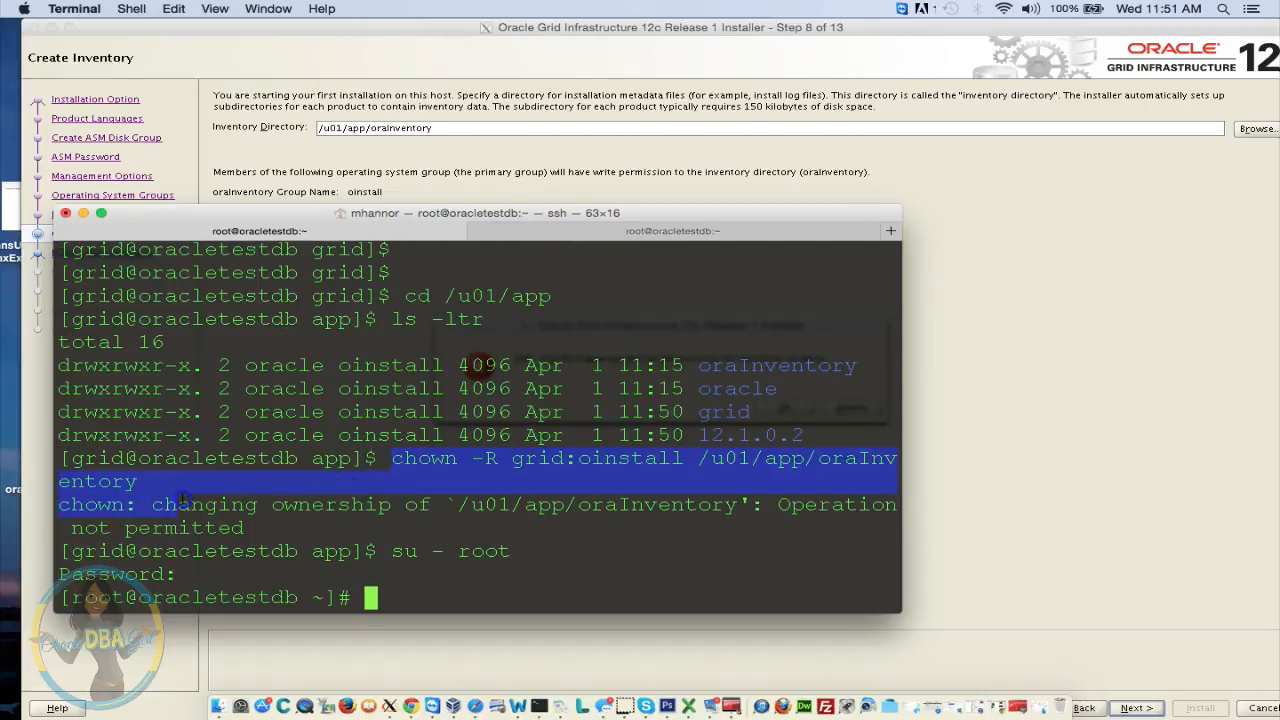
{"action": "left_click_drag", "start_coordinate": [183, 497], "coordinate": [141, 483]}
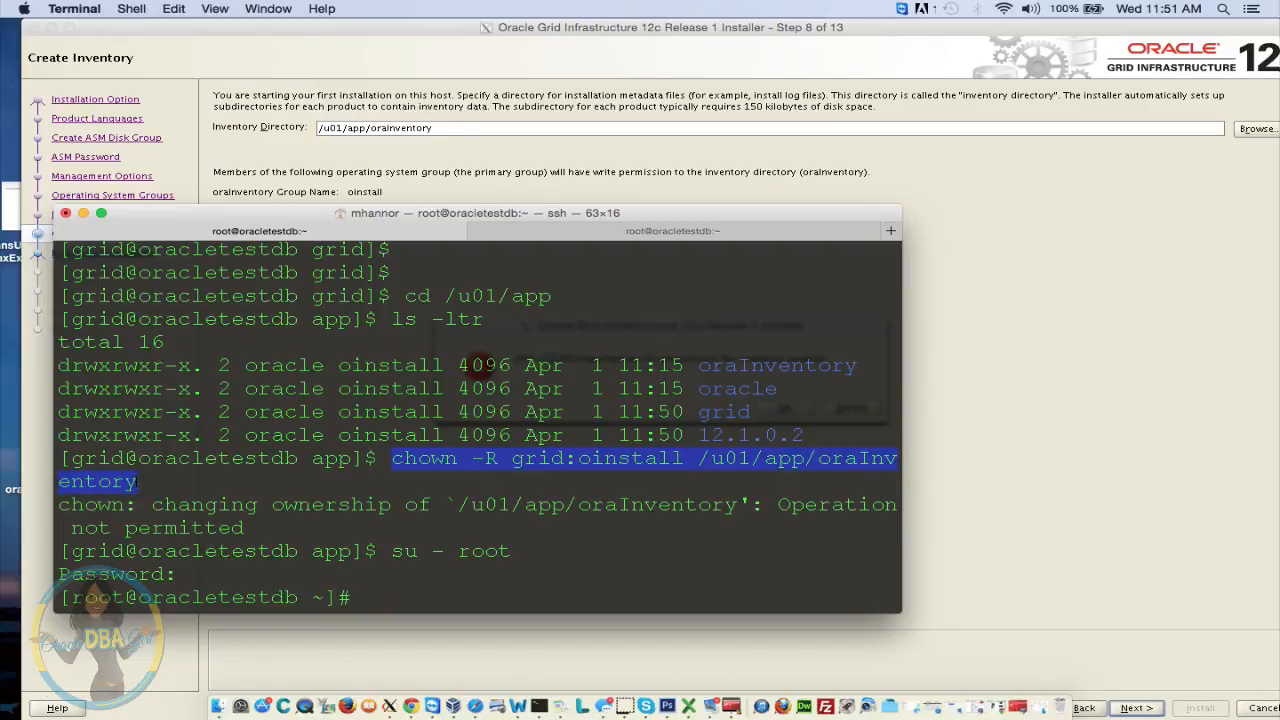
{"action": "key", "text": "super+c"}
{"action": "key", "text": "super+v"}
{"action": "key", "text": "Return"}
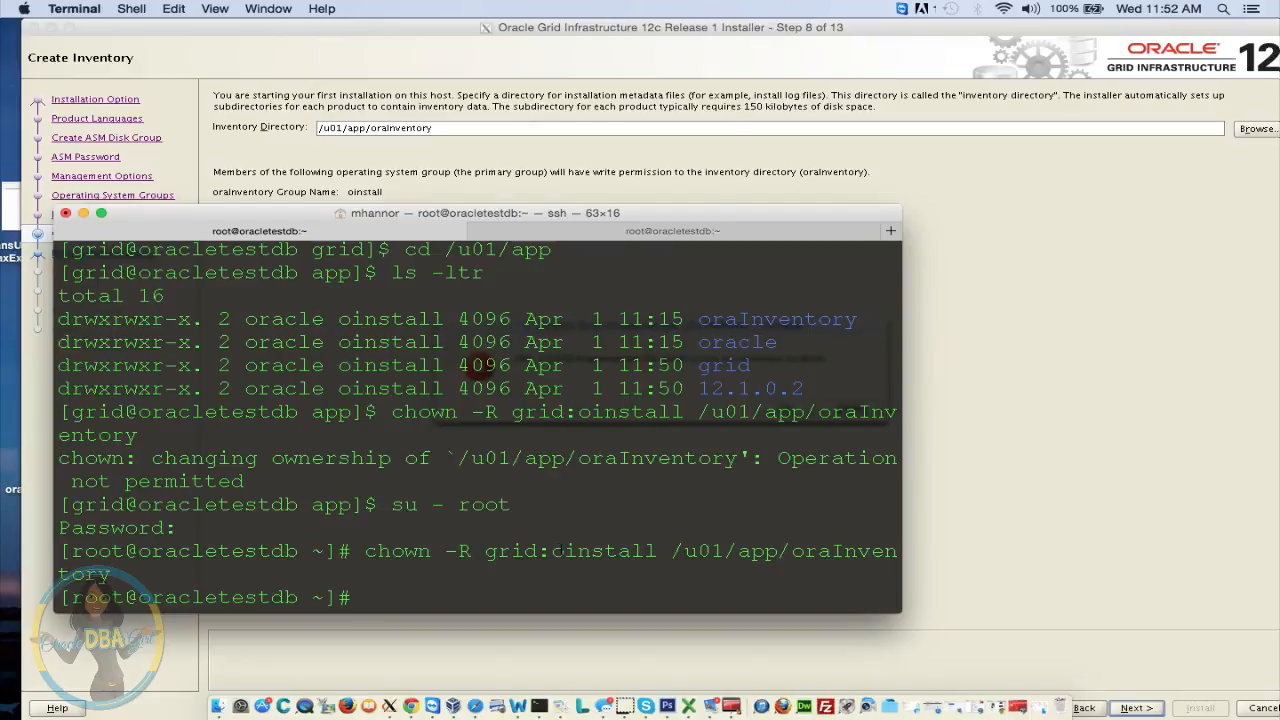
Check the Chown oracle:oinstall /u01 lines in the Word setup notes, then return to Terminal
{"action": "left_click", "coordinate": [517, 706]}
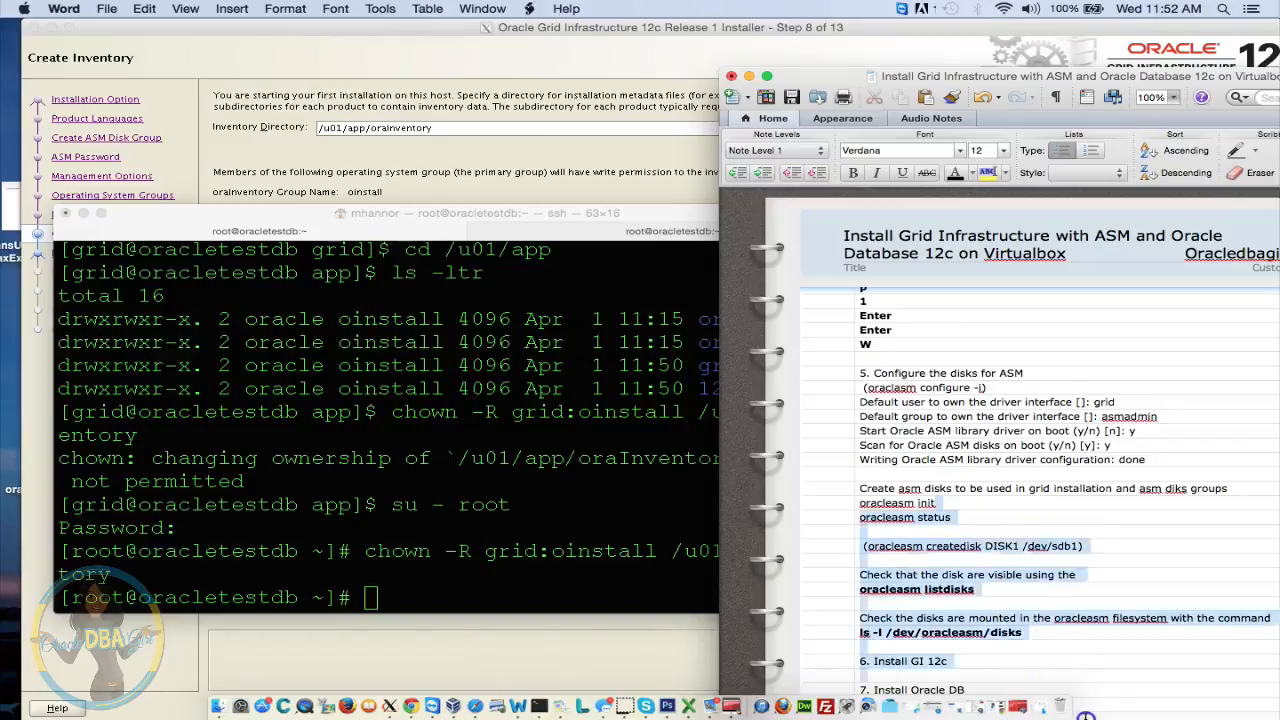
{"action": "left_click_drag", "start_coordinate": [1086, 717], "coordinate": [941, 187]}
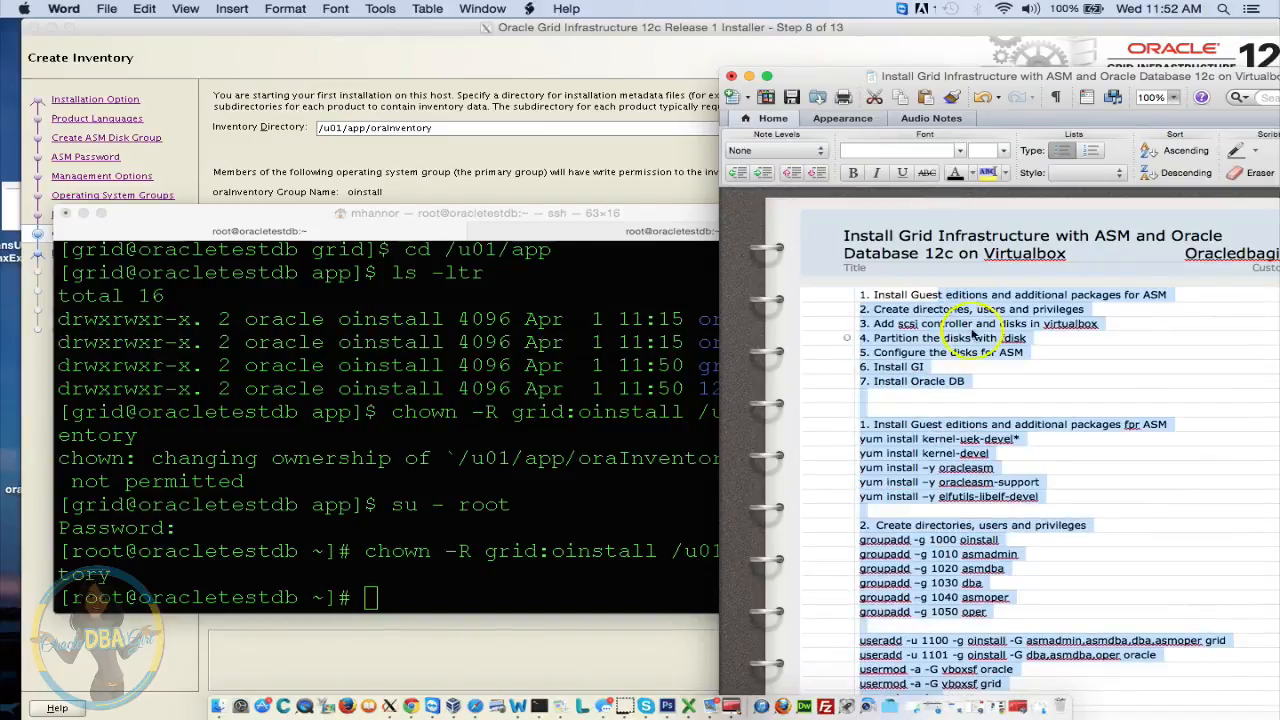
{"action": "left_click", "coordinate": [1032, 453]}
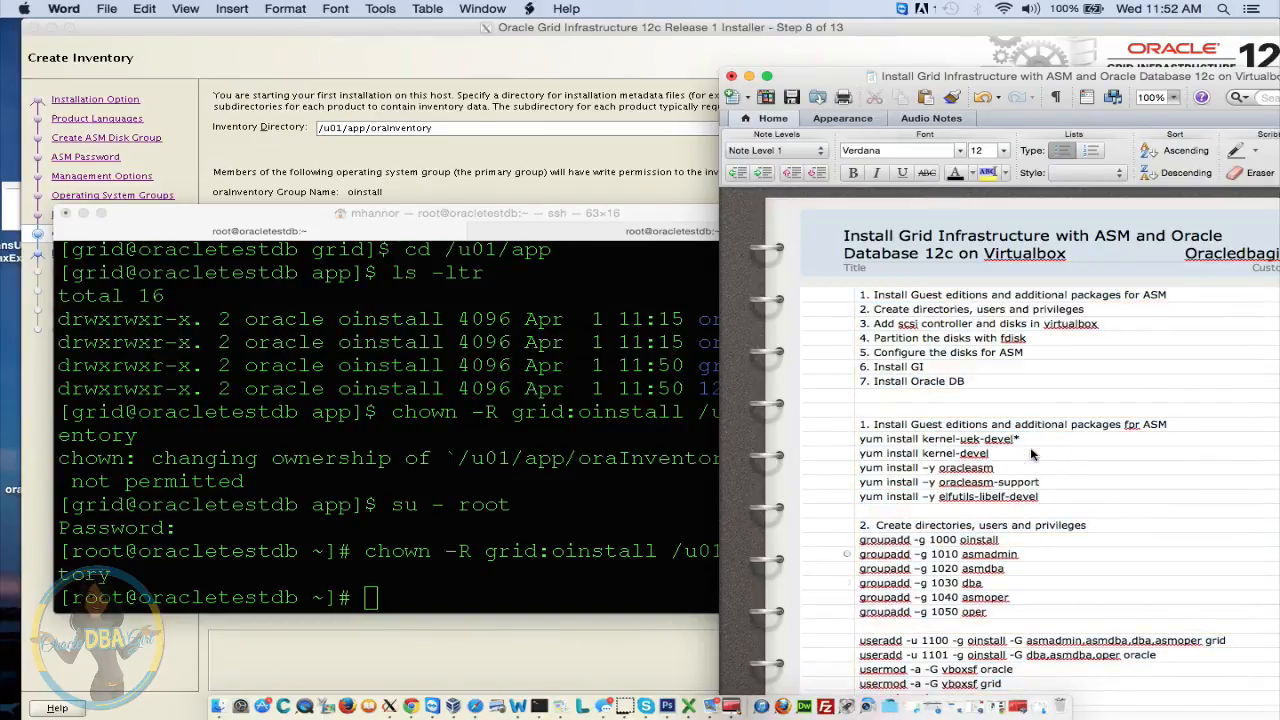
{"action": "scroll", "coordinate": [1032, 453], "scroll_direction": "down", "scroll_amount": 5}
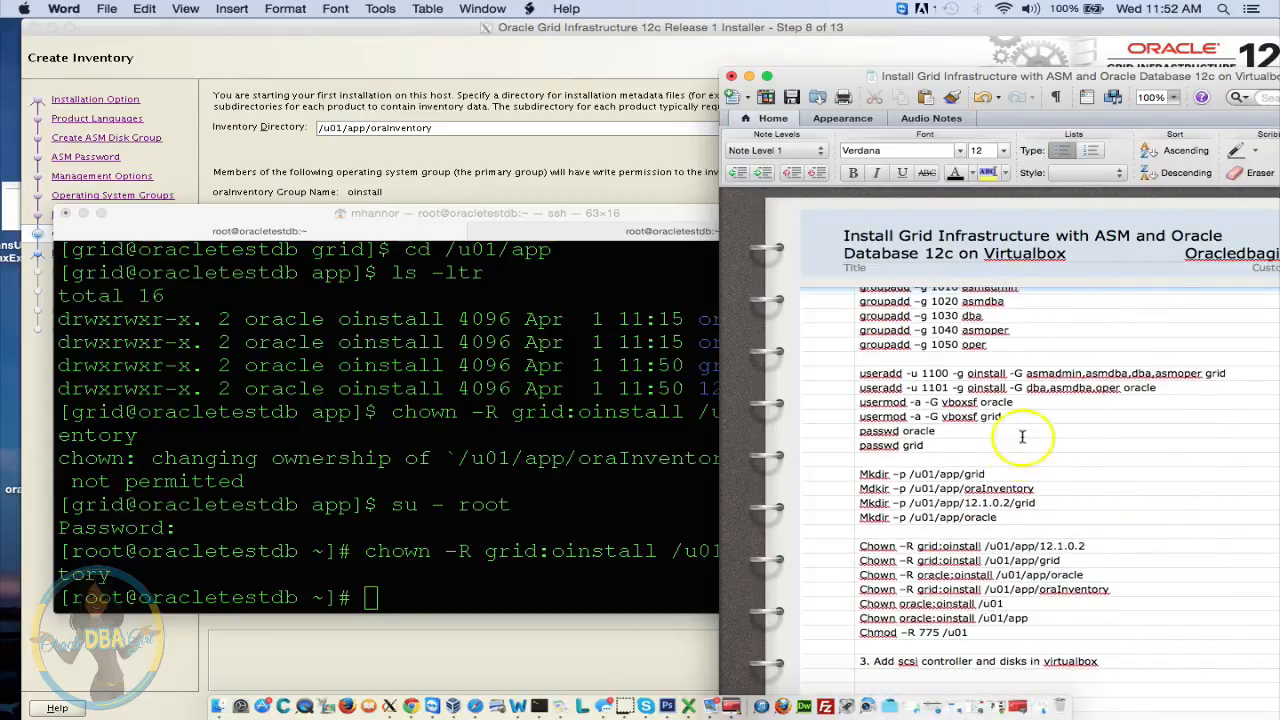
{"action": "left_click_drag", "start_coordinate": [1006, 604], "coordinate": [869, 600]}
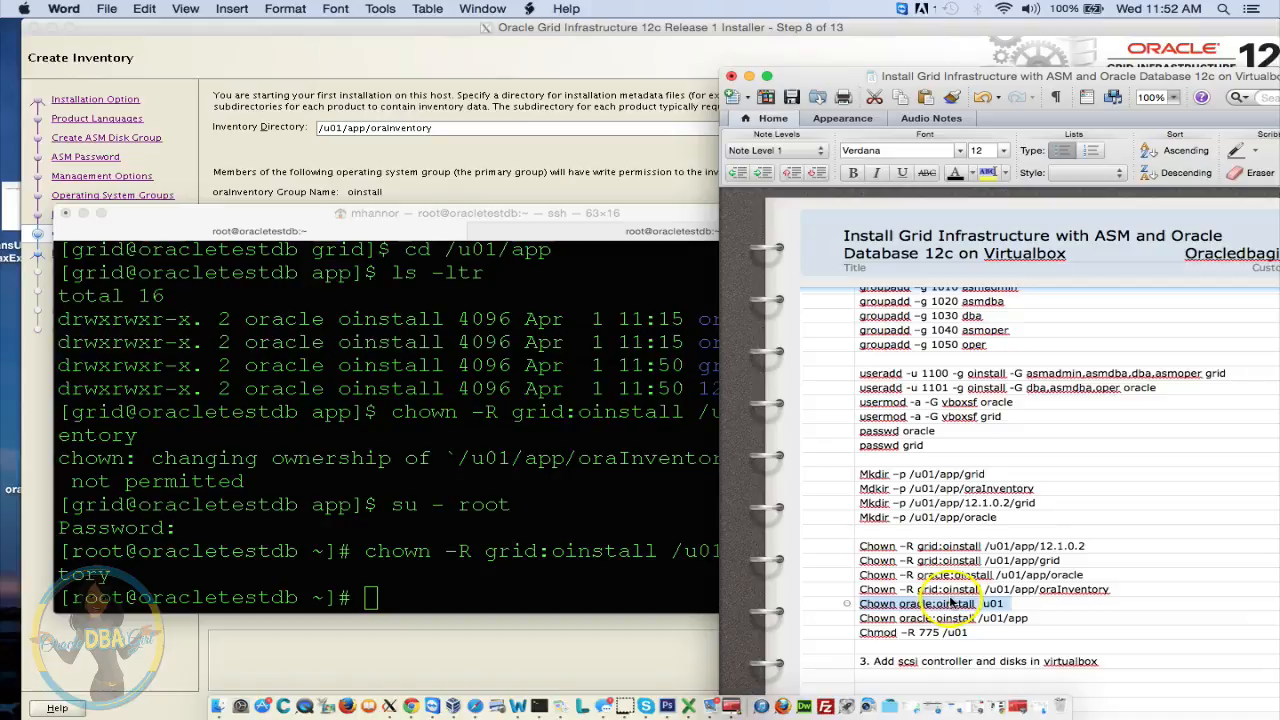
{"action": "left_click", "coordinate": [890, 547]}
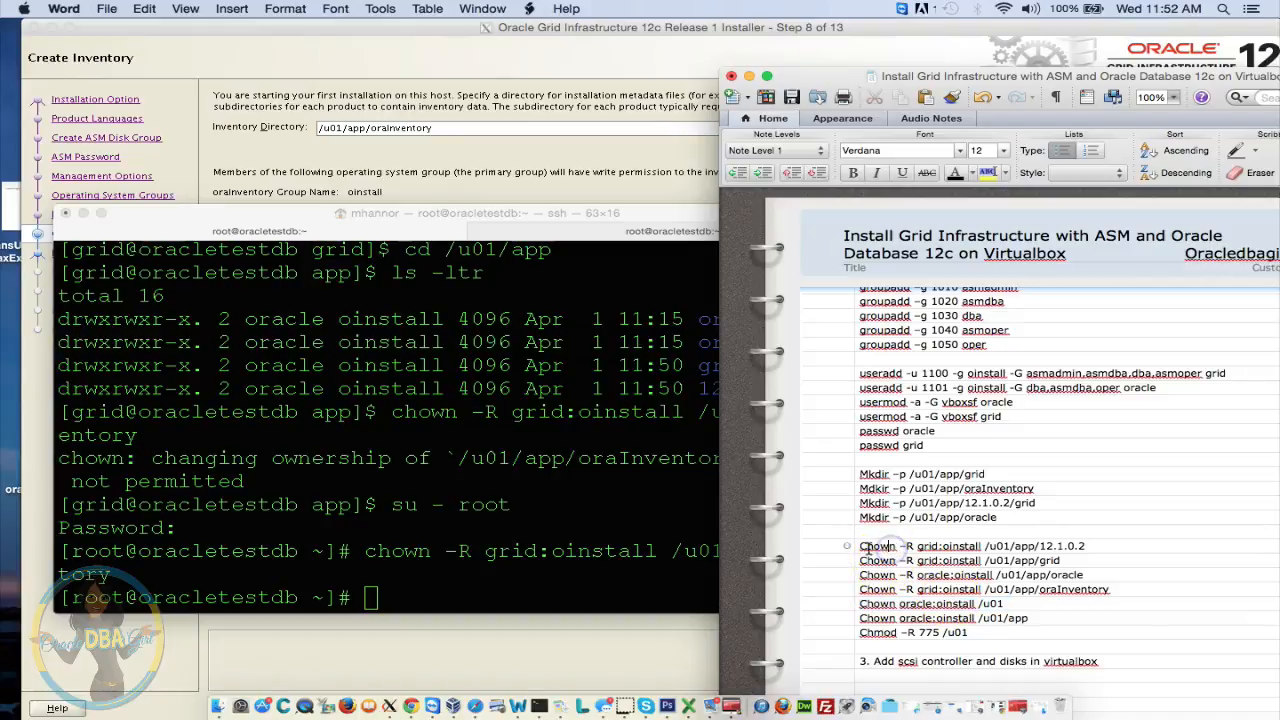
{"action": "left_click", "coordinate": [580, 574]}
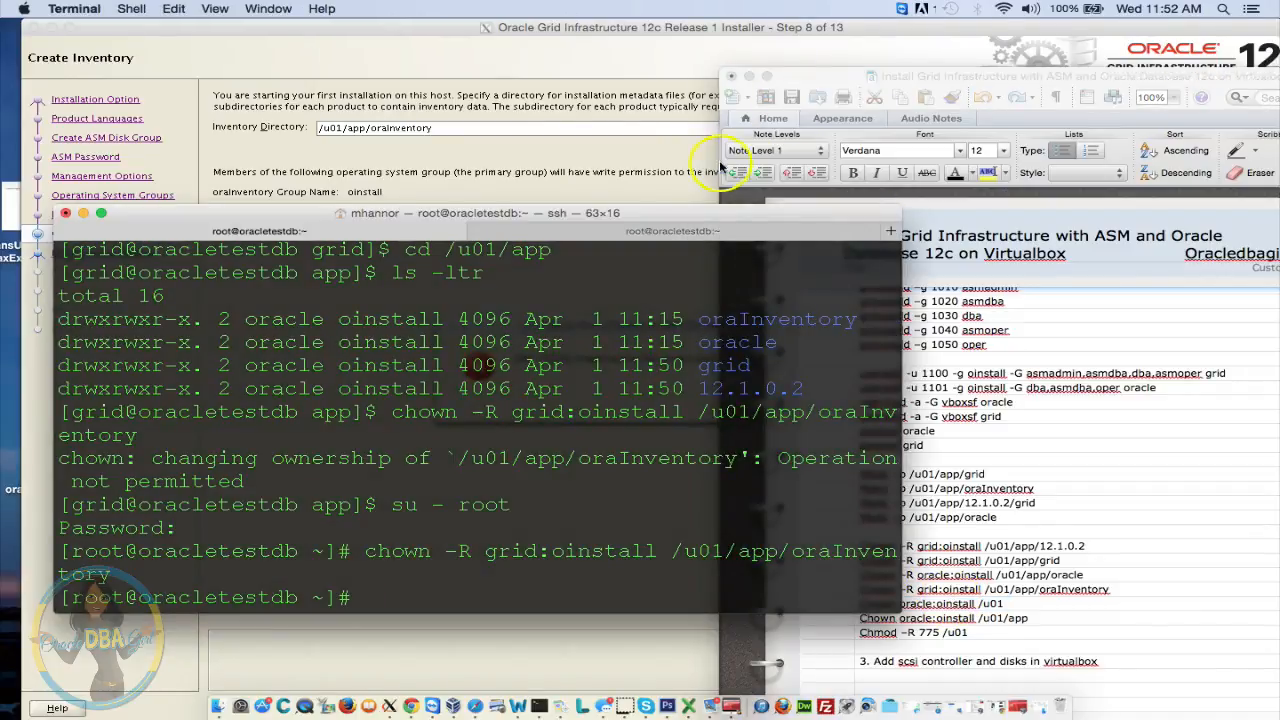
As root, run chown -R grid:oinstall on /u01/app/12.1.0.2 and /u01/app/grid
{"action": "left_click_drag", "start_coordinate": [697, 213], "coordinate": [648, 112]}
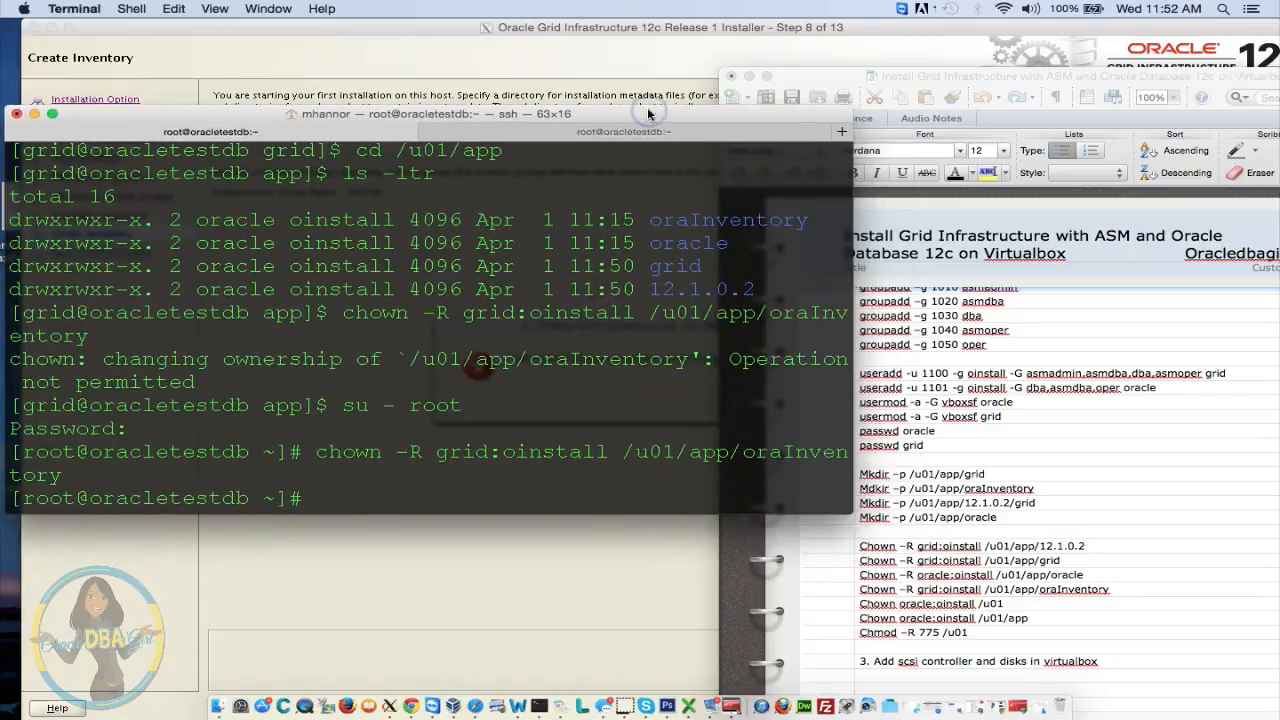
{"action": "type", "text": "chown "}
{"action": "type", "text": "-R gri"}
{"action": "type", "text": "p"}
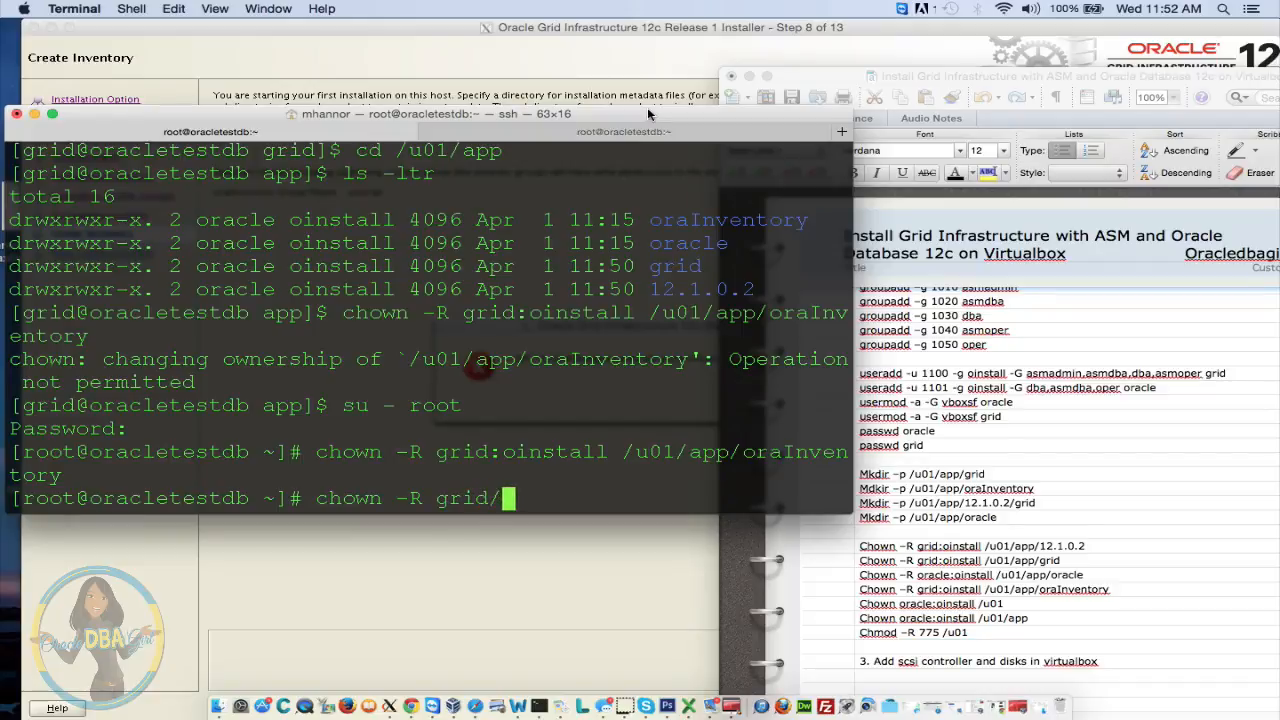
{"action": "type", "text": ":oinst"}
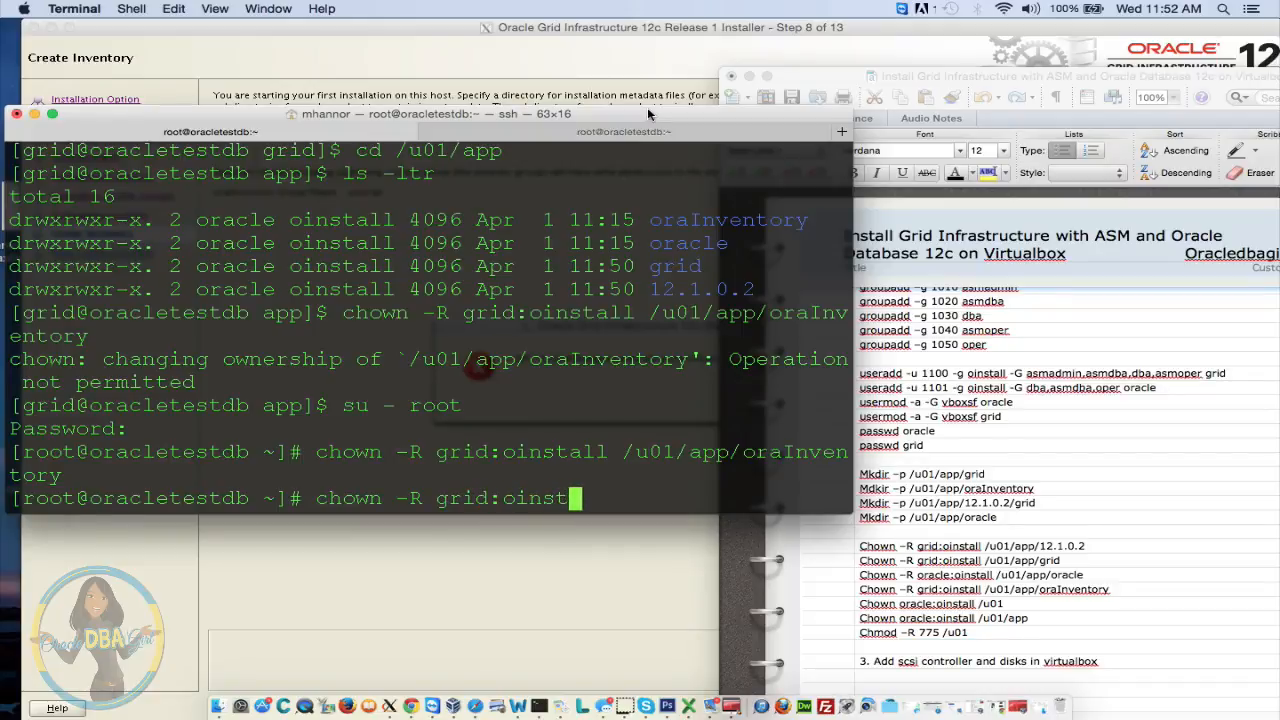
{"action": "type", "text": "all /u01"}
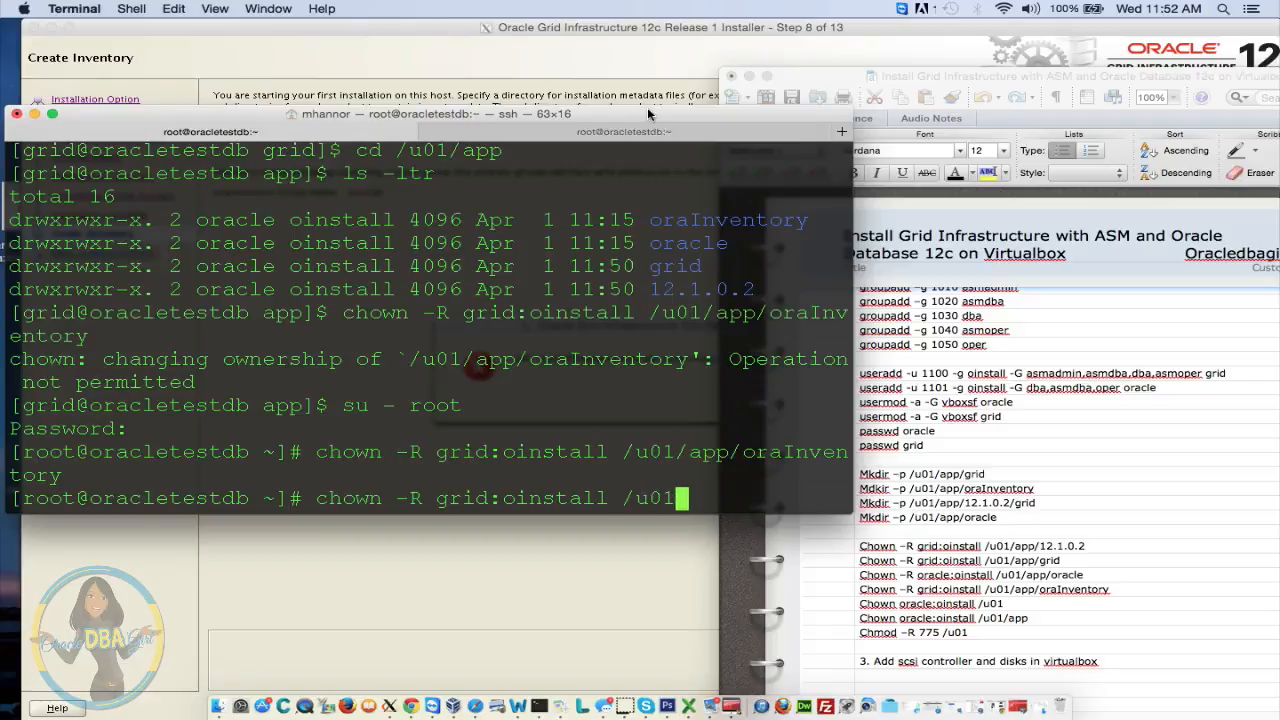
{"action": "type", "text": "/app/12"}
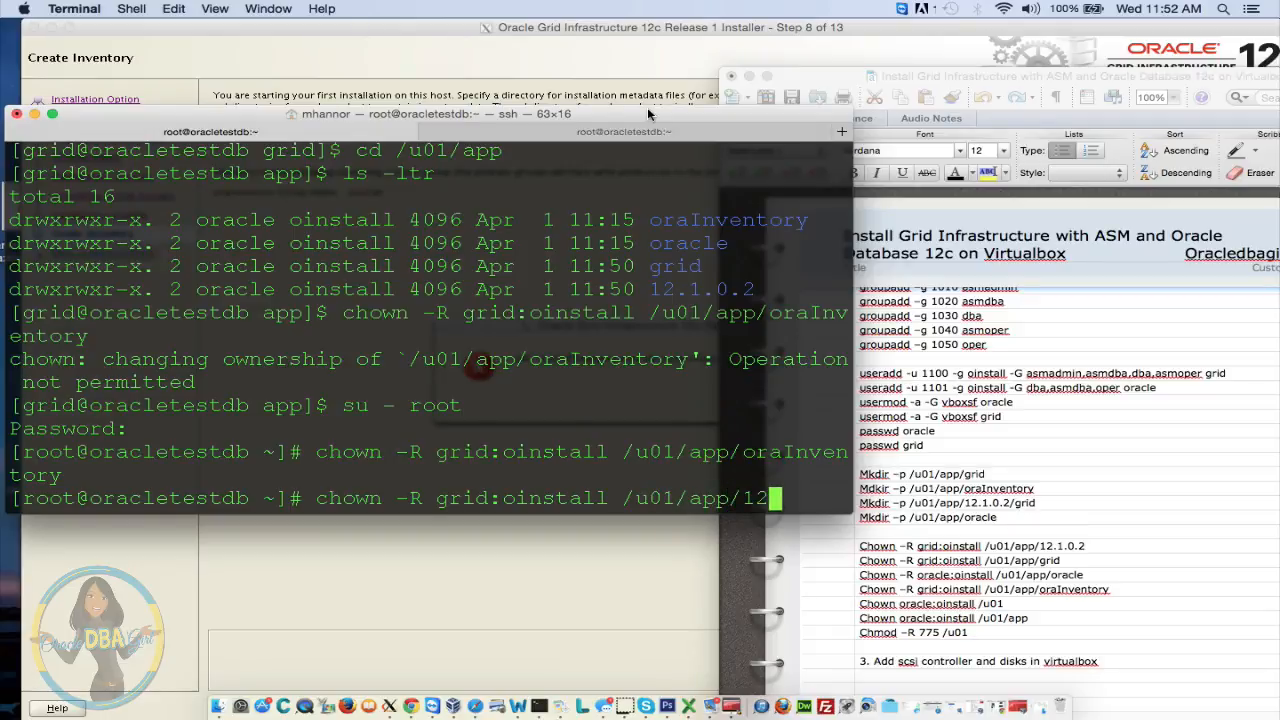
{"action": "type", "text": ".1.0.2"}
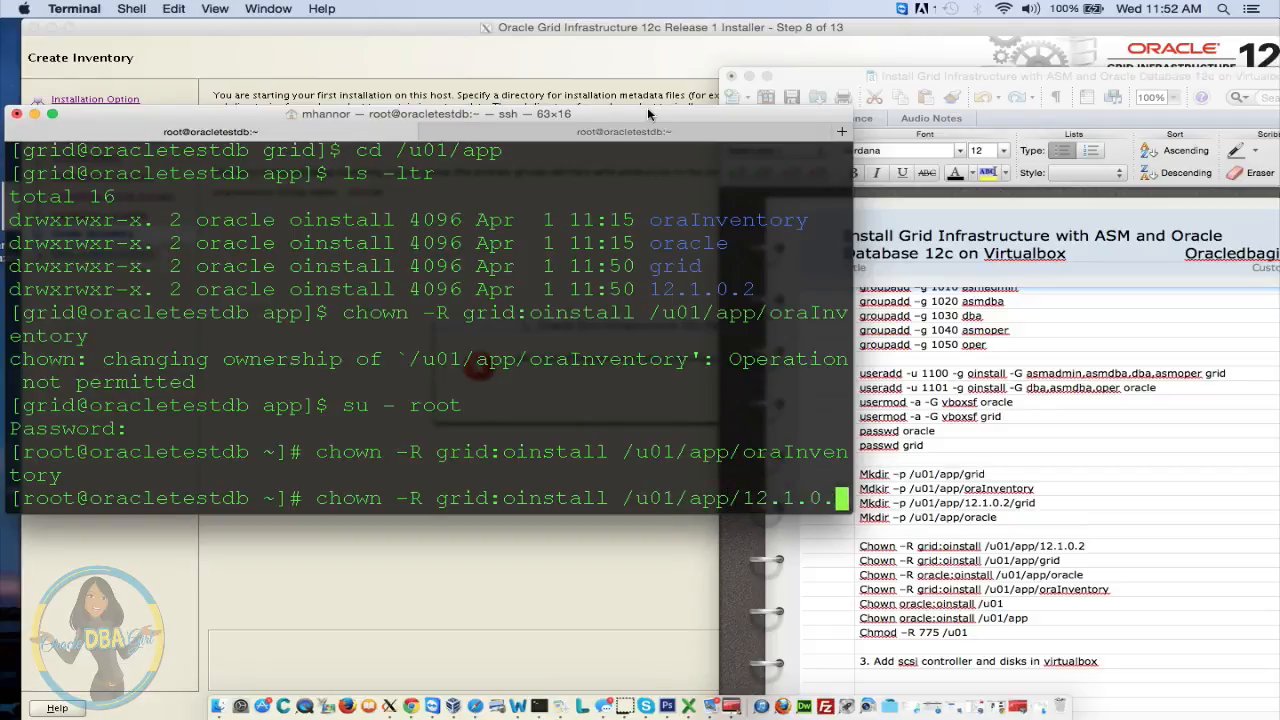
{"action": "key", "text": "Return"}
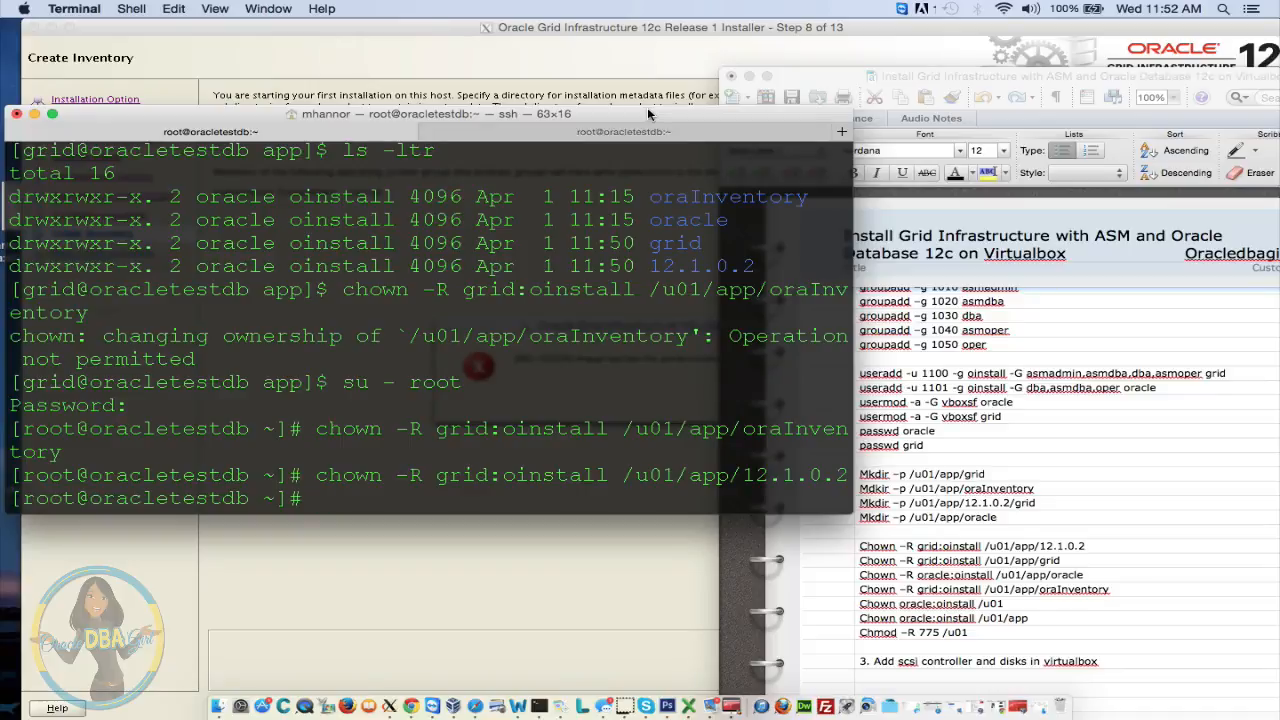
{"action": "key", "text": "Up"}
{"action": "key", "text": "Return"}
{"action": "key", "text": "Up"}
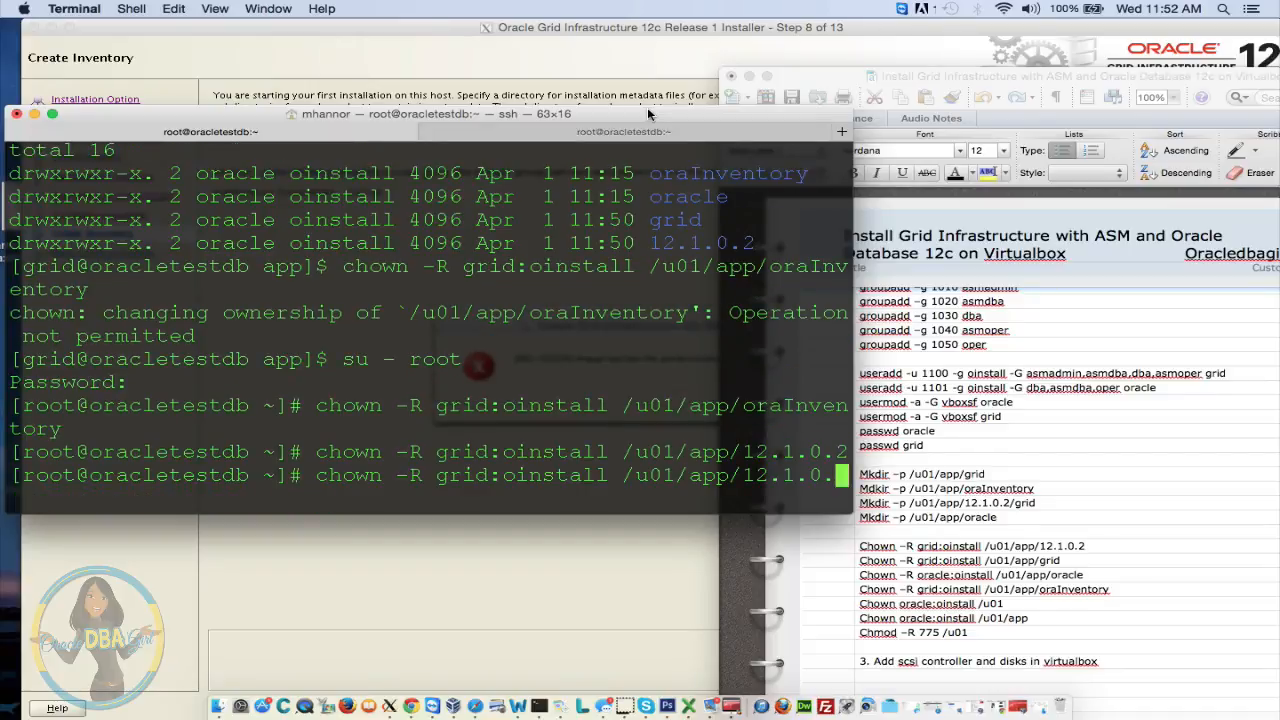
{"action": "key", "text": "BackSpace"}
{"action": "key", "text": "BackSpace"}
{"action": "key", "text": "BackSpace"}
{"action": "key", "text": "BackSpace"}
{"action": "key", "text": "BackSpace"}
{"action": "key", "text": "BackSpace"}
{"action": "key", "text": "BackSpace"}
{"action": "key", "text": "BackSpace"}
{"action": "type", "text": "grid"}
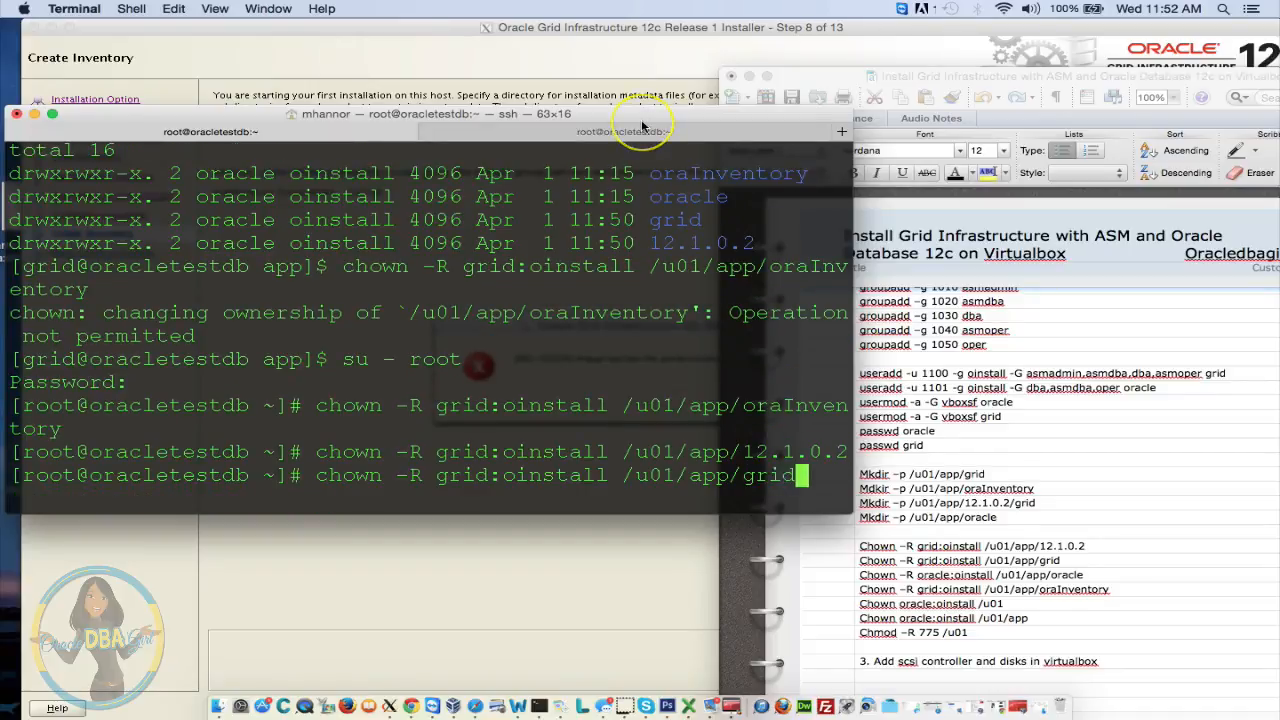
{"action": "key", "text": "Return"}
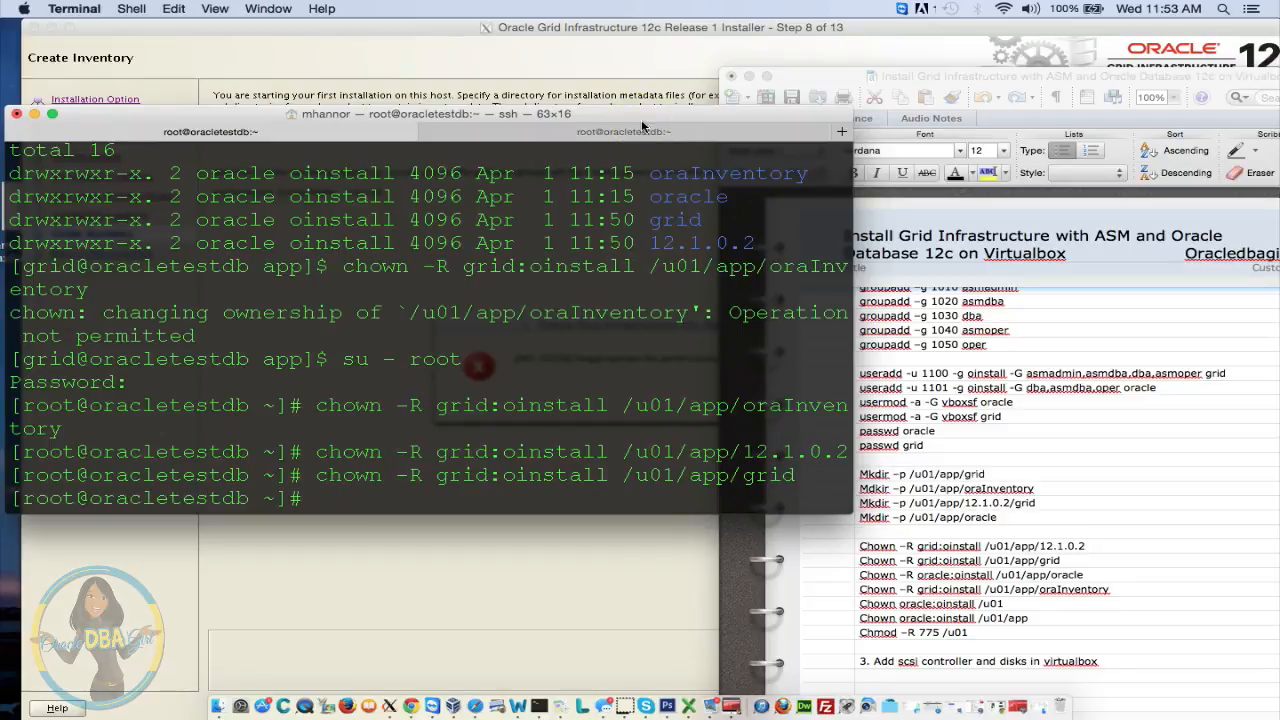
Give /u01/app/oraInventory to grid:oinstall by editing the recalled chown command
{"action": "key", "text": "Up"}
{"action": "key", "text": "Up"}
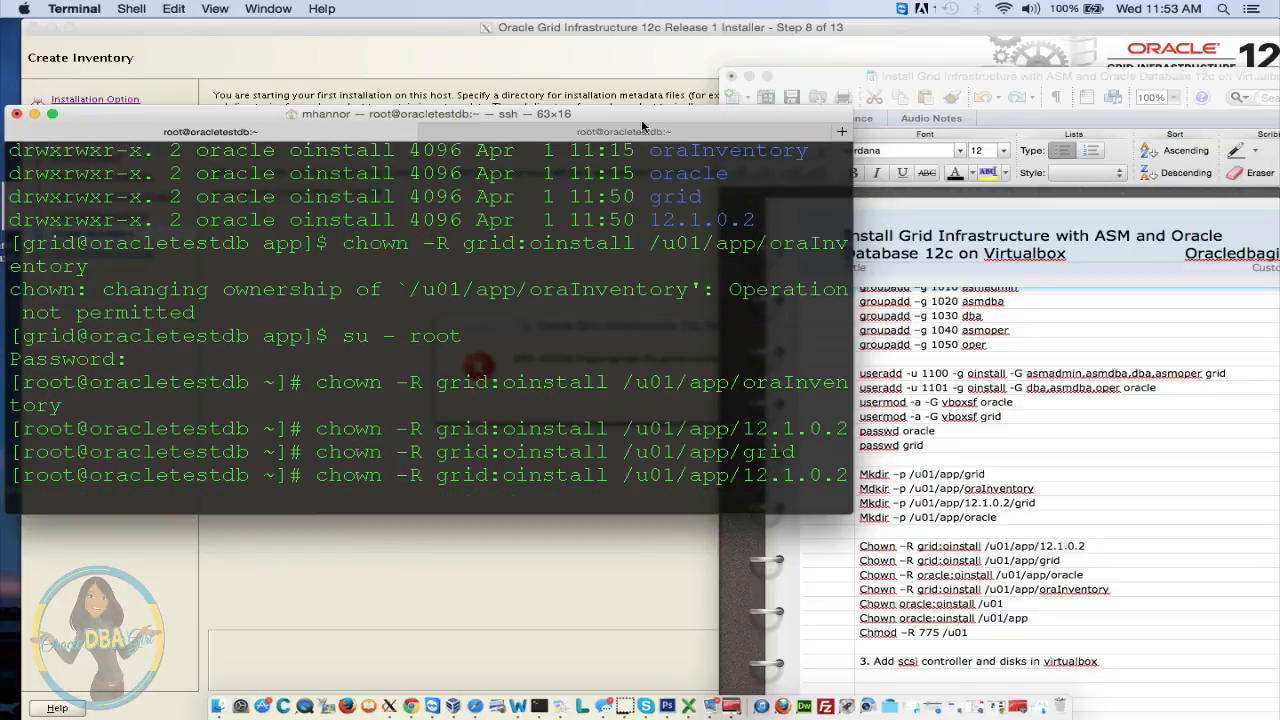
{"action": "key", "text": "BackSpace"}
{"action": "key", "text": "BackSpace"}
{"action": "key", "text": "BackSpace"}
{"action": "key", "text": "BackSpace"}
{"action": "key", "text": "BackSpace"}
{"action": "key", "text": "BackSpace"}
{"action": "key", "text": "BackSpace"}
{"action": "type", "text": "ora"}
{"action": "type", "text": "Inventory"}
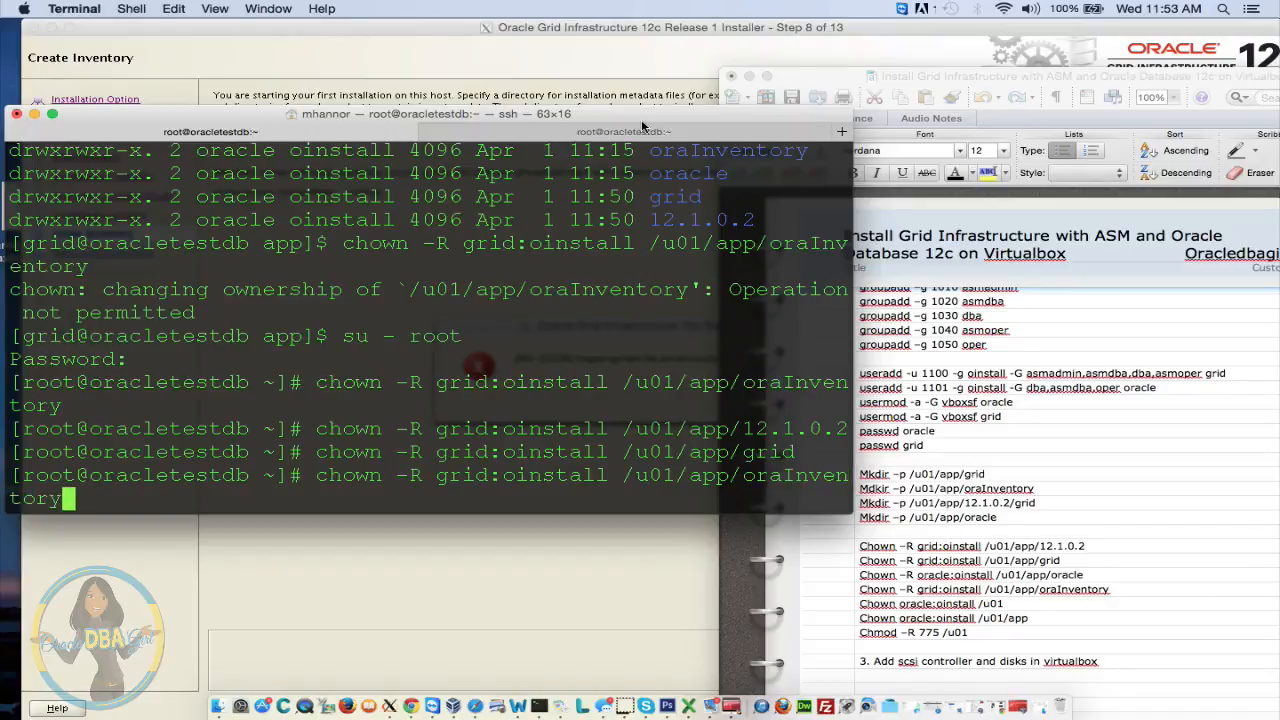
{"action": "key", "text": "Return"}
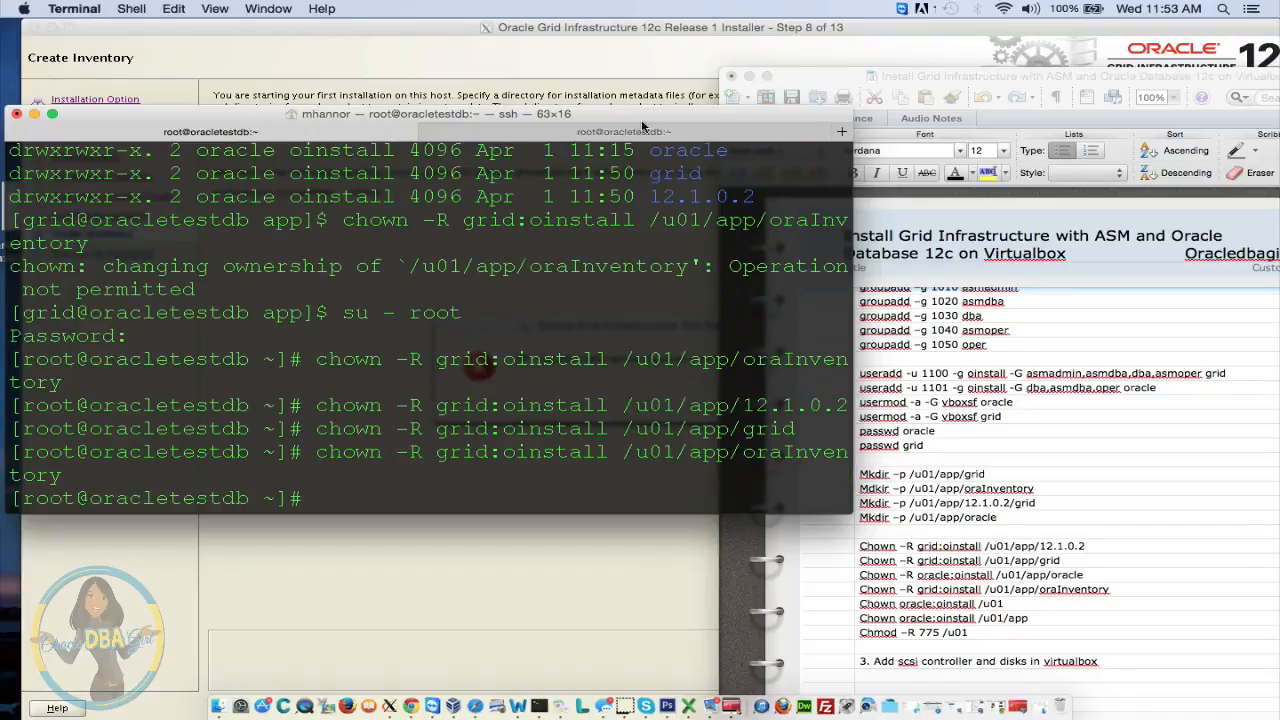
{"action": "type", "text": "ls"}
{"action": "key", "text": "BackSpace"}
{"action": "key", "text": "BackSpace"}
List ownership with ls -ltr at /, /u01 and /u01/app
{"action": "type", "text": "cd /u01"}
{"action": "key", "text": "BackSpace"}
{"action": "key", "text": "BackSpace"}
{"action": "key", "text": "BackSpace"}
{"action": "key", "text": "Return"}
{"action": "type", "text": "ls -ltr"}
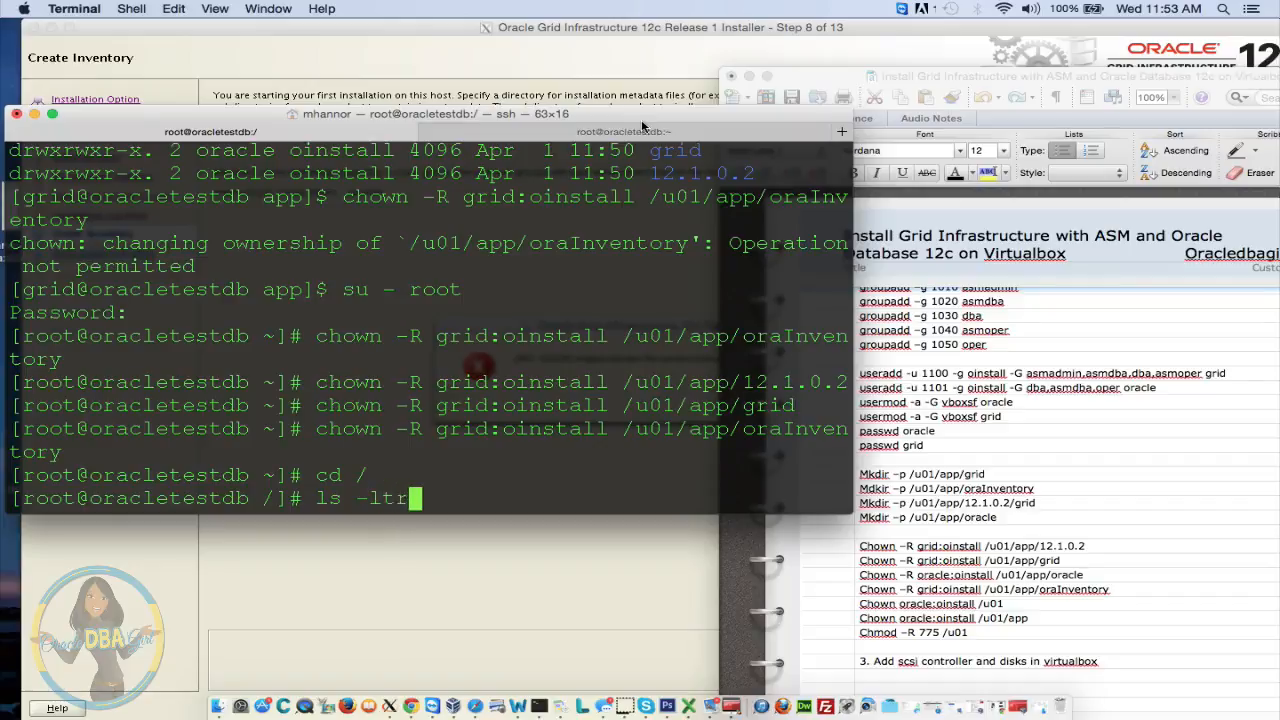
{"action": "key", "text": "Return"}
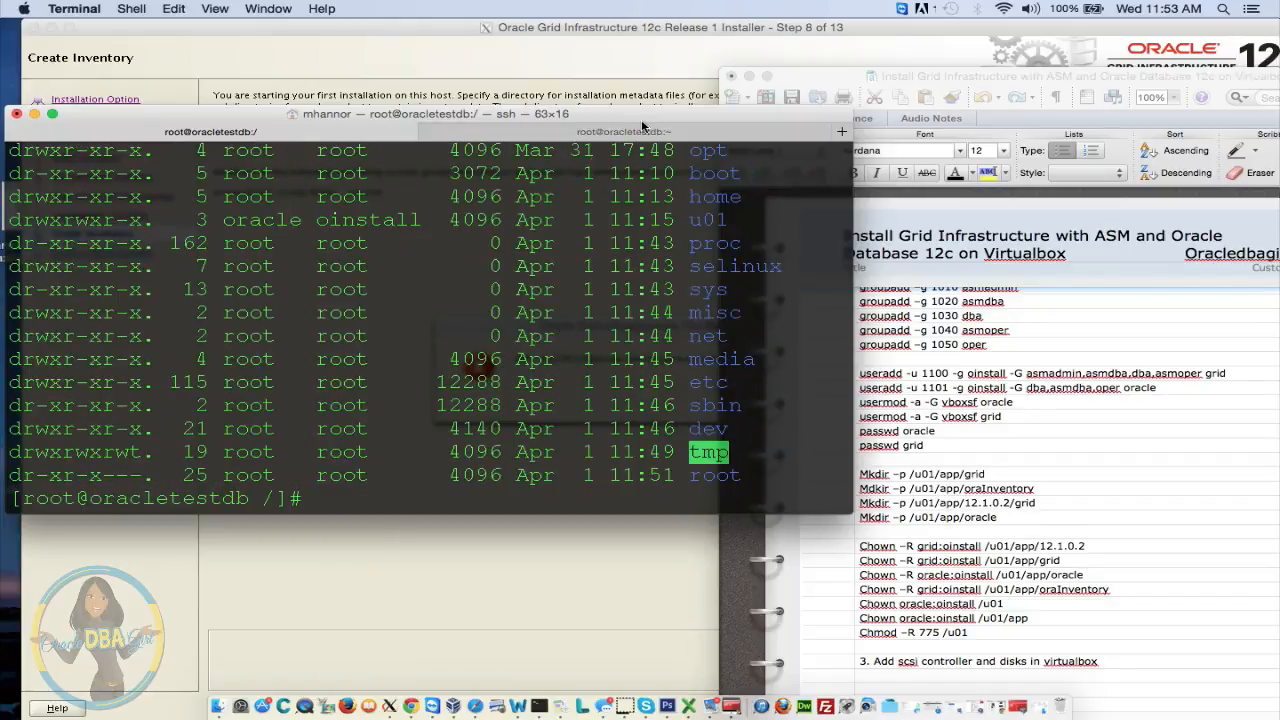
{"action": "type", "text": "cd u01"}
{"action": "key", "text": "Return"}
{"action": "type", "text": "ls "}
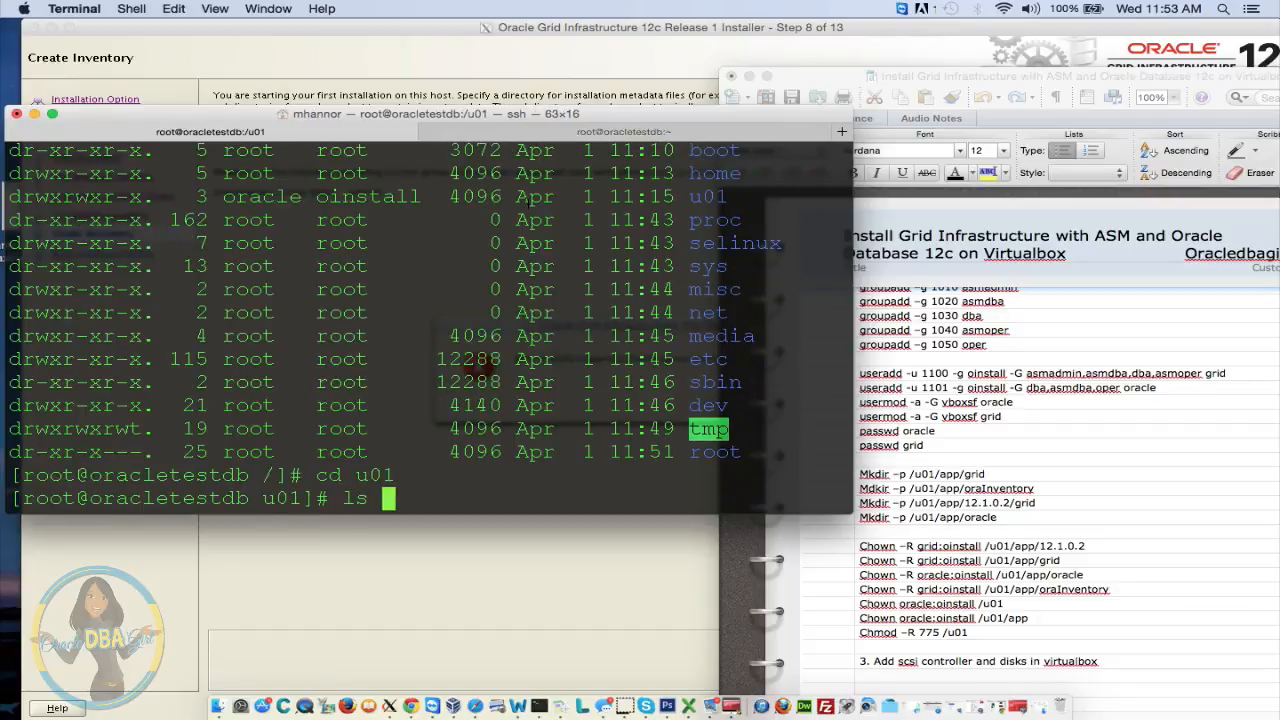
{"action": "type", "text": "-ltr"}
{"action": "key", "text": "Return"}
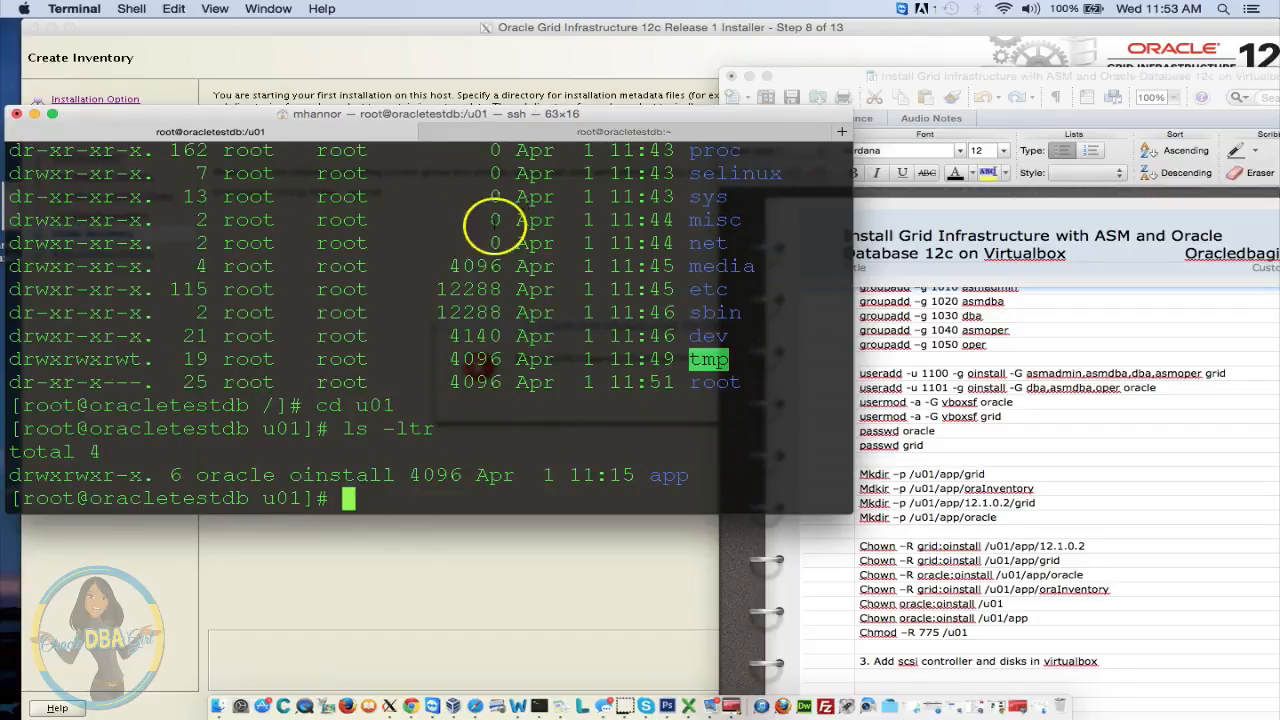
{"action": "type", "text": "cd app"}
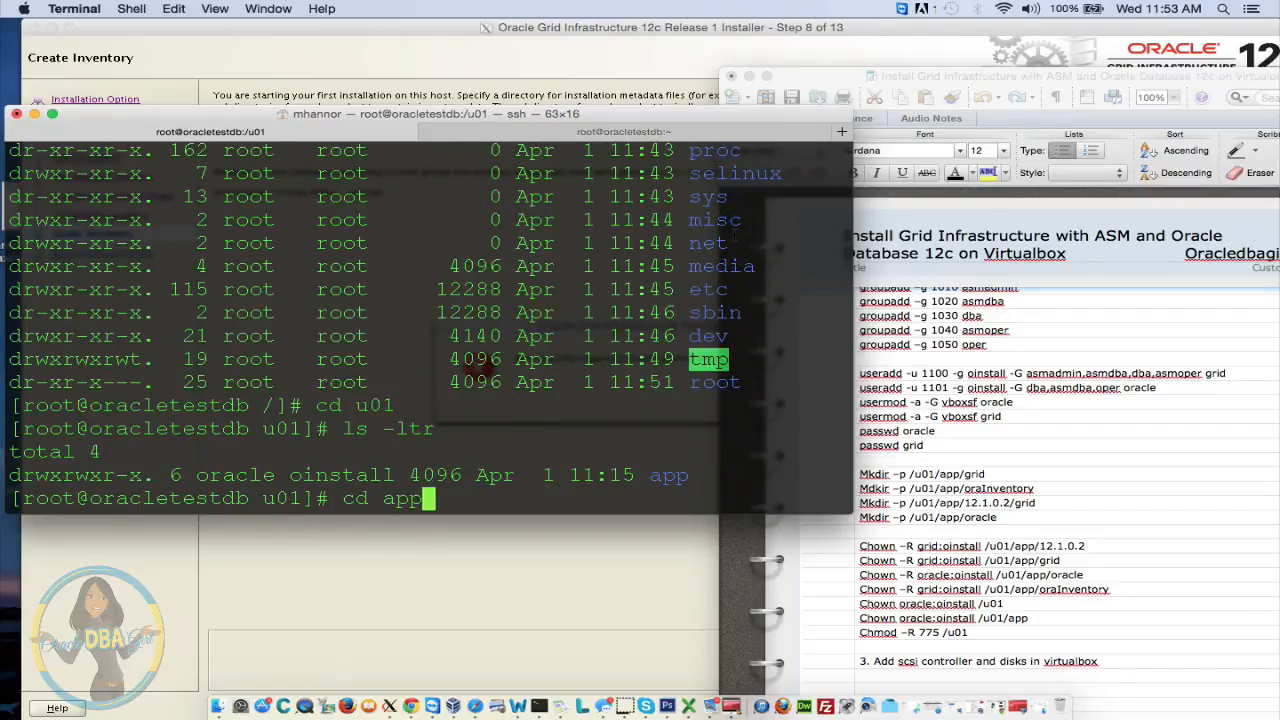
{"action": "key", "text": "Return"}
{"action": "type", "text": "ls -ltr"}
{"action": "key", "text": "Return"}
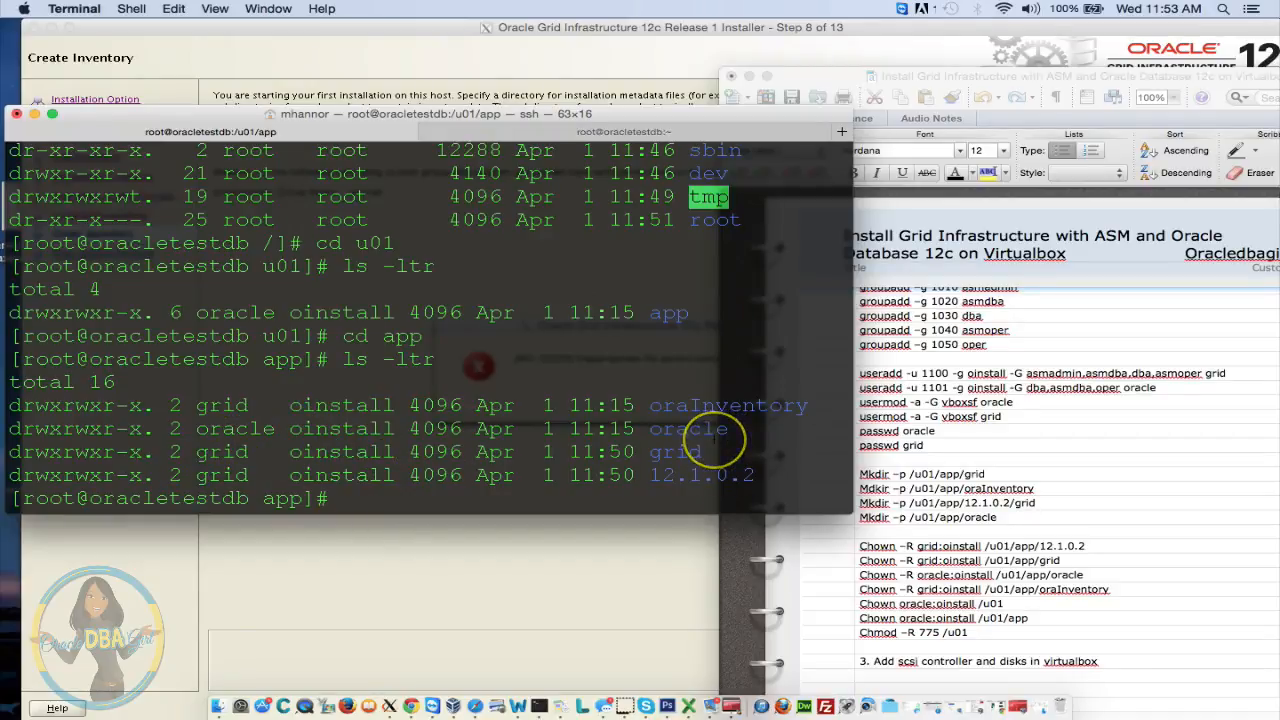
Inspect the contents of /u01/app/grid and /u01/app/12.1.0.2
{"action": "type", "text": "cd grid/"}
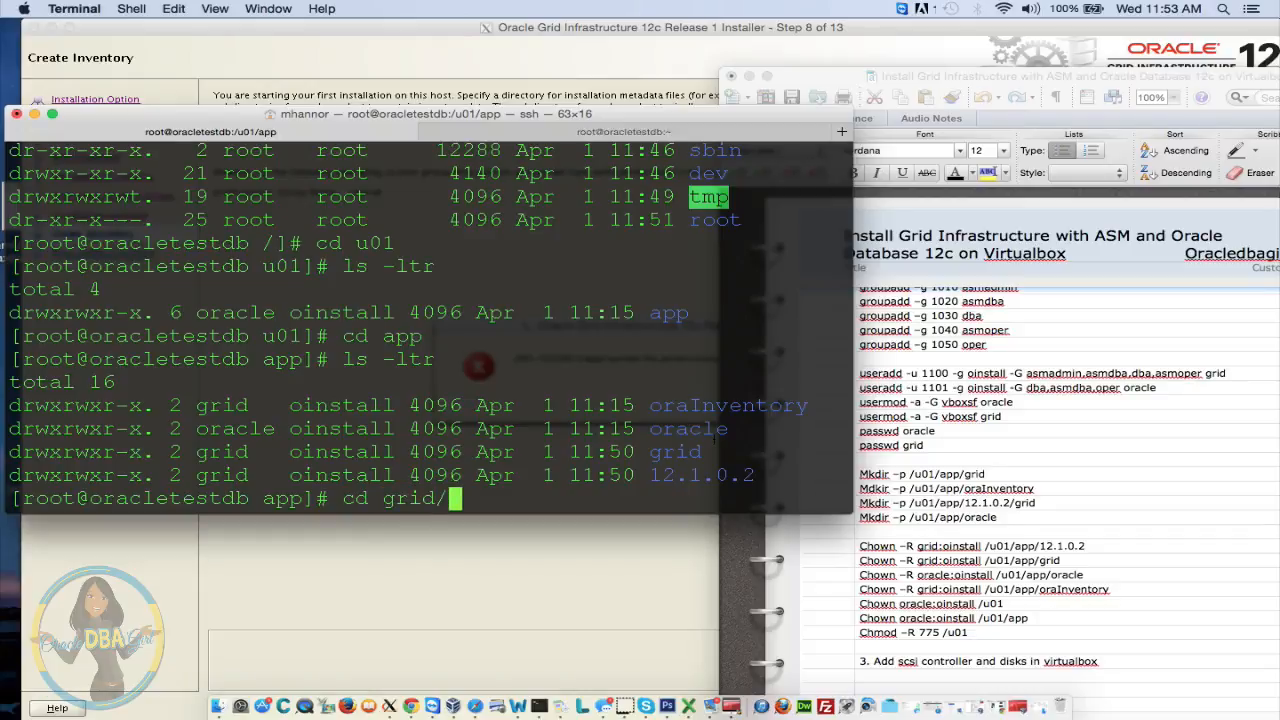
{"action": "key", "text": "Return"}
{"action": "type", "text": "ls -ltr"}
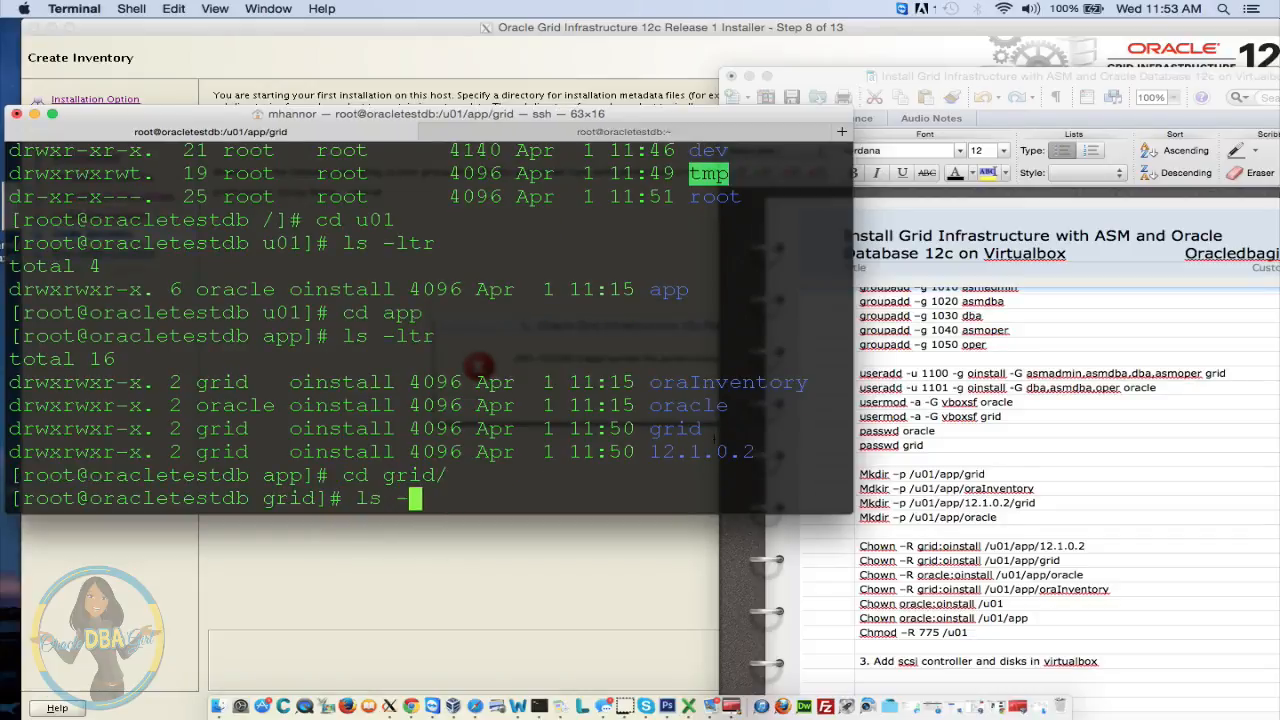
{"action": "key", "text": "Return"}
{"action": "type", "text": "cd .."}
{"action": "key", "text": "Return"}
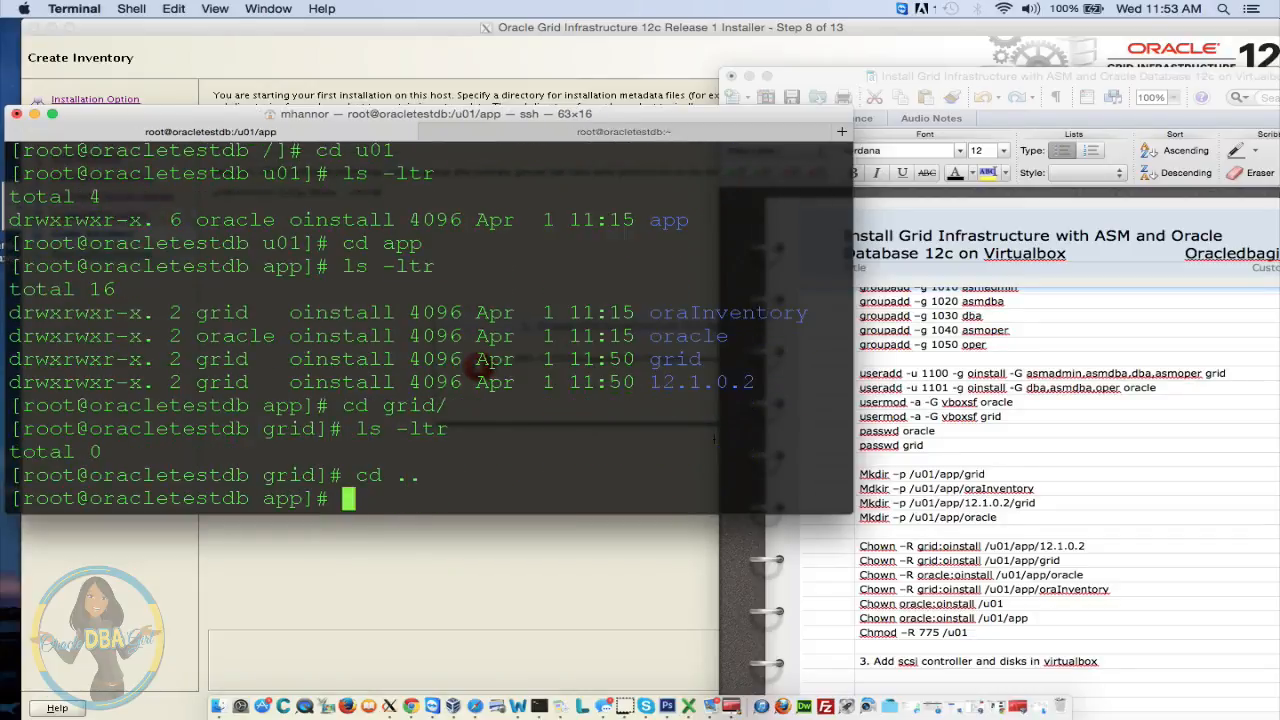
{"action": "type", "text": "cd 12"}
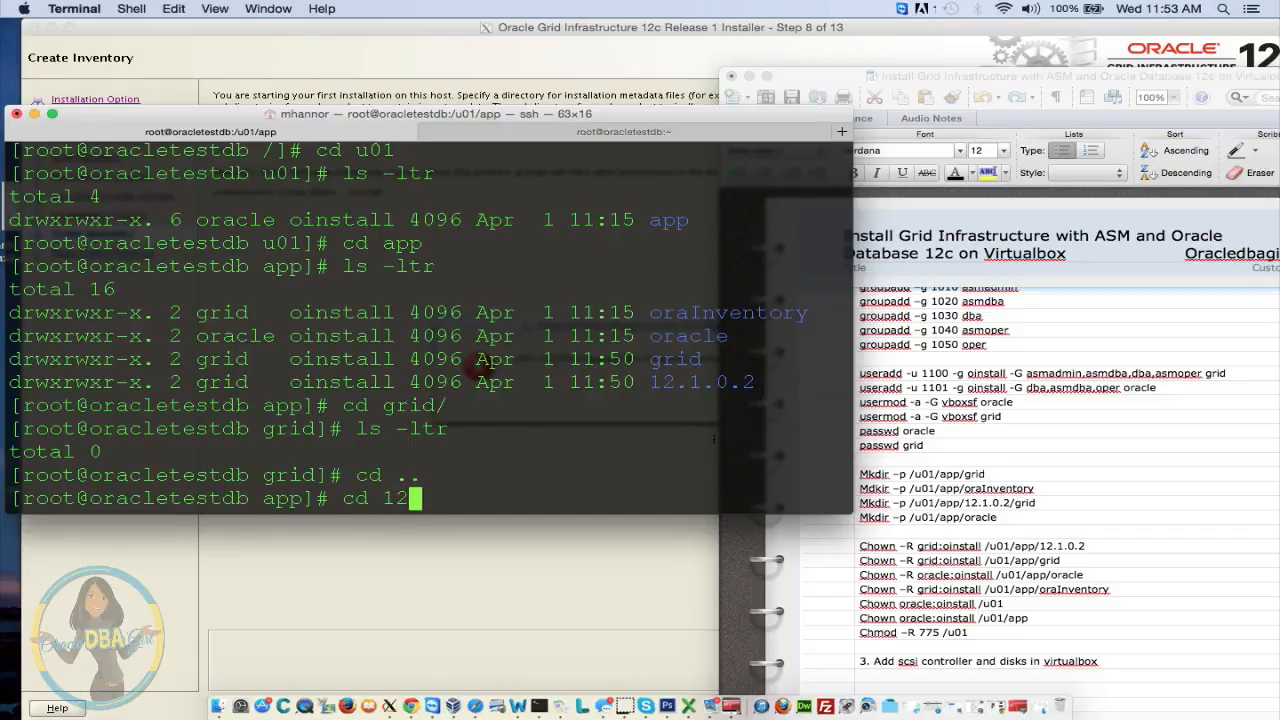
{"action": "key", "text": "Tab"}
{"action": "key", "text": "Return"}
{"action": "type", "text": "ls -ltr"}
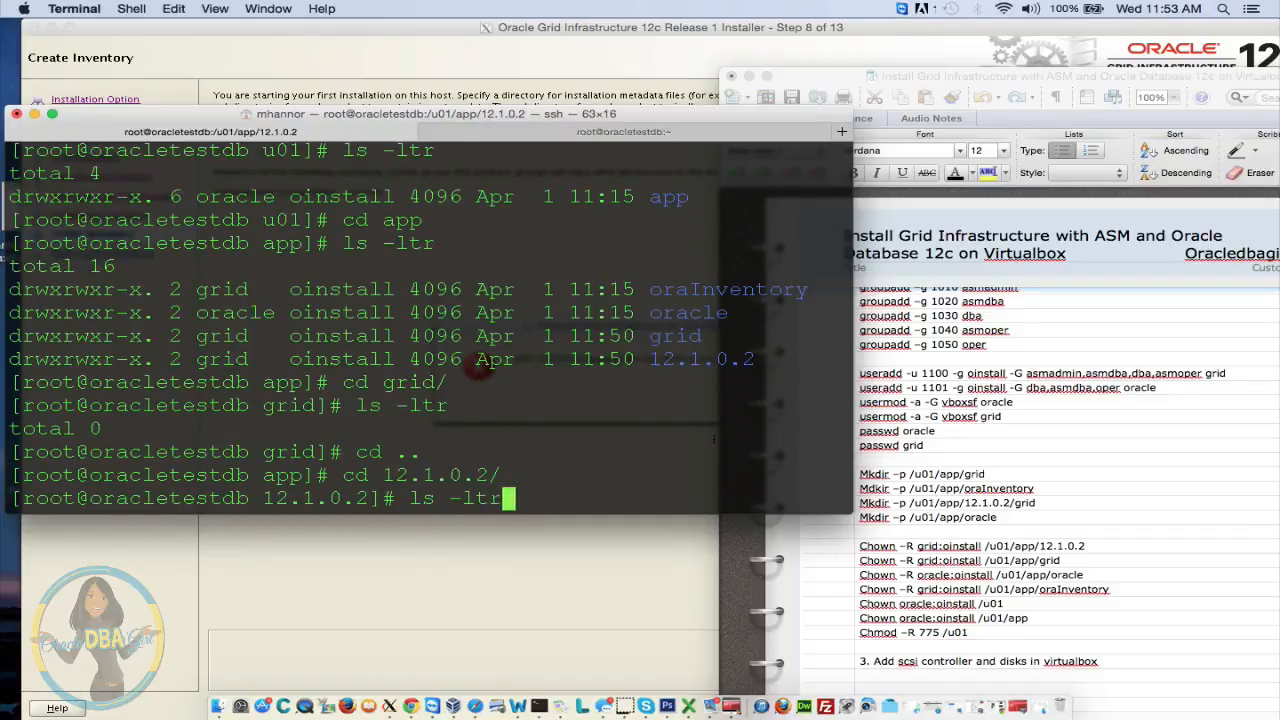
{"action": "key", "text": "Return"}
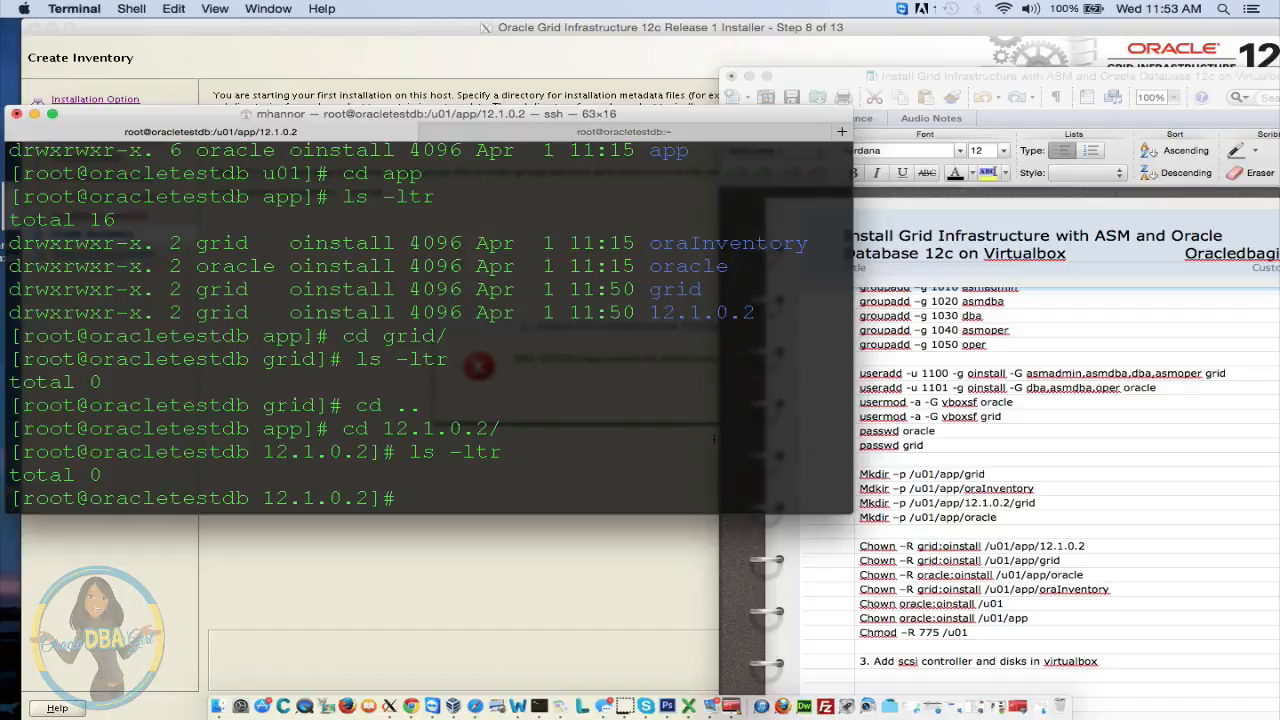
Create a grid directory in /u01/app/12.1.0.2 and chown it to grid:oinstall
{"action": "type", "text": "mkdir grid"}
{"action": "key", "text": "Return"}
{"action": "type", "text": "ls -"}
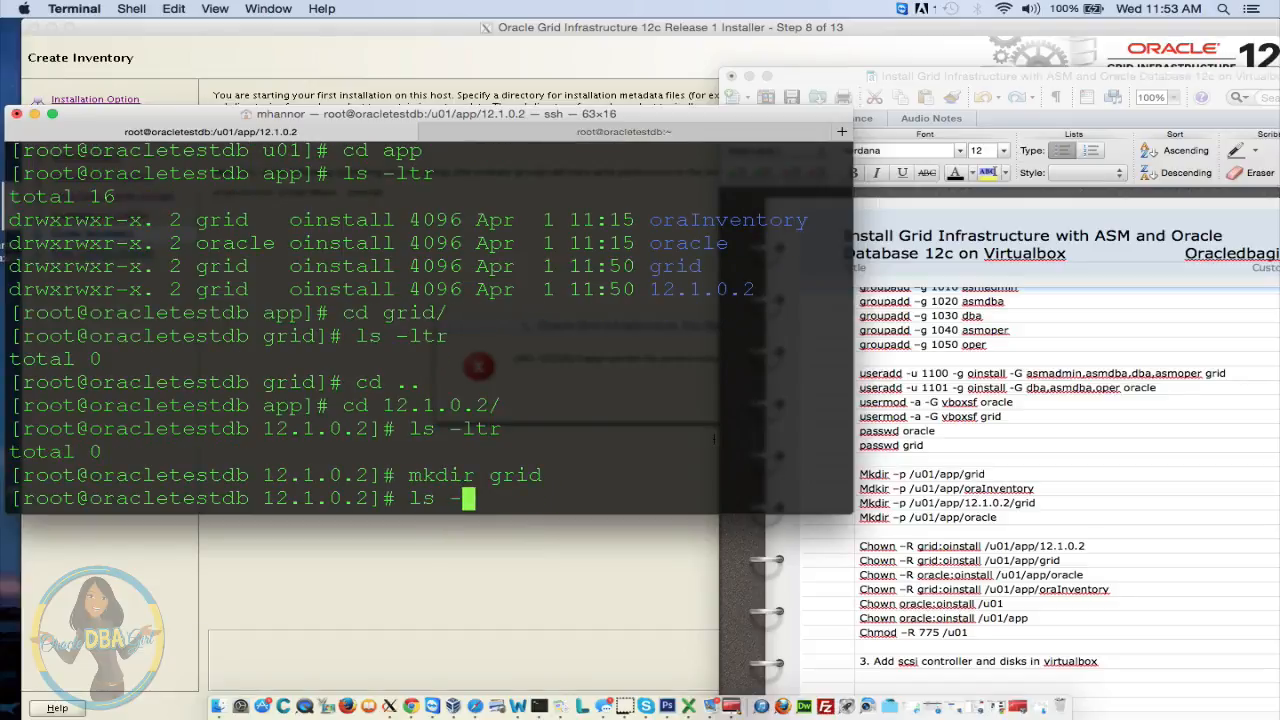
{"action": "type", "text": "ltr"}
{"action": "key", "text": "Return"}
{"action": "type", "text": "cho"}
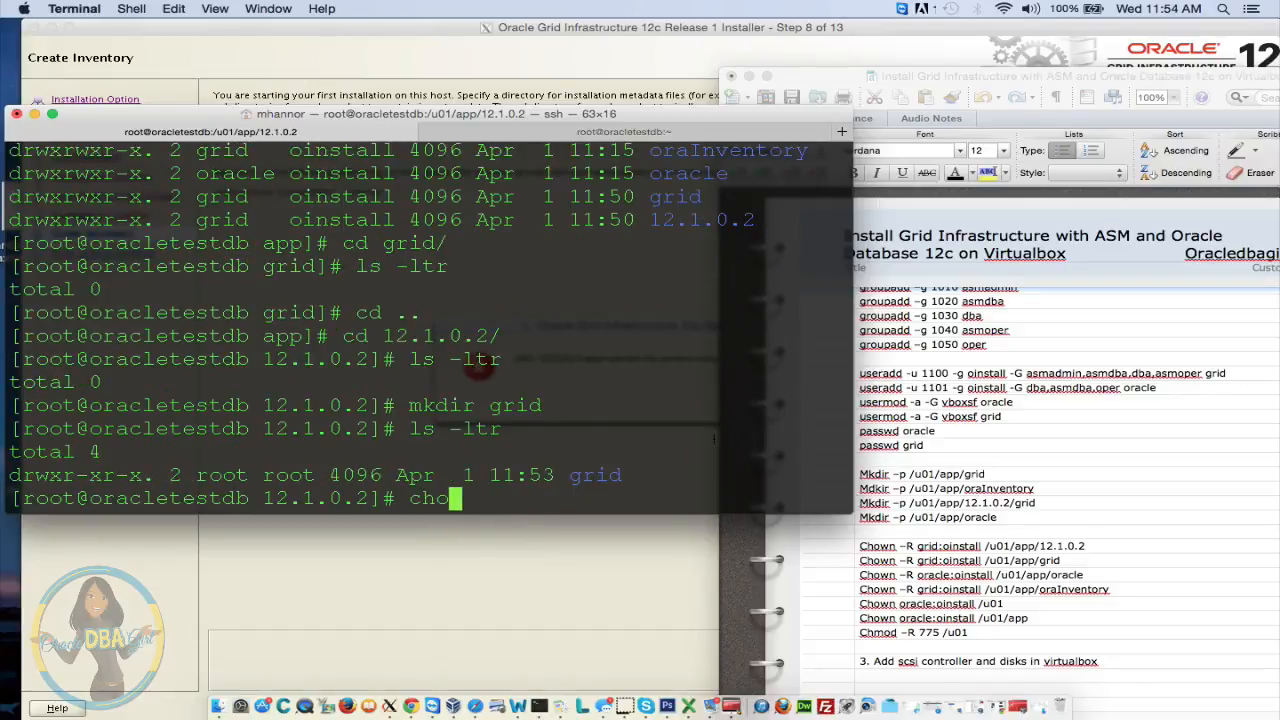
{"action": "type", "text": "wn -R "}
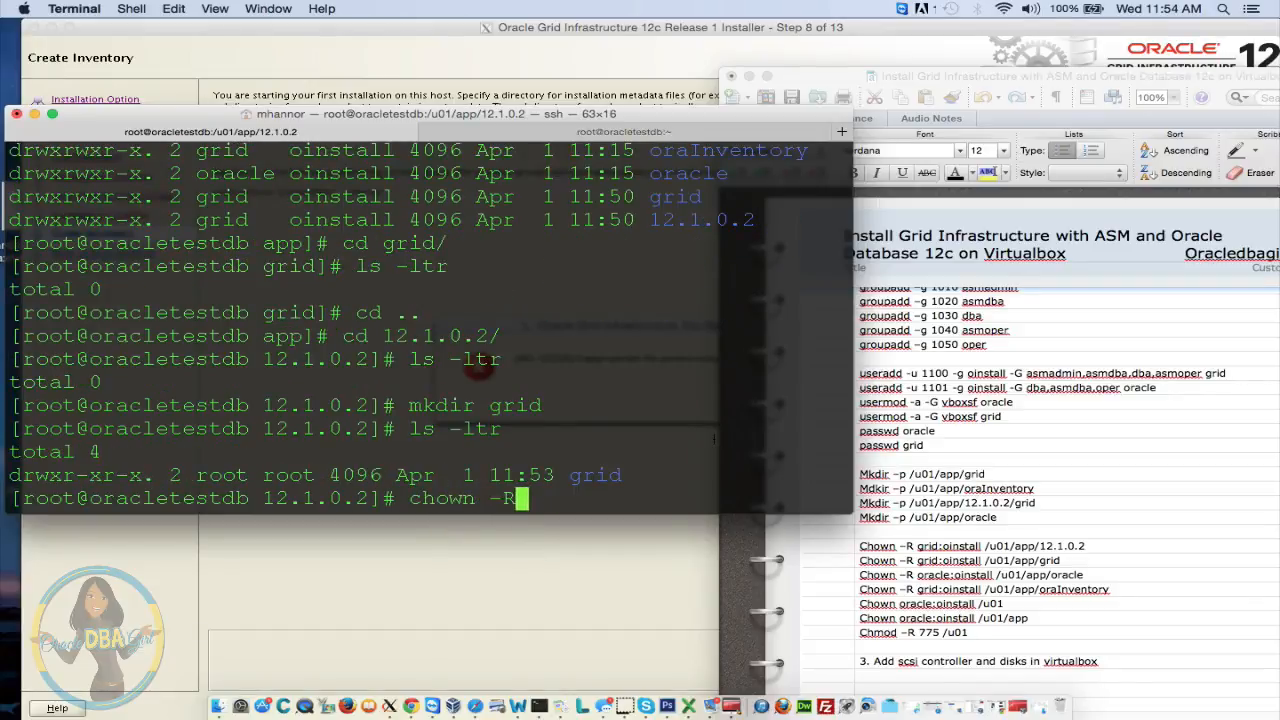
{"action": "type", "text": "grid"}
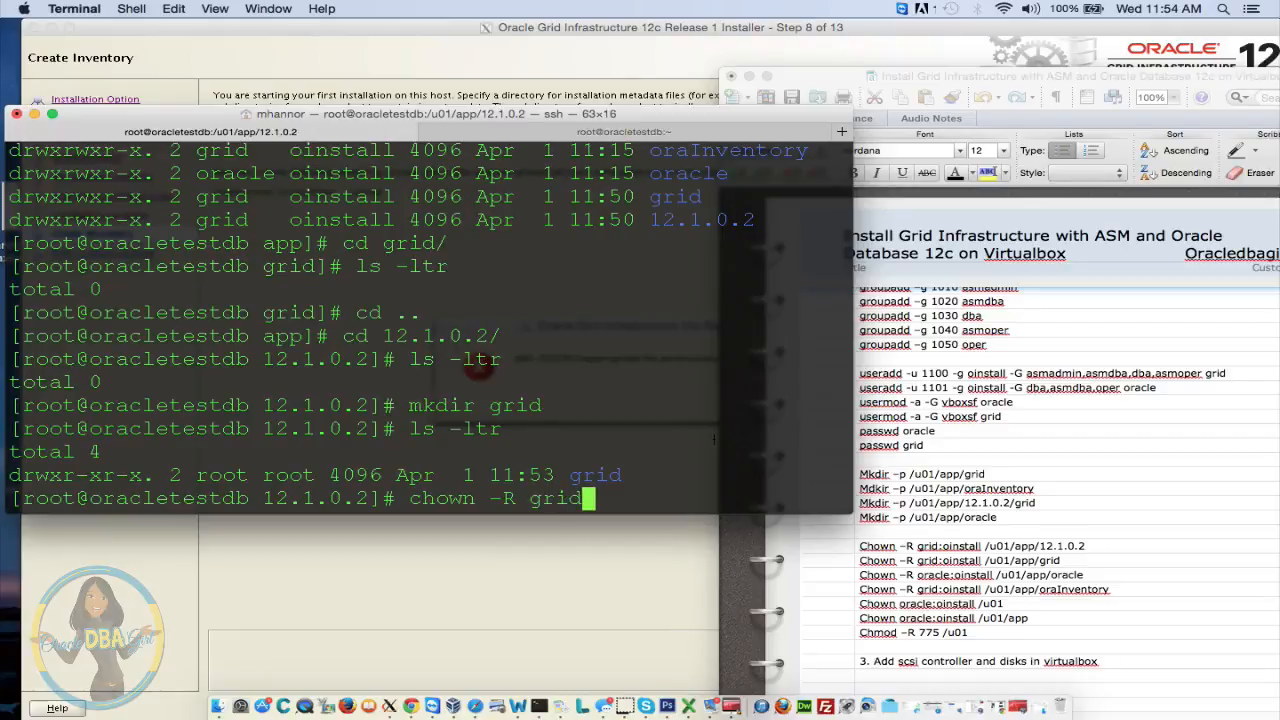
{"action": "type", "text": ":oinstall g"}
{"action": "key", "text": "Tab"}
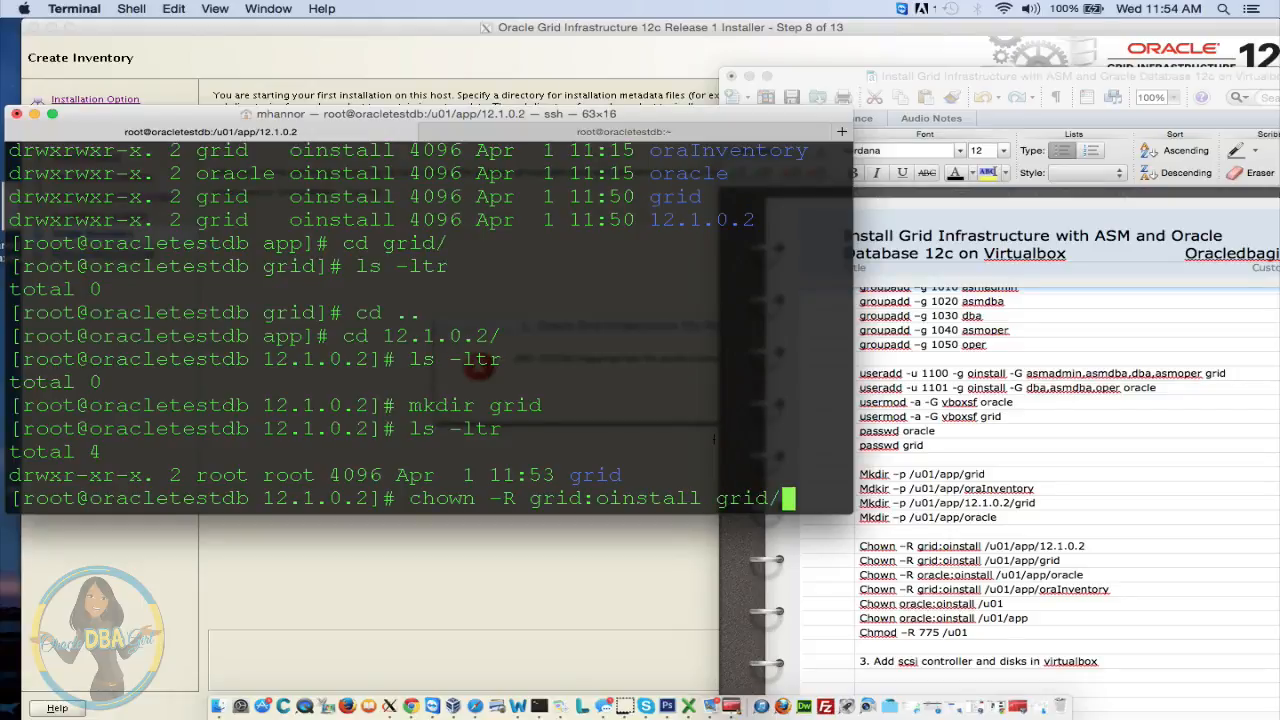
{"action": "key", "text": "Return"}
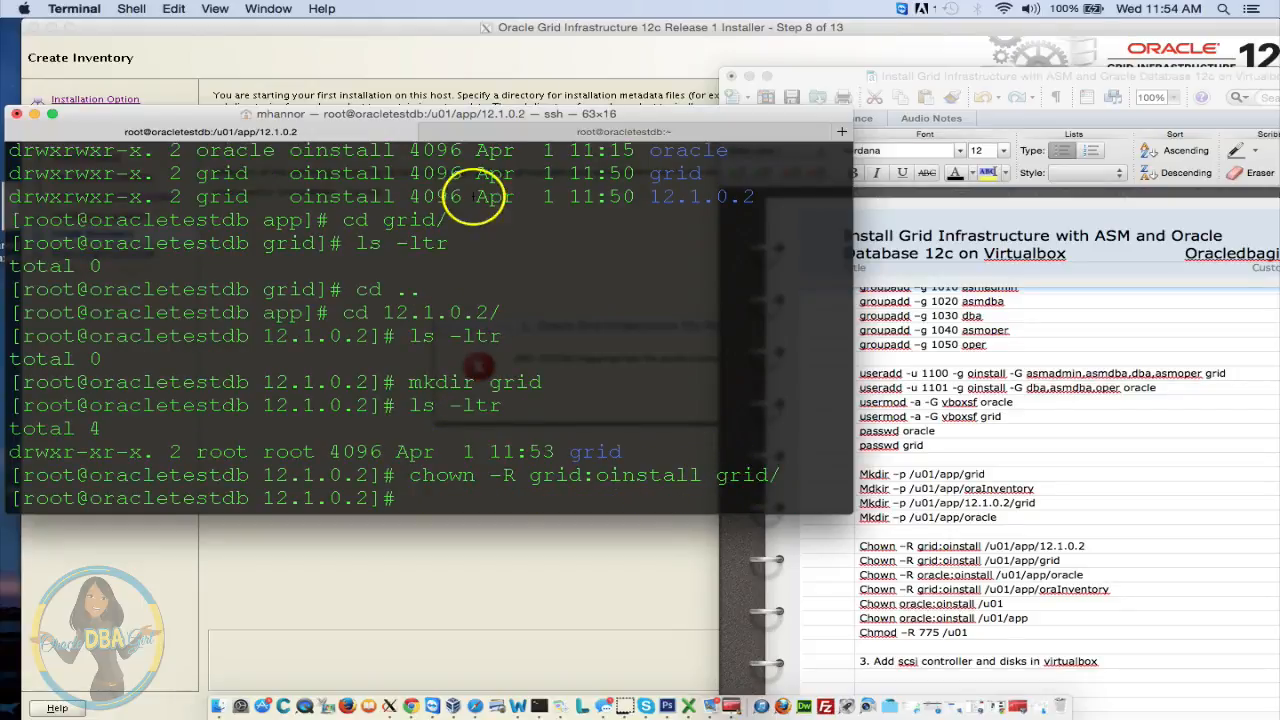
Dismiss the INS-32039 inventory permissions error and continue past Create Inventory
{"action": "left_click_drag", "start_coordinate": [505, 113], "coordinate": [668, 508]}
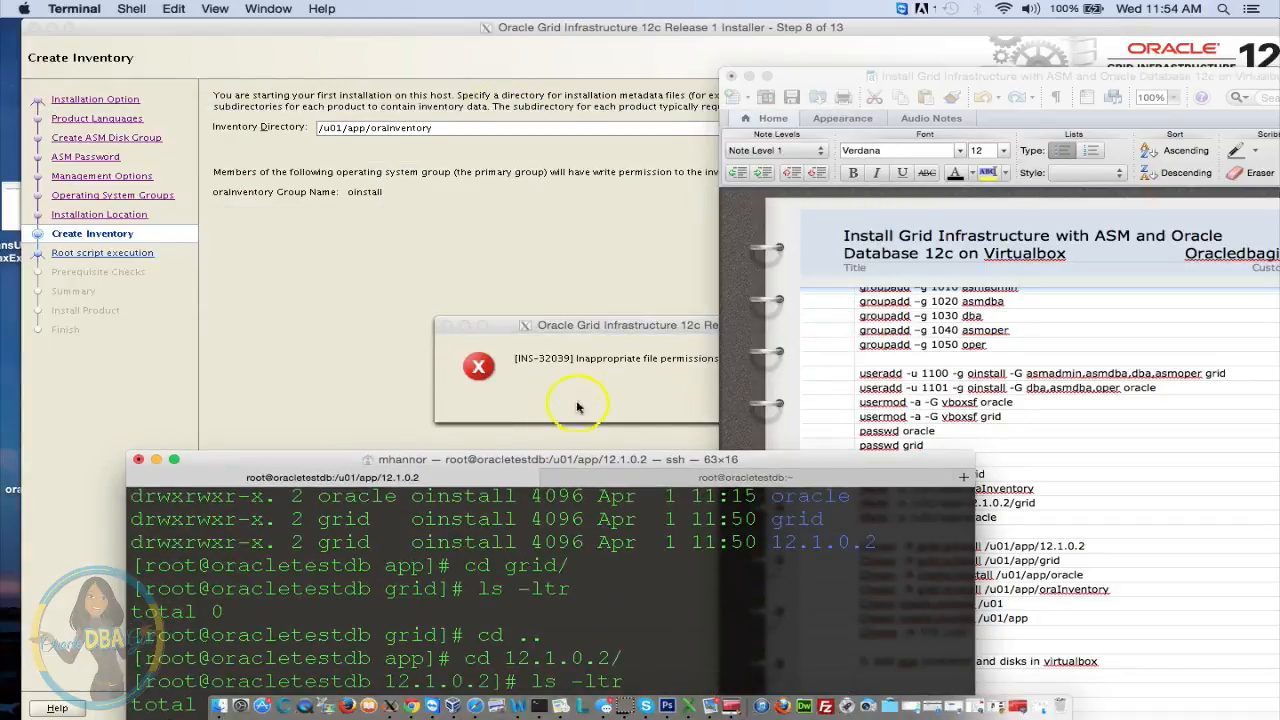
{"action": "left_click", "coordinate": [573, 373]}
{"action": "left_click", "coordinate": [782, 407]}
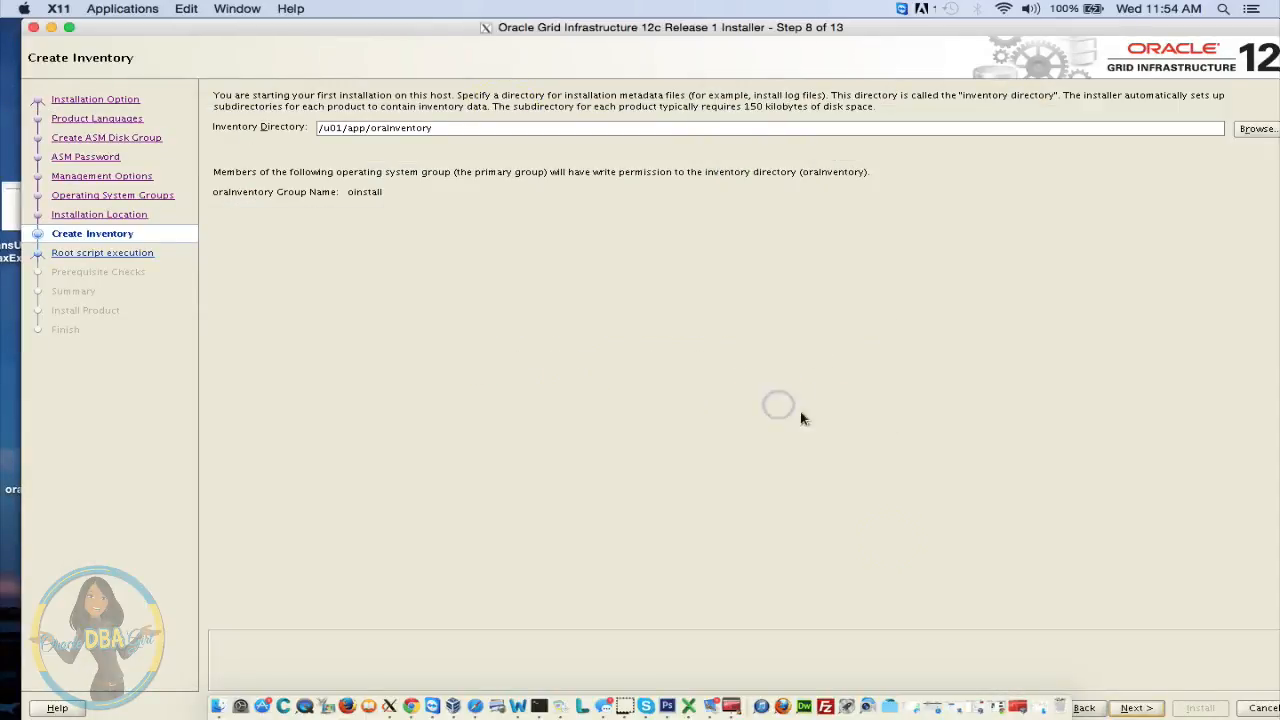
{"action": "left_click", "coordinate": [1132, 708]}
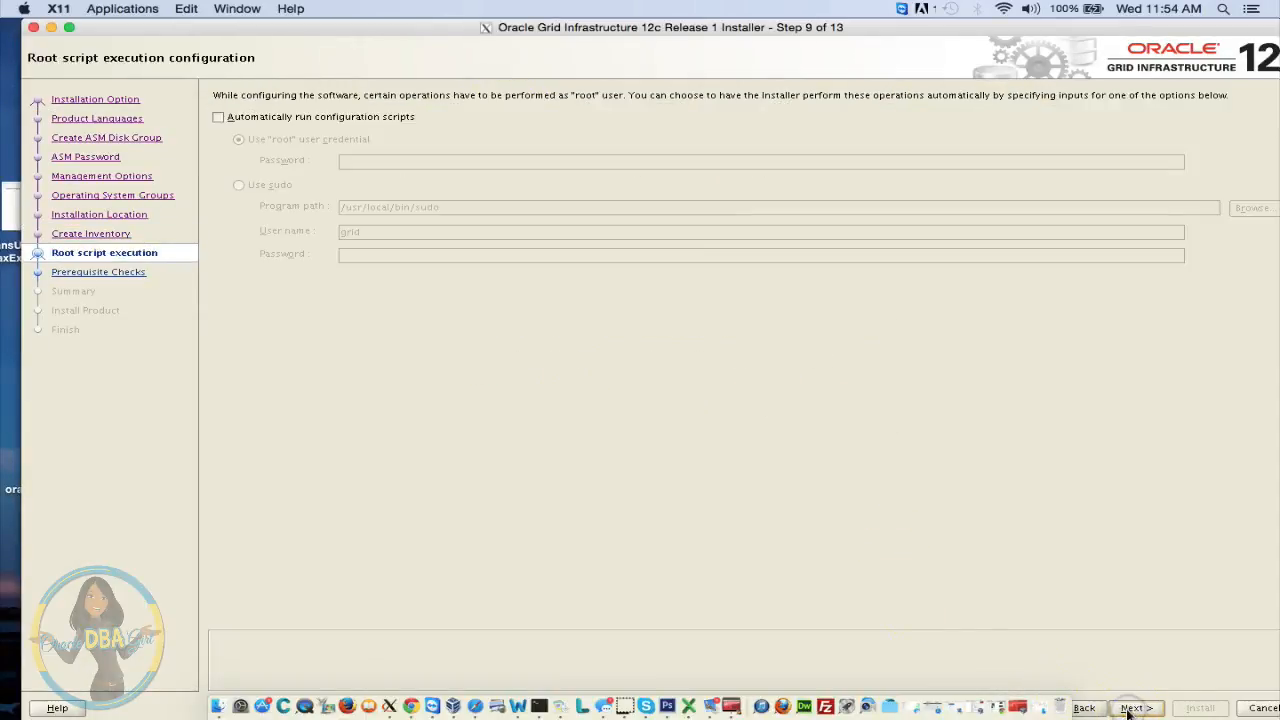
Have configuration scripts run automatically as root, entering the root password
{"action": "left_click", "coordinate": [224, 119]}
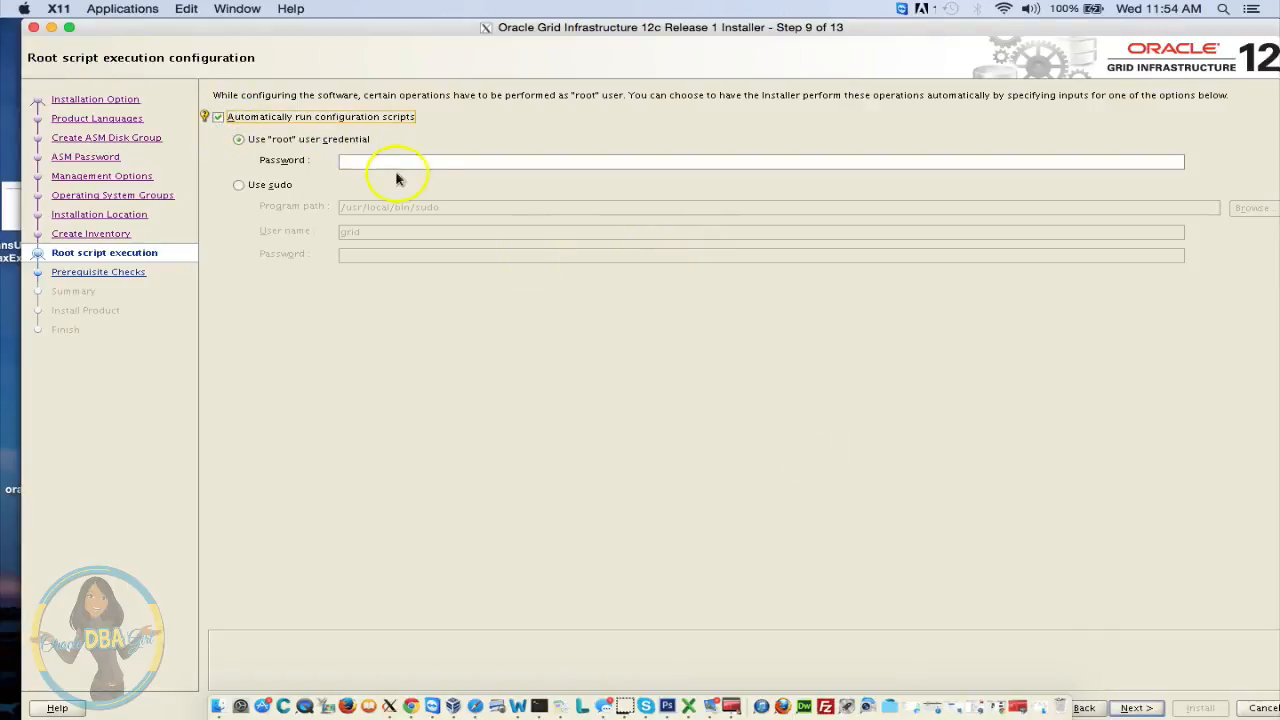
{"action": "left_click", "coordinate": [382, 166]}
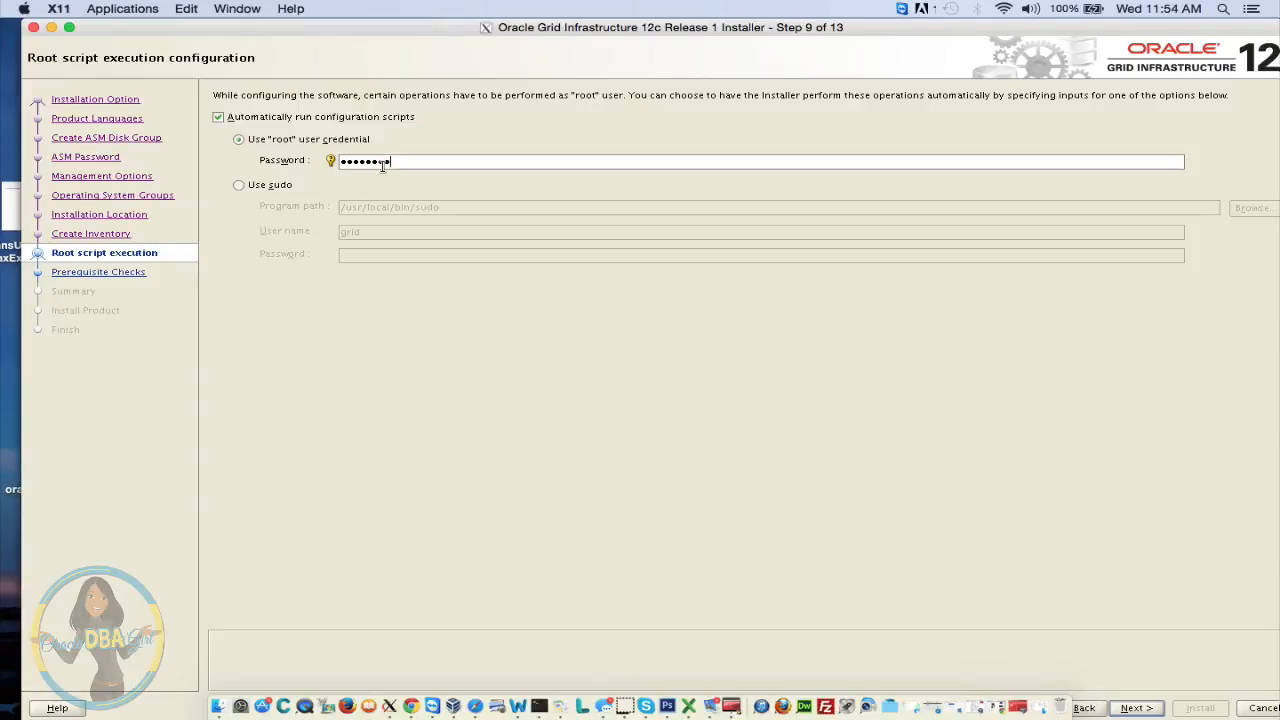
{"action": "key", "text": "Return"}
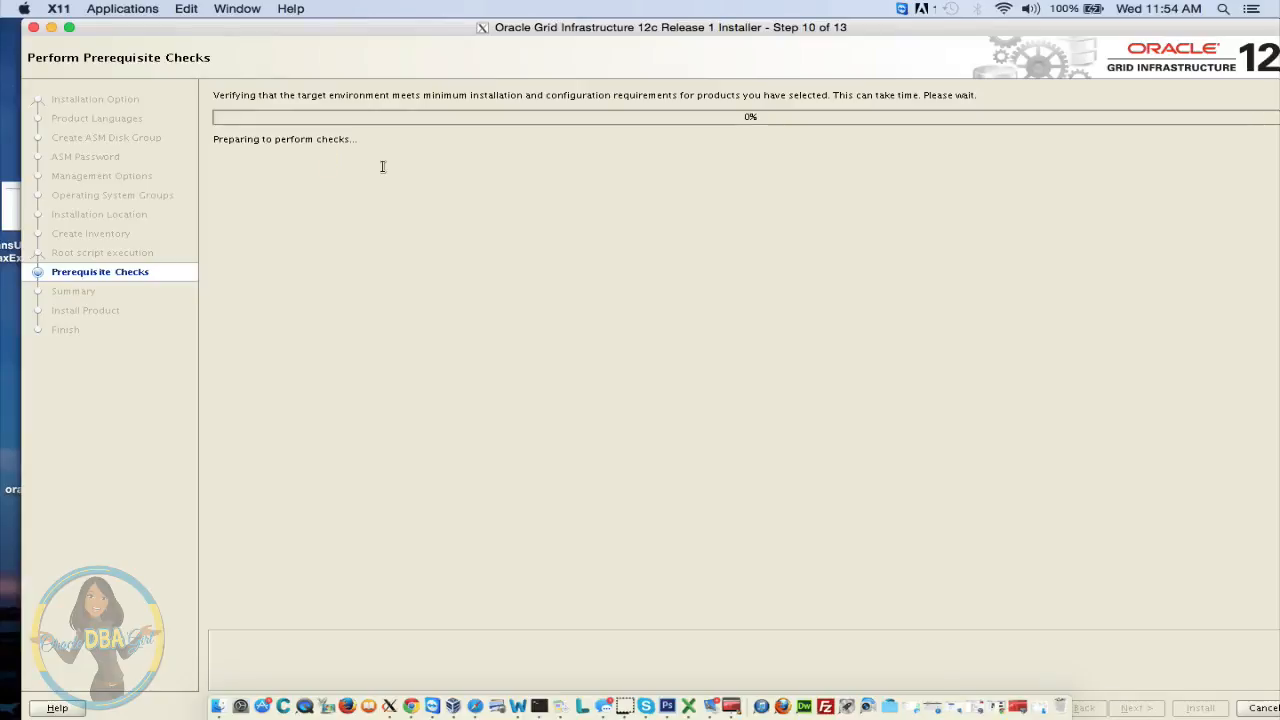
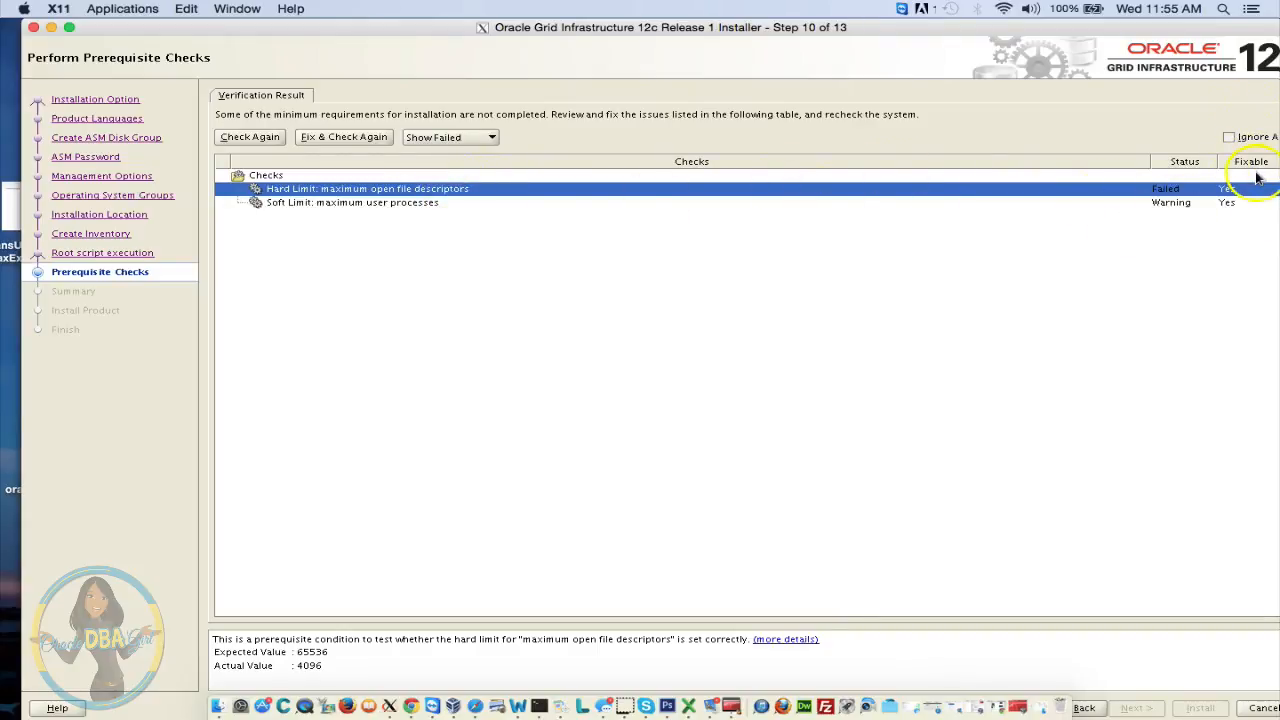
Generate the prerequisite fixup script for node oracletestdb and move its instructions dialog lower
{"action": "left_click", "coordinate": [339, 142]}
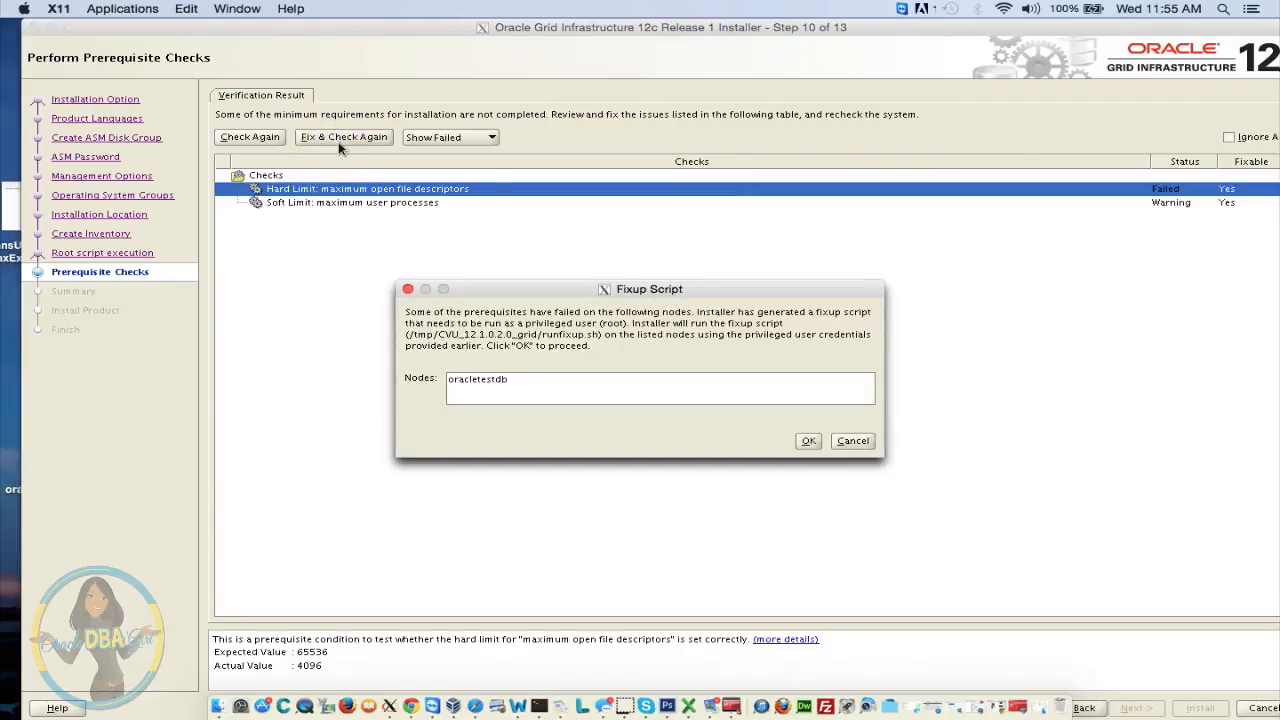
{"action": "left_click_drag", "start_coordinate": [566, 290], "coordinate": [581, 447]}
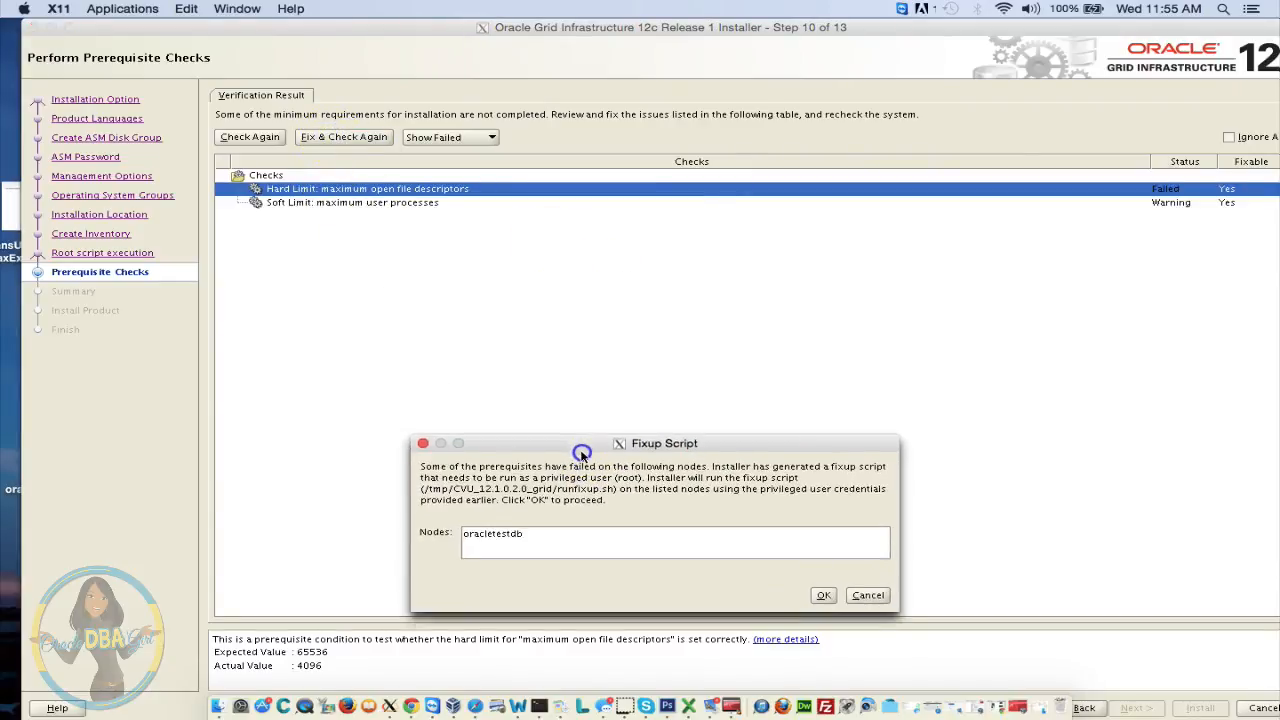
Run /tmp/CVU_12.1.0.2.0_grid/runfixup.sh as root, then confirm in the installer to recheck prerequisites
{"action": "left_click", "coordinate": [539, 706]}
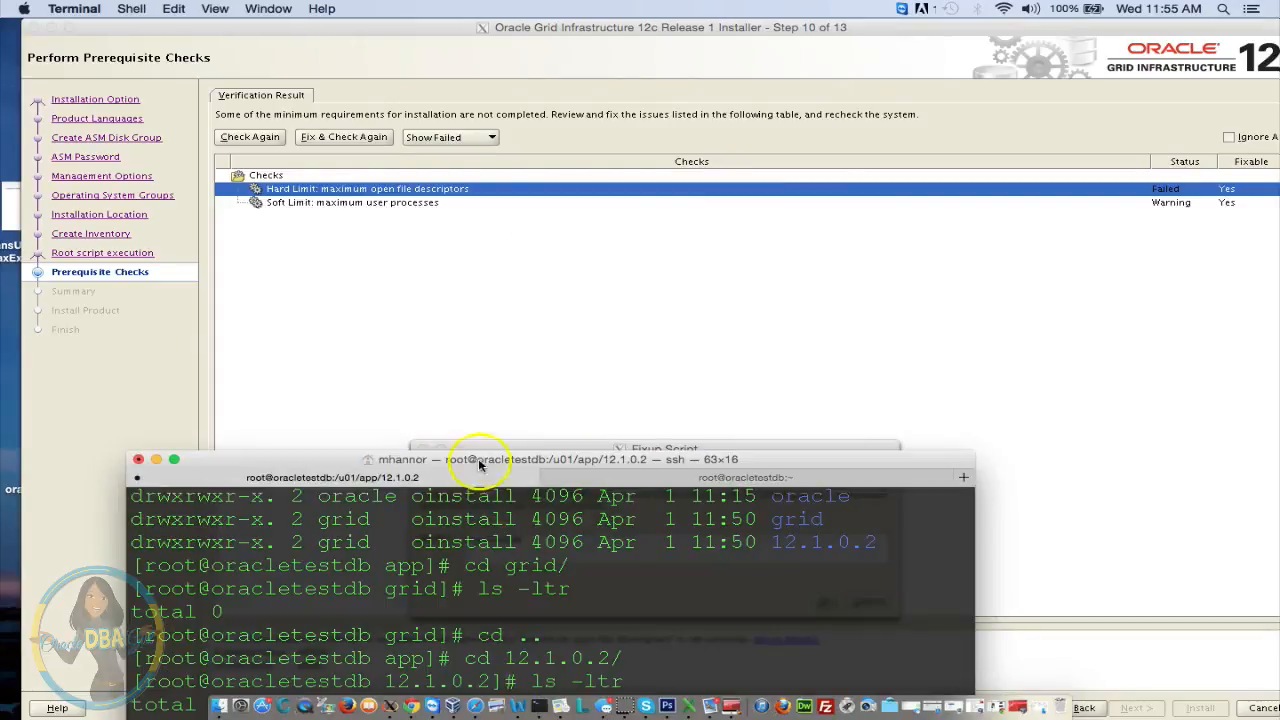
{"action": "left_click_drag", "start_coordinate": [479, 463], "coordinate": [500, 20]}
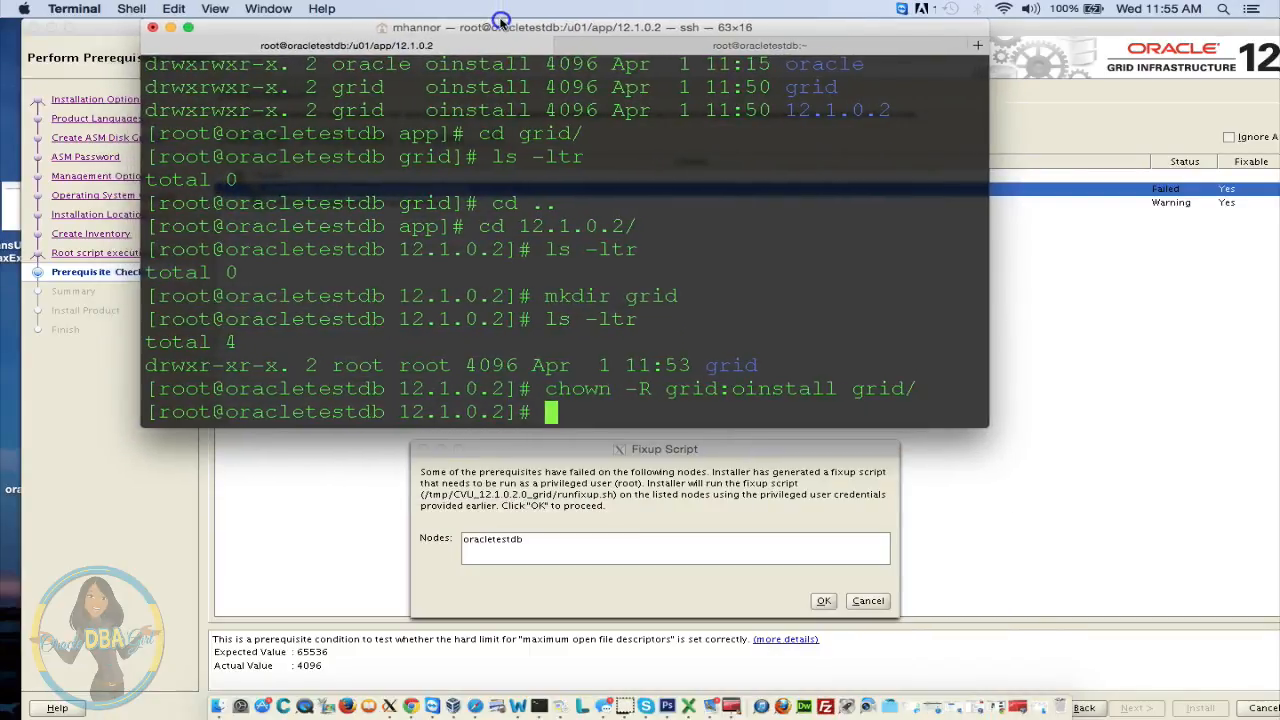
{"action": "type", "text": "sh /tmp"}
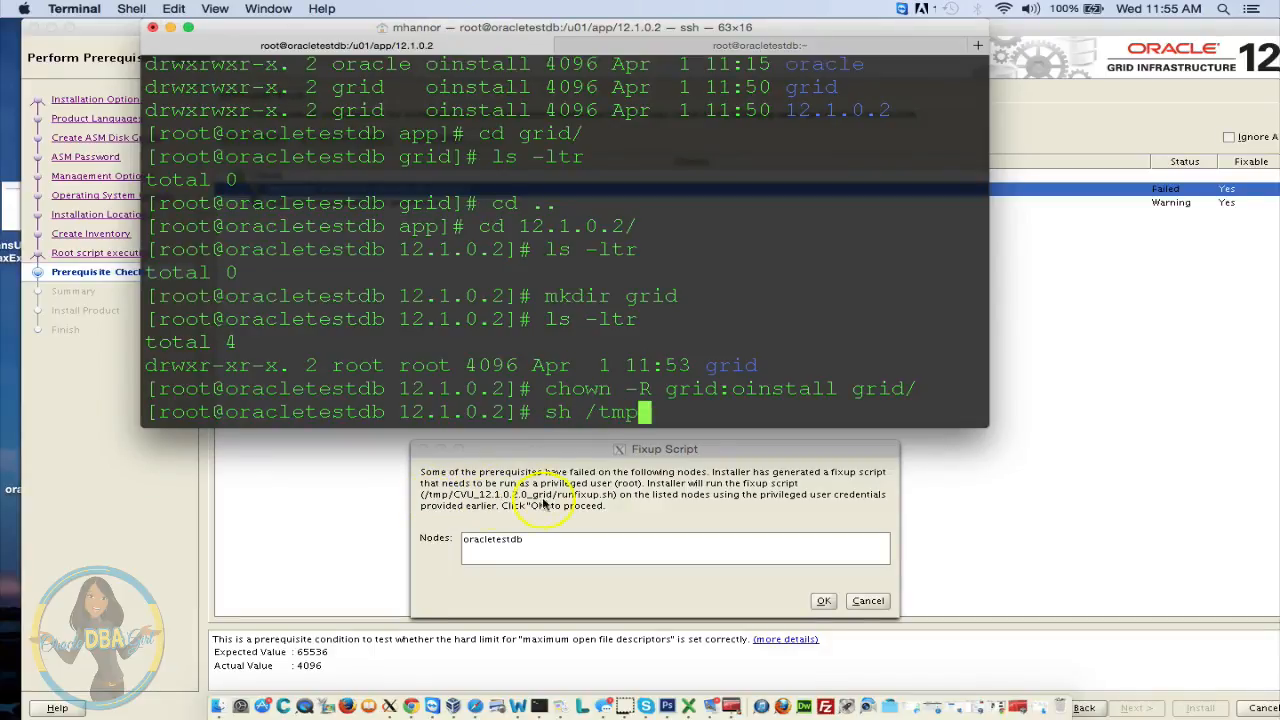
{"action": "type", "text": "/"}
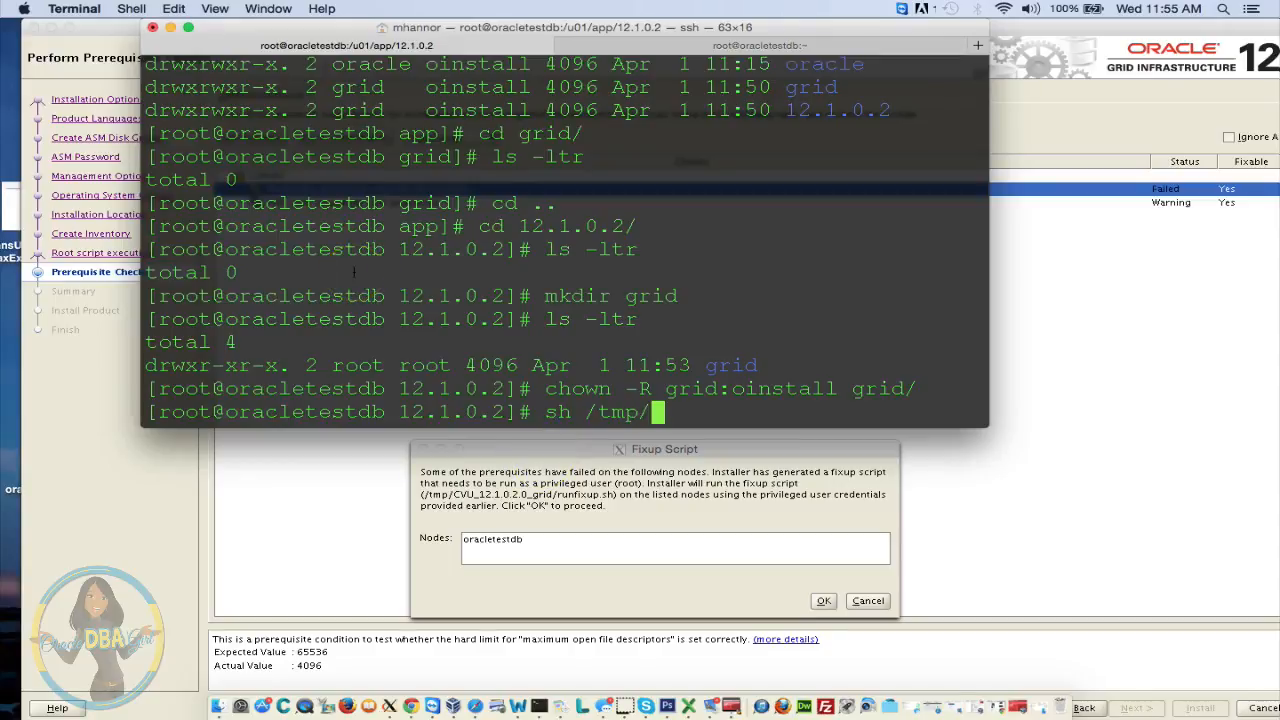
{"action": "type", "text": "CVU"}
{"action": "key", "text": "Tab"}
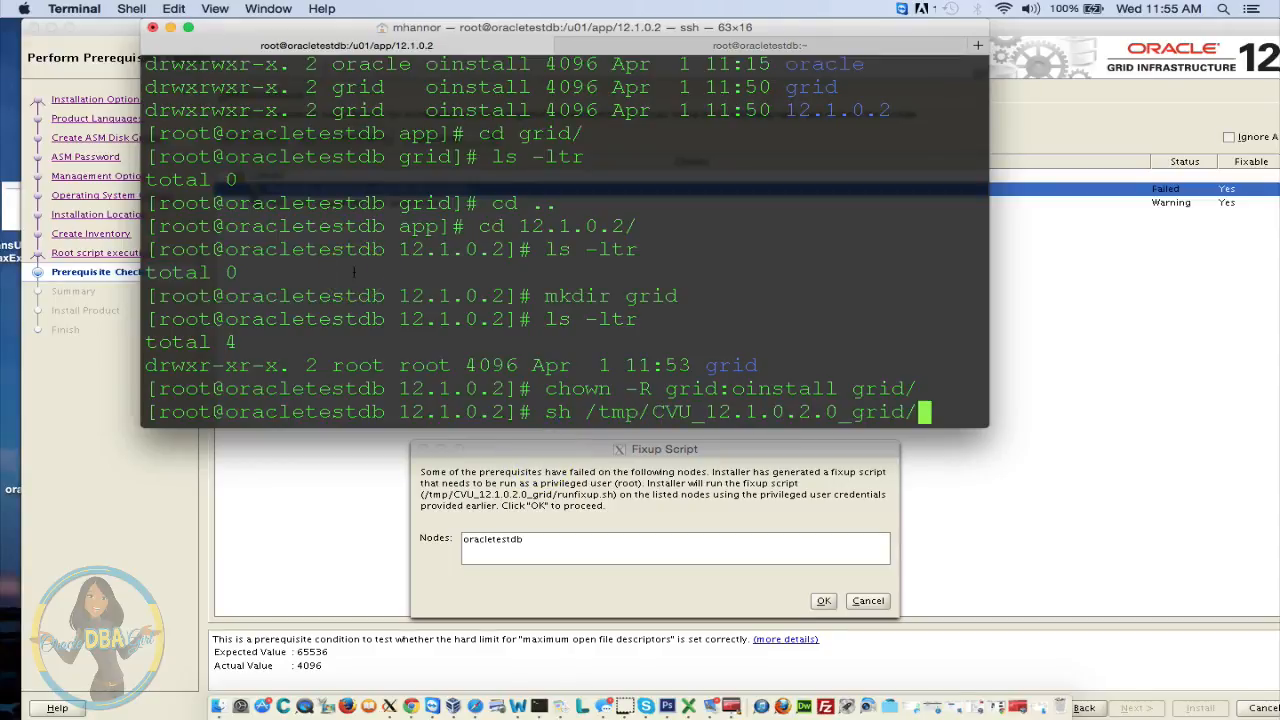
{"action": "type", "text": "r"}
{"action": "key", "text": "Tab"}
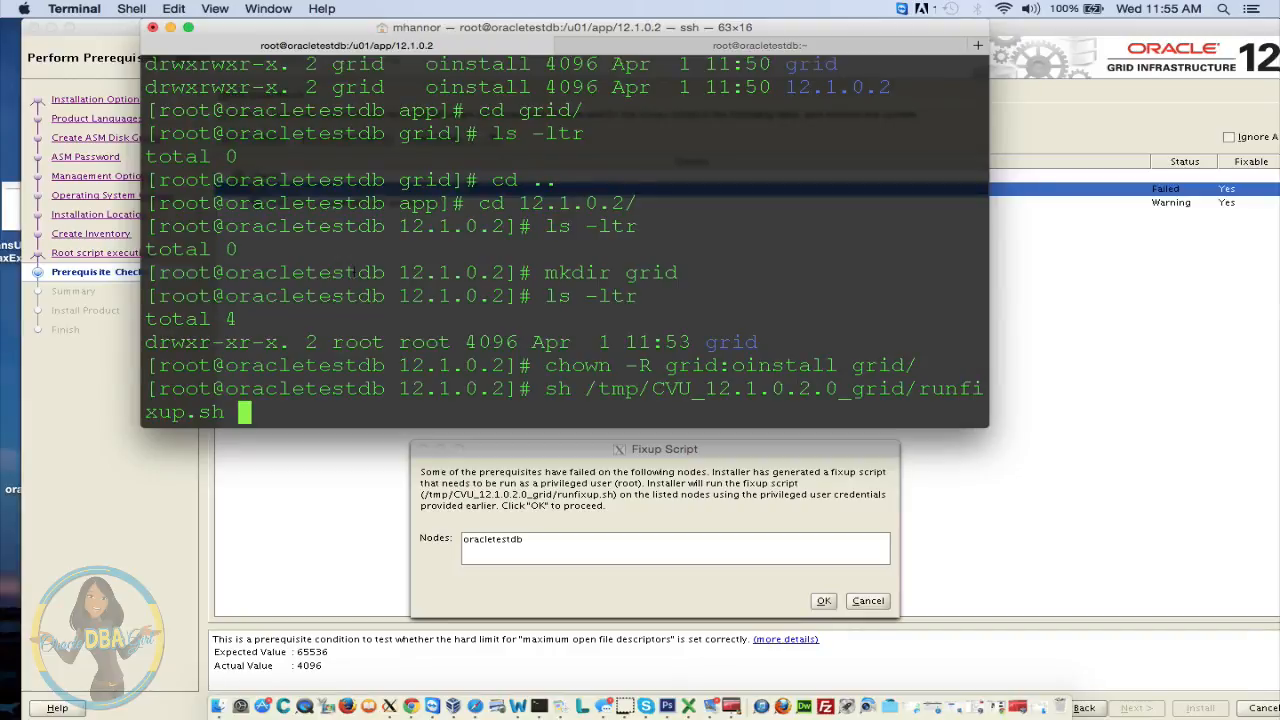
{"action": "key", "text": "Return"}
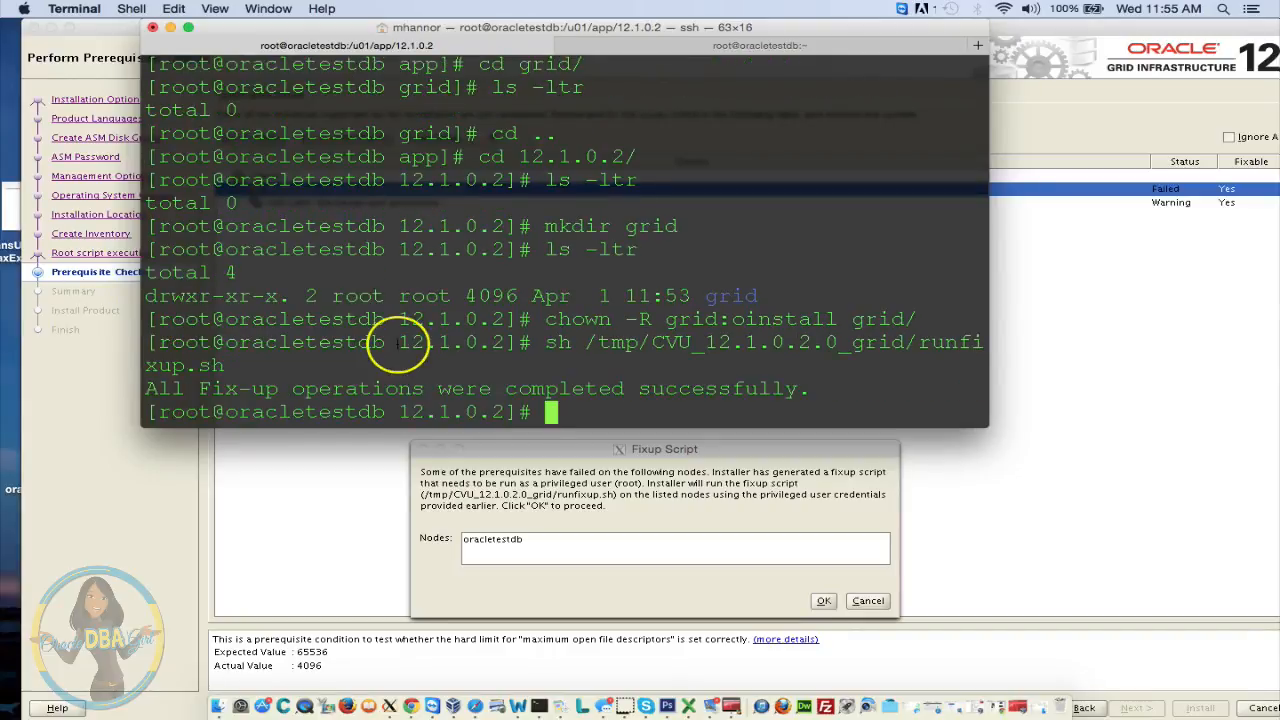
{"action": "type", "text": "ex"}
{"action": "key", "text": "BackSpace"}
{"action": "key", "text": "BackSpace"}
{"action": "left_click", "coordinate": [533, 496]}
{"action": "left_click", "coordinate": [823, 600]}
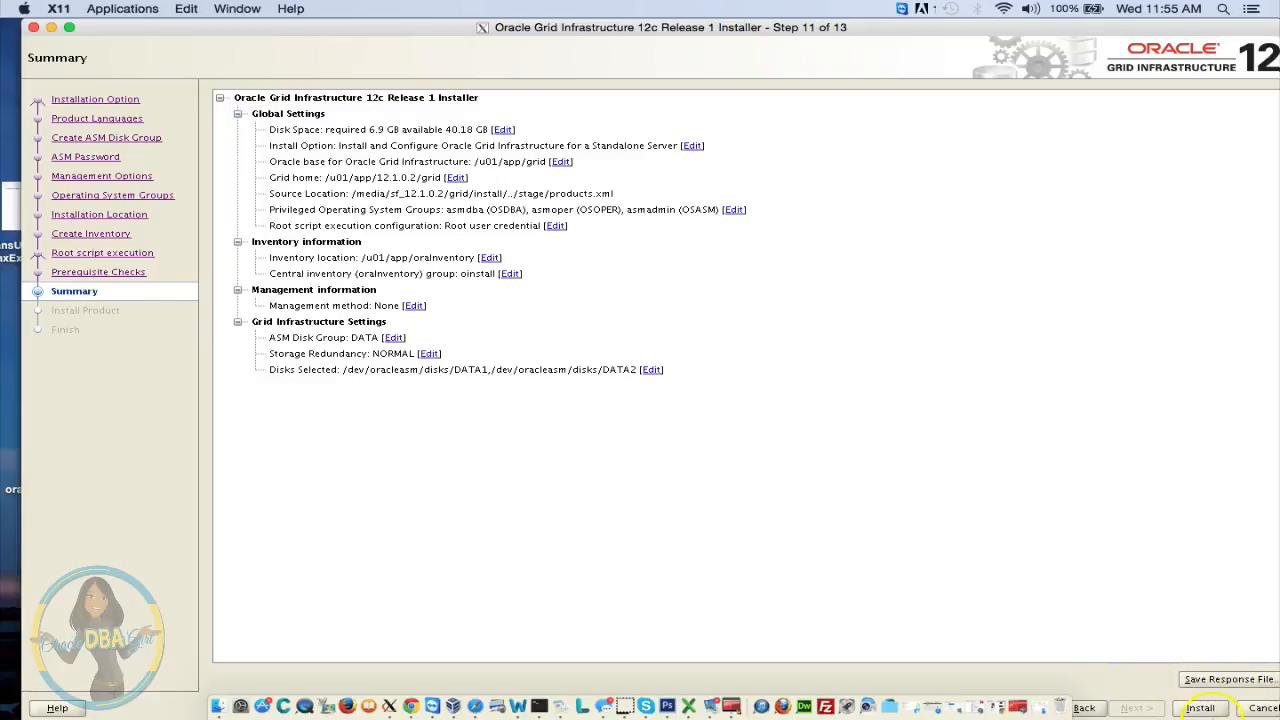
Install standalone Grid Infrastructure with root scripts run automatically, then close the finished installer
{"action": "left_click", "coordinate": [1212, 710]}
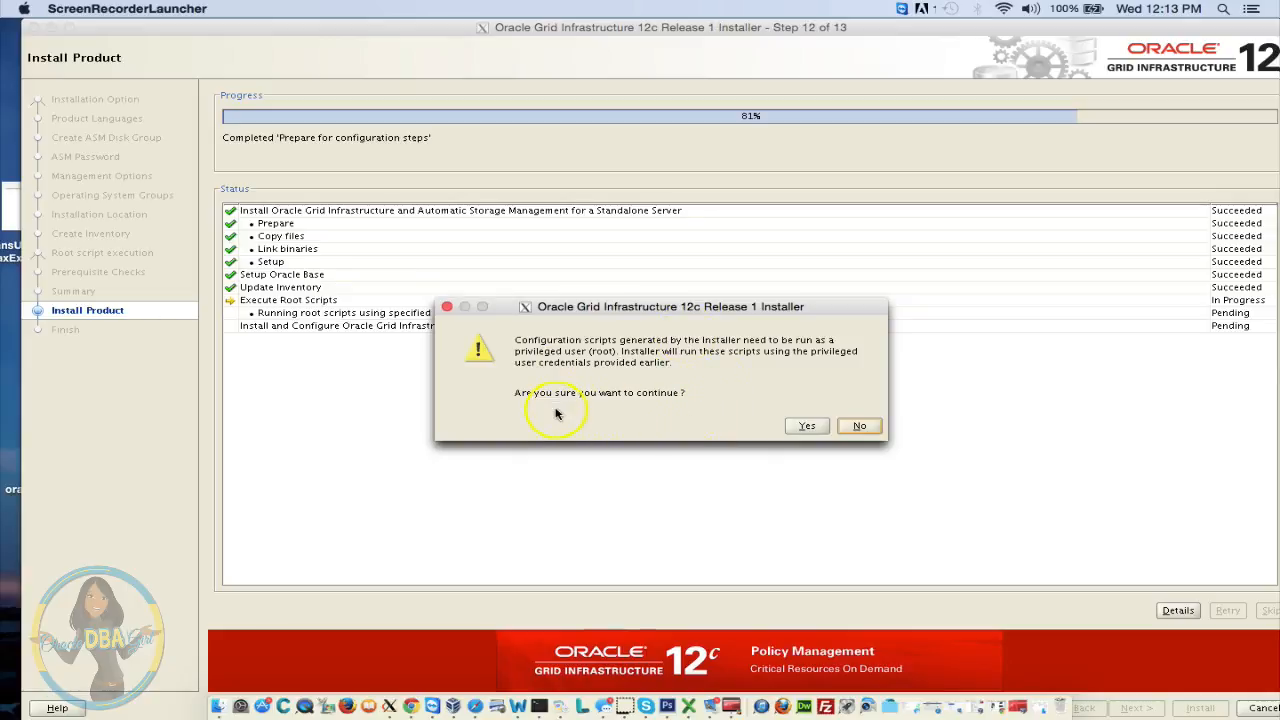
{"action": "left_click", "coordinate": [806, 428]}
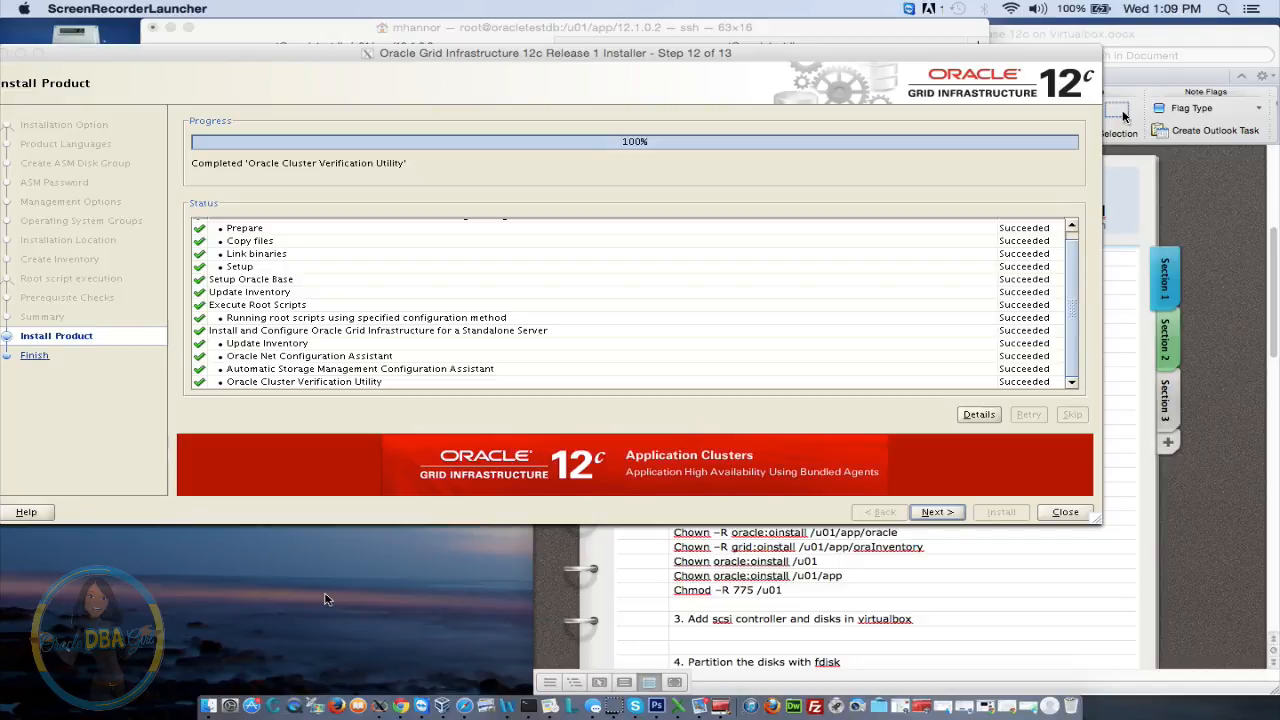
{"action": "left_click", "coordinate": [933, 513]}
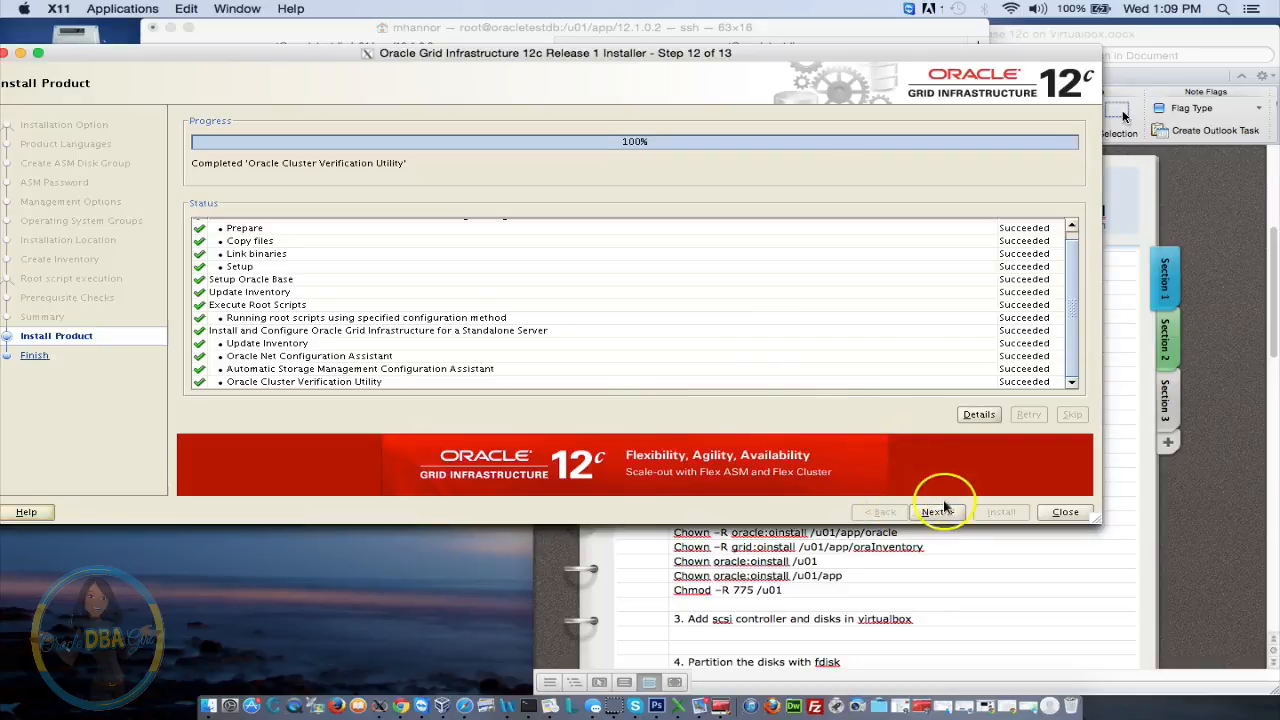
{"action": "left_click", "coordinate": [940, 511]}
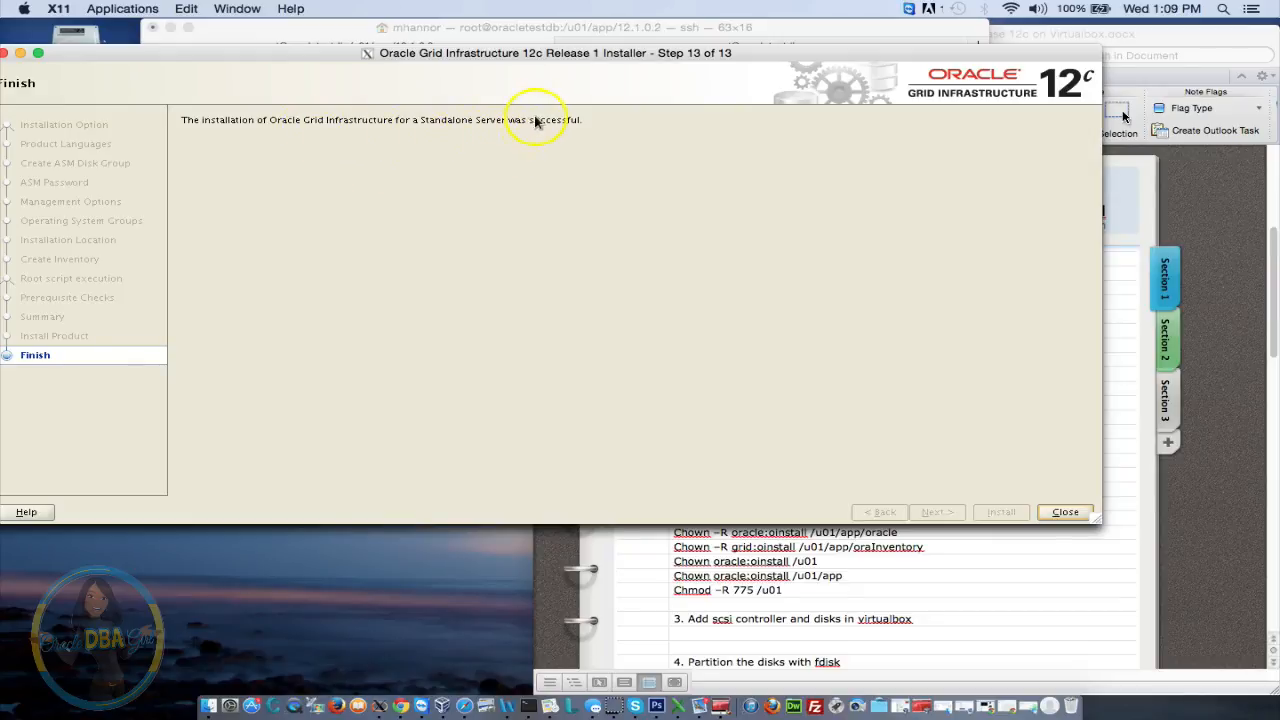
{"action": "left_click", "coordinate": [1068, 512]}
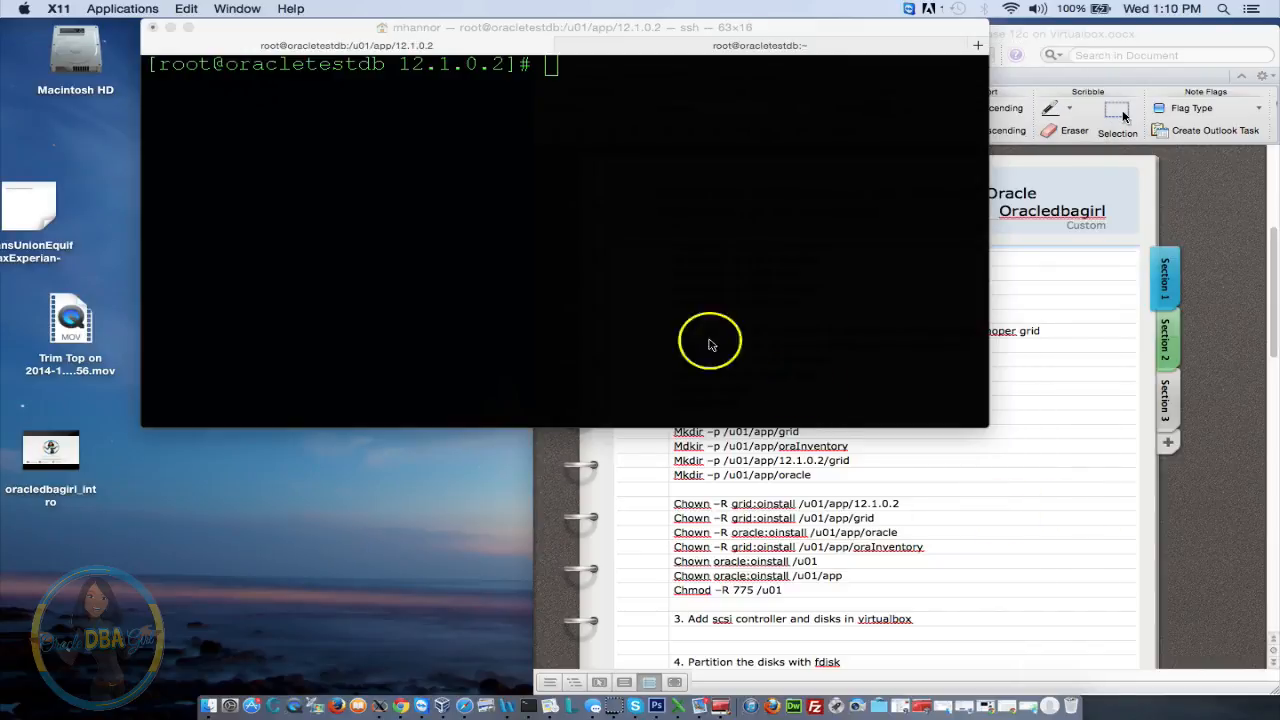
Exit the root and grid shells and reconnect over ssh -X as the oracle user
{"action": "left_click", "coordinate": [684, 296]}
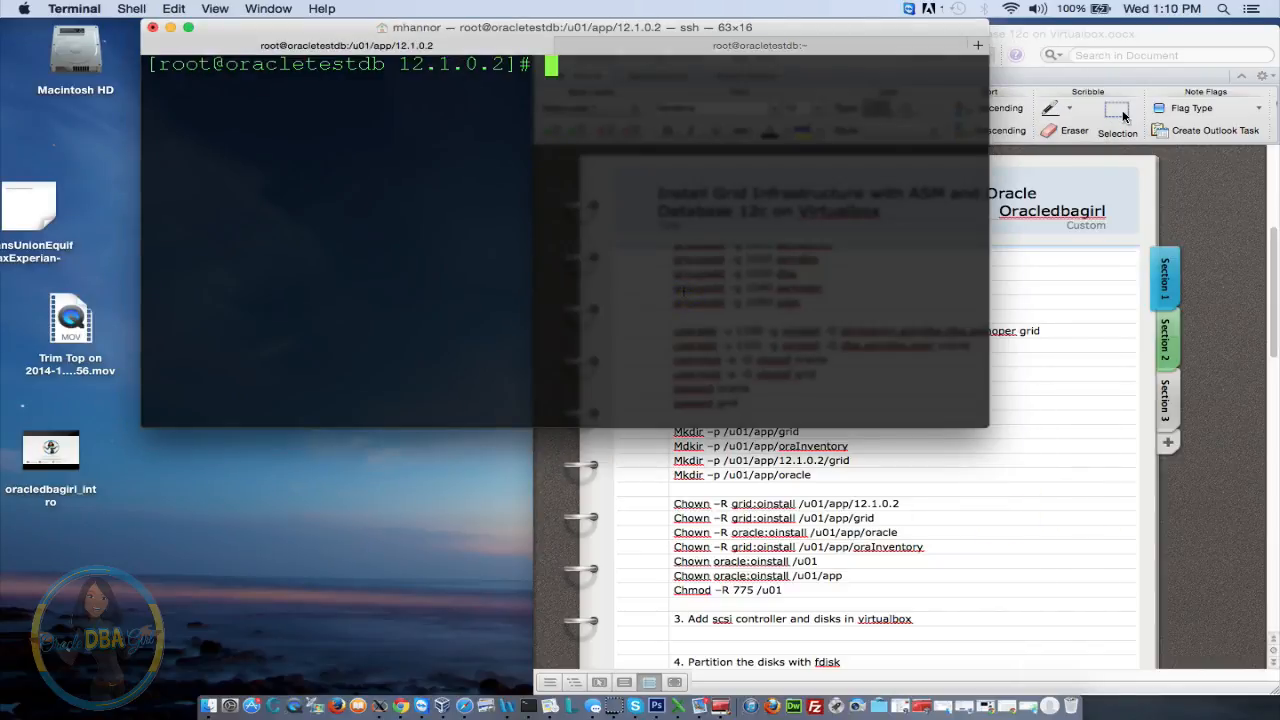
{"action": "type", "text": "exit"}
{"action": "key", "text": "Return"}
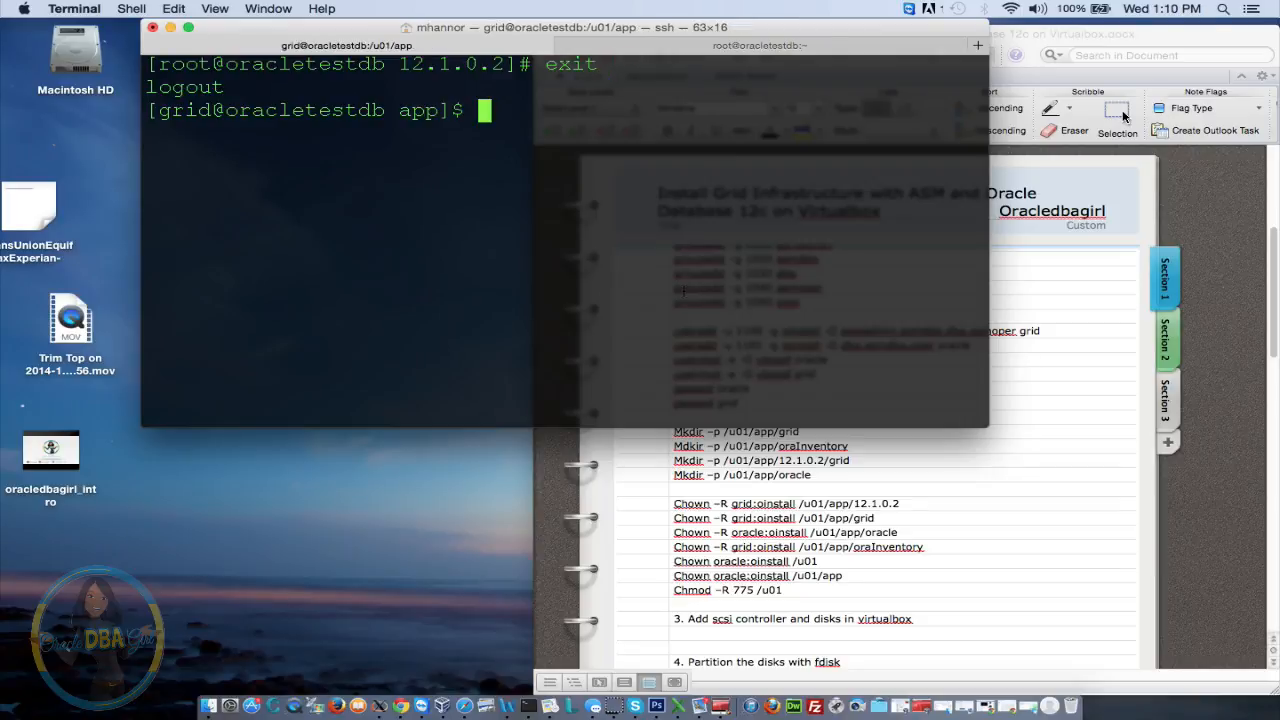
{"action": "type", "text": "exit"}
{"action": "key", "text": "Return"}
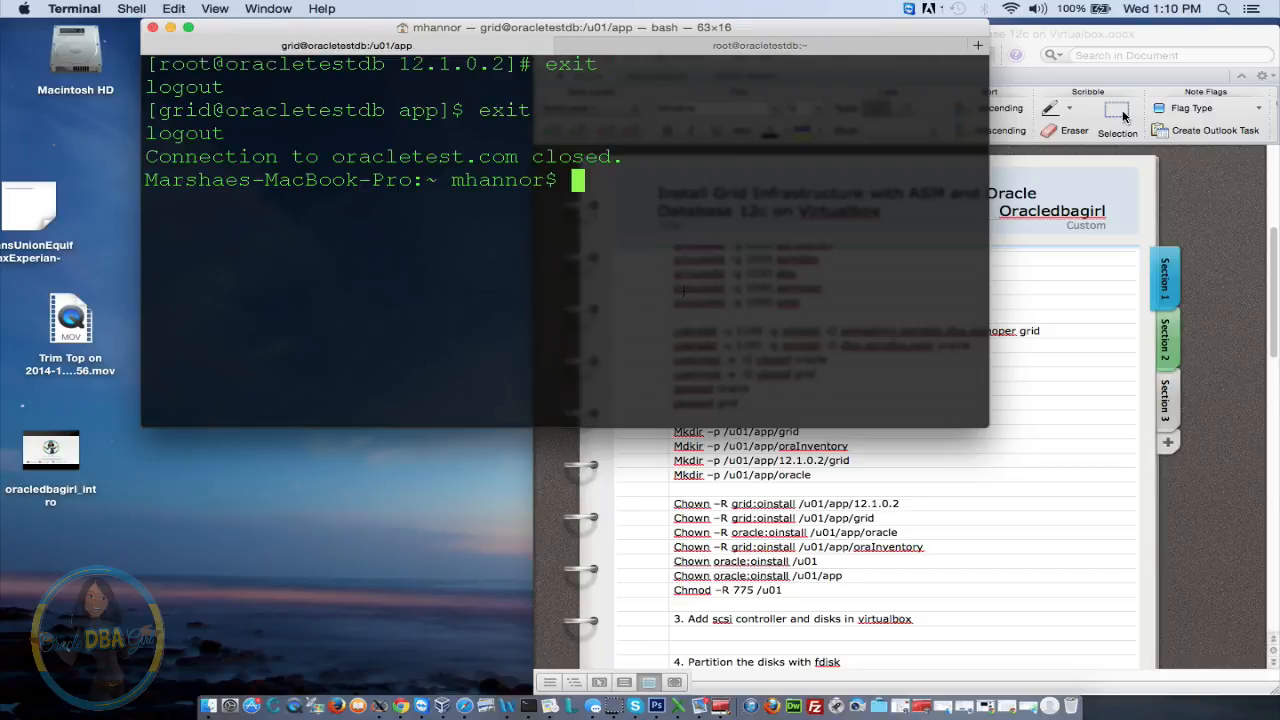
{"action": "key", "text": "Up"}
{"action": "key", "text": "Left"}
{"action": "key", "text": "Left"}
{"action": "key", "text": "Left"}
{"action": "key", "text": "Left"}
{"action": "key", "text": "Left"}
{"action": "key", "text": "Left"}
{"action": "key", "text": "Left"}
{"action": "key", "text": "Left"}
{"action": "key", "text": "Left"}
{"action": "key", "text": "Left"}
{"action": "key", "text": "Left"}
{"action": "key", "text": "Left"}
{"action": "key", "text": "Left"}
{"action": "key", "text": "Left"}
{"action": "key", "text": "Left"}
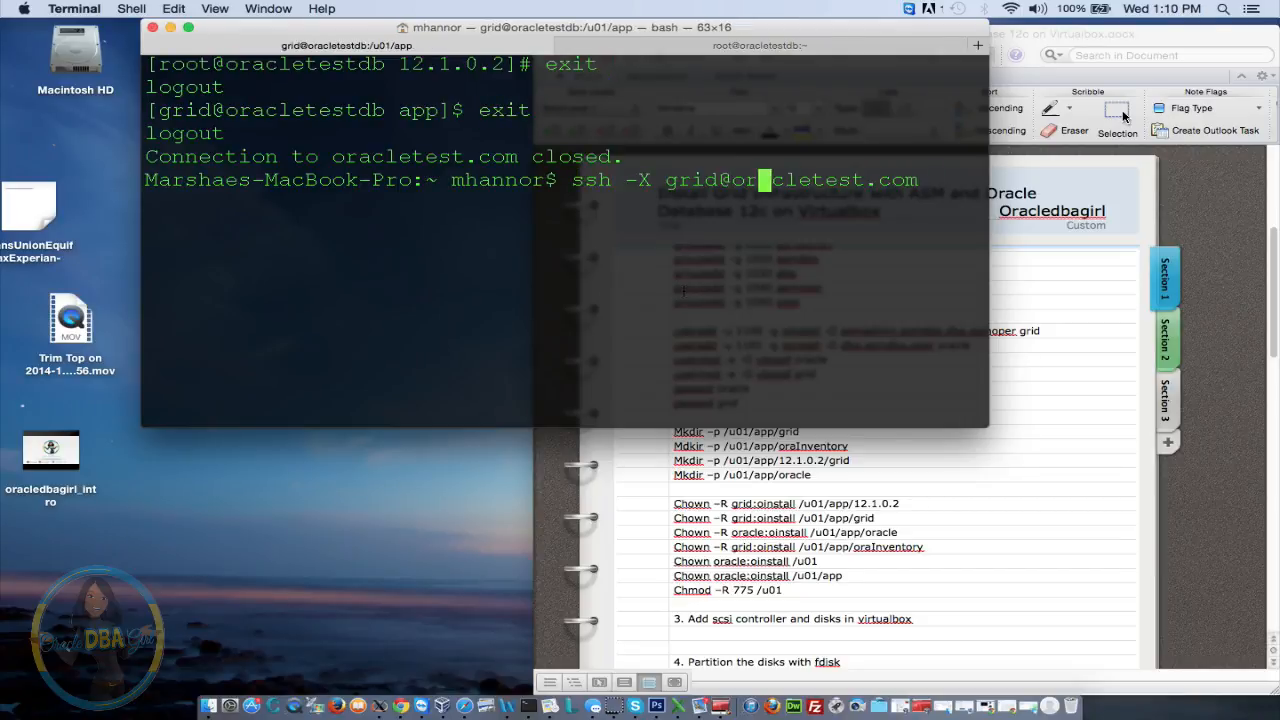
{"action": "key", "text": "BackSpace"}
{"action": "key", "text": "BackSpace"}
{"action": "key", "text": "BackSpace"}
{"action": "key", "text": "BackSpace"}
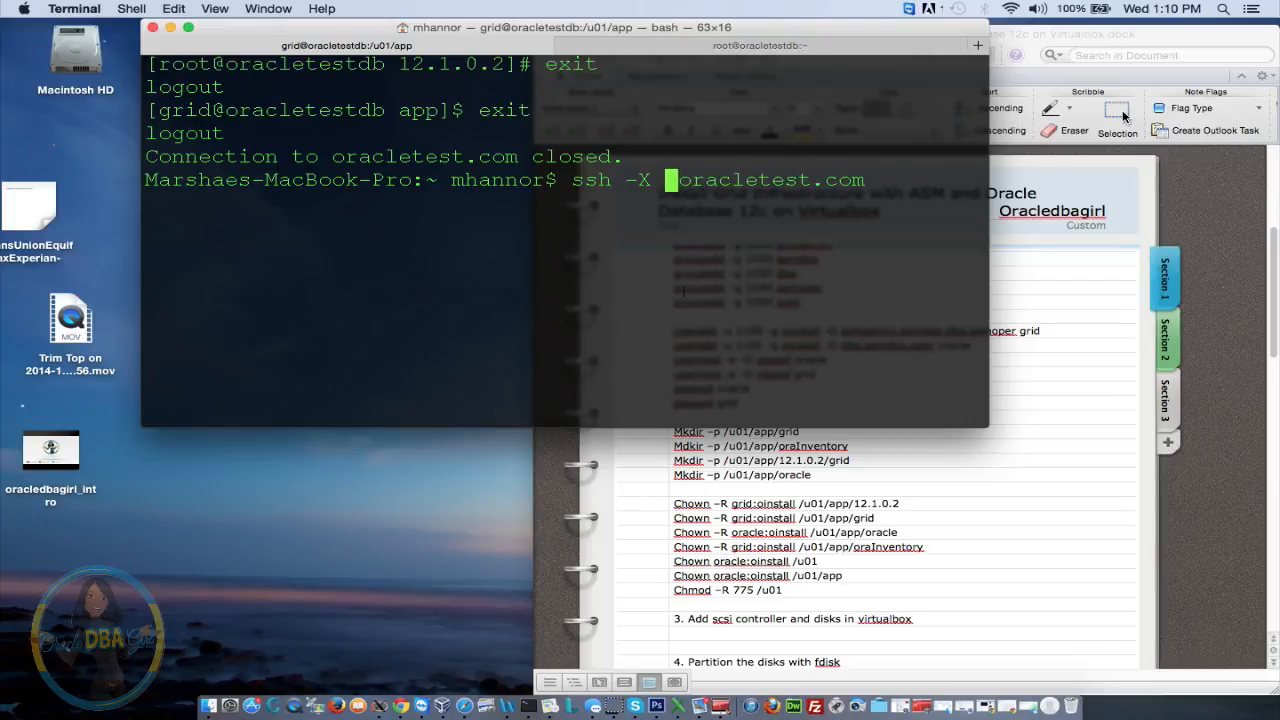
{"action": "type", "text": "oracle"}
{"action": "key", "text": "Return"}
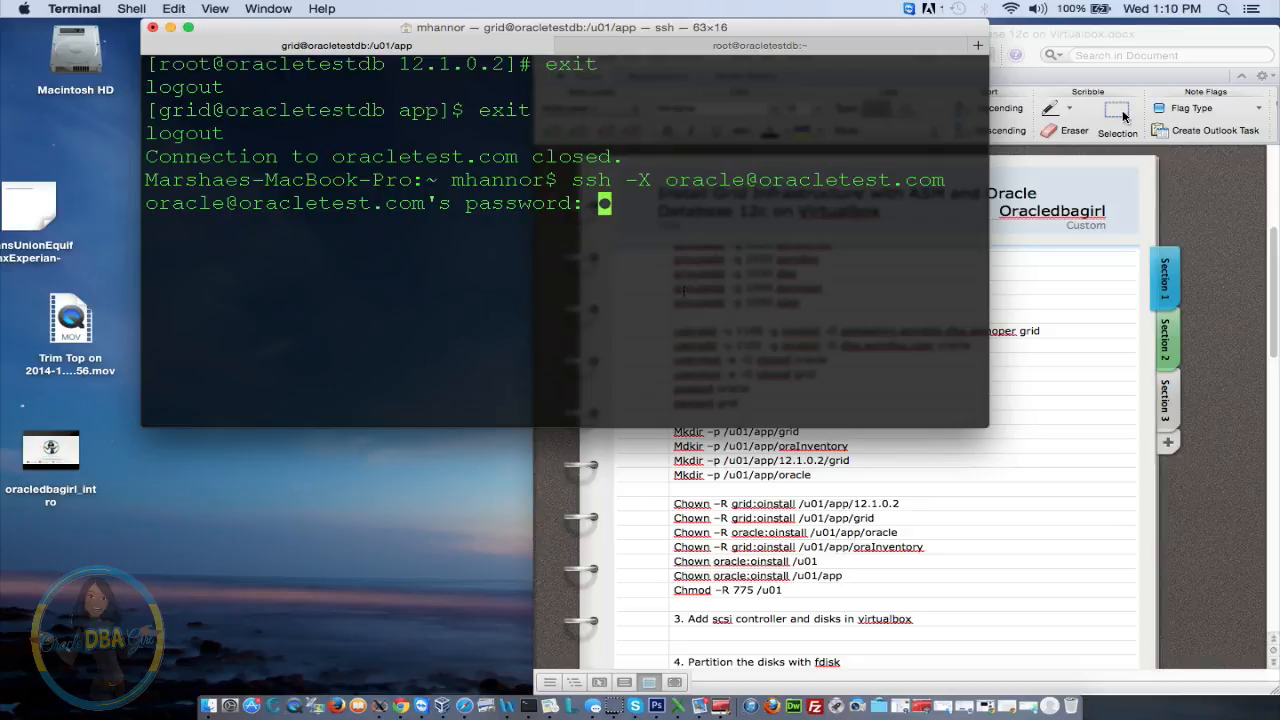
{"action": "key", "text": "Return"}
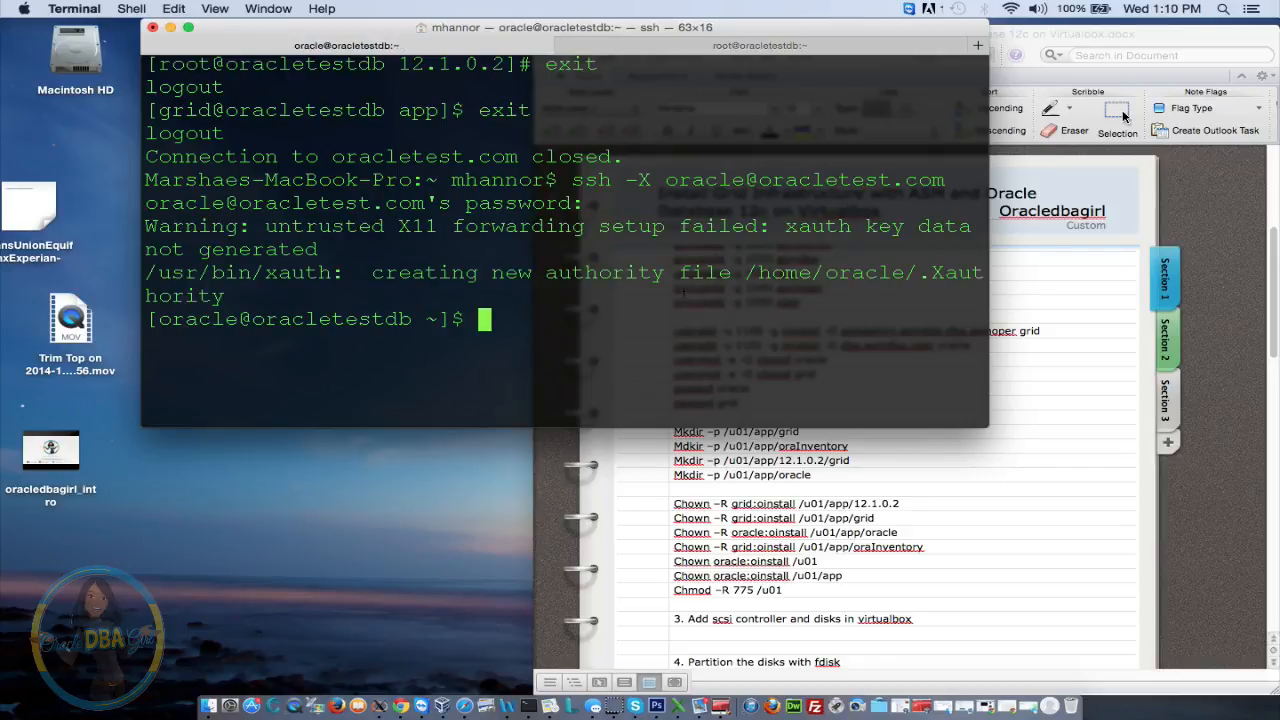
Go to /media/sf_12.1.0.2/database and launch ./runInstaller
{"action": "type", "text": "cd /media/sf"}
{"action": "key", "text": "Tab"}
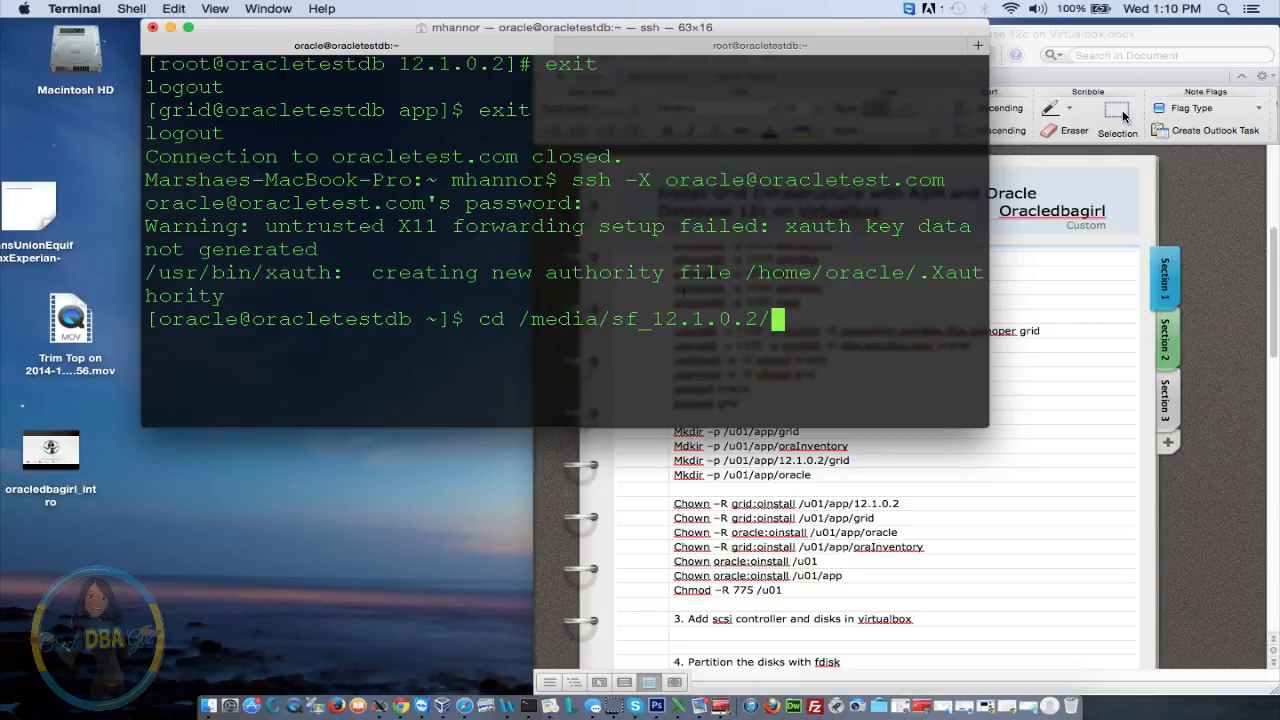
{"action": "key", "text": "Return"}
{"action": "type", "text": "ls"}
{"action": "key", "text": "Return"}
{"action": "type", "text": "cd da"}
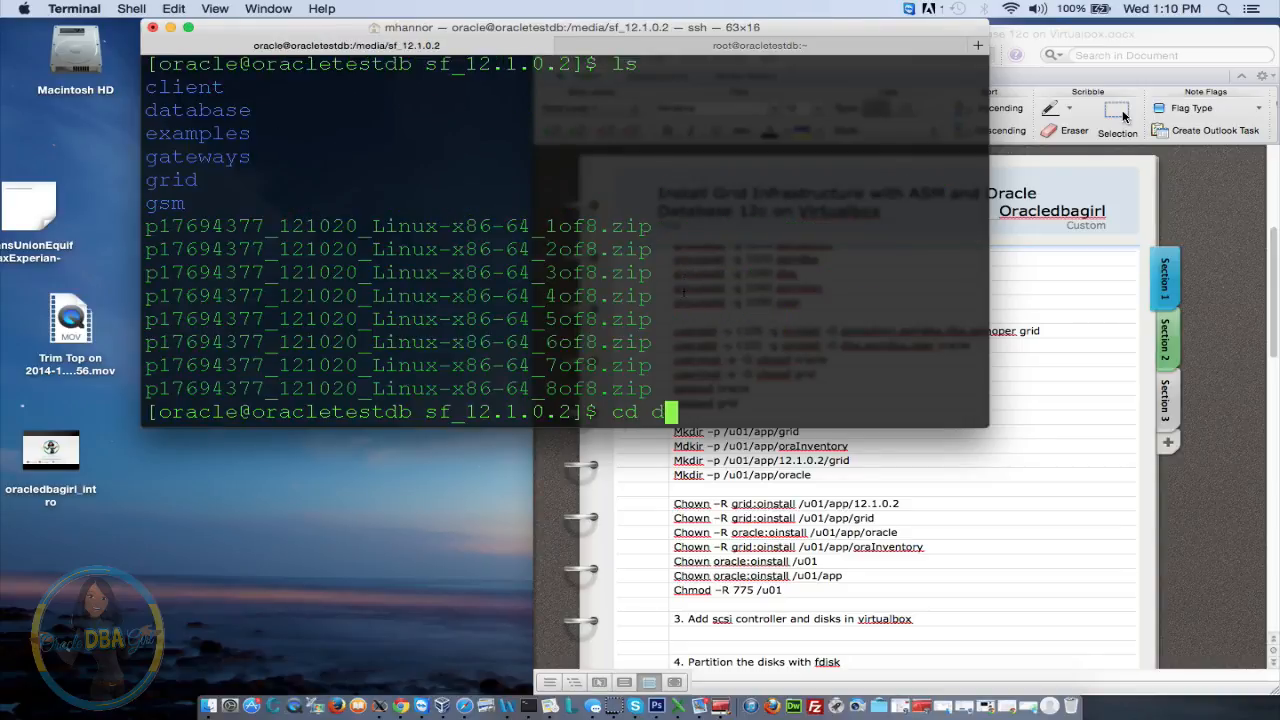
{"action": "key", "text": "Tab"}
{"action": "key", "text": "Return"}
{"action": "type", "text": "ls"}
{"action": "key", "text": "Return"}
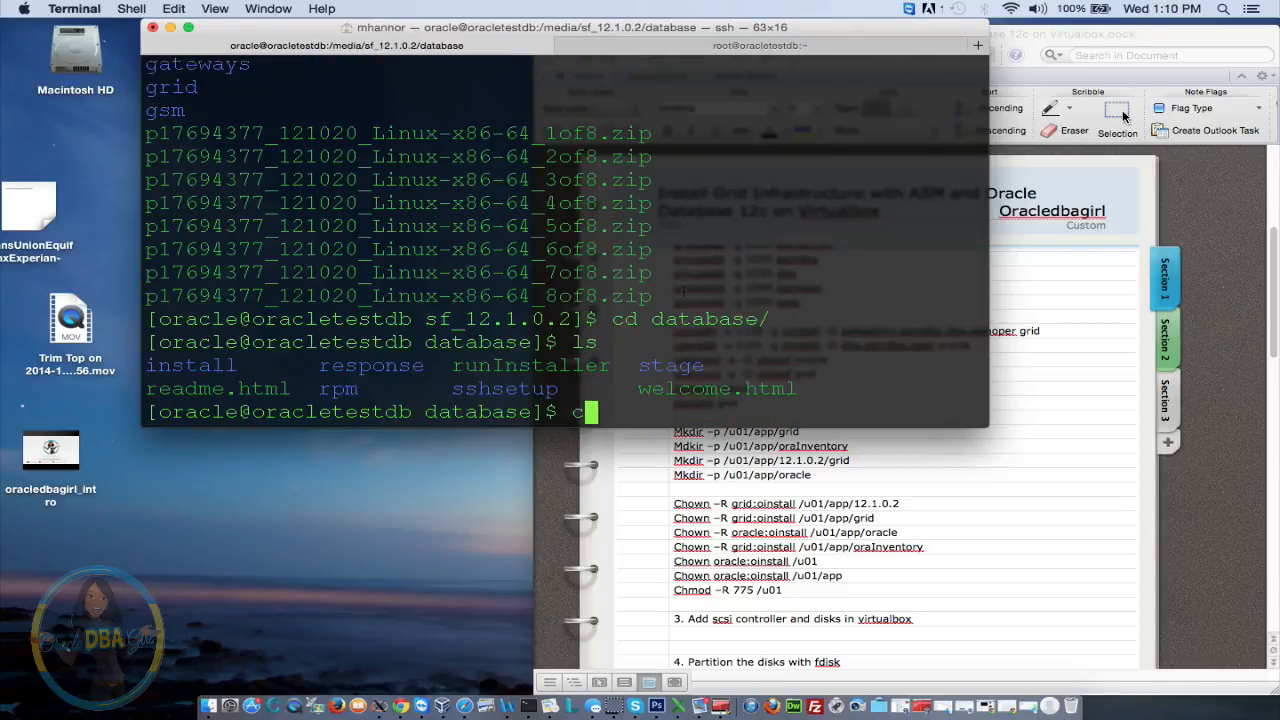
{"action": "type", "text": "cd"}
{"action": "key", "text": "BackSpace"}
{"action": "key", "text": "BackSpace"}
{"action": "key", "text": "BackSpace"}
{"action": "type", "text": "./run"}
{"action": "key", "text": "Tab"}
{"action": "key", "text": "Return"}
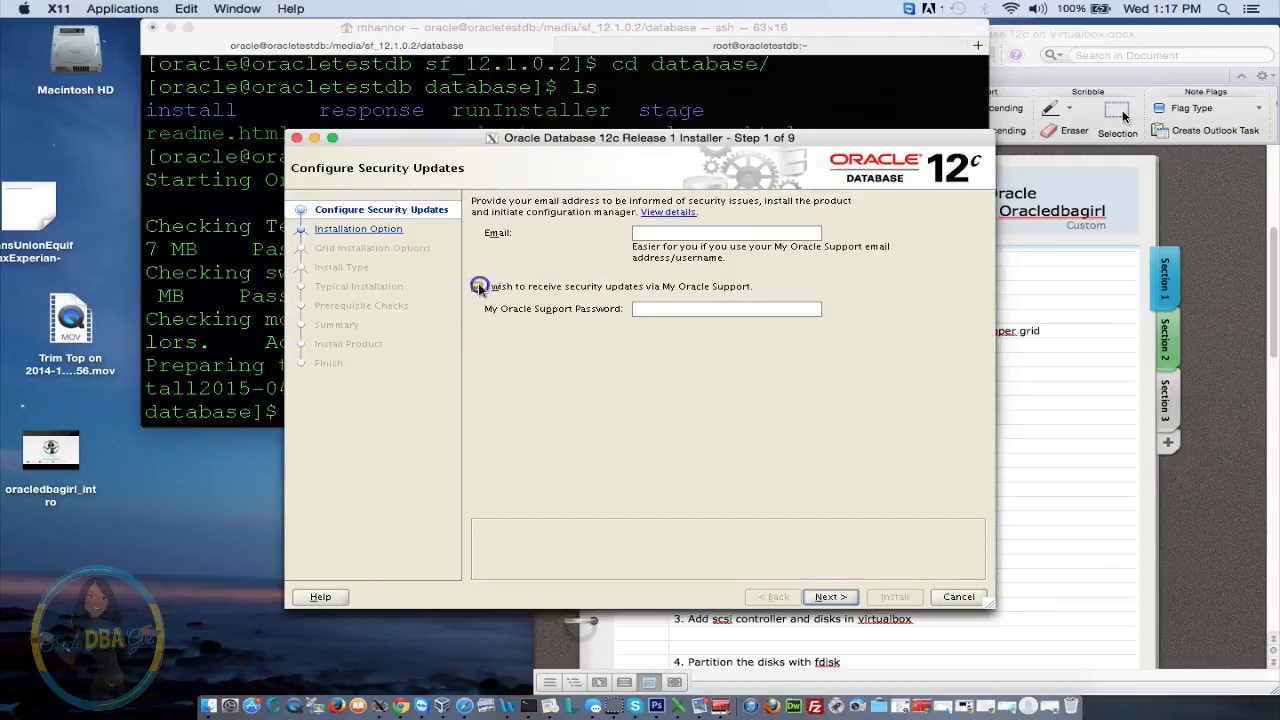
Skip security updates without an email, then choose Create and configure a database as Server class
{"action": "left_click", "coordinate": [478, 286]}
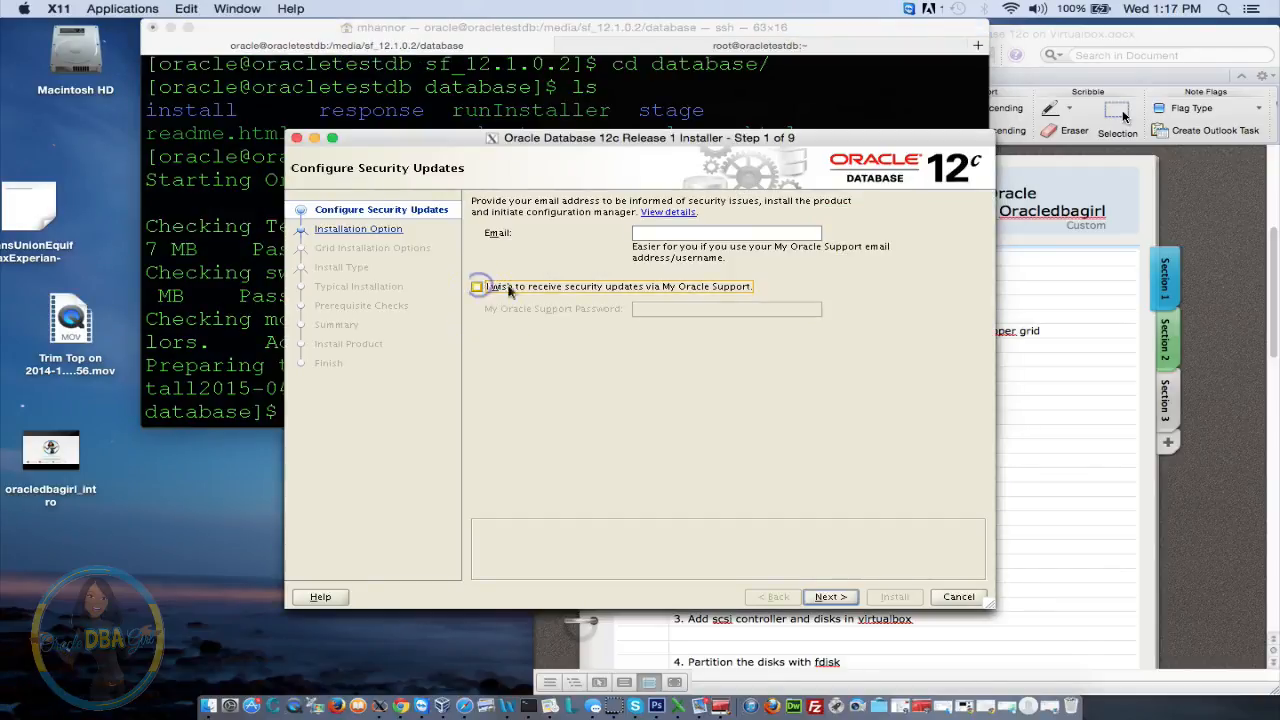
{"action": "left_click", "coordinate": [820, 597]}
{"action": "left_click", "coordinate": [772, 431]}
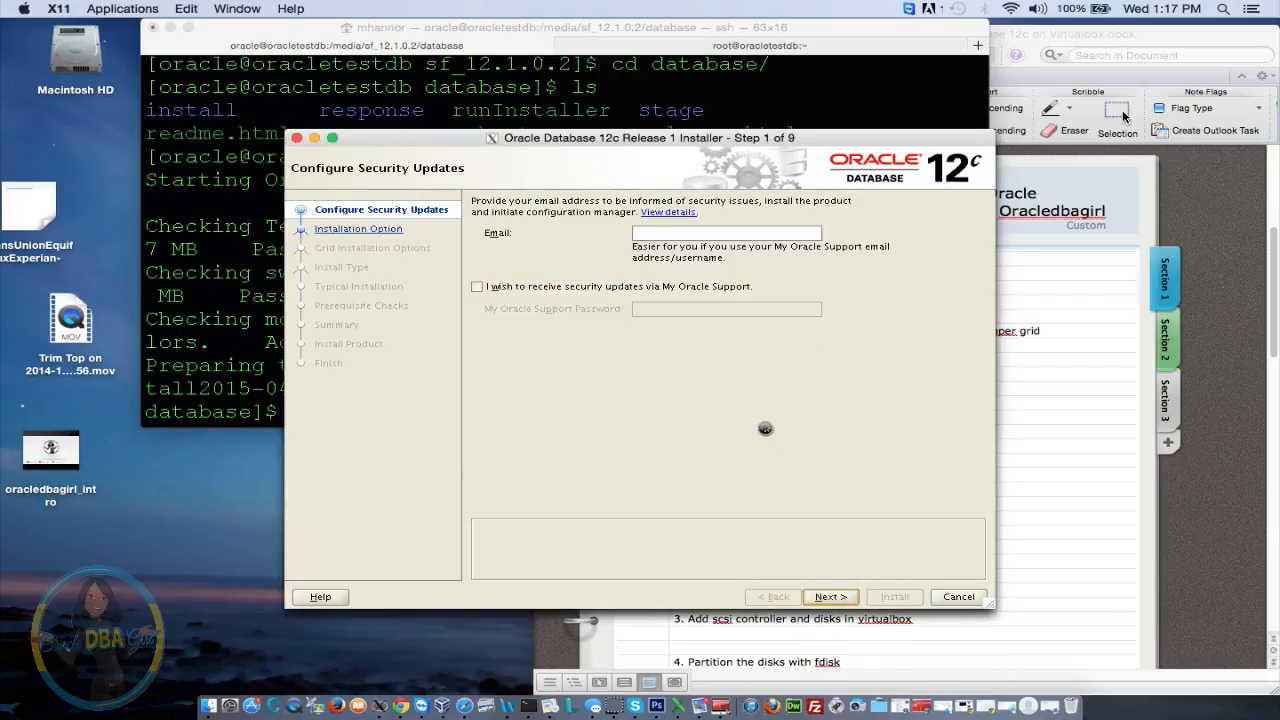
{"action": "left_click_drag", "start_coordinate": [662, 137], "coordinate": [610, 108]}
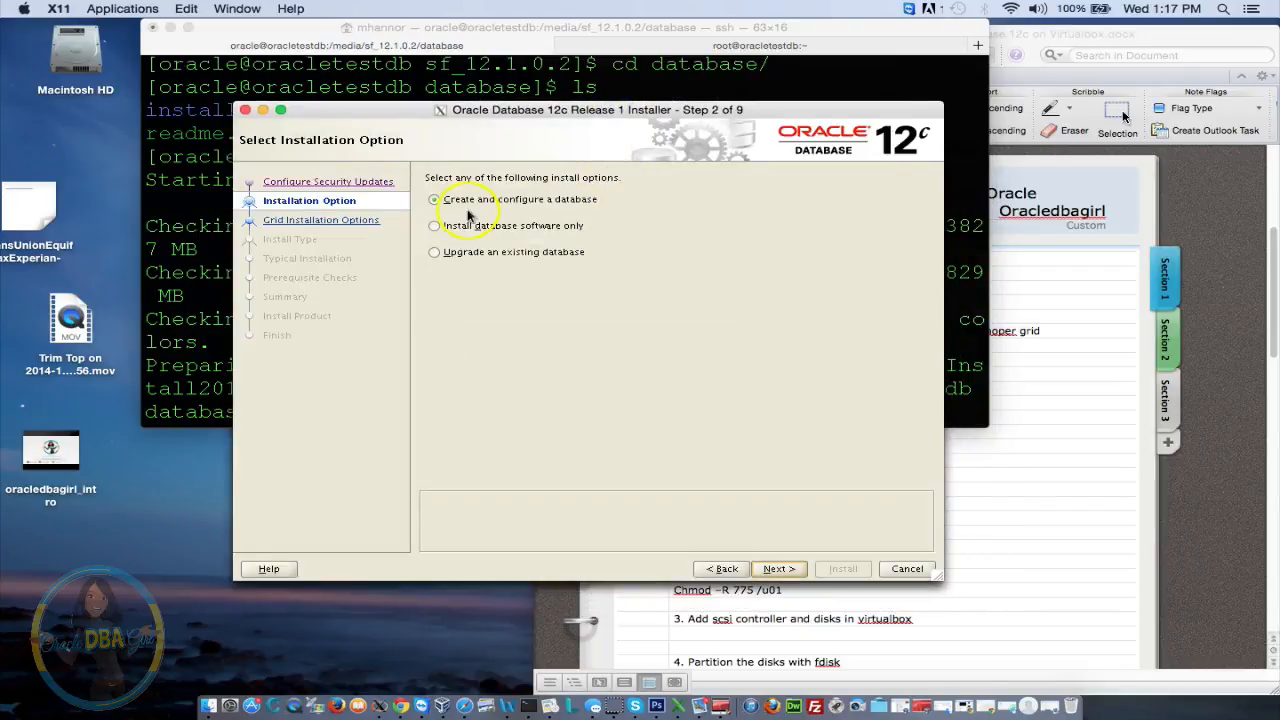
{"action": "left_click", "coordinate": [786, 568]}
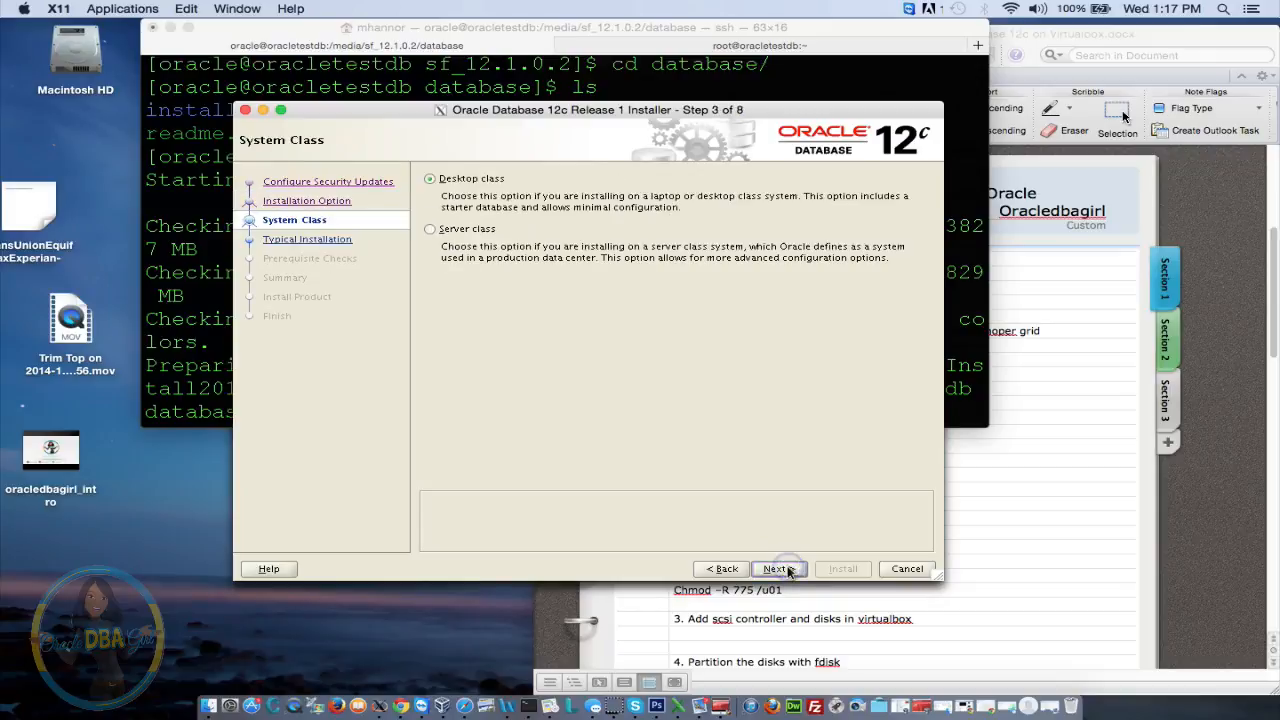
{"action": "left_click", "coordinate": [462, 229]}
{"action": "left_click", "coordinate": [786, 571]}
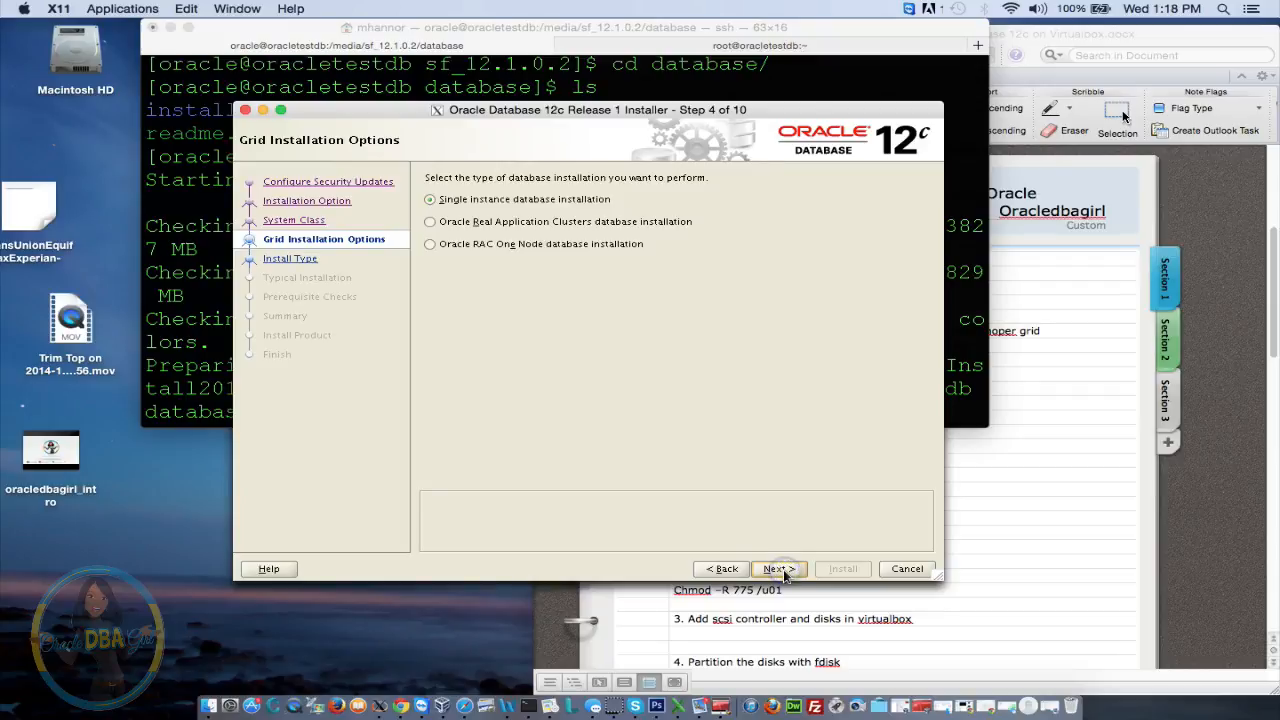
Keep Single instance, choose Advanced install, and keep English and Enterprise Edition
{"action": "left_click", "coordinate": [783, 569]}
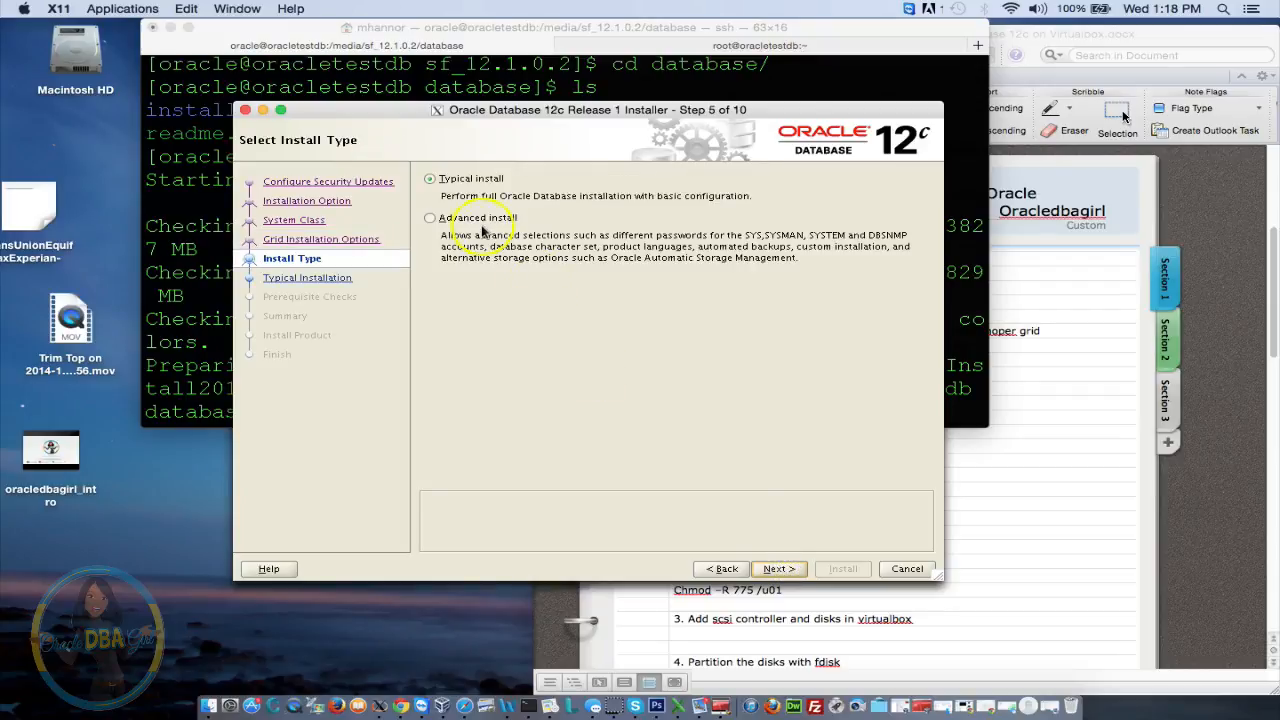
{"action": "left_click", "coordinate": [432, 218]}
{"action": "left_click", "coordinate": [777, 572]}
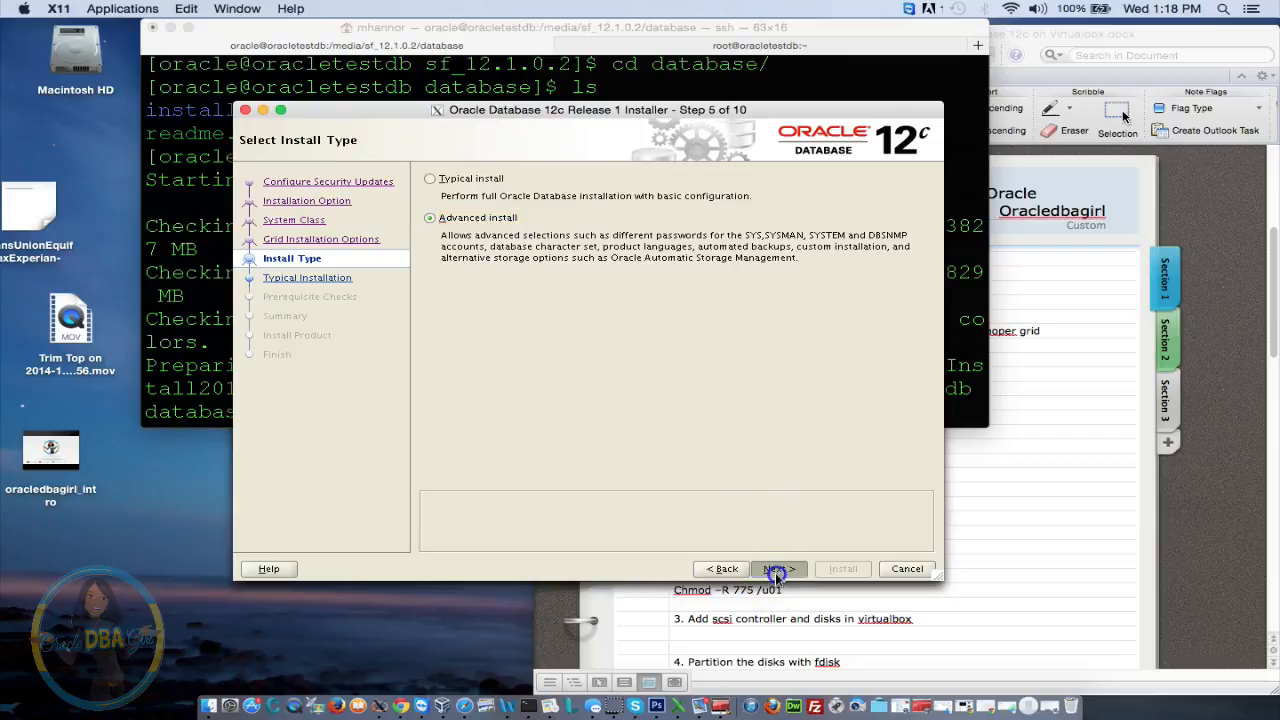
{"action": "left_click", "coordinate": [775, 572]}
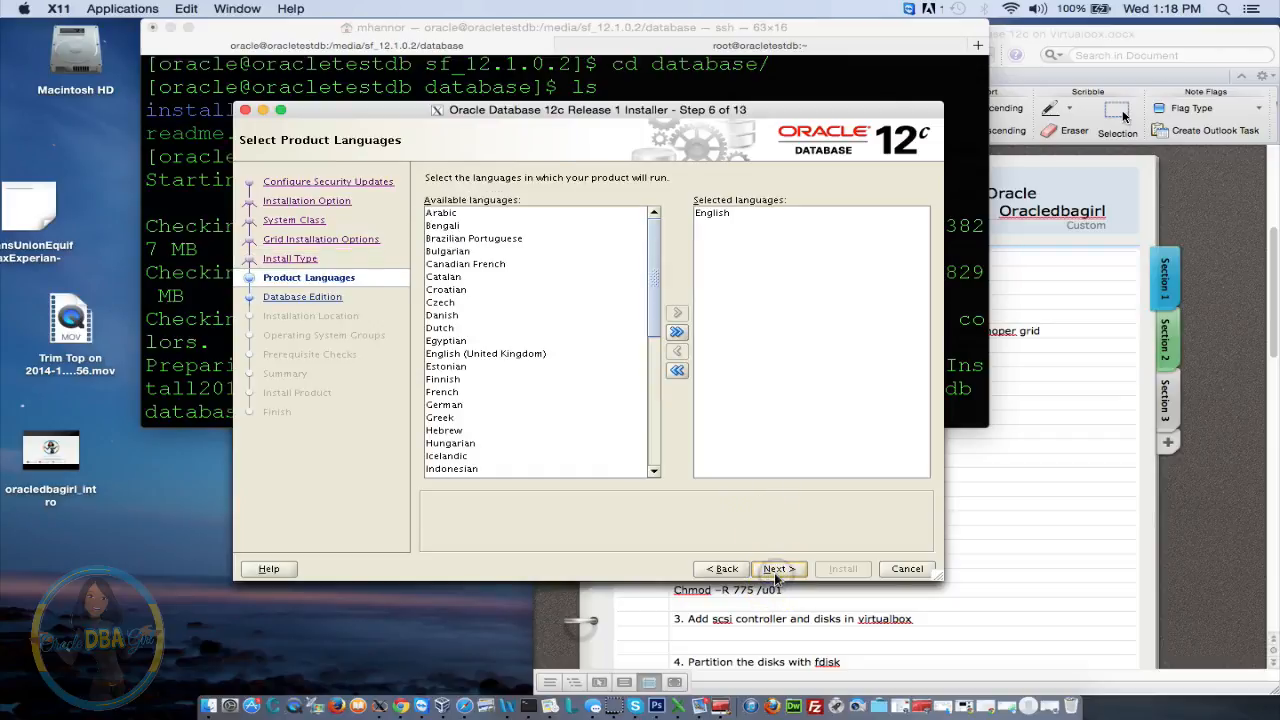
{"action": "left_click", "coordinate": [772, 570]}
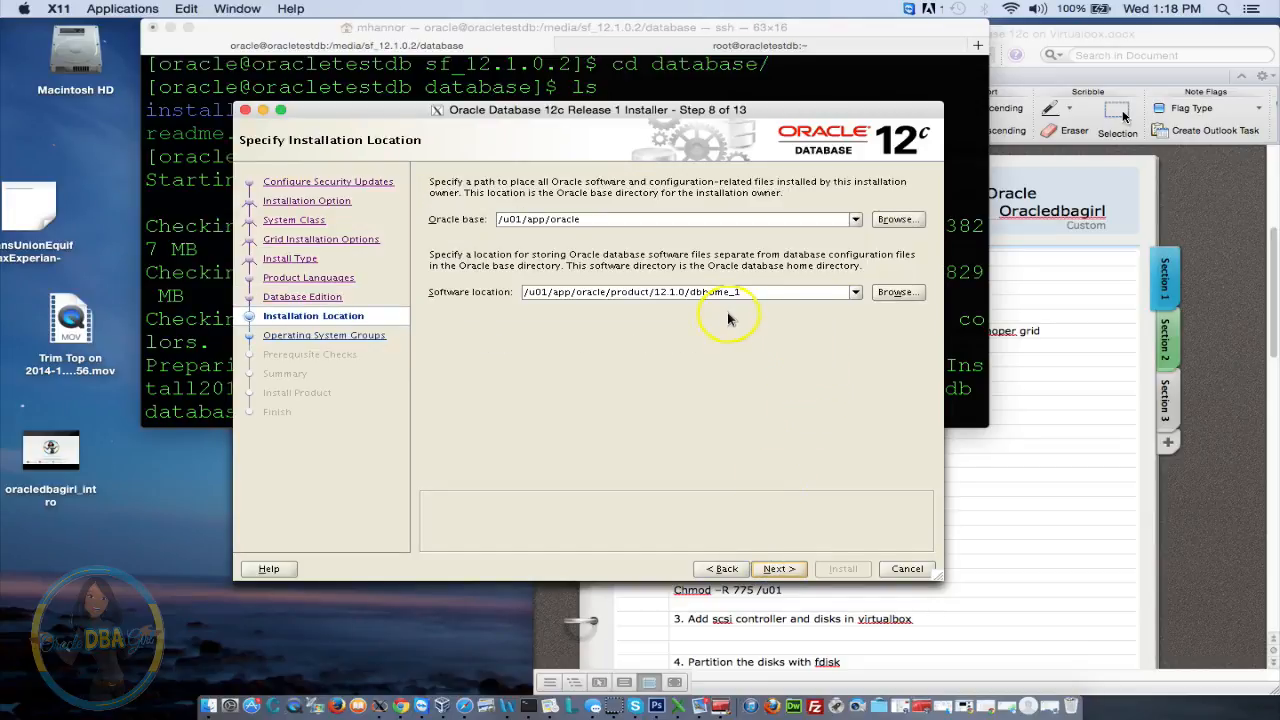
Change the software location to /u01/app/oracle/product/12.1.0.2/testdb
{"action": "left_click", "coordinate": [758, 291]}
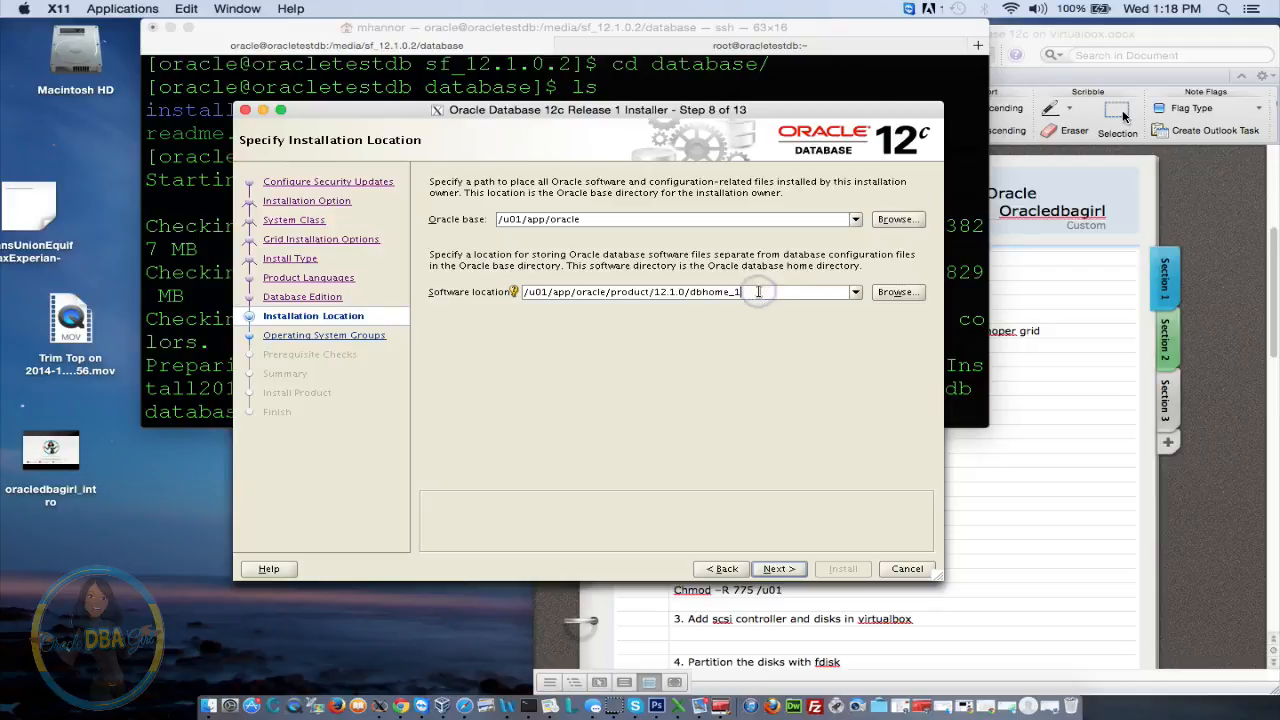
{"action": "key", "text": "BackSpace"}
{"action": "type", "text": "test"}
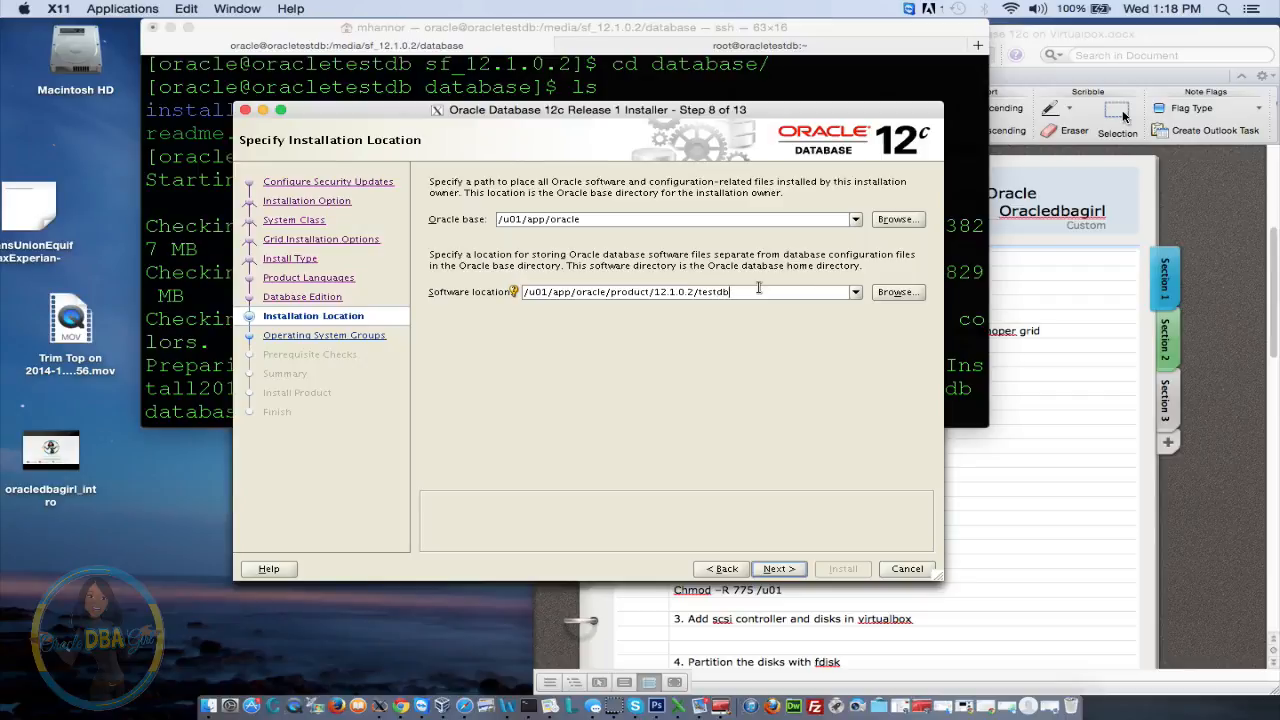
{"action": "left_click", "coordinate": [788, 569]}
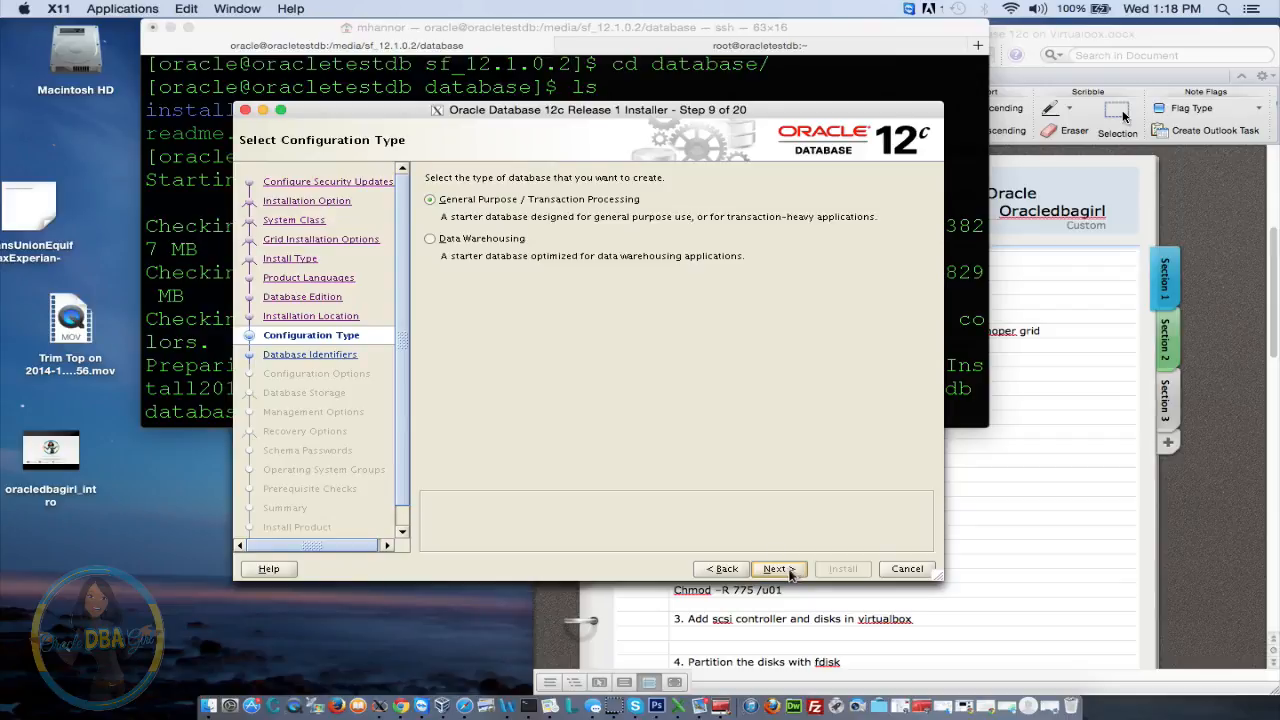
Keep General Purpose, disable container database, and set global name testdb.com with SID testdb
{"action": "left_click", "coordinate": [789, 570]}
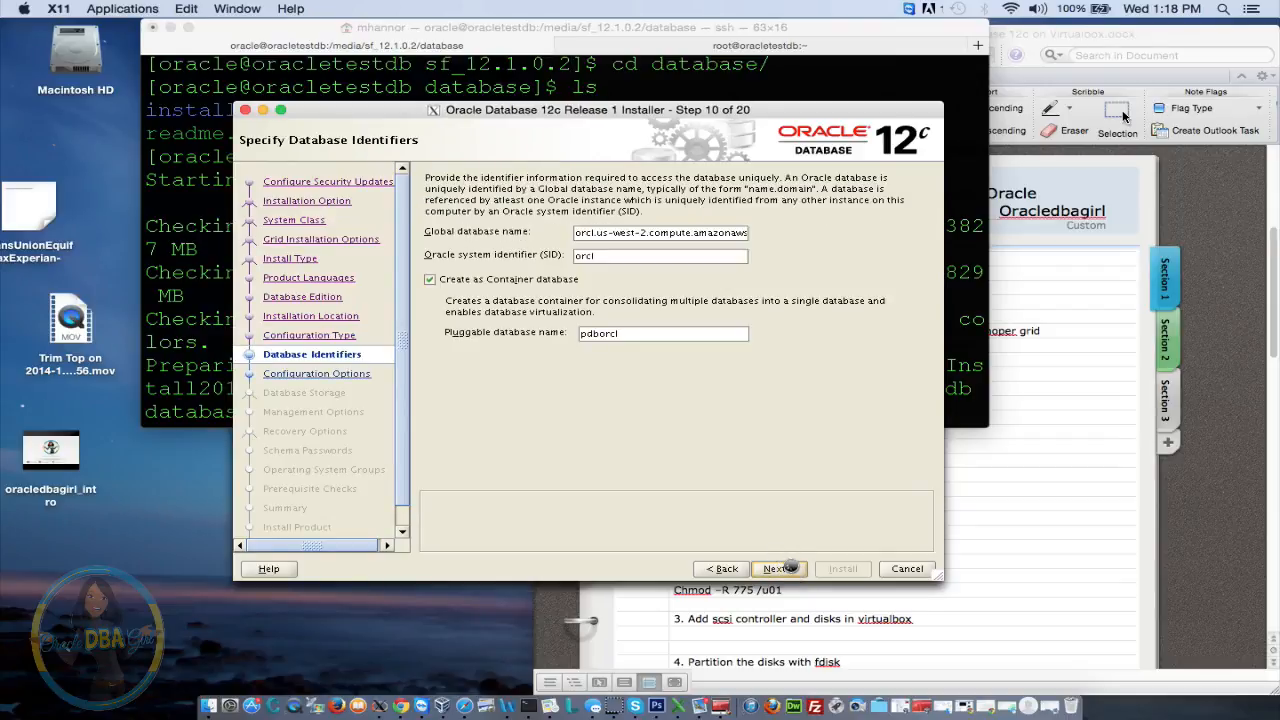
{"action": "left_click", "coordinate": [440, 282]}
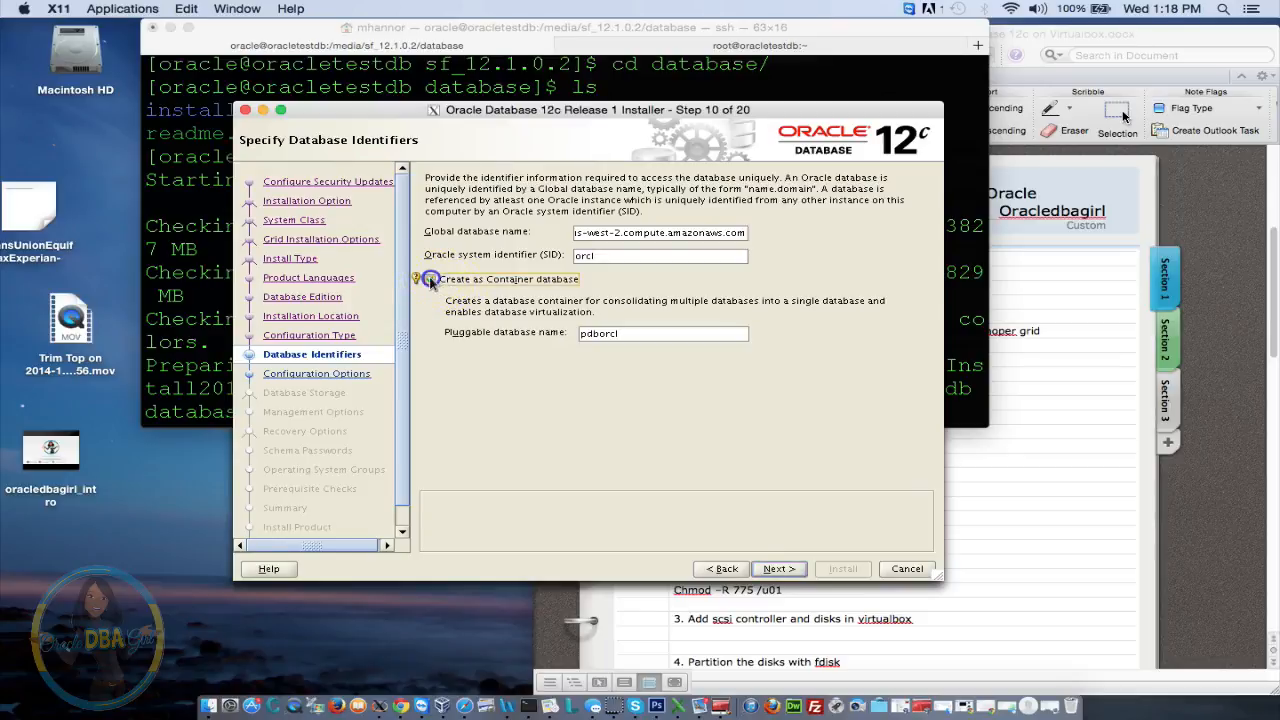
{"action": "left_click", "coordinate": [641, 257]}
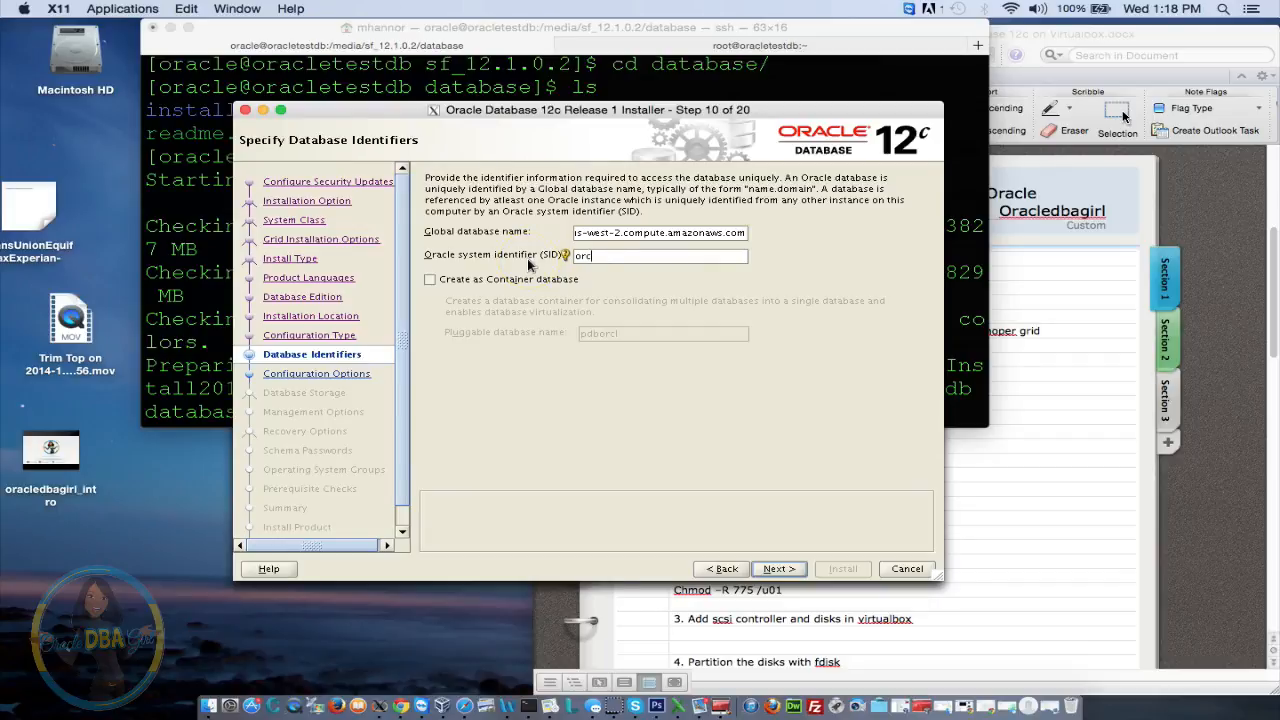
{"action": "key", "text": "BackSpace"}
{"action": "key", "text": "BackSpace"}
{"action": "key", "text": "BackSpace"}
{"action": "left_click_drag", "start_coordinate": [618, 231], "coordinate": [793, 240]}
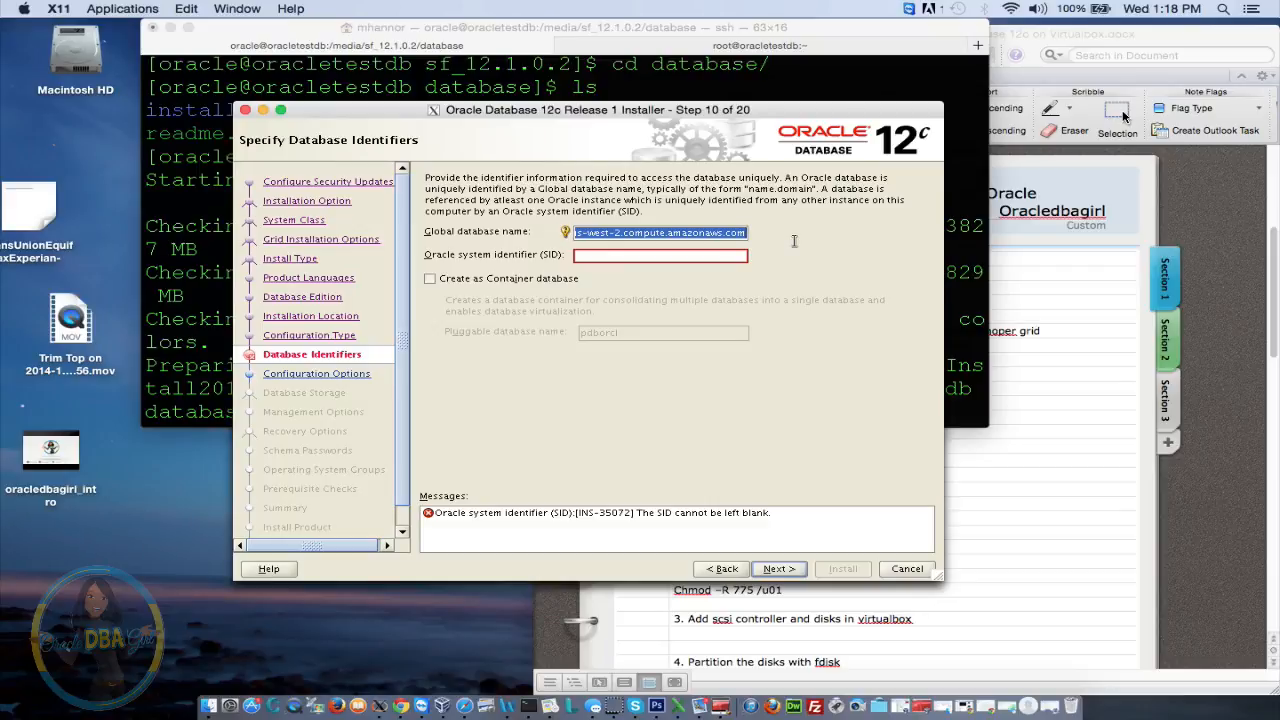
{"action": "key", "text": "BackSpace"}
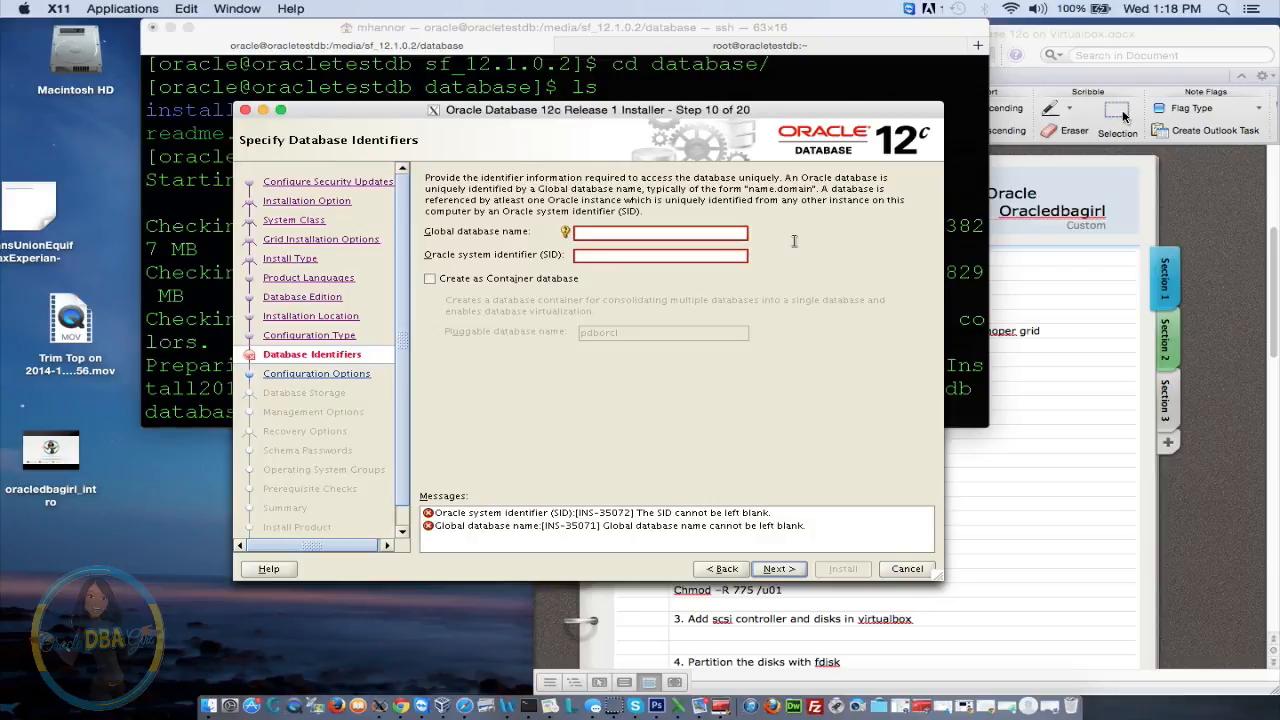
{"action": "type", "text": "testdb"}
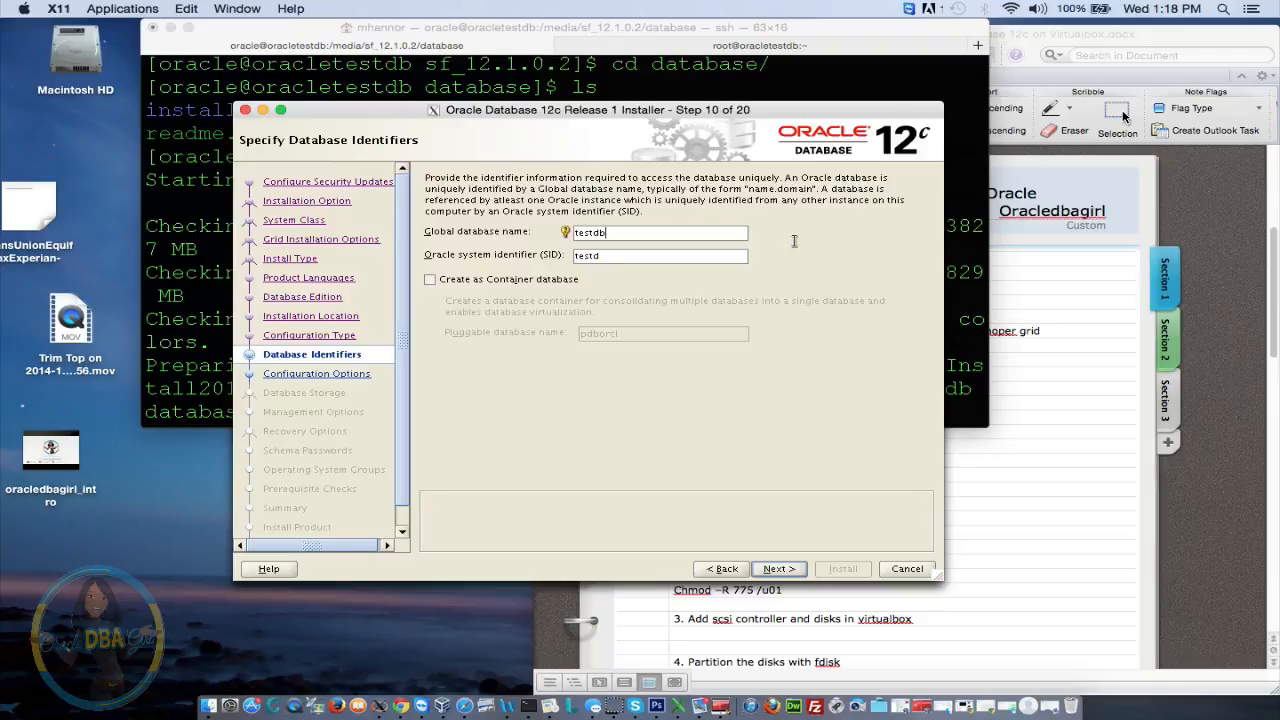
{"action": "type", "text": ".com"}
{"action": "left_click", "coordinate": [779, 570]}
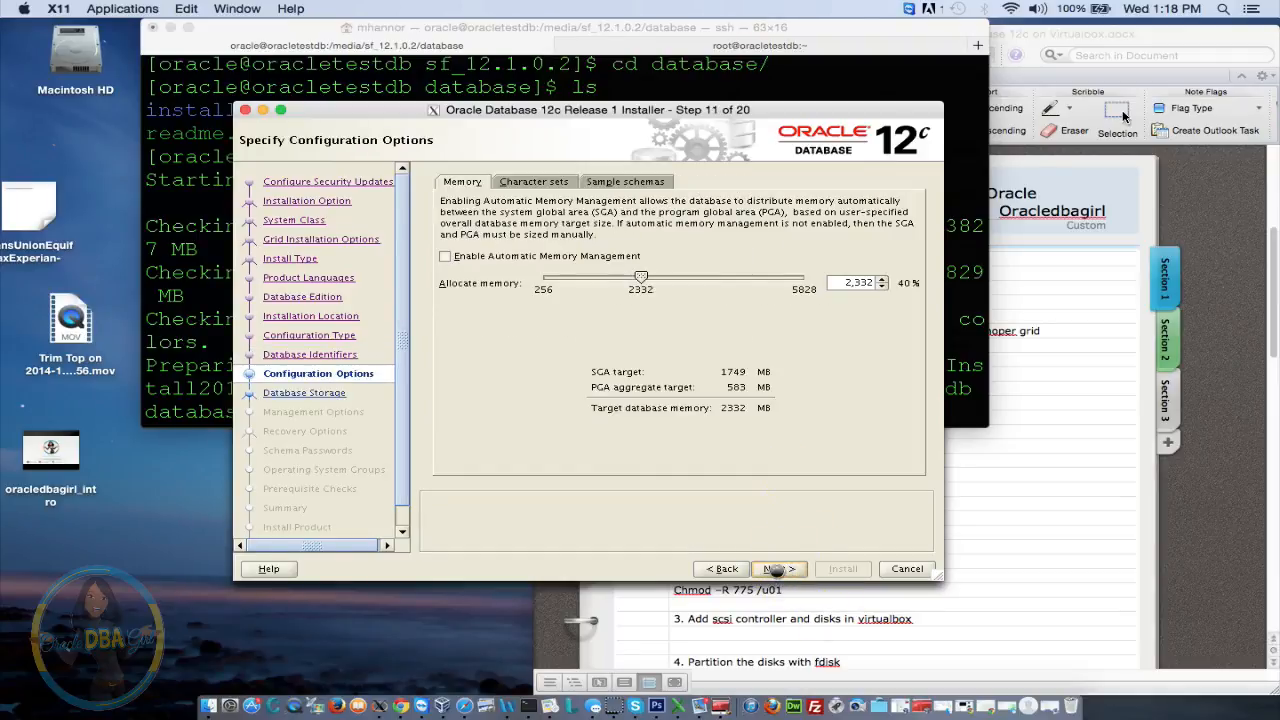
Enable automatic memory management at 2220 MB and include sample schemas
{"action": "left_click", "coordinate": [450, 257]}
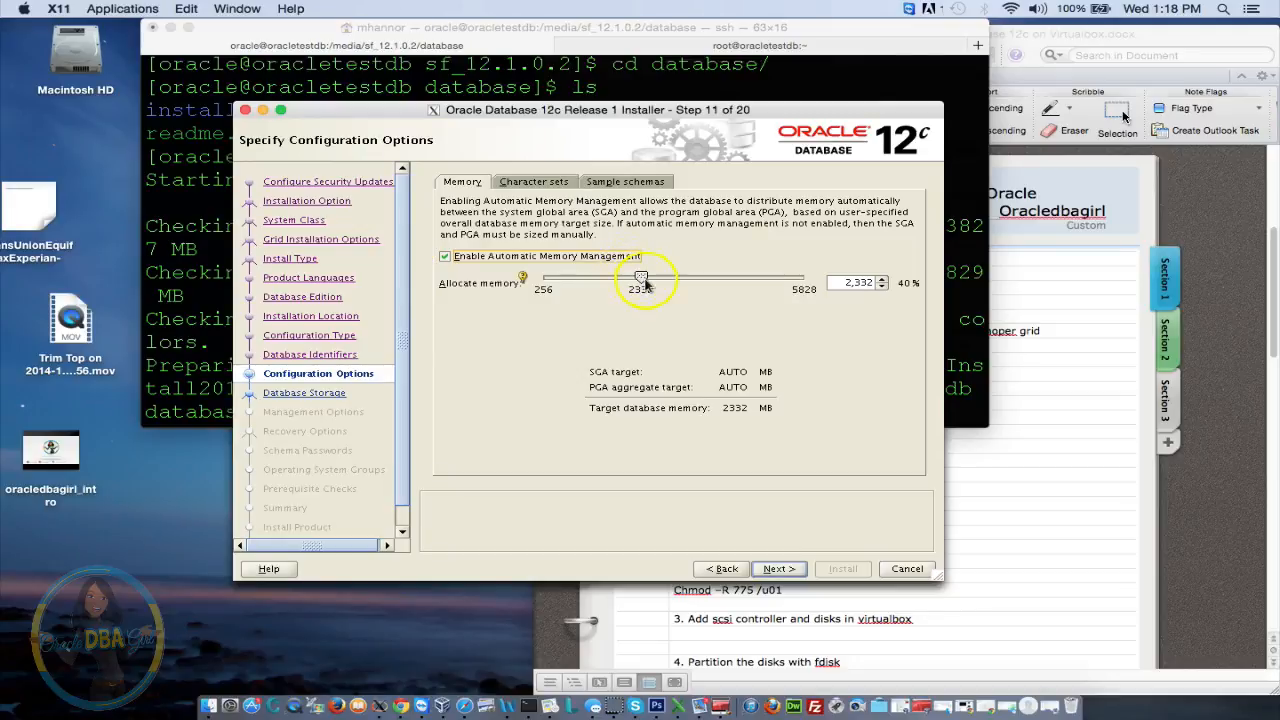
{"action": "left_click_drag", "start_coordinate": [642, 284], "coordinate": [637, 283]}
{"action": "left_click", "coordinate": [530, 181]}
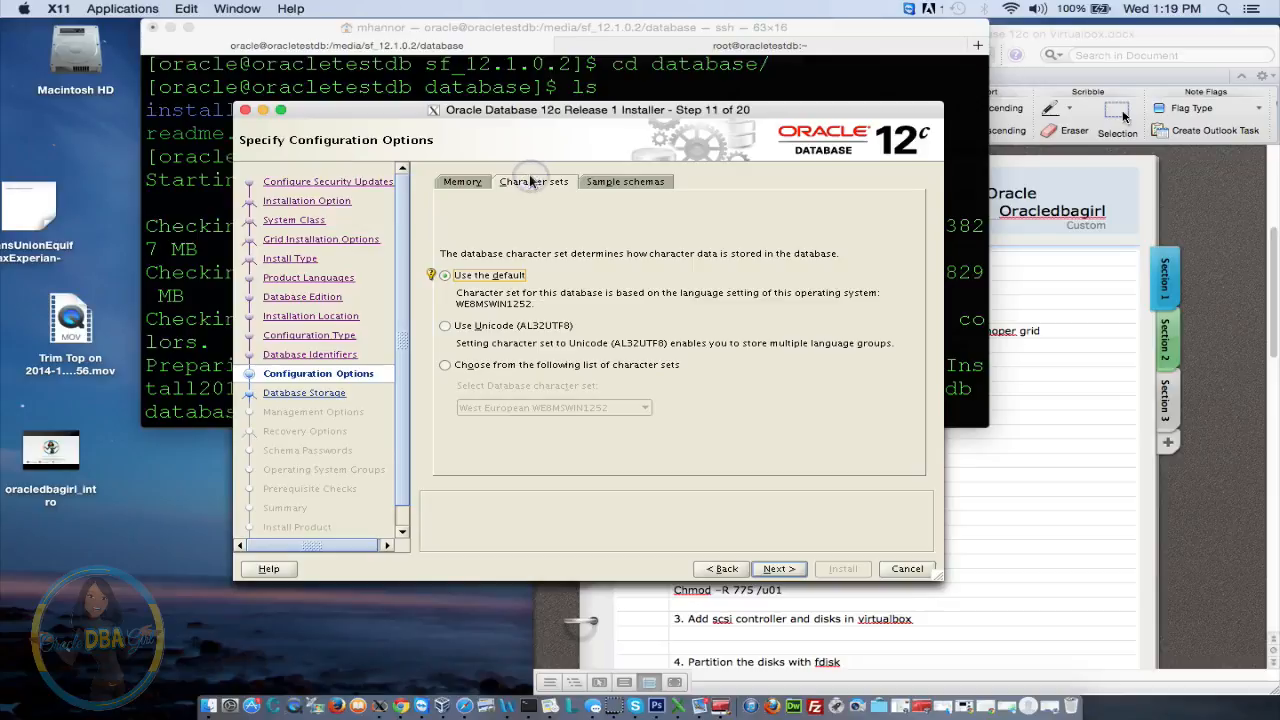
{"action": "left_click", "coordinate": [625, 182]}
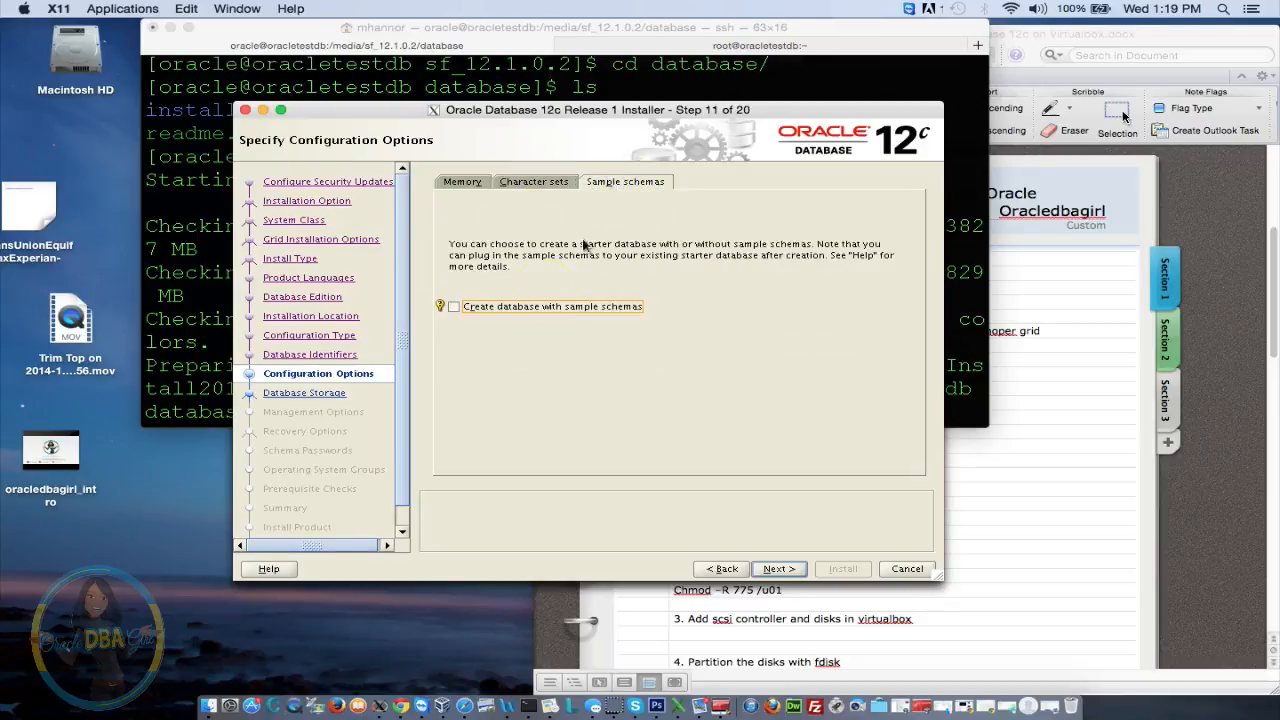
{"action": "left_click", "coordinate": [487, 313]}
{"action": "left_click", "coordinate": [776, 570]}
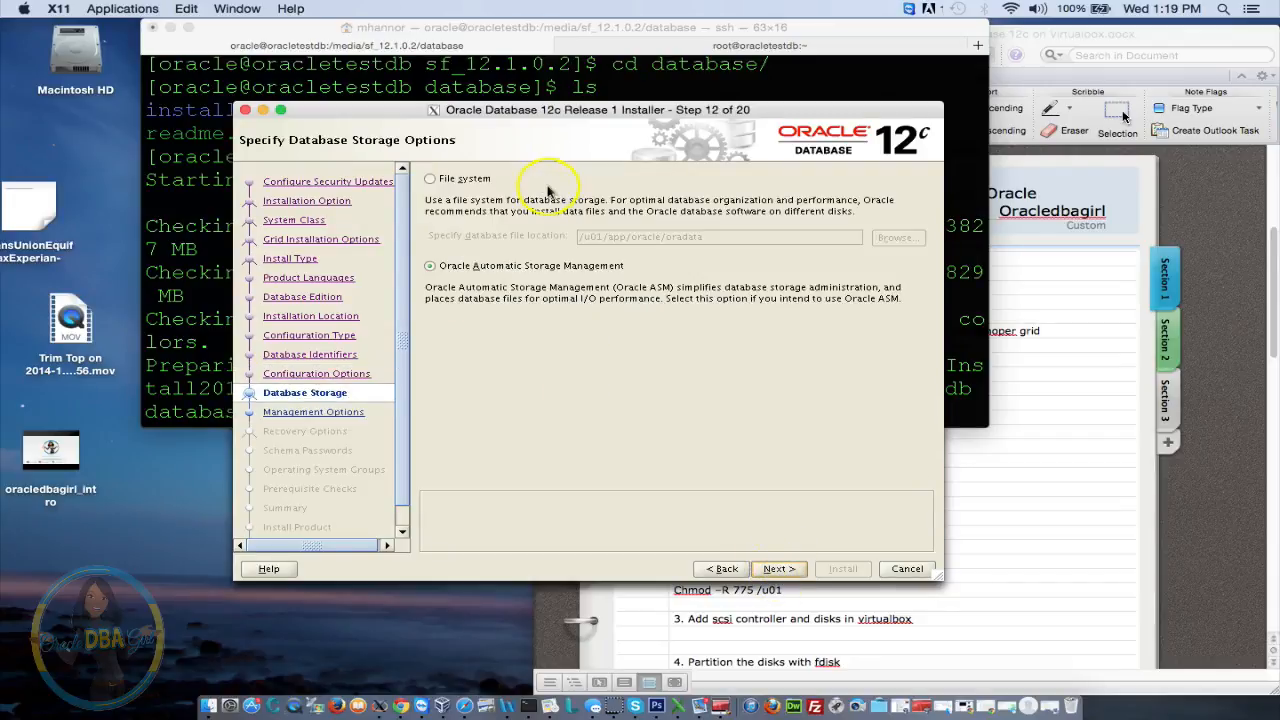
Choose Oracle ASM storage, skip Cloud Control and recovery, and use the DATA disk group
{"action": "left_click", "coordinate": [430, 266]}
{"action": "left_click", "coordinate": [778, 568]}
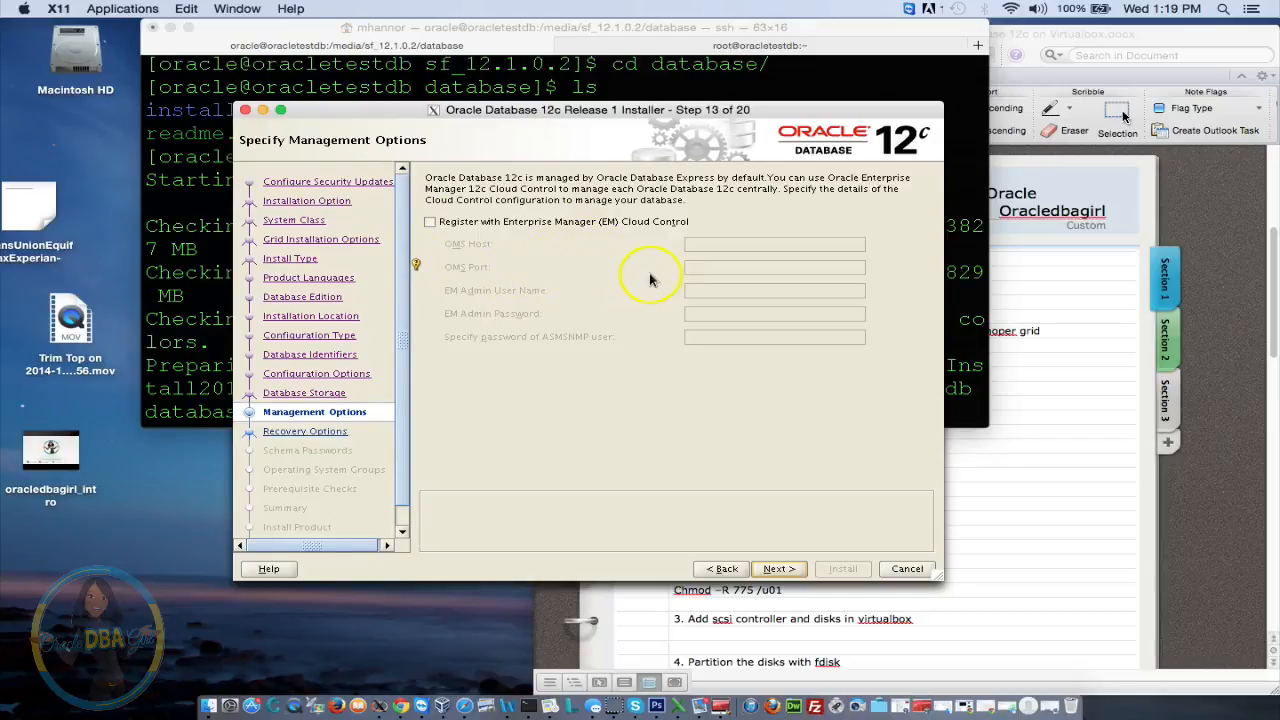
{"action": "left_click", "coordinate": [790, 569]}
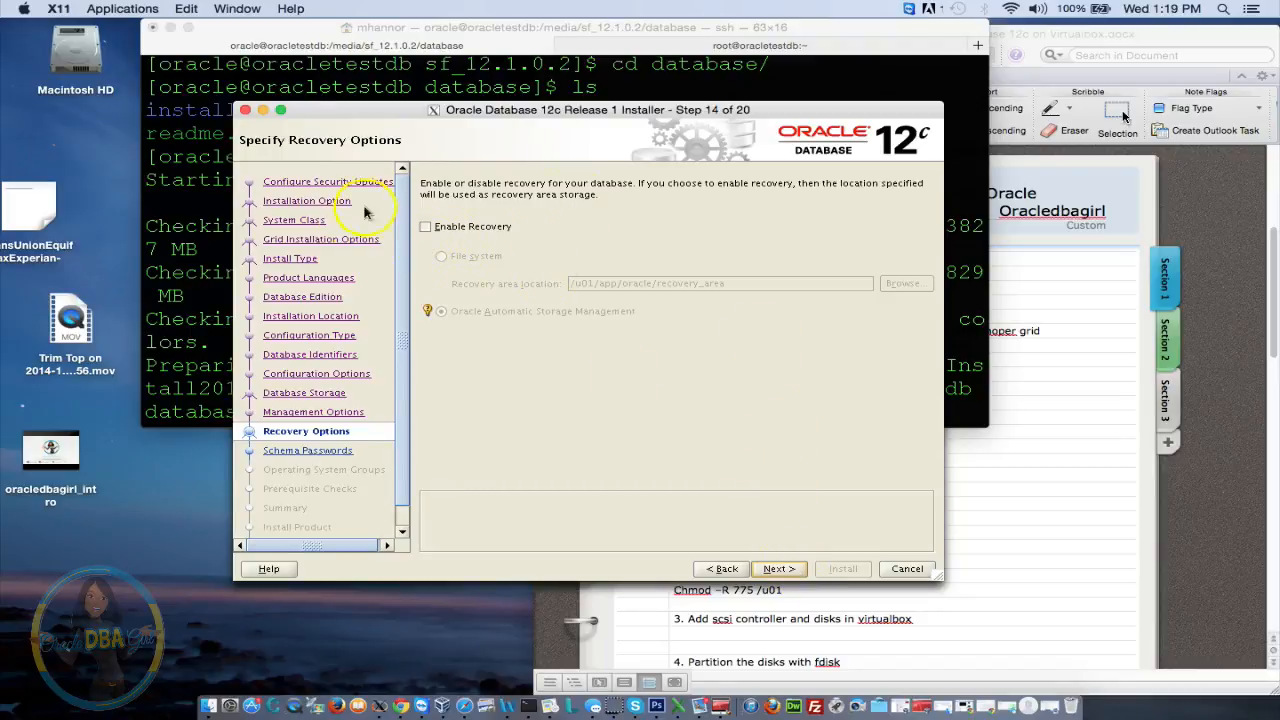
{"action": "left_click", "coordinate": [776, 570]}
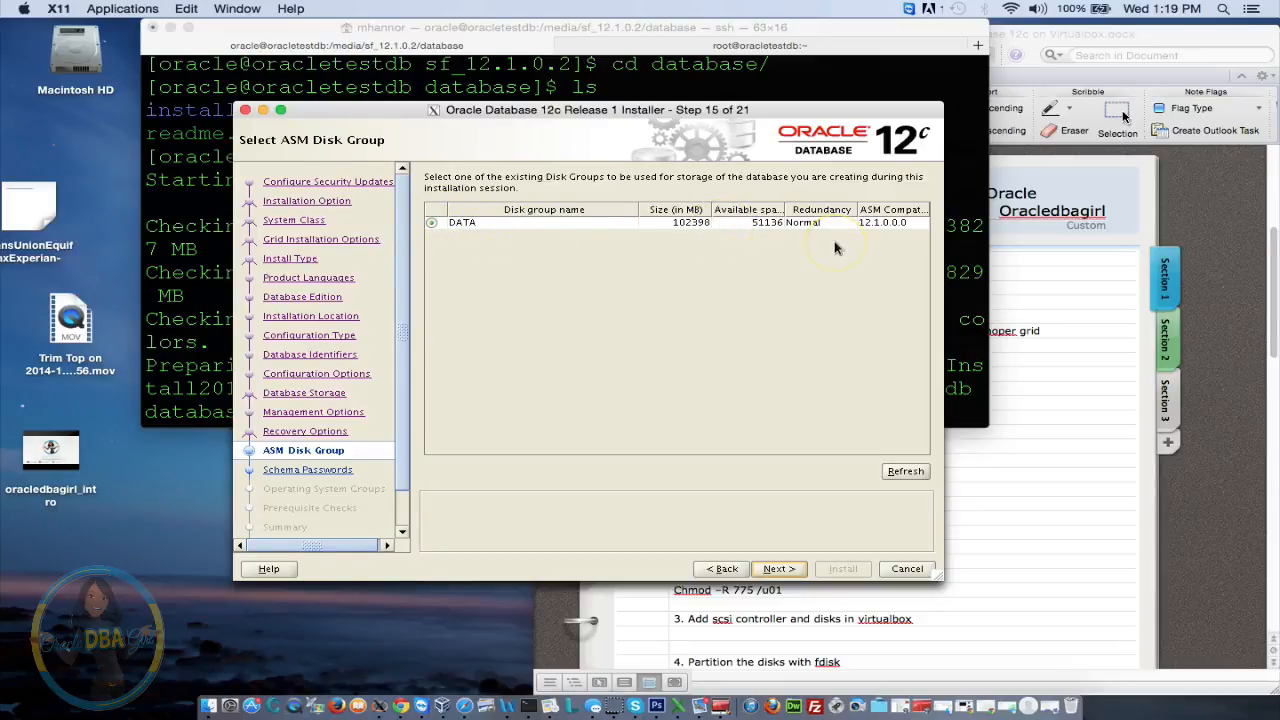
{"action": "left_click", "coordinate": [783, 570]}
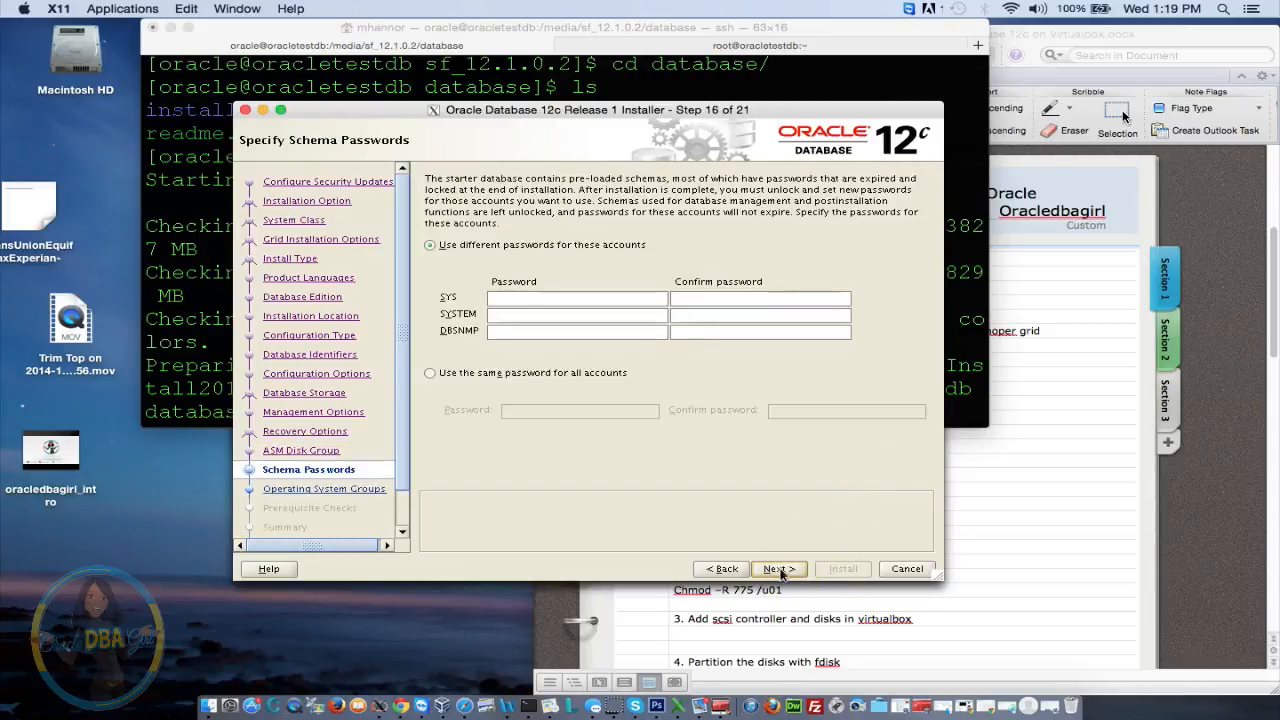
Enter one shared password for all schema accounts
{"action": "left_click", "coordinate": [435, 372]}
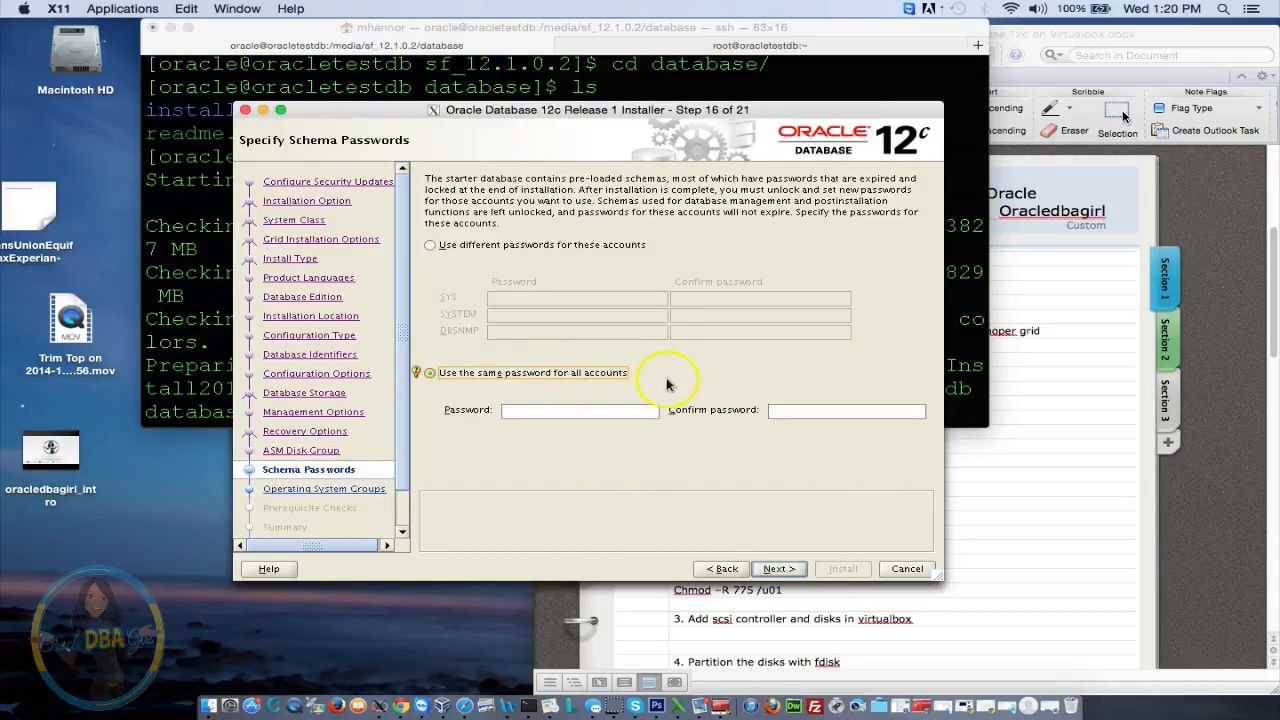
{"action": "left_click", "coordinate": [613, 410]}
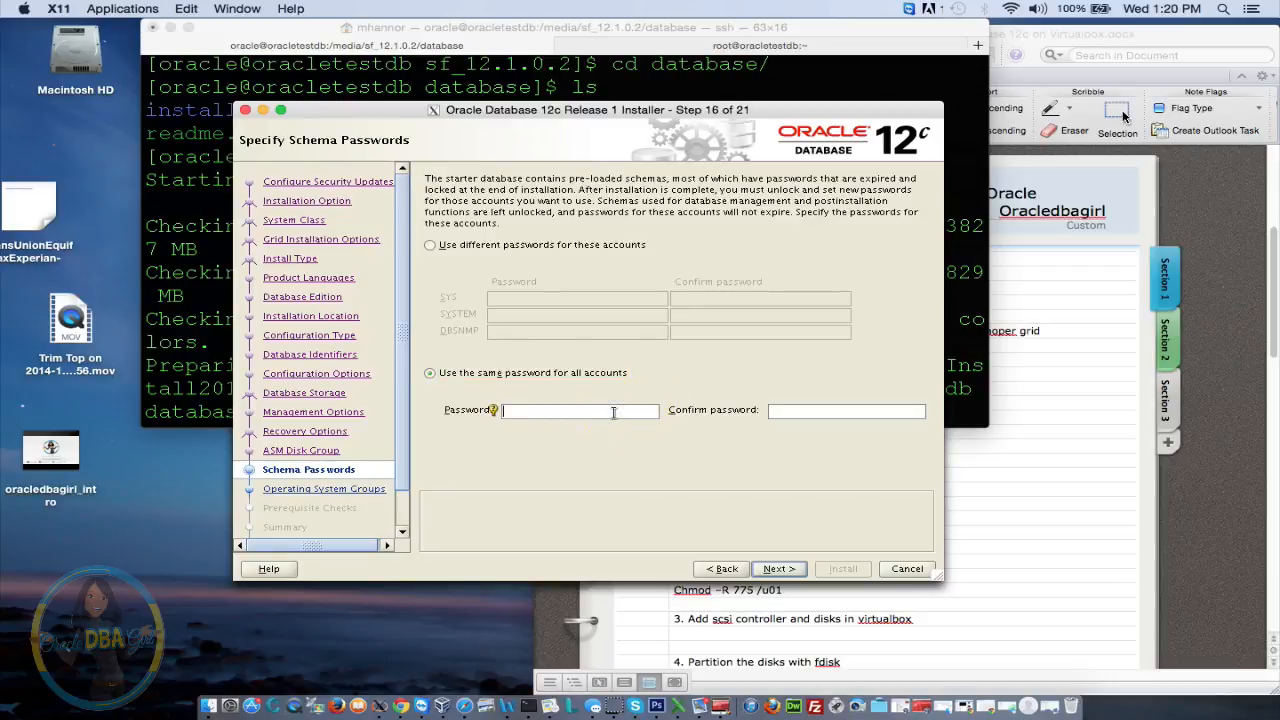
{"action": "type", "text": "ora•••••o"}
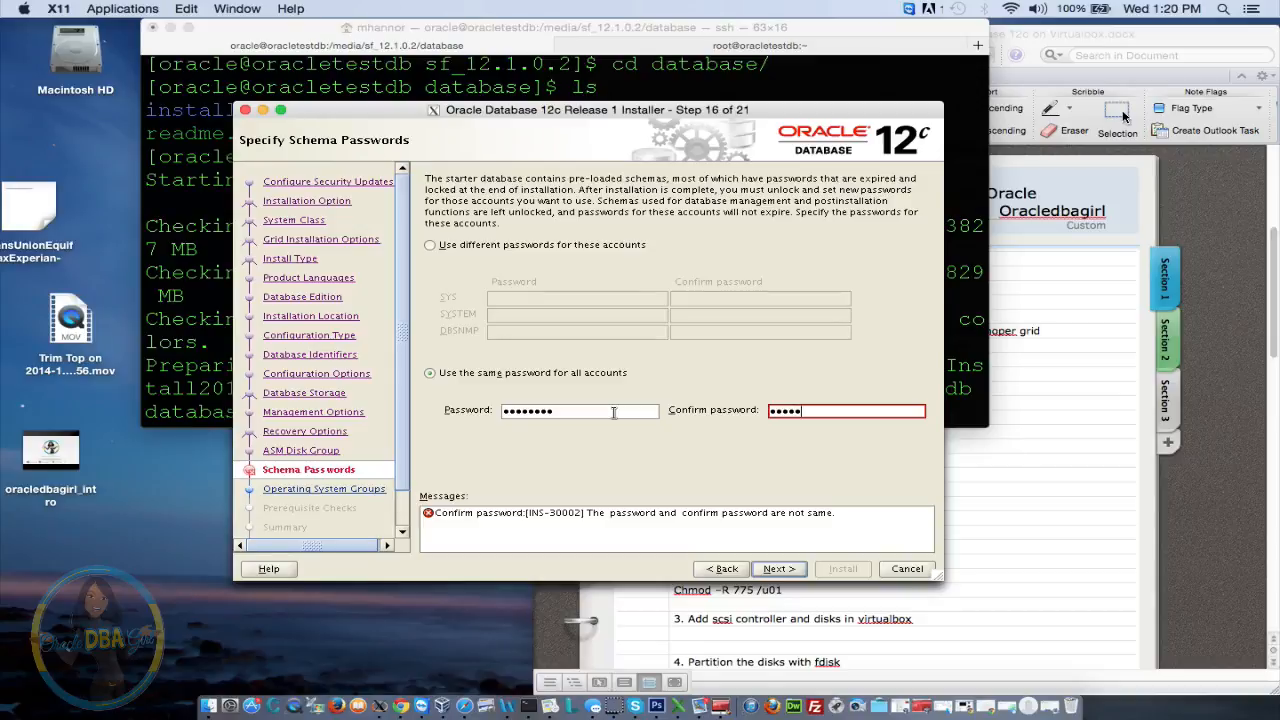
{"action": "type", "text": "•••••••"}
{"action": "left_click", "coordinate": [768, 568]}
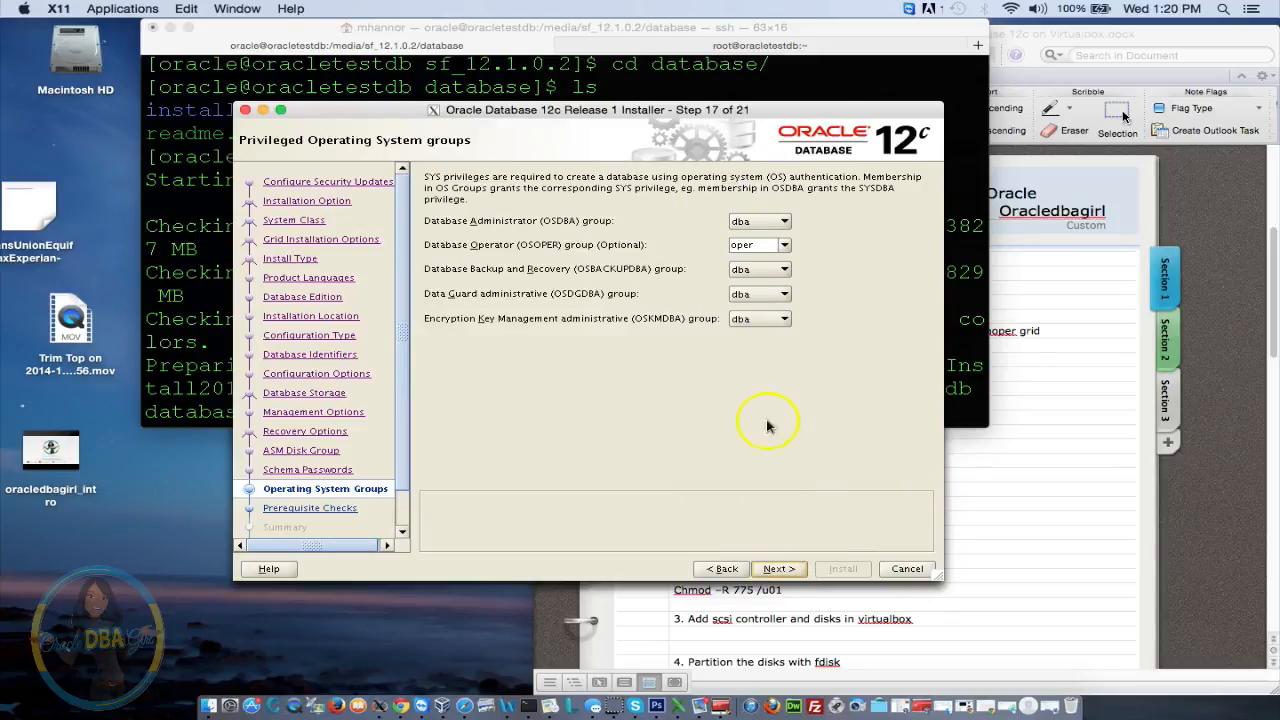
Accept the default OS groups and proceed through prerequisite checks to the Summary
{"action": "left_click", "coordinate": [785, 570]}
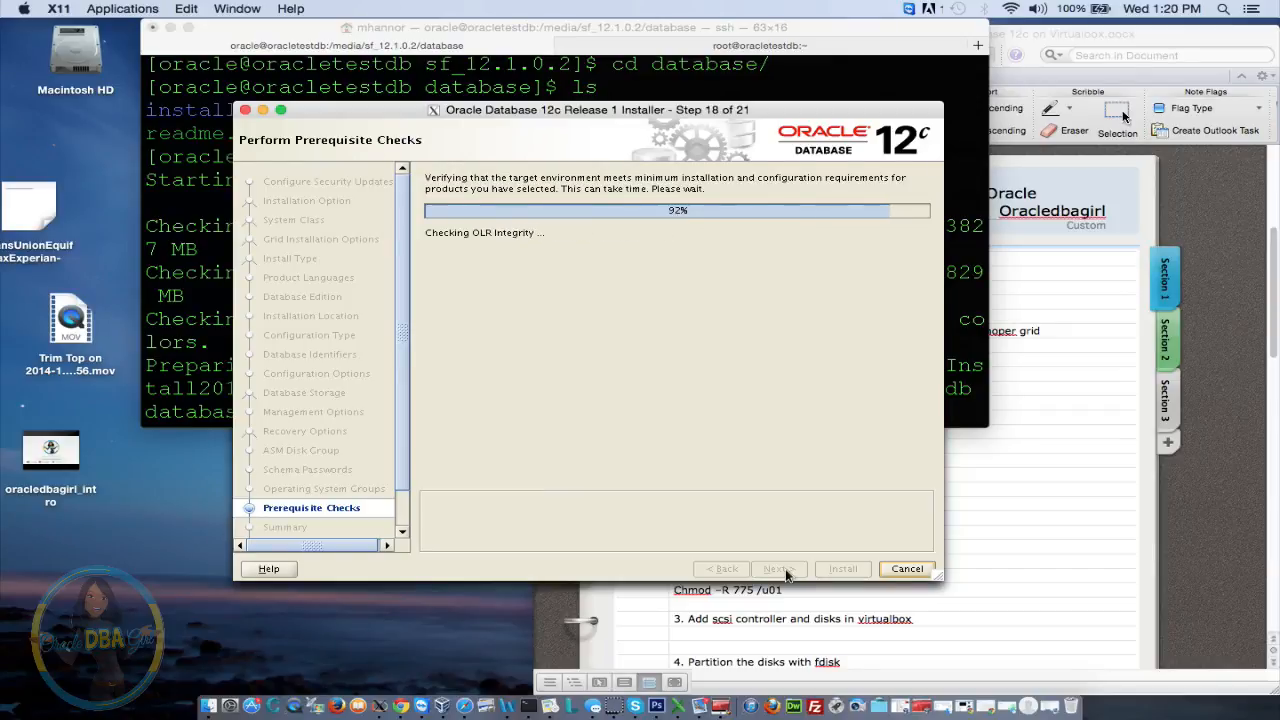
{"action": "left_click", "coordinate": [786, 570]}
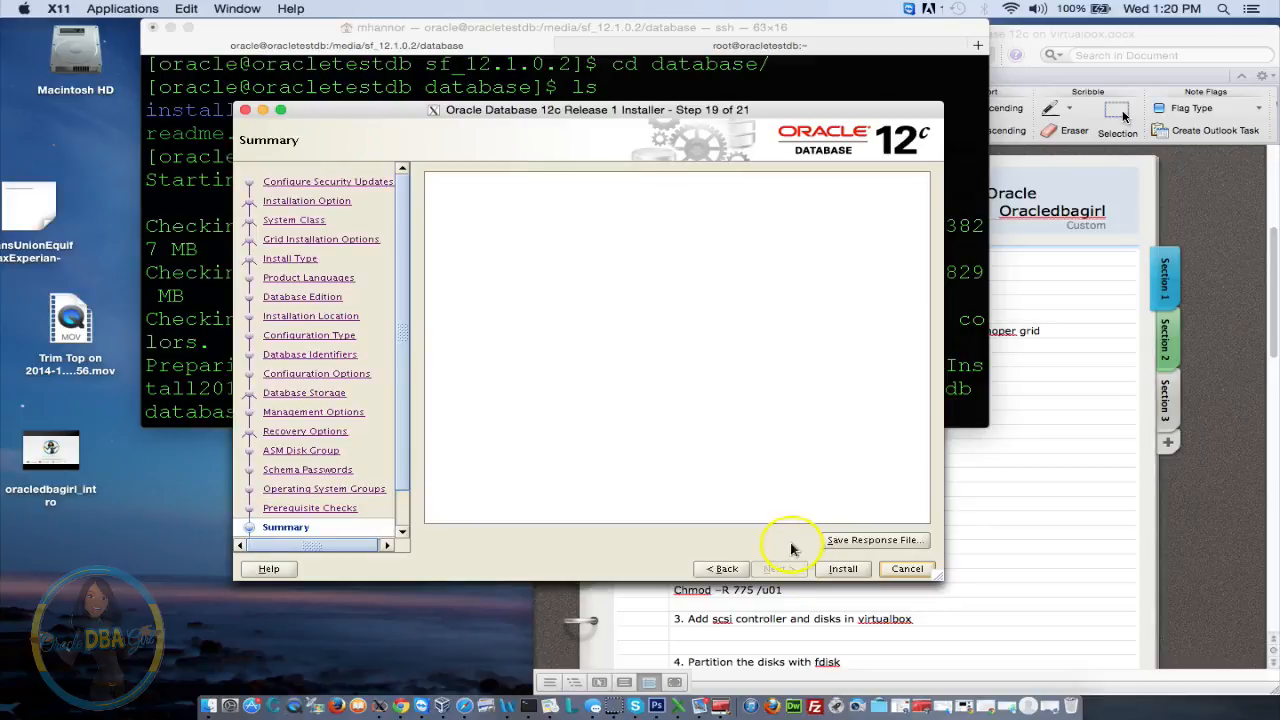
Run the testdb installation from the Summary page; the software installs but DBCA fails
{"action": "left_click", "coordinate": [845, 571]}
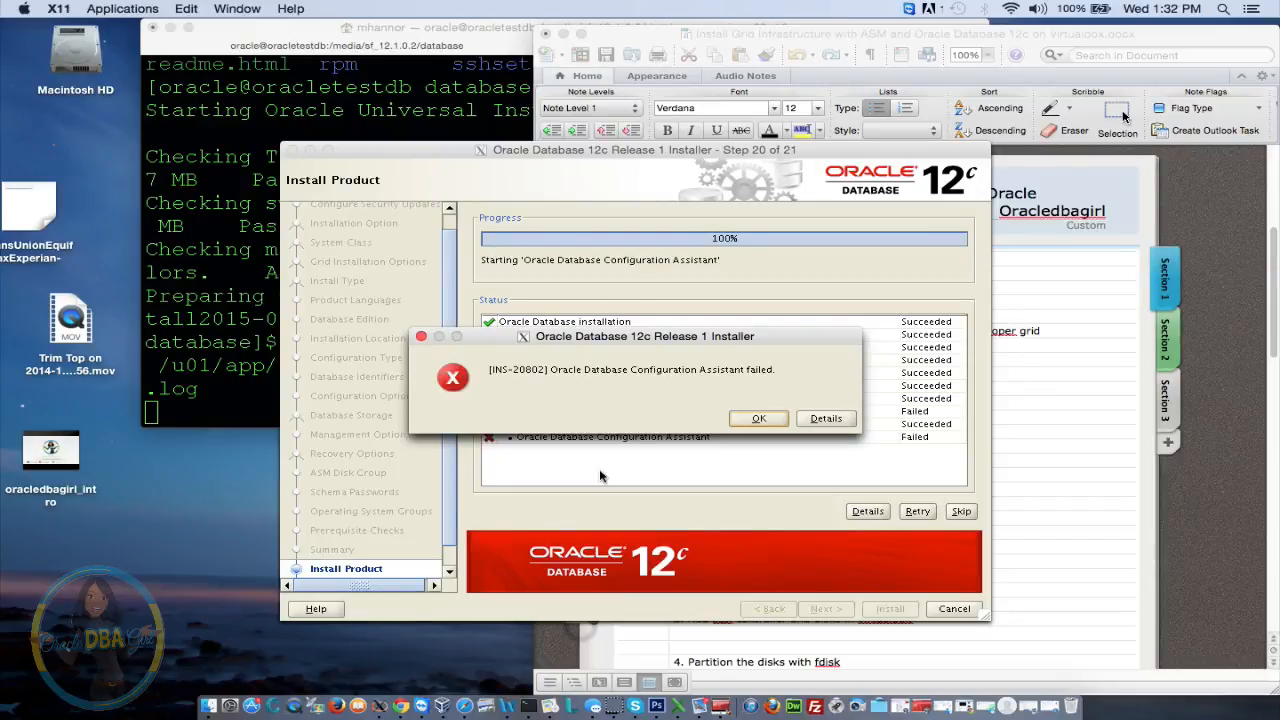
Dismiss the configuration assistant failure, accept the INS-32091 warning with Yes, and close the installer
{"action": "left_click", "coordinate": [598, 378]}
{"action": "left_click_drag", "start_coordinate": [708, 343], "coordinate": [557, 150]}
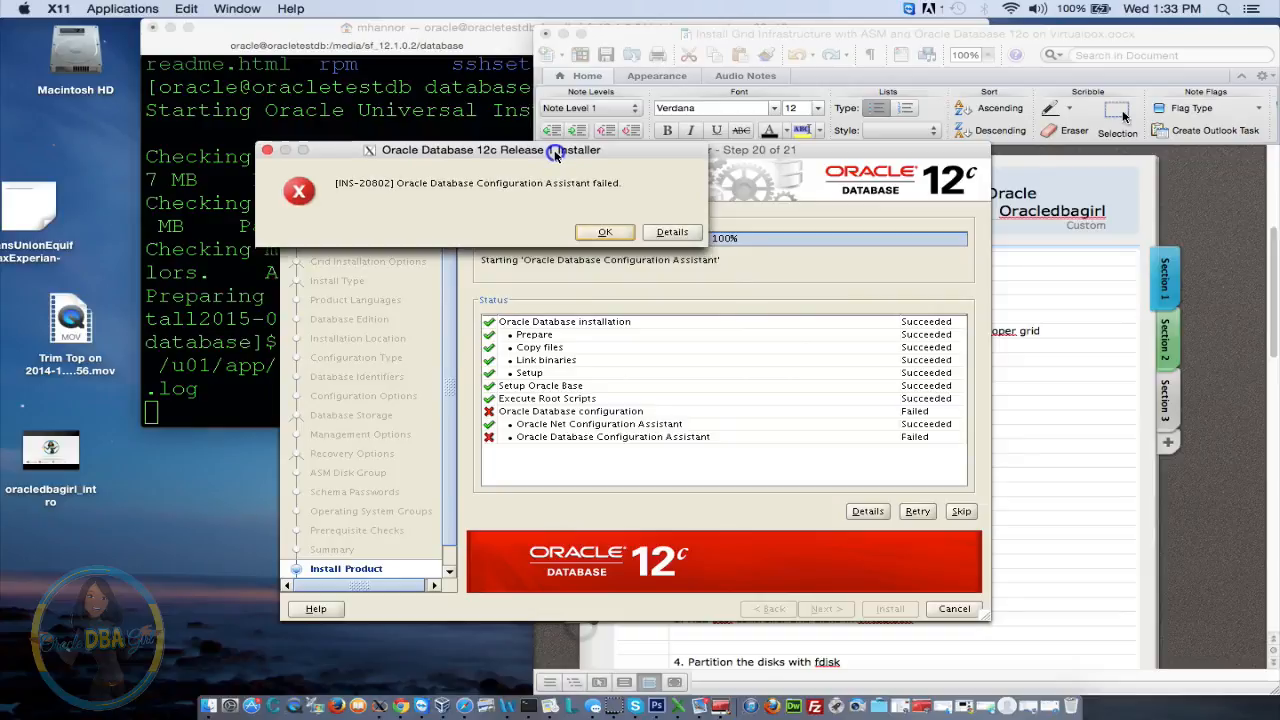
{"action": "left_click", "coordinate": [593, 233]}
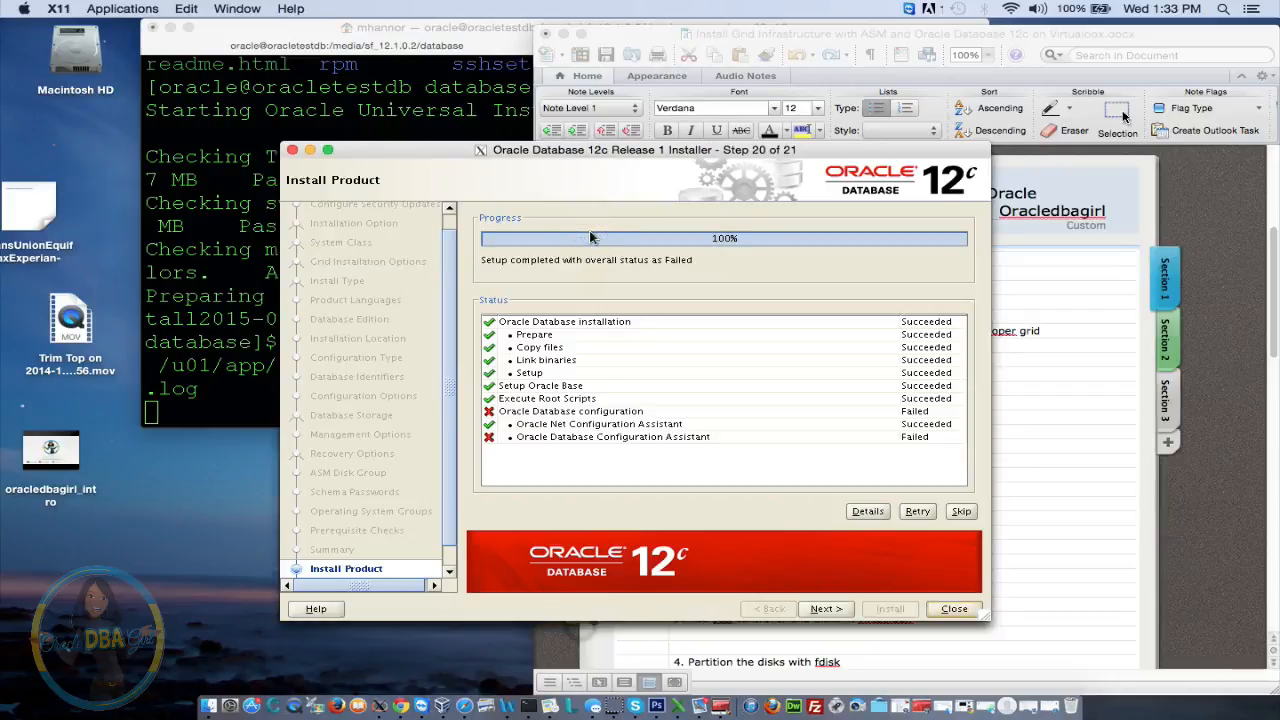
{"action": "left_click", "coordinate": [822, 612]}
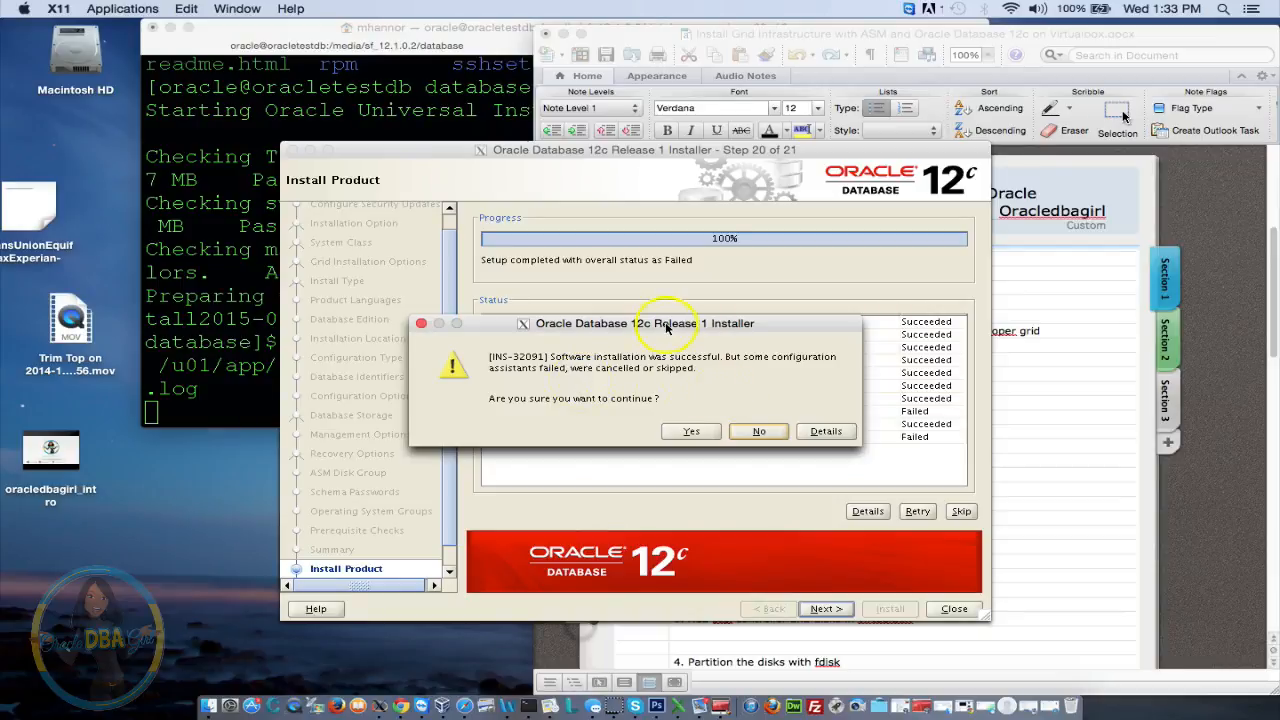
{"action": "left_click_drag", "start_coordinate": [660, 323], "coordinate": [687, 213]}
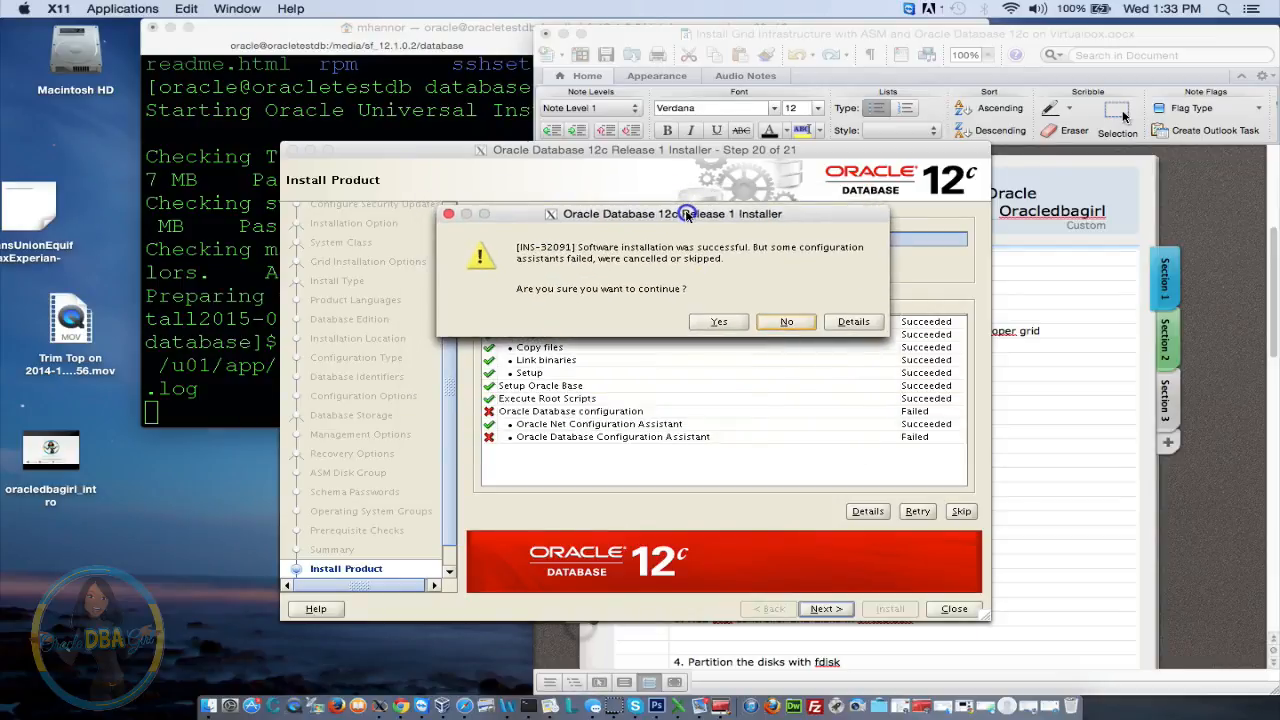
{"action": "left_click", "coordinate": [719, 321]}
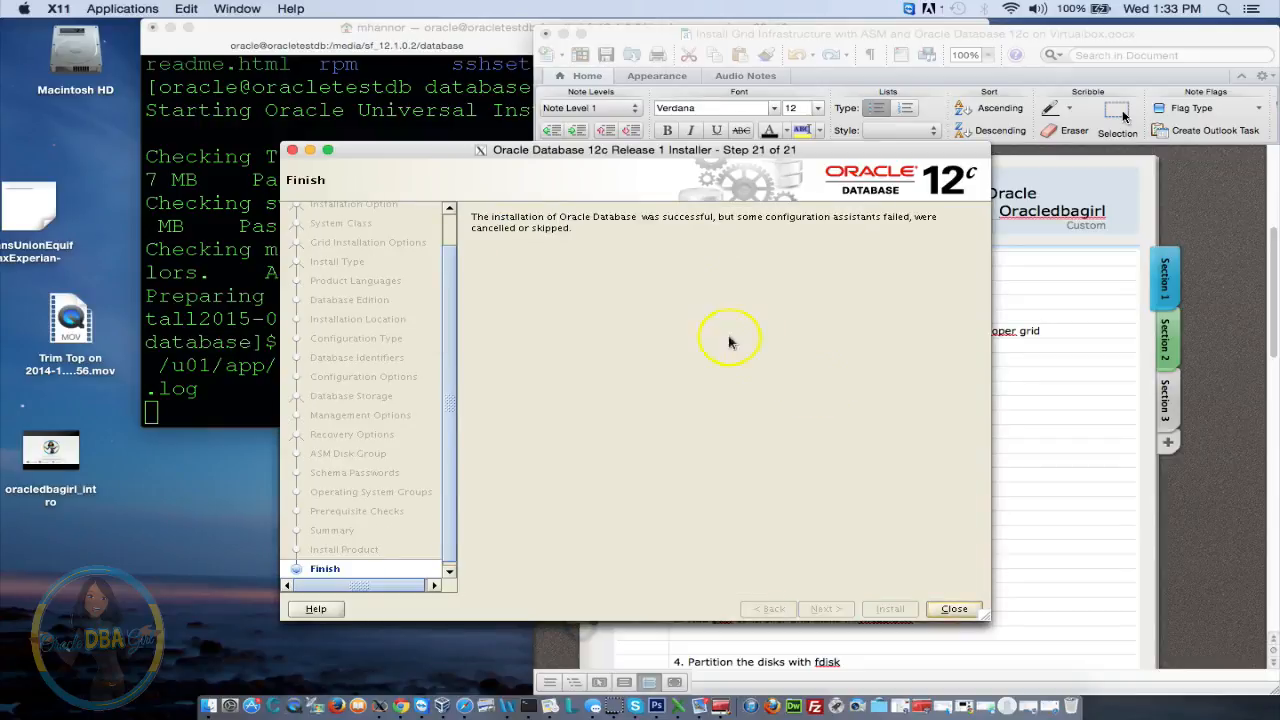
{"action": "left_click", "coordinate": [953, 608]}
{"action": "left_click", "coordinate": [380, 333]}
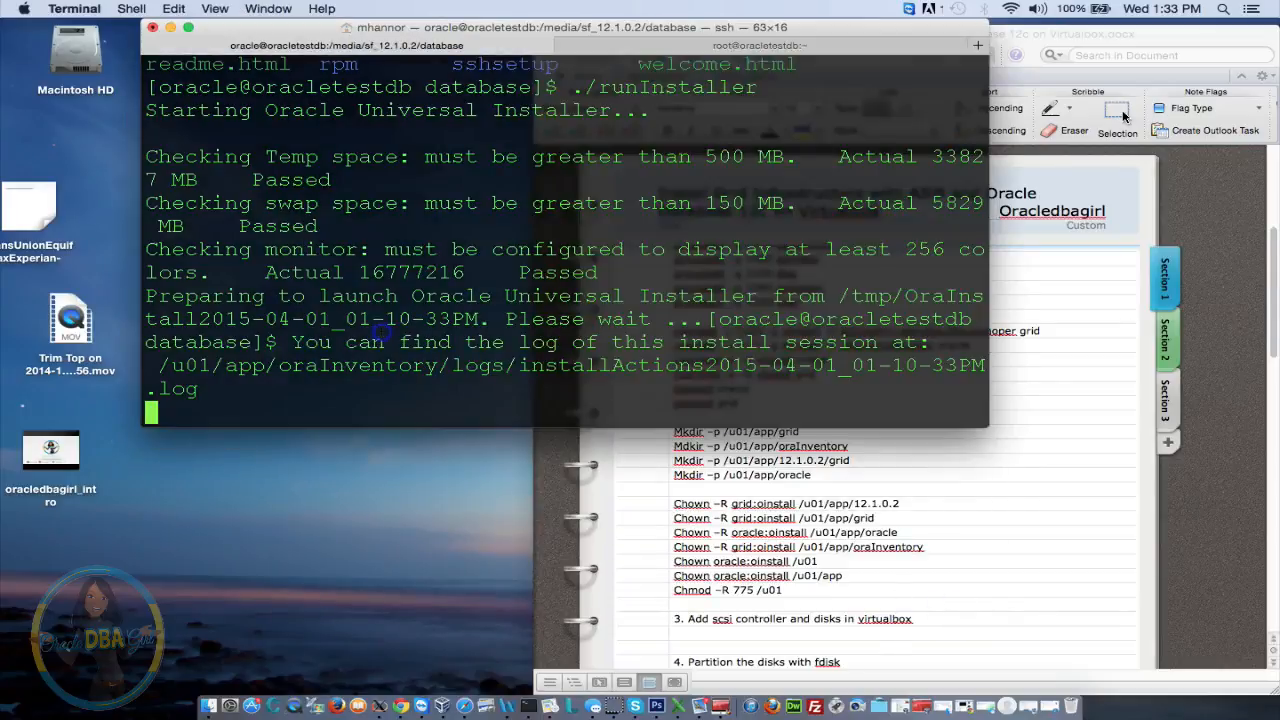
Exit the remote session and reconnect to the server with ssh -X, entering the account password
{"action": "key", "text": "Return"}
{"action": "key", "text": "Return"}
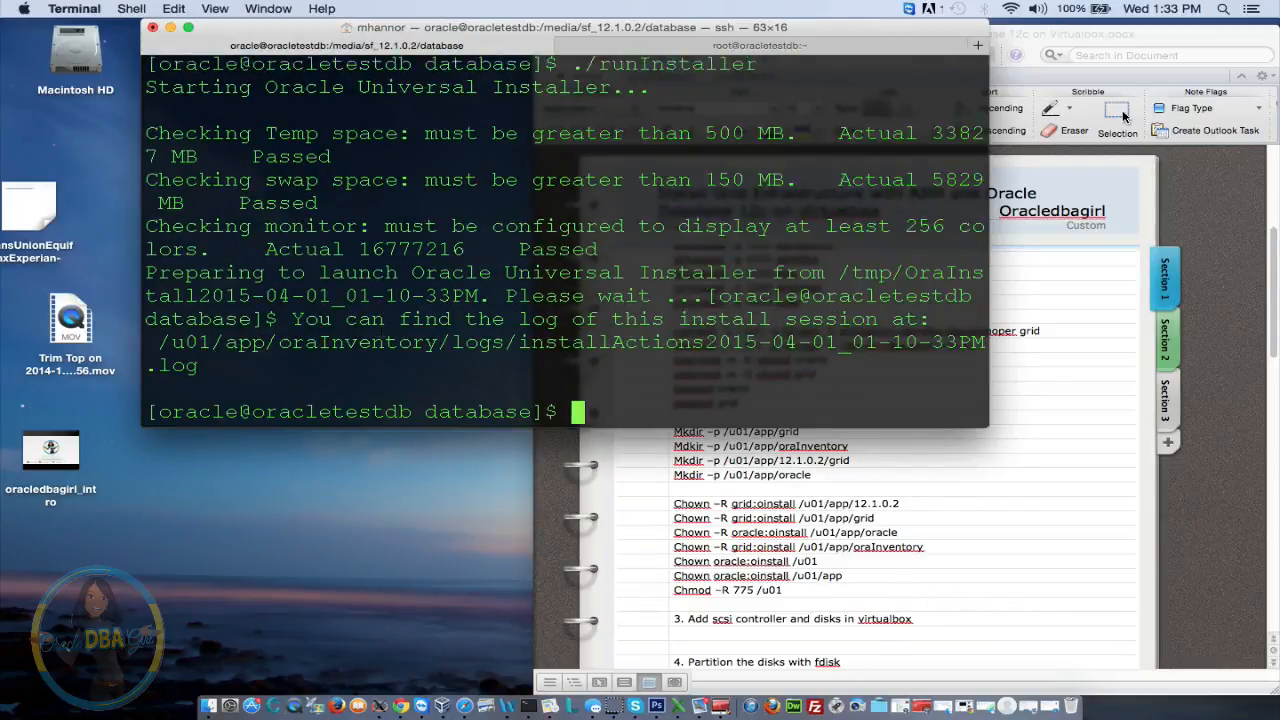
{"action": "type", "text": "ei"}
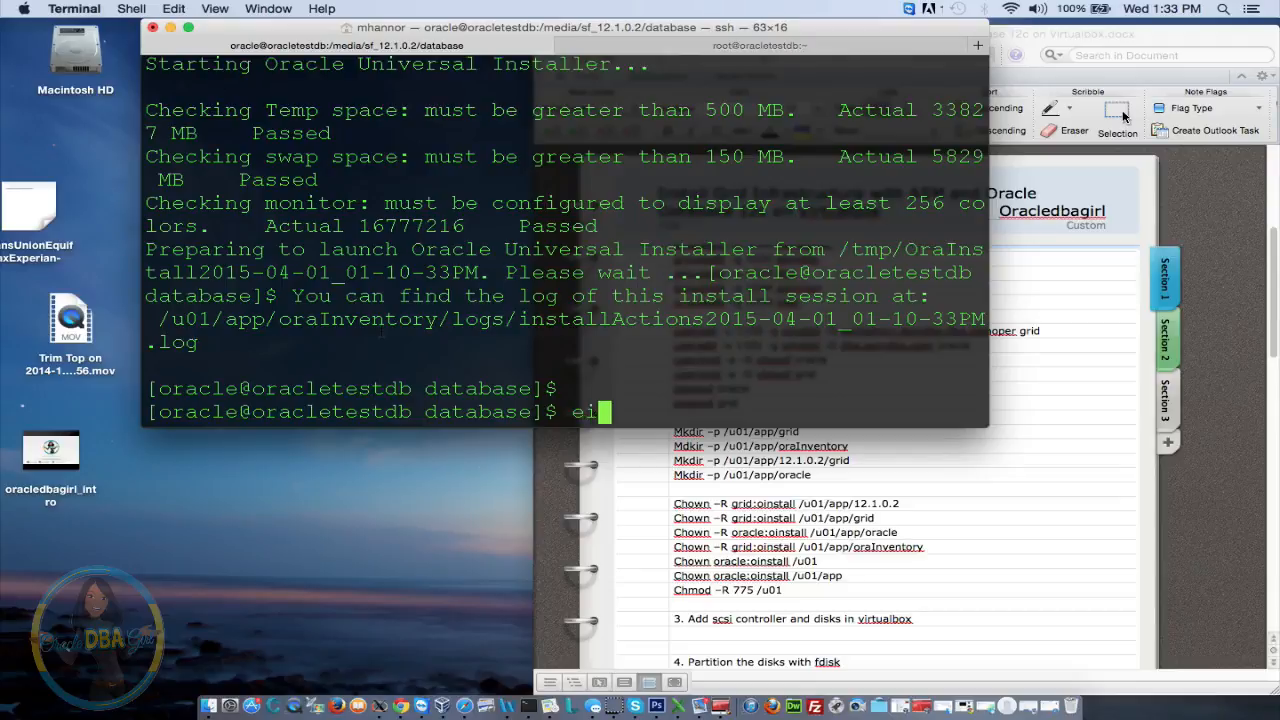
{"action": "key", "text": "BackSpace"}
{"action": "type", "text": "xit"}
{"action": "key", "text": "Return"}
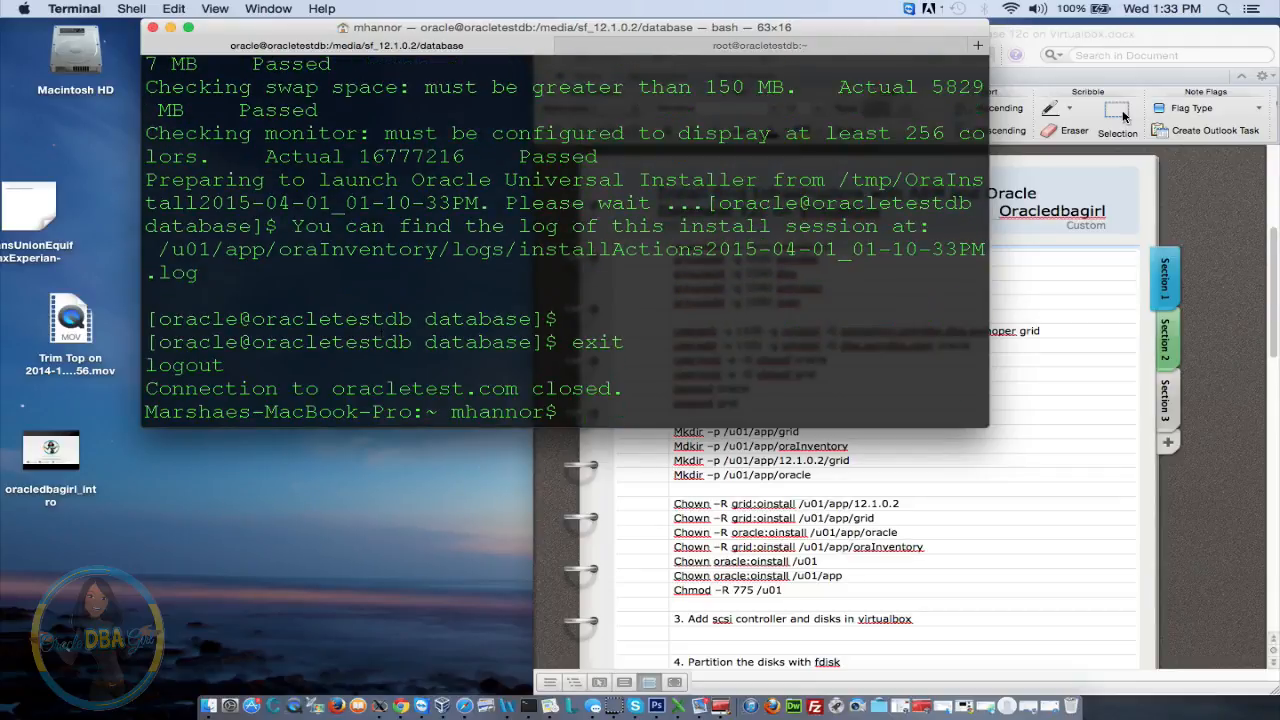
{"action": "key", "text": "Up"}
{"action": "key", "text": "Return"}
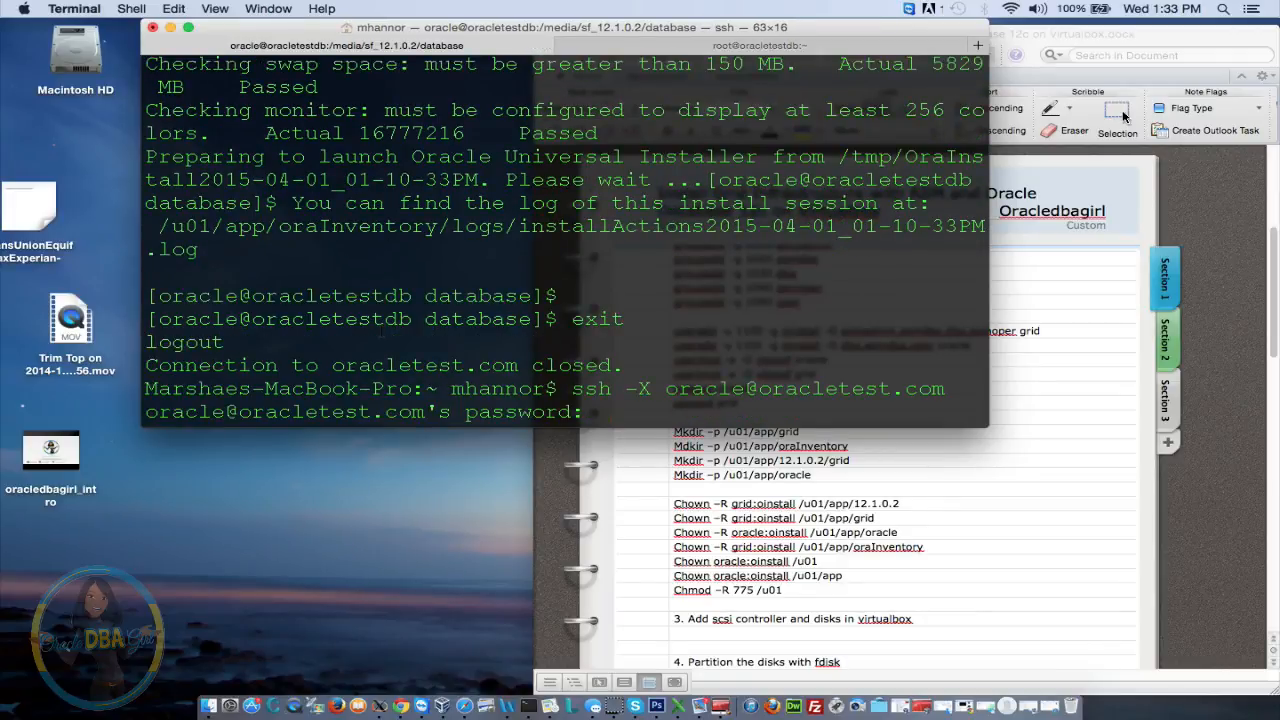
{"action": "key", "text": "Return"}
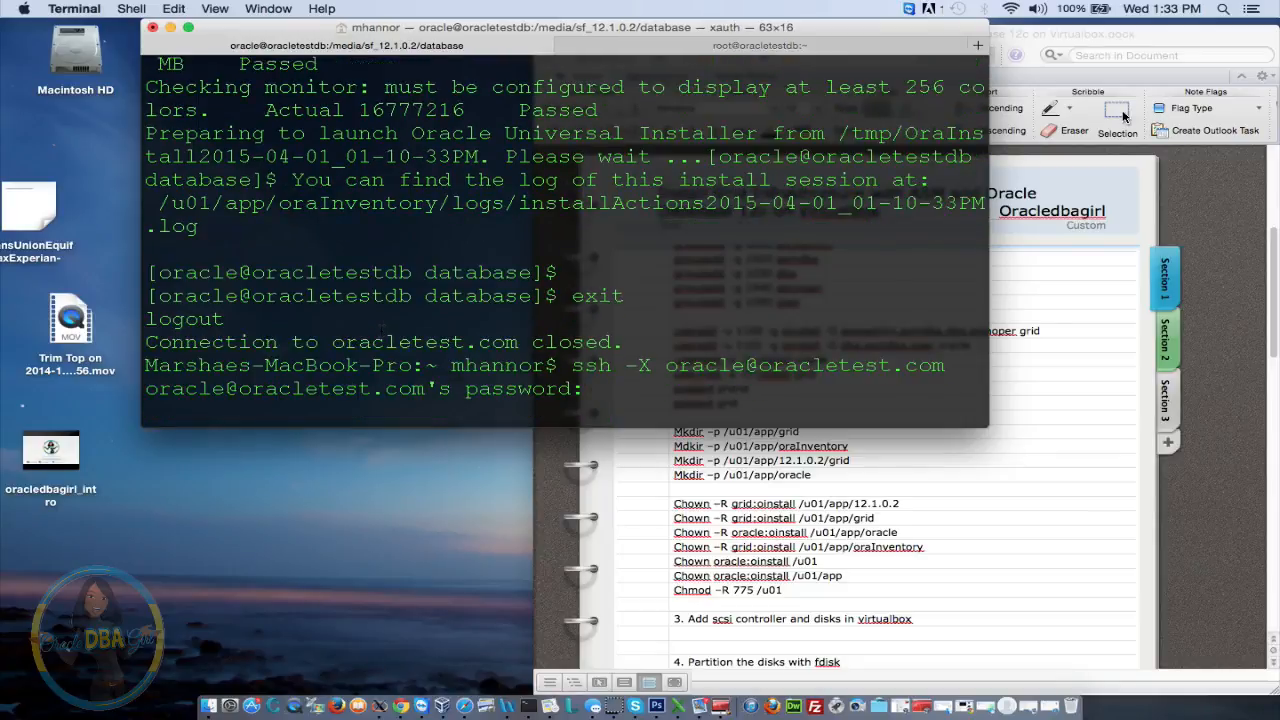
Navigate into /u01/app/oracle/product/12.1.0.2, listing each directory along the way
{"action": "type", "text": "cd "}
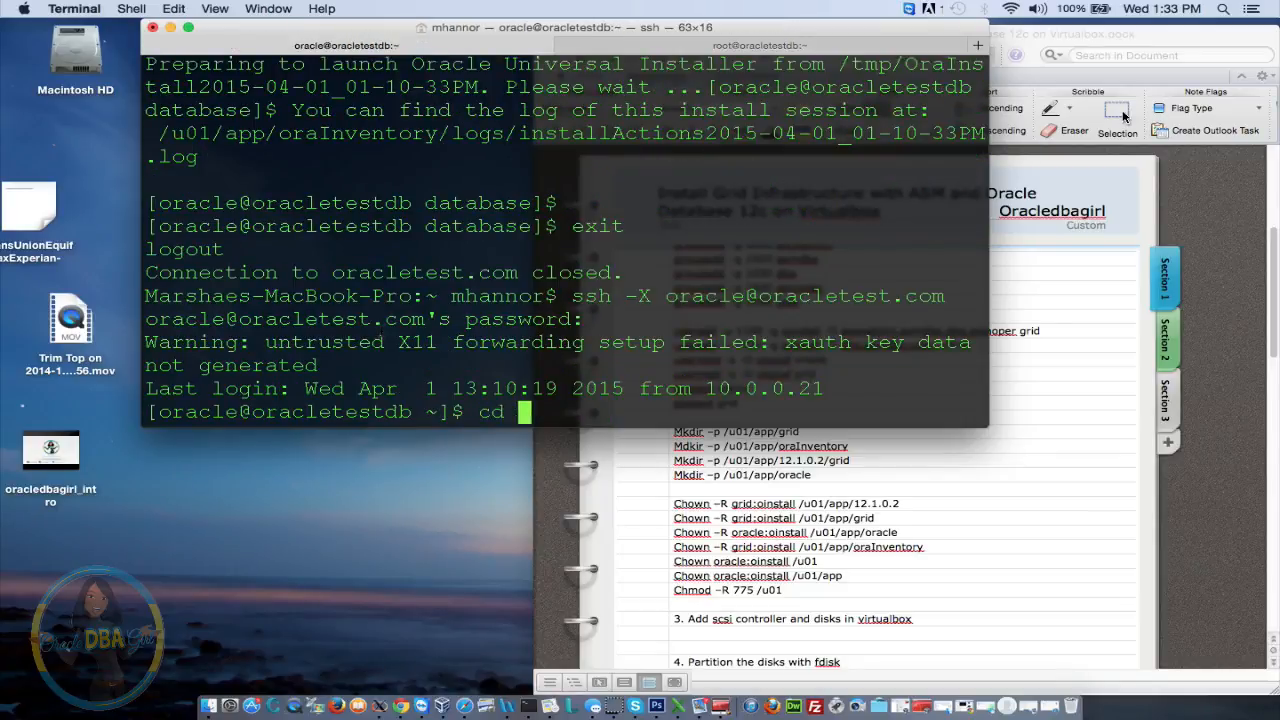
{"action": "type", "text": "/u01"}
{"action": "key", "text": "Return"}
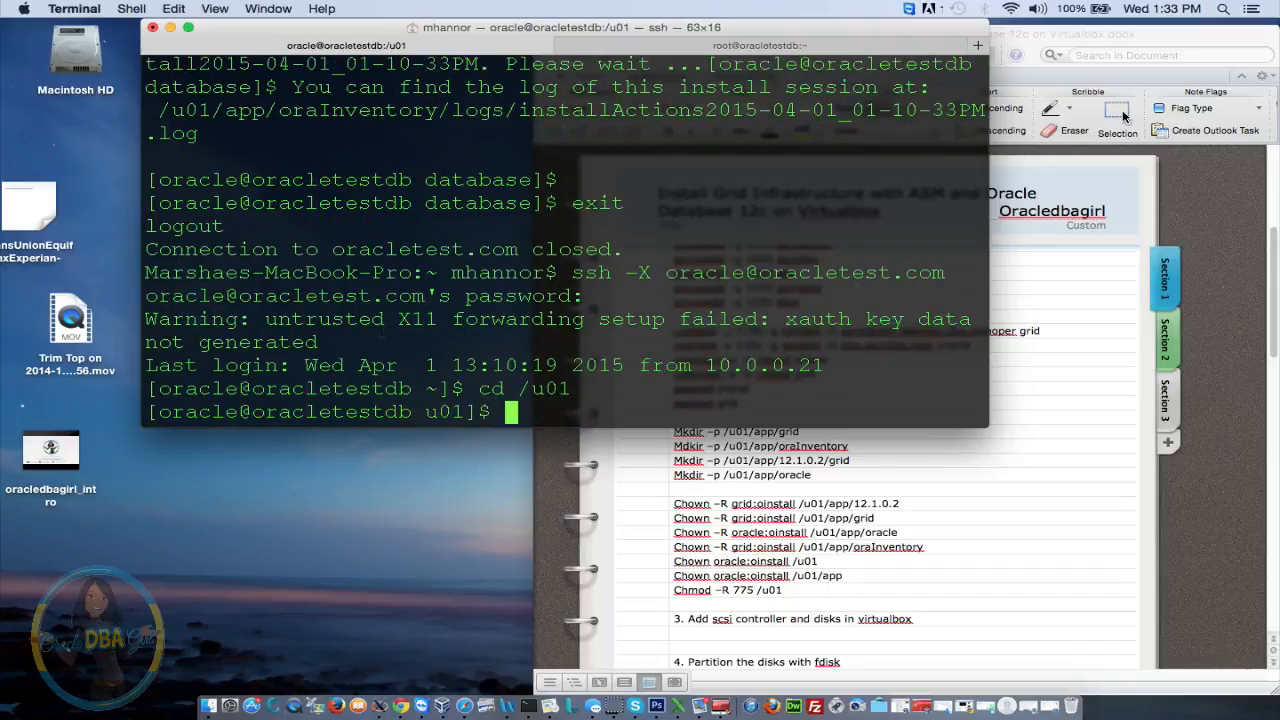
{"action": "type", "text": "ls"}
{"action": "key", "text": "Return"}
{"action": "type", "text": "cd app"}
{"action": "key", "text": "Return"}
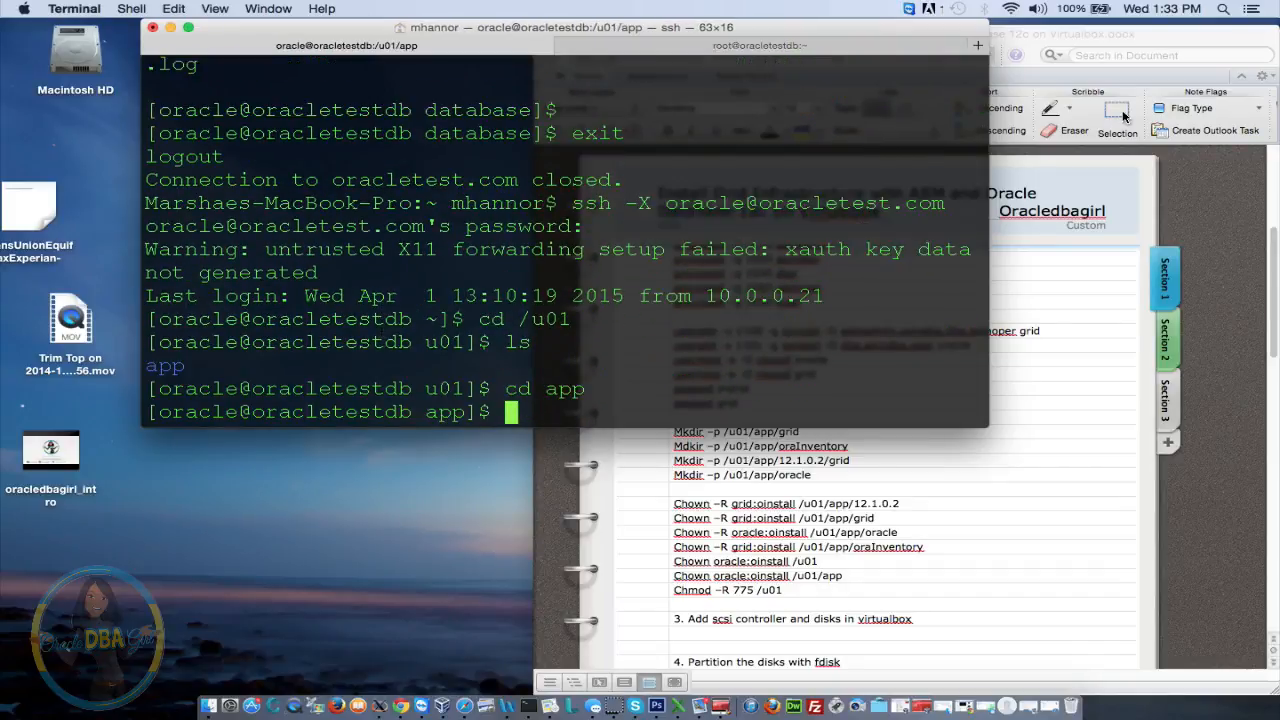
{"action": "type", "text": "ls"}
{"action": "key", "text": "Return"}
{"action": "type", "text": "cd "}
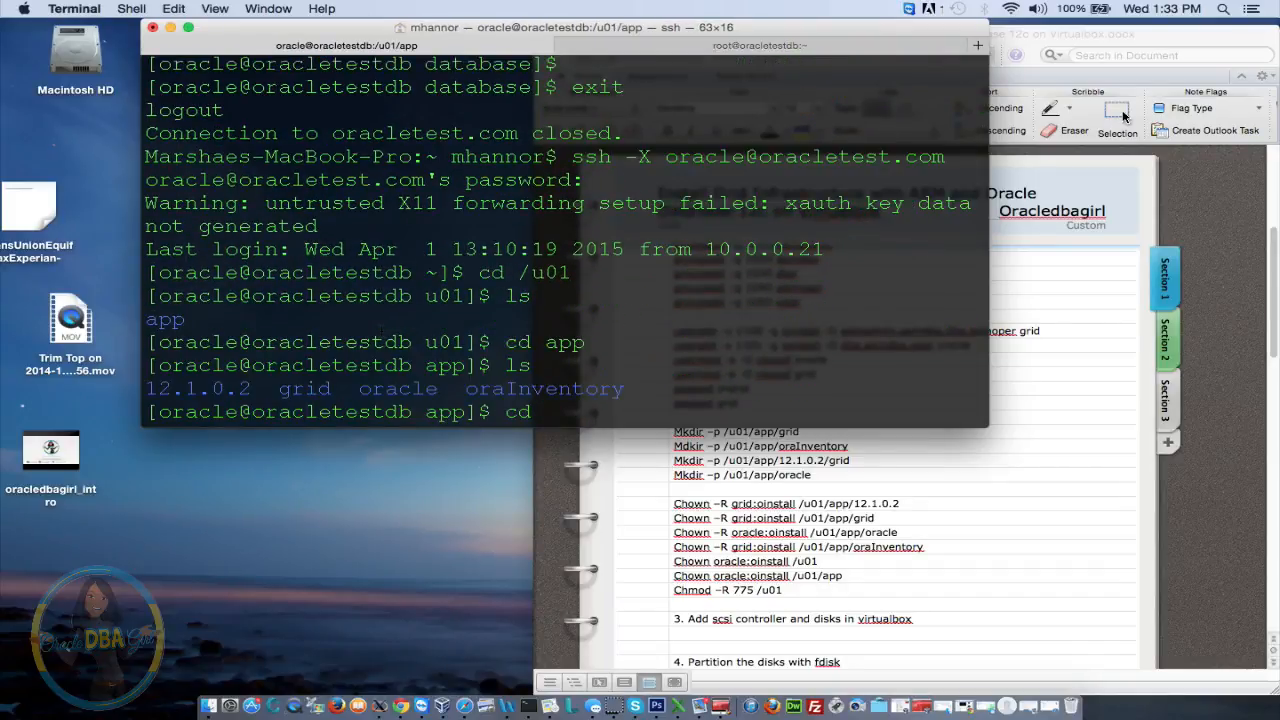
{"action": "type", "text": "orac"}
{"action": "key", "text": "Tab"}
{"action": "key", "text": "Return"}
{"action": "type", "text": "ls"}
{"action": "key", "text": "Return"}
{"action": "type", "text": "cd p"}
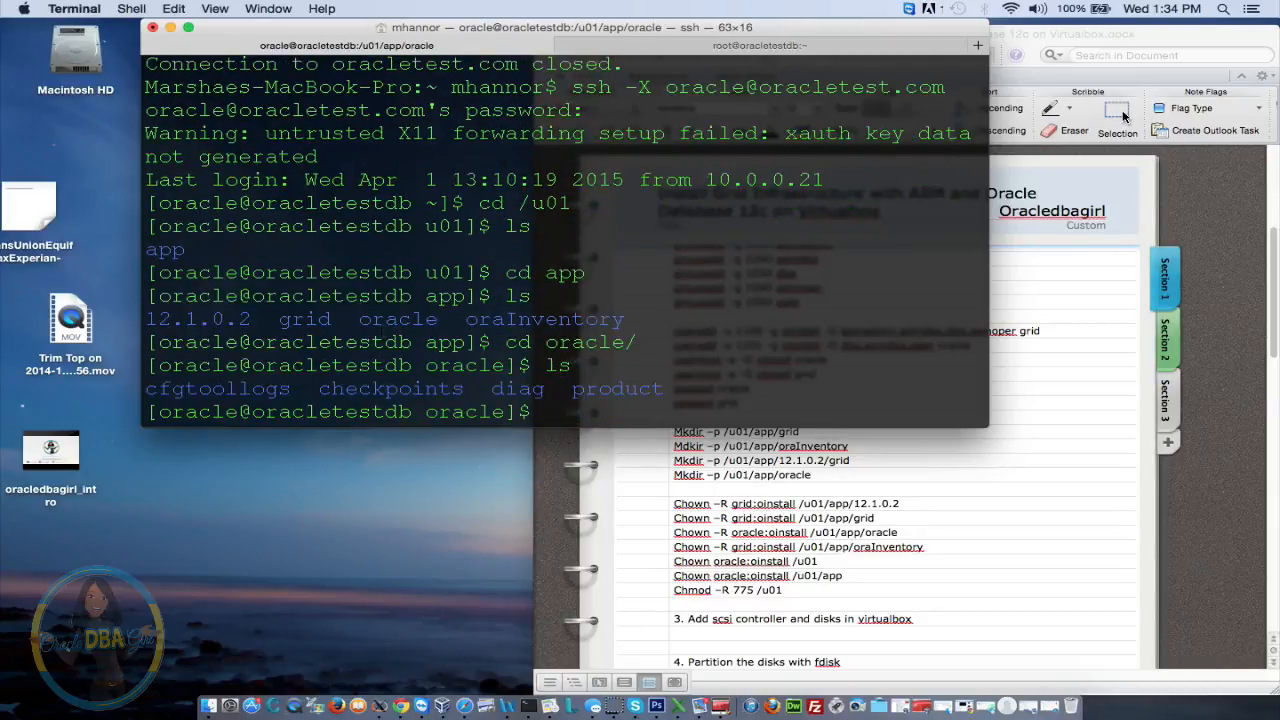
{"action": "key", "text": "Tab"}
{"action": "key", "text": "Return"}
{"action": "type", "text": "ls"}
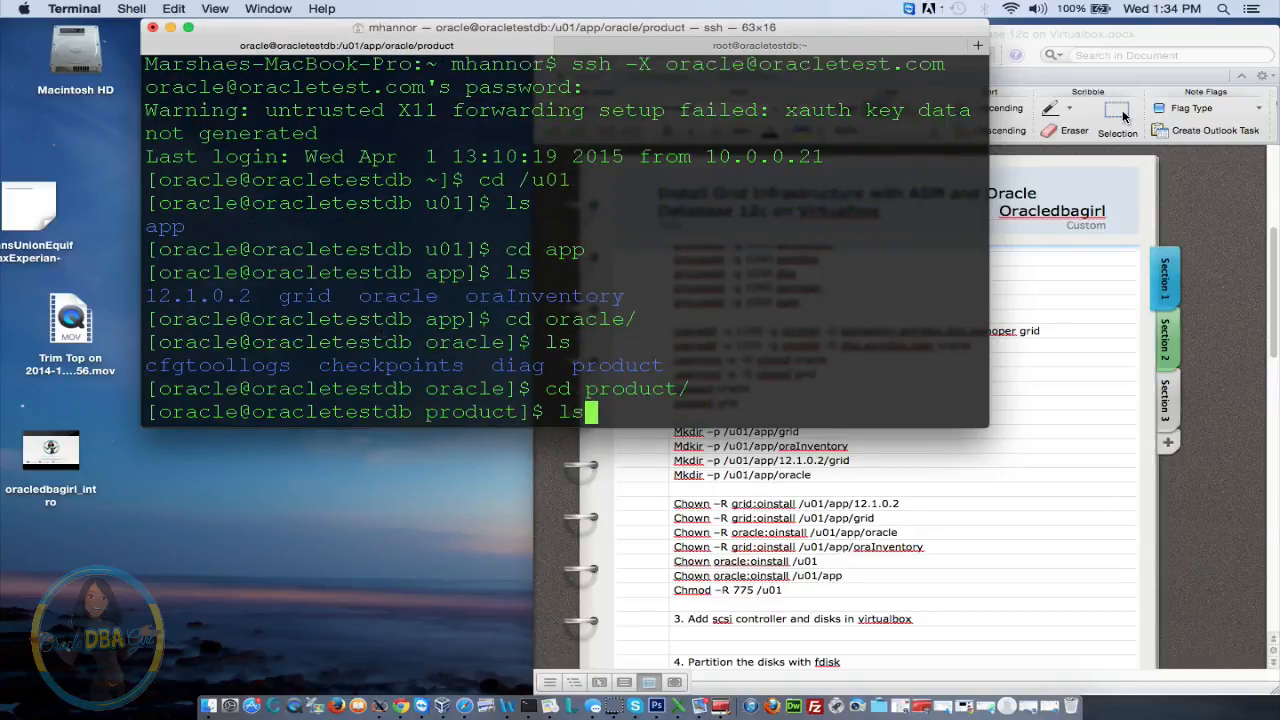
{"action": "key", "text": "Return"}
{"action": "type", "text": "cd 12"}
{"action": "key", "text": "Return"}
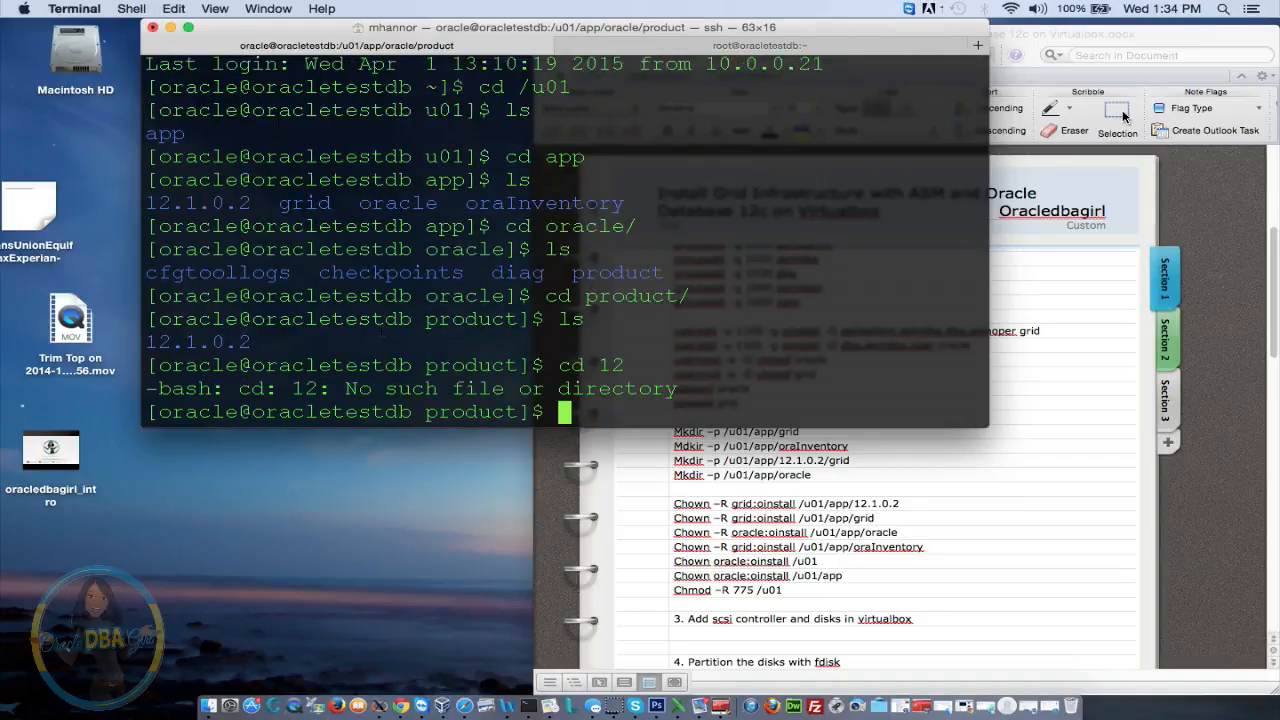
{"action": "type", "text": "cd 1"}
{"action": "key", "text": "Tab"}
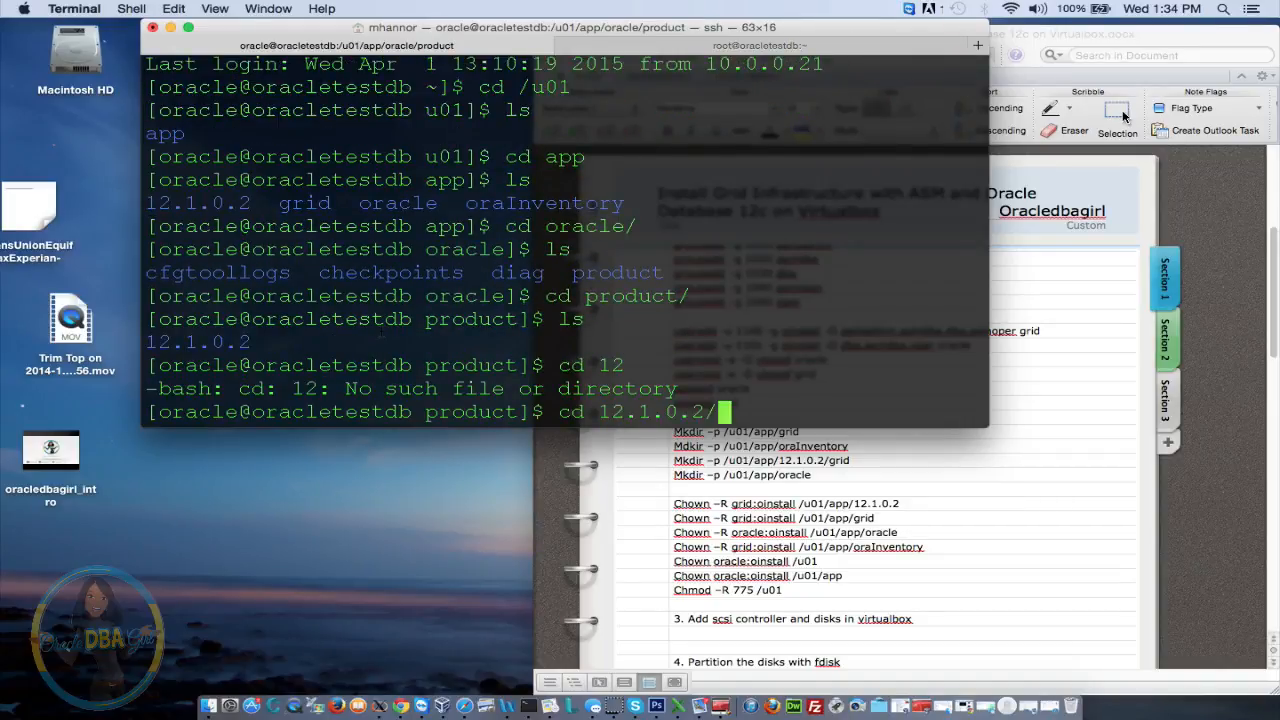
{"action": "key", "text": "Return"}
Move into testdb/bin and launch the Database Configuration Assistant with ./dbca
{"action": "type", "text": "lw"}
{"action": "key", "text": "Return"}
{"action": "type", "text": "ls"}
{"action": "key", "text": "Return"}
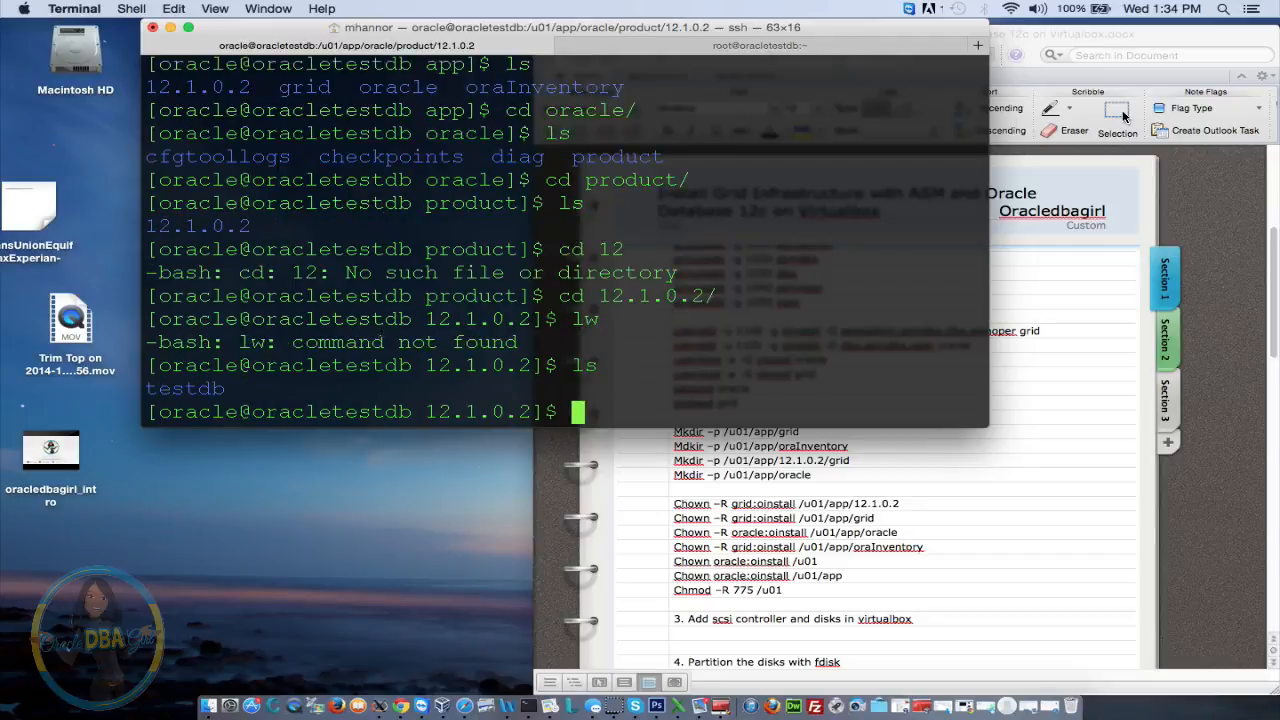
{"action": "type", "text": "cd t"}
{"action": "key", "text": "Tab"}
{"action": "key", "text": "Return"}
{"action": "type", "text": "ls"}
{"action": "key", "text": "Return"}
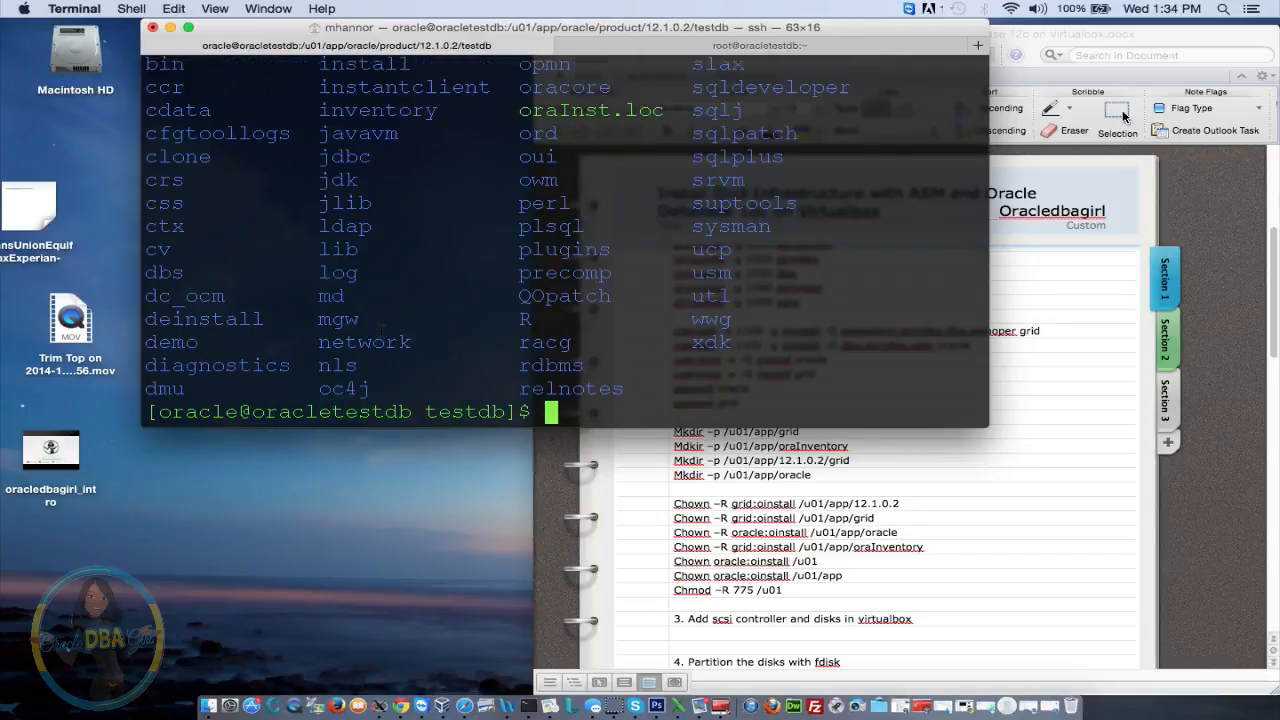
{"action": "type", "text": "cd bin"}
{"action": "key", "text": "Return"}
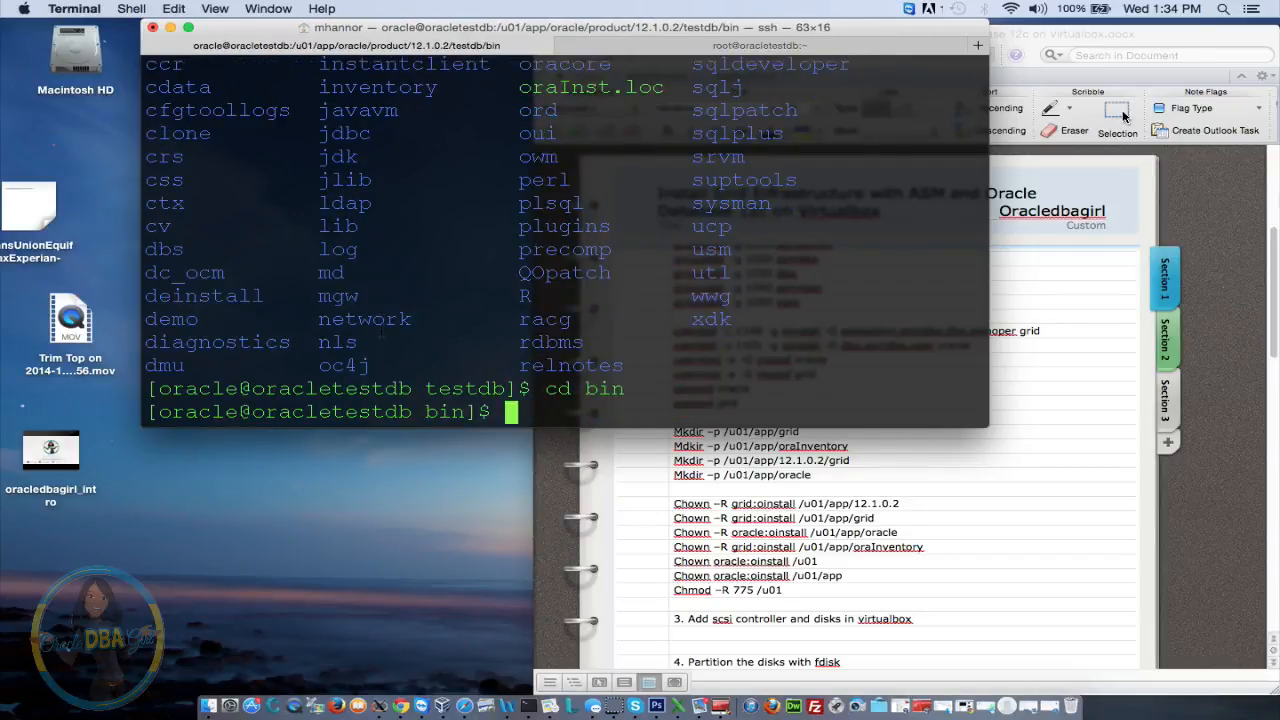
{"action": "type", "text": "ls"}
{"action": "key", "text": "Return"}
{"action": "type", "text": "./"}
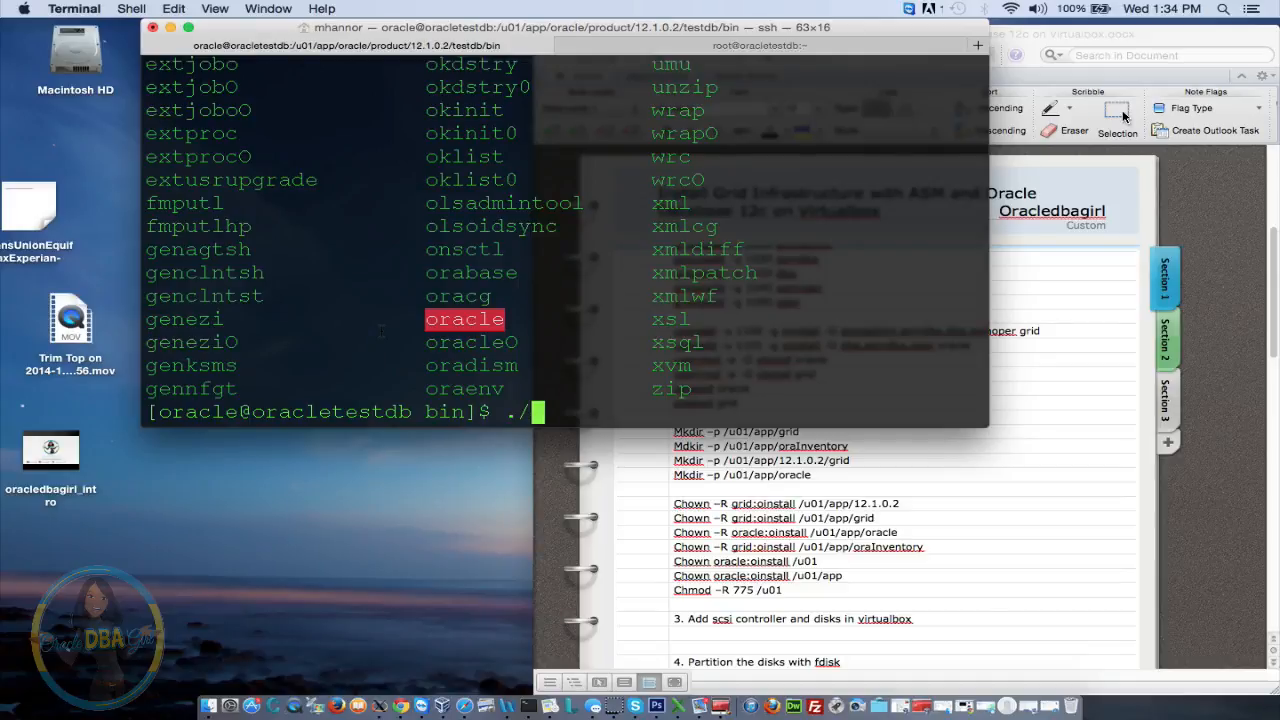
{"action": "type", "text": "dbca"}
{"action": "key", "text": "Return"}
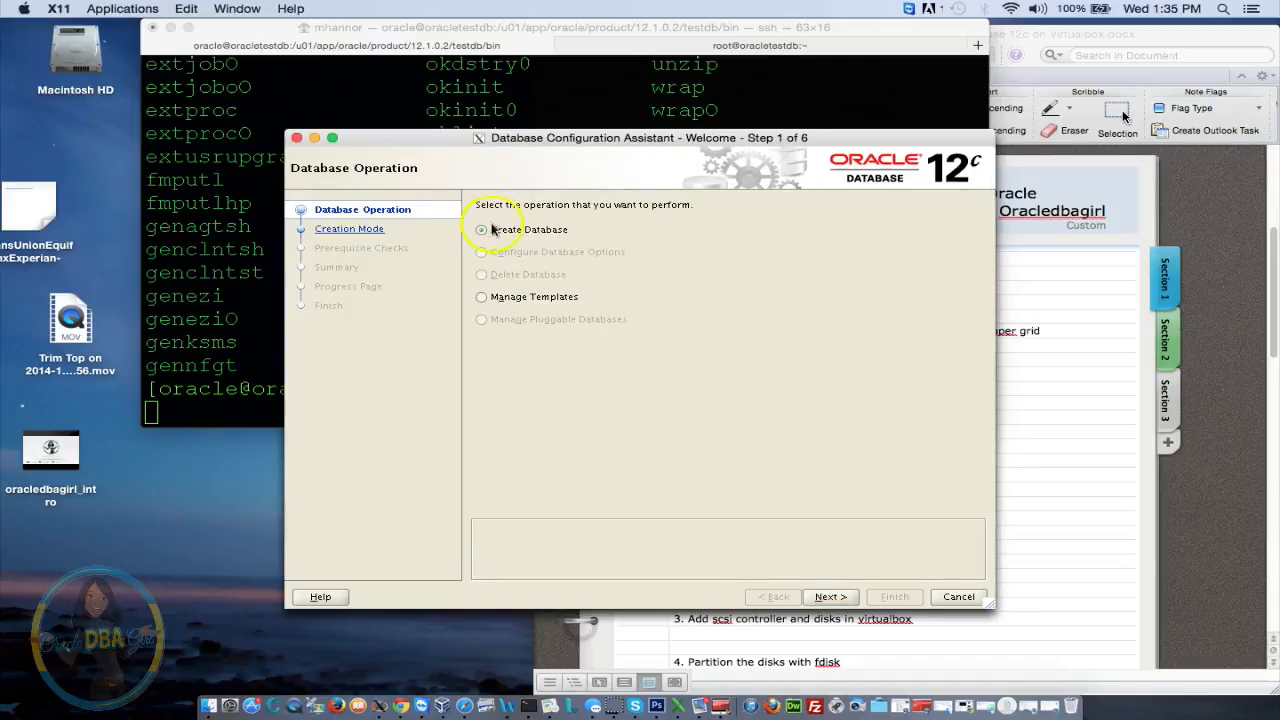
Choose Create Database in Advanced Mode with the General Purpose template
{"action": "left_click", "coordinate": [831, 597]}
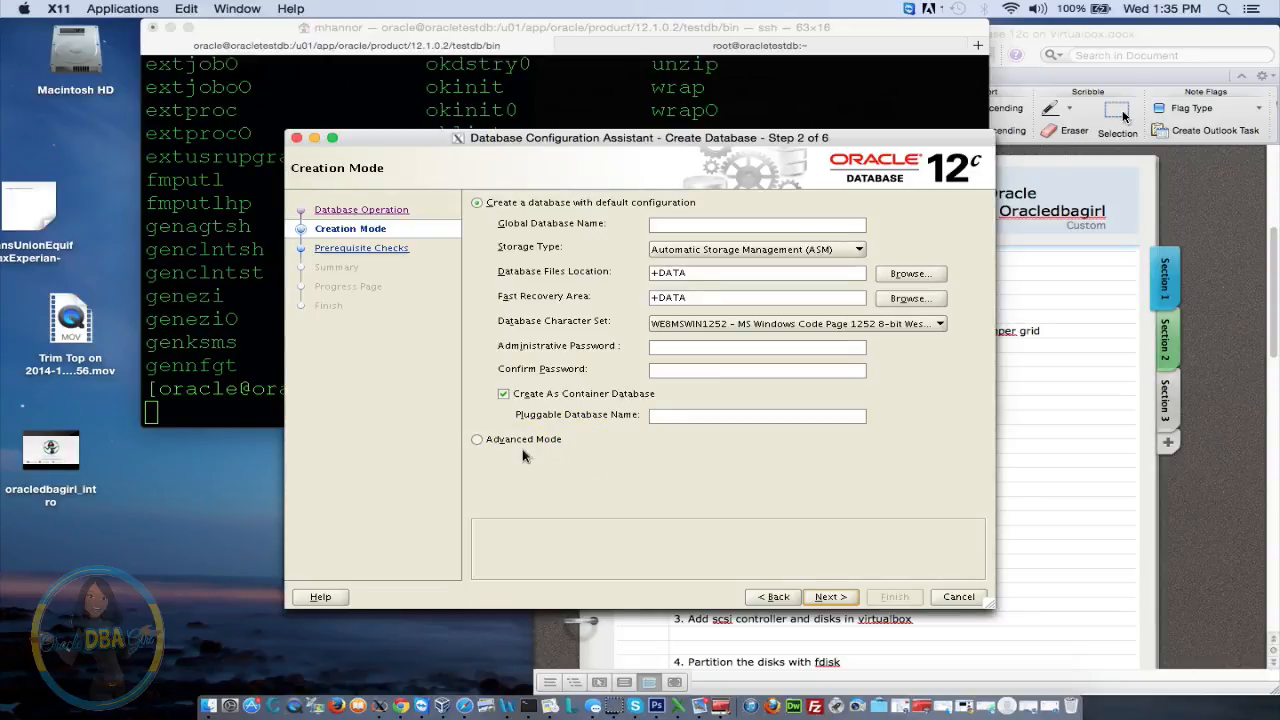
{"action": "left_click", "coordinate": [484, 444]}
{"action": "left_click", "coordinate": [479, 440]}
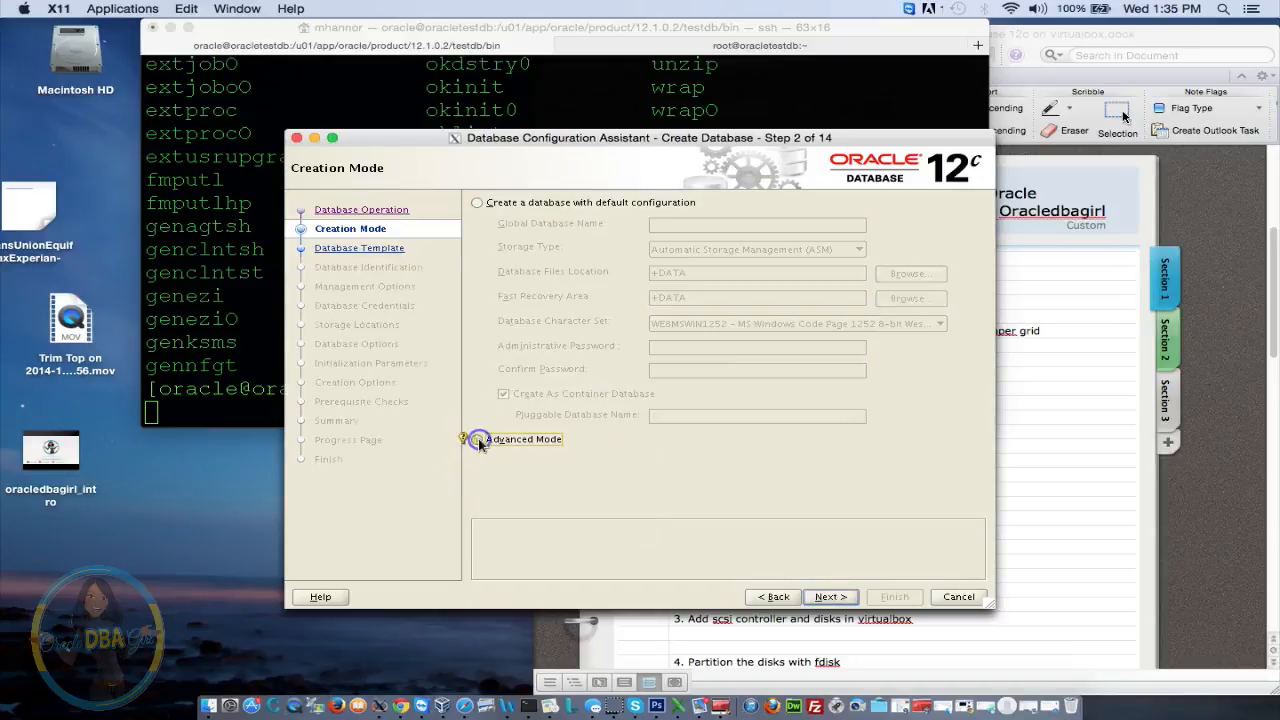
{"action": "left_click", "coordinate": [830, 596]}
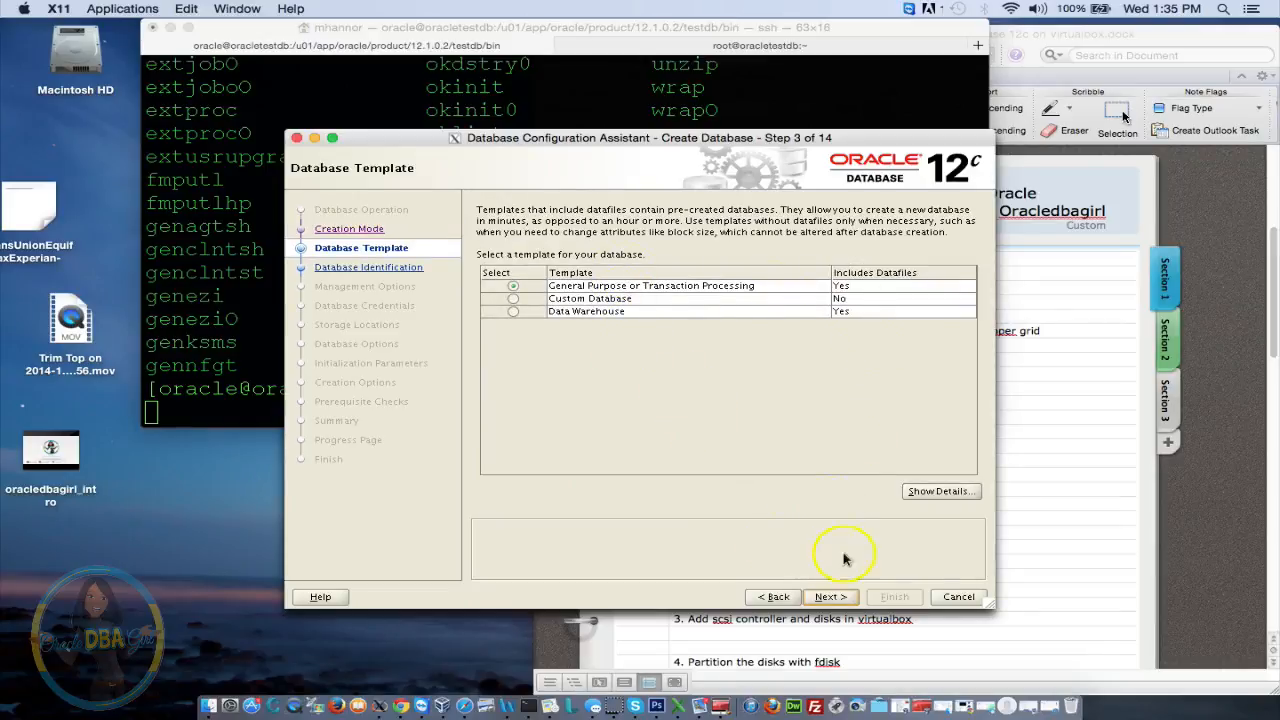
{"action": "left_click", "coordinate": [830, 597]}
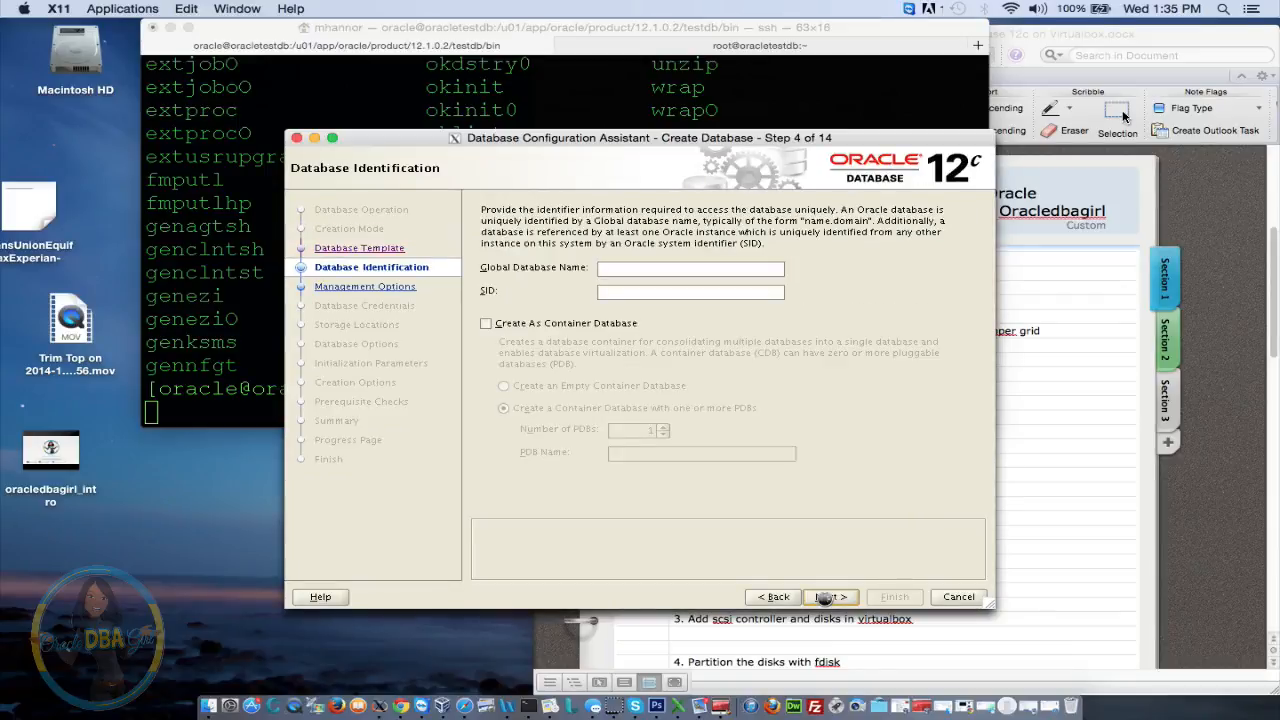
Enter global database name testdb.com (SID testdb) and continue to Management Options
{"action": "left_click", "coordinate": [659, 264]}
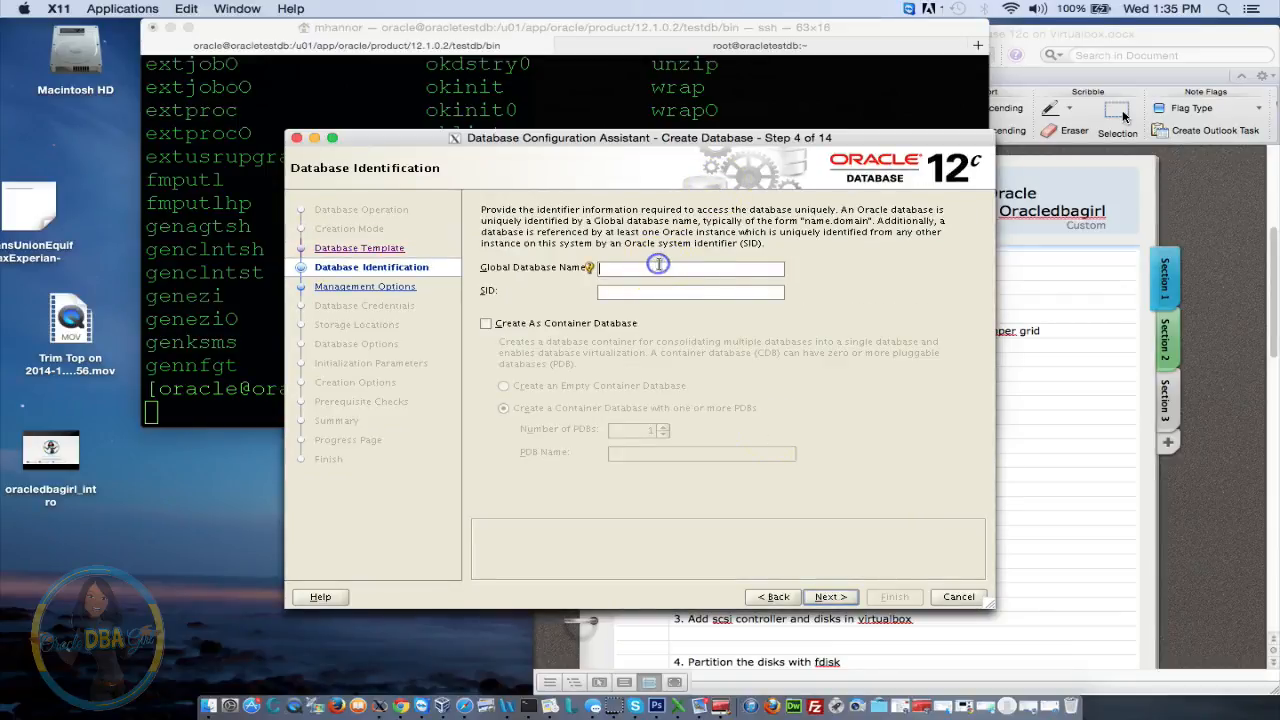
{"action": "type", "text": "testdb.com"}
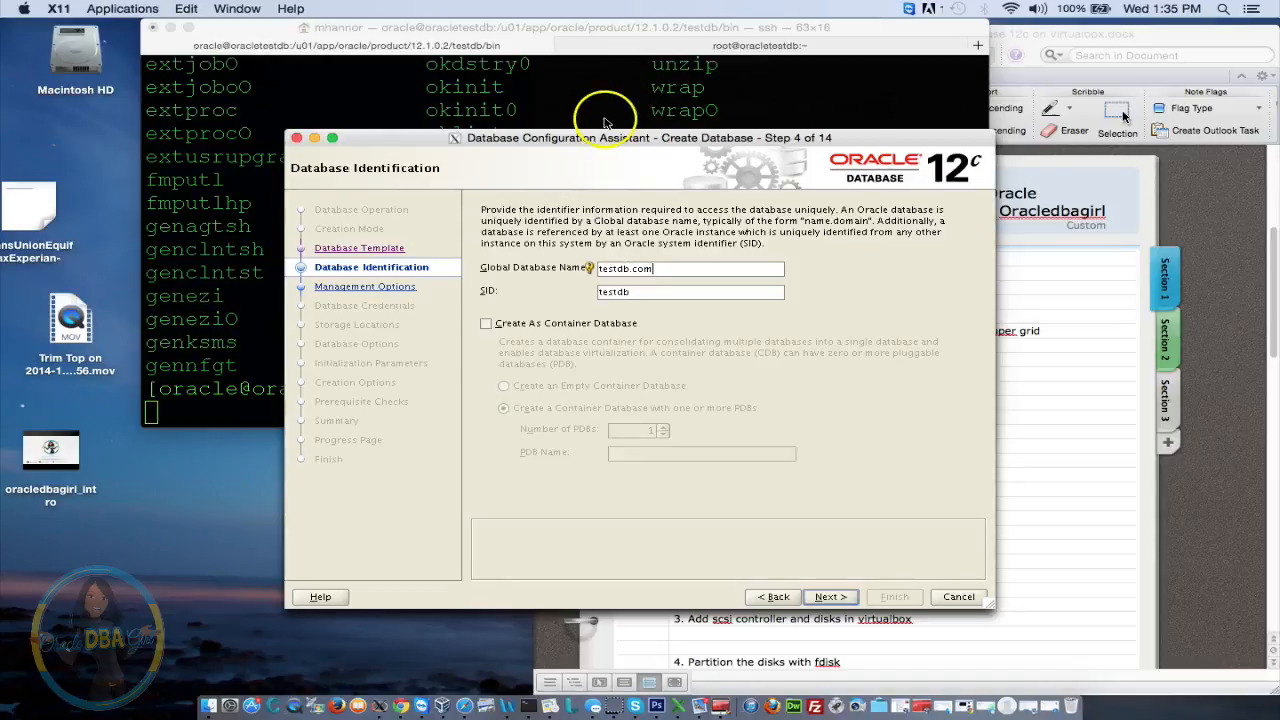
{"action": "left_click", "coordinate": [845, 597]}
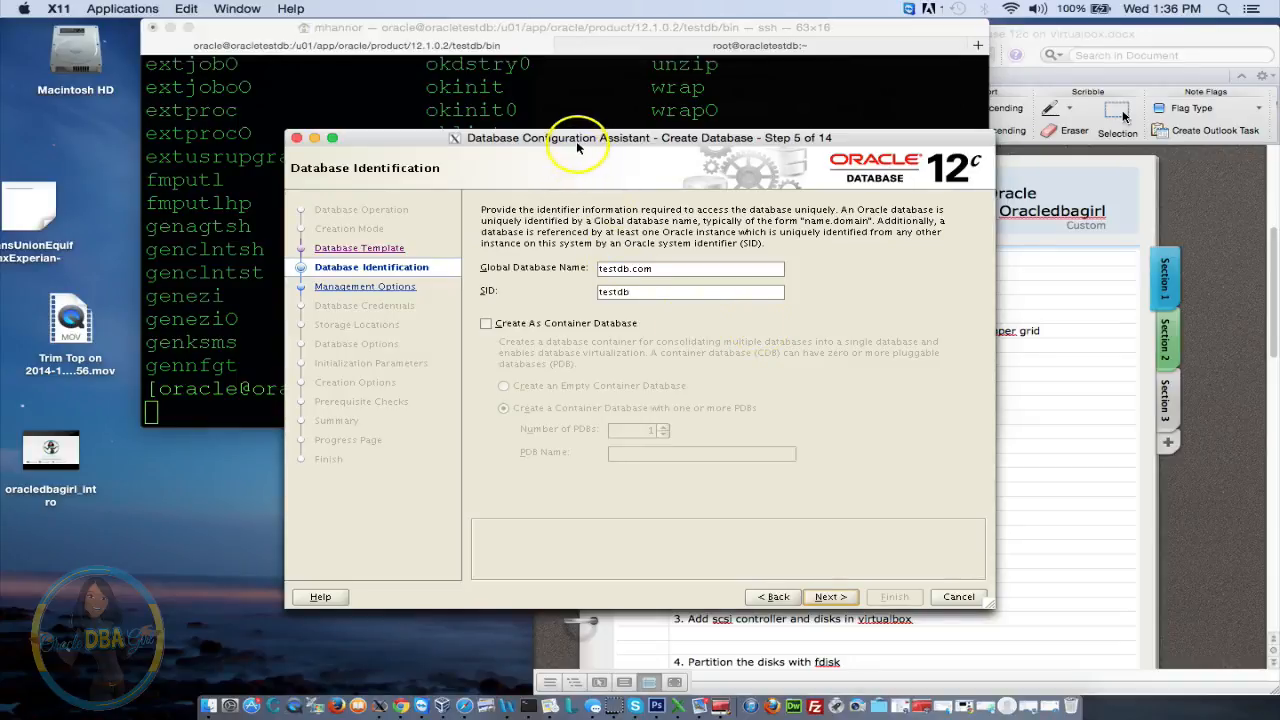
{"action": "left_click_drag", "start_coordinate": [577, 143], "coordinate": [539, 105]}
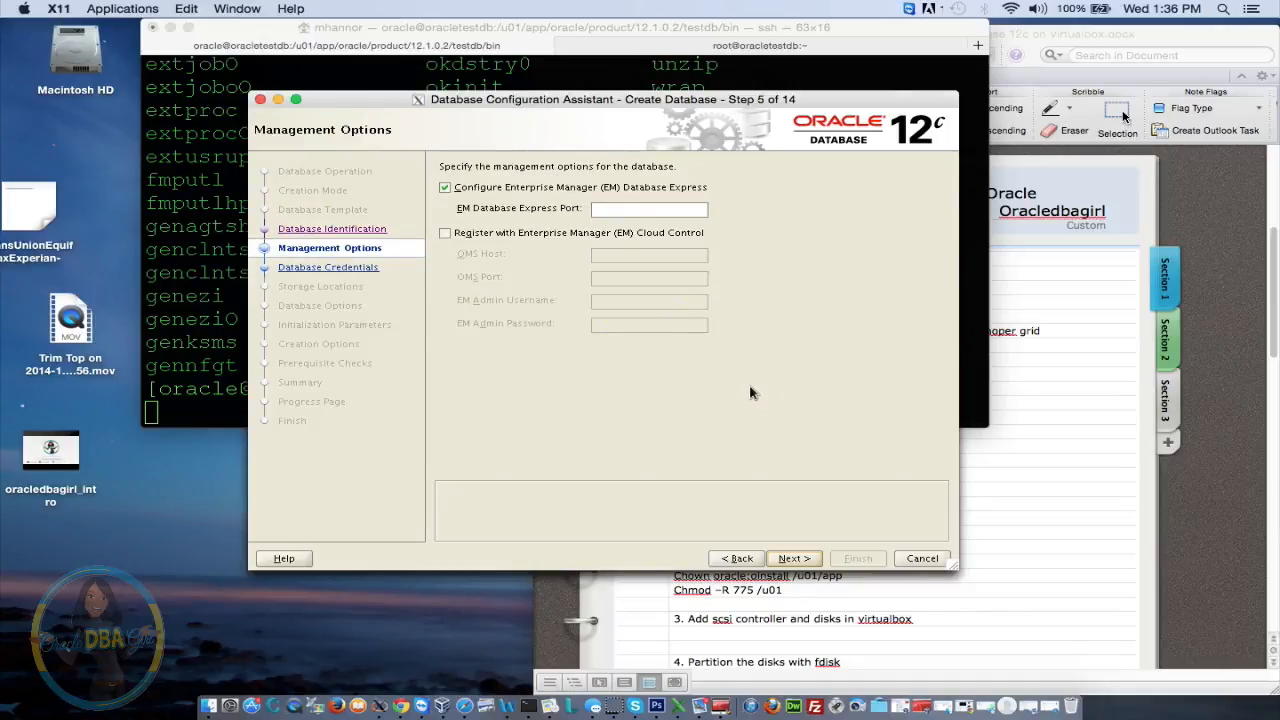
Turn off EM Database Express after port 5502 is rejected, then continue to Database Credentials
{"action": "left_click", "coordinate": [627, 207]}
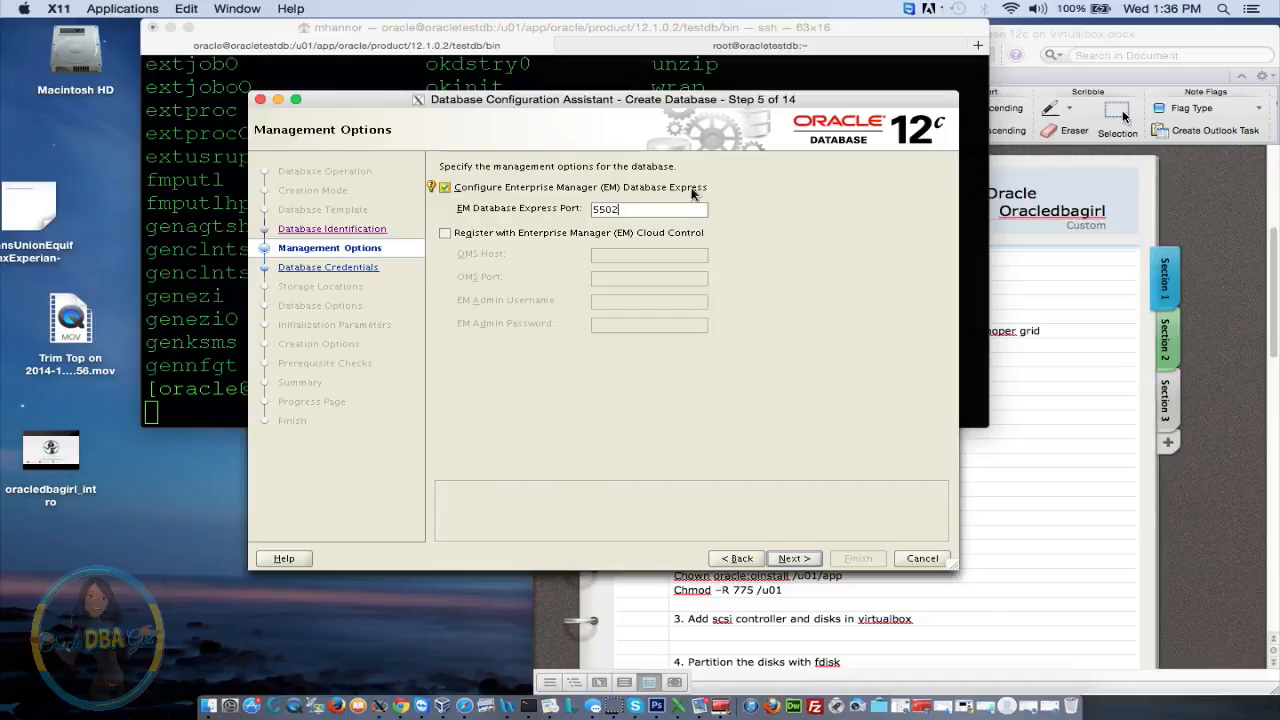
{"action": "left_click", "coordinate": [795, 558]}
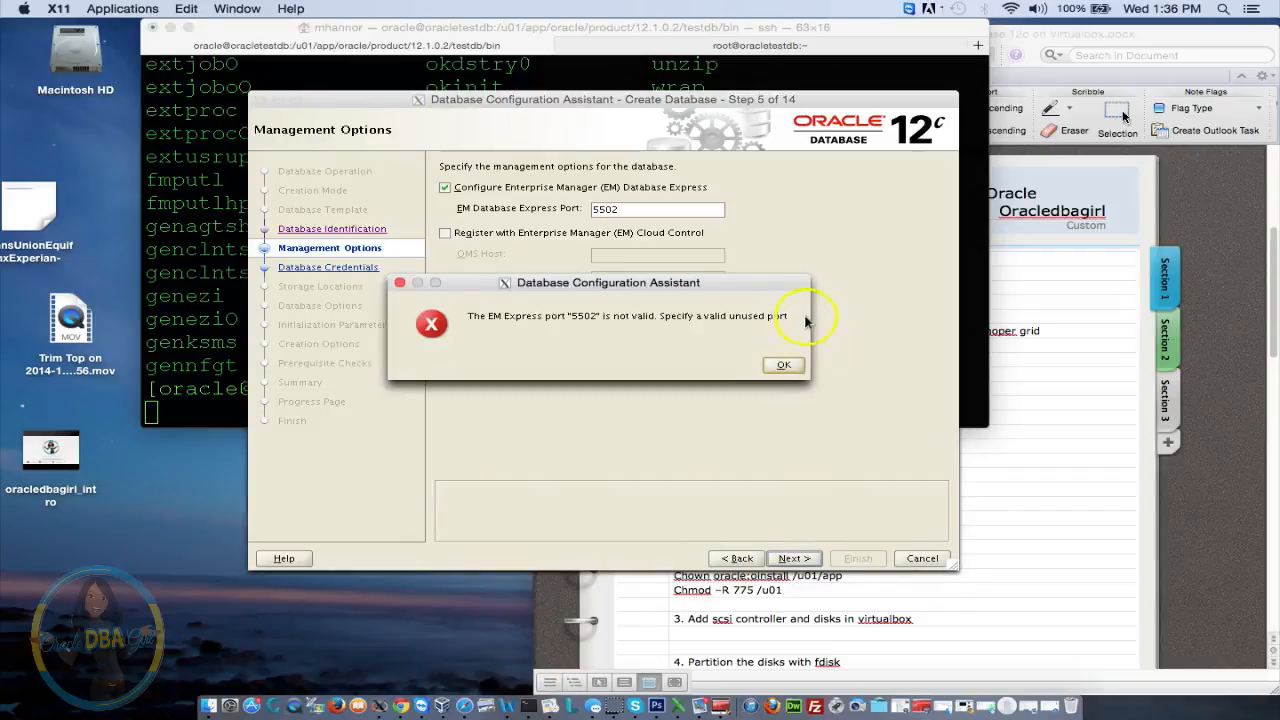
{"action": "left_click", "coordinate": [786, 365]}
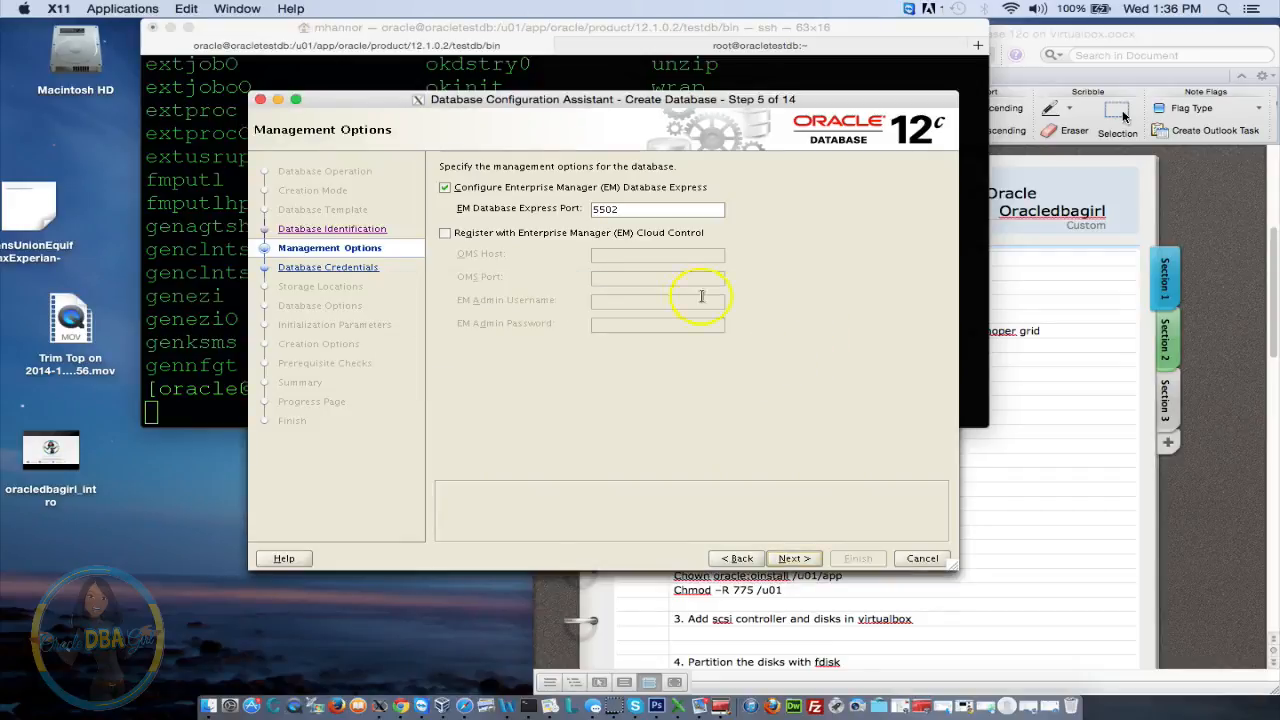
{"action": "left_click", "coordinate": [631, 210]}
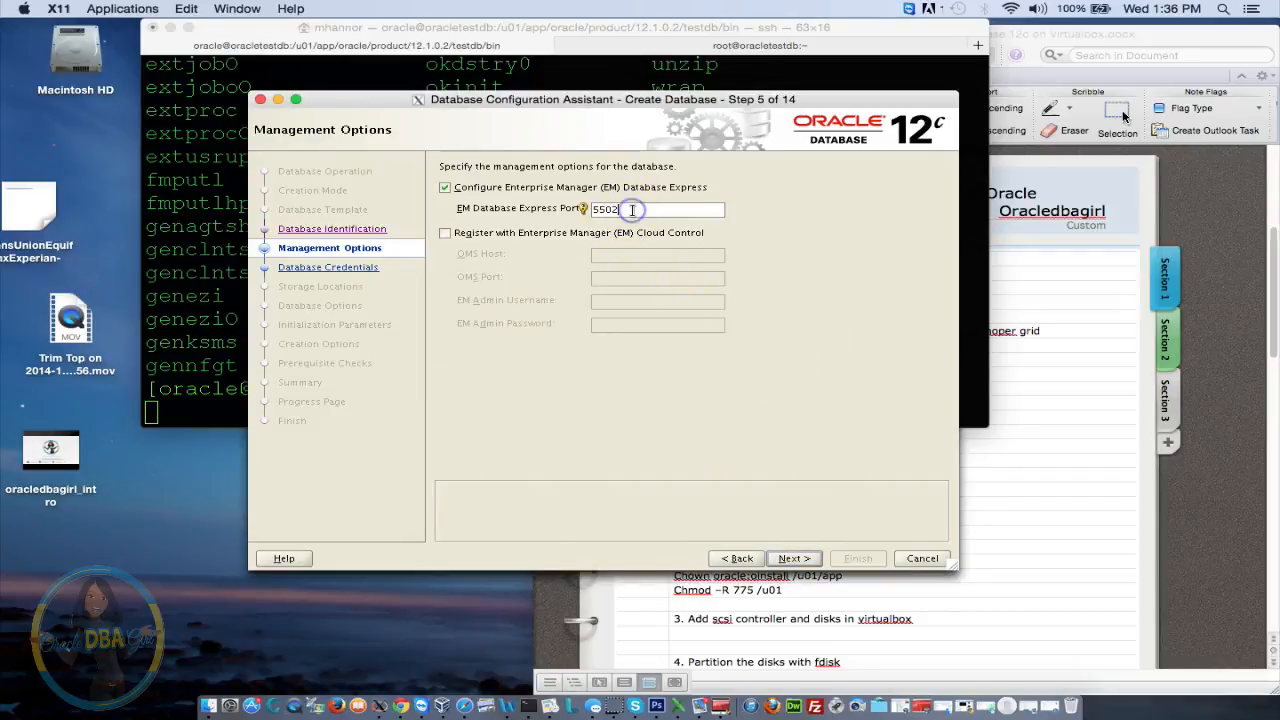
{"action": "key", "text": "BackSpace"}
{"action": "key", "text": "BackSpace"}
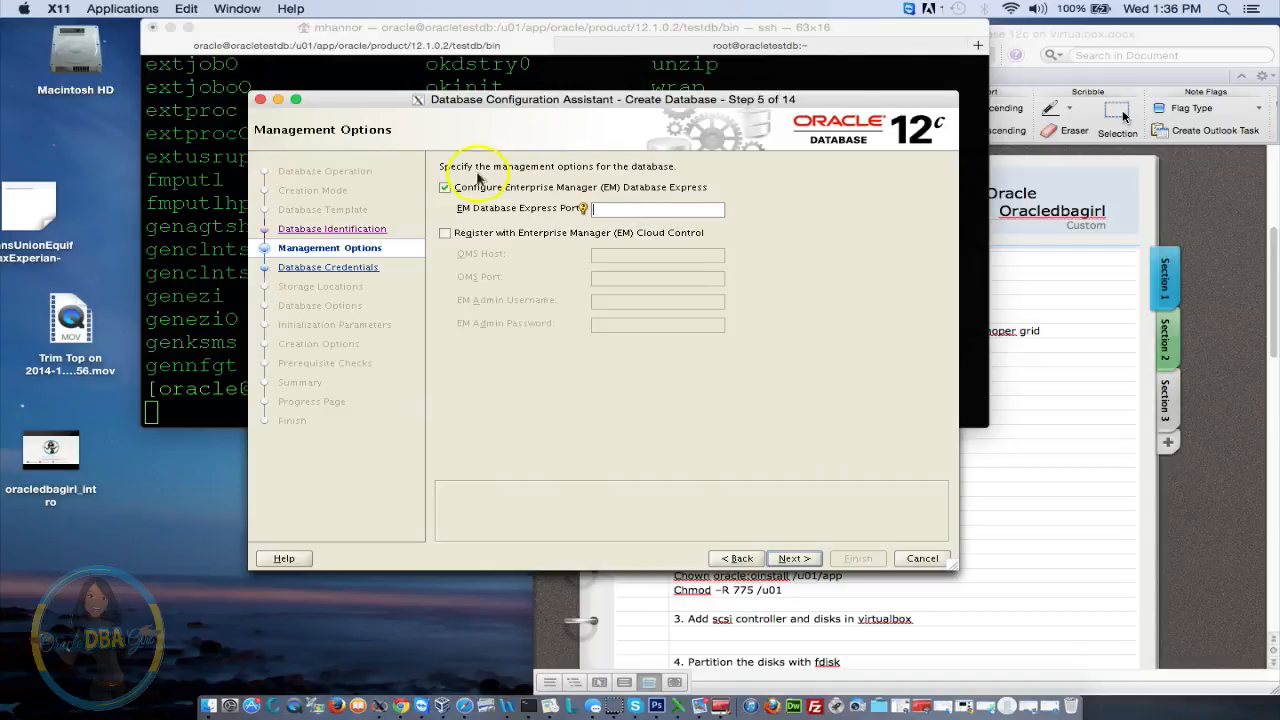
{"action": "left_click", "coordinate": [445, 187]}
{"action": "left_click", "coordinate": [795, 558]}
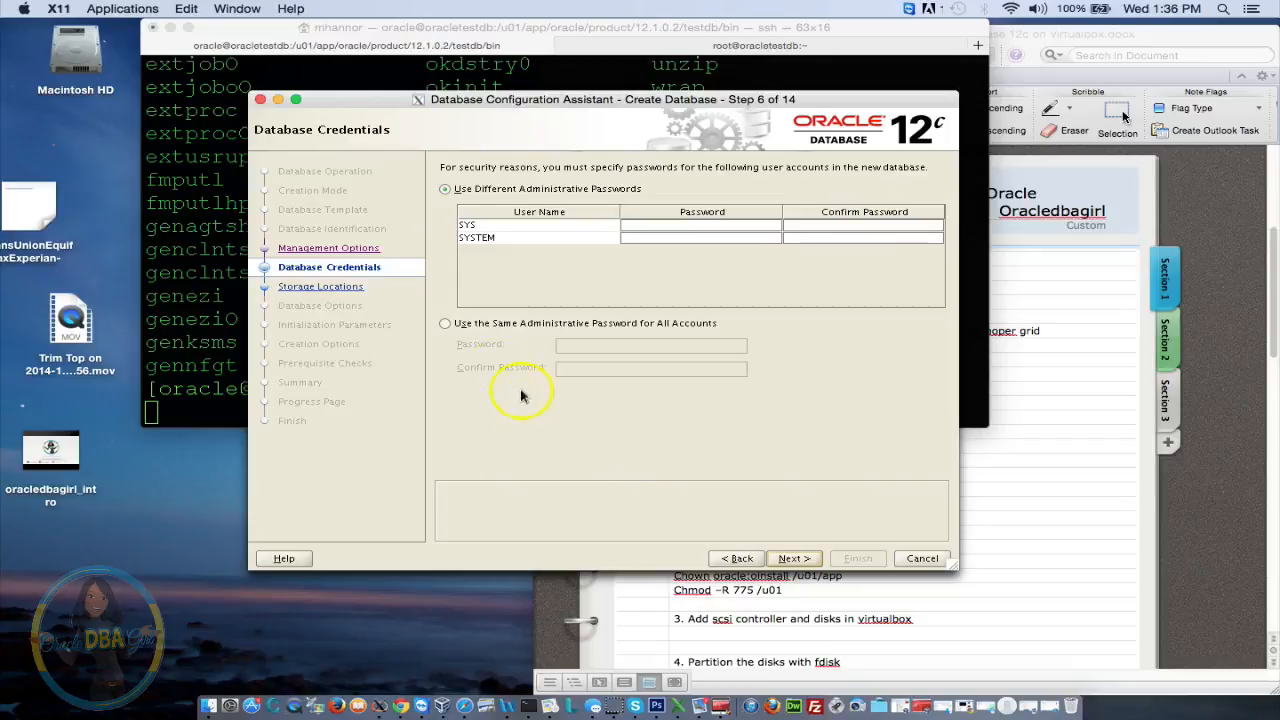
Set one shared password for all admin accounts and keep the existing LISTENER on port 1539
{"action": "left_click", "coordinate": [473, 325]}
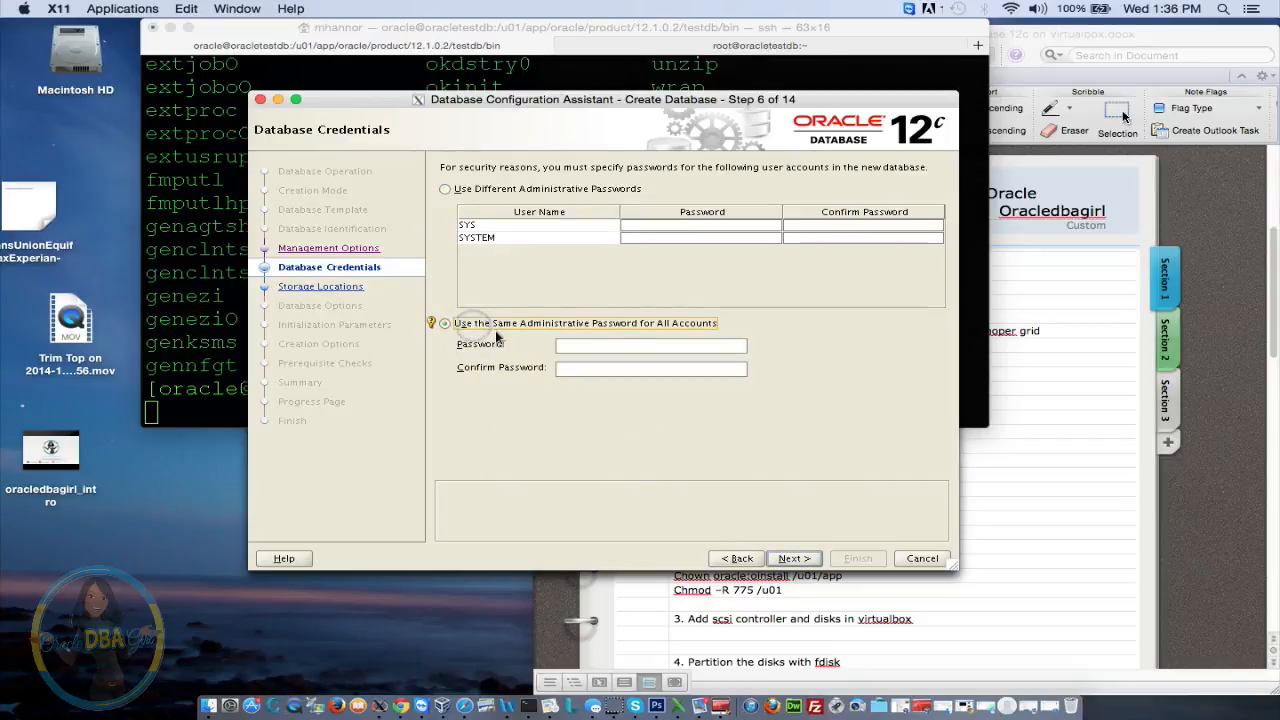
{"action": "left_click", "coordinate": [636, 347]}
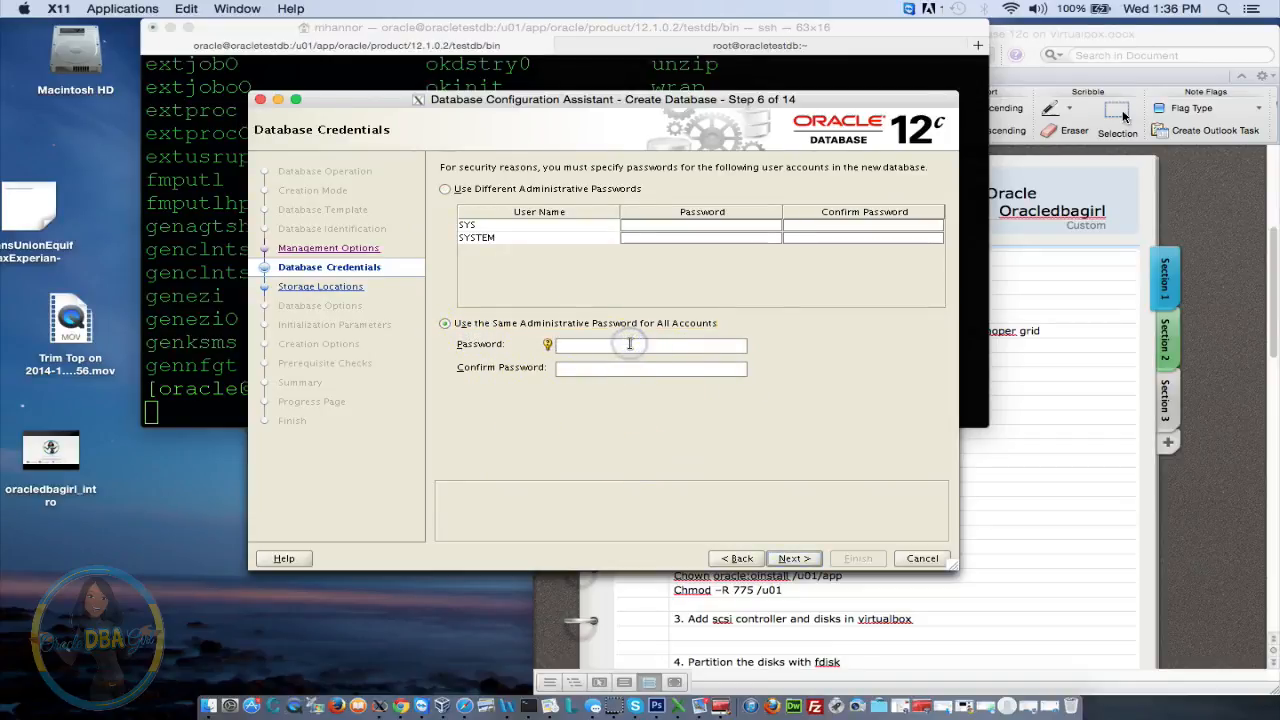
{"action": "type", "text": "*******"}
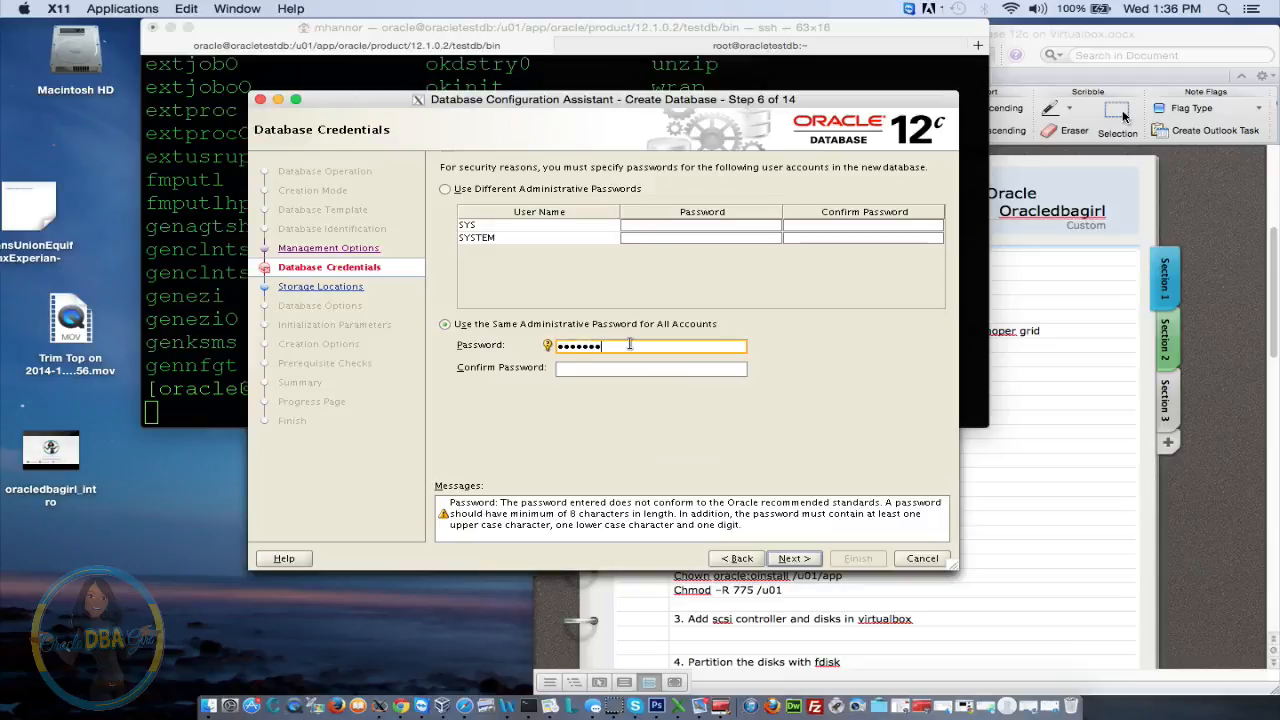
{"action": "type", "text": "*"}
{"action": "key", "text": "Tab"}
{"action": "type", "text": "**"}
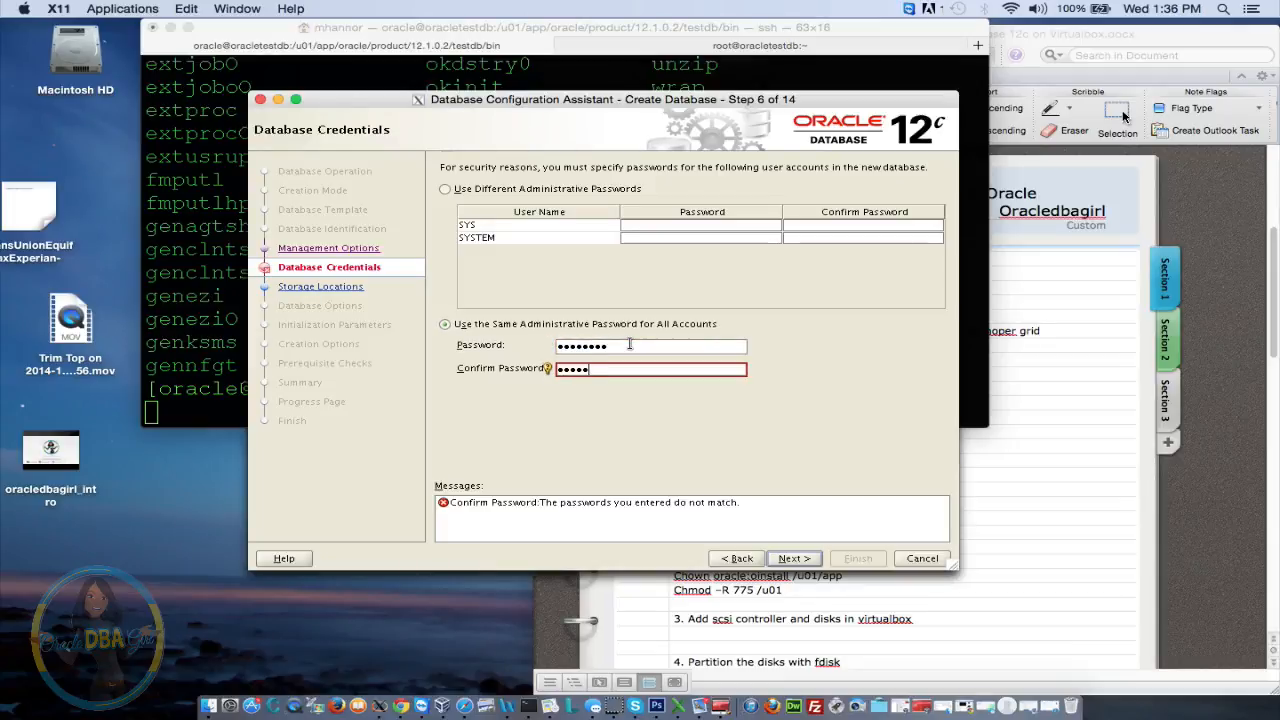
{"action": "type", "text": "******"}
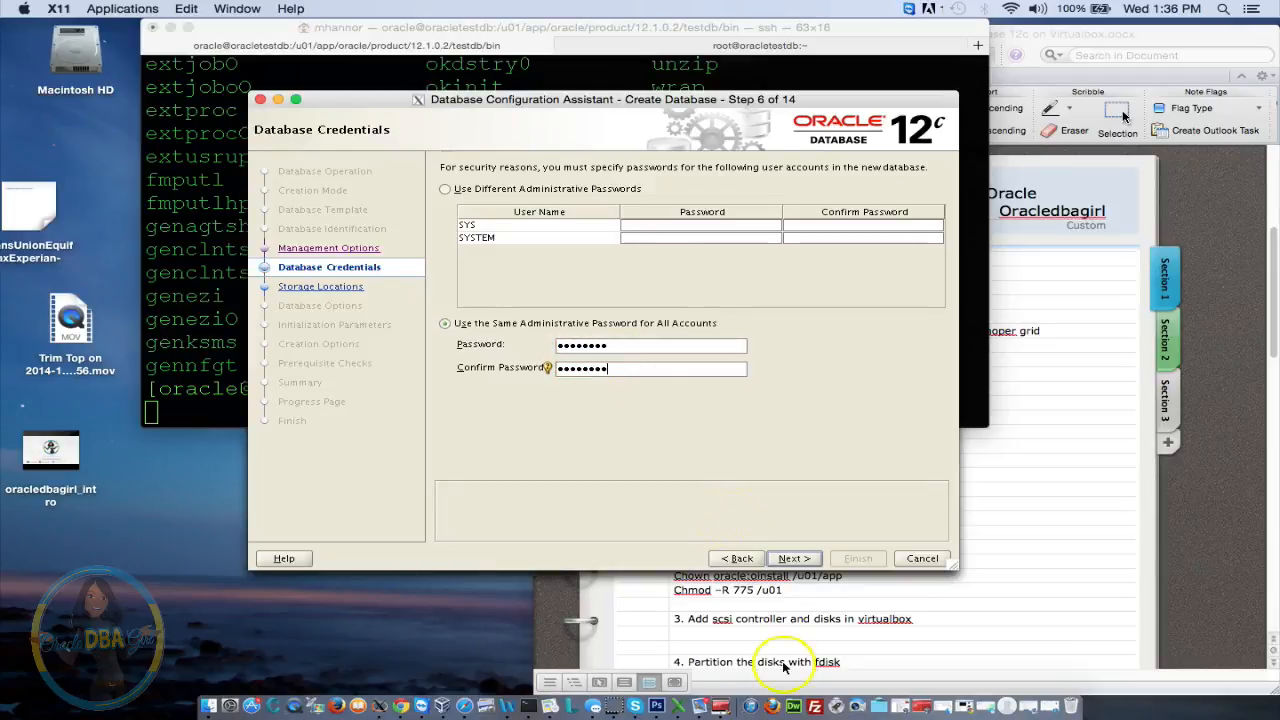
{"action": "left_click", "coordinate": [795, 559]}
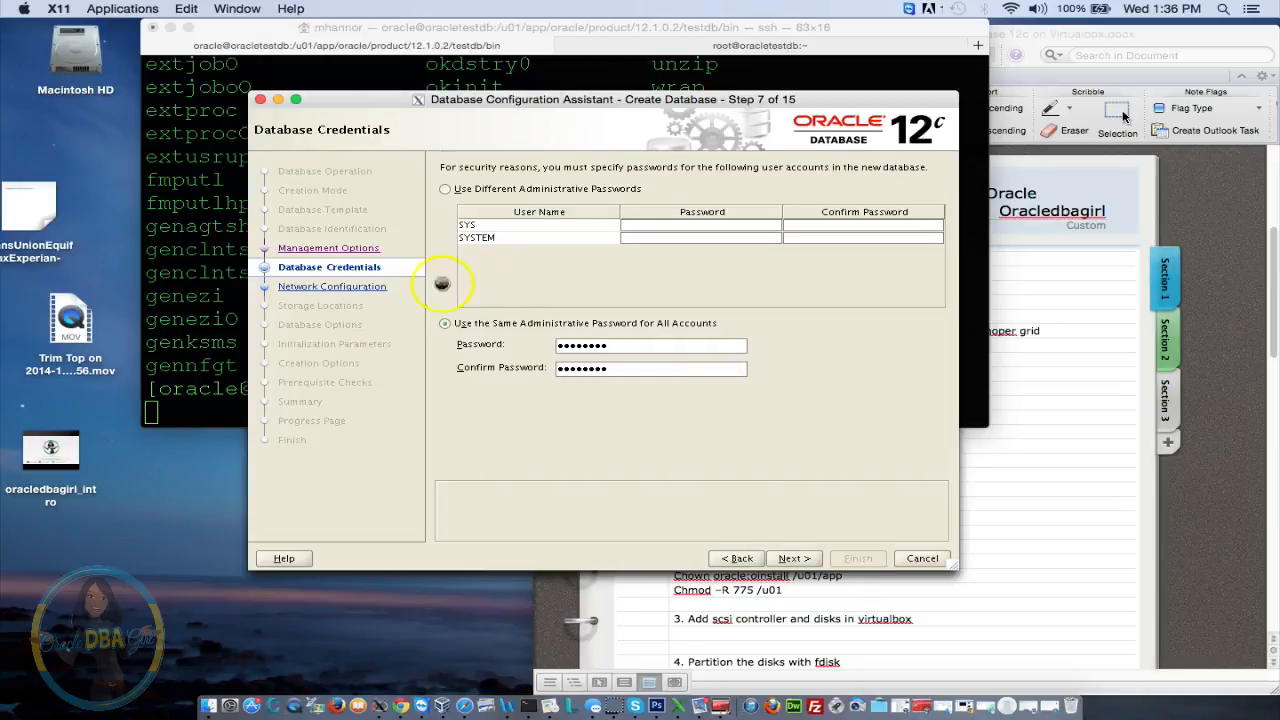
{"action": "left_click", "coordinate": [334, 287]}
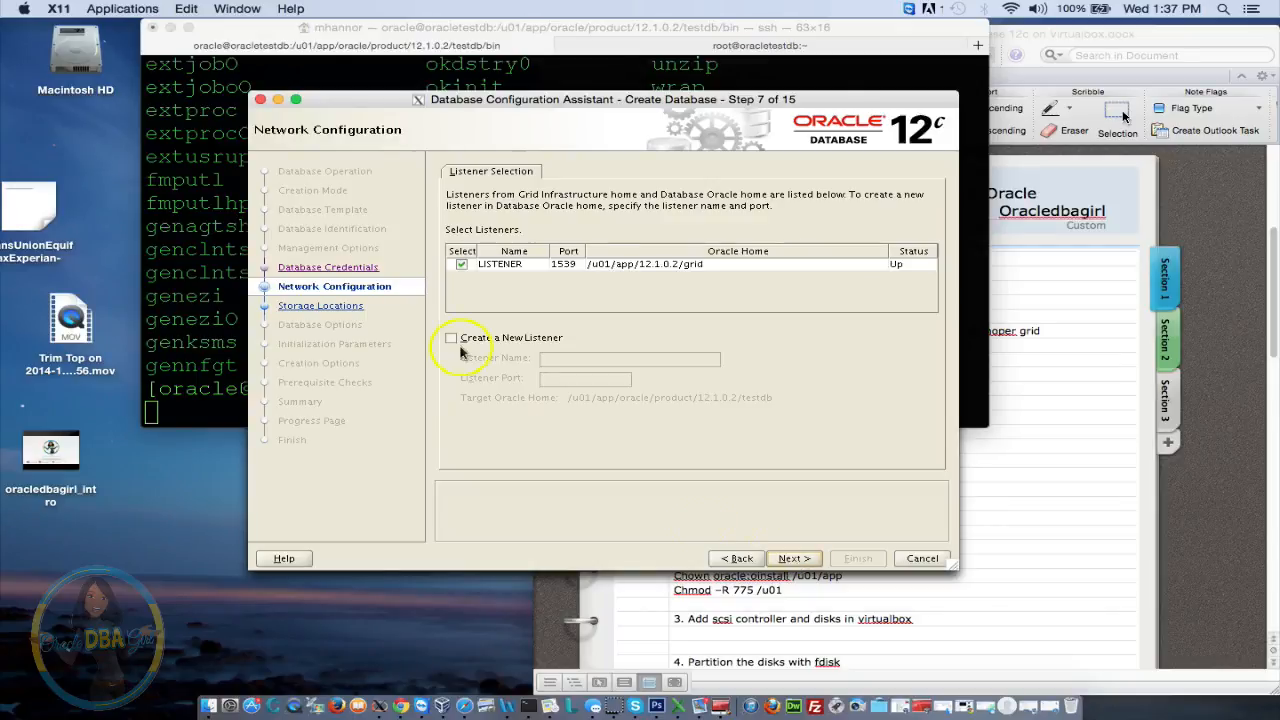
{"action": "left_click", "coordinate": [812, 560]}
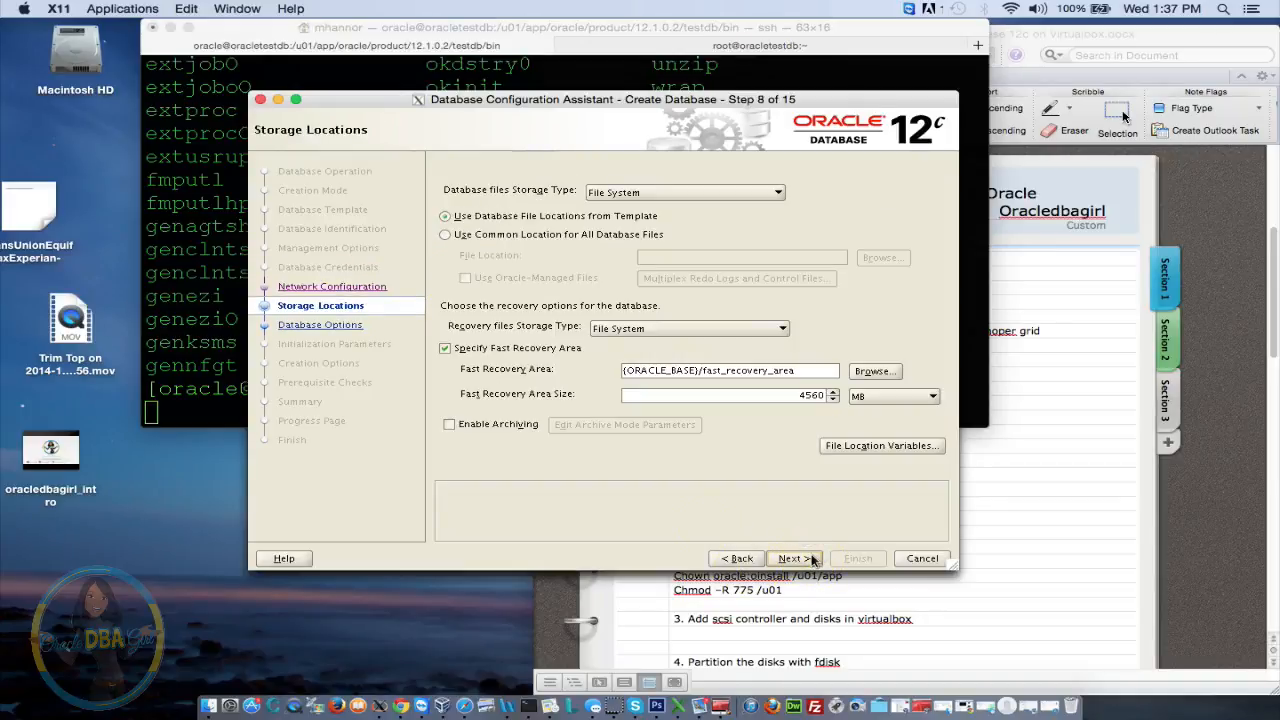
Store database files in ASM at +DATA with the Fast Recovery Area disabled, then continue
{"action": "left_click", "coordinate": [665, 192]}
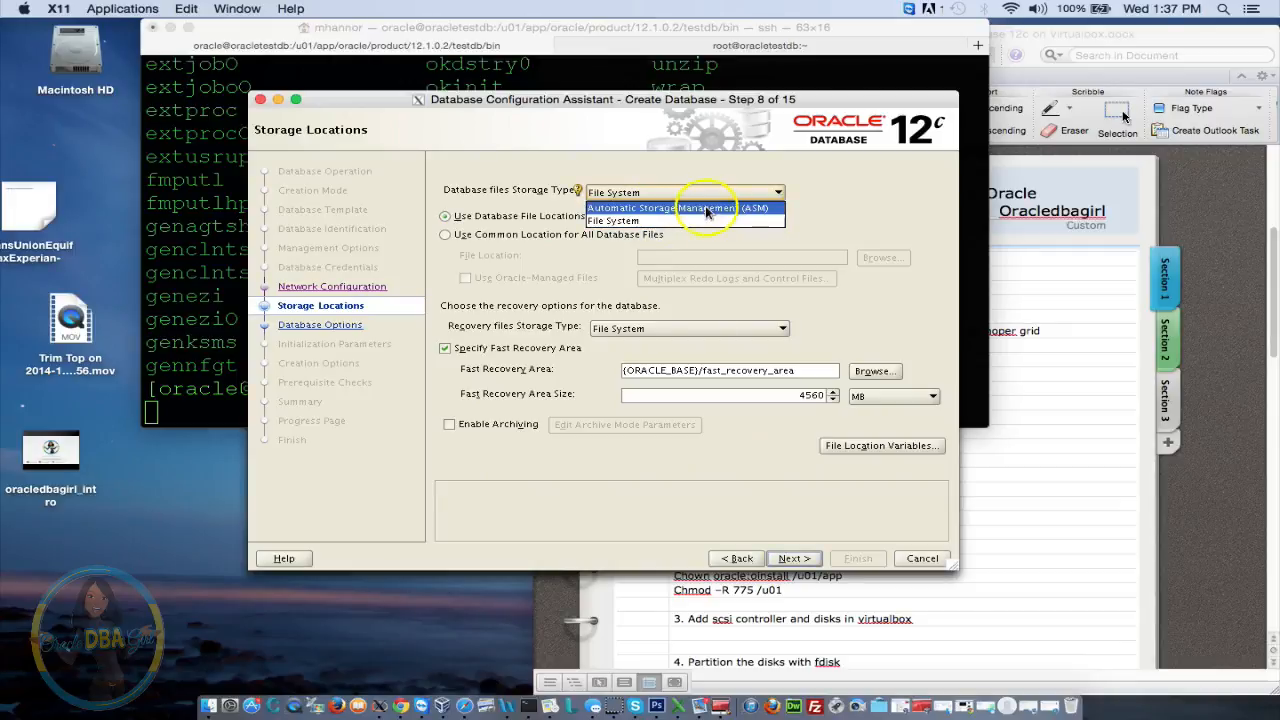
{"action": "left_click", "coordinate": [705, 207]}
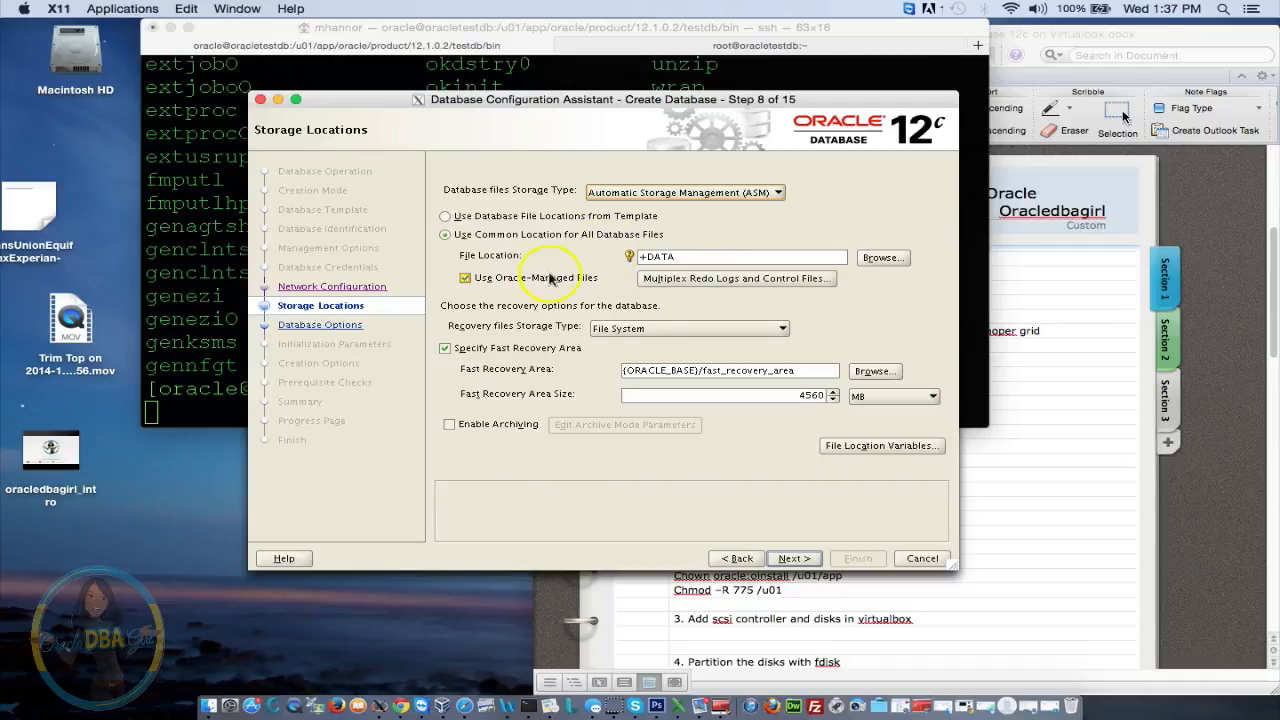
{"action": "left_click", "coordinate": [445, 348]}
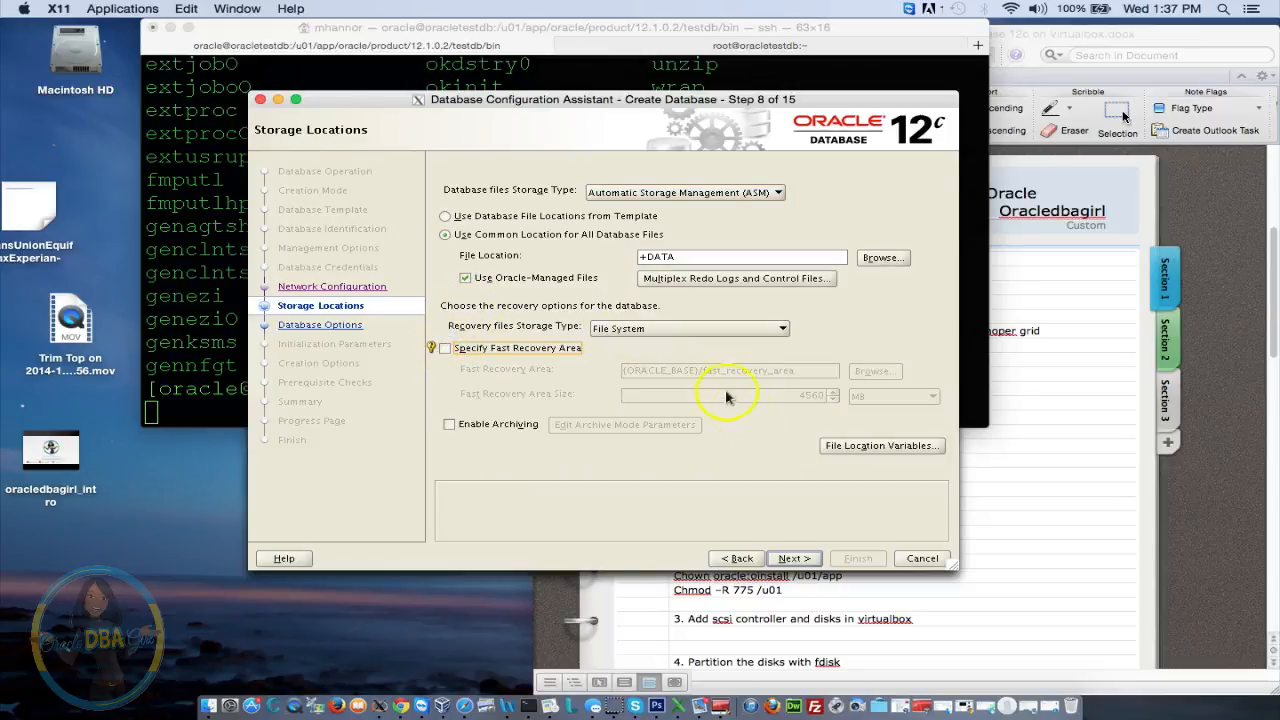
{"action": "left_click", "coordinate": [792, 558]}
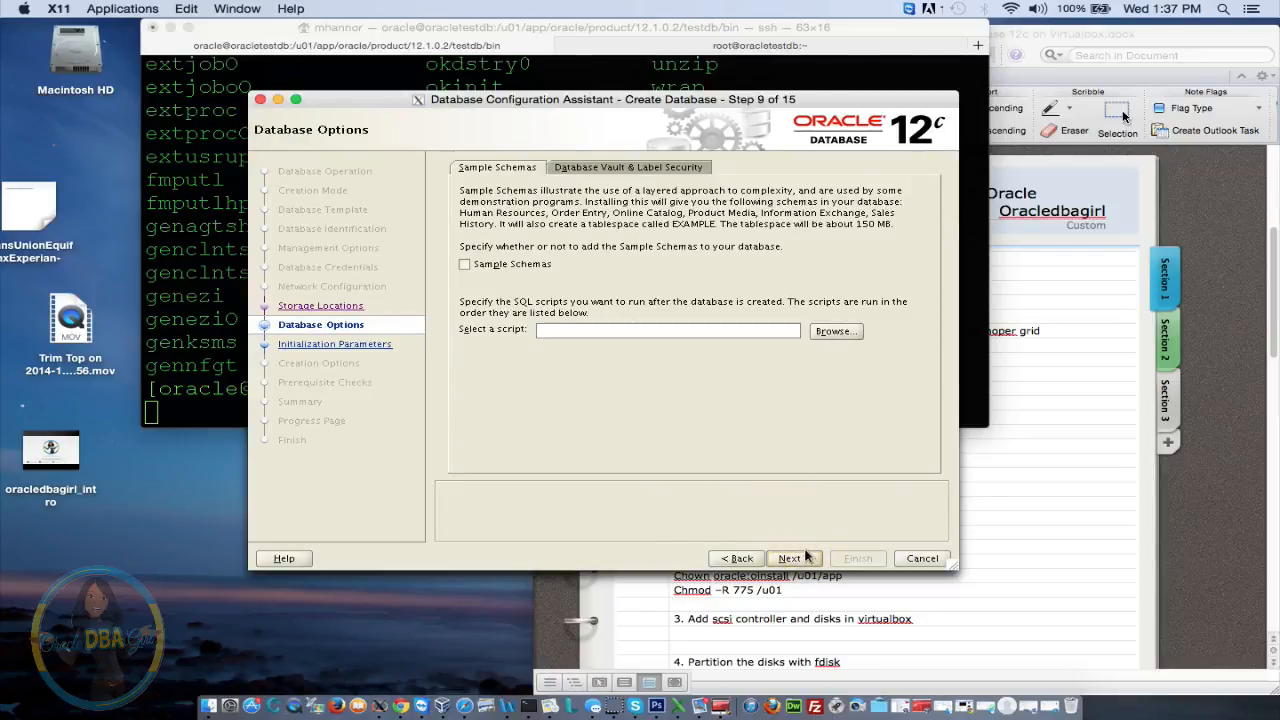
Toggle Sample Schemas and review the Database Vault and Label Security options
{"action": "left_click", "coordinate": [465, 265]}
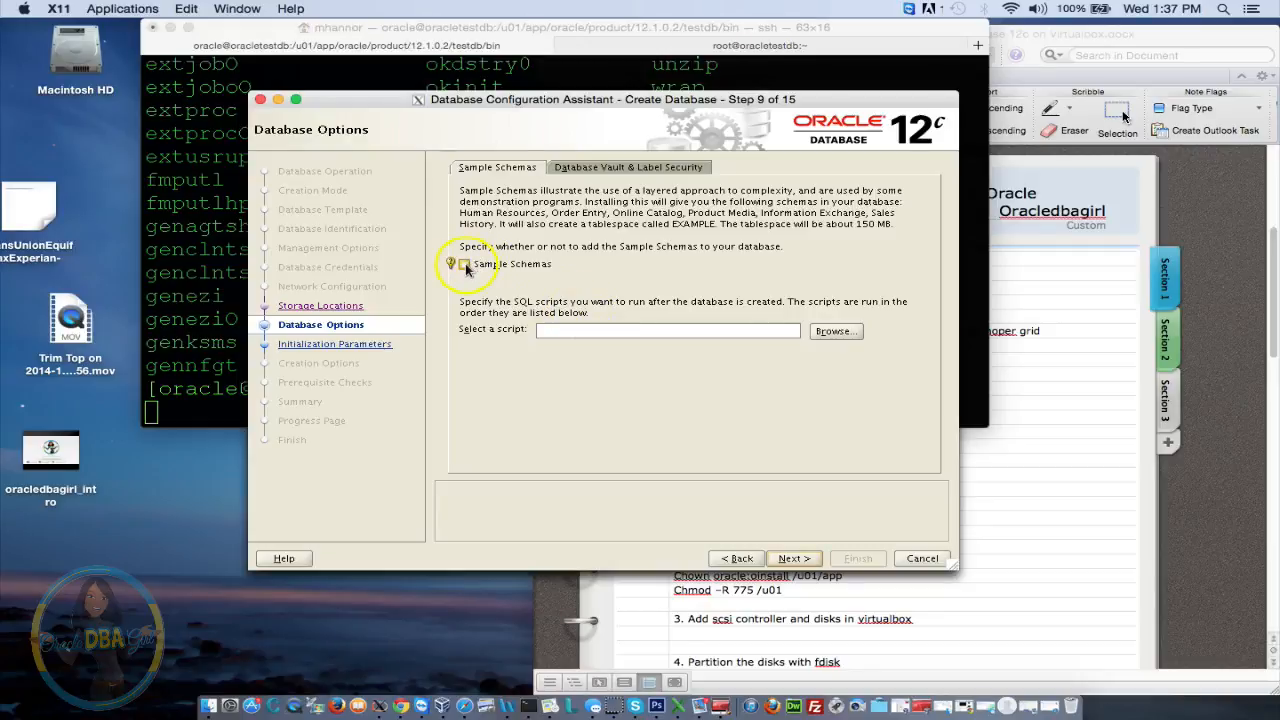
{"action": "left_click", "coordinate": [656, 166]}
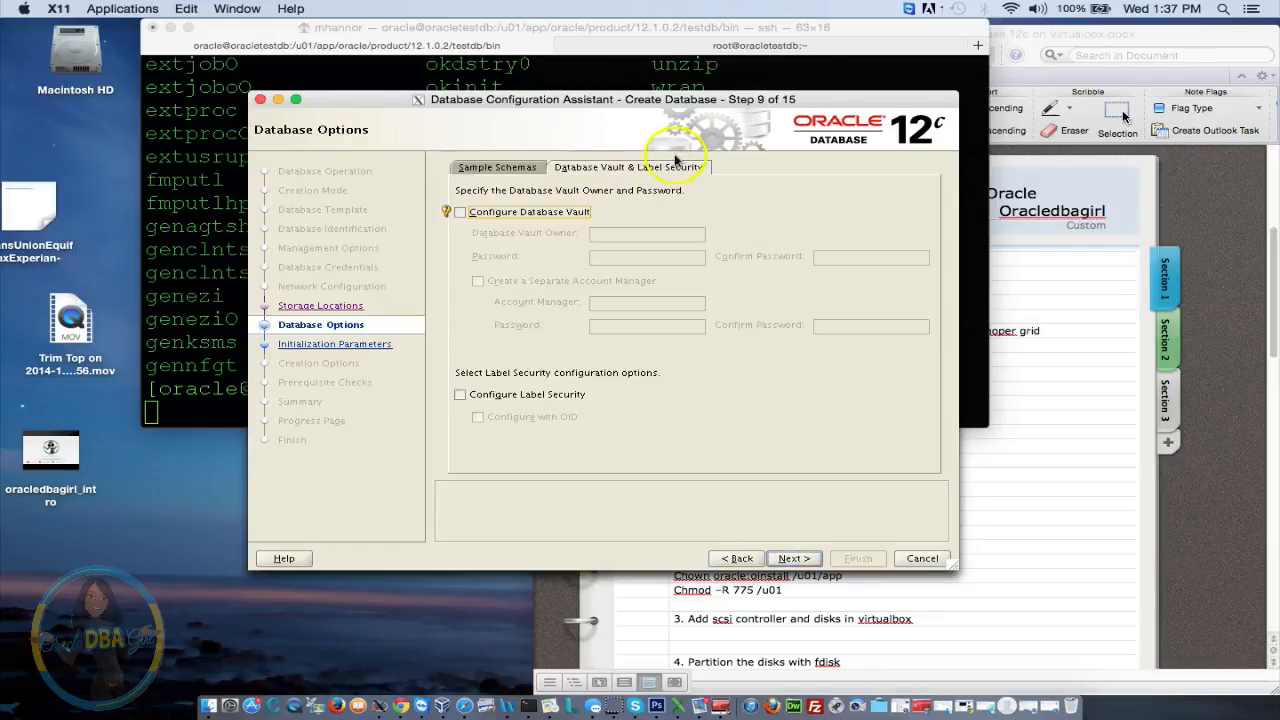
{"action": "left_click", "coordinate": [795, 559]}
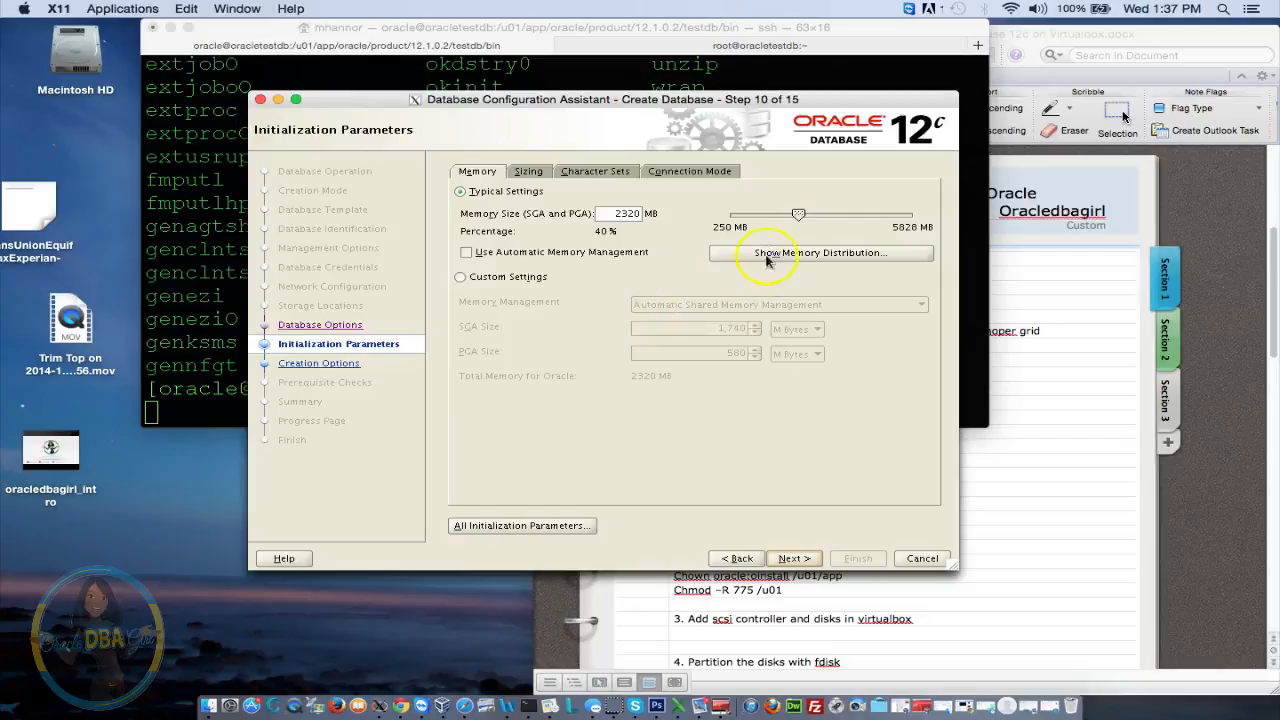
Set memory to 2217 MB with Automatic Memory Management, reviewing sizing, character set and connection tabs
{"action": "left_click_drag", "start_coordinate": [797, 217], "coordinate": [792, 217]}
{"action": "left_click", "coordinate": [470, 252]}
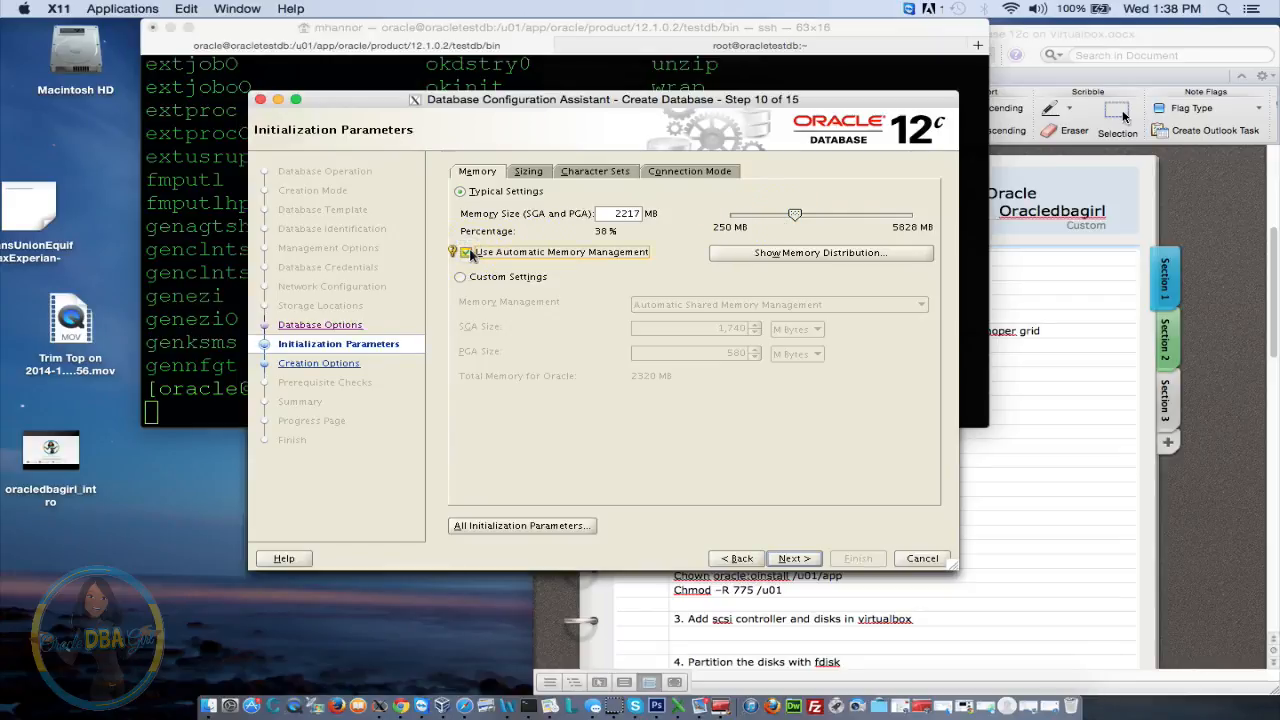
{"action": "left_click", "coordinate": [529, 172]}
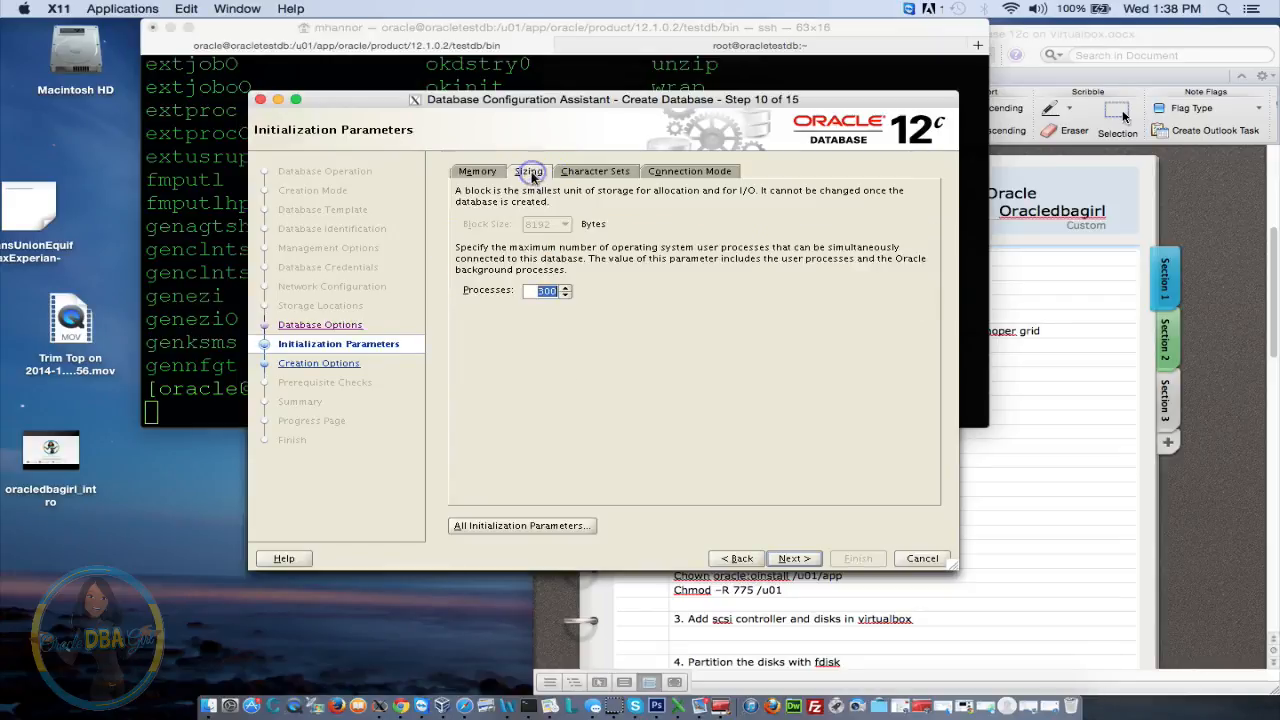
{"action": "left_click", "coordinate": [594, 176]}
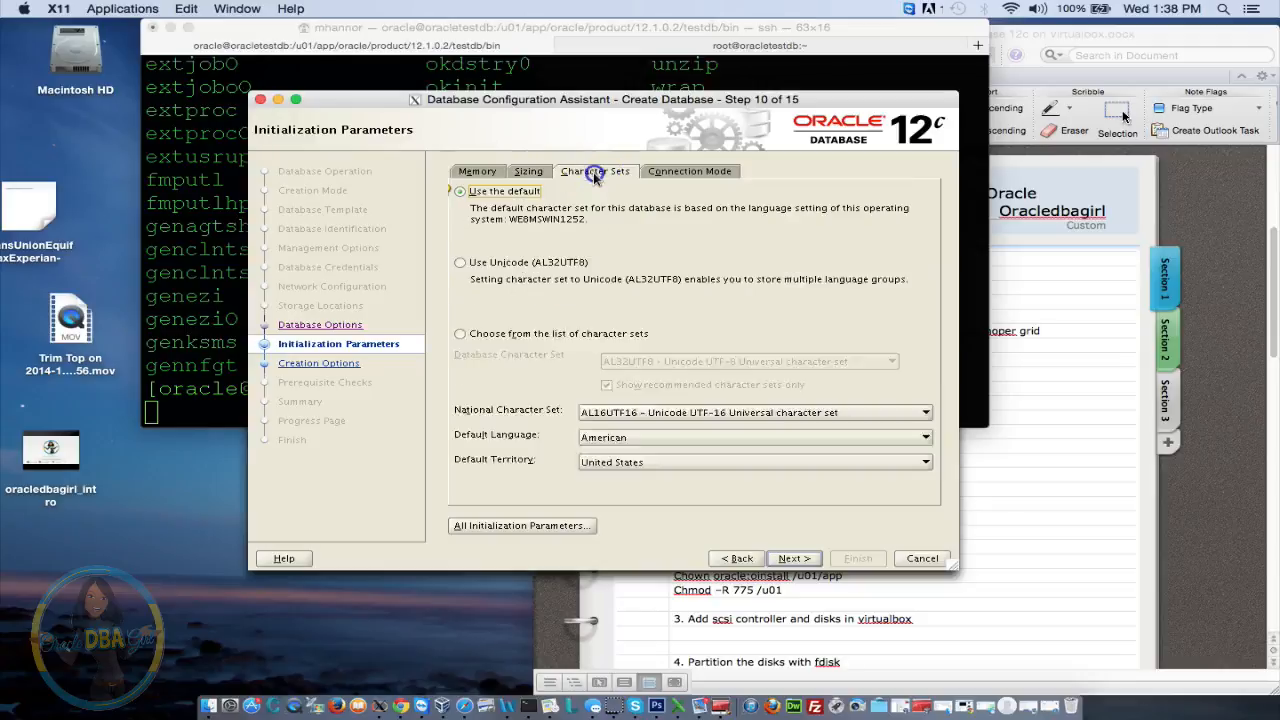
{"action": "left_click", "coordinate": [680, 175]}
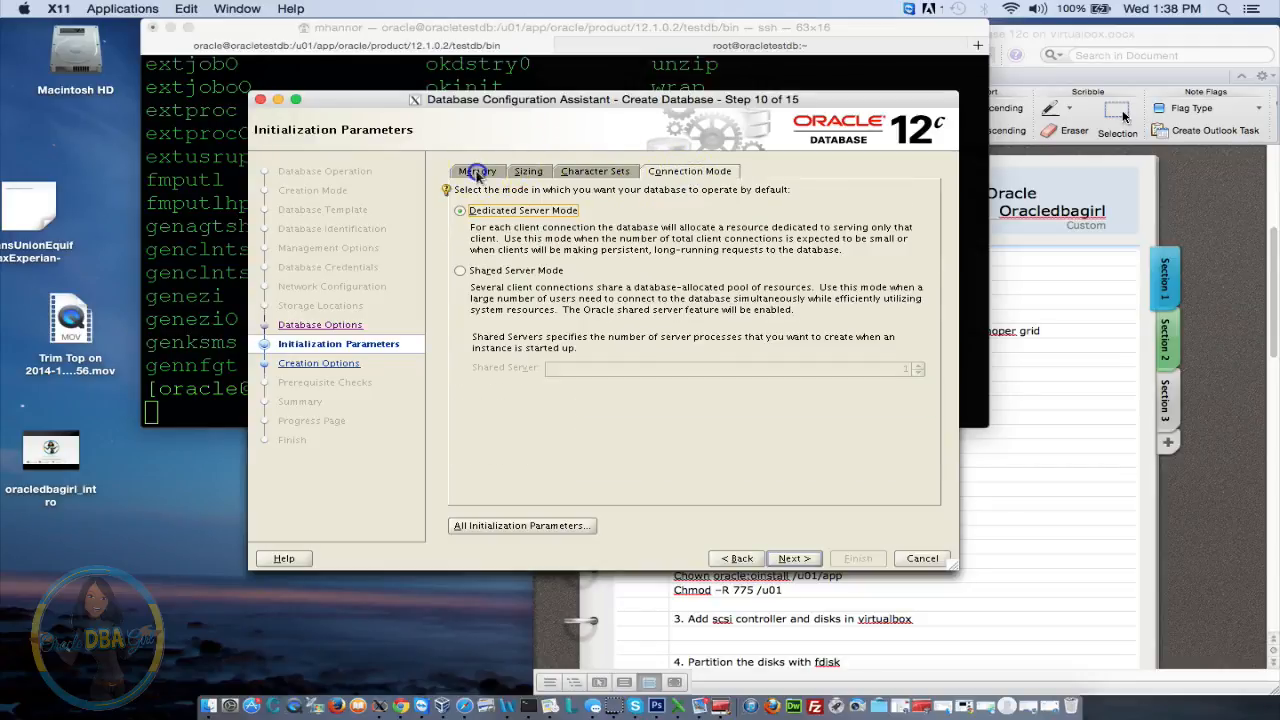
{"action": "left_click", "coordinate": [477, 174]}
{"action": "left_click", "coordinate": [792, 560]}
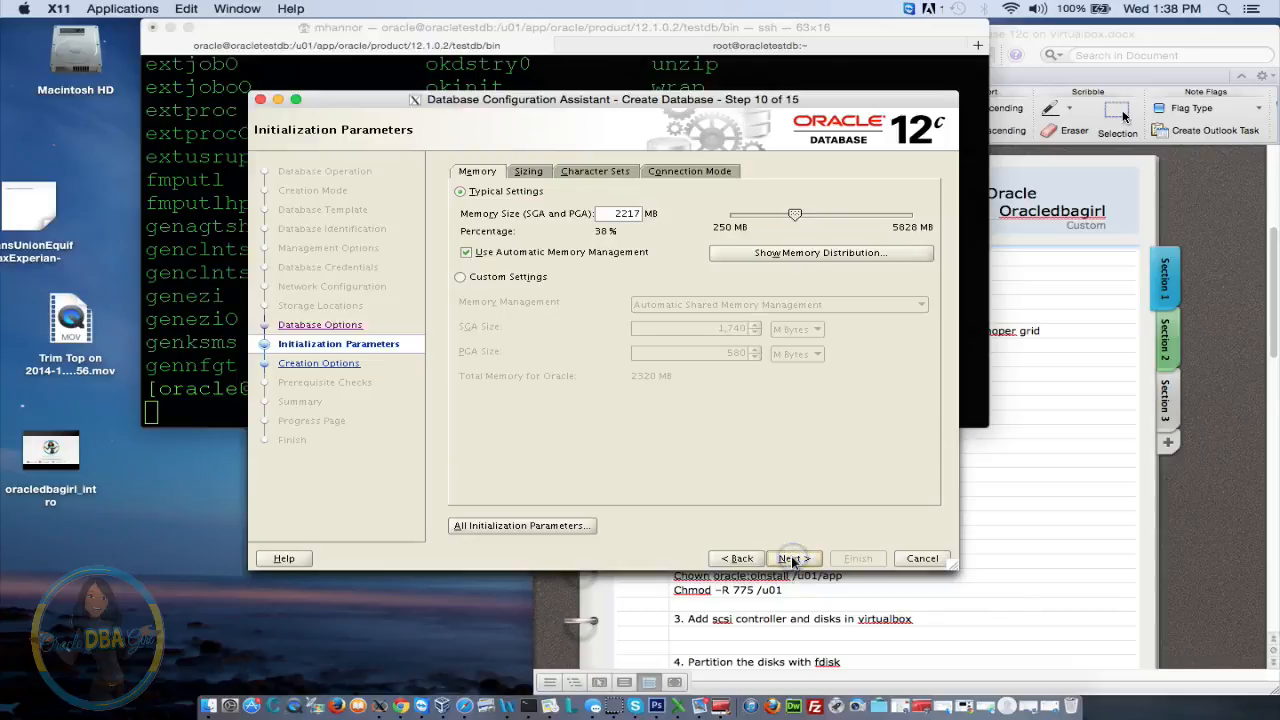
{"action": "left_click", "coordinate": [792, 560]}
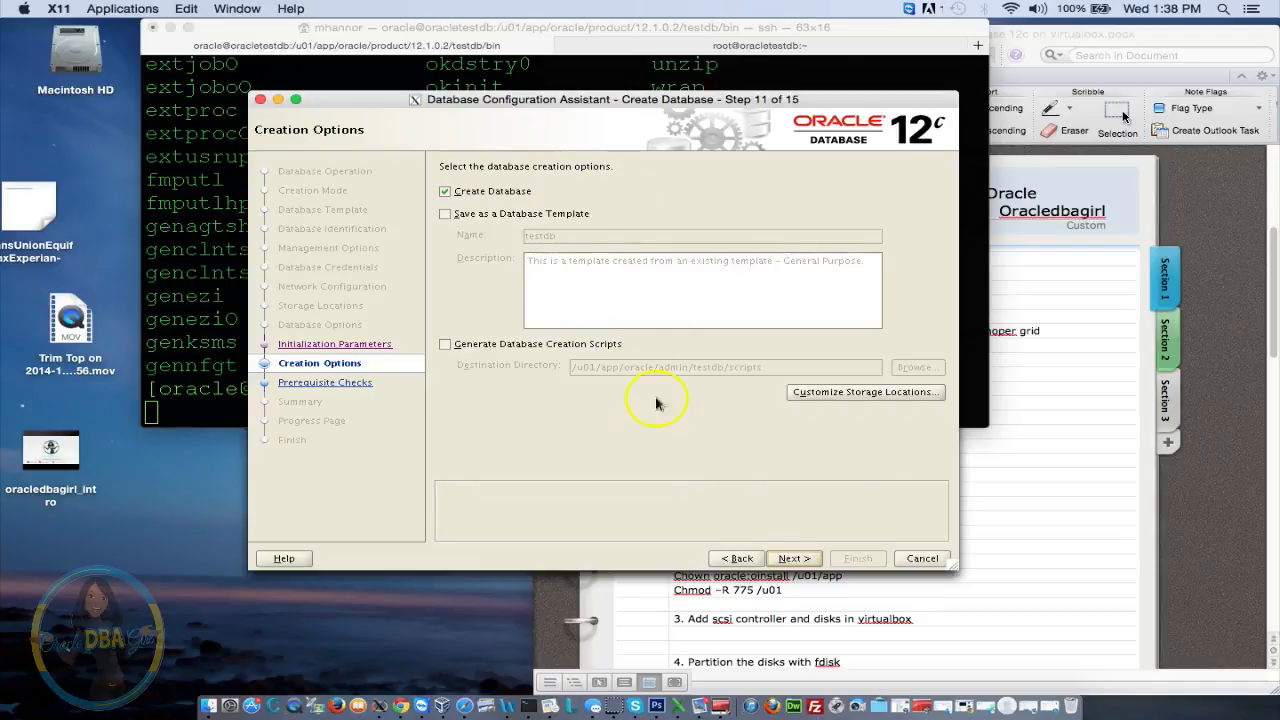
Pass prerequisite checks, create the testdb.com database, then close DBCA and return to Terminal
{"action": "left_click", "coordinate": [805, 558]}
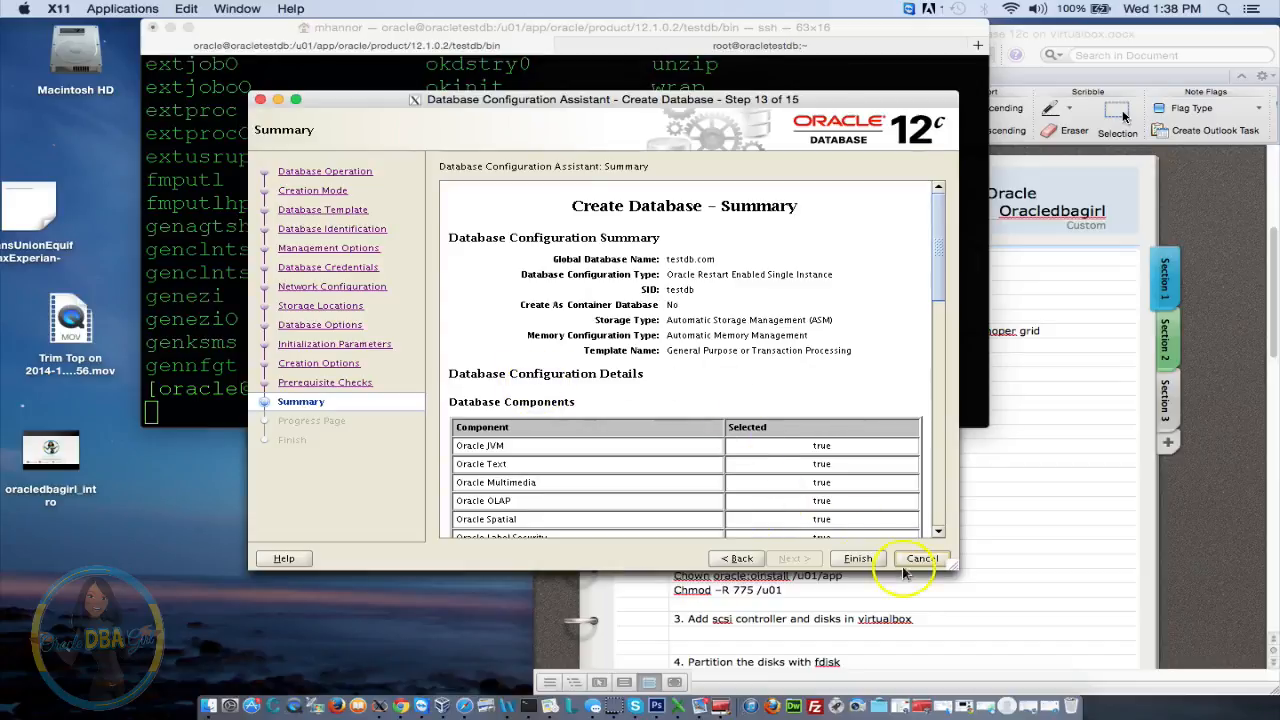
{"action": "left_click", "coordinate": [857, 559]}
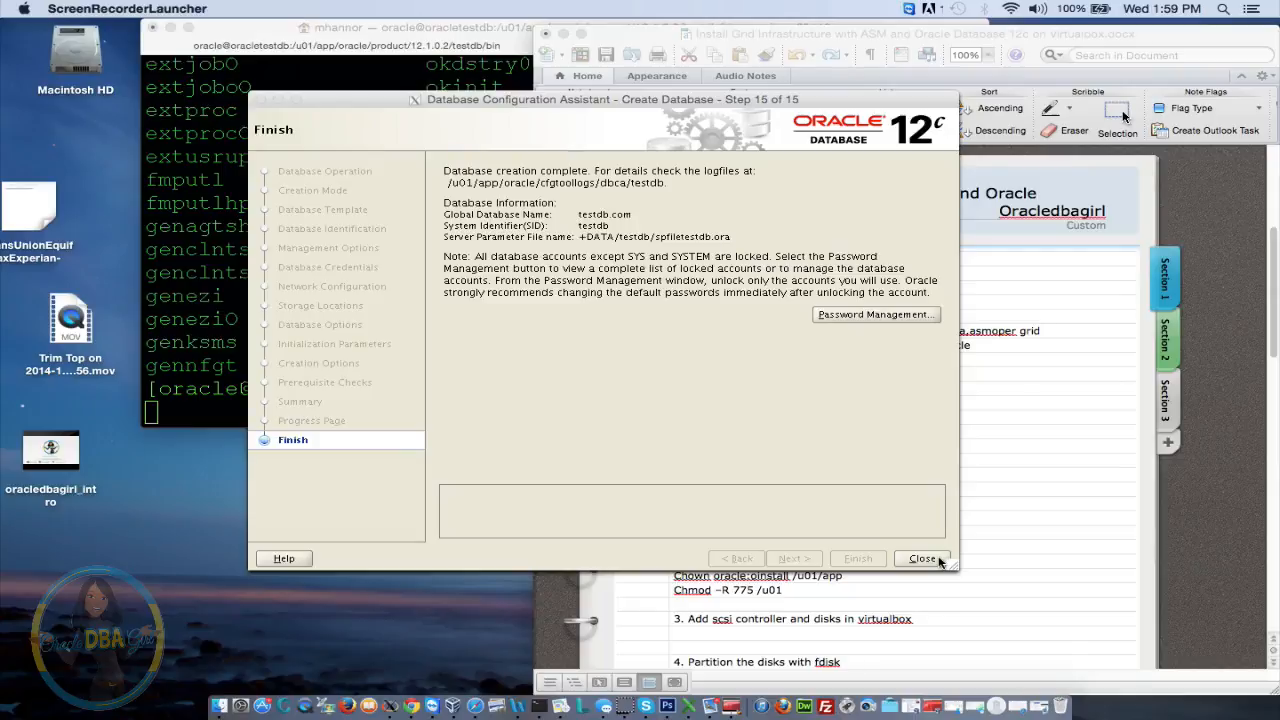
{"action": "left_click", "coordinate": [938, 561]}
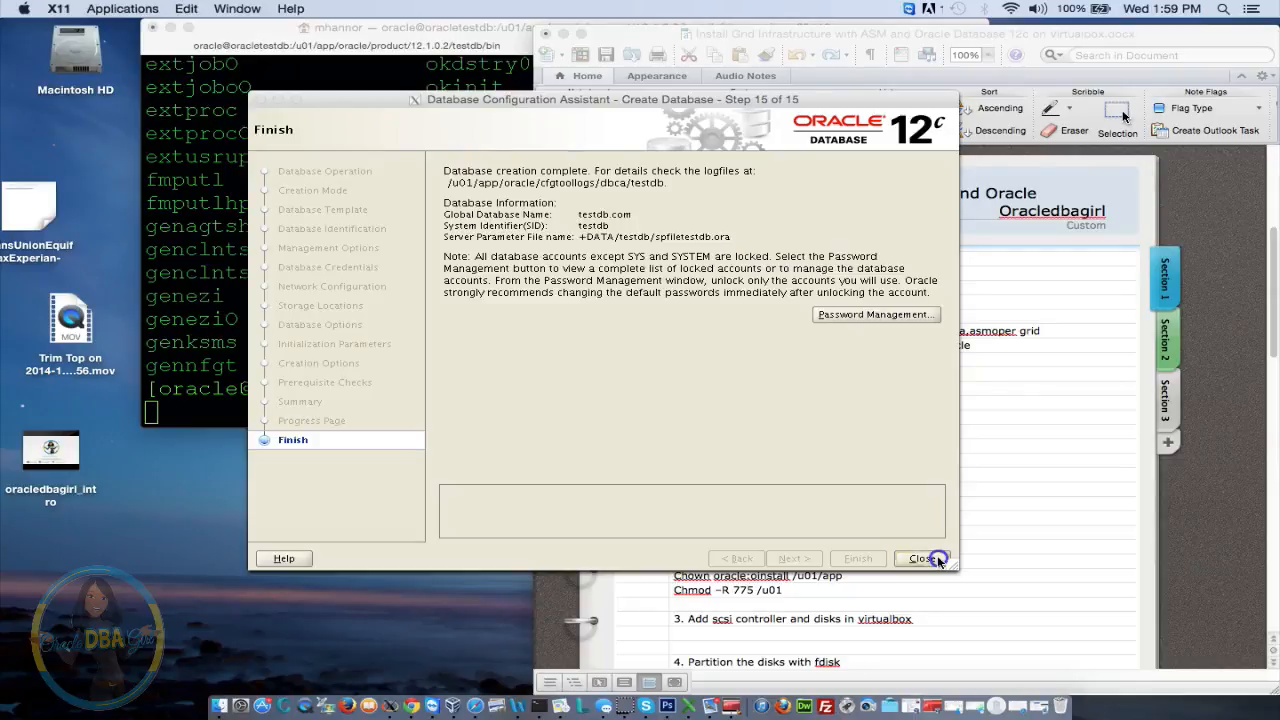
{"action": "left_click", "coordinate": [918, 560]}
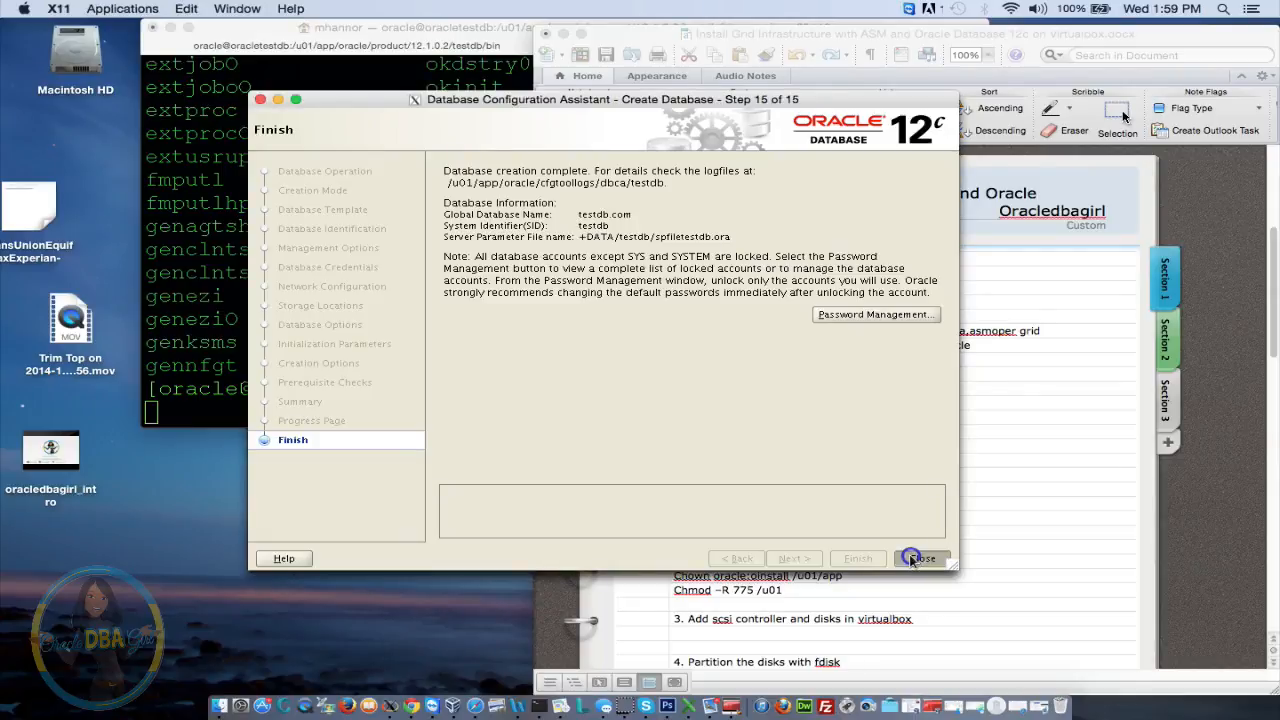
{"action": "left_click", "coordinate": [391, 330]}
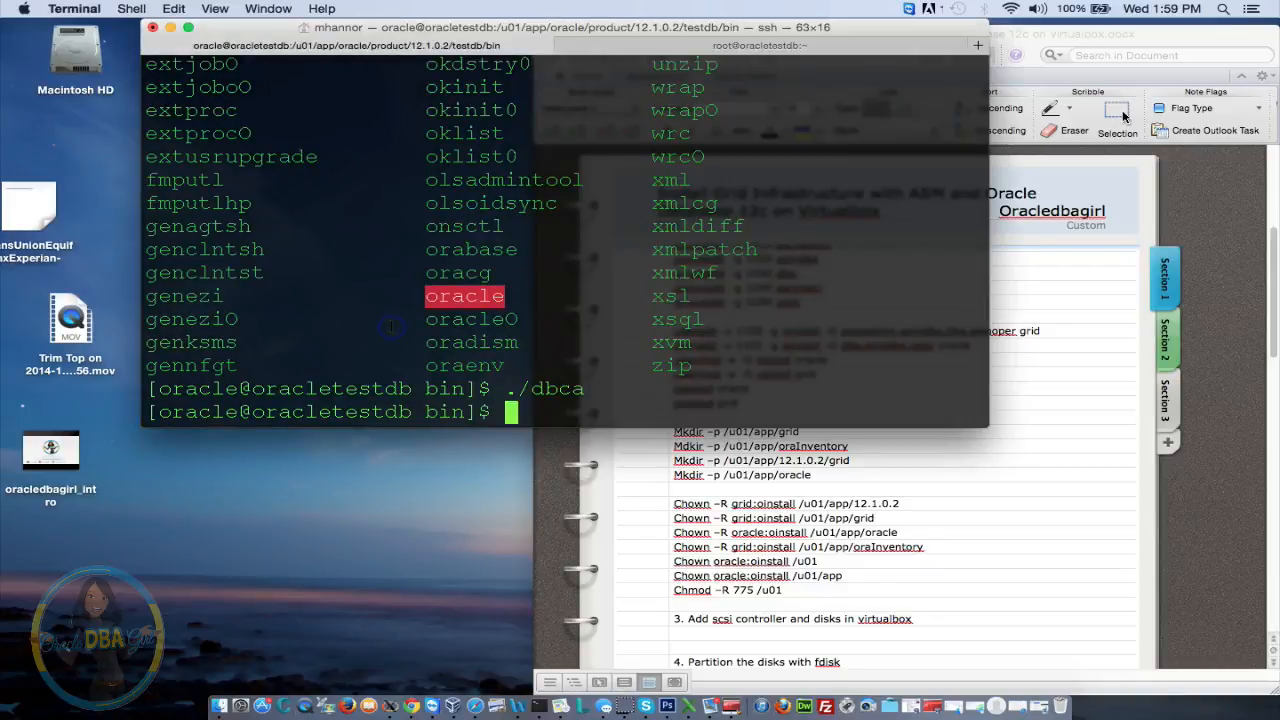
Check that the ASM and testdb smon processes are running with ps -ef|grep smon
{"action": "key", "text": "Return"}
{"action": "key", "text": "Return"}
{"action": "key", "text": "Return"}
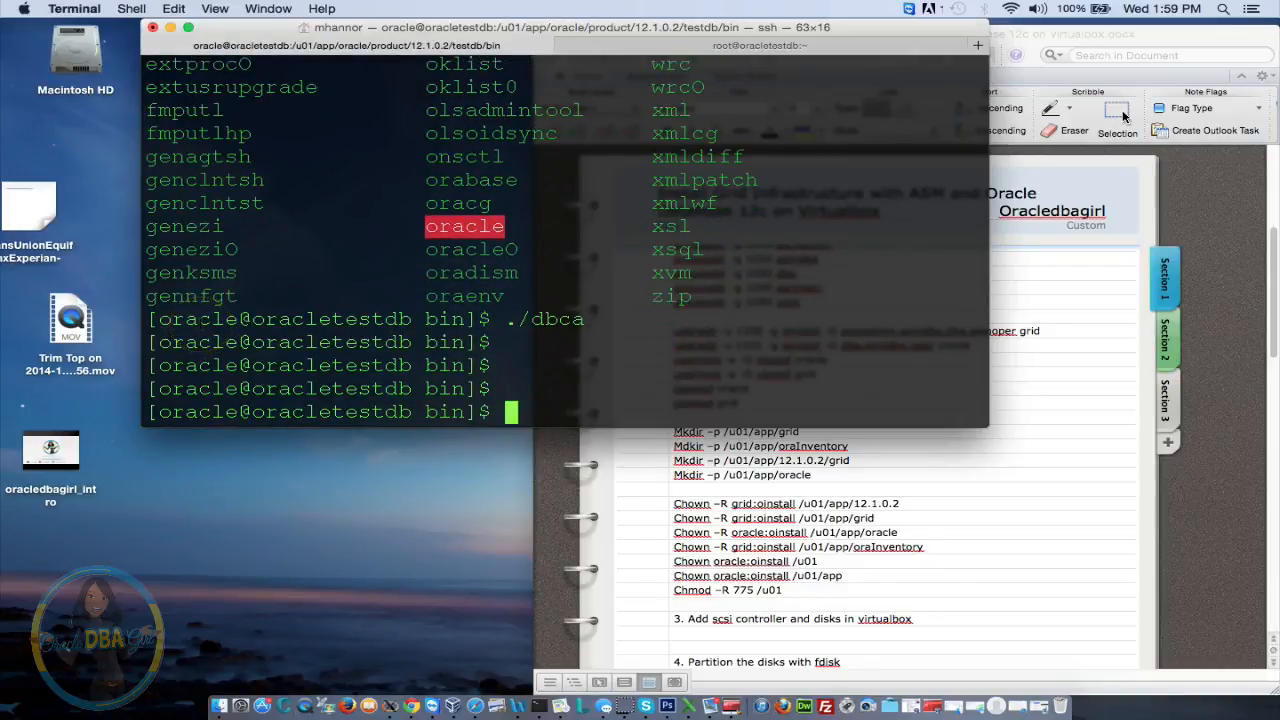
{"action": "type", "text": "ps -ef|grep smon"}
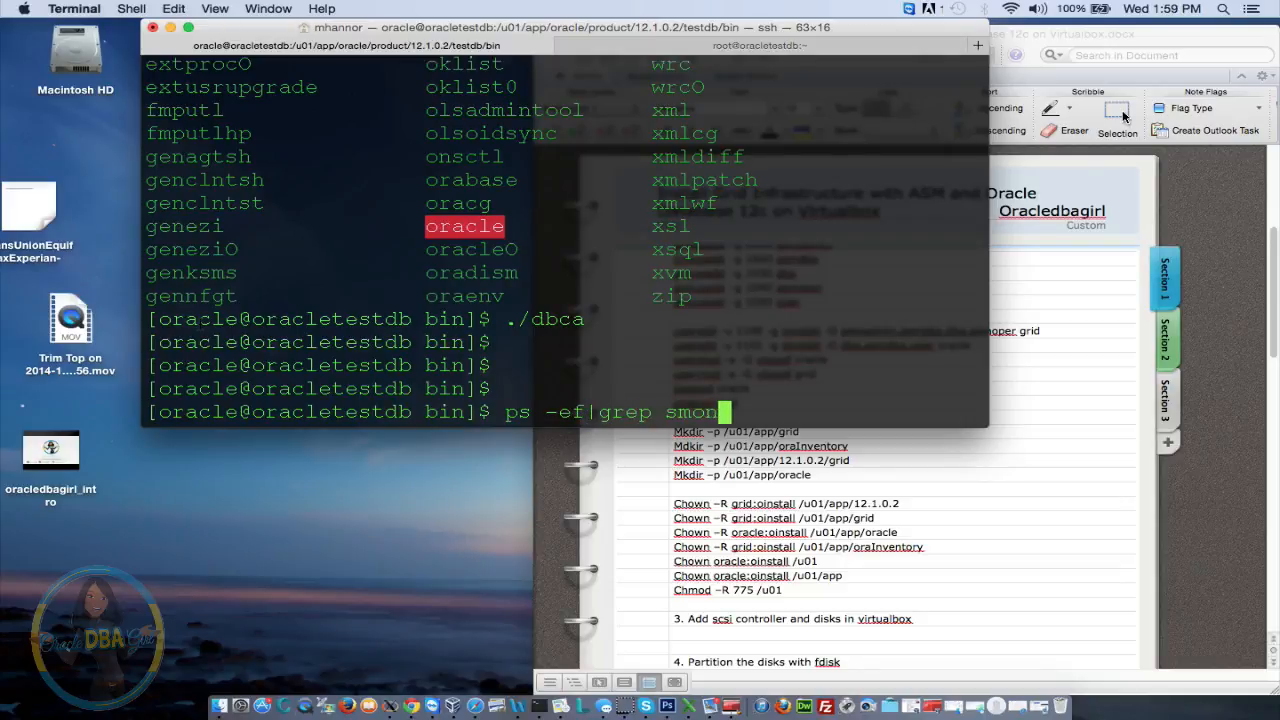
{"action": "key", "text": "Return"}
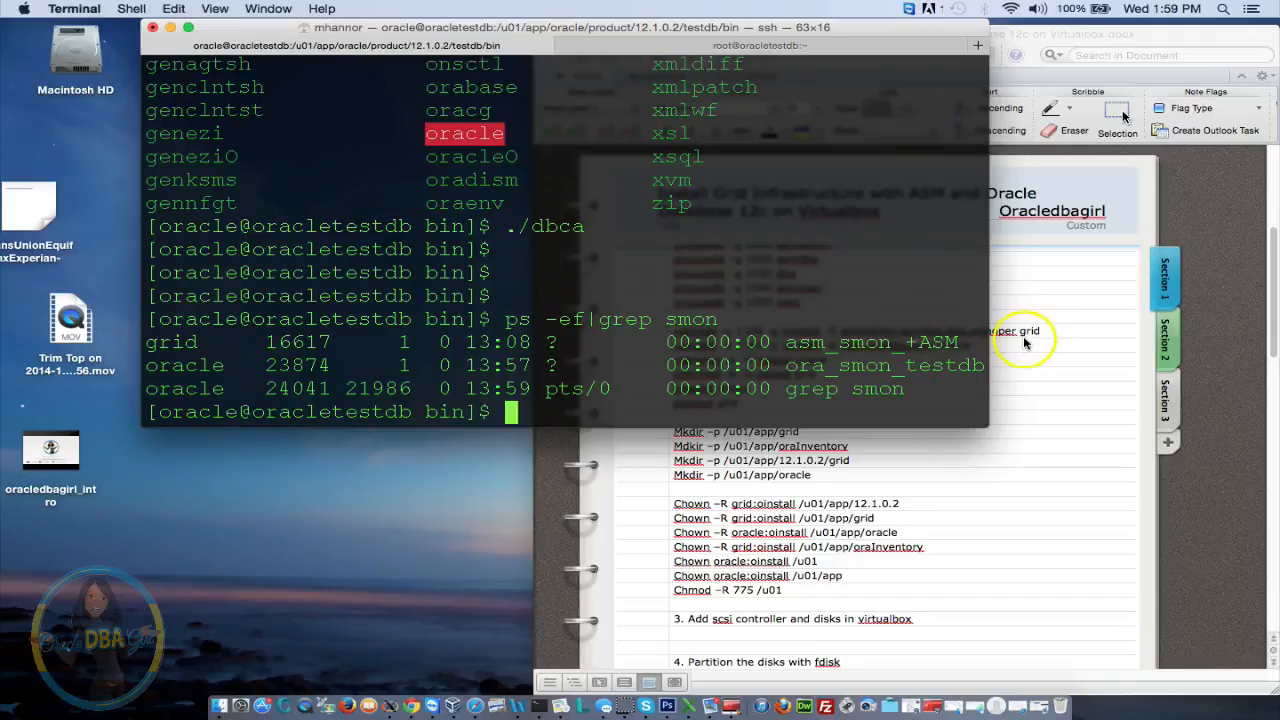
Try sqlplus '/as sysdba', confirm the sqlplus binary with ls -ltr, then exit the ssh session
{"action": "type", "text": "sqlp"}
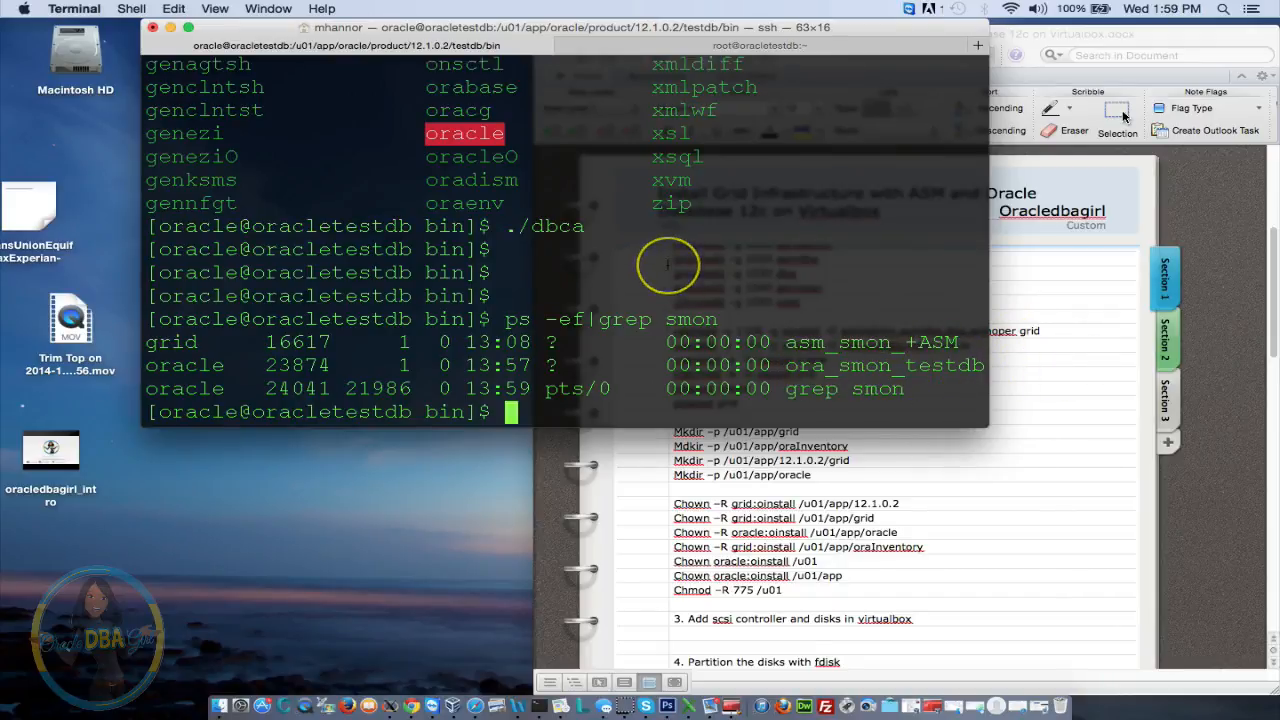
{"action": "type", "text": "lus '/as sysd"}
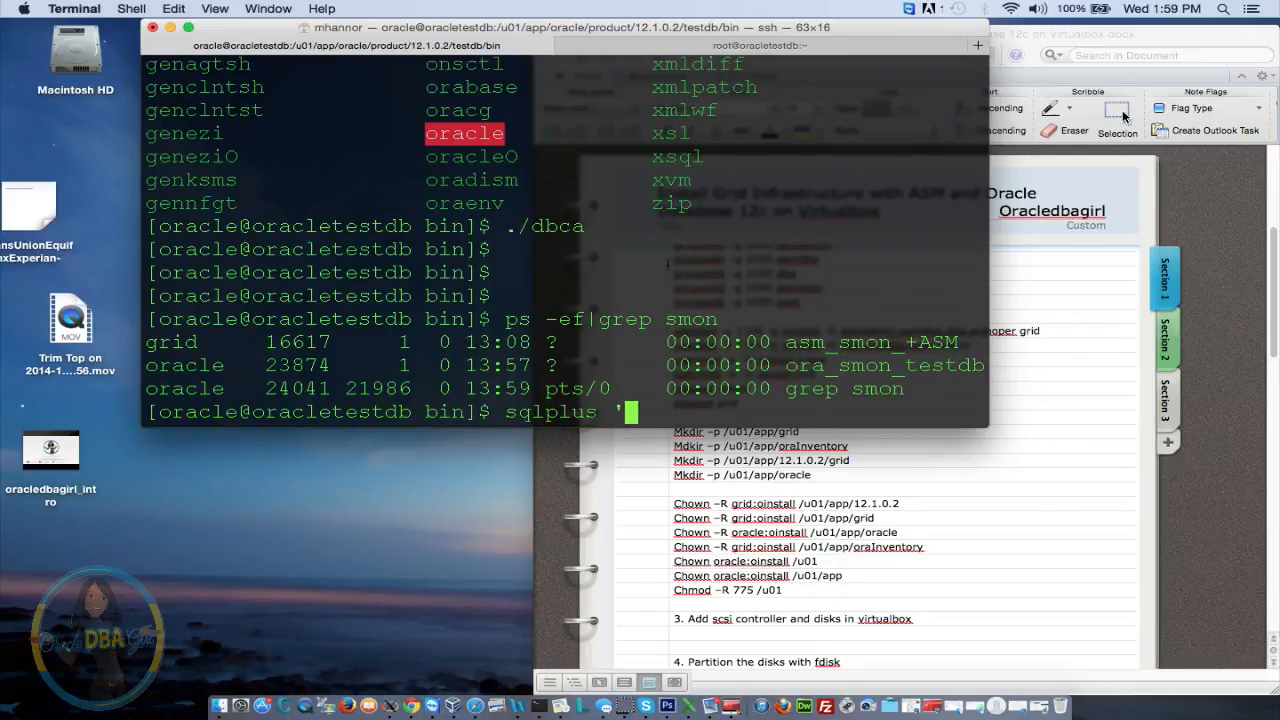
{"action": "type", "text": "ba'"}
{"action": "key", "text": "Return"}
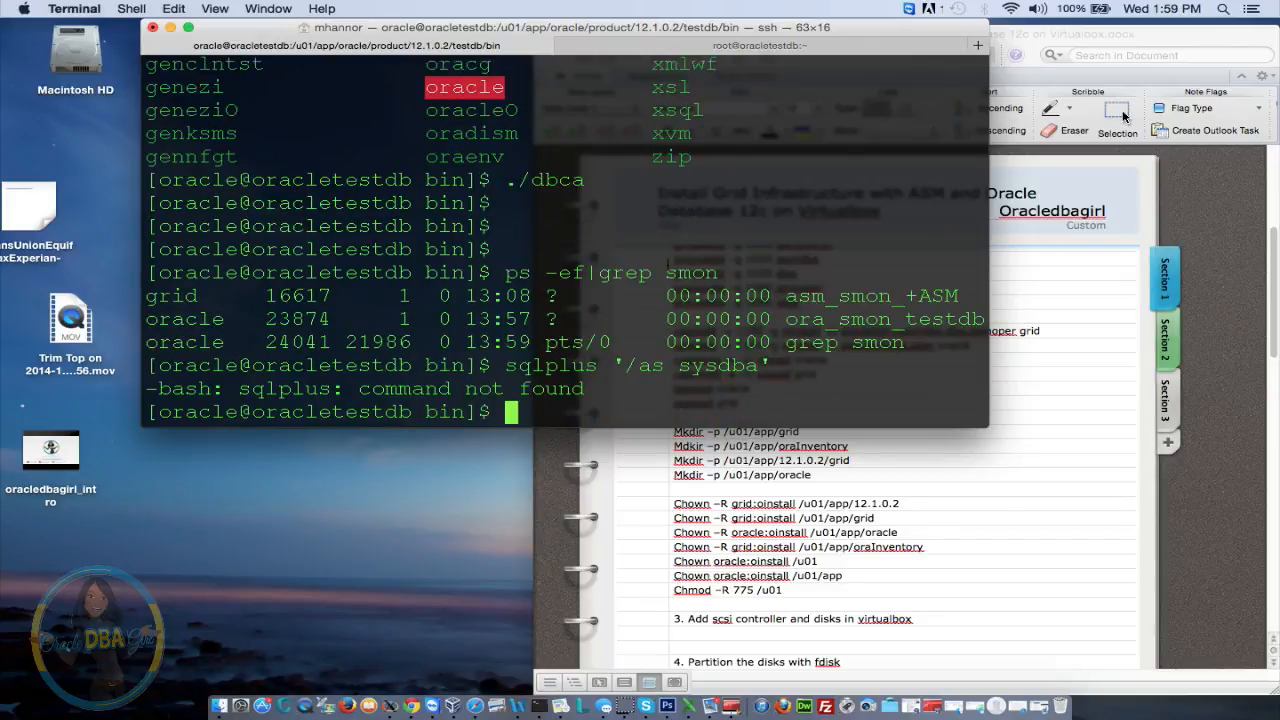
{"action": "type", "text": "ls"}
{"action": "key", "text": "Return"}
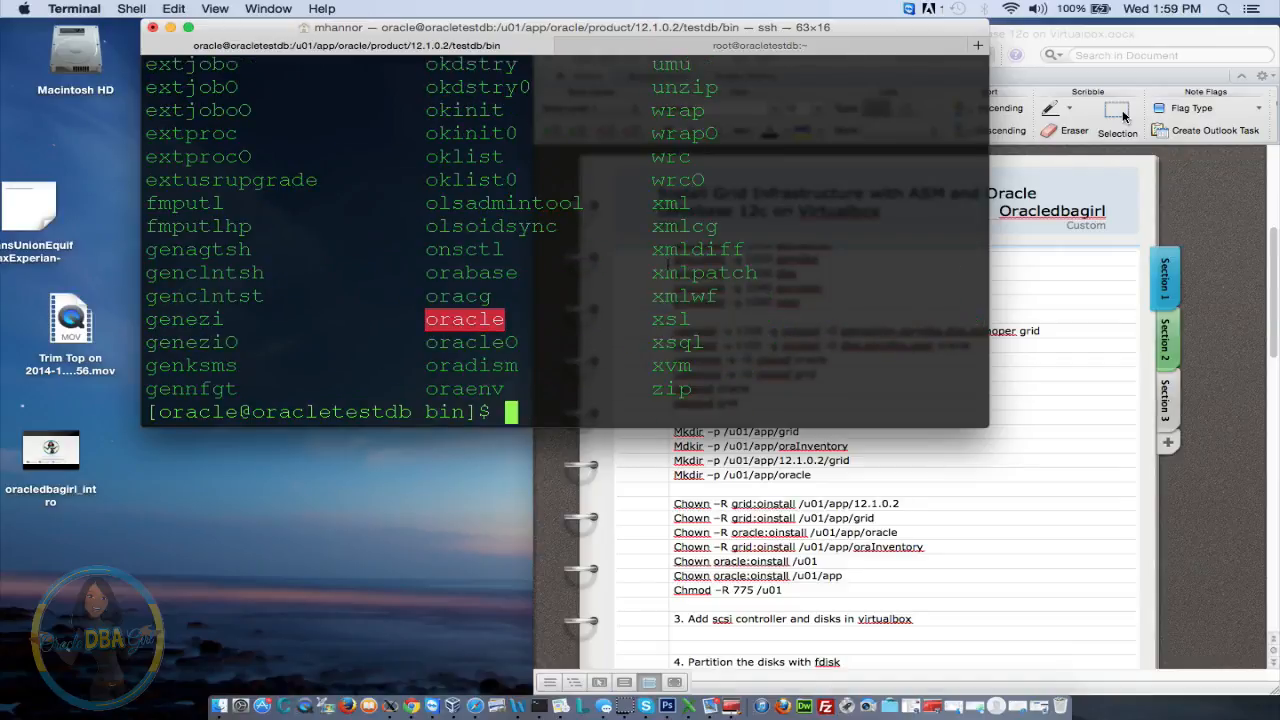
{"action": "type", "text": "./s"}
{"action": "type", "text": "s"}
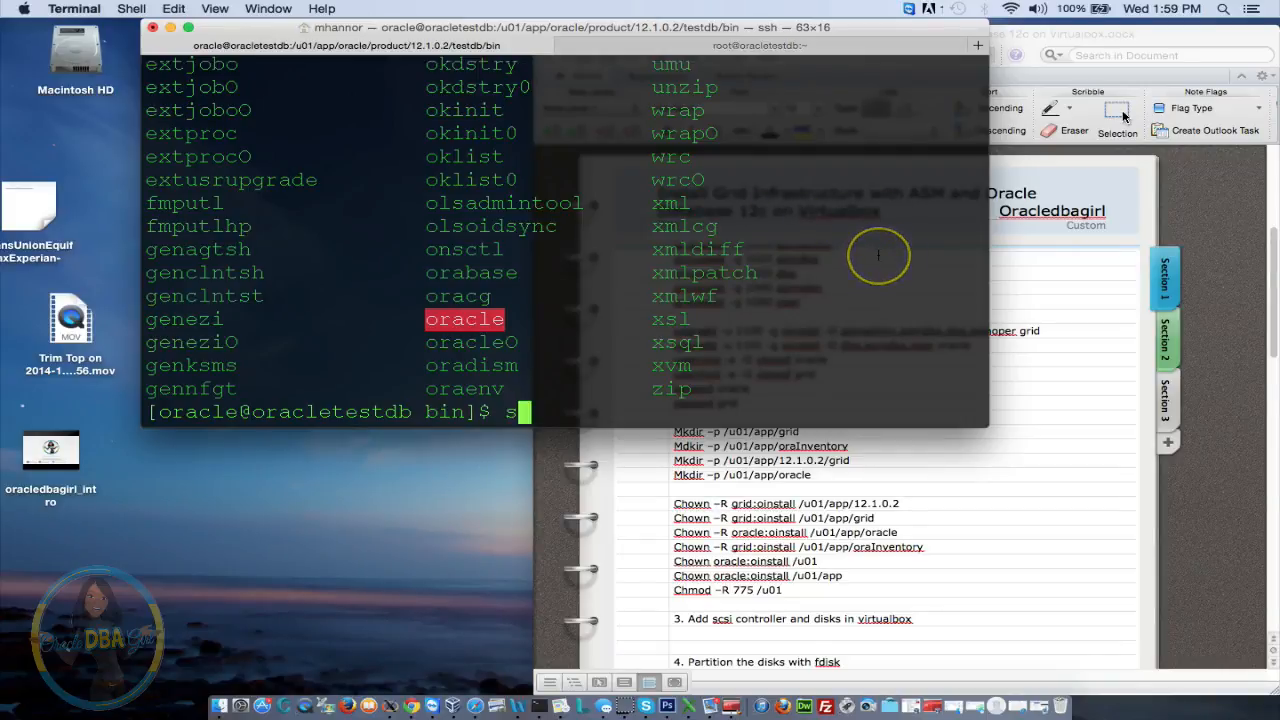
{"action": "type", "text": "qlplus"}
{"action": "key", "text": "Return"}
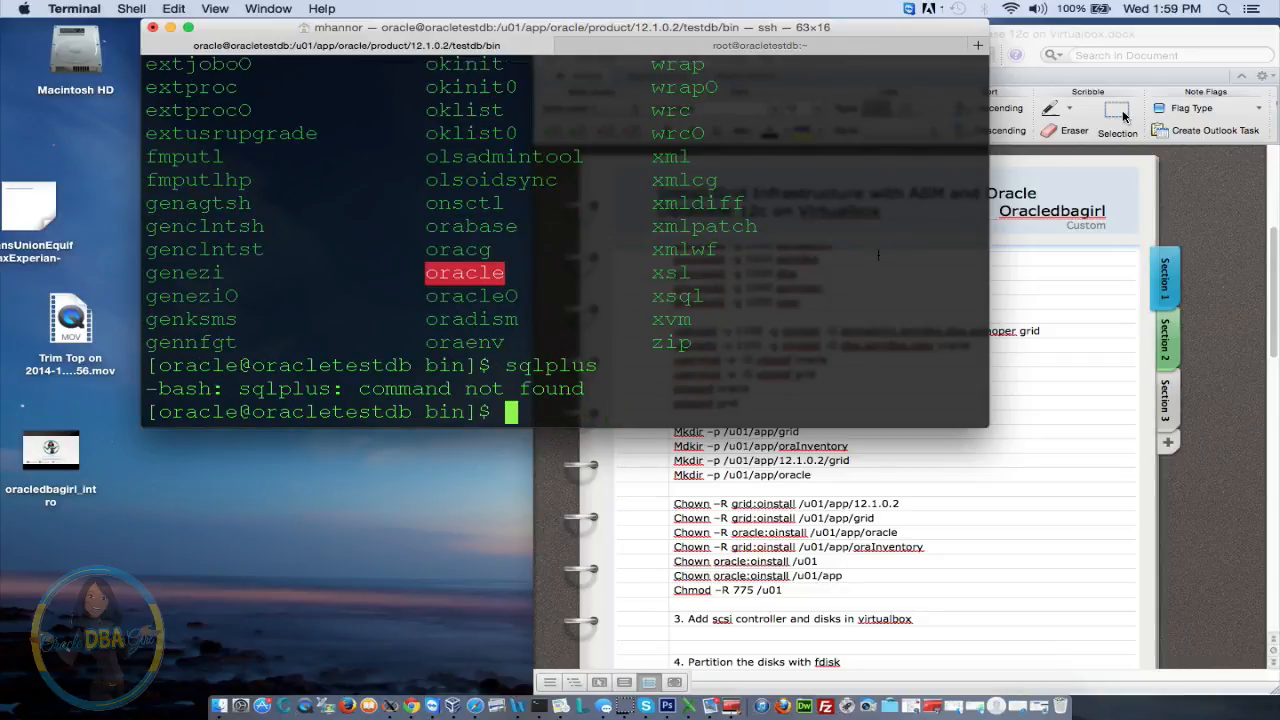
{"action": "type", "text": "ls -ltr sql"}
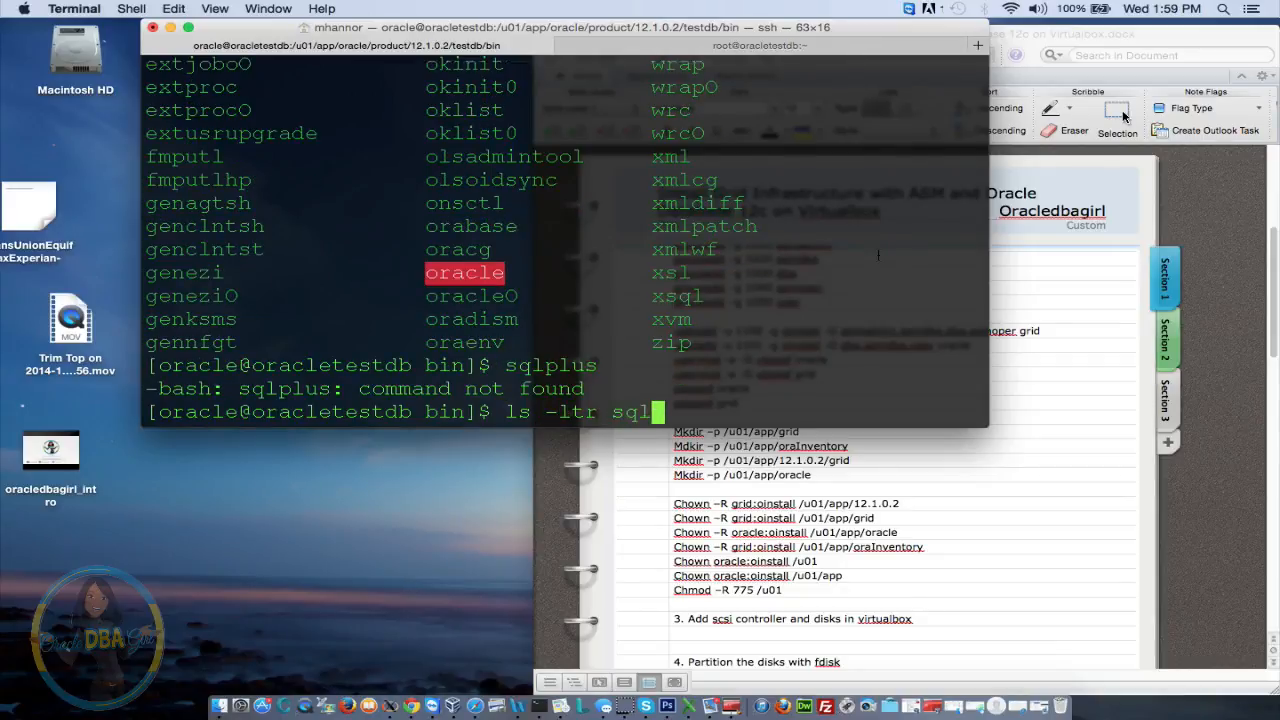
{"action": "type", "text": "plus"}
{"action": "key", "text": "Return"}
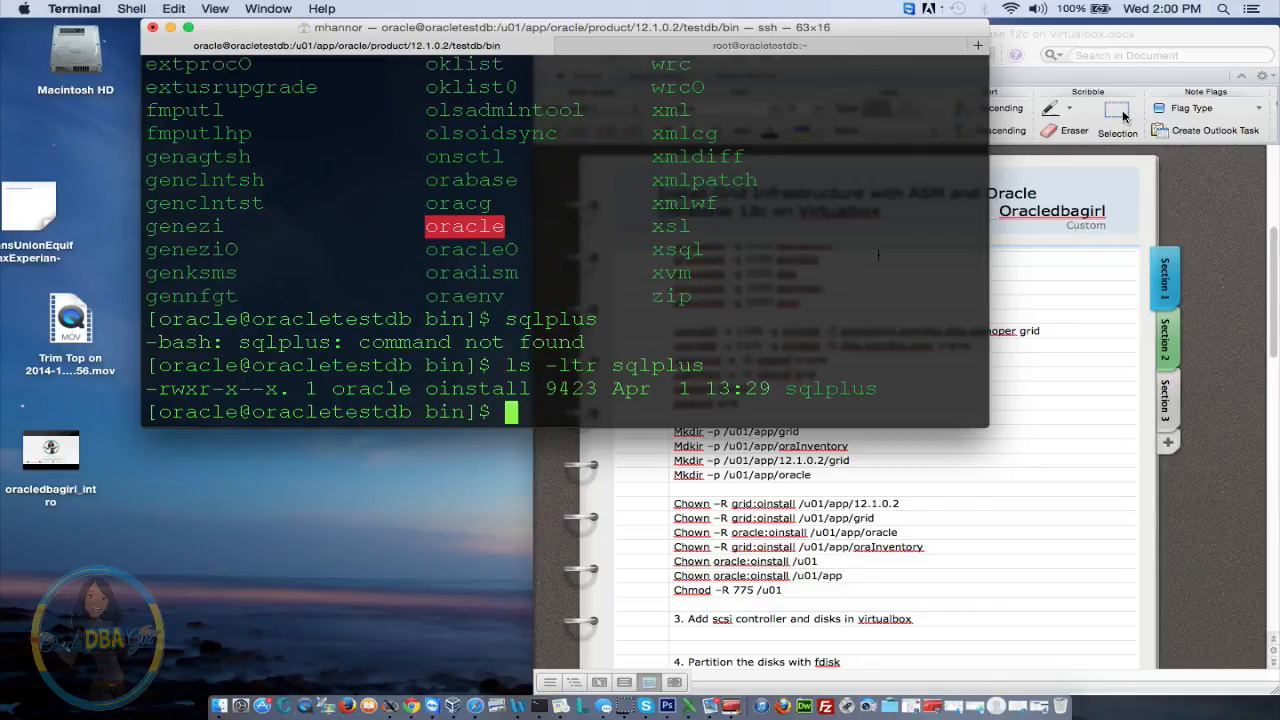
{"action": "type", "text": "exit"}
{"action": "key", "text": "Return"}
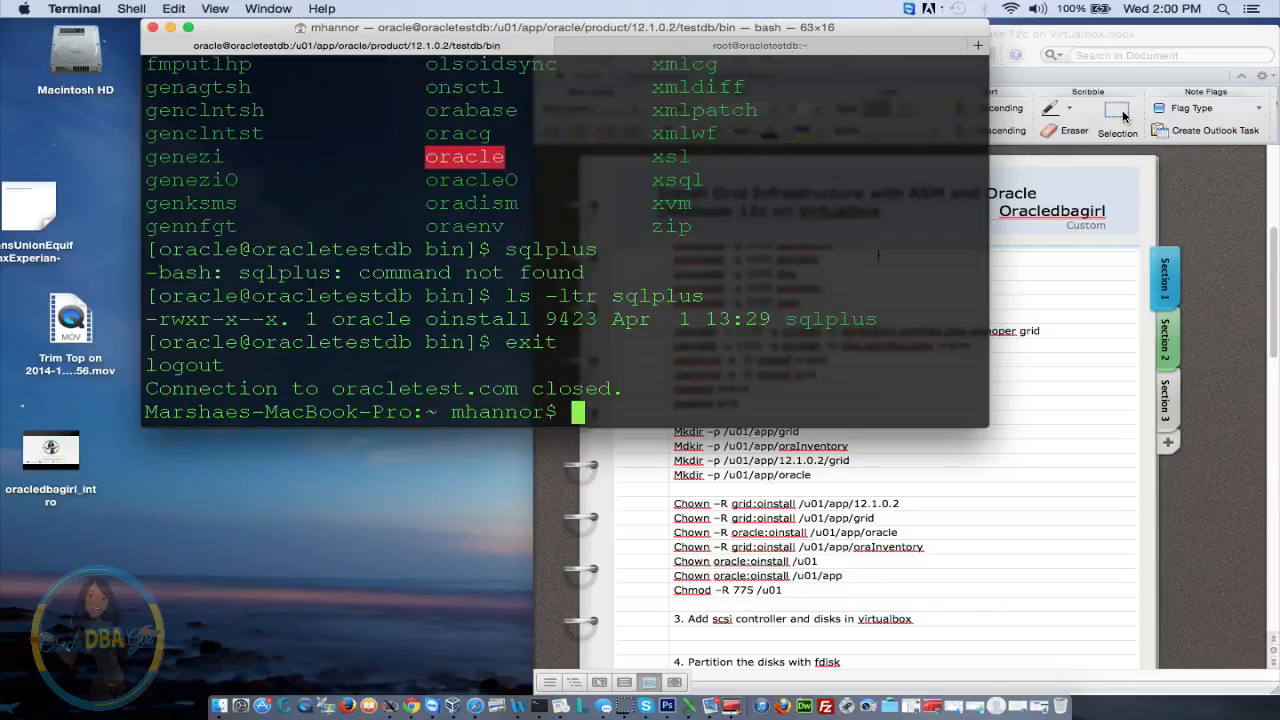
Log in to the server with ssh -X as the grid user, entering its password
{"action": "key", "text": "Up"}
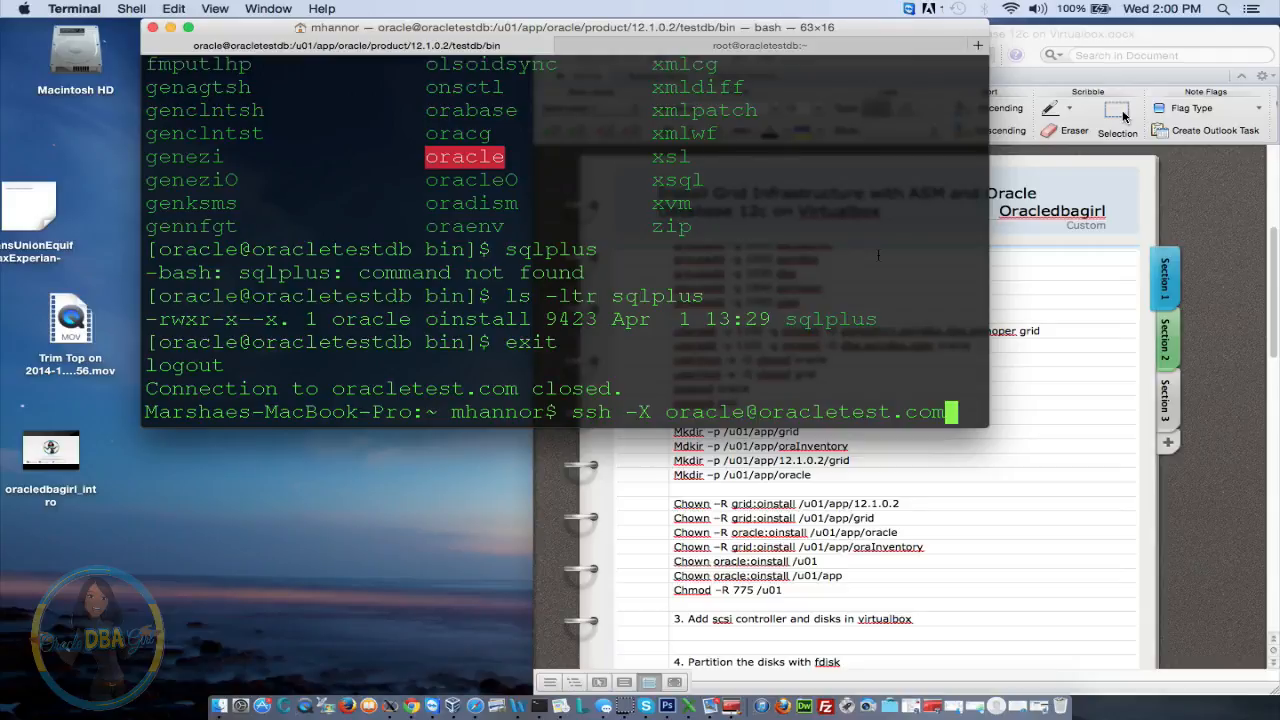
{"action": "key", "text": "Up"}
{"action": "key", "text": "Return"}
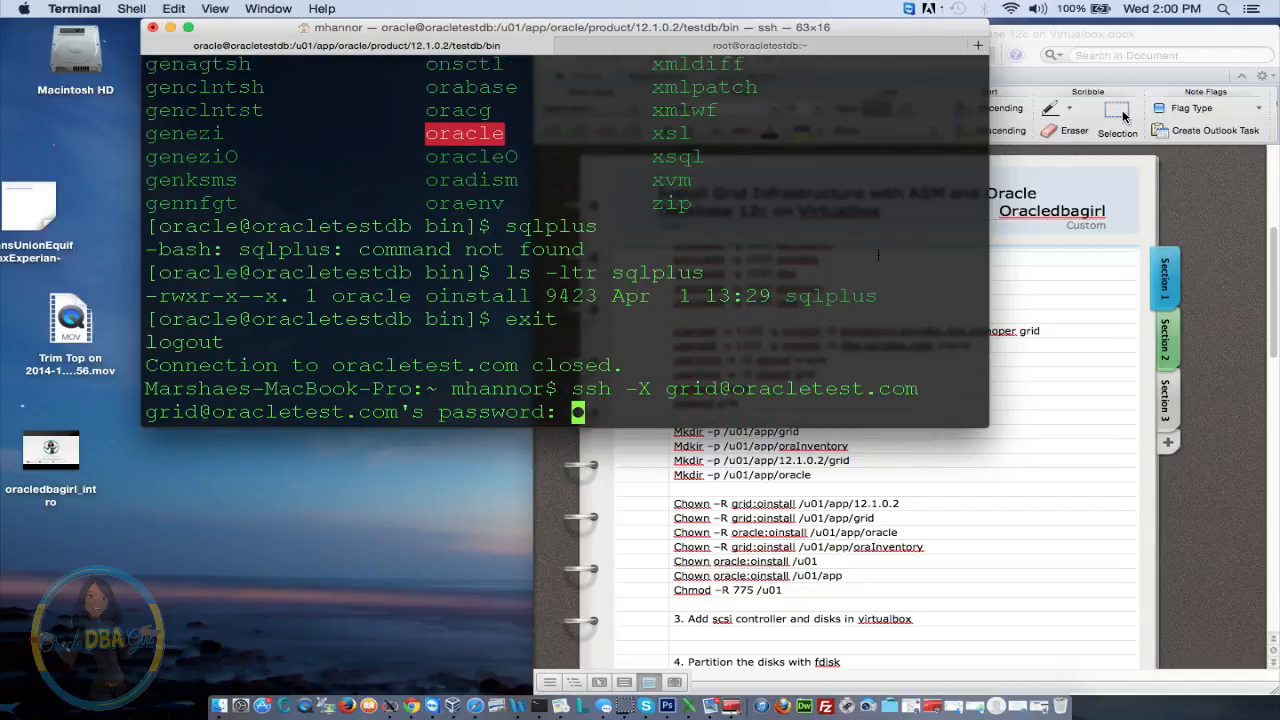
{"action": "key", "text": "Return"}
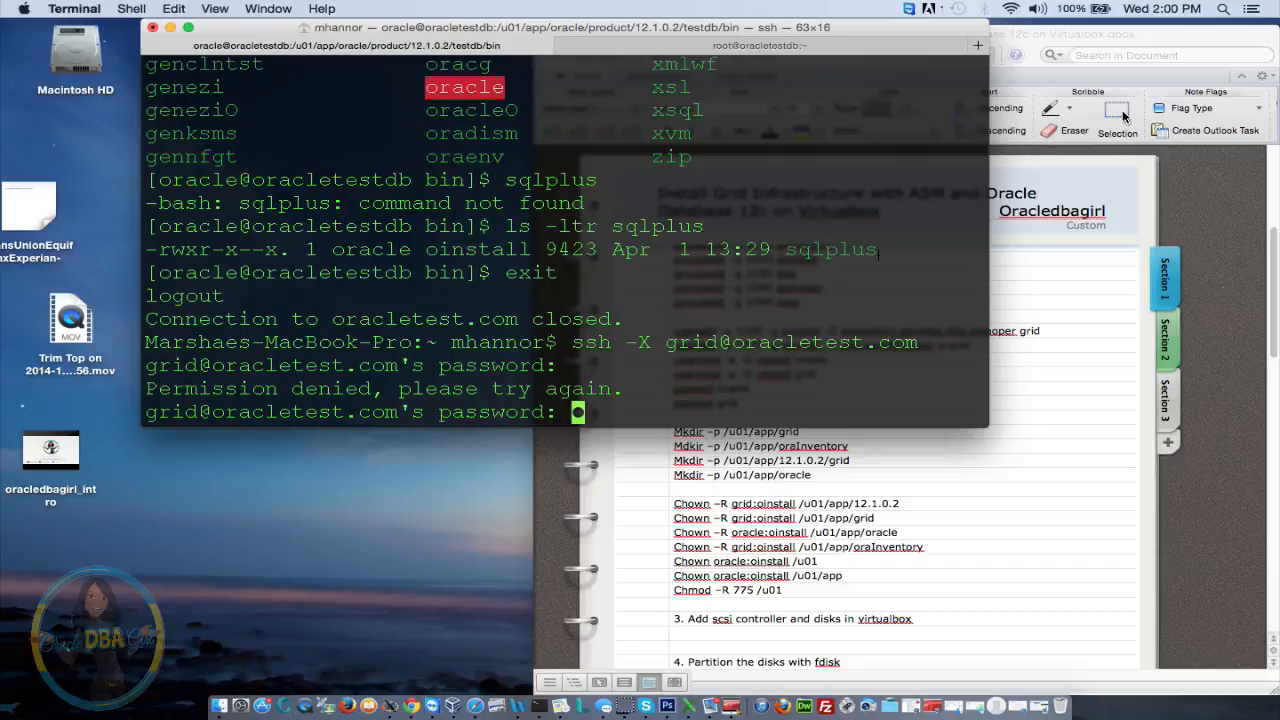
{"action": "key", "text": "Return"}
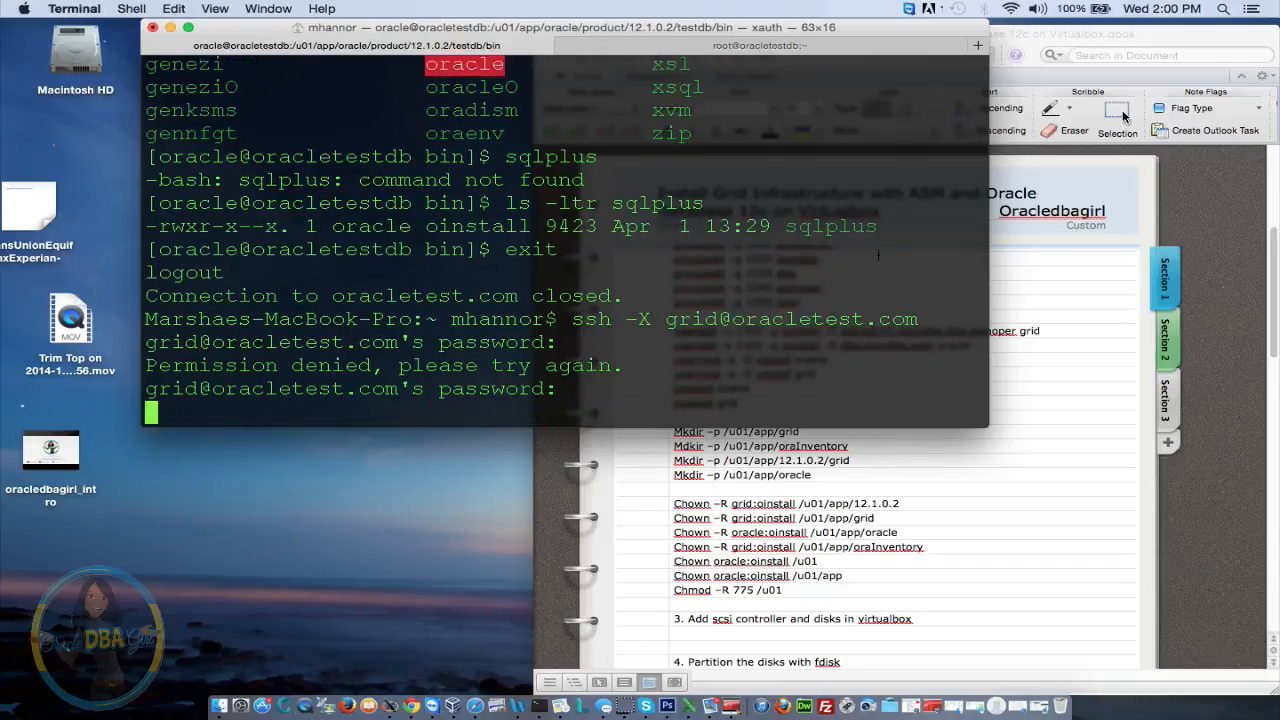
Change into /u01/app/12.1.0.2/grid/bin and list its contents
{"action": "type", "text": "cd "}
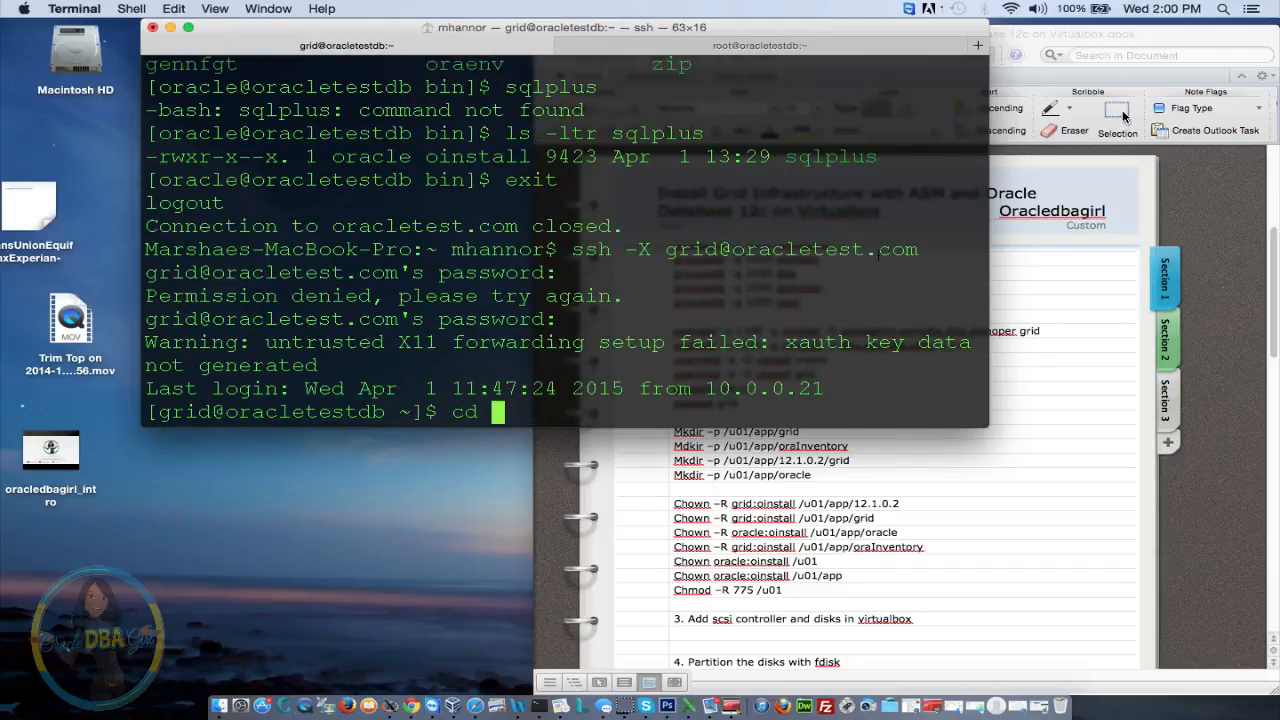
{"action": "type", "text": "/u"}
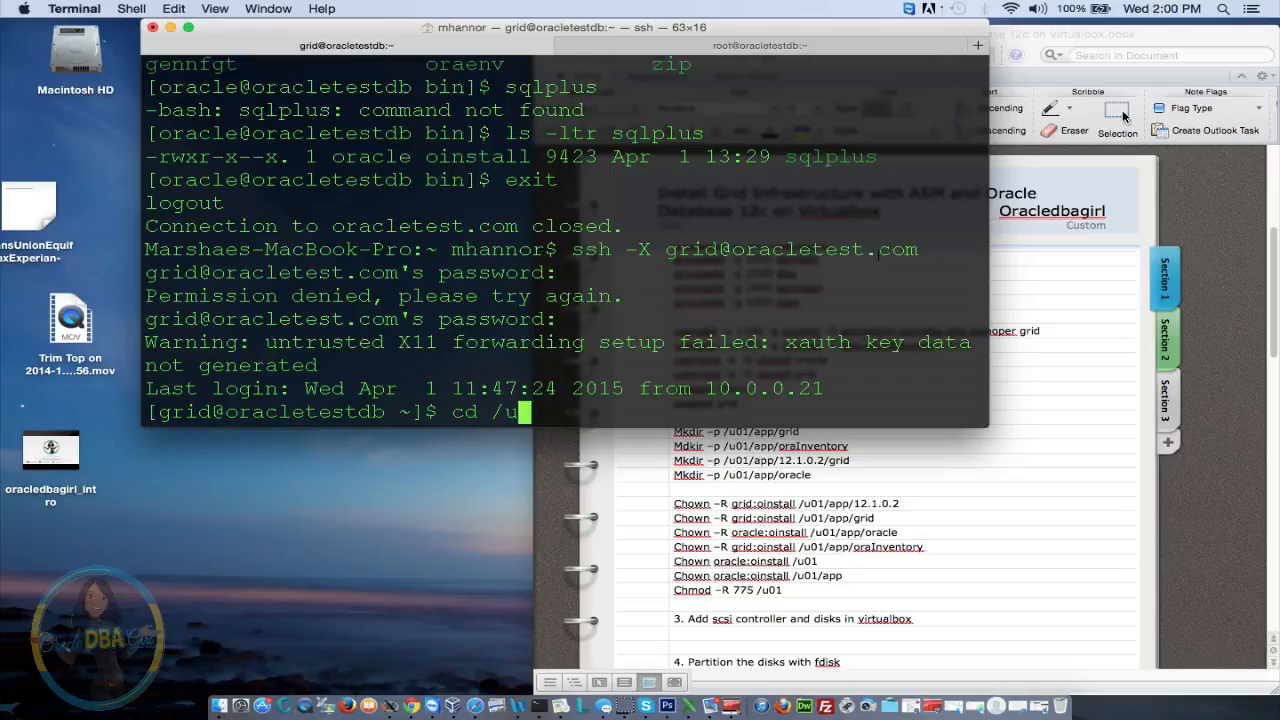
{"action": "type", "text": "01"}
{"action": "key", "text": "Return"}
{"action": "type", "text": "ls"}
{"action": "key", "text": "Return"}
{"action": "type", "text": "cd app"}
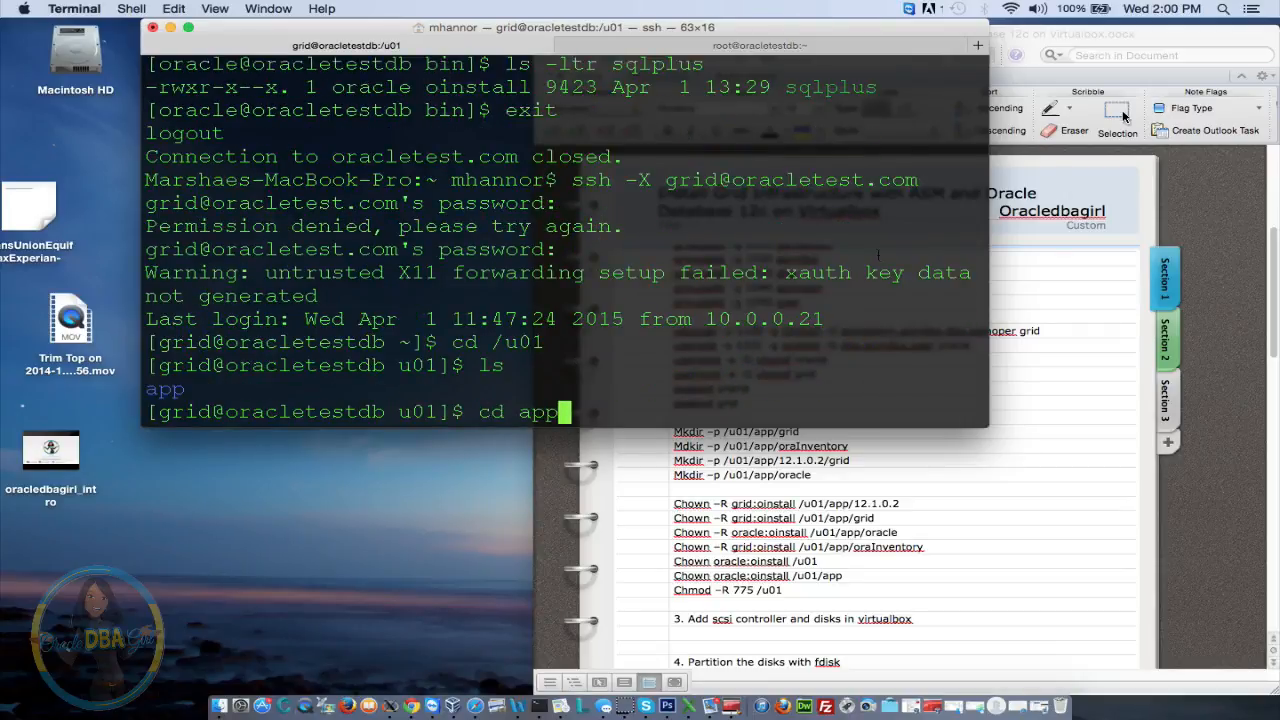
{"action": "key", "text": "Return"}
{"action": "type", "text": "cd 12"}
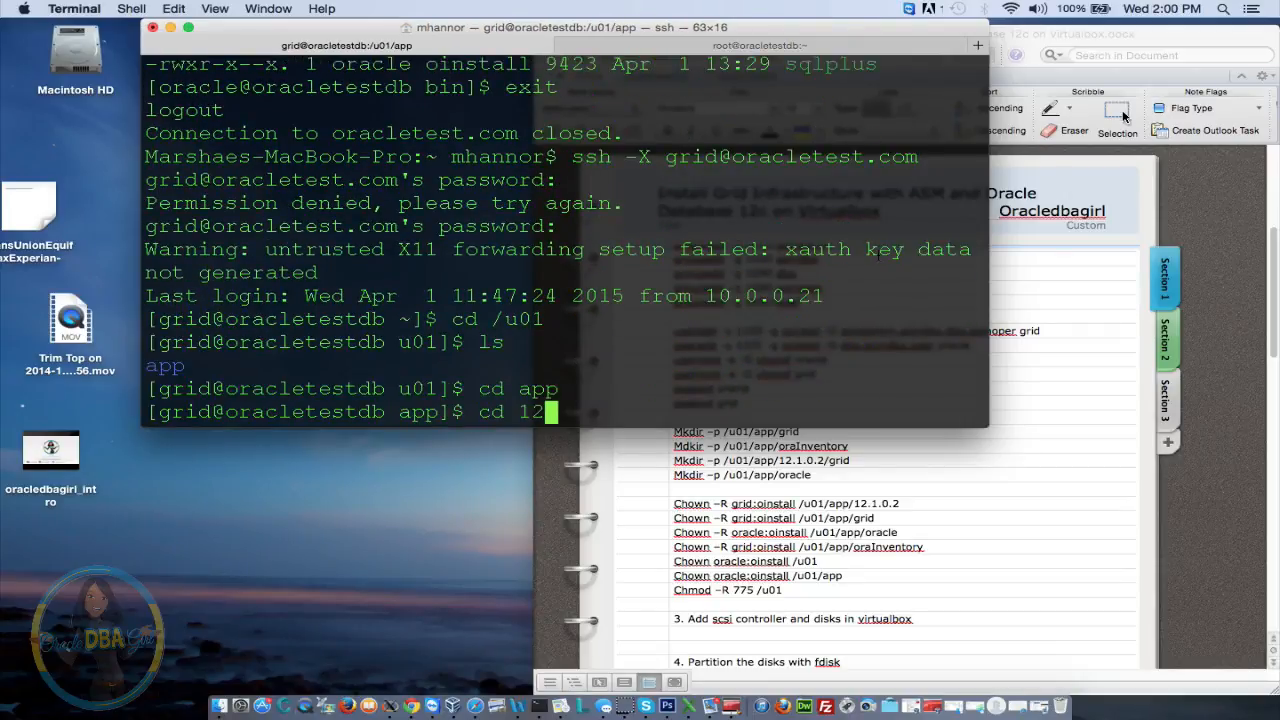
{"action": "key", "text": "Tab"}
{"action": "type", "text": "g"}
{"action": "key", "text": "Tab"}
{"action": "type", "text": "b"}
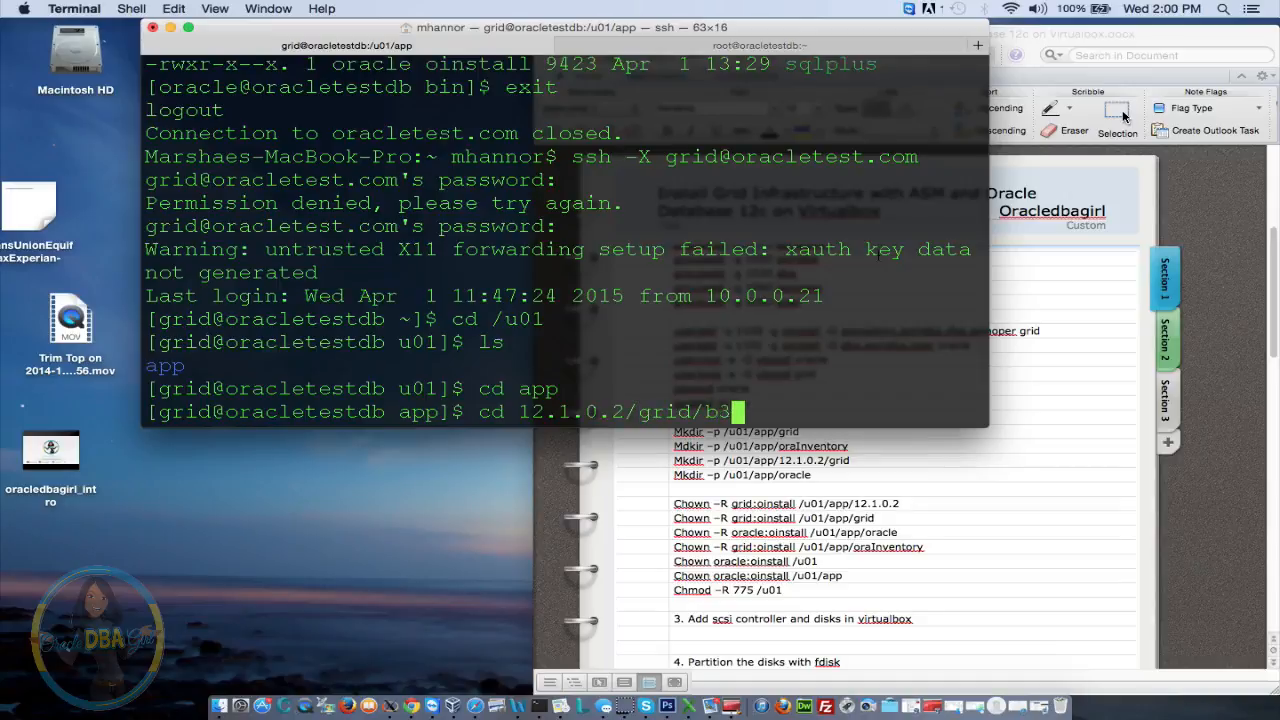
{"action": "key", "text": "Tab"}
{"action": "key", "text": "Return"}
{"action": "type", "text": "ls"}
{"action": "key", "text": "Return"}
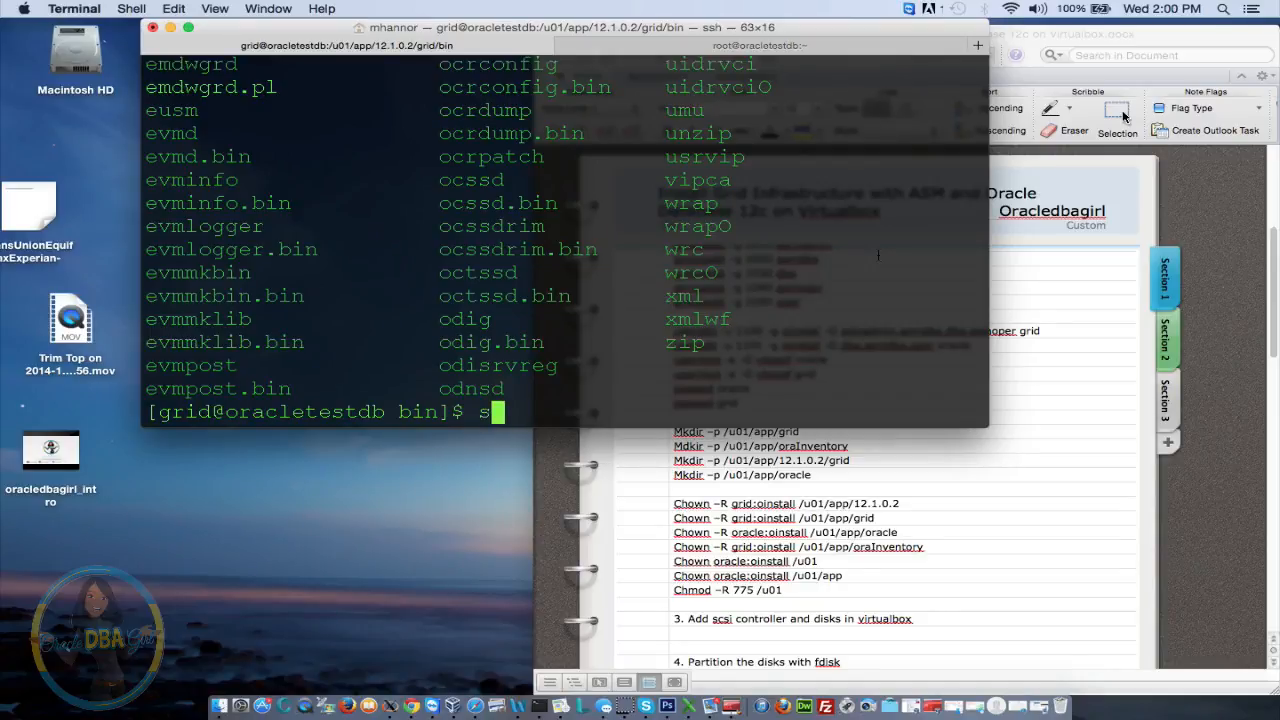
Try running sqlplus '/as sysasm', fixing the command-name typo and rerunning it
{"action": "type", "text": "sqlplud "}
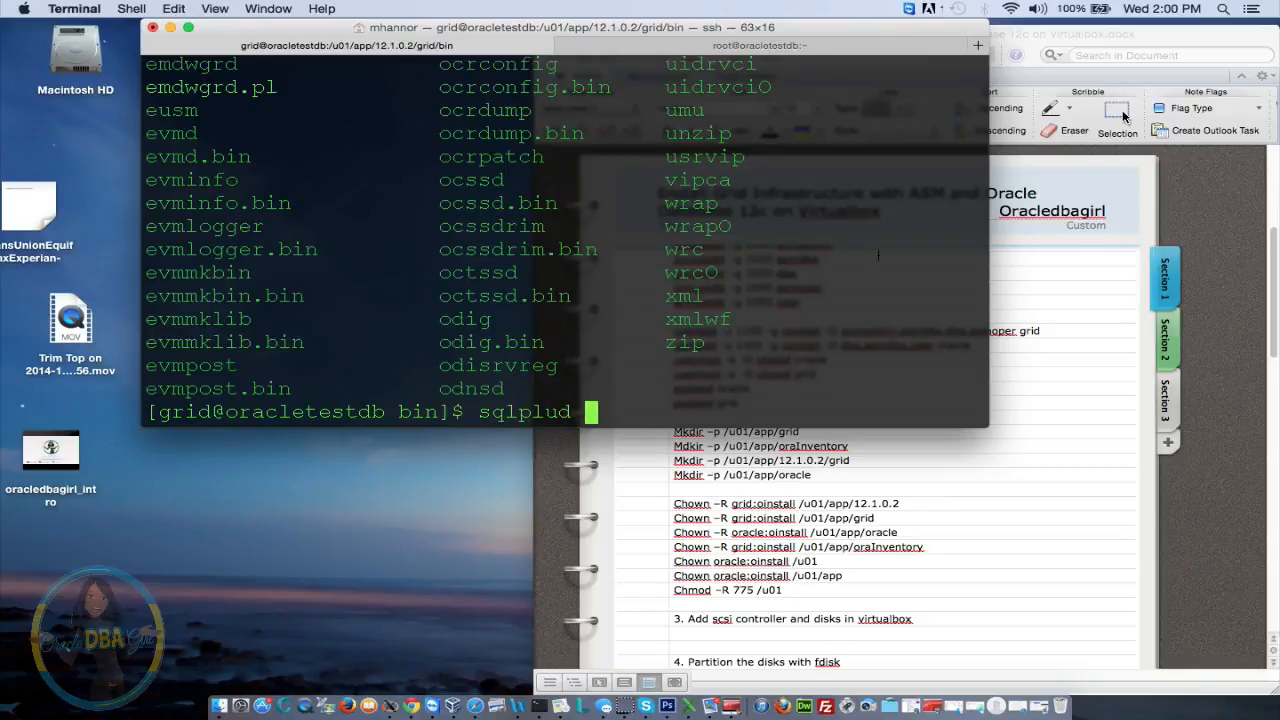
{"action": "type", "text": "/sd"}
{"action": "key", "text": "BackSpace"}
{"action": "key", "text": "BackSpace"}
{"action": "key", "text": "BackSpace"}
{"action": "type", "text": "'/sd"}
{"action": "key", "text": "BackSpace"}
{"action": "key", "text": "BackSpace"}
{"action": "type", "text": "as "}
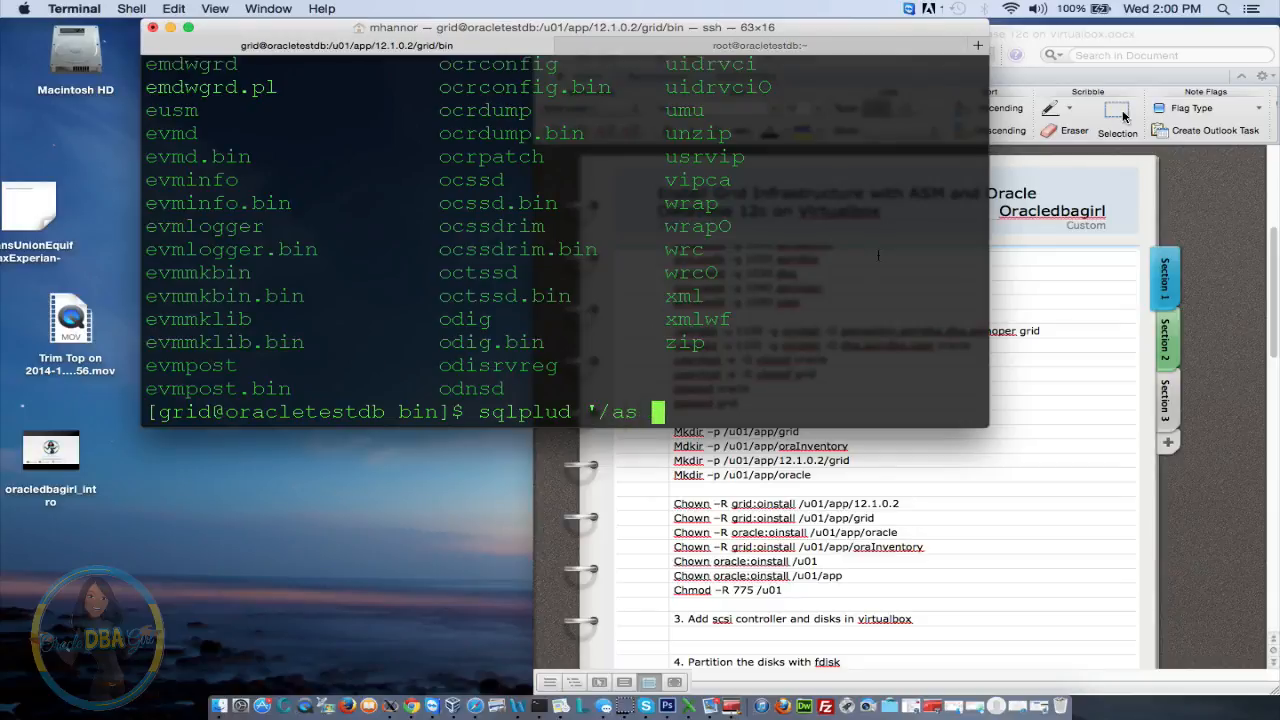
{"action": "type", "text": "sysman"}
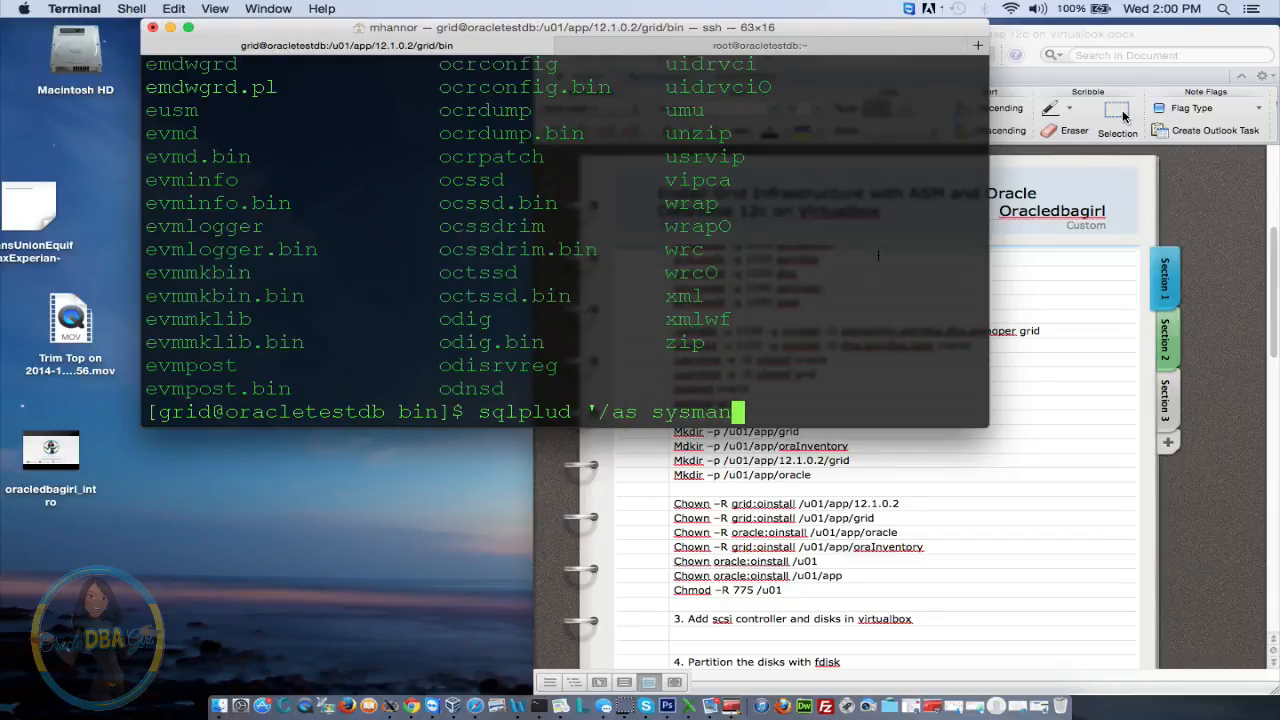
{"action": "key", "text": "BackSpace"}
{"action": "key", "text": "BackSpace"}
{"action": "key", "text": "BackSpace"}
{"action": "type", "text": "asm'"}
{"action": "key", "text": "Return"}
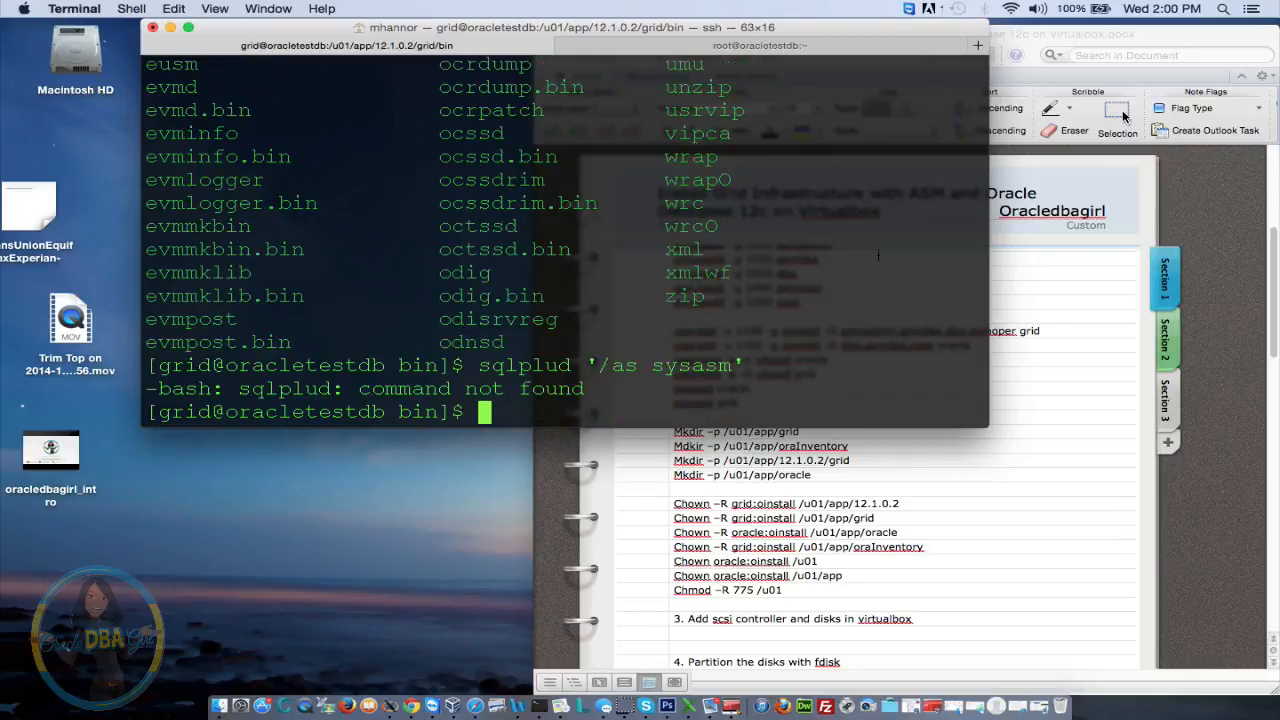
{"action": "key", "text": "Up"}
{"action": "key", "text": "Left"}
{"action": "key", "text": "Left"}
{"action": "key", "text": "Left"}
{"action": "key", "text": "Left"}
{"action": "key", "text": "Left"}
{"action": "key", "text": "Left"}
{"action": "key", "text": "Left"}
{"action": "key", "text": "Left"}
{"action": "key", "text": "Left"}
{"action": "key", "text": "Left"}
{"action": "key", "text": "Left"}
{"action": "key", "text": "Left"}
{"action": "key", "text": "Left"}
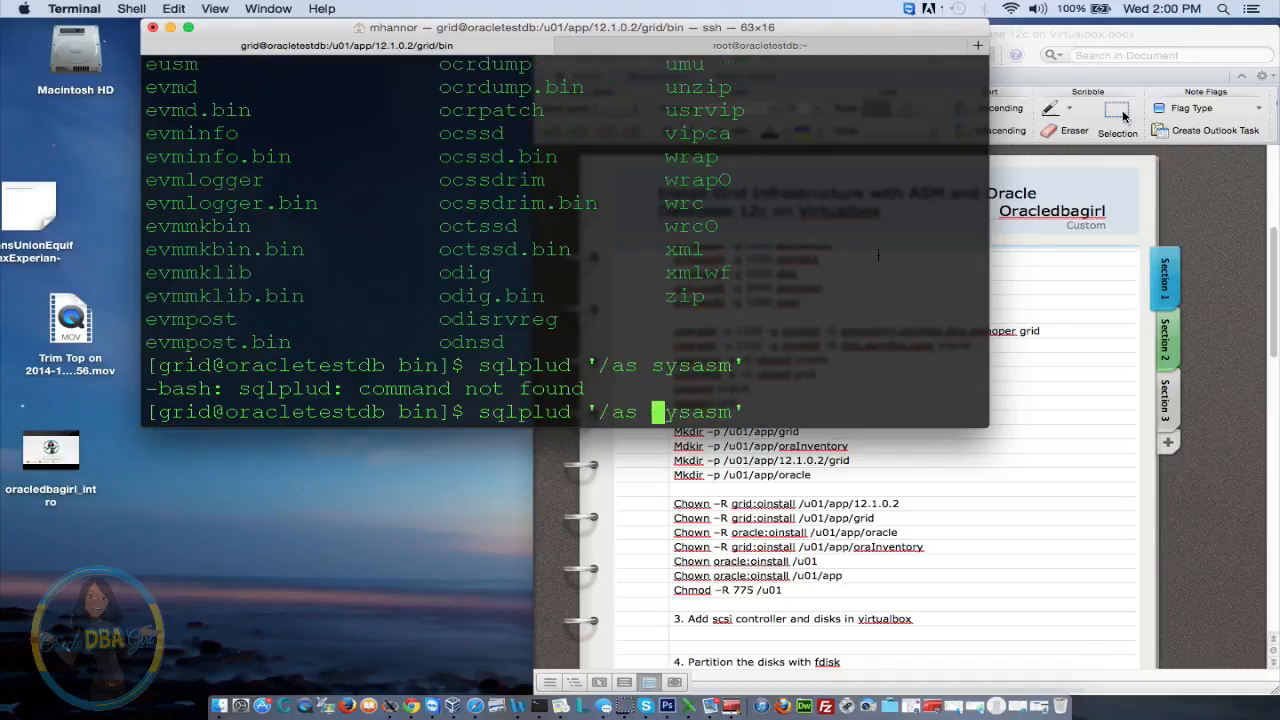
{"action": "key", "text": "BackSpace"}
{"action": "type", "text": "s"}
{"action": "key", "text": "Return"}
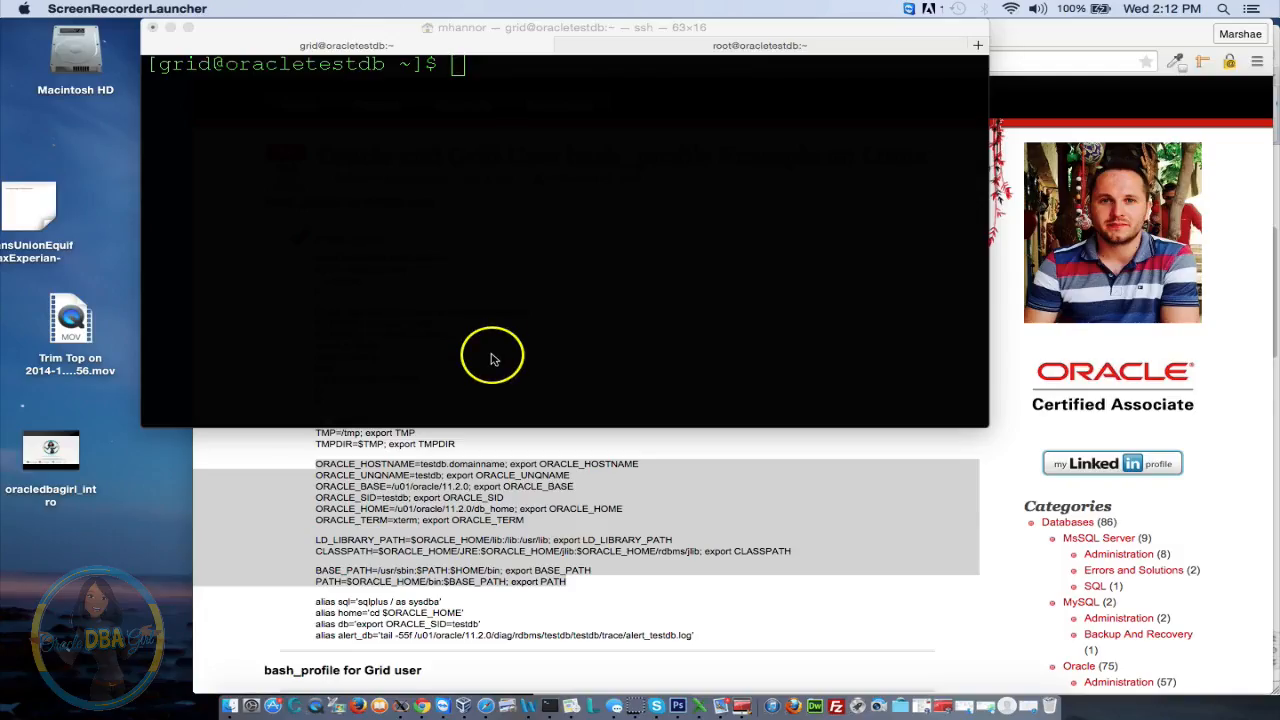
Run sqlplus '/as sysdba' as grid to reach the Oracle 12.1.0.2 SQL> prompt
{"action": "left_click", "coordinate": [501, 170]}
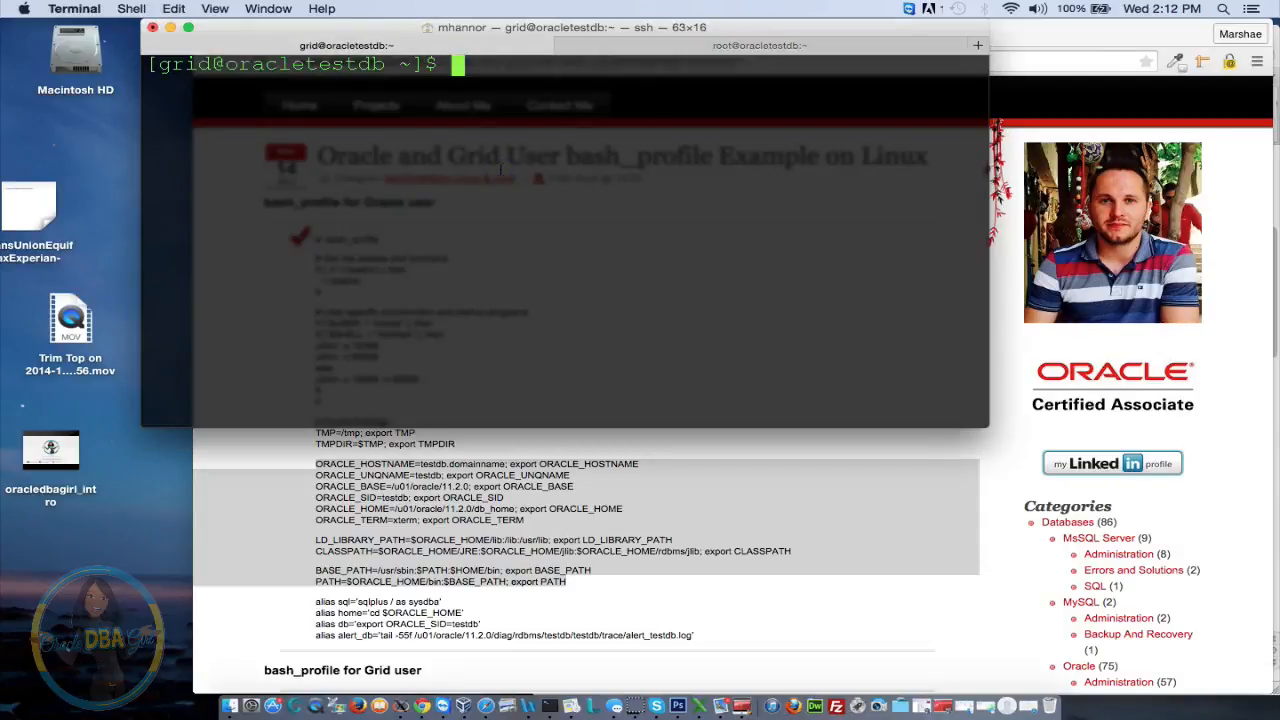
{"action": "type", "text": "sqlplus "}
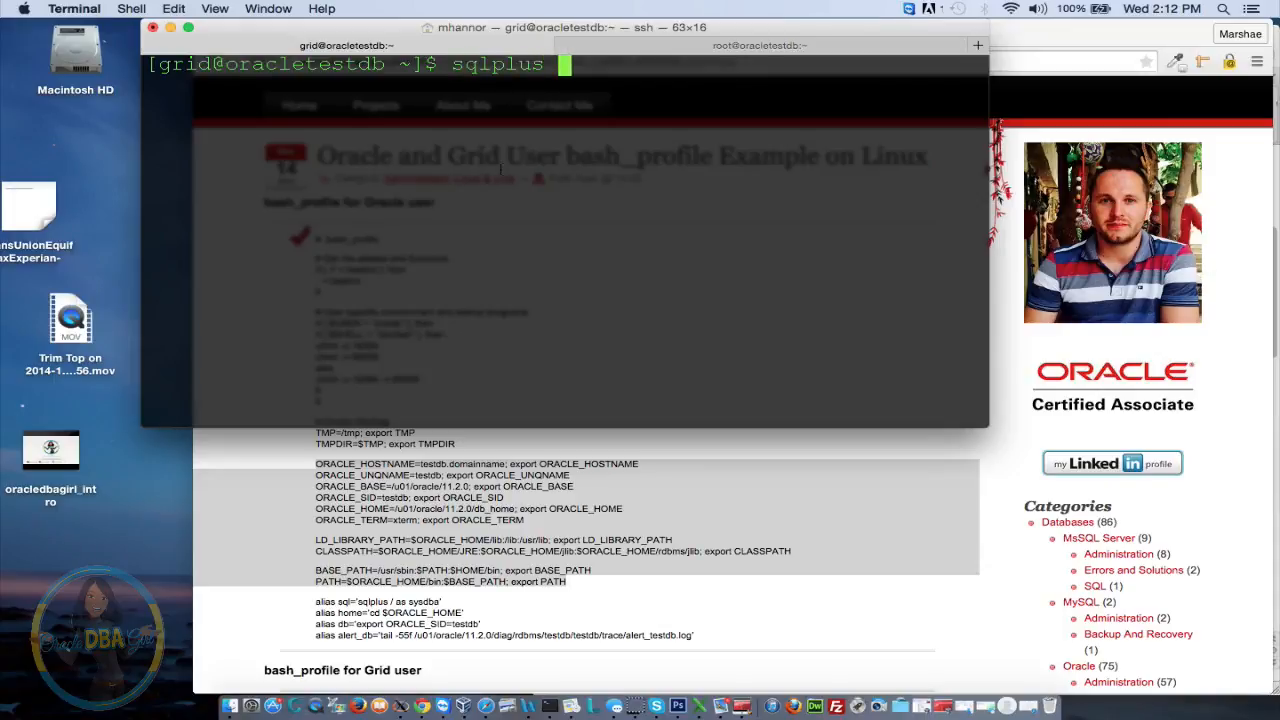
{"action": "type", "text": "'/as sys"}
{"action": "type", "text": "dba'"}
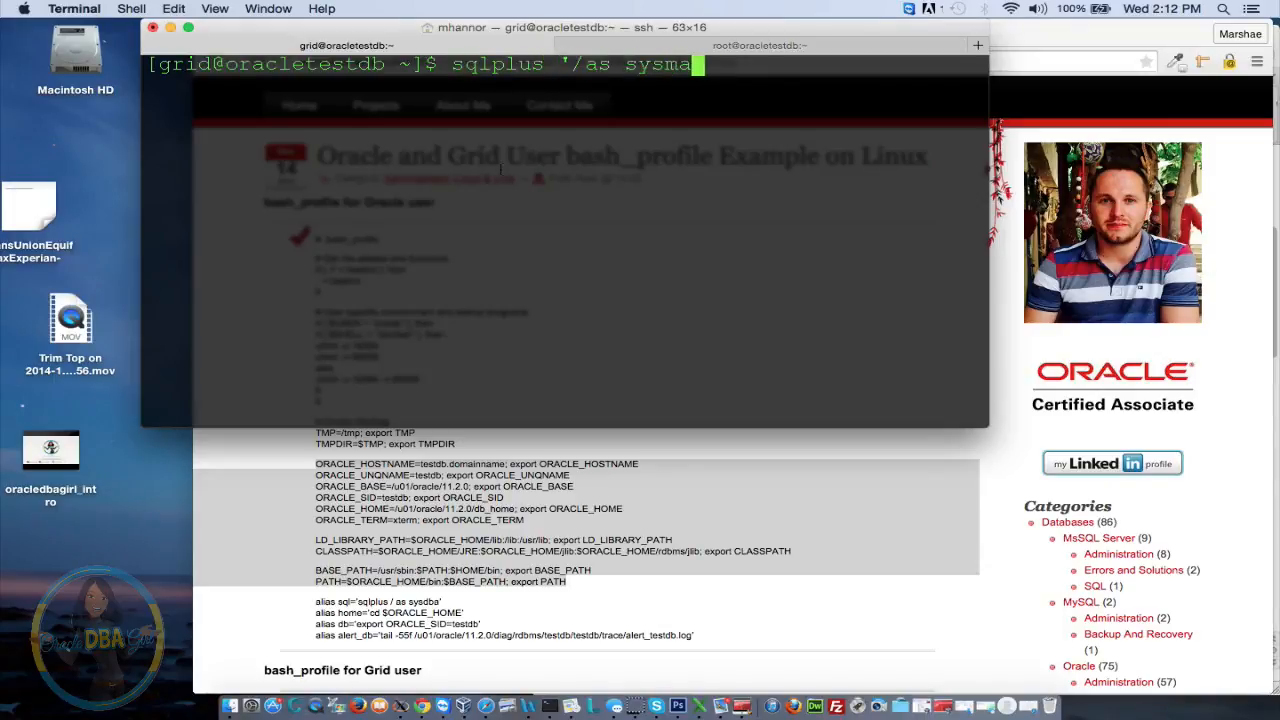
{"action": "key", "text": "Return"}
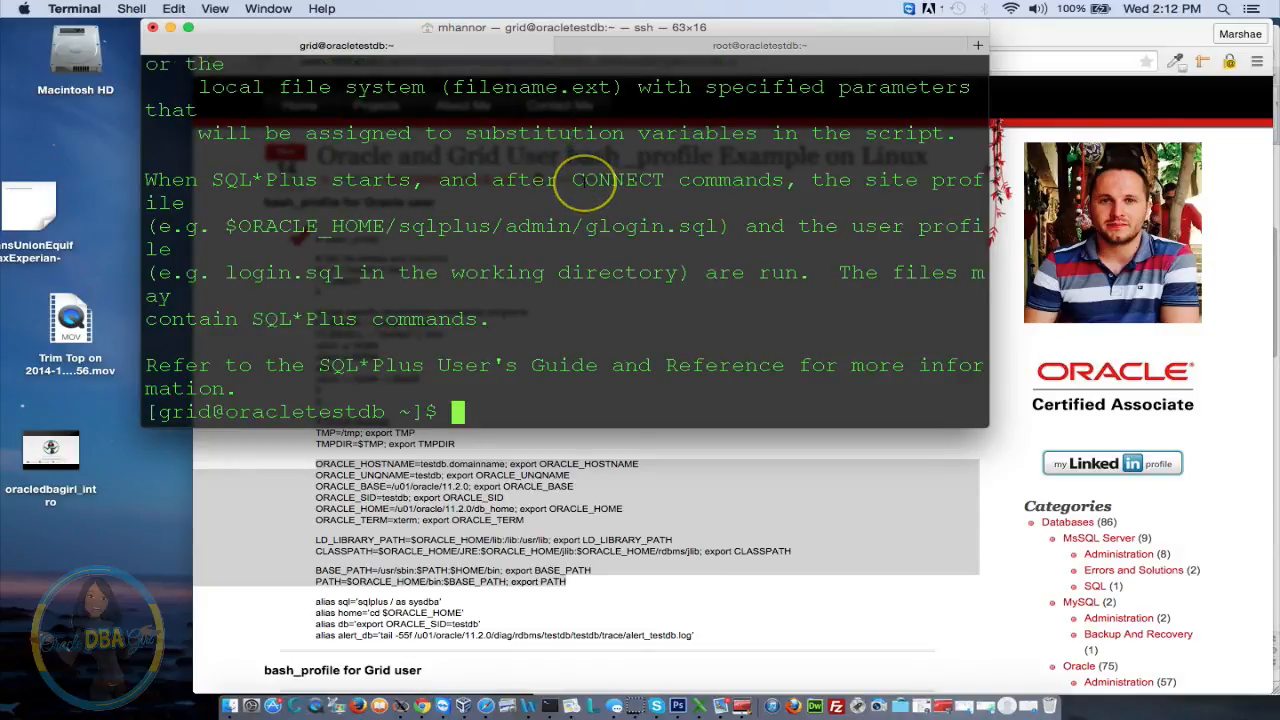
{"action": "key", "text": "Up"}
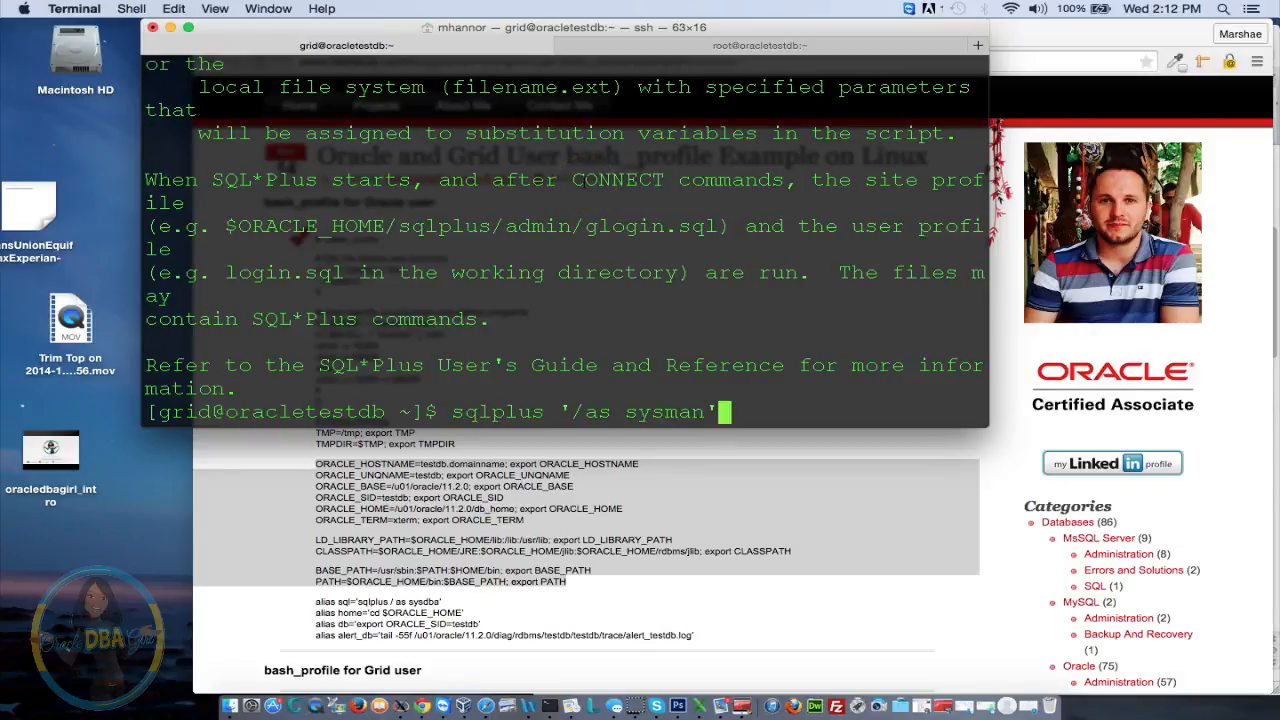
{"action": "key", "text": "BackSpace"}
{"action": "key", "text": "BackSpace"}
{"action": "key", "text": "BackSpace"}
{"action": "key", "text": "BackSpace"}
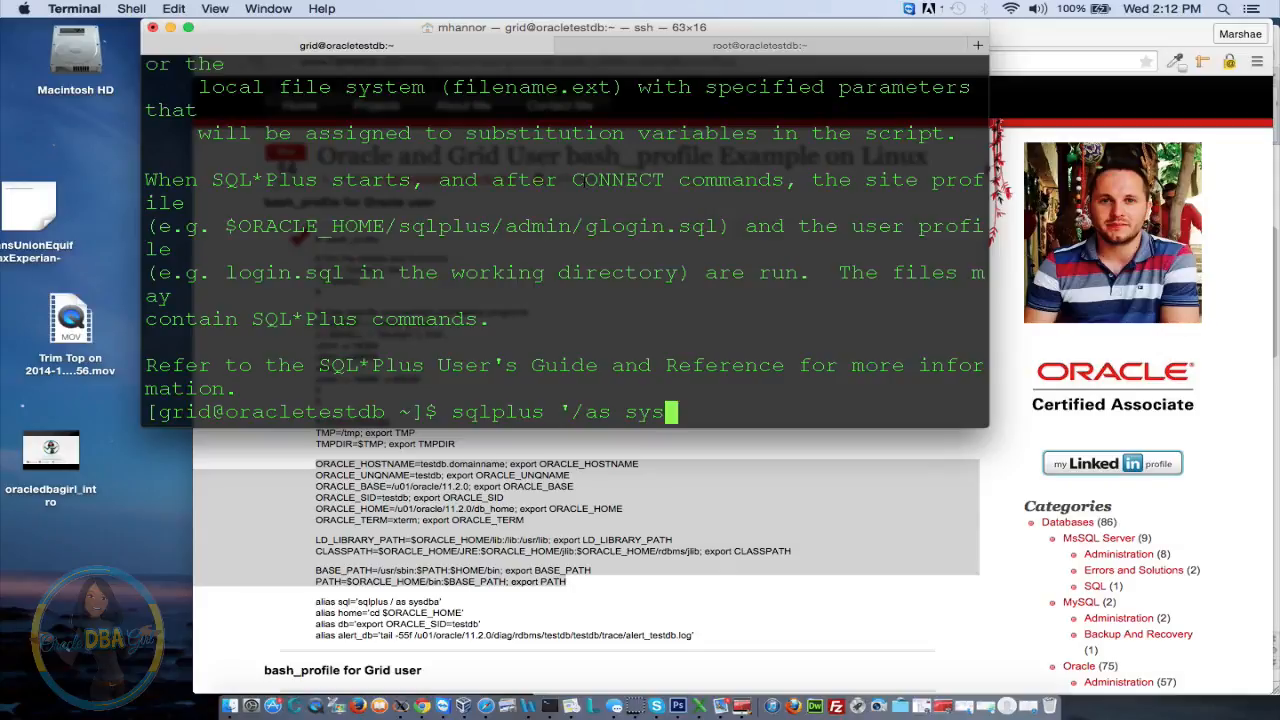
{"action": "type", "text": "dba'"}
{"action": "key", "text": "Return"}
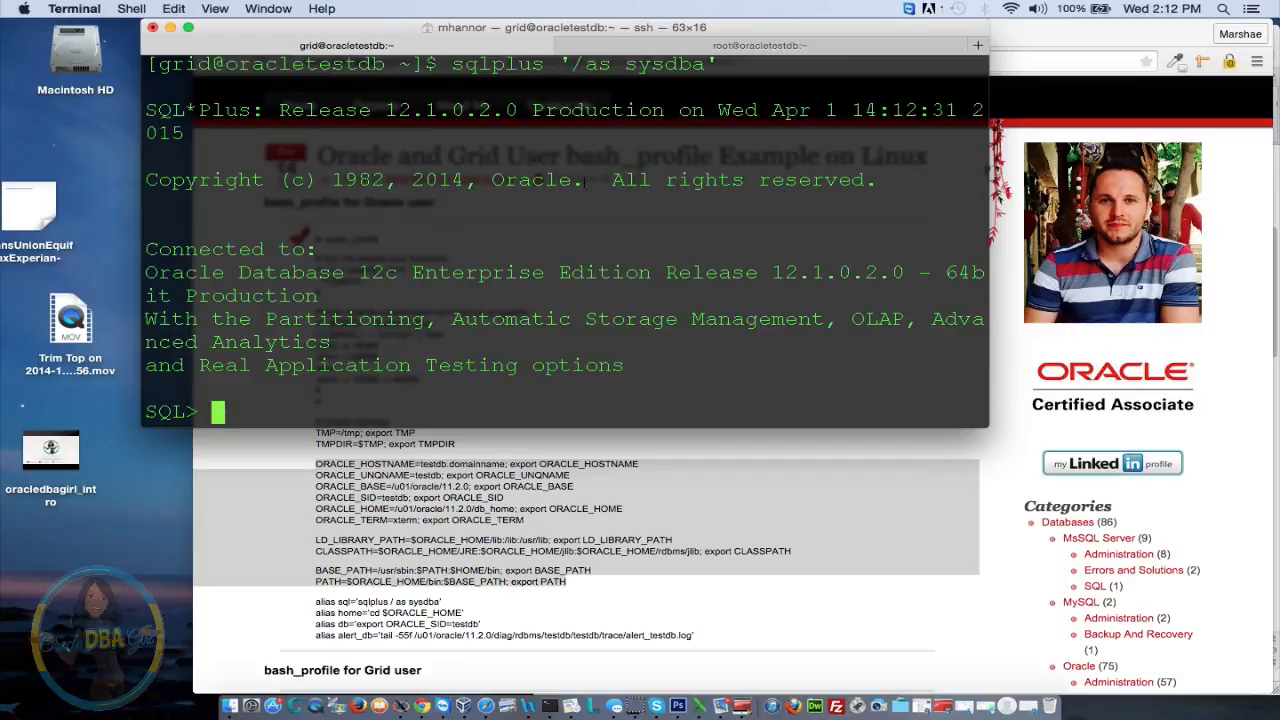
Query v$diskgroup, then v$asm_diskgroup, which lists only the DATA disk group
{"action": "type", "text": "select "}
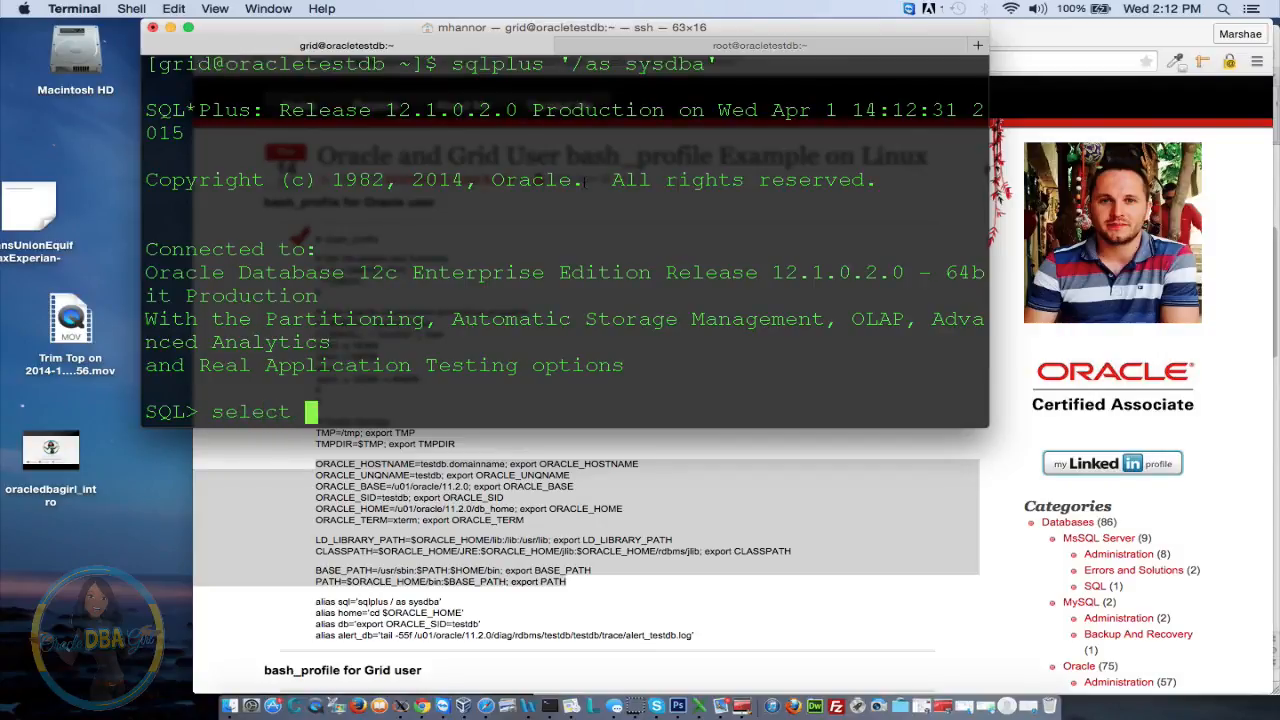
{"action": "type", "text": "name from "}
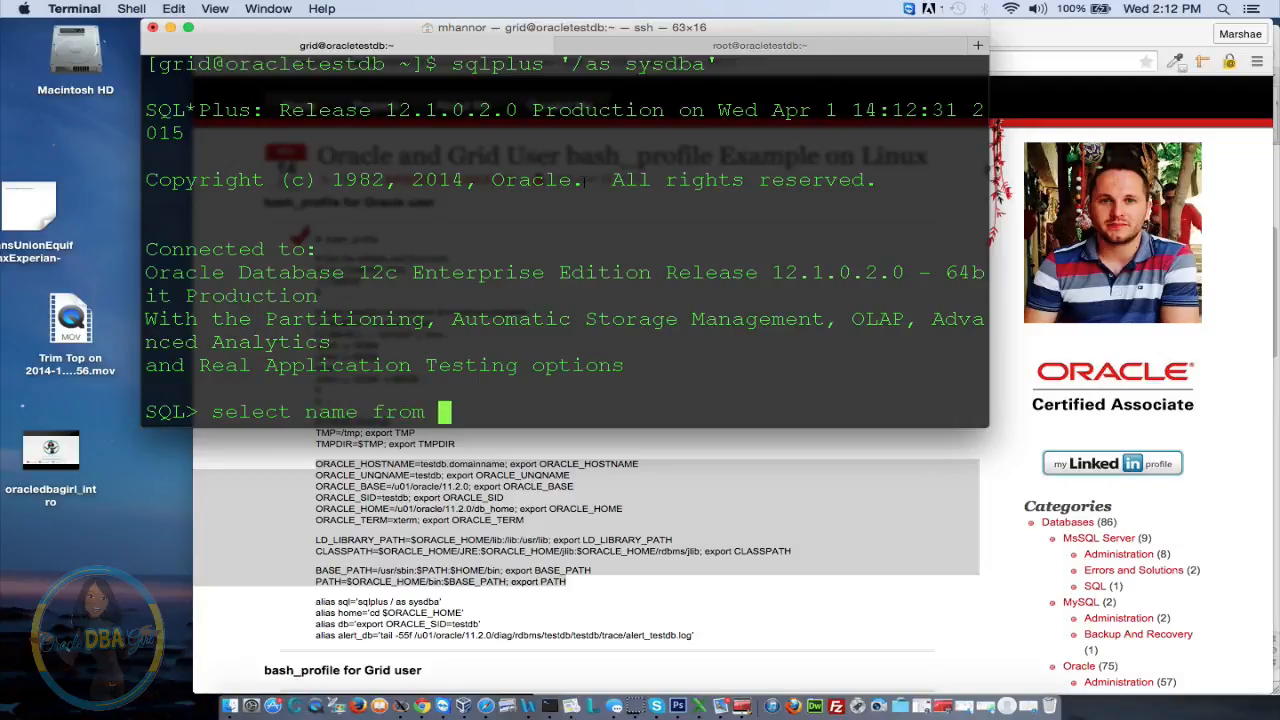
{"action": "type", "text": "v$disk"}
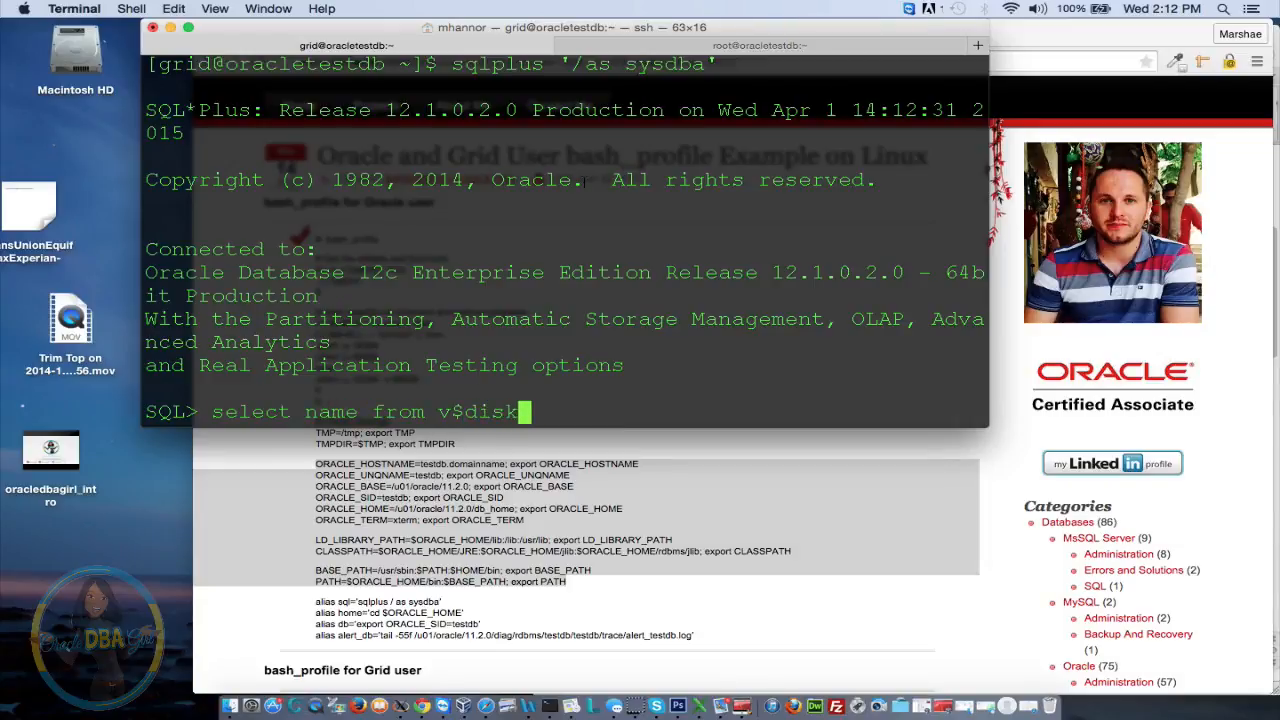
{"action": "type", "text": "group;"}
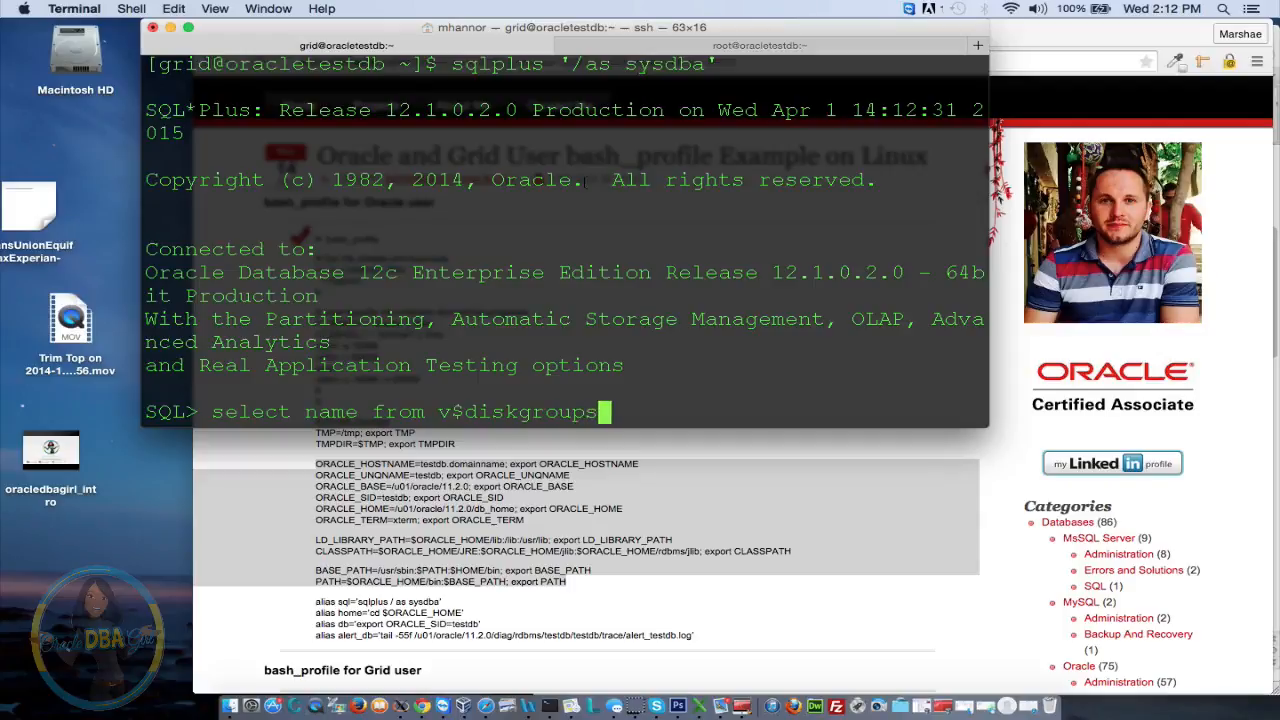
{"action": "key", "text": "Return"}
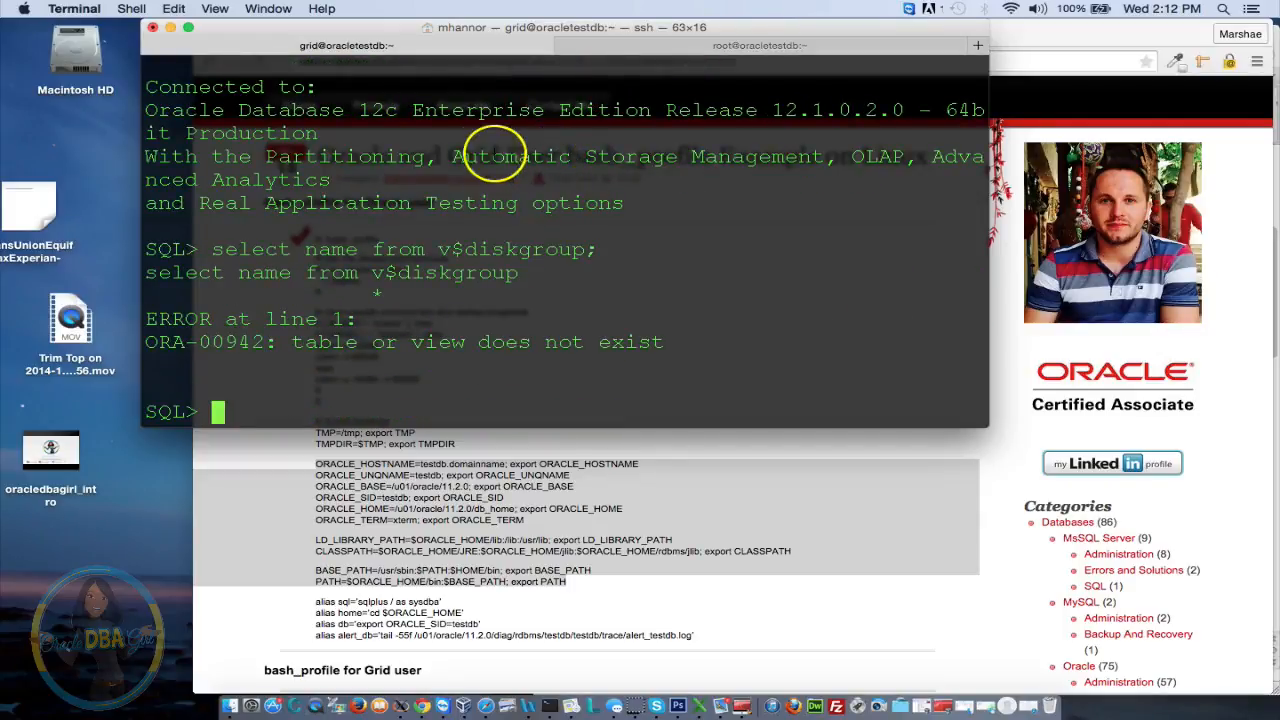
{"action": "type", "text": "selec"}
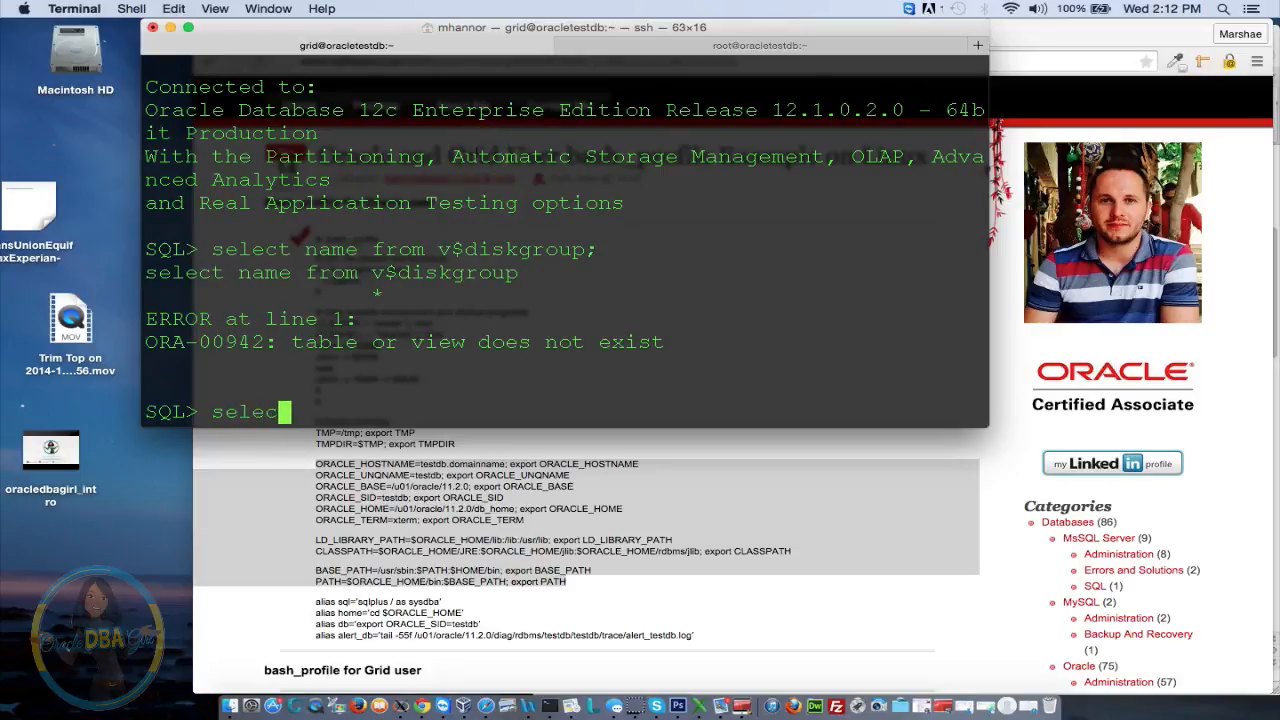
{"action": "type", "text": "t name from "}
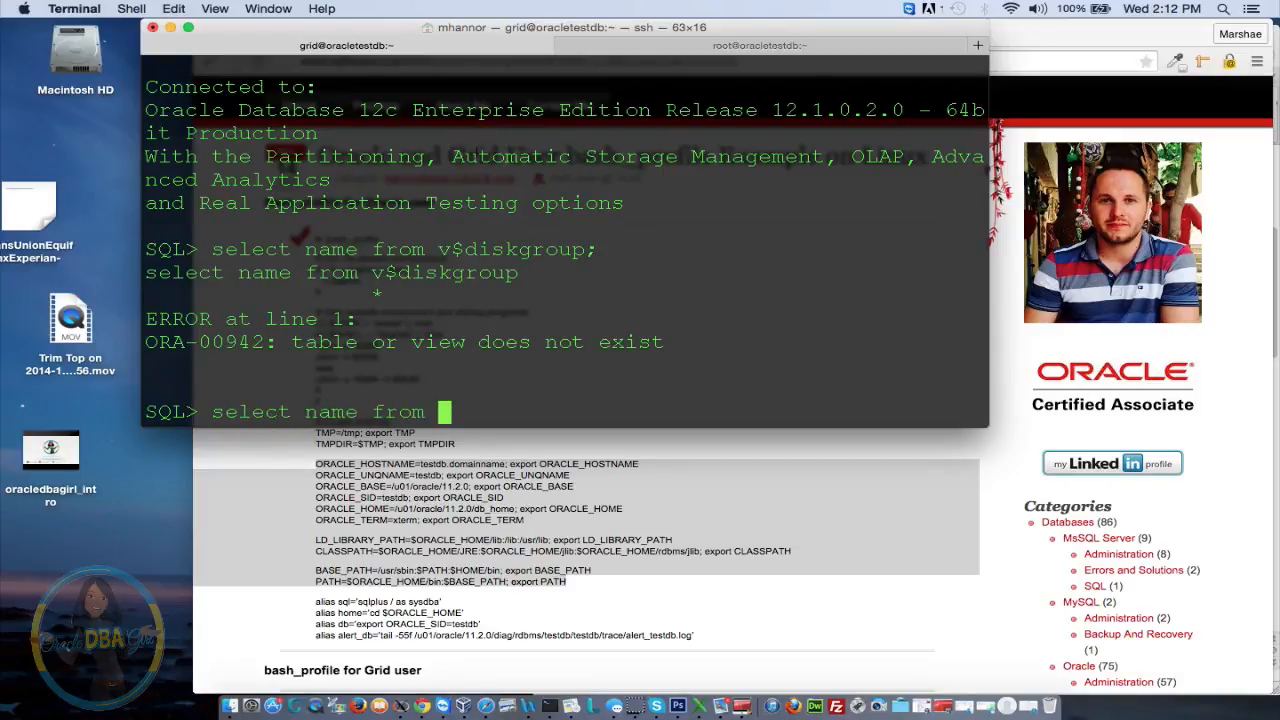
{"action": "type", "text": "v$asm"}
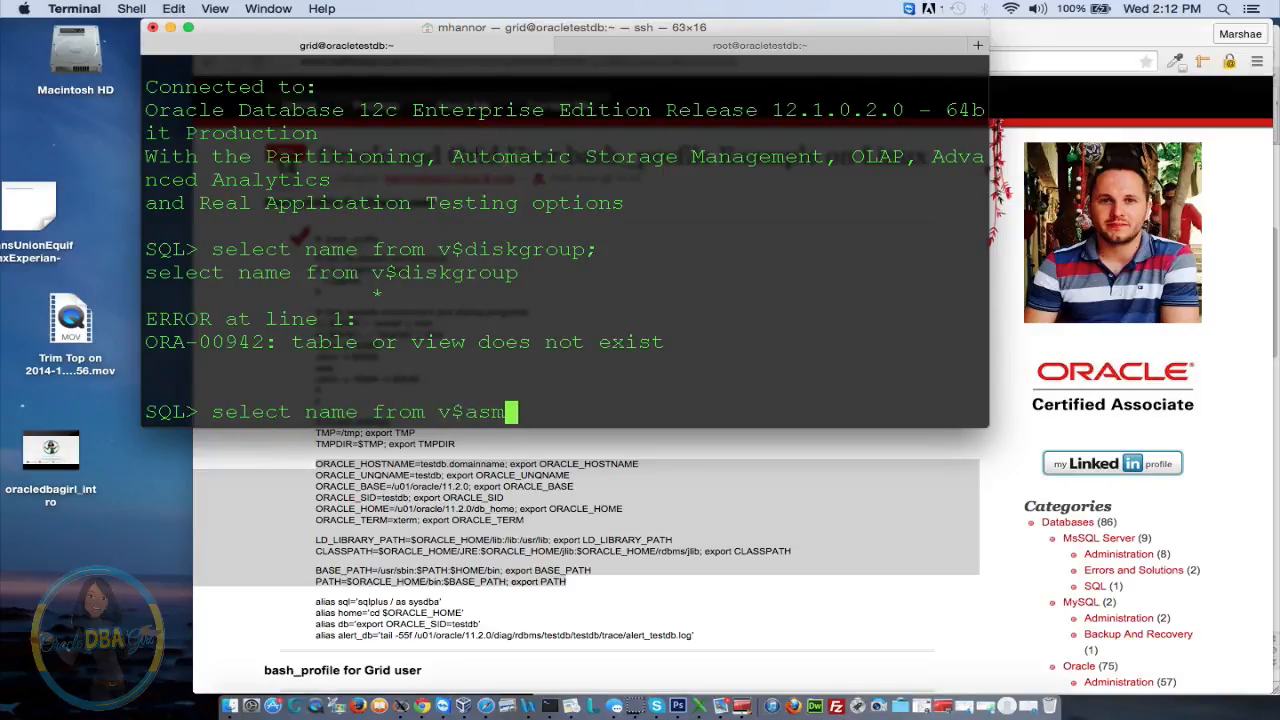
{"action": "type", "text": "_diskg"}
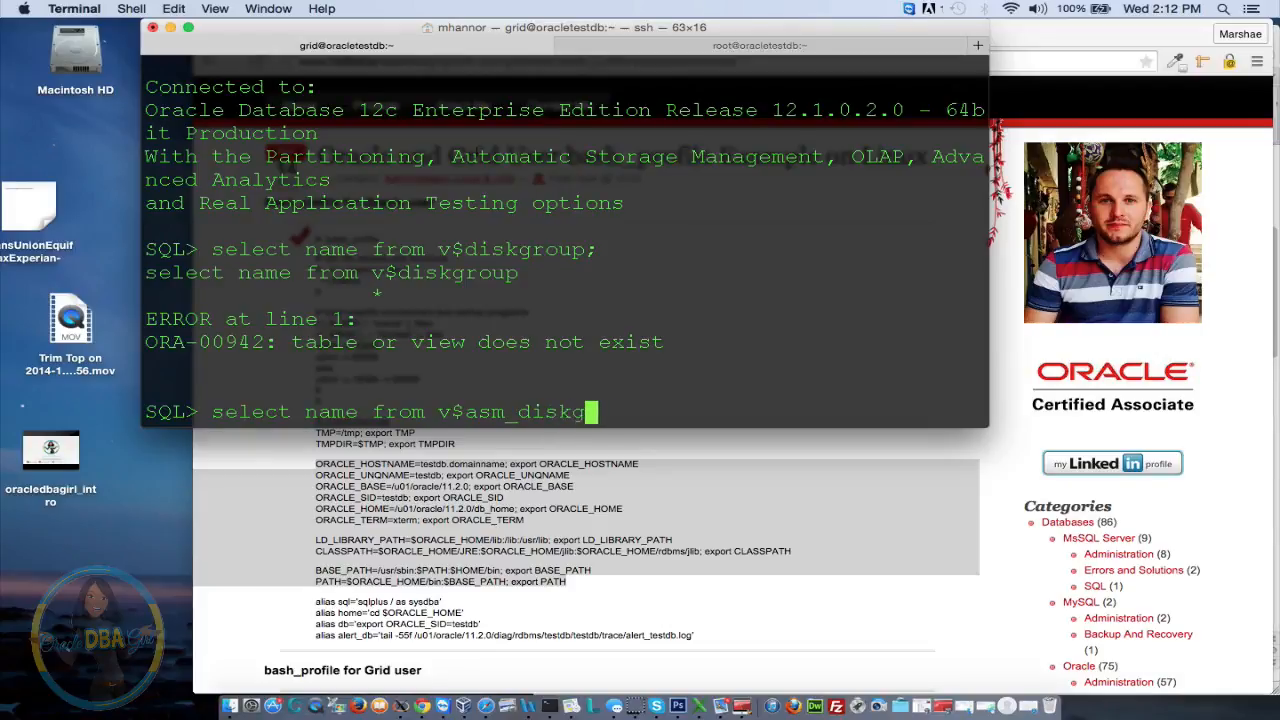
{"action": "type", "text": "roup;"}
{"action": "key", "text": "Return"}
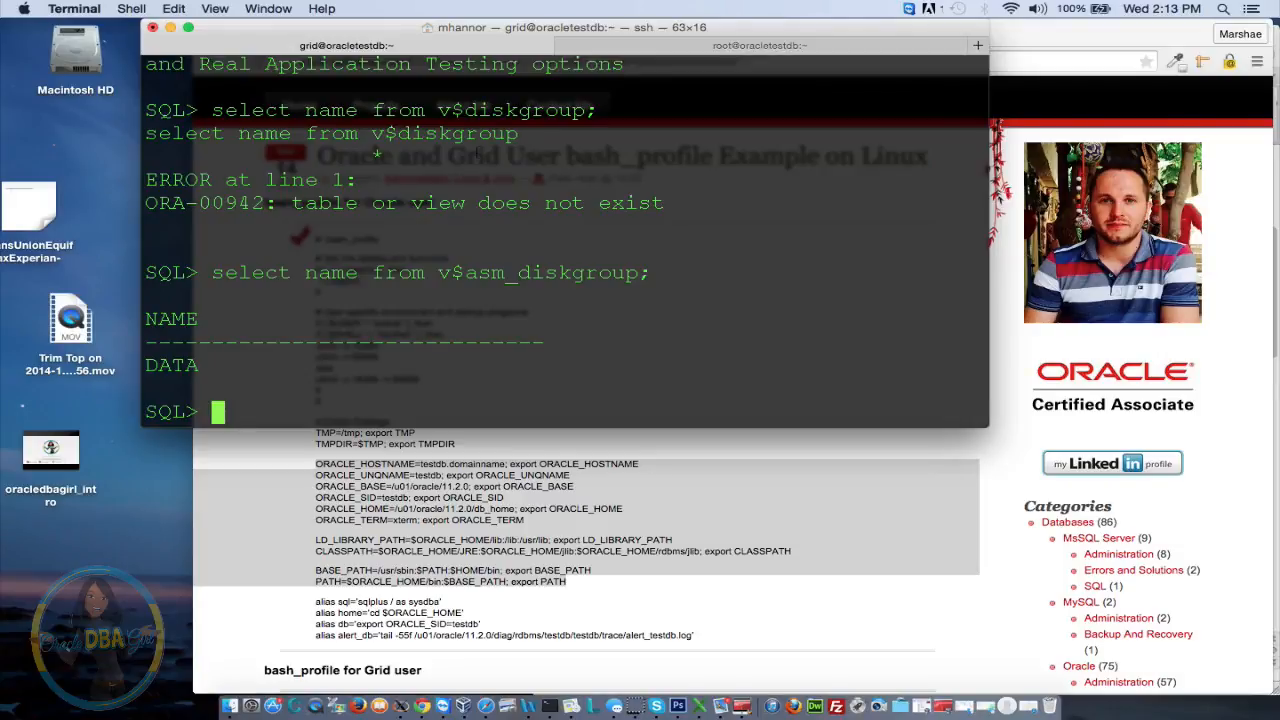
Exit SQL*Plus and log out of the grid ssh session
{"action": "type", "text": "exit"}
{"action": "key", "text": "Return"}
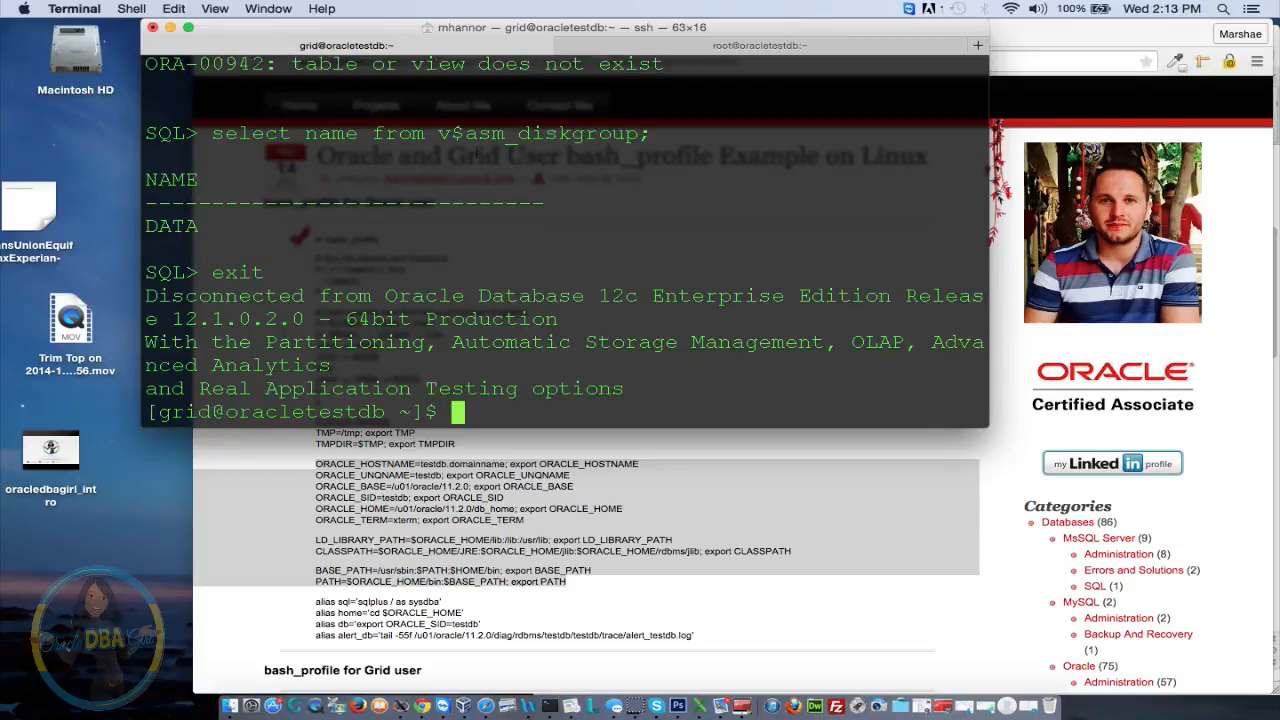
{"action": "type", "text": "exit"}
{"action": "key", "text": "Return"}
Log in via ssh -X as oracle and connect with sqlplus '/as sysdba'
{"action": "key", "text": "Up"}
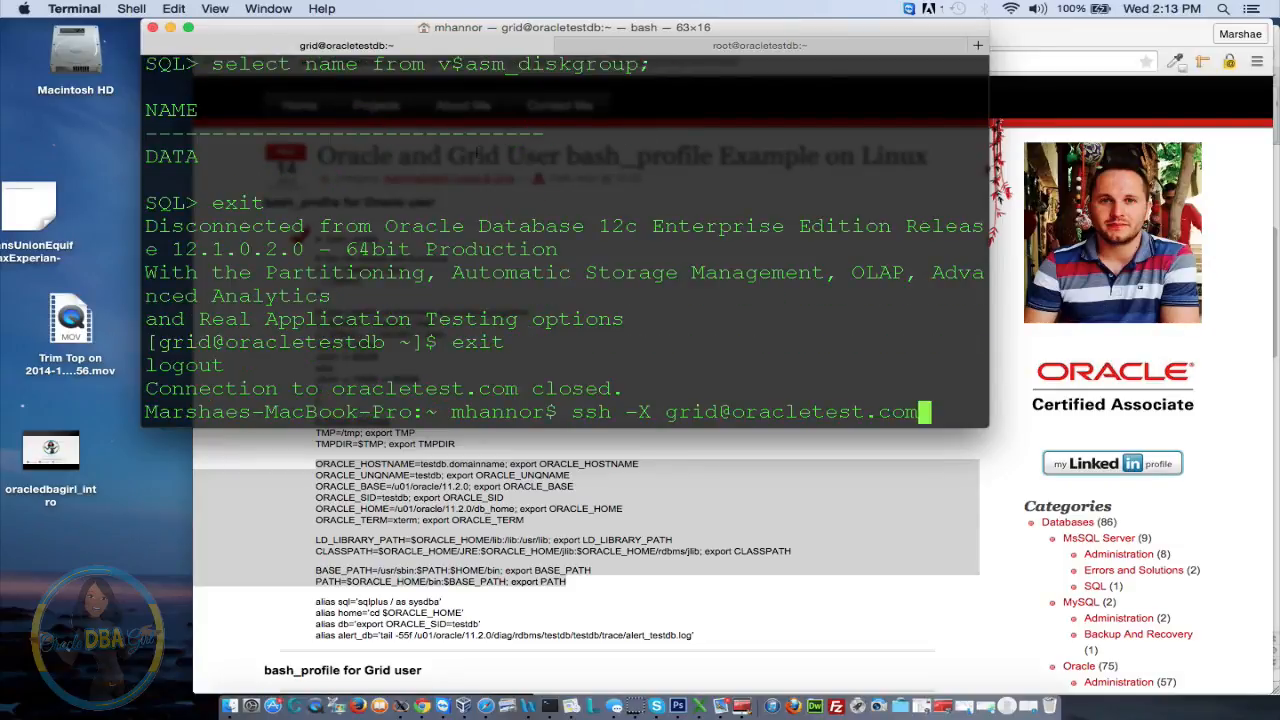
{"action": "key", "text": "Up"}
{"action": "key", "text": "Return"}
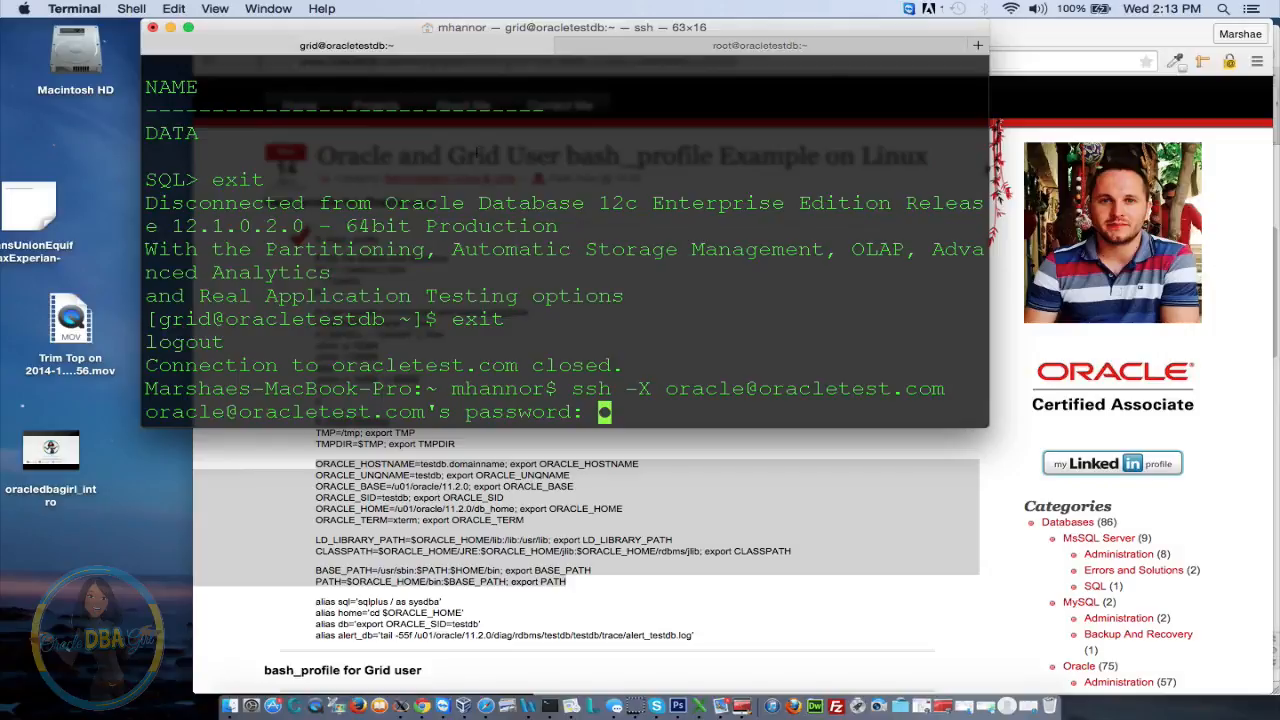
{"action": "key", "text": "Return"}
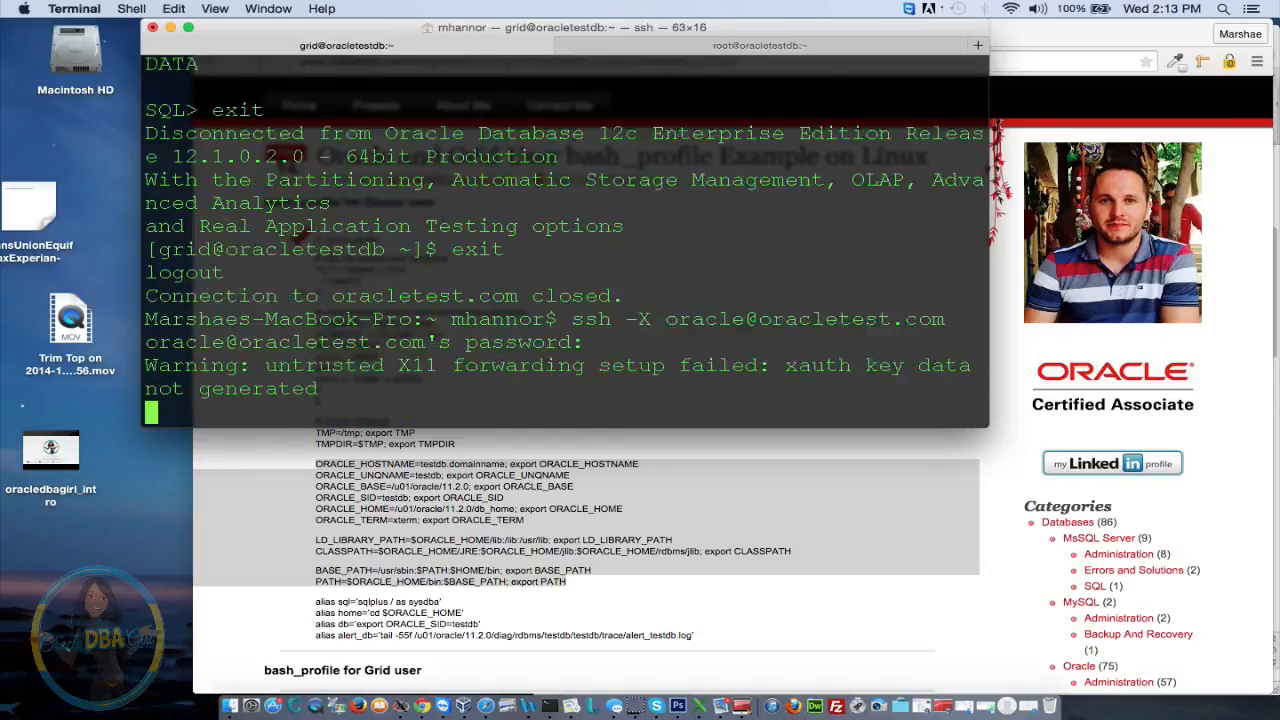
{"action": "type", "text": "sqlplus '/as sysdba"}
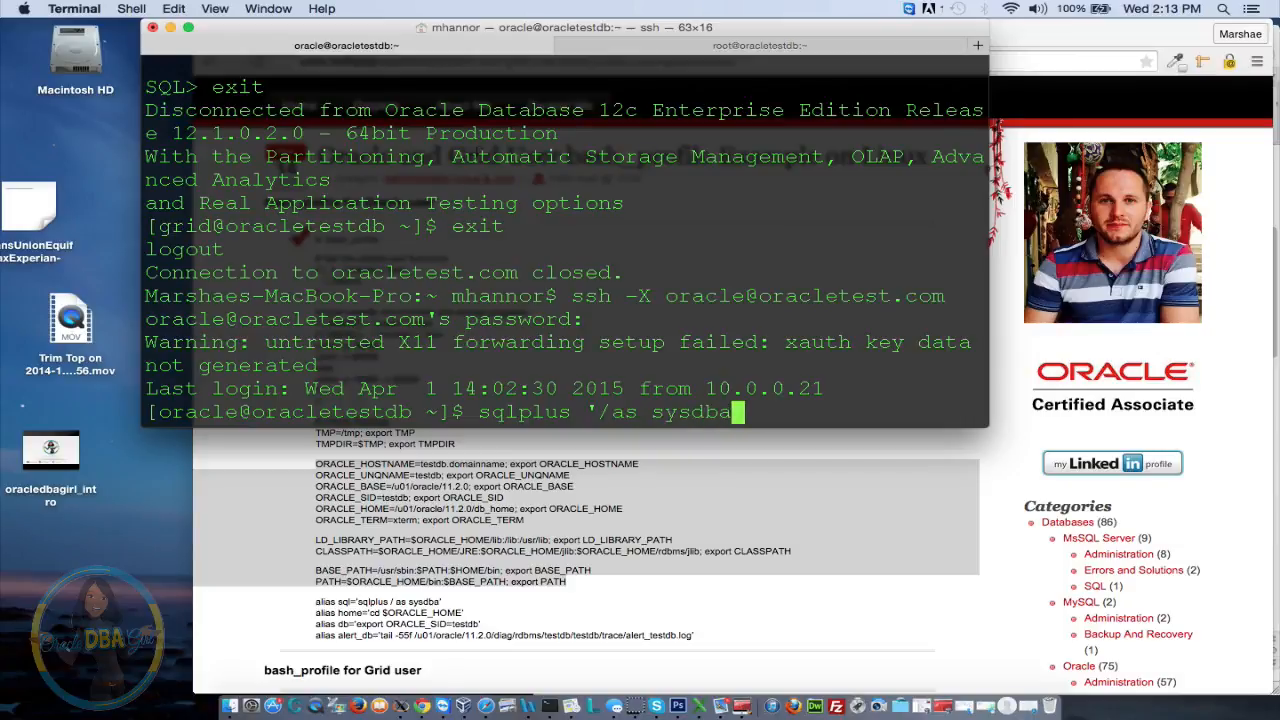
{"action": "type", "text": "'"}
{"action": "key", "text": "Return"}
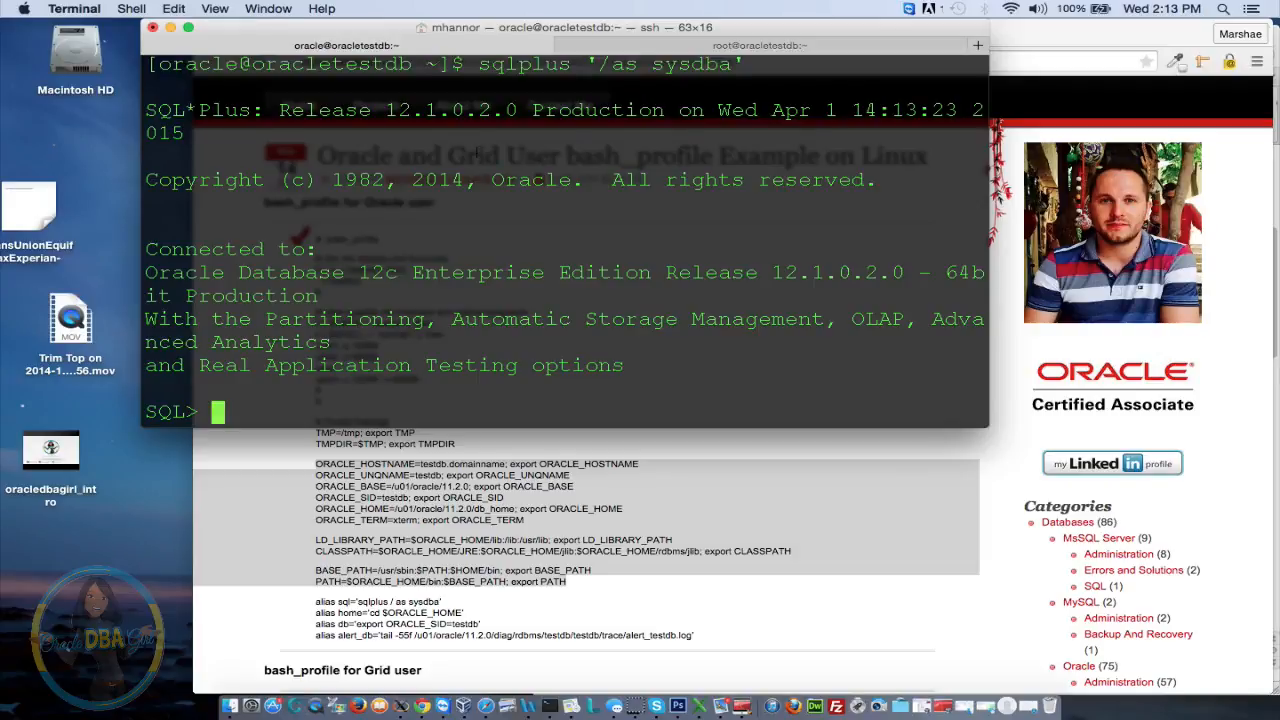
Quit SQL*Plus and log out of the oracle session
{"action": "type", "text": "exit"}
{"action": "key", "text": "BackSpace"}
{"action": "key", "text": "BackSpace"}
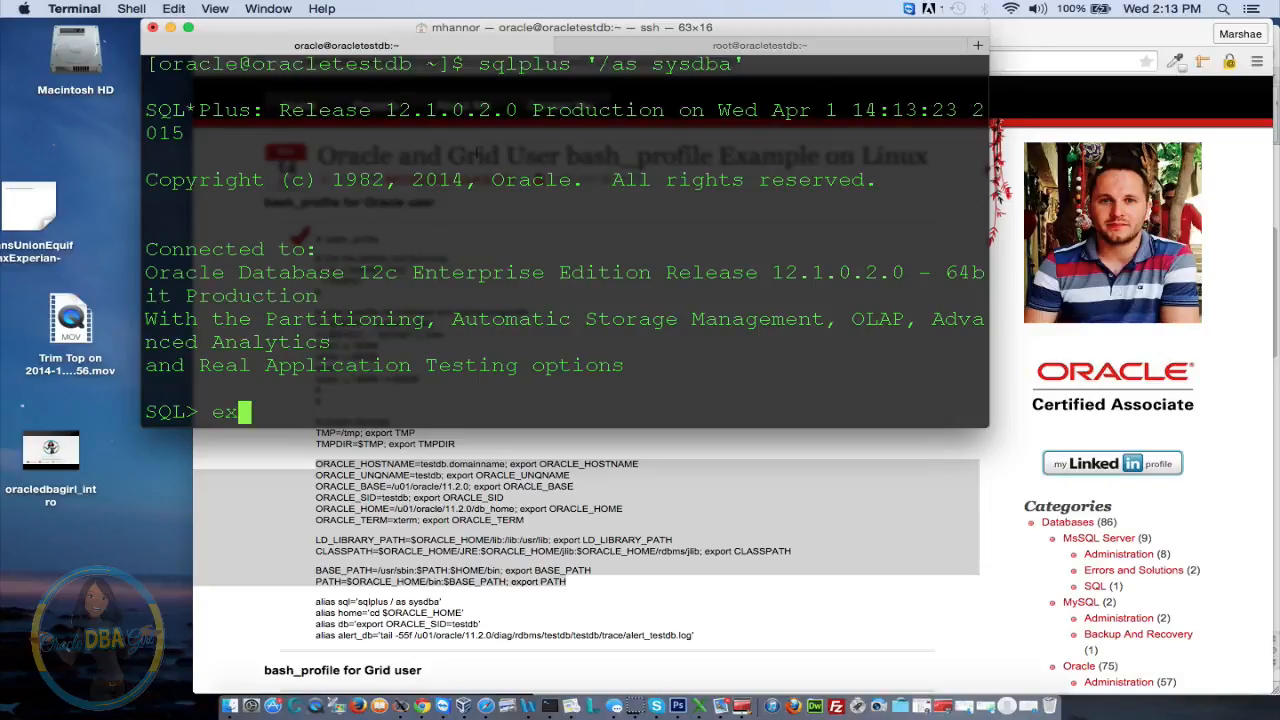
{"action": "type", "text": "it"}
{"action": "key", "text": "Return"}
{"action": "type", "text": "su"}
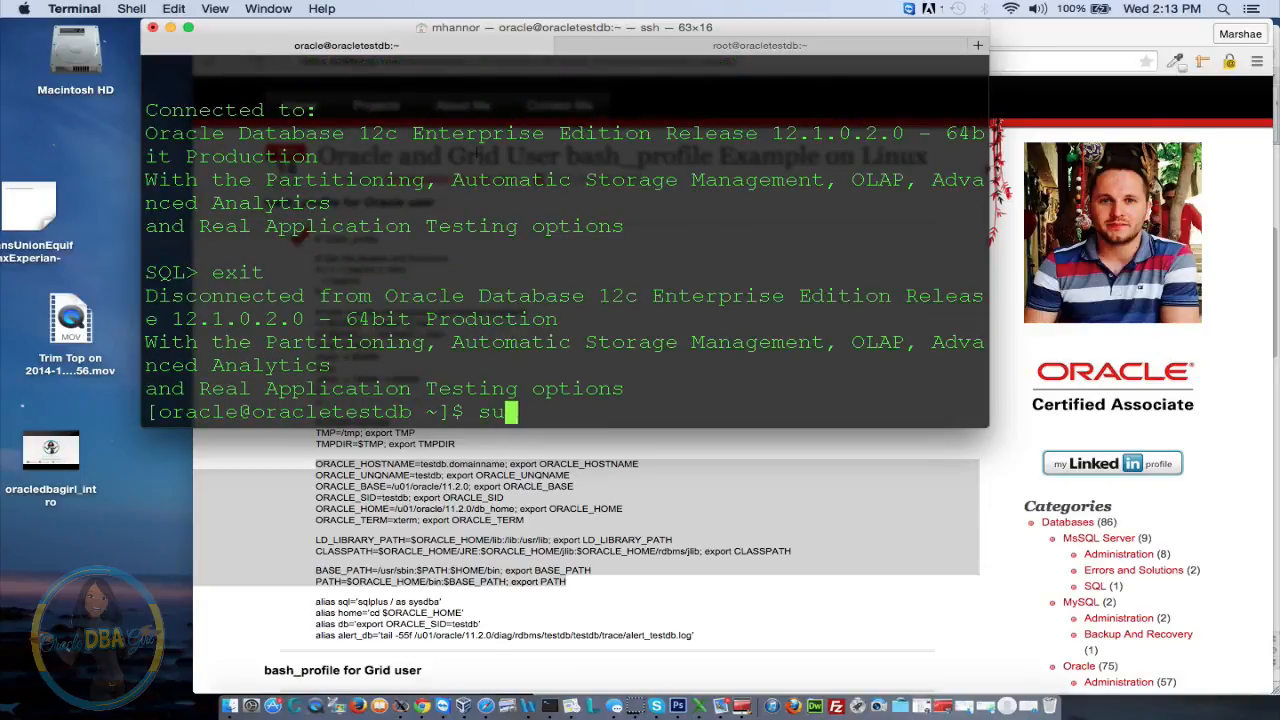
{"action": "key", "text": "BackSpace"}
{"action": "key", "text": "BackSpace"}
{"action": "type", "text": "exit"}
{"action": "key", "text": "Return"}
Reconnect with ssh -X as the grid user and enter its password
{"action": "key", "text": "Up"}
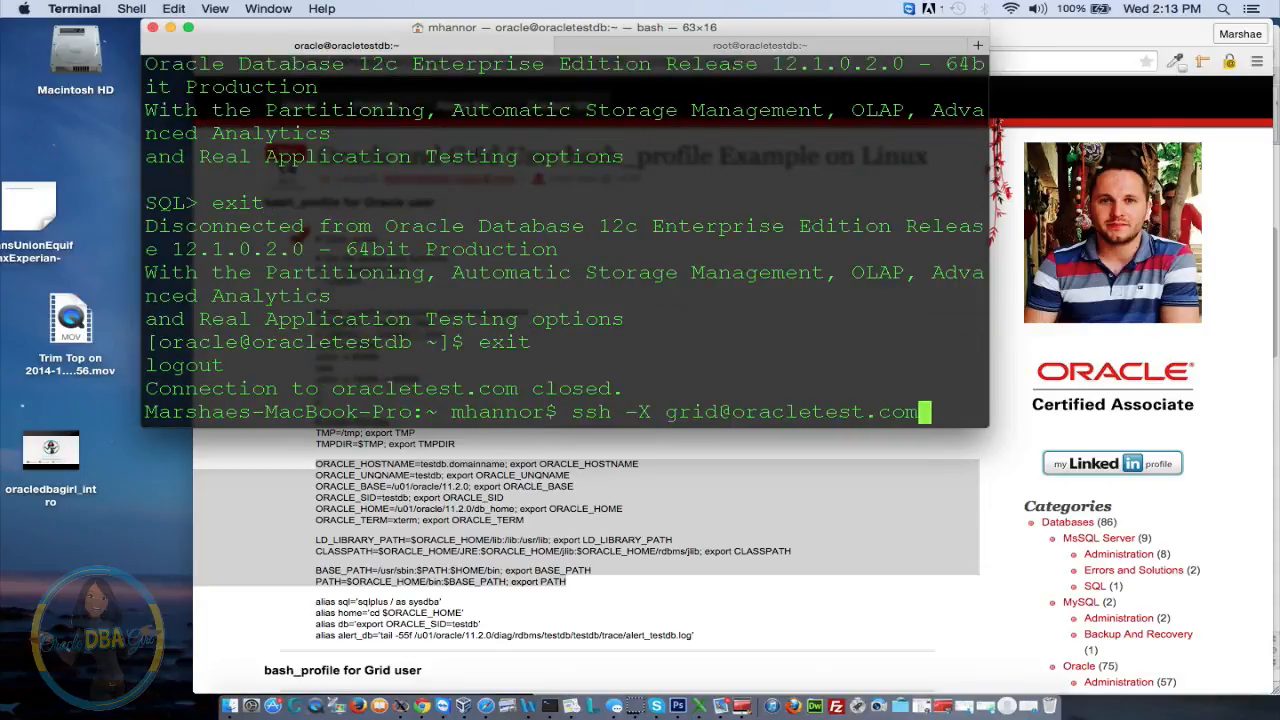
{"action": "key", "text": "Return"}
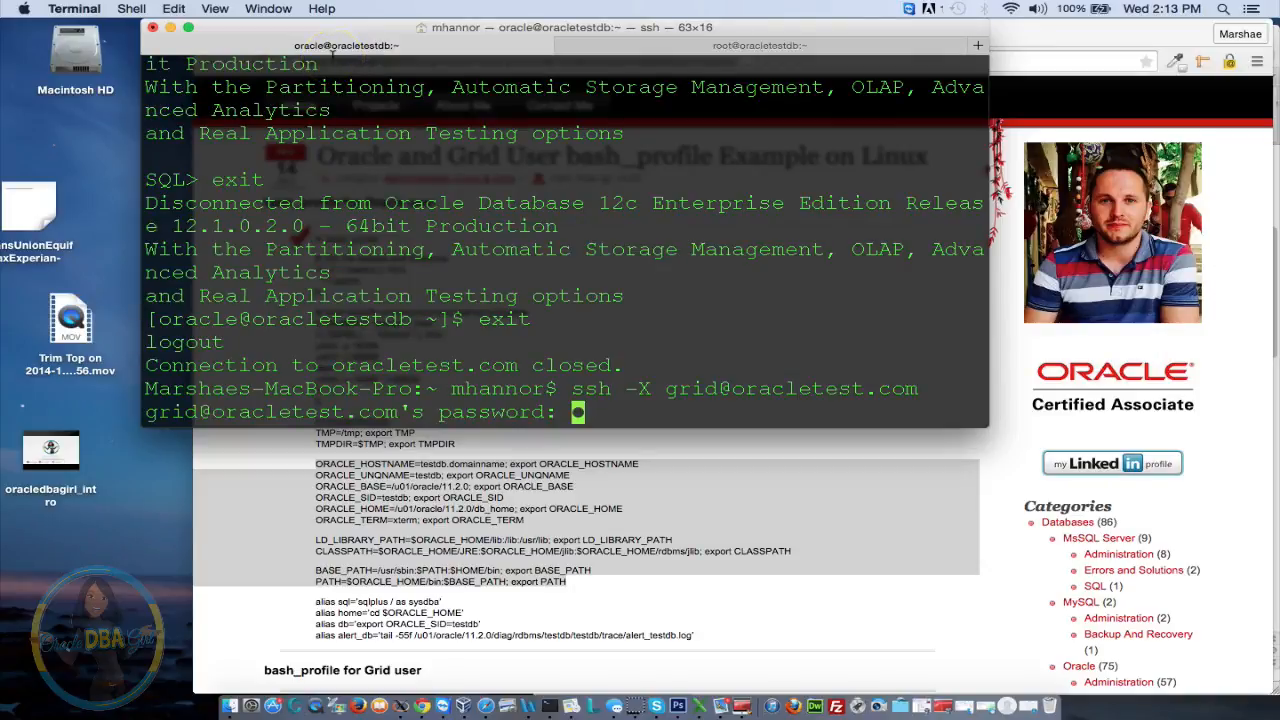
{"action": "key", "text": "Return"}
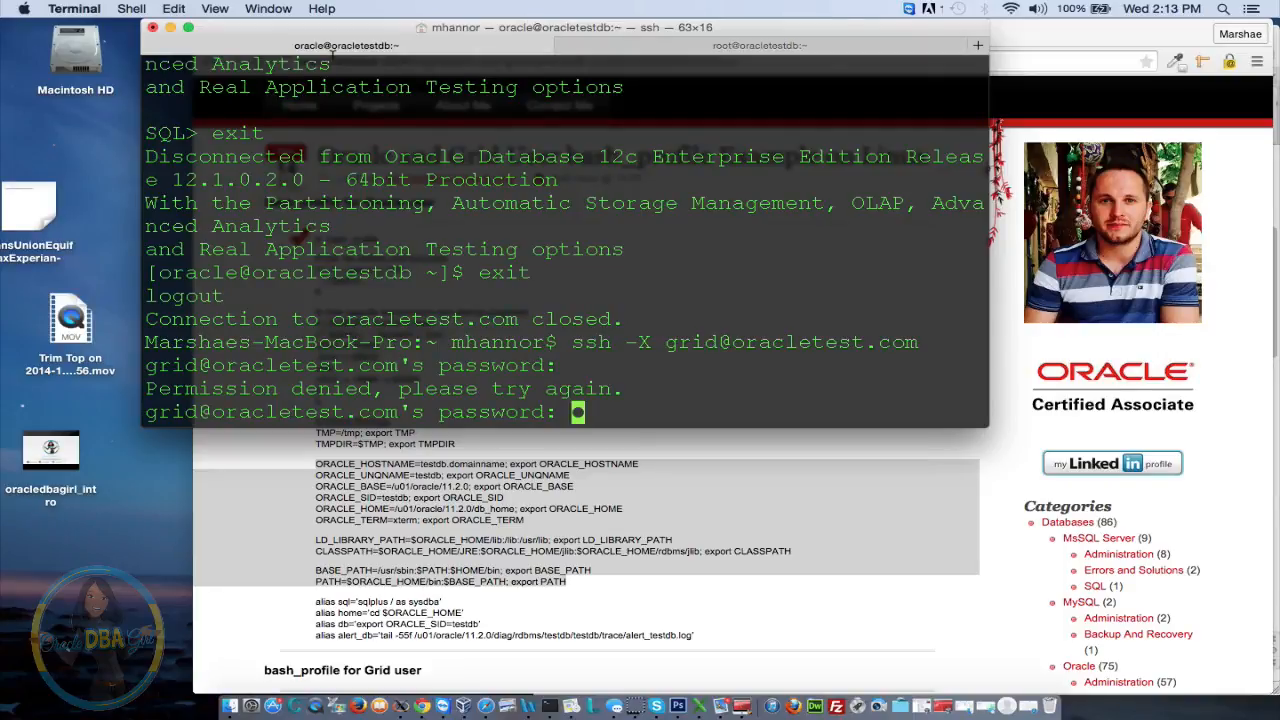
{"action": "key", "text": "Return"}
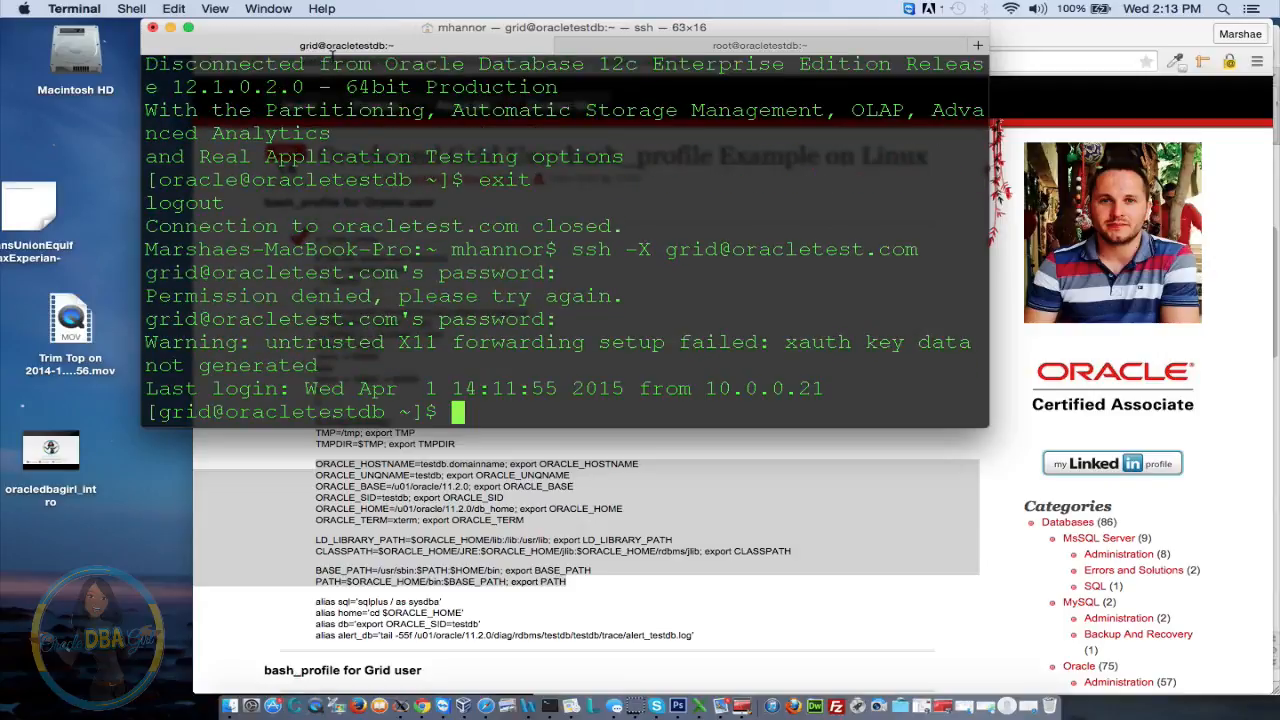
Try running asmca, then move to $ORACLE_HOME and list its contents
{"action": "type", "text": "cd"}
{"action": "key", "text": "BackSpace"}
{"action": "key", "text": "BackSpace"}
{"action": "key", "text": "BackSpace"}
{"action": "type", "text": "asmca"}
{"action": "key", "text": "Return"}
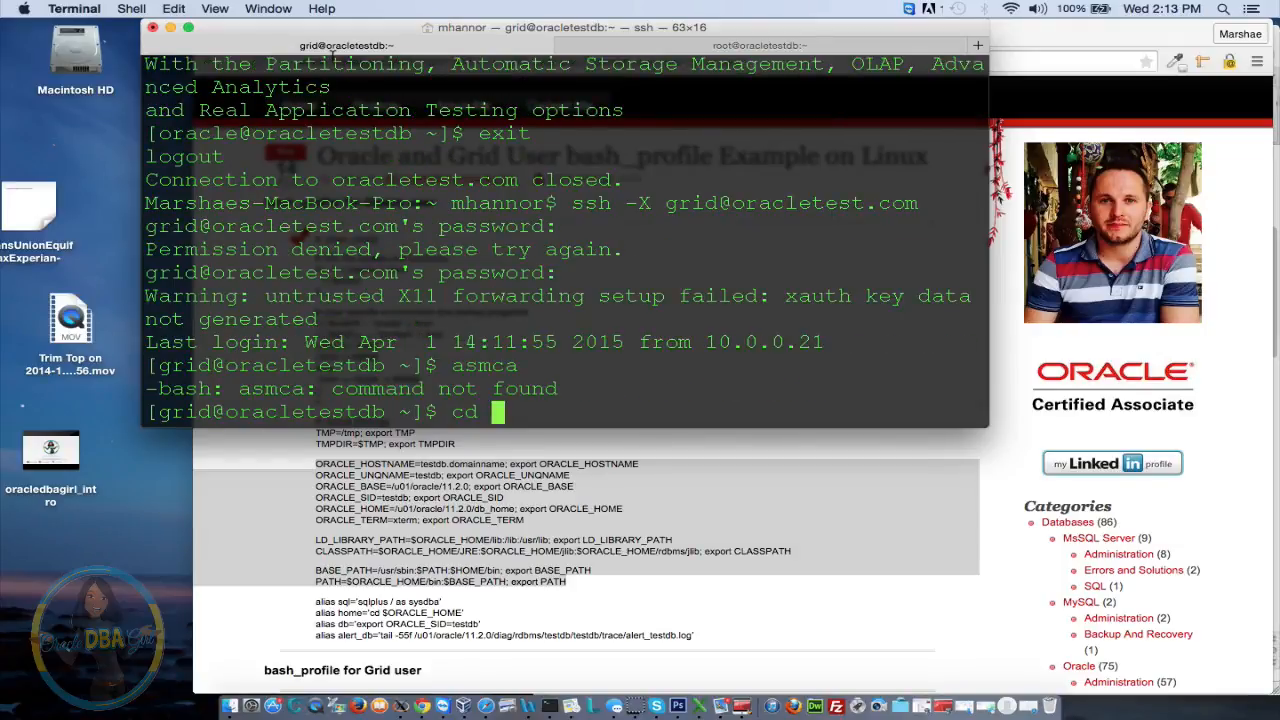
{"action": "type", "text": "$ORACLE_HO"}
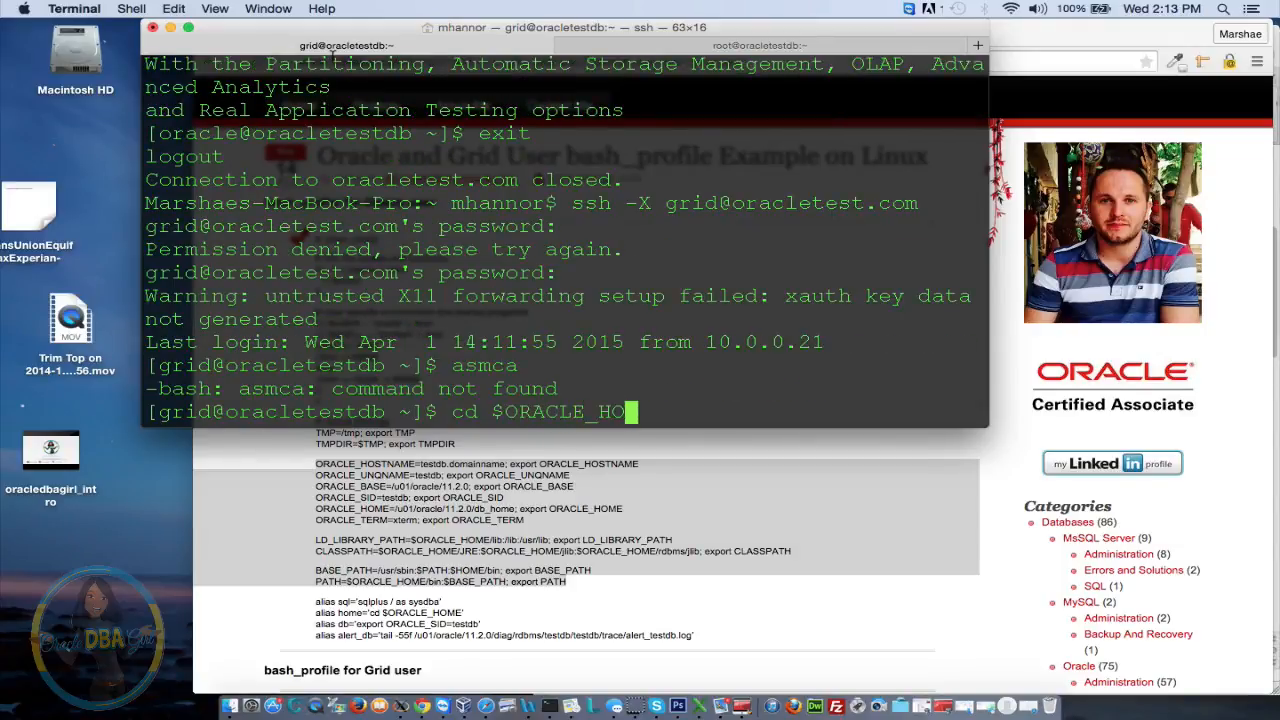
{"action": "type", "text": "ME"}
{"action": "key", "text": "Return"}
{"action": "type", "text": "ls"}
{"action": "key", "text": "Return"}
Enter the testdb home's bin directory and try asmca and ./asmca, both failing
{"action": "type", "text": "c"}
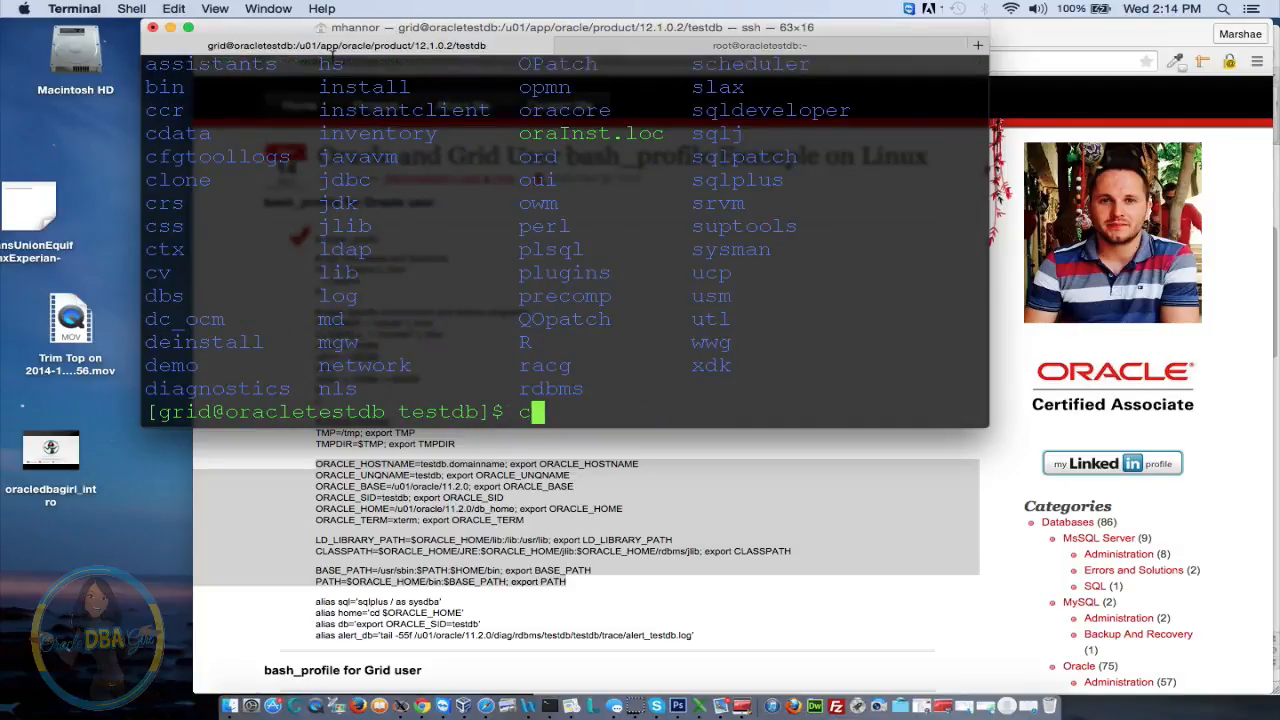
{"action": "type", "text": "d bin"}
{"action": "key", "text": "Return"}
{"action": "type", "text": "a"}
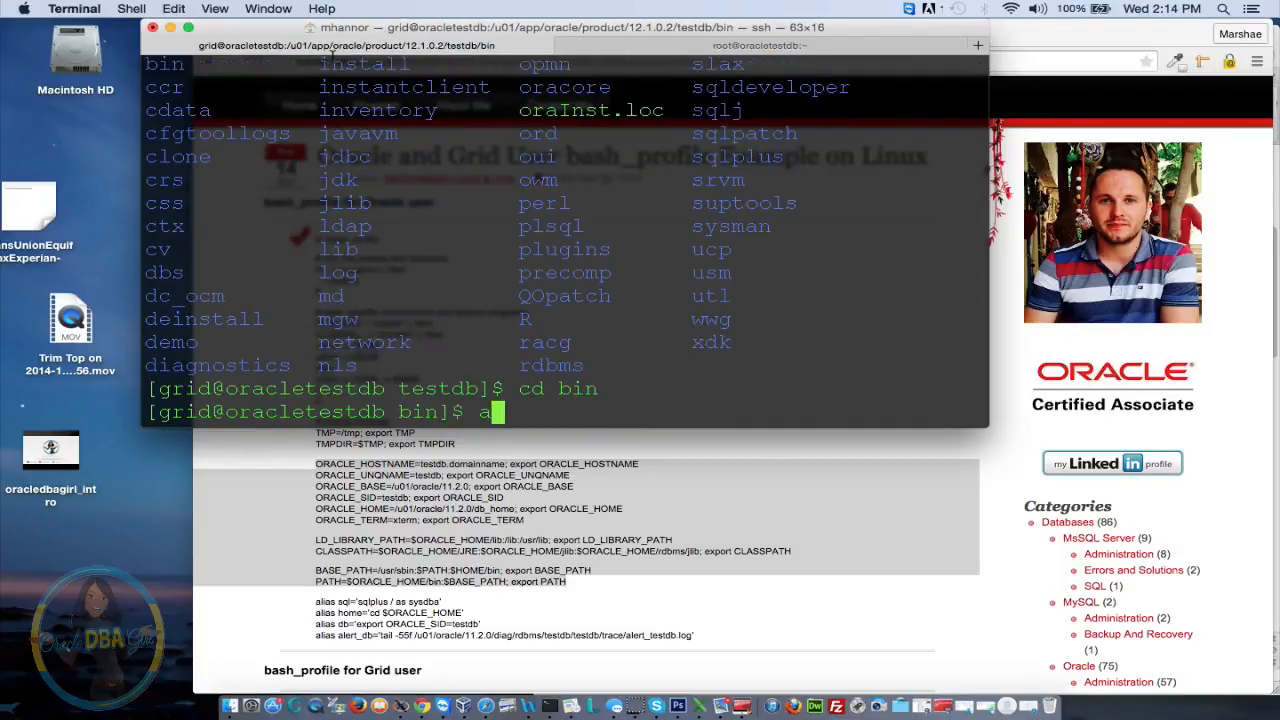
{"action": "type", "text": "smca"}
{"action": "key", "text": "Return"}
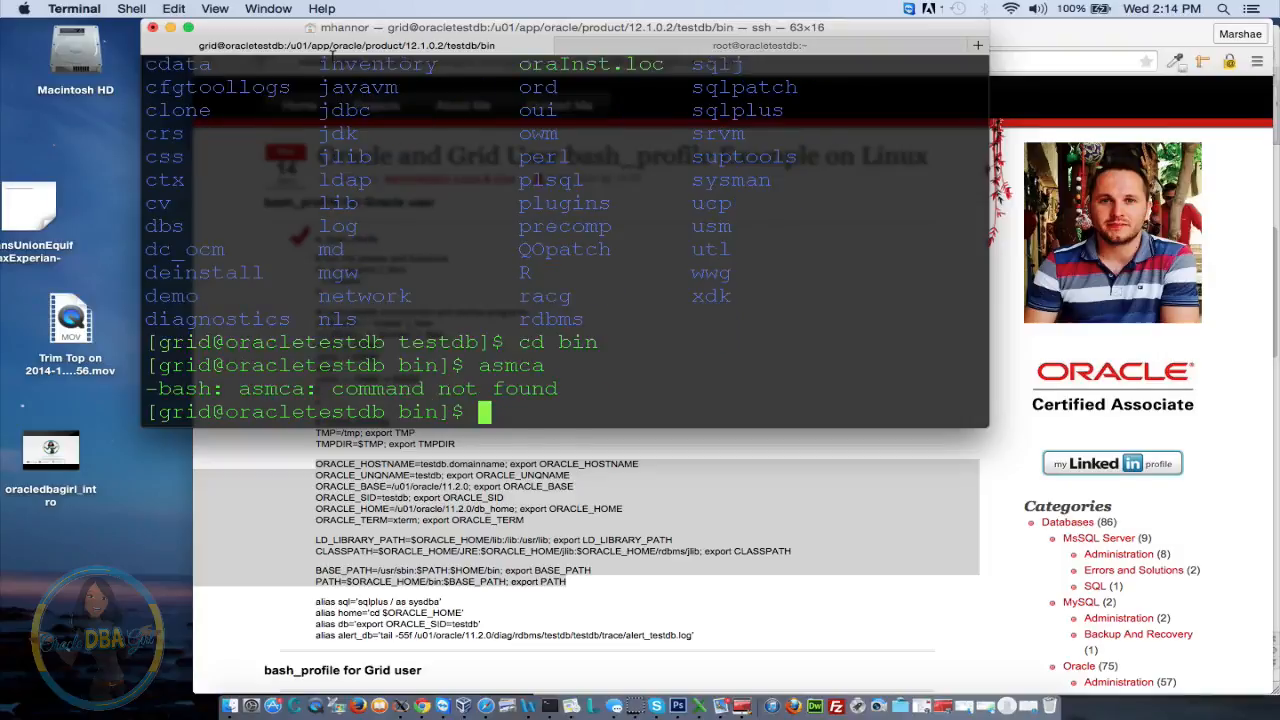
{"action": "type", "text": "./asmca"}
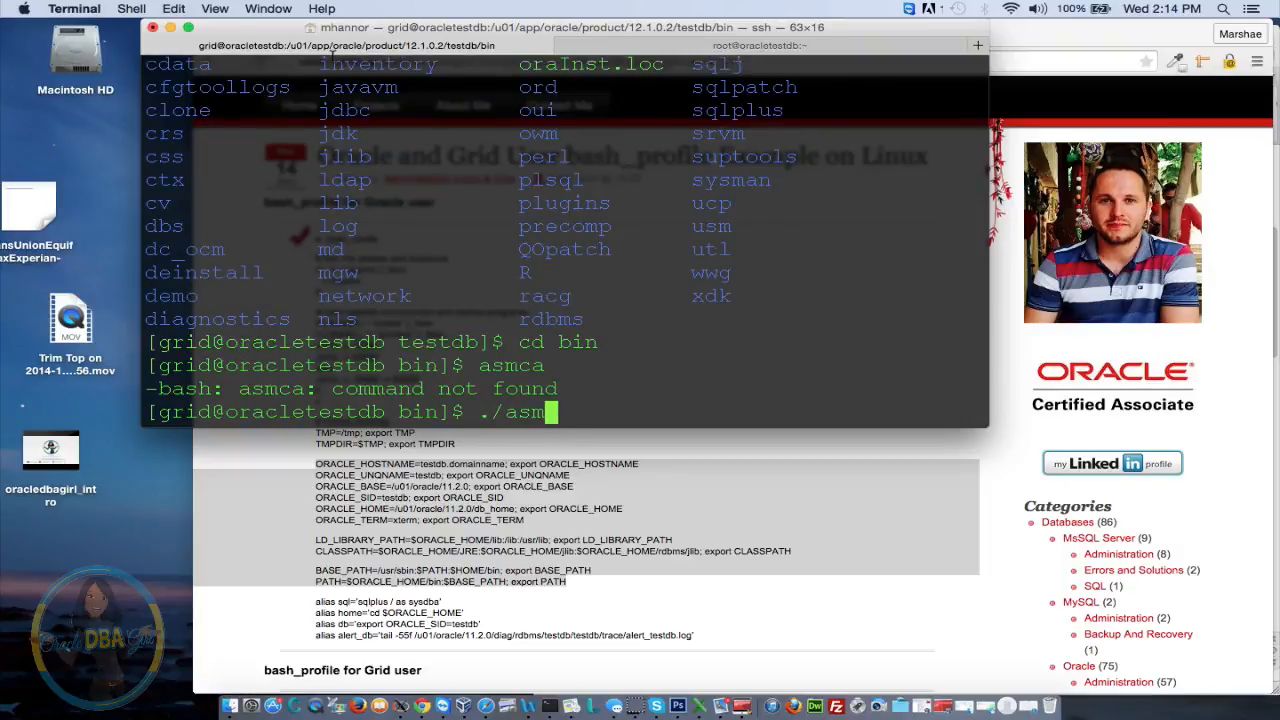
{"action": "key", "text": "Return"}
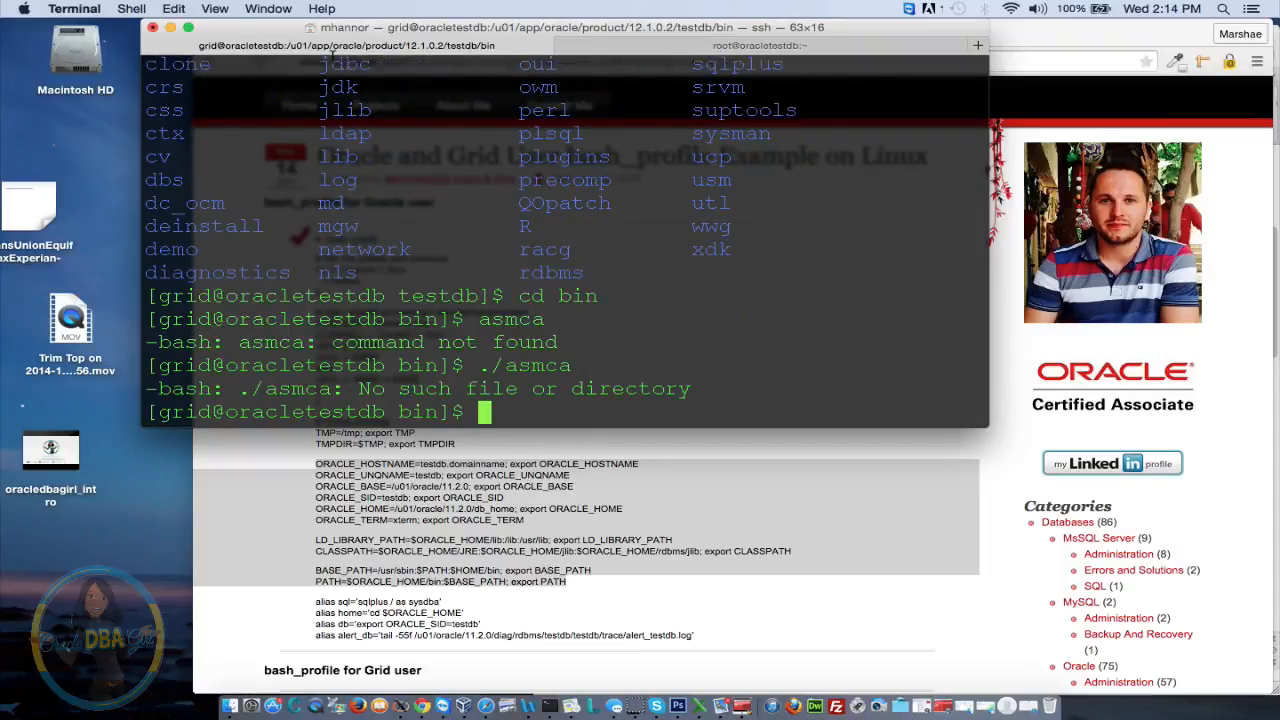
List the bin directory contents and retry ./asmca, which reports 'No such file or directory'
{"action": "left_click_drag", "start_coordinate": [342, 226], "coordinate": [312, 191]}
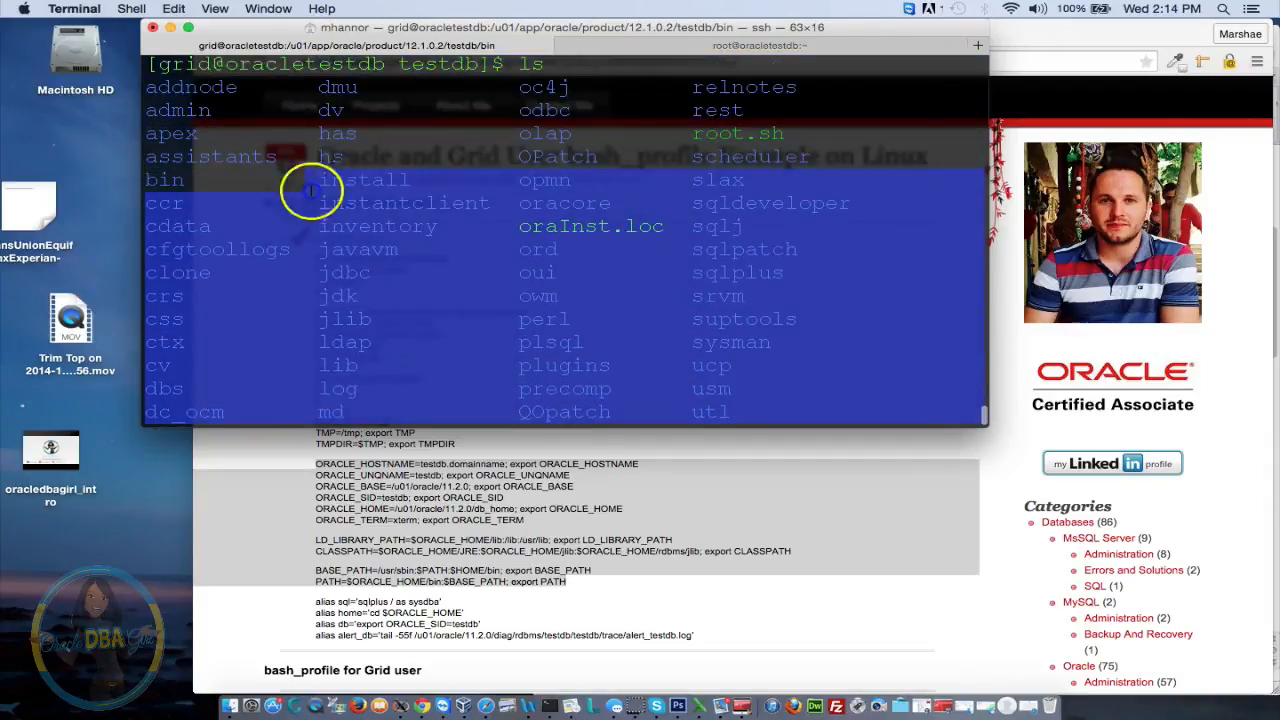
{"action": "left_click", "coordinate": [313, 191]}
{"action": "key", "text": "Return"}
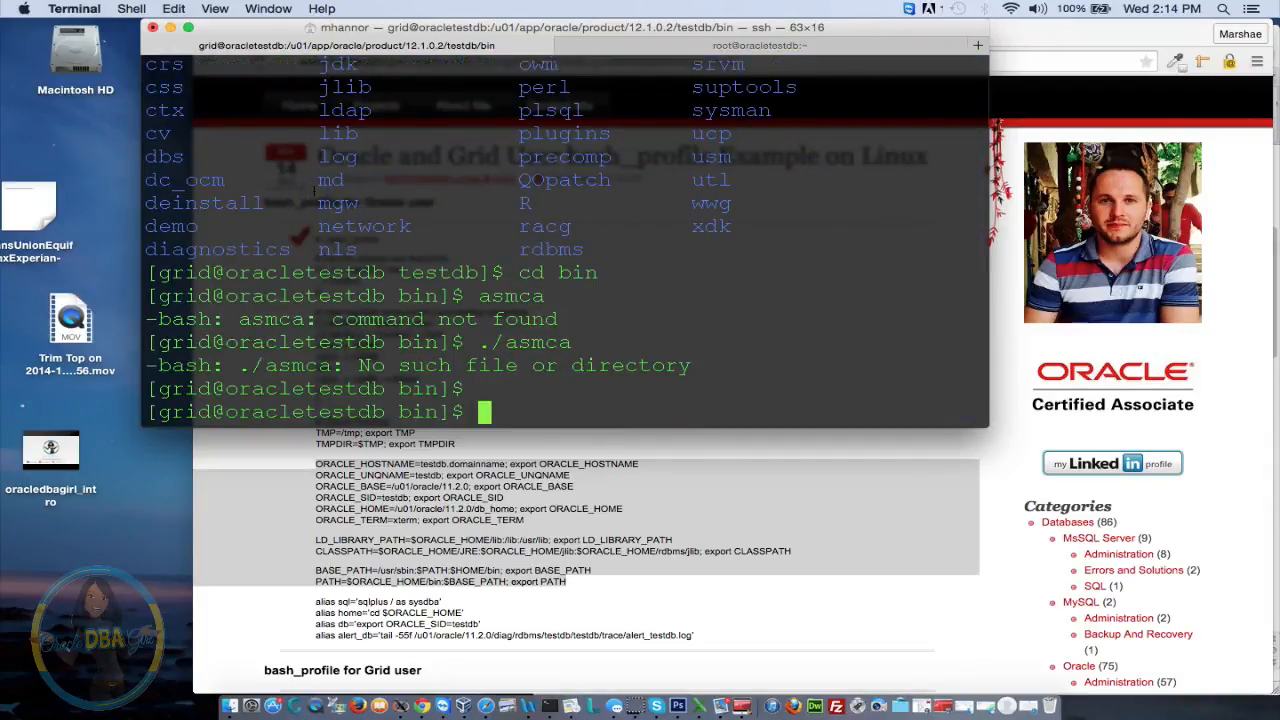
{"action": "type", "text": "cd"}
{"action": "key", "text": "BackSpace"}
{"action": "key", "text": "BackSpace"}
{"action": "key", "text": "BackSpace"}
{"action": "type", "text": "ls"}
{"action": "key", "text": "Return"}
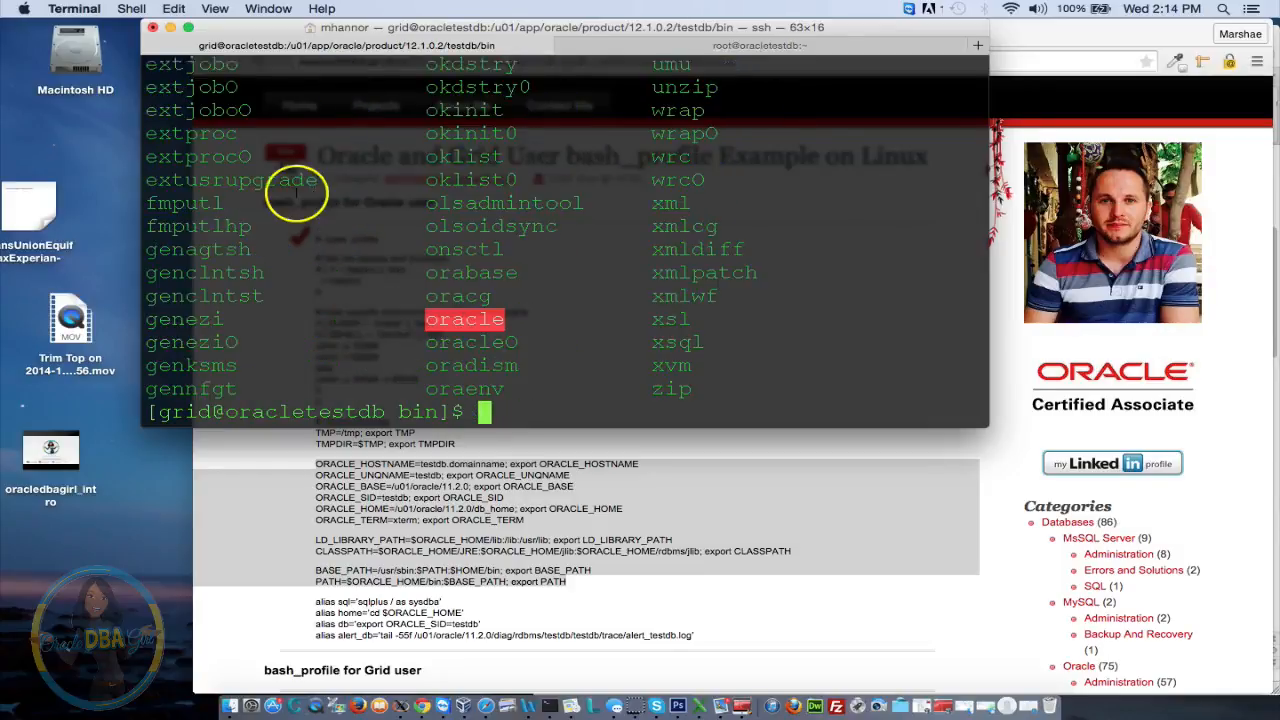
{"action": "left_click_drag", "start_coordinate": [296, 193], "coordinate": [262, 240]}
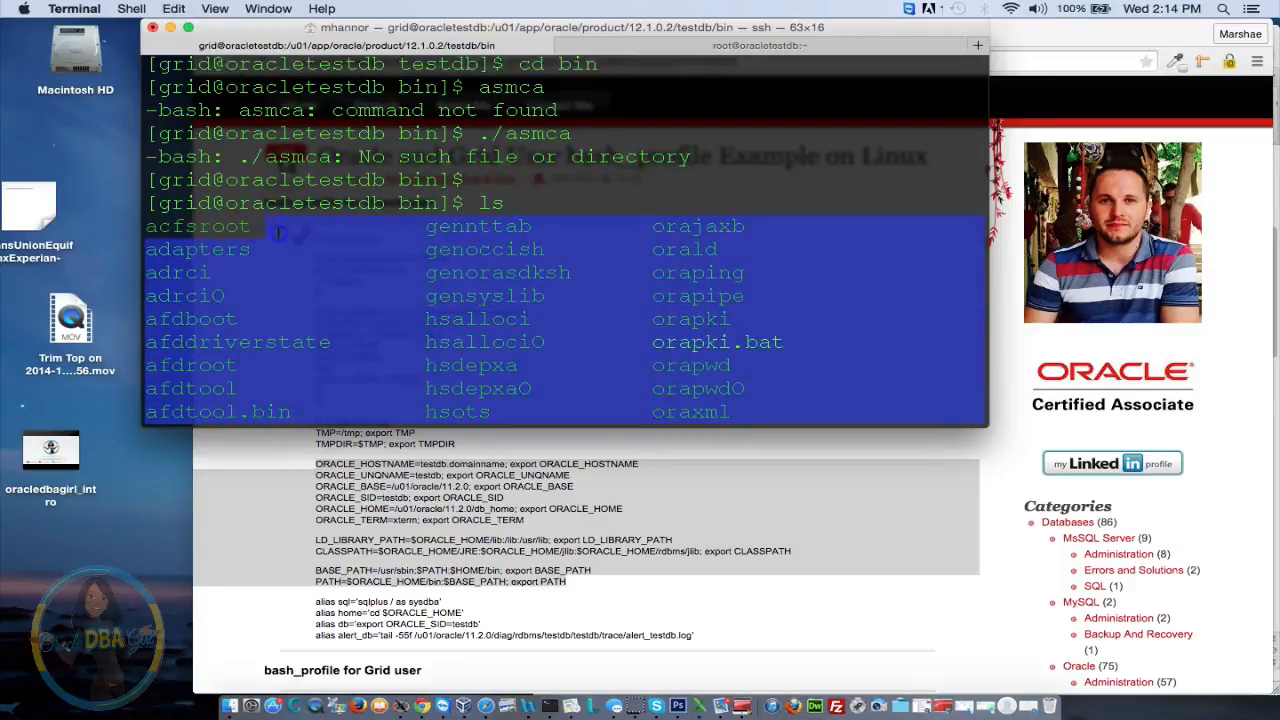
{"action": "left_click", "coordinate": [808, 276]}
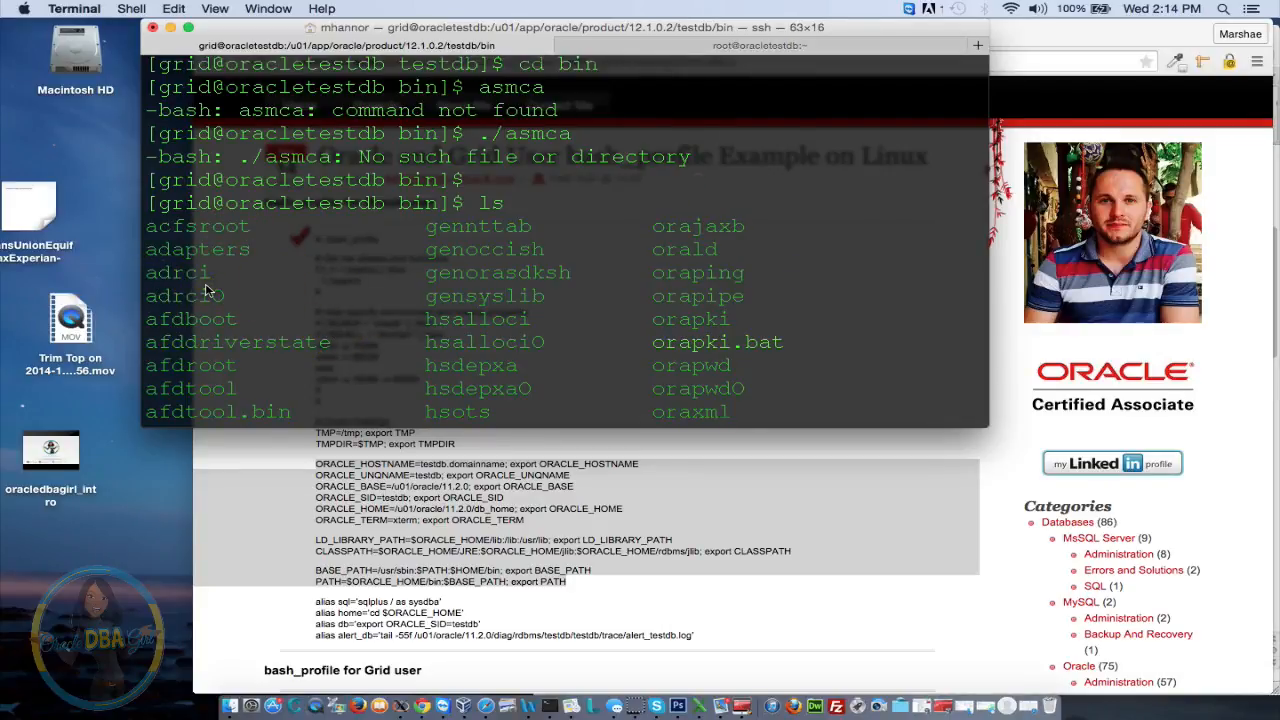
{"action": "key", "text": "Return"}
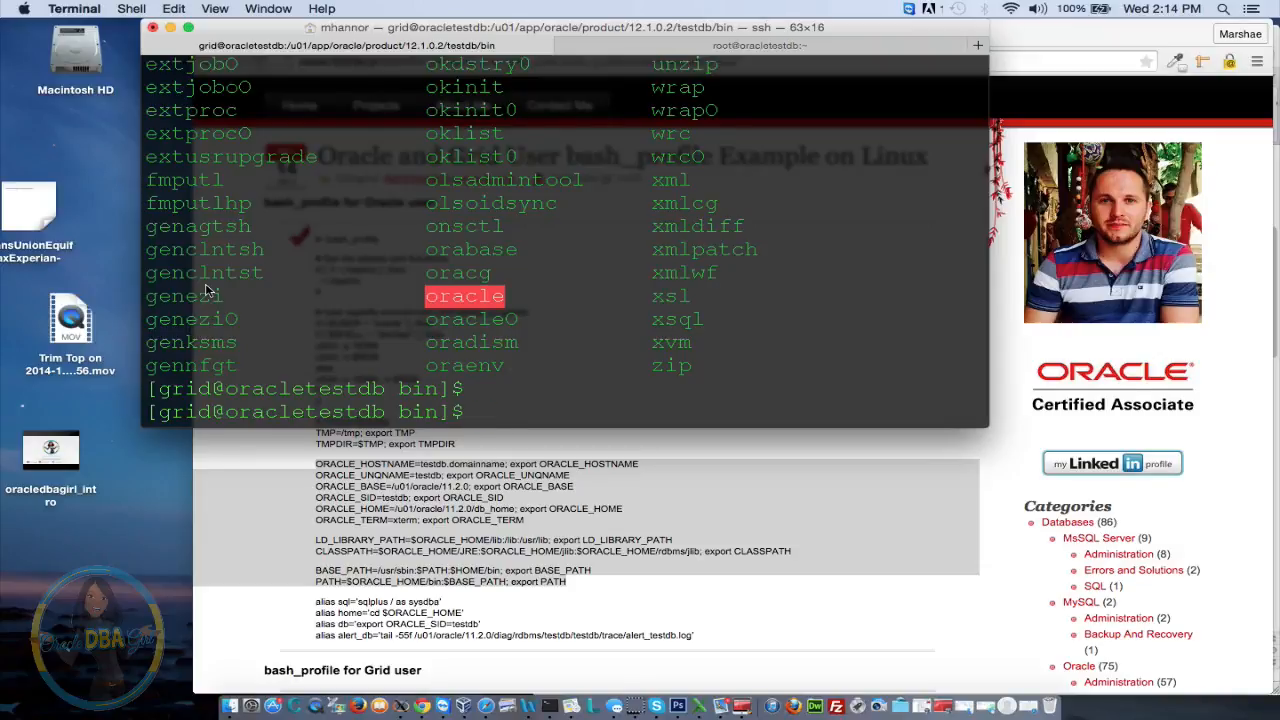
{"action": "type", "text": "./asmca"}
{"action": "key", "text": "Return"}
Change to /u01 and start typing a find command
{"action": "type", "text": "ced"}
{"action": "key", "text": "BackSpace"}
{"action": "key", "text": "BackSpace"}
{"action": "key", "text": "BackSpace"}
{"action": "key", "text": "BackSpace"}
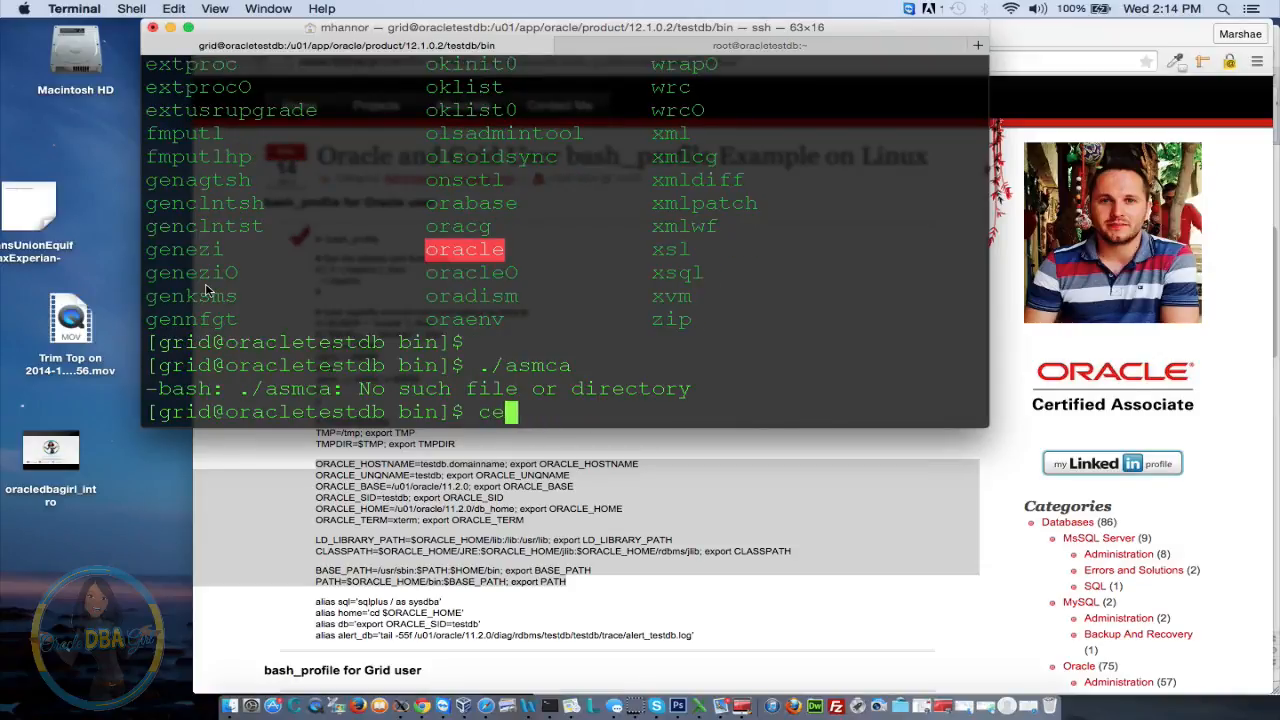
{"action": "type", "text": "cd /u"}
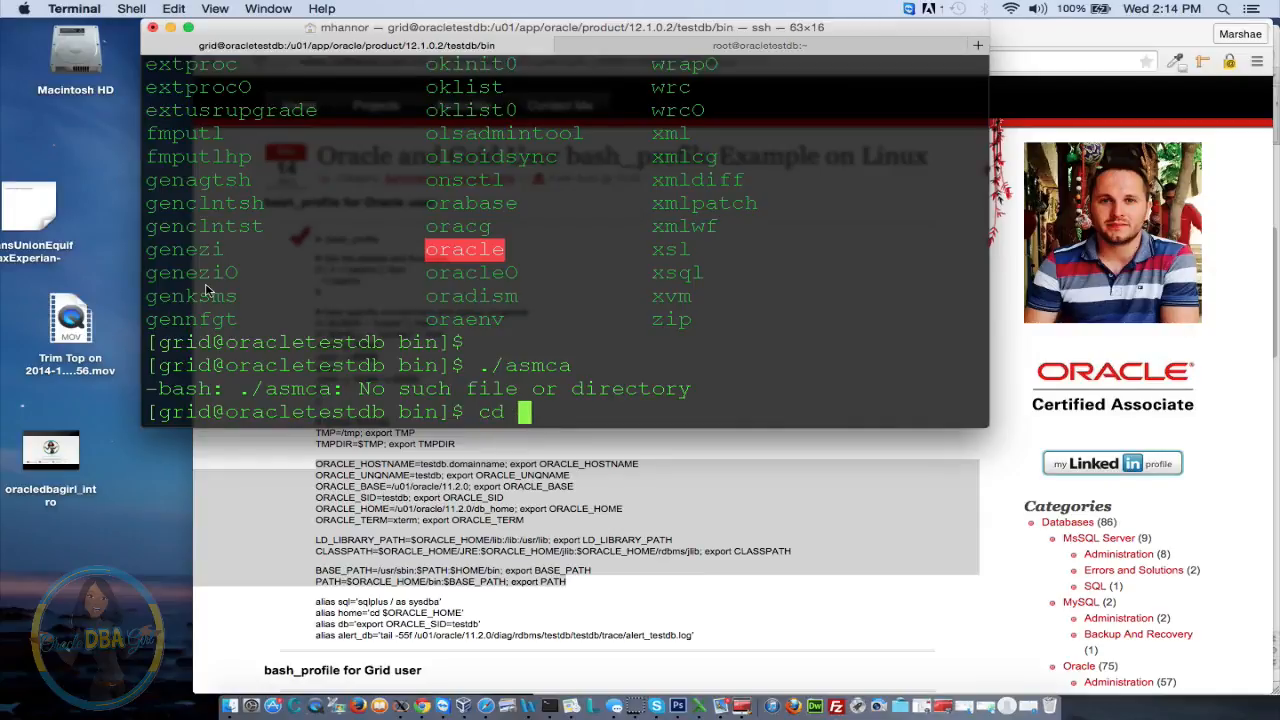
{"action": "type", "text": "01"}
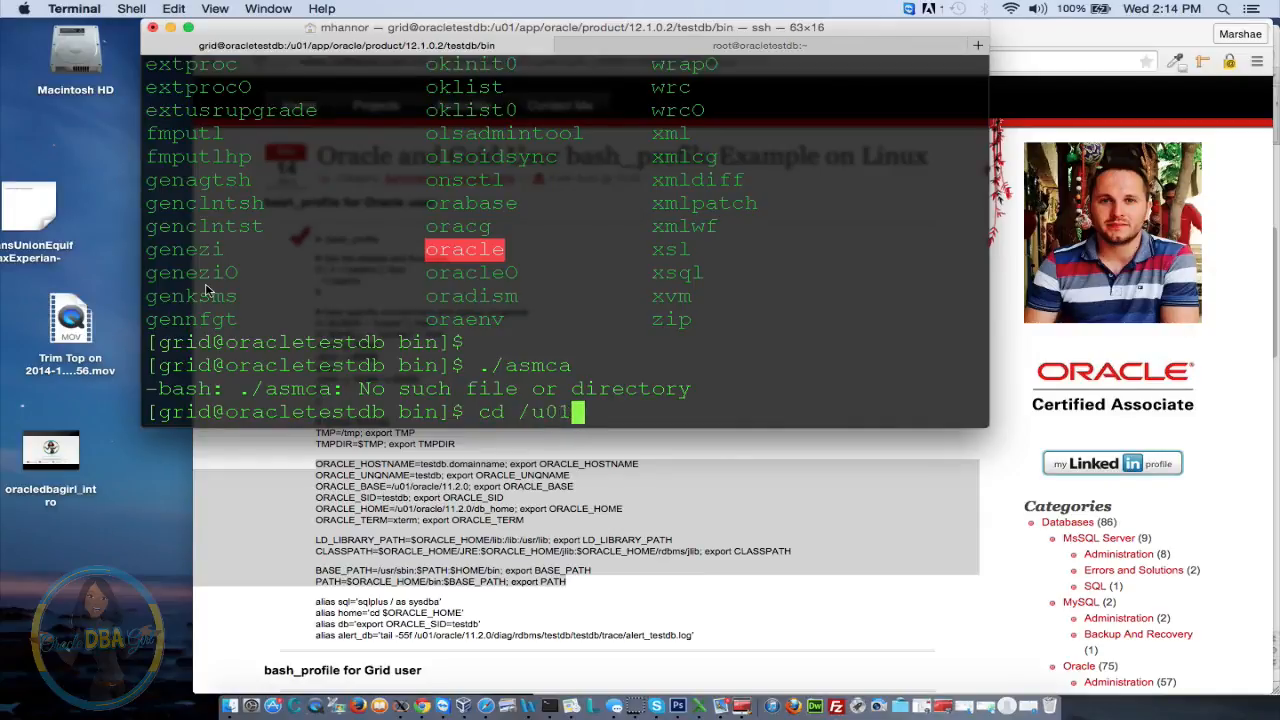
{"action": "key", "text": "Return"}
{"action": "type", "text": "find "}
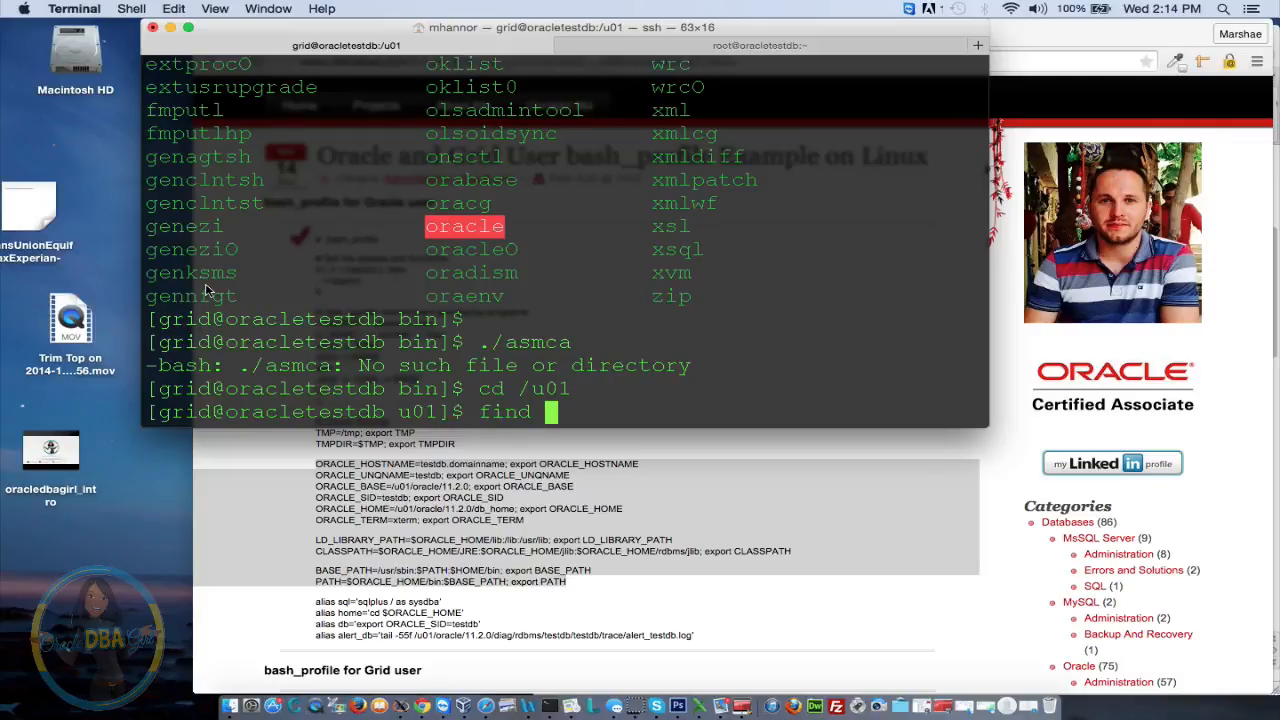
{"action": "type", "text": "-"}
Search /u01 for asmca with find, then stop the search with Ctrl+C
{"action": "key", "text": "BackSpace"}
{"action": "type", "text": ". name asmca"}
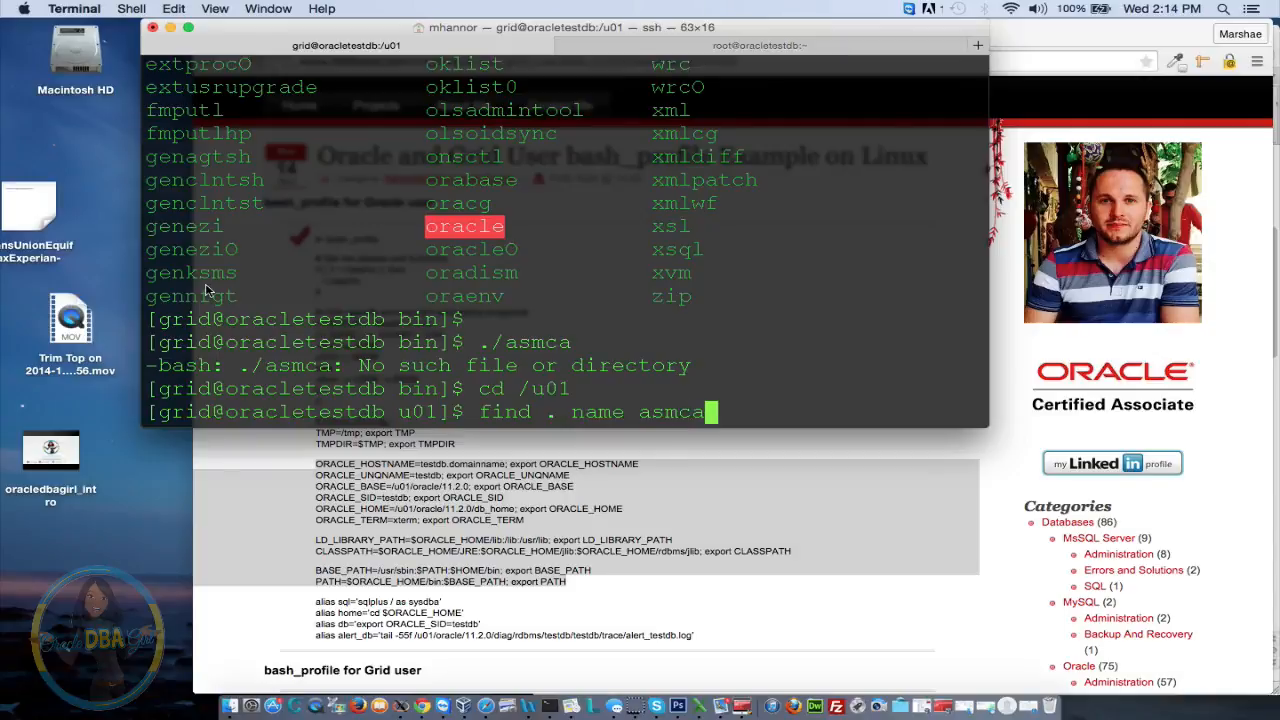
{"action": "key", "text": "Return"}
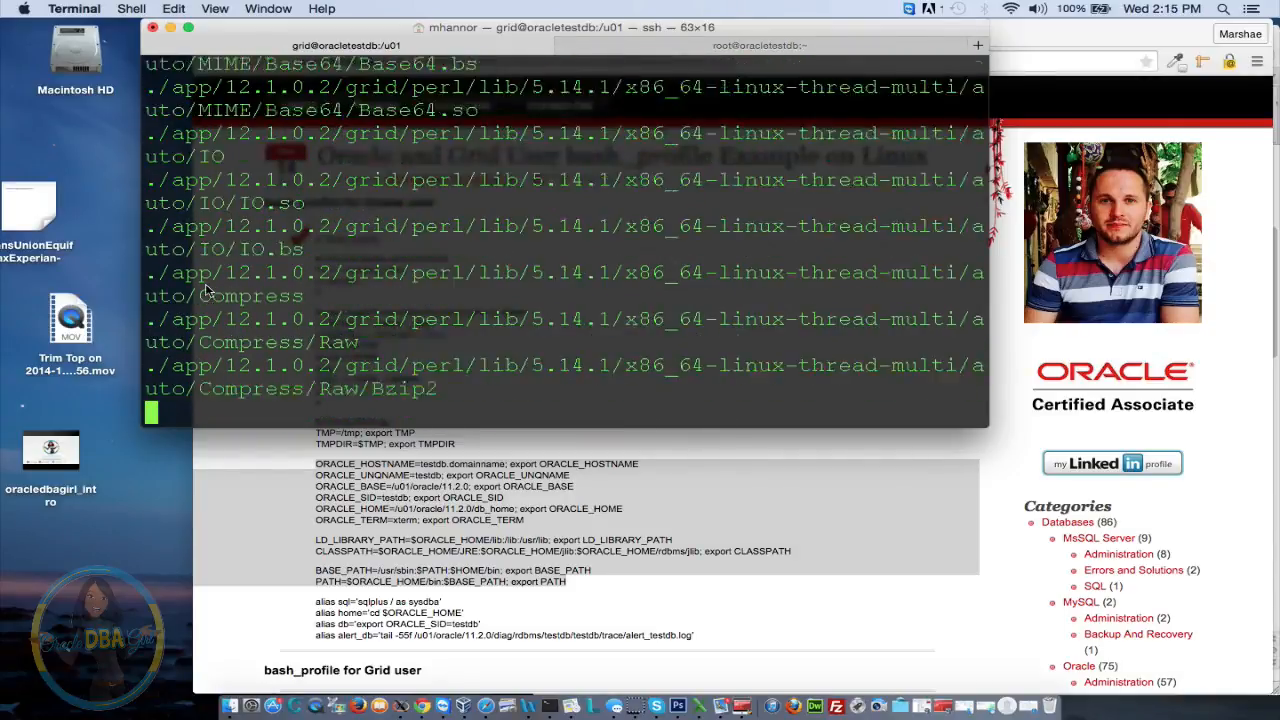
{"action": "key", "text": "ctrl+c"}
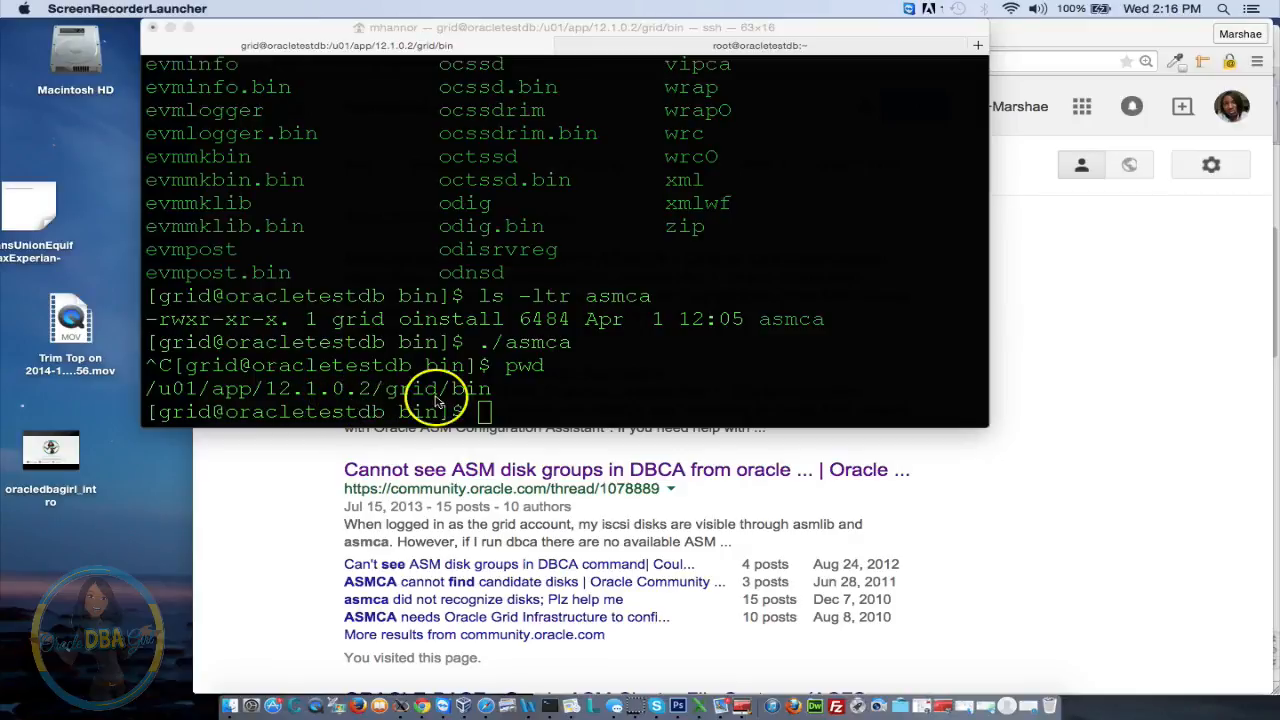
Confirm asmca exists in the grid bin directory with ls -ltr and launch ./asmca
{"action": "left_click", "coordinate": [603, 413]}
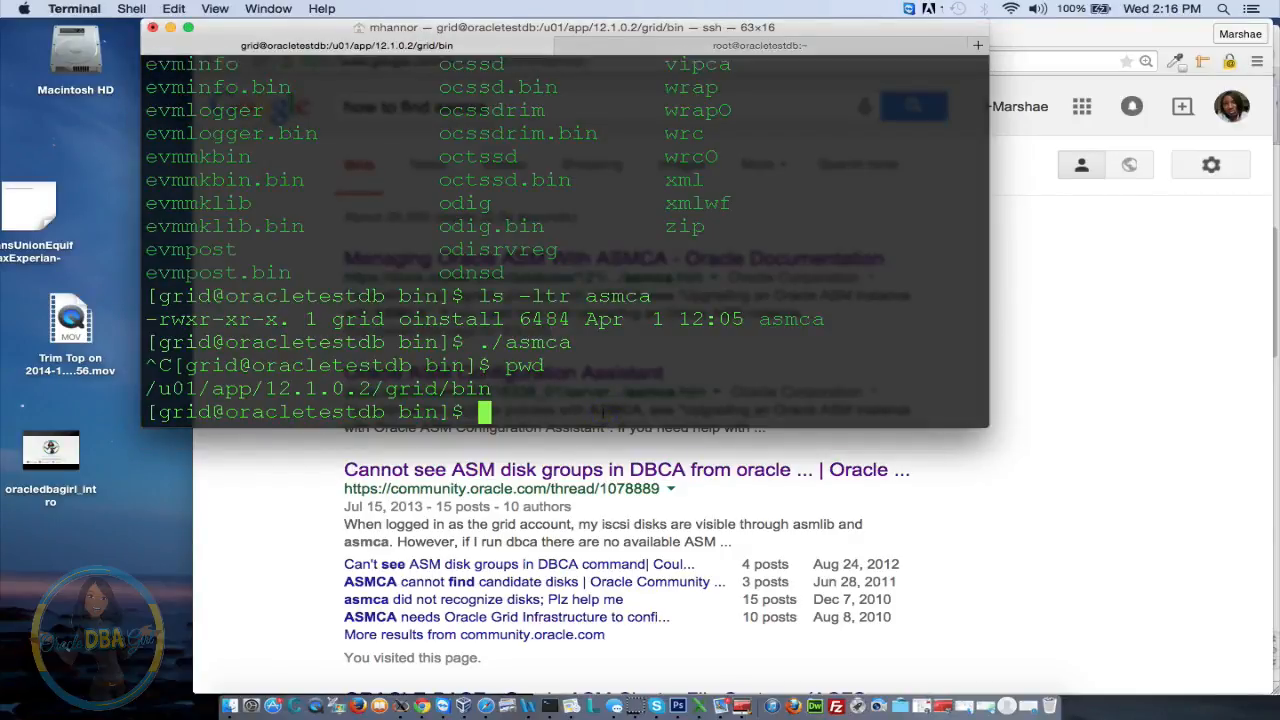
{"action": "key", "text": "Up"}
{"action": "key", "text": "Up"}
{"action": "key", "text": "Up"}
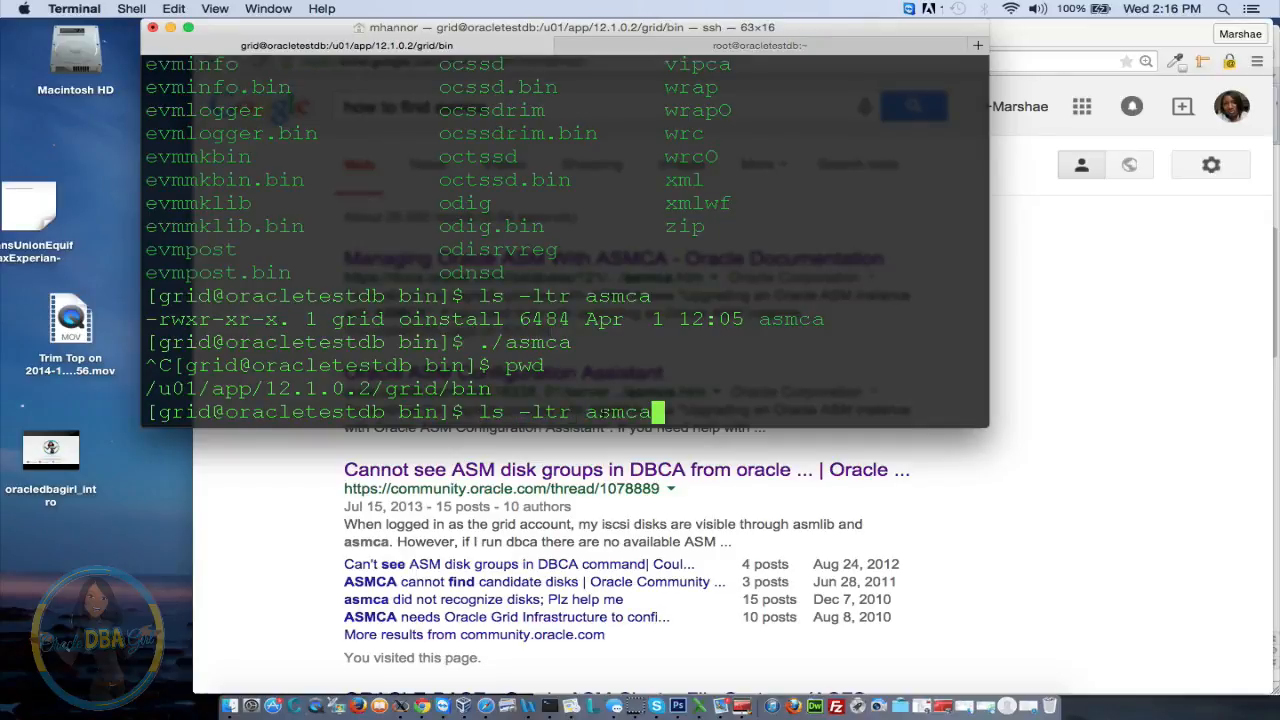
{"action": "key", "text": "Down"}
{"action": "key", "text": "Up"}
{"action": "key", "text": "Return"}
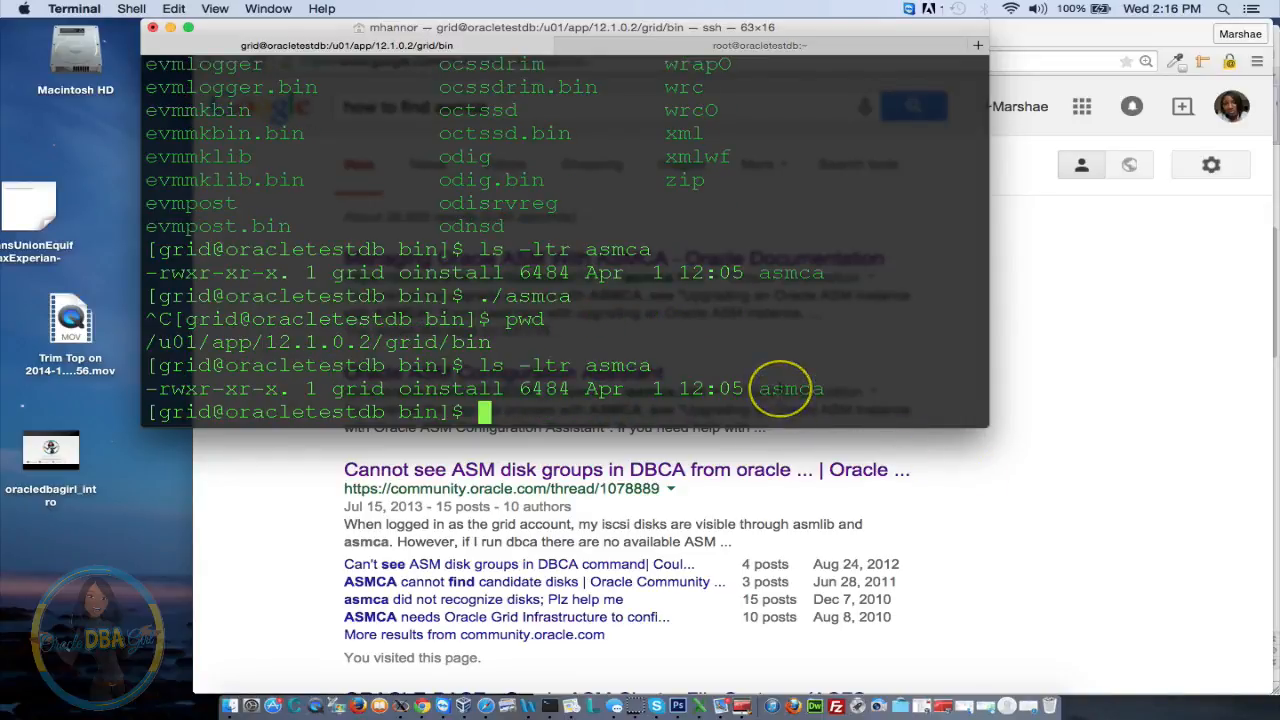
{"action": "type", "text": "./"}
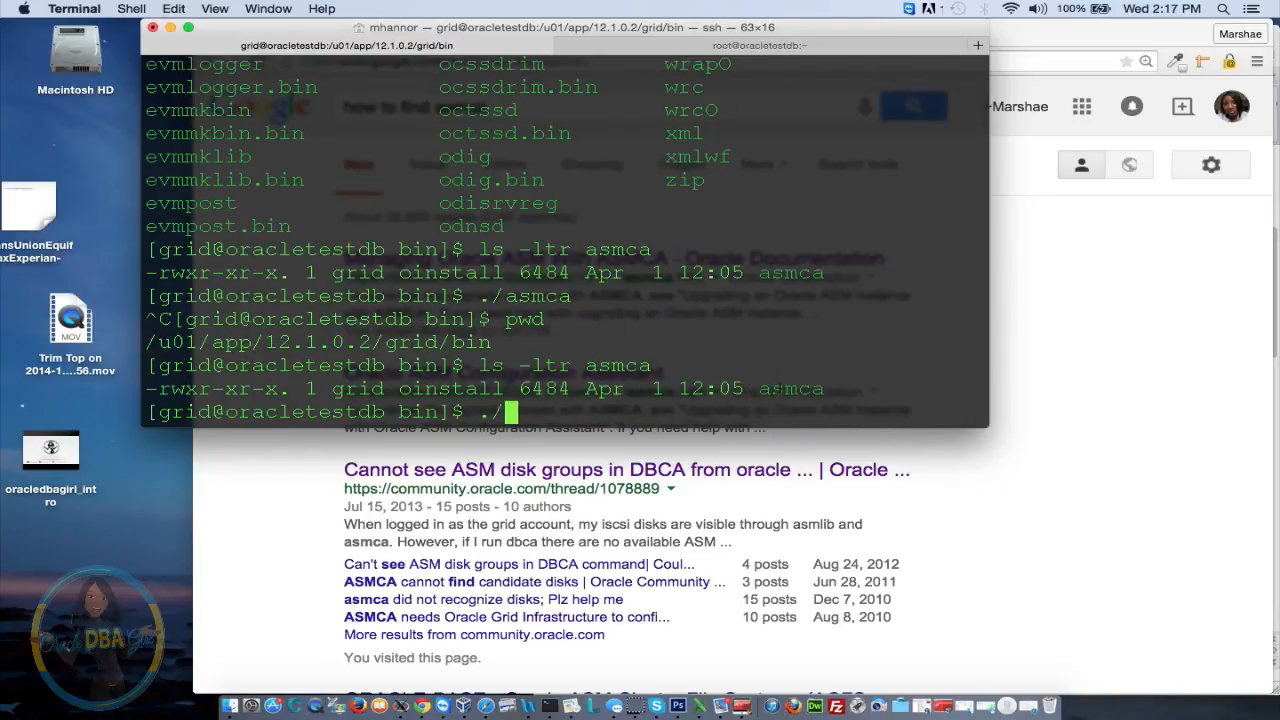
{"action": "type", "text": "asmca"}
{"action": "key", "text": "Return"}
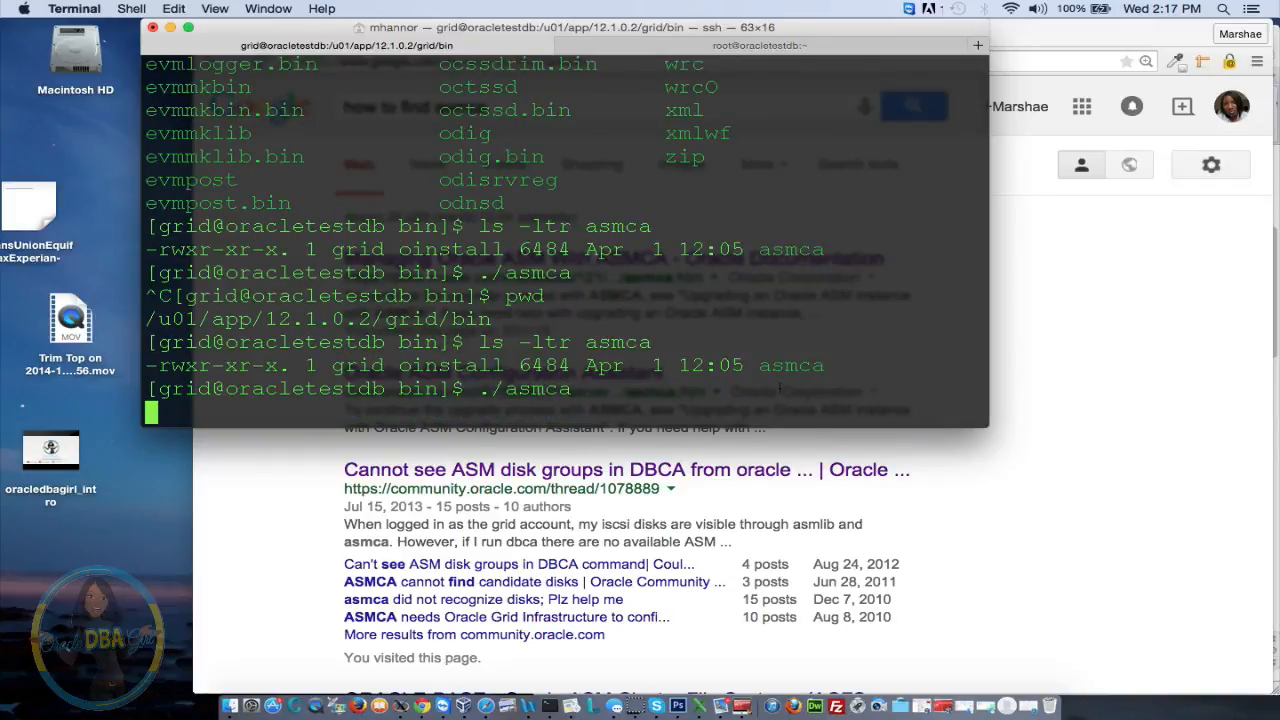
{"action": "left_click", "coordinate": [769, 389]}
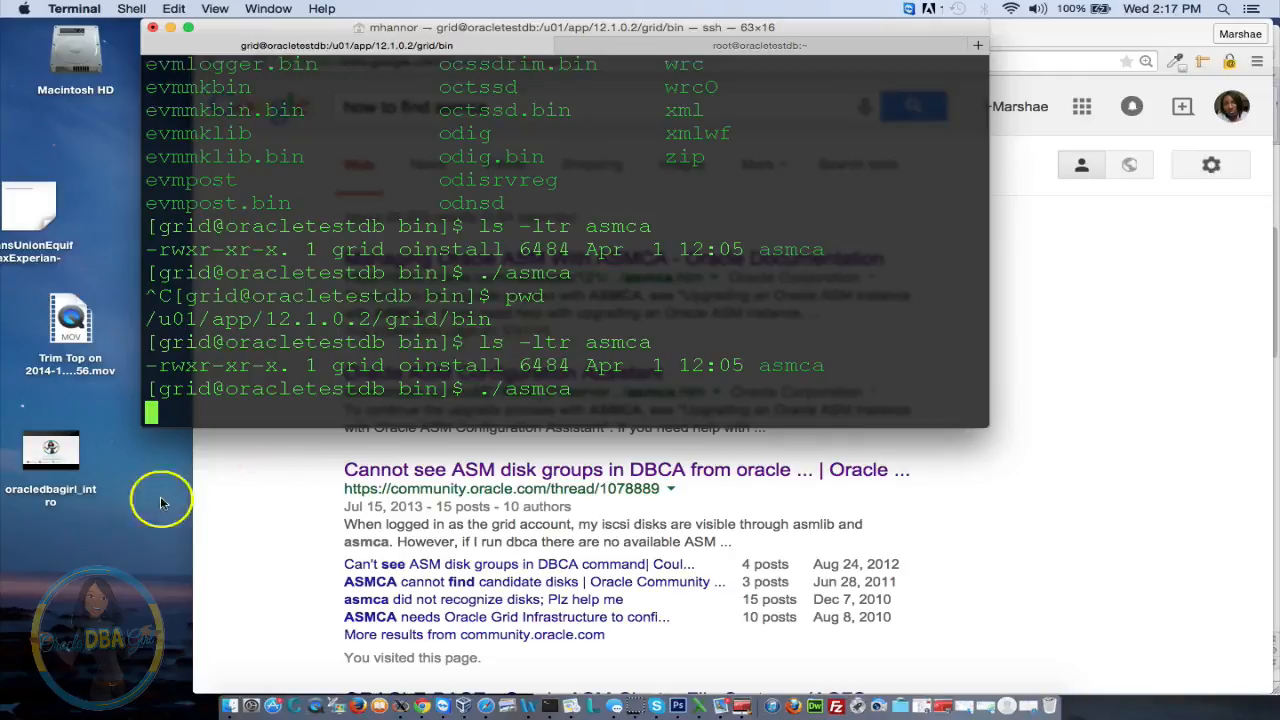
{"action": "left_click", "coordinate": [28, 677]}
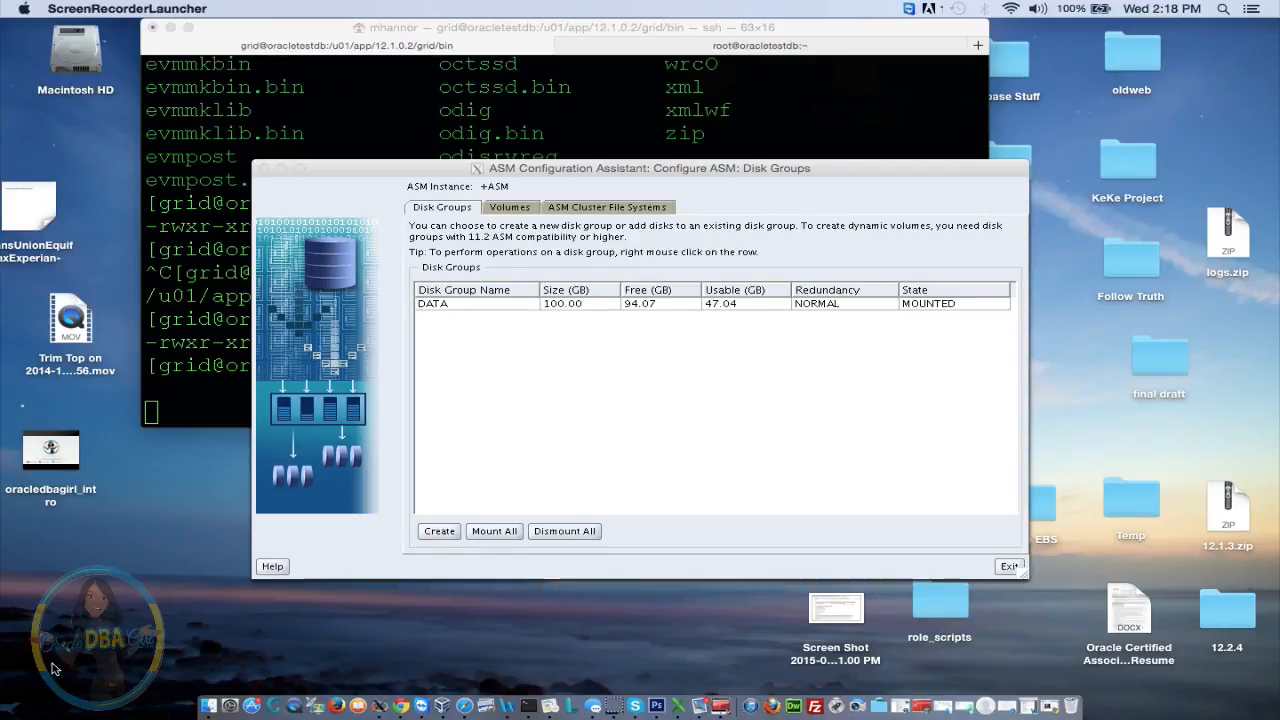
Create disk group FRA with Normal redundancy from disks FRA1 and FRA2, confirming success
{"action": "left_click", "coordinate": [464, 541]}
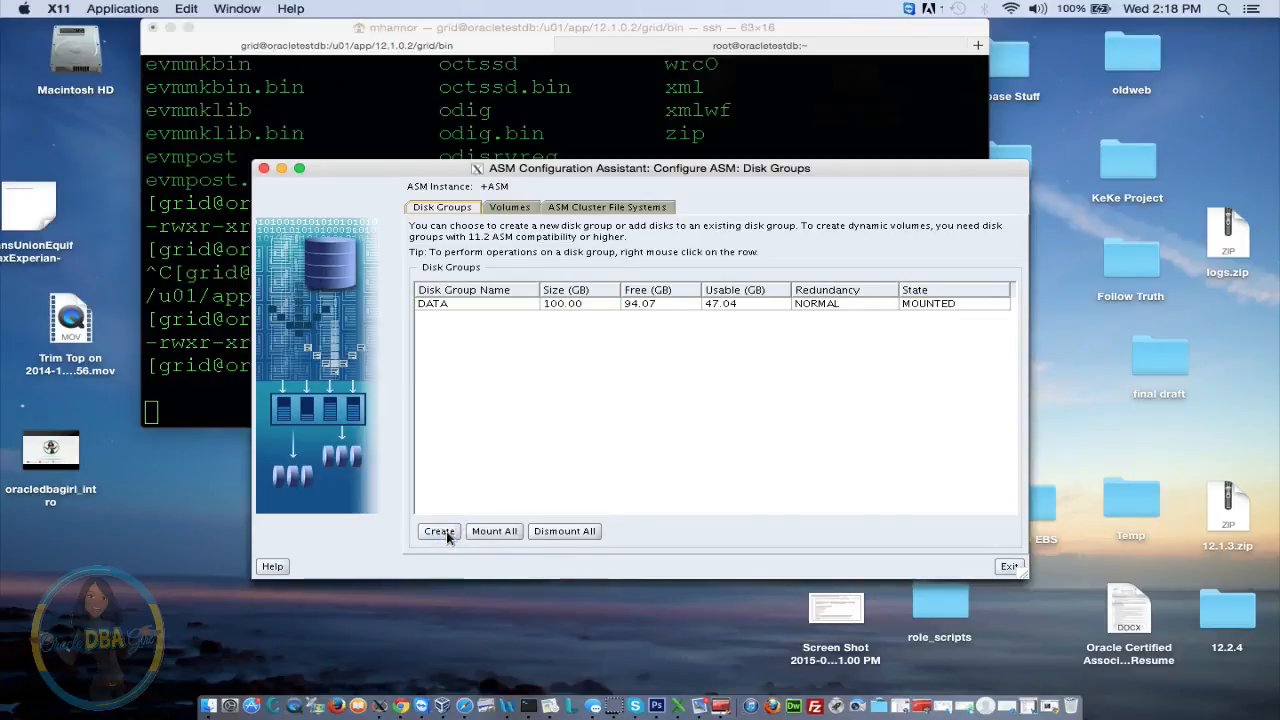
{"action": "left_click", "coordinate": [446, 533]}
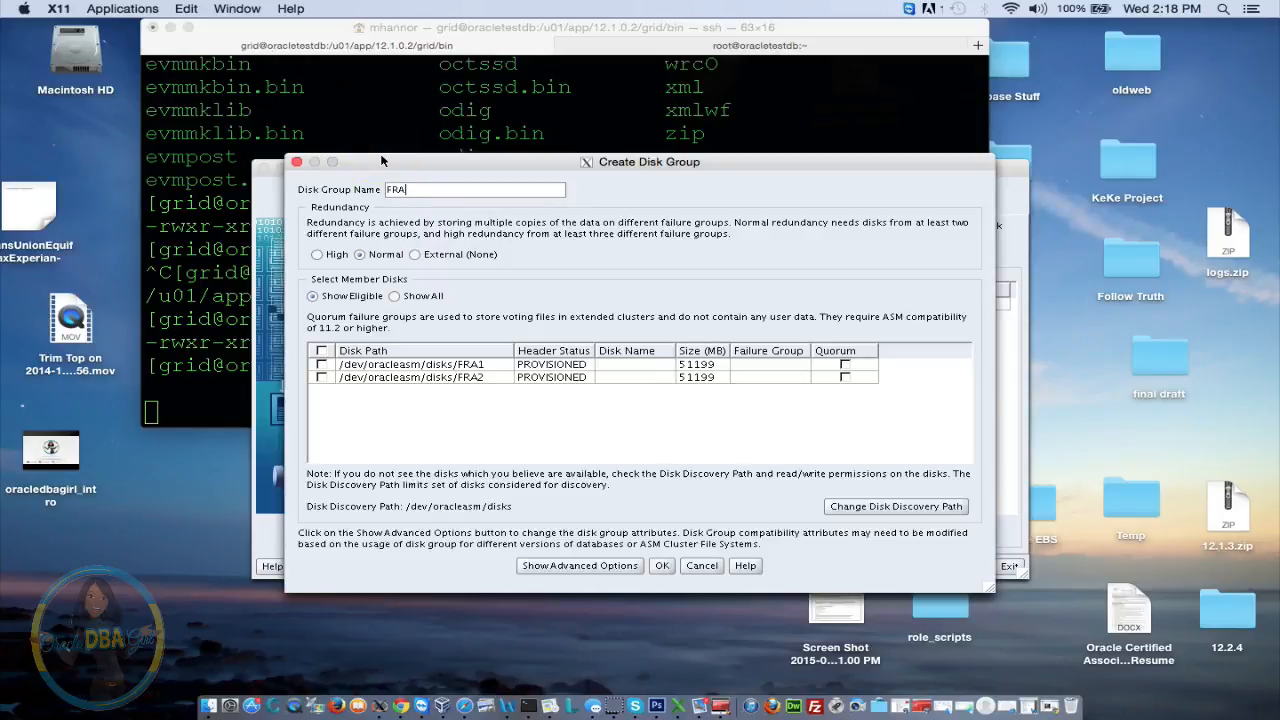
{"action": "left_click", "coordinate": [359, 254]}
{"action": "left_click", "coordinate": [321, 364]}
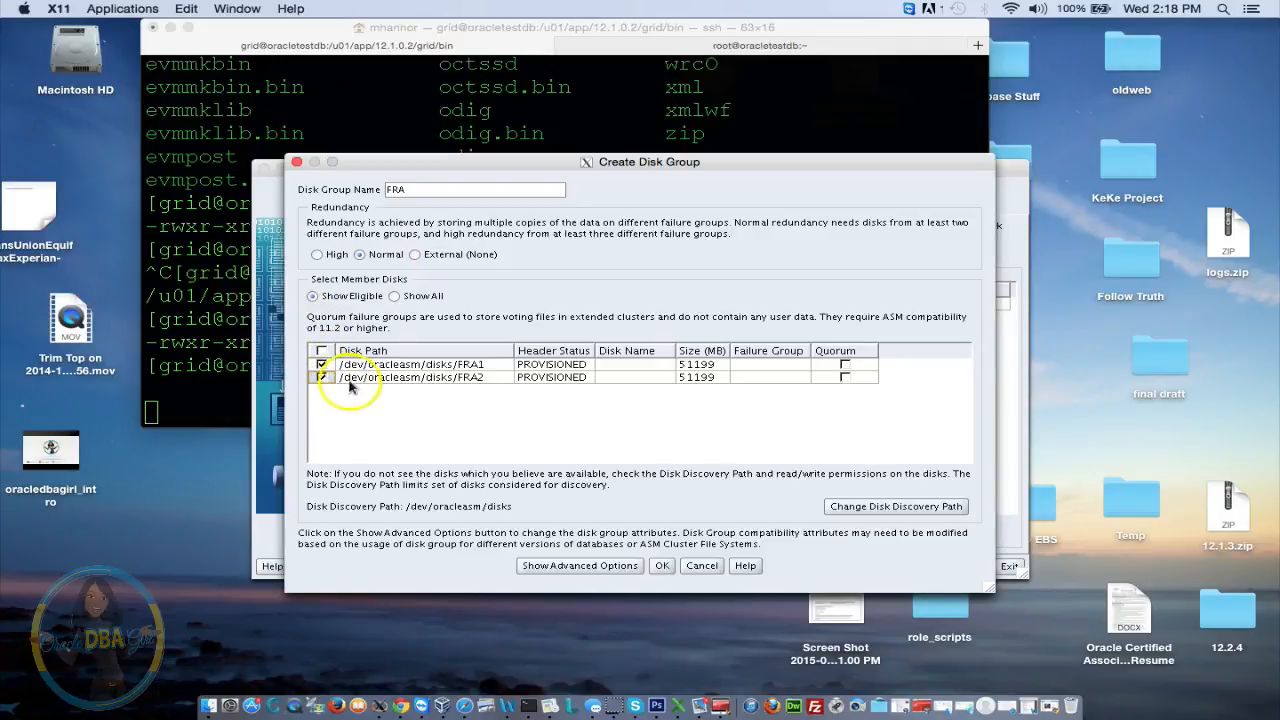
{"action": "left_click", "coordinate": [665, 565]}
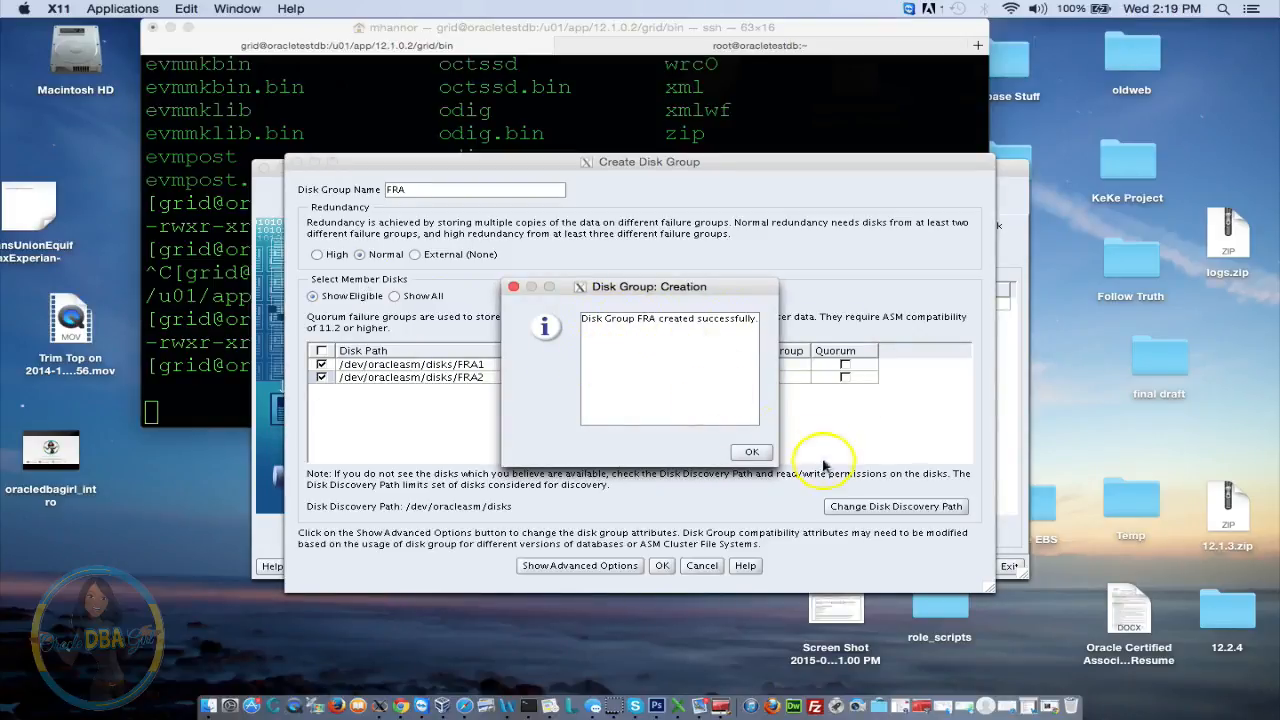
{"action": "left_click", "coordinate": [752, 452]}
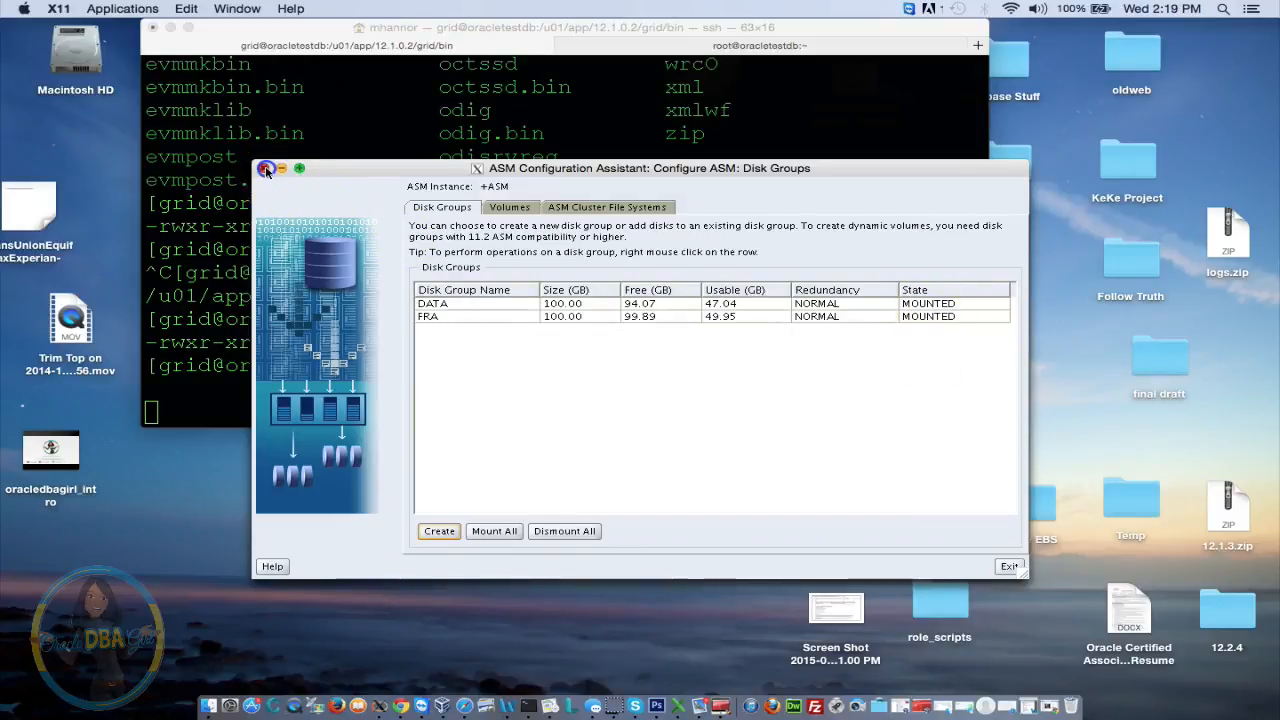
Close the ASMCA window, returning Terminal to the grid bin shell prompt
{"action": "left_click", "coordinate": [266, 170]}
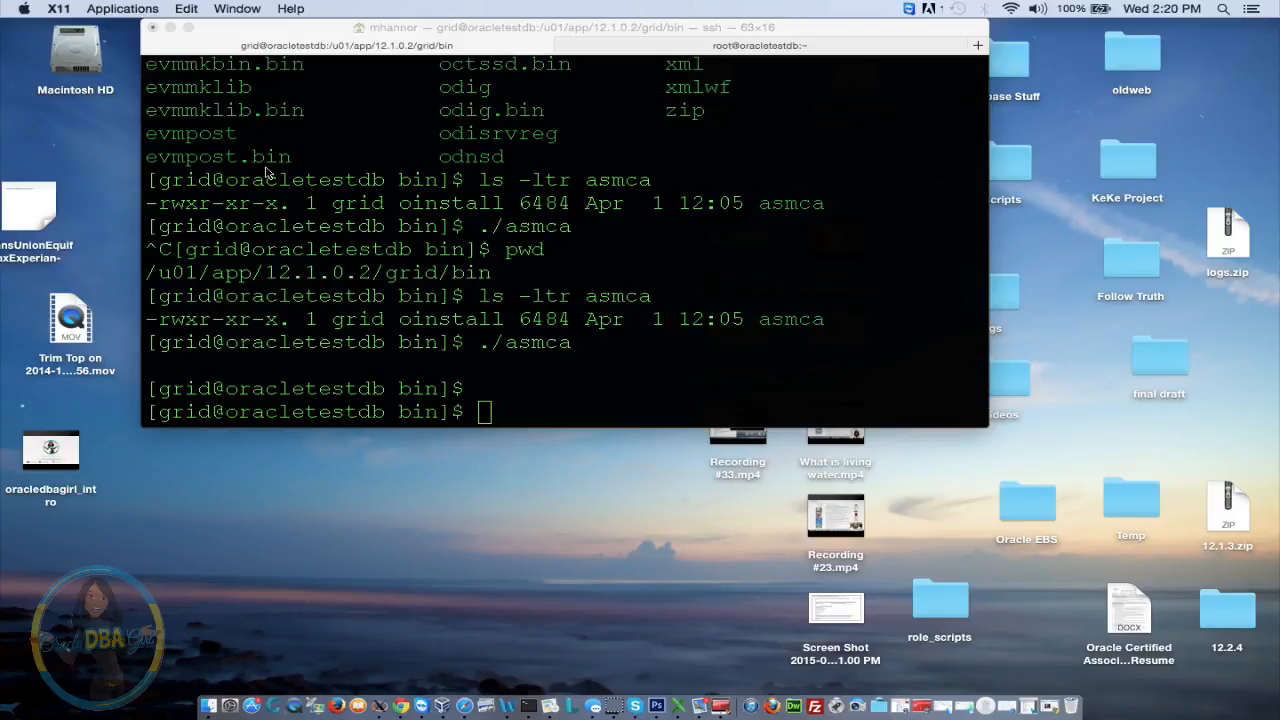
{"action": "left_click", "coordinate": [36, 664]}
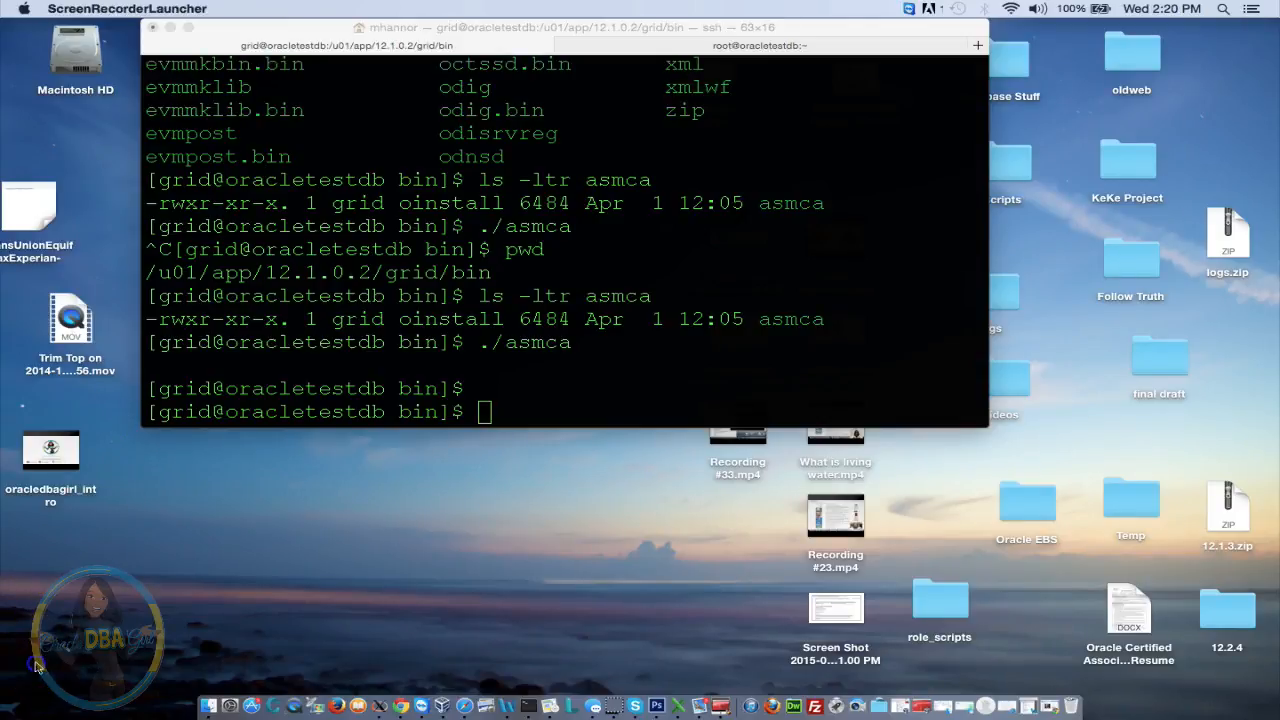